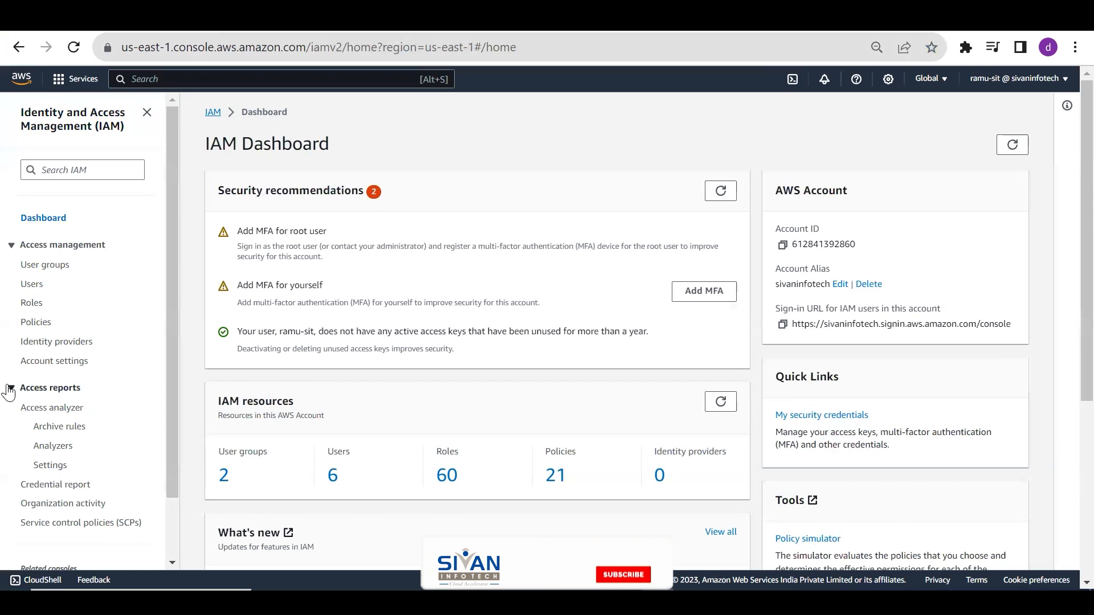
- Collapse Access reports, then collapse and re-expand Access management in the IAM sidebar
click(30, 394)
scroll(115, 344, down, 1)
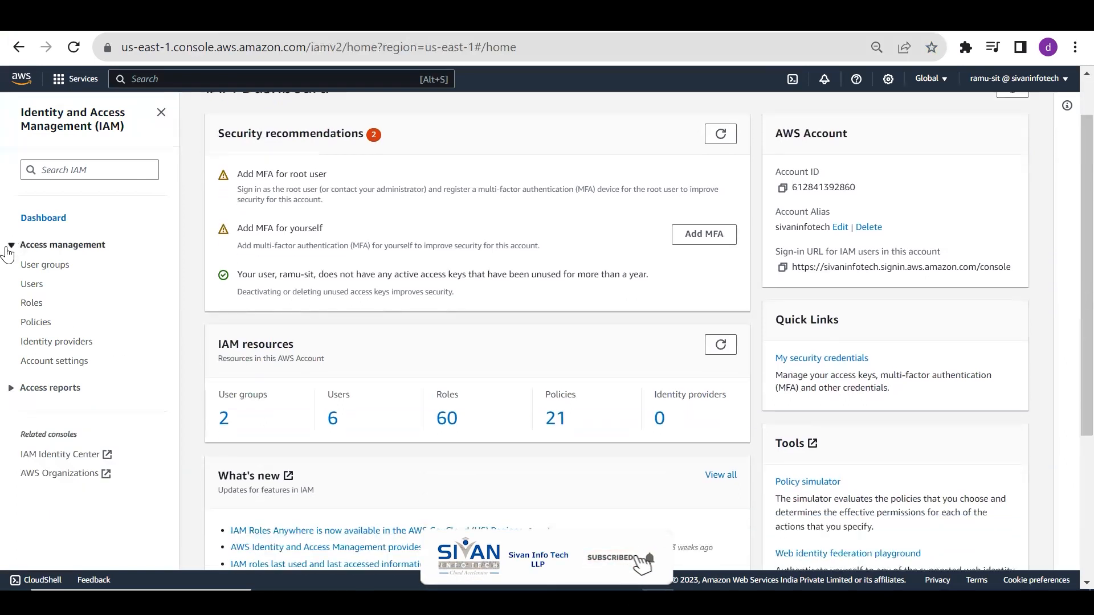
click(9, 244)
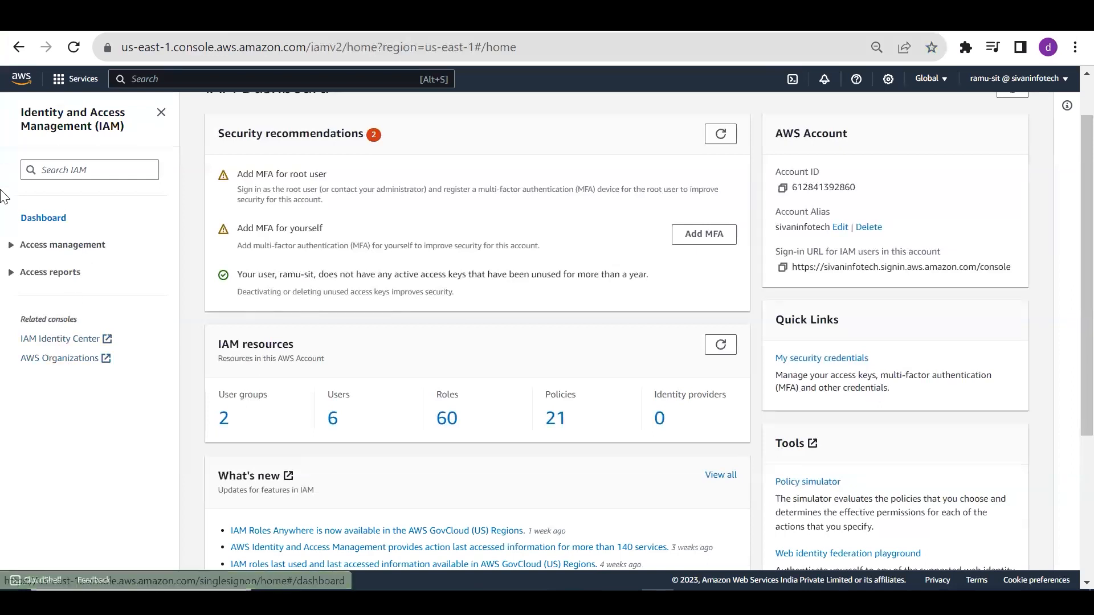
click(10, 247)
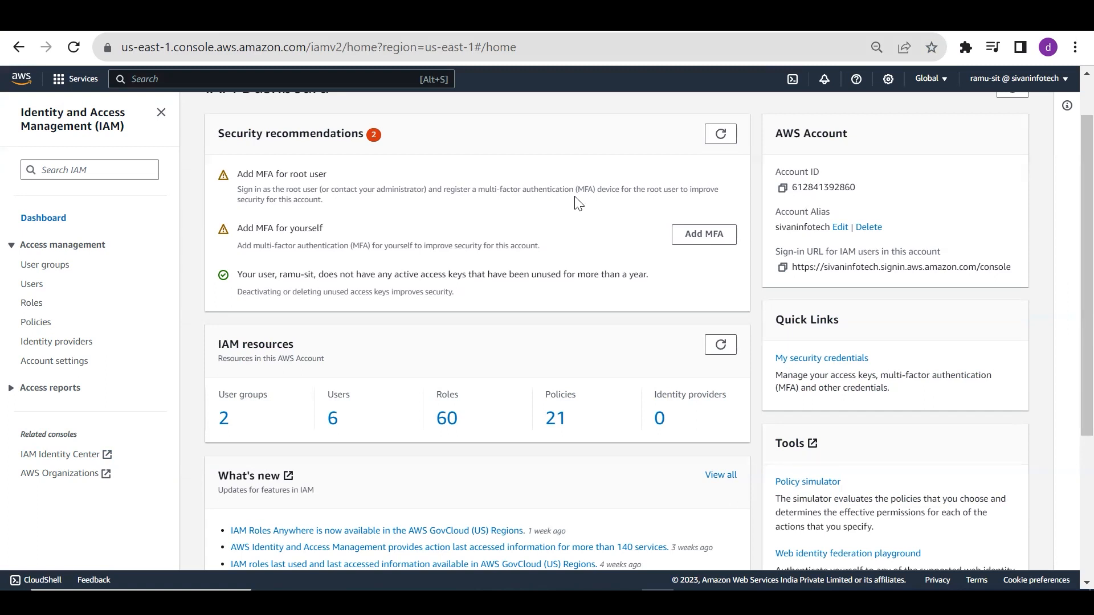
- Open the User groups page, showing SIT-TEAM with 4 users and training with 0
drag(20, 284, 55, 288)
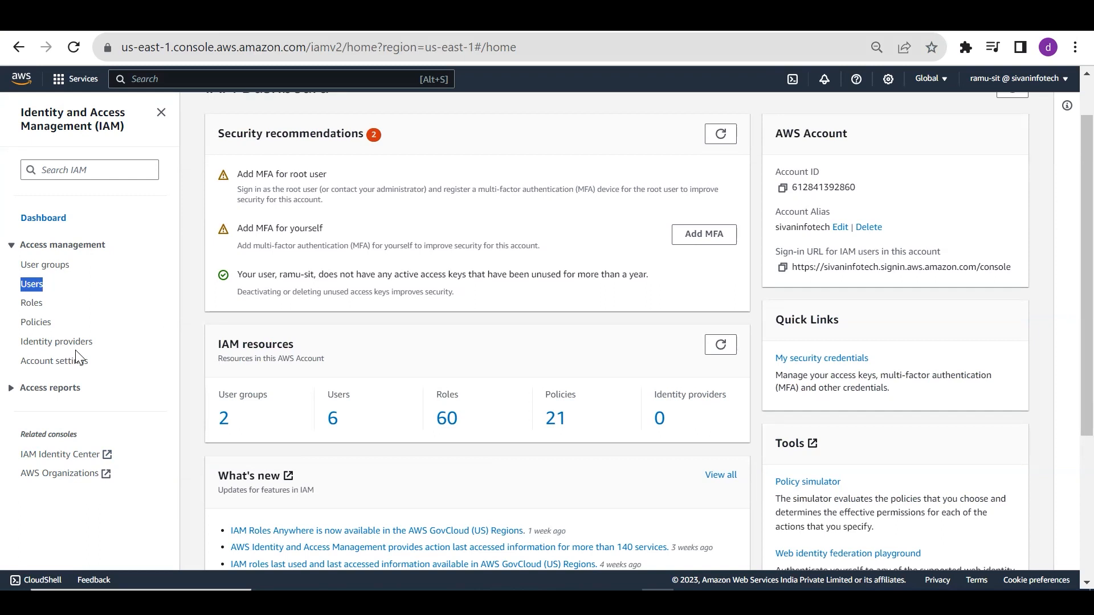
drag(17, 323, 66, 325)
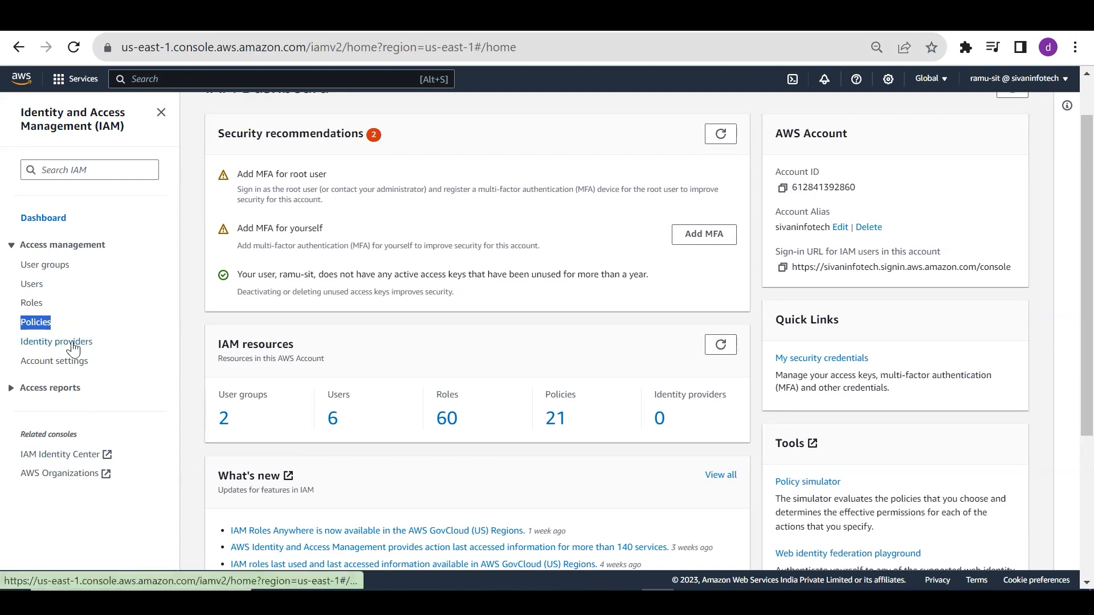
click(44, 272)
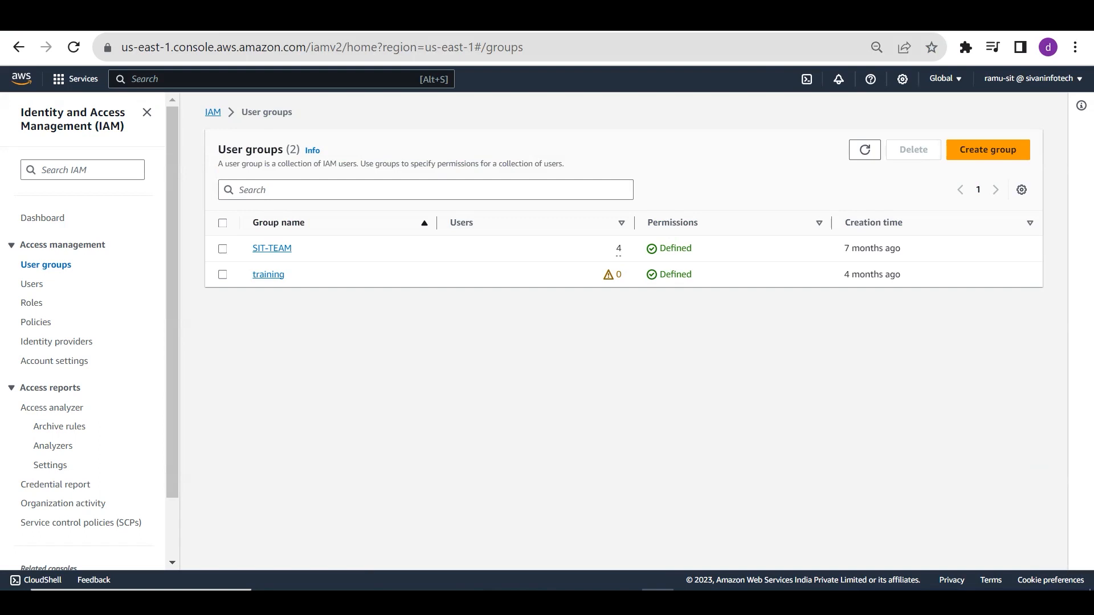
- Create a user group named 'dev' without adding any users or policies
click(986, 151)
click(386, 257)
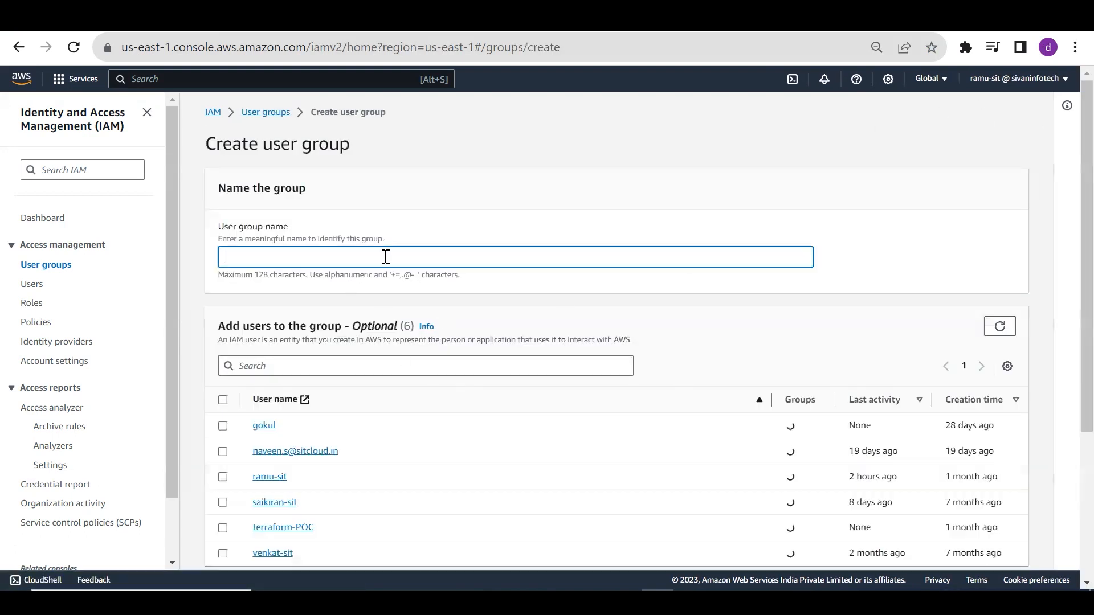
text(dev)
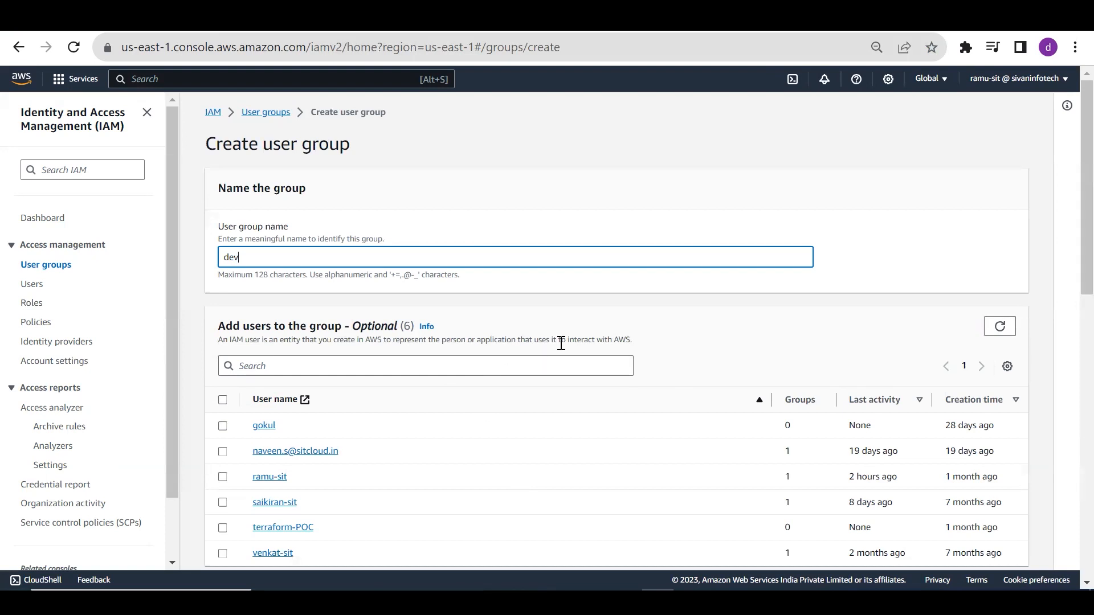
click(624, 318)
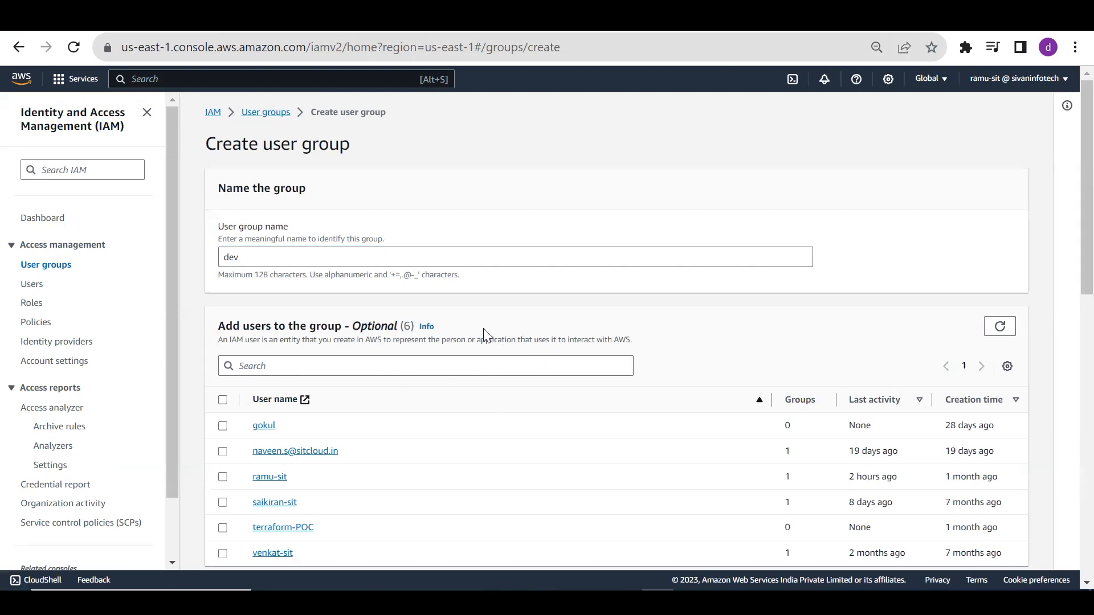
scroll(484, 336, down, 3)
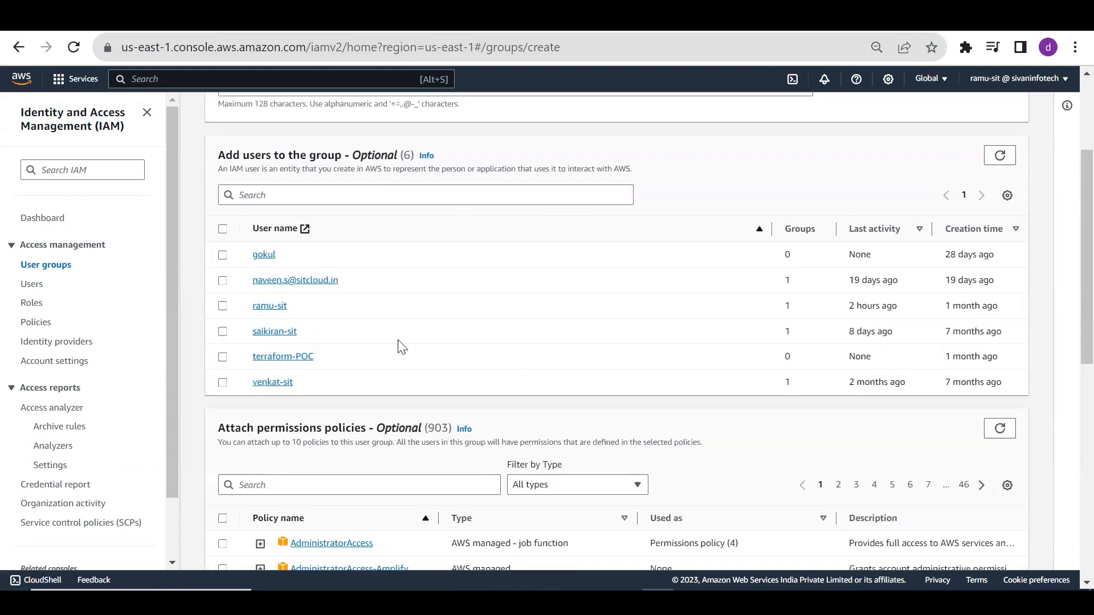
scroll(402, 346, down, 2)
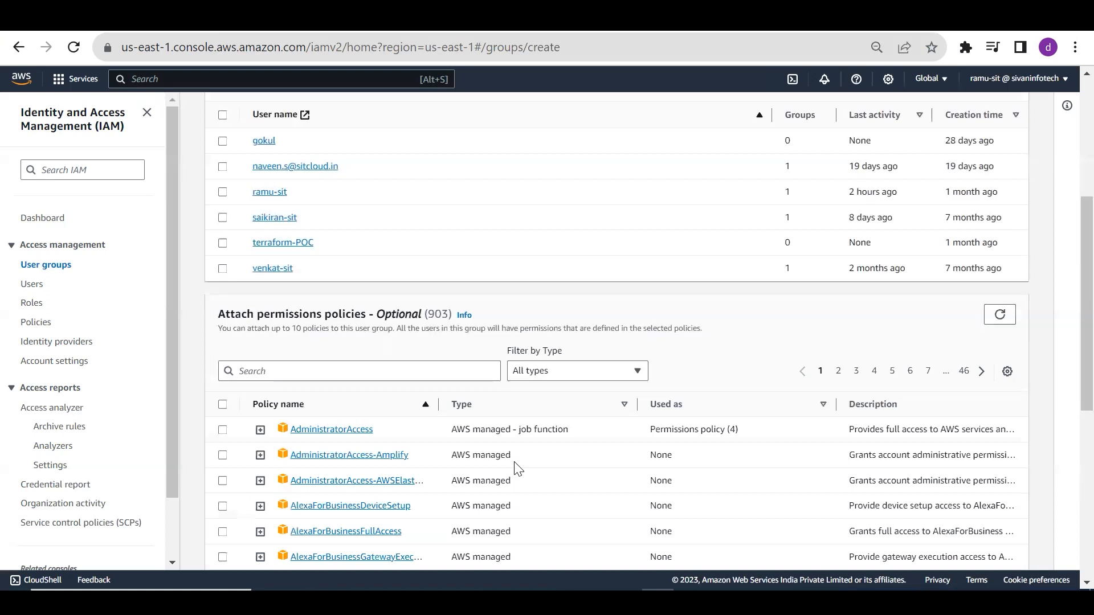
scroll(627, 485, down, 7)
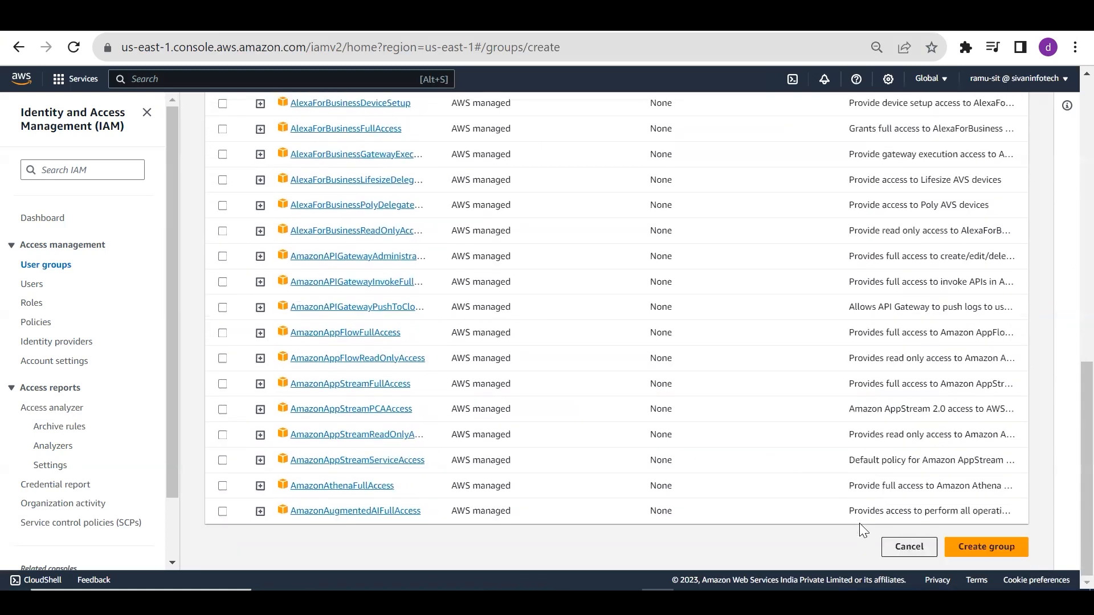
click(1006, 549)
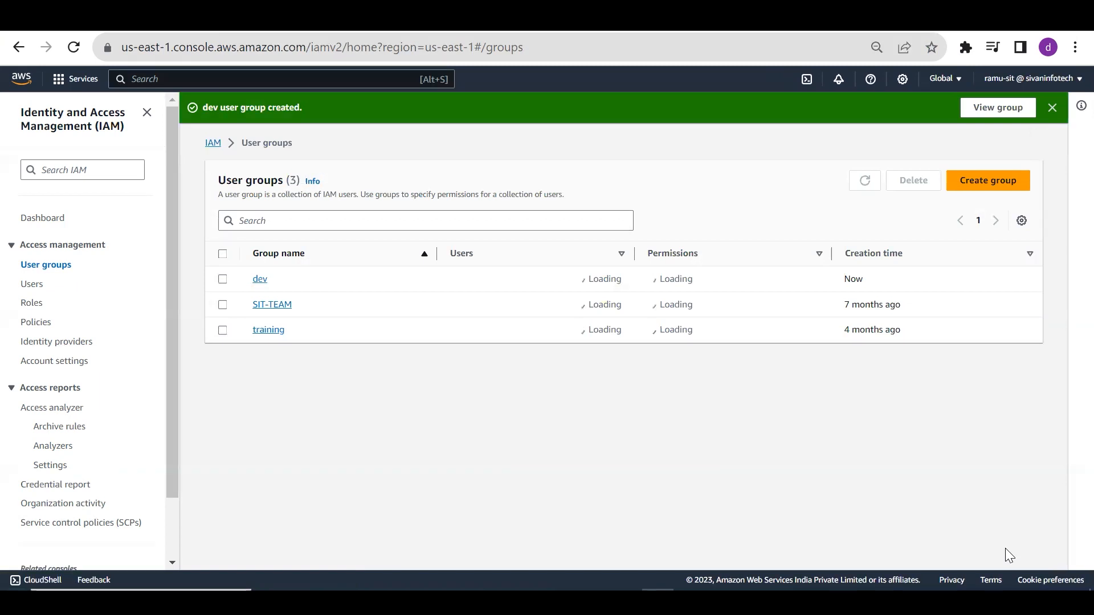
- Add all six account users to the dev group, then go to the Users list
click(260, 279)
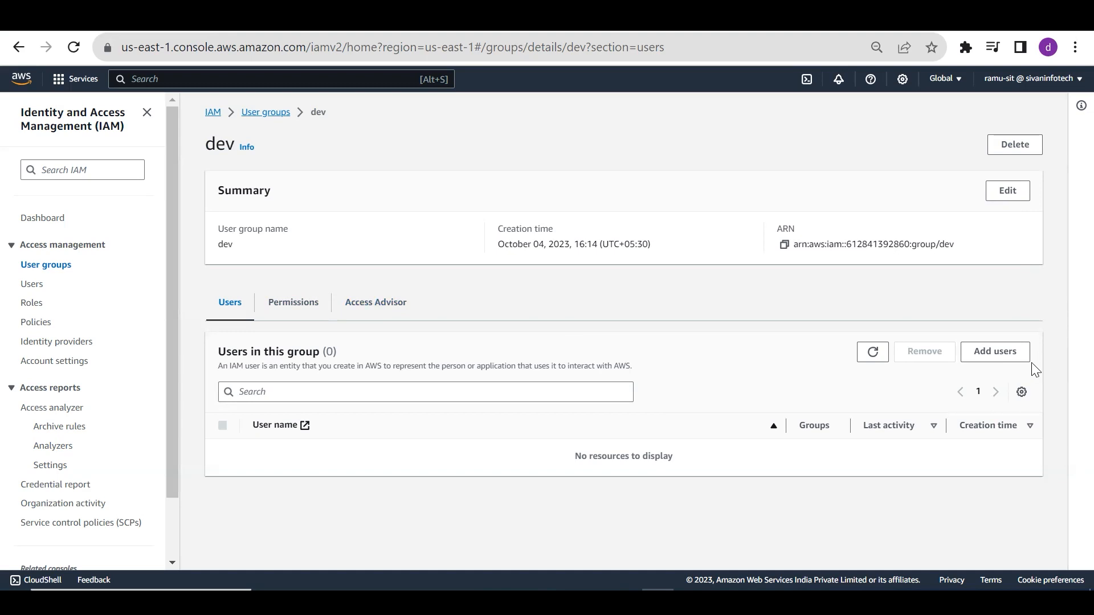
click(1006, 353)
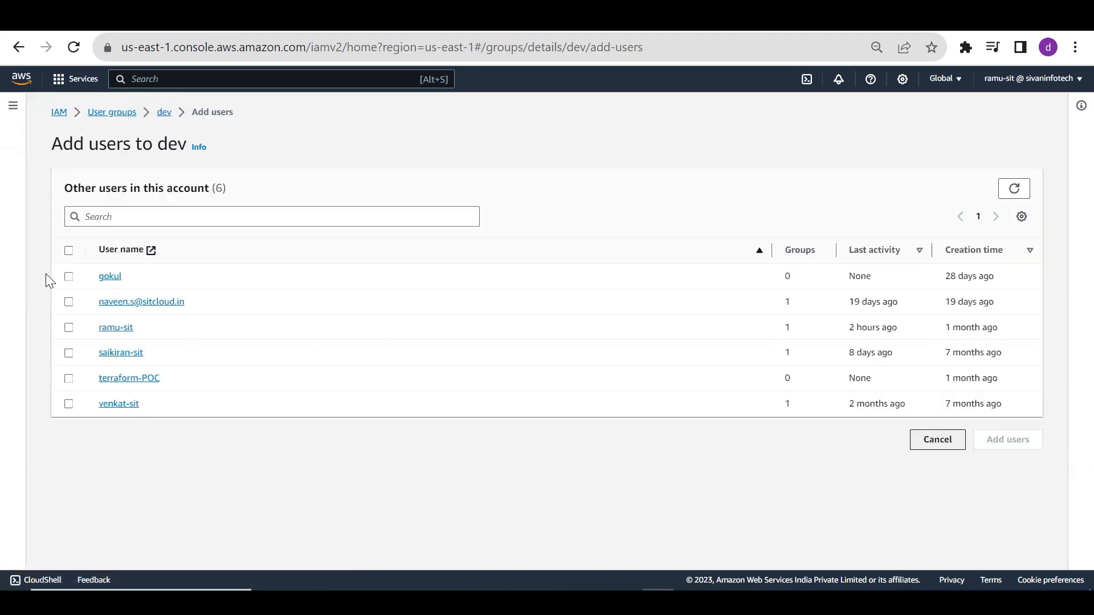
click(68, 276)
click(67, 300)
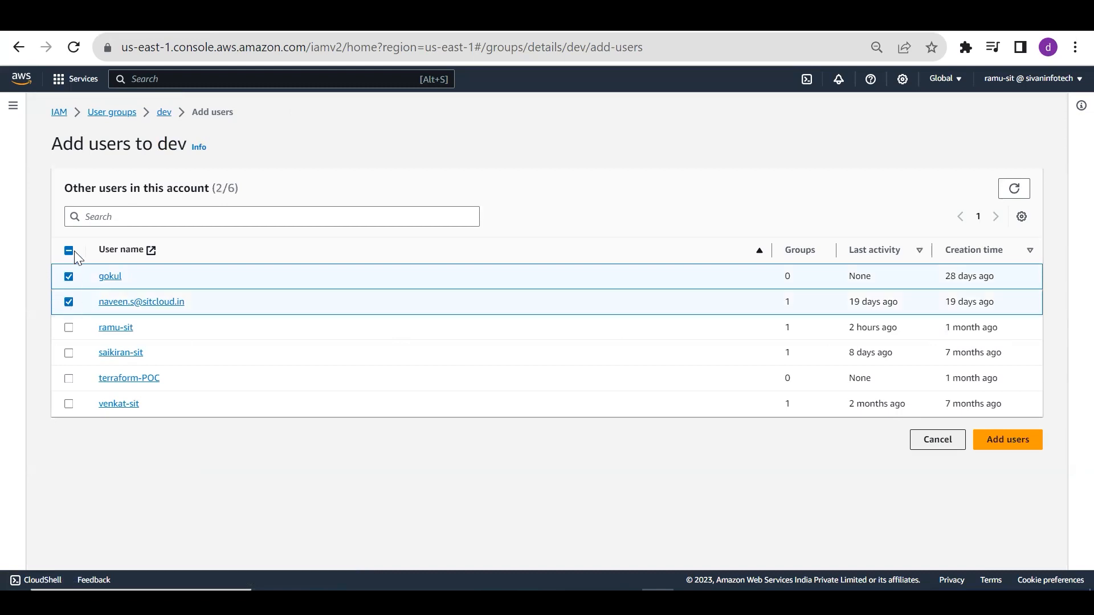
click(68, 328)
click(68, 353)
click(68, 379)
click(68, 404)
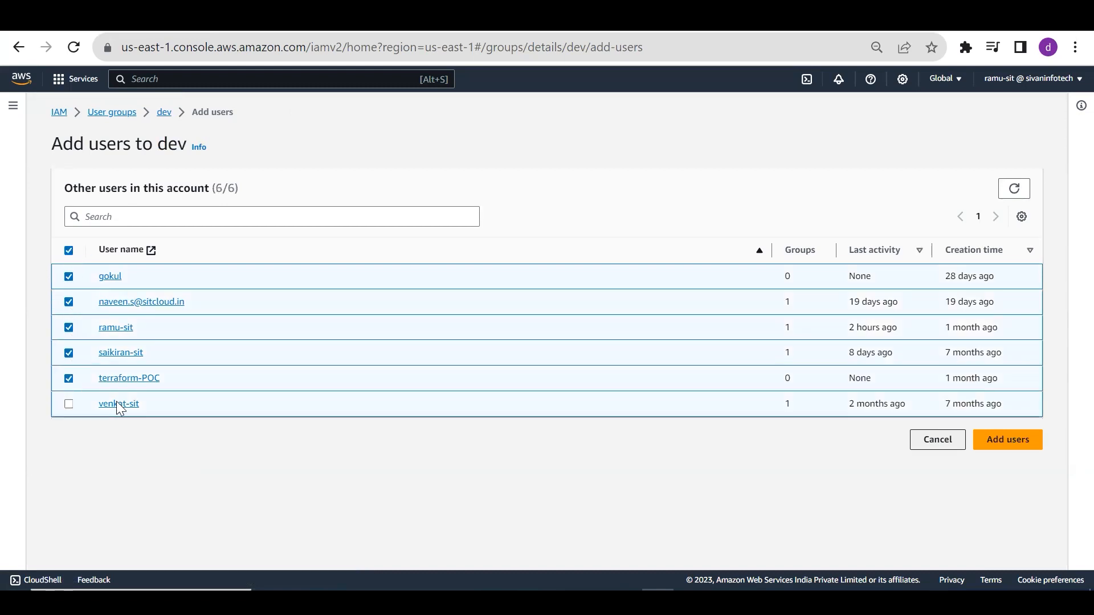
click(1006, 446)
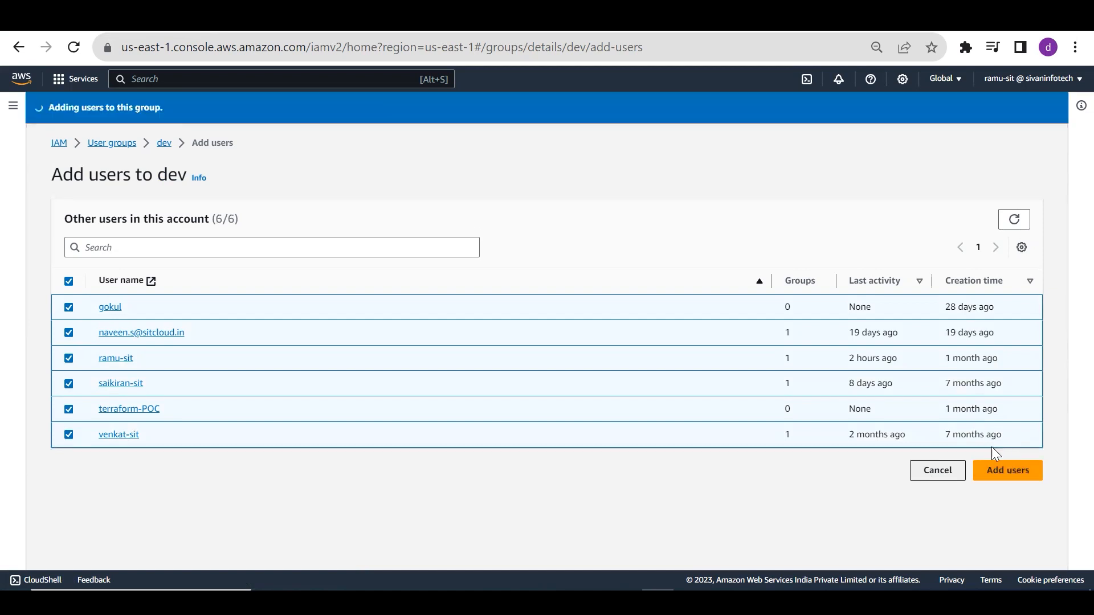
scroll(804, 408, down, 2)
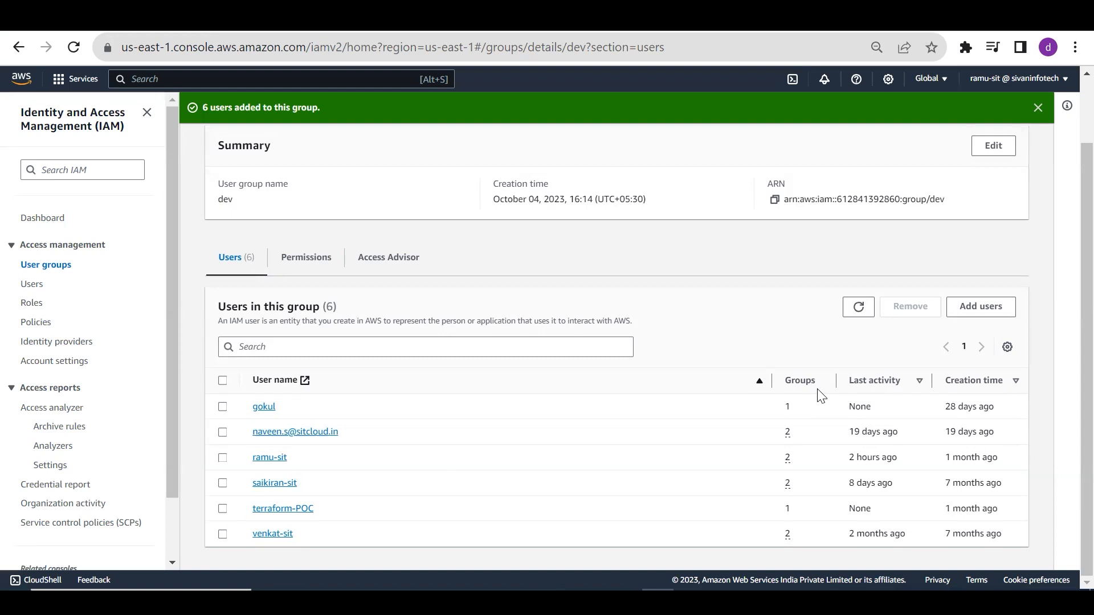
click(30, 285)
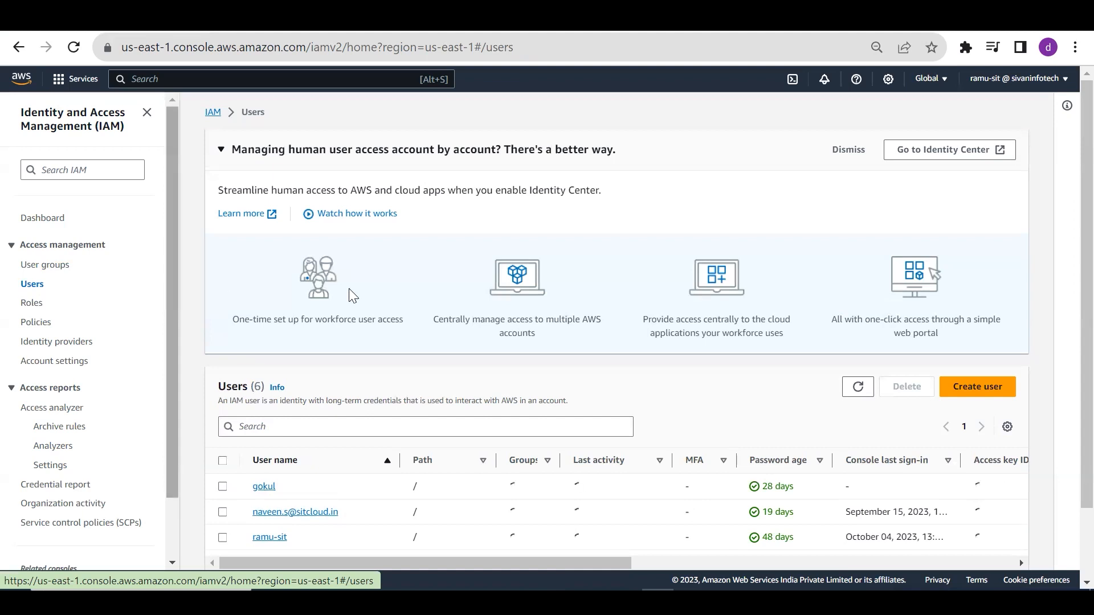
- Open the first user's details and begin adding permissions
scroll(381, 288, down, 2)
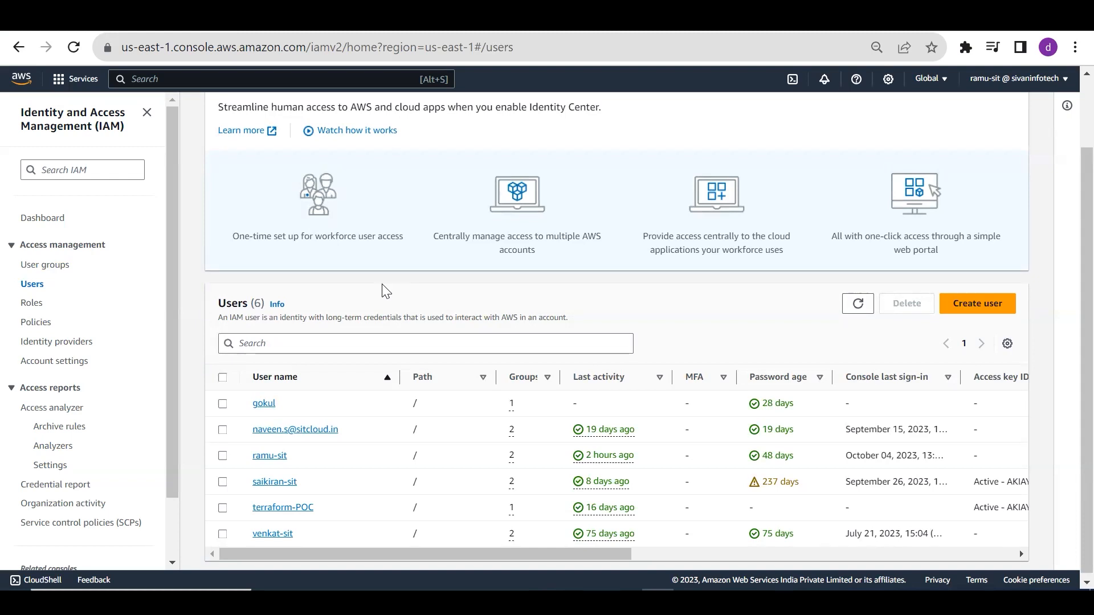
click(264, 404)
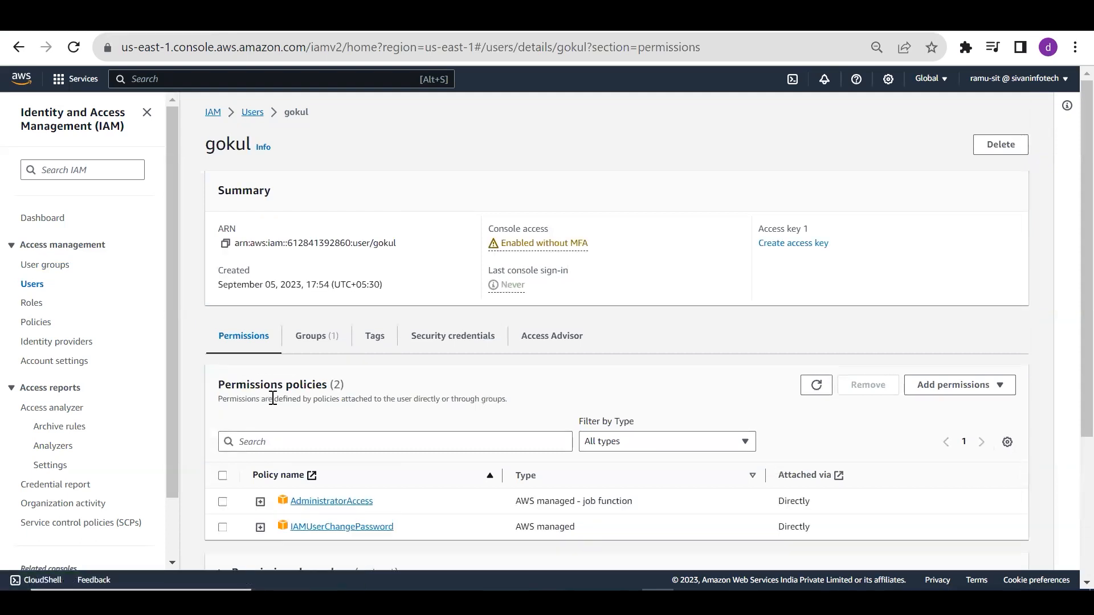
click(933, 385)
click(969, 408)
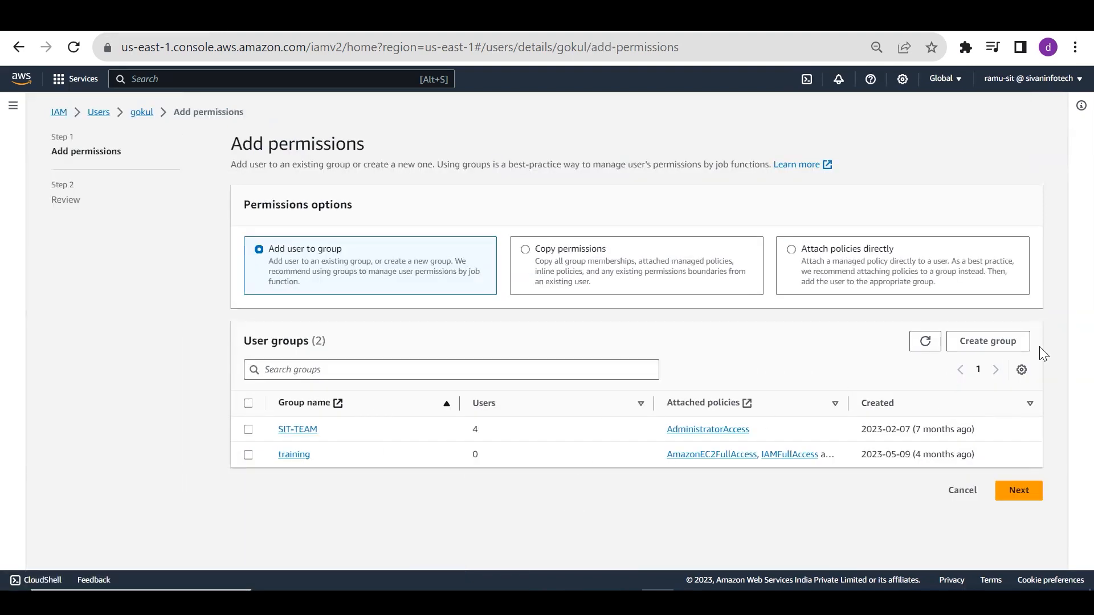
- Attach policies directly, searching 'ec2' and selecting AmazonEC2FullAccess, then return to the user's page
click(861, 268)
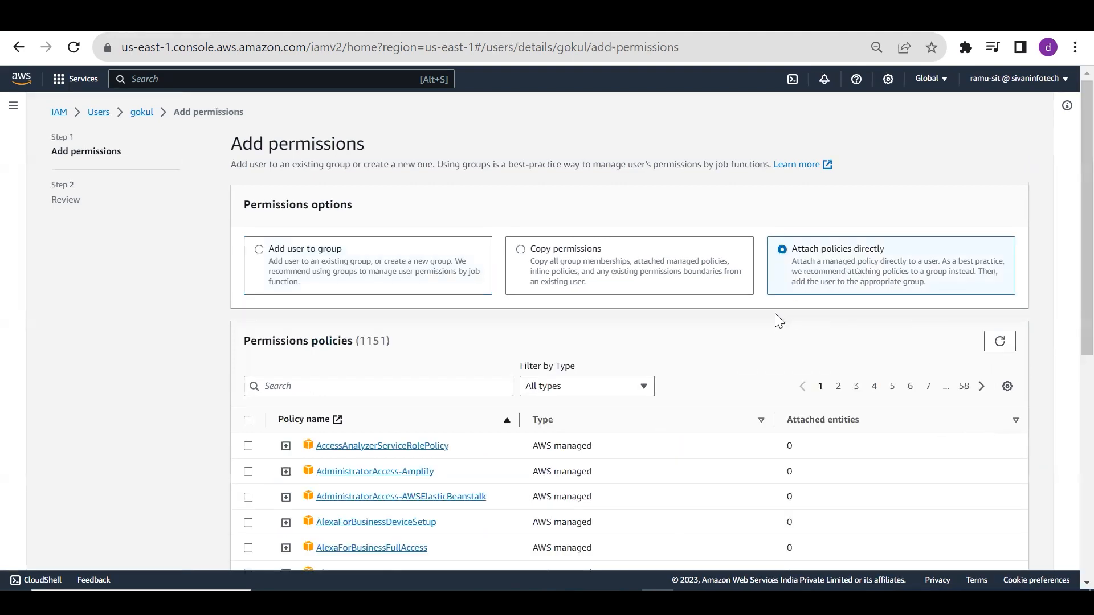
scroll(776, 316, down, 2)
click(362, 274)
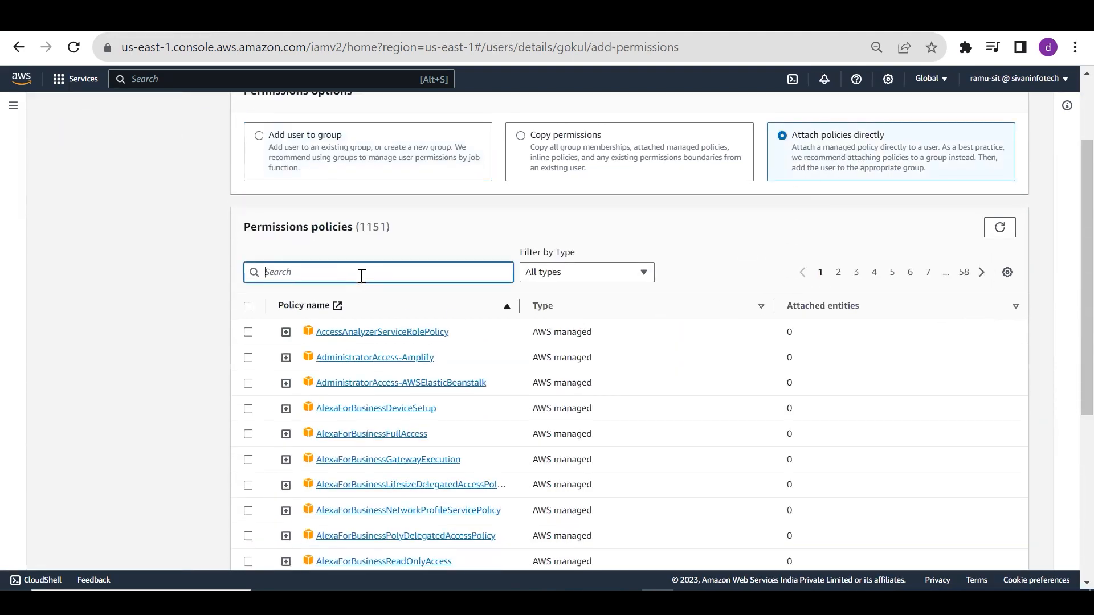
text(ec2)
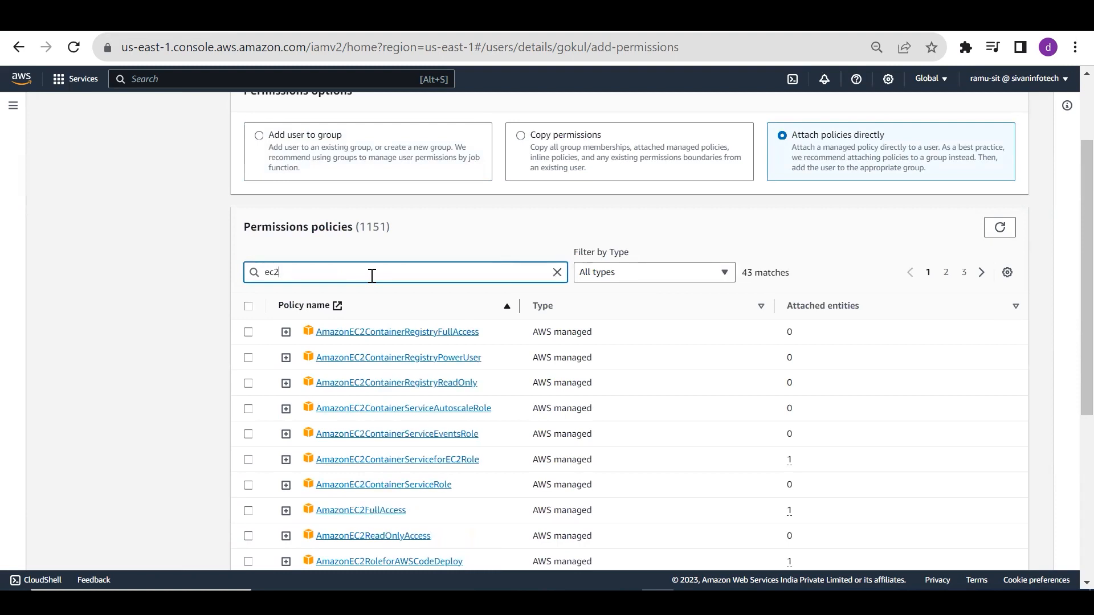
click(246, 511)
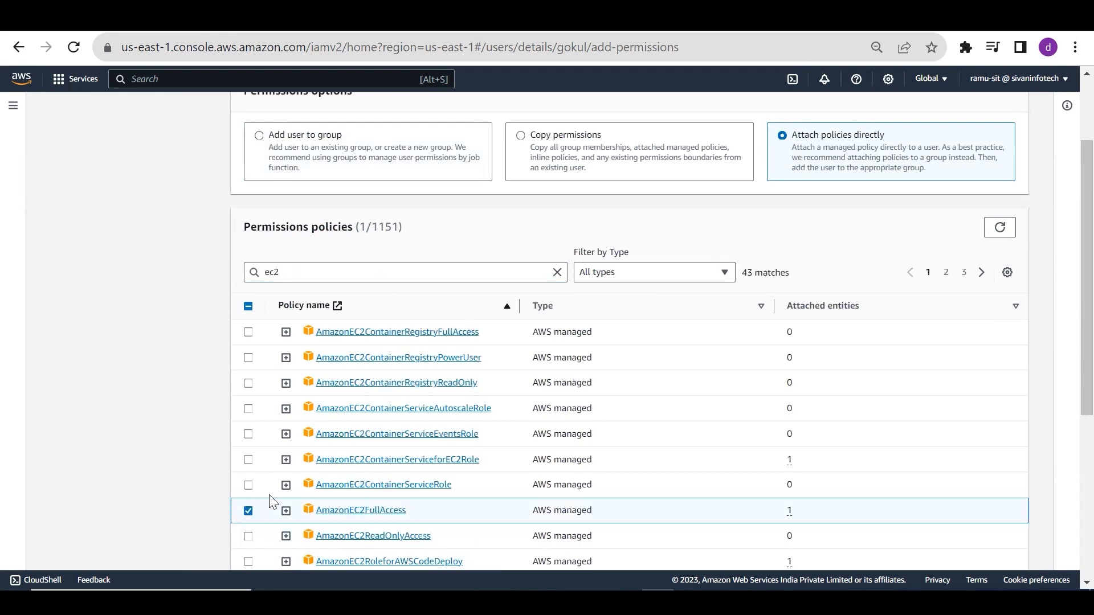
scroll(282, 501, down, 2)
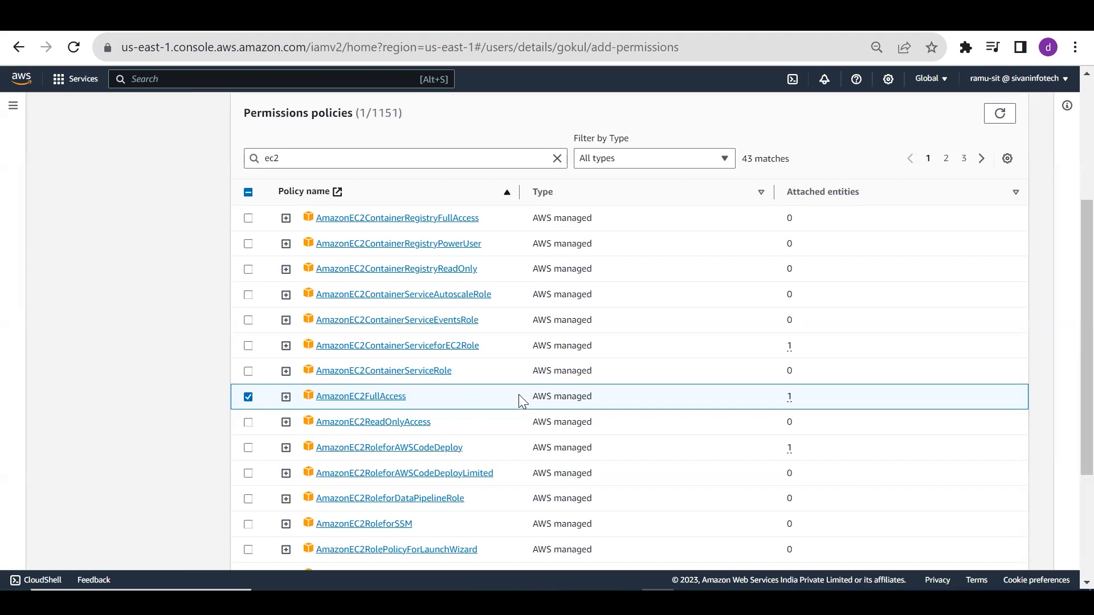
scroll(513, 393, up, 4)
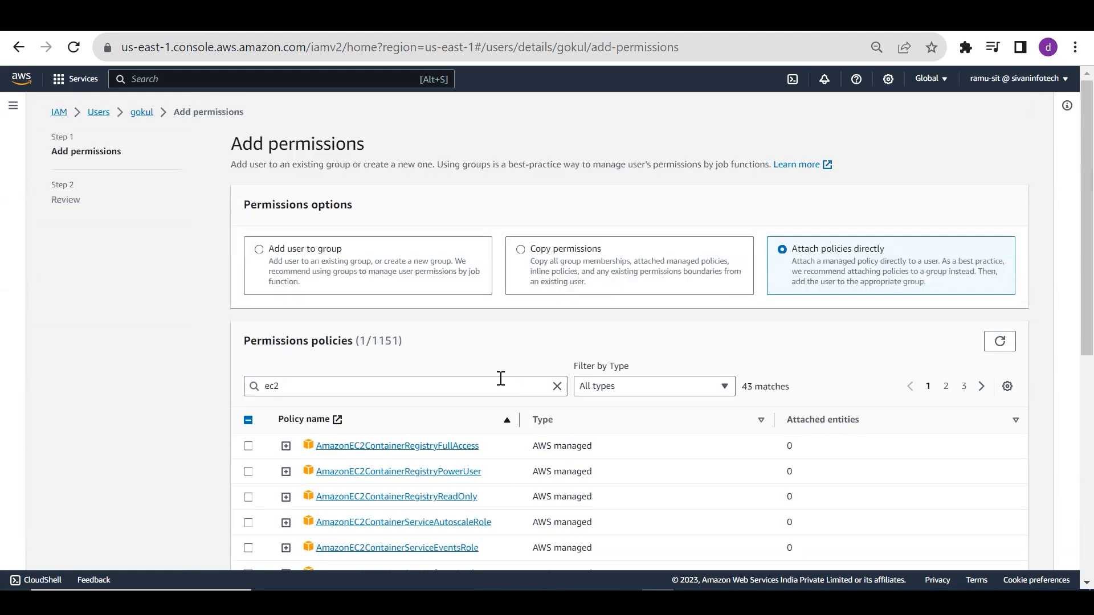
click(139, 113)
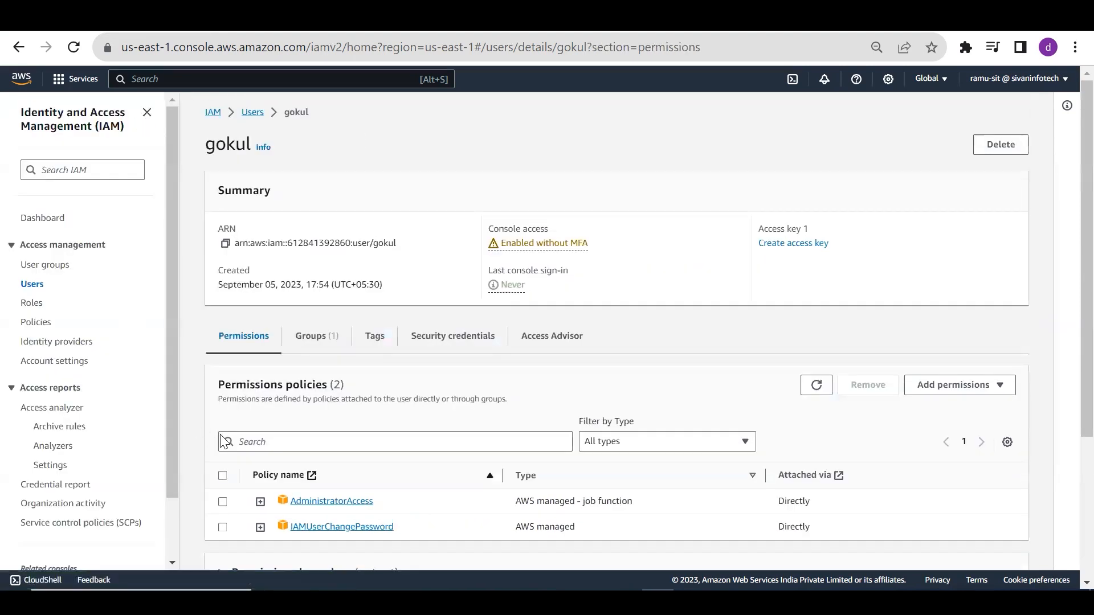
- Check gokul's groups, then review the dev group's members and attached policies
click(306, 342)
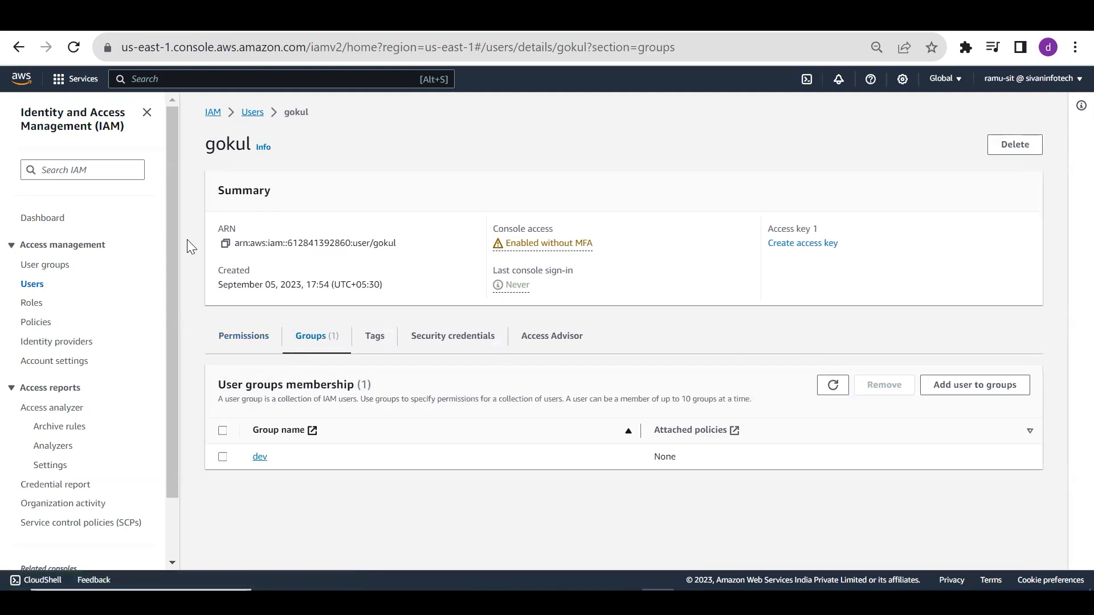
click(39, 272)
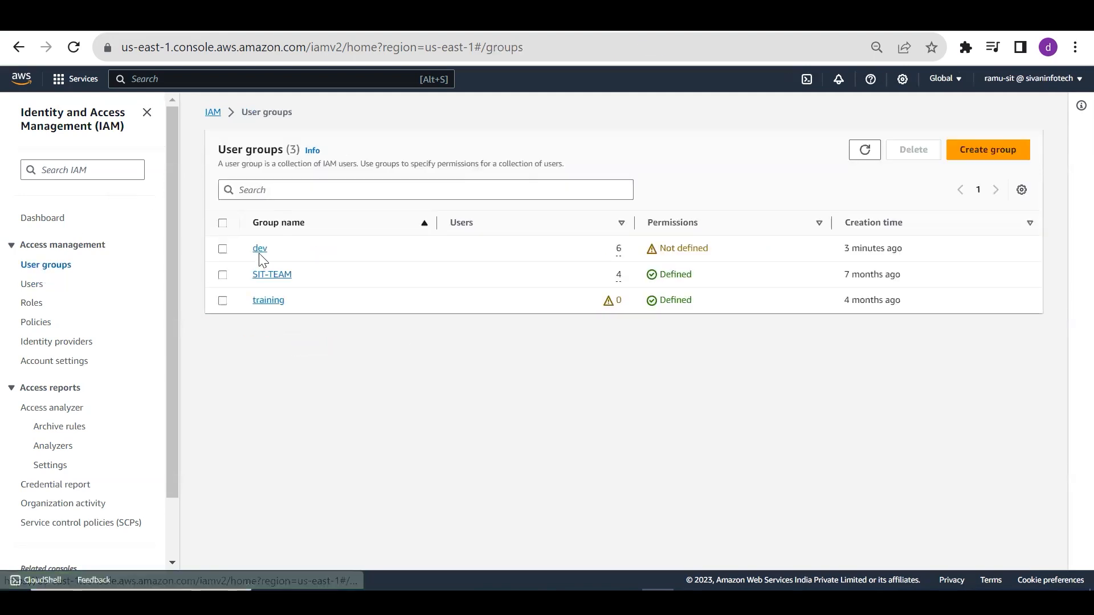
click(261, 251)
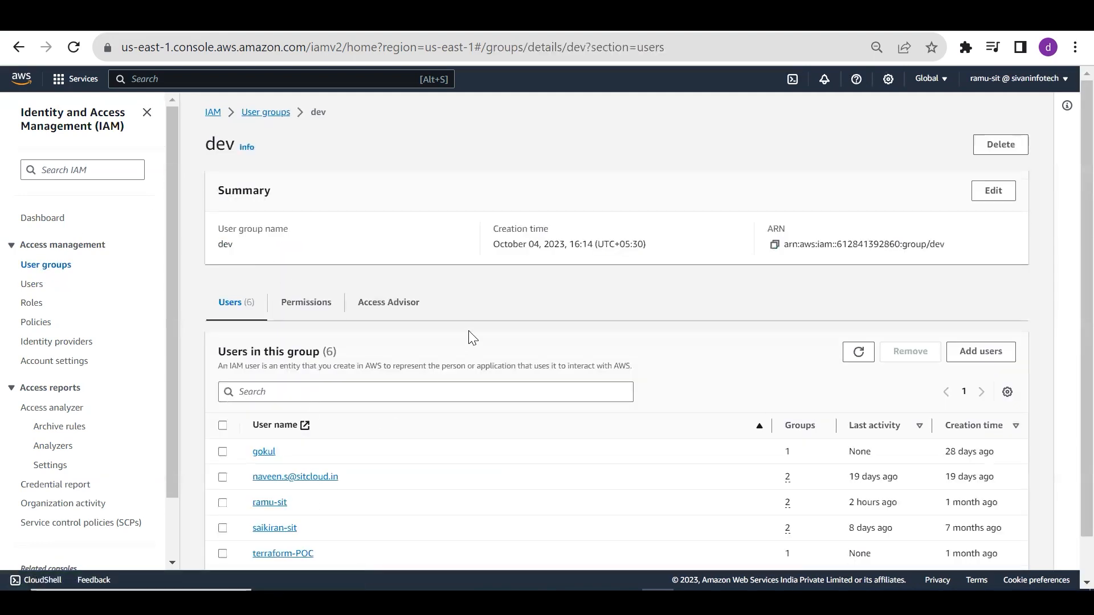
scroll(312, 493, down, 1)
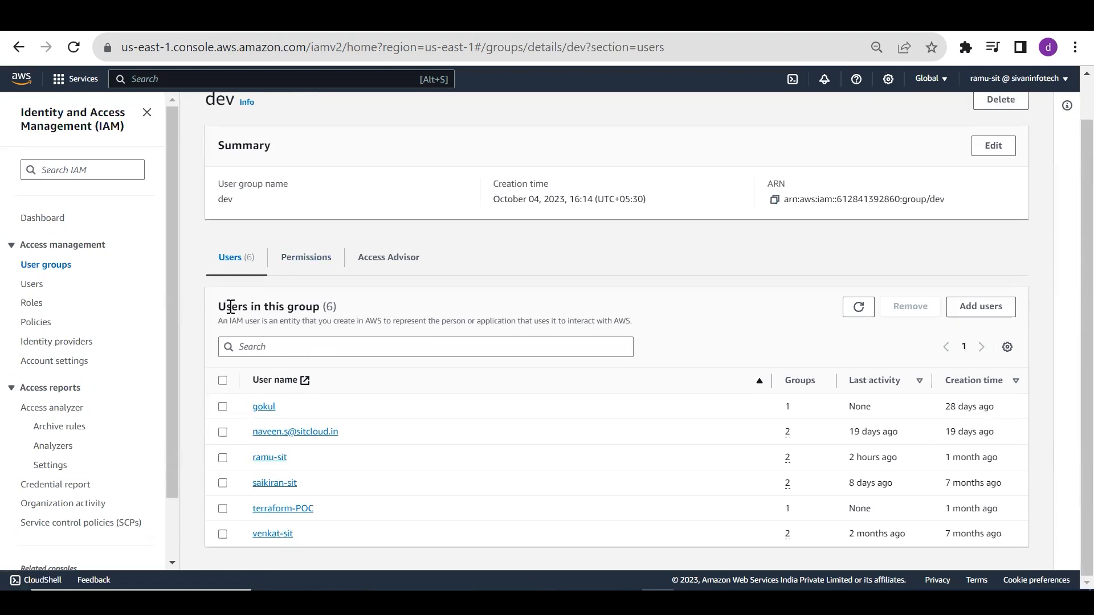
click(311, 257)
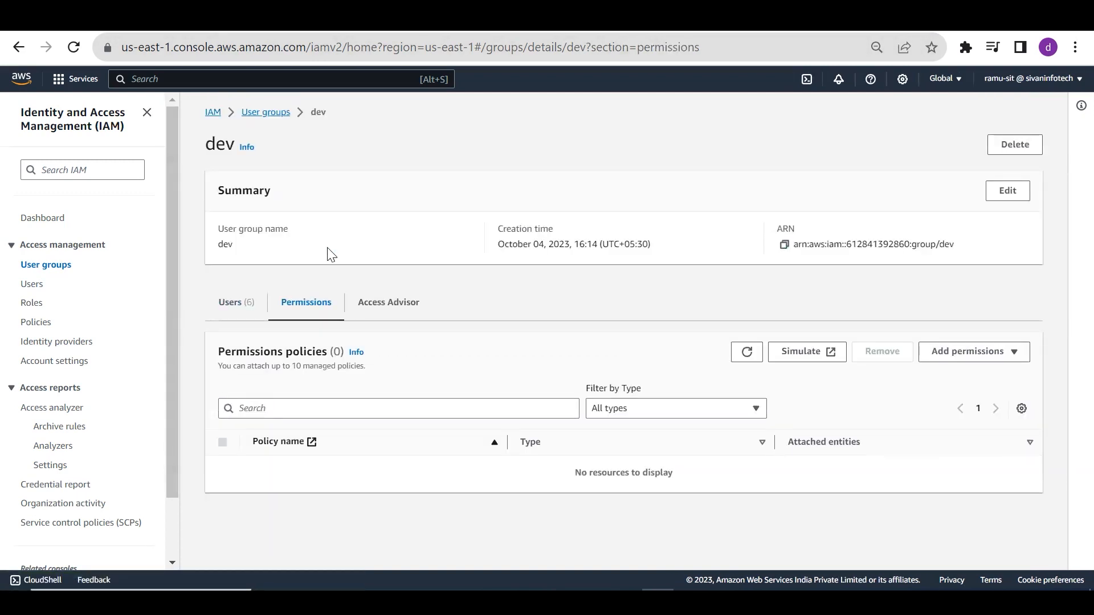
- Reopen gokul's details, recheck dev's policies, and return to the Users list
click(43, 291)
scroll(371, 456, down, 1)
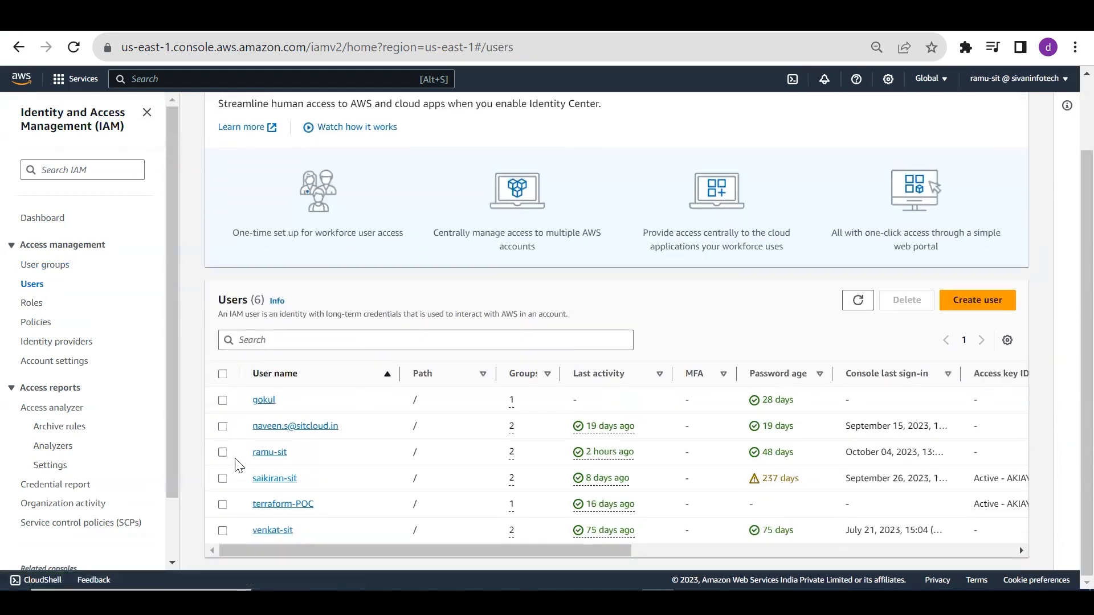
click(265, 401)
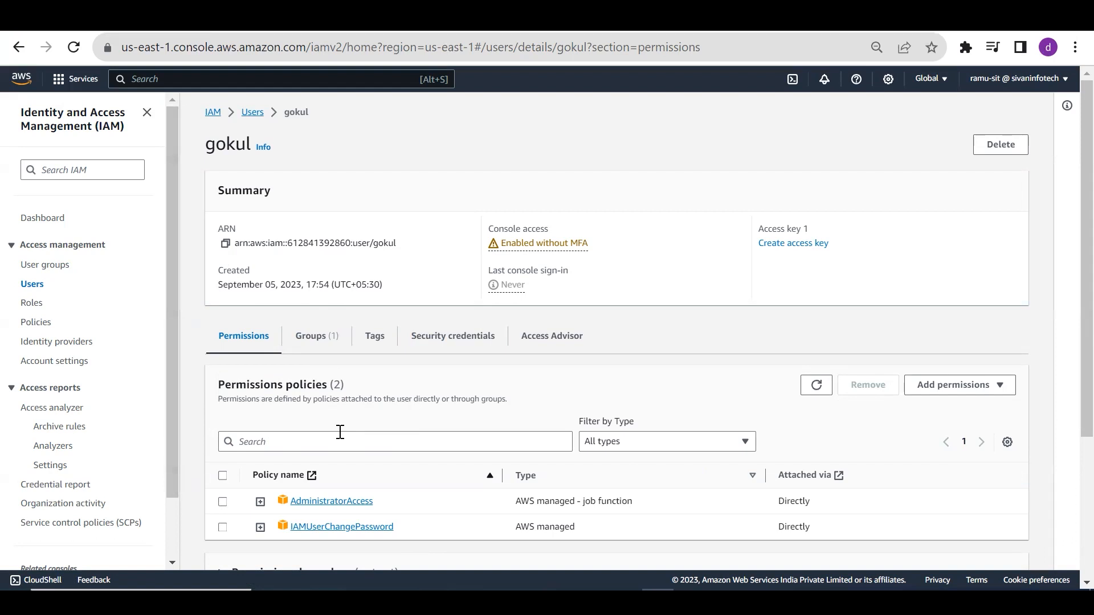
click(44, 266)
click(257, 251)
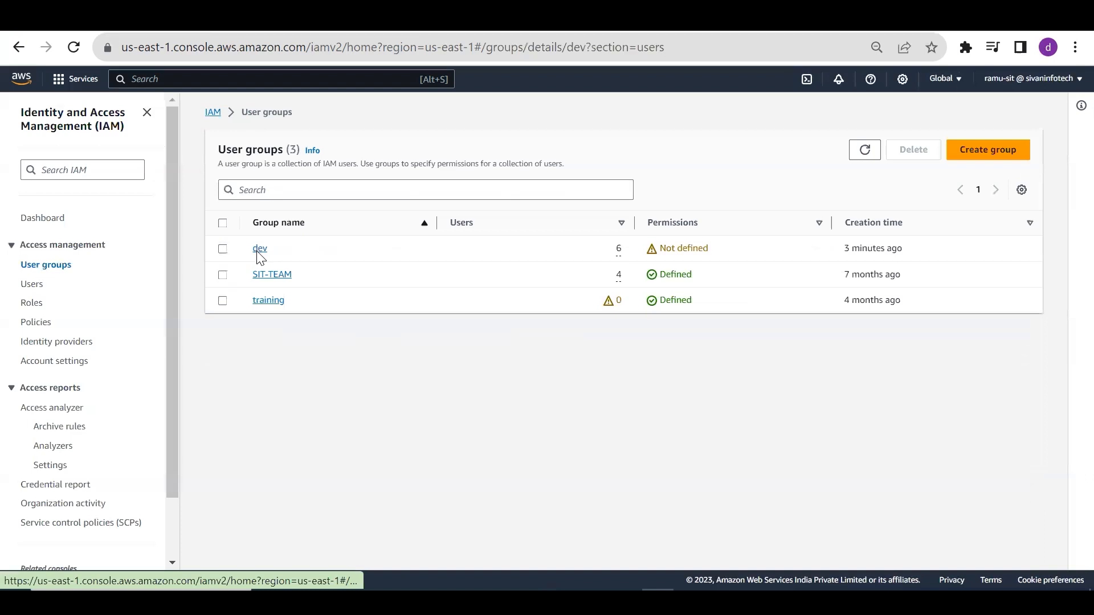
click(312, 307)
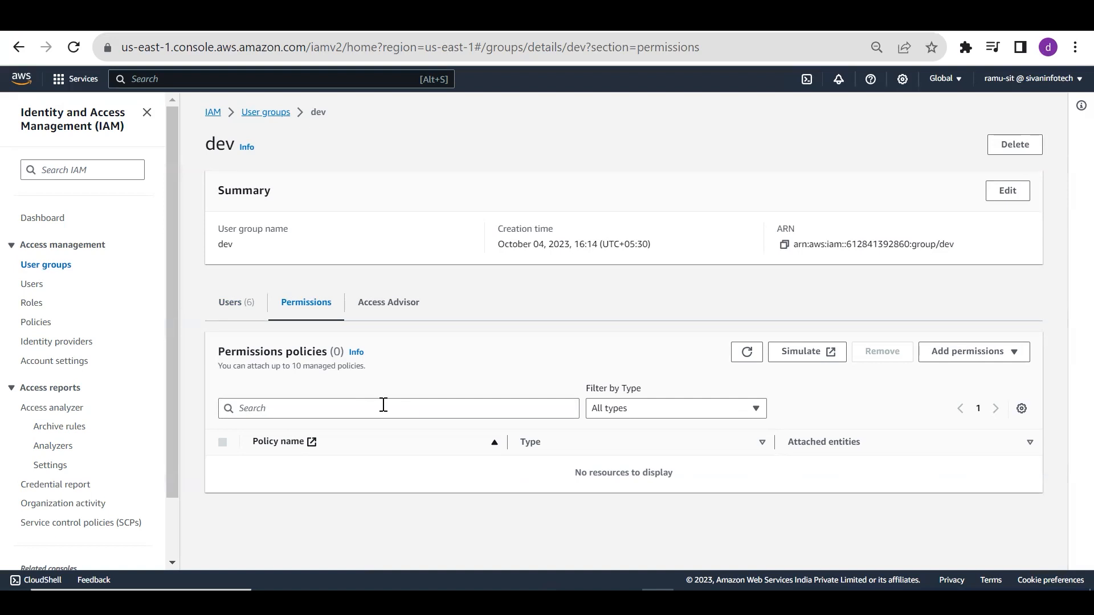
click(32, 284)
scroll(680, 342, down, 1)
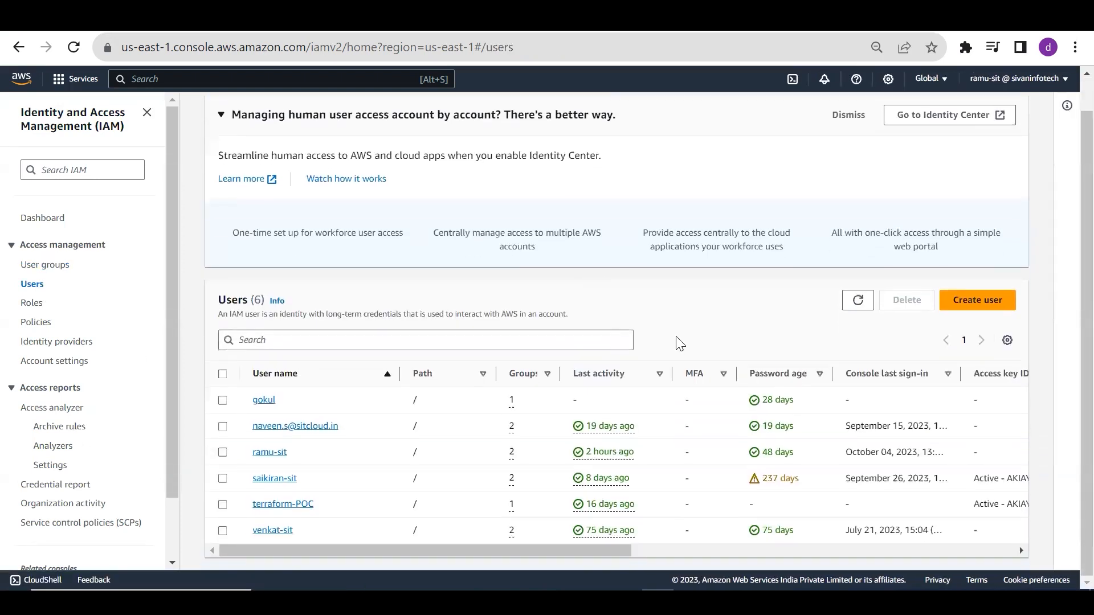
click(963, 300)
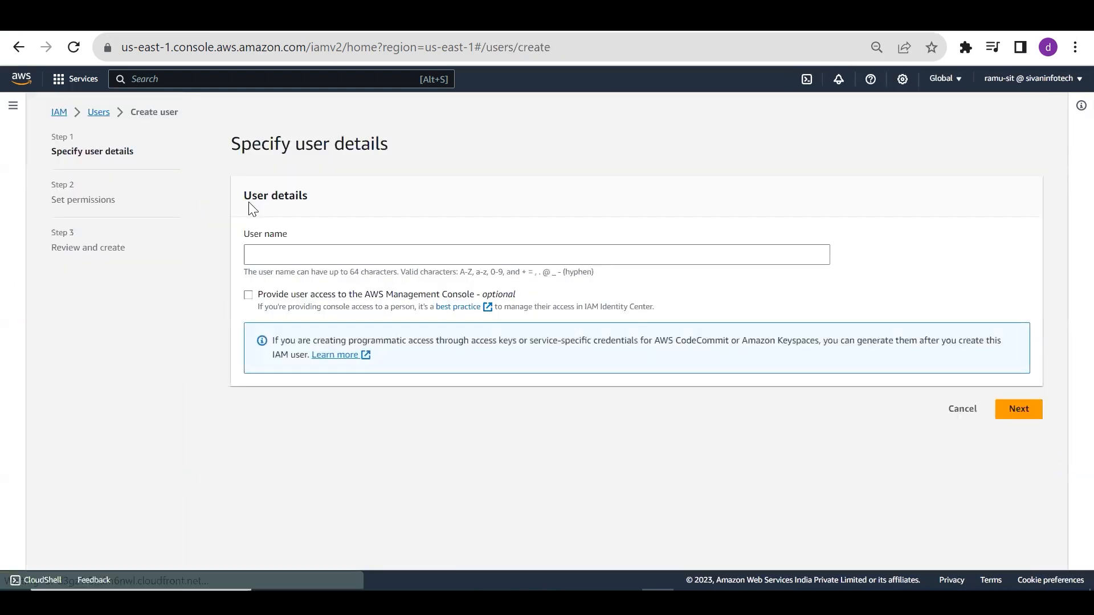
click(303, 258)
text(test)
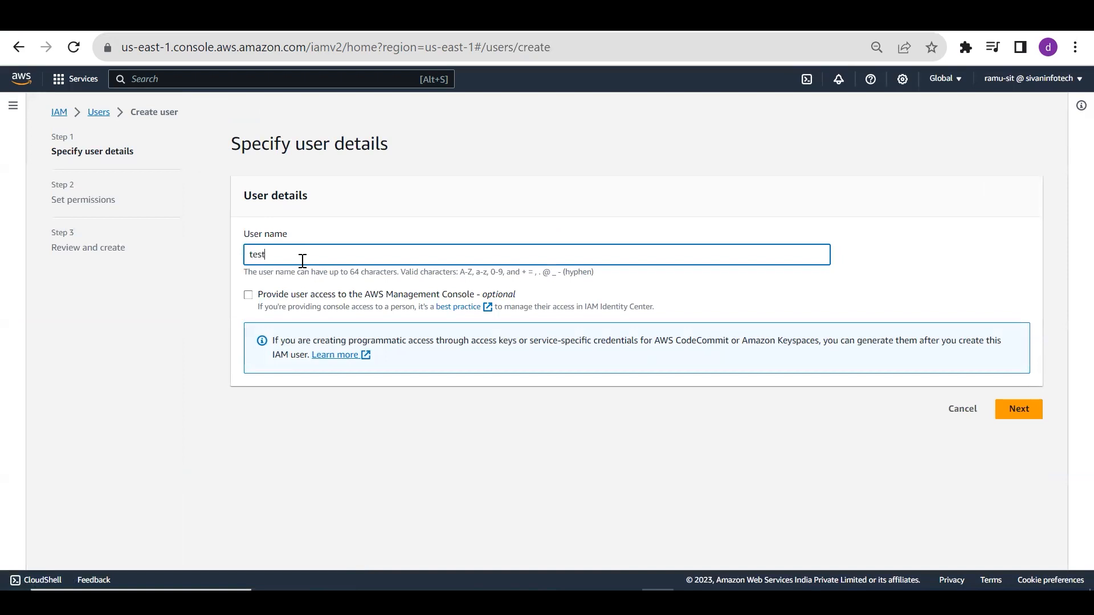
text(-user)
click(248, 294)
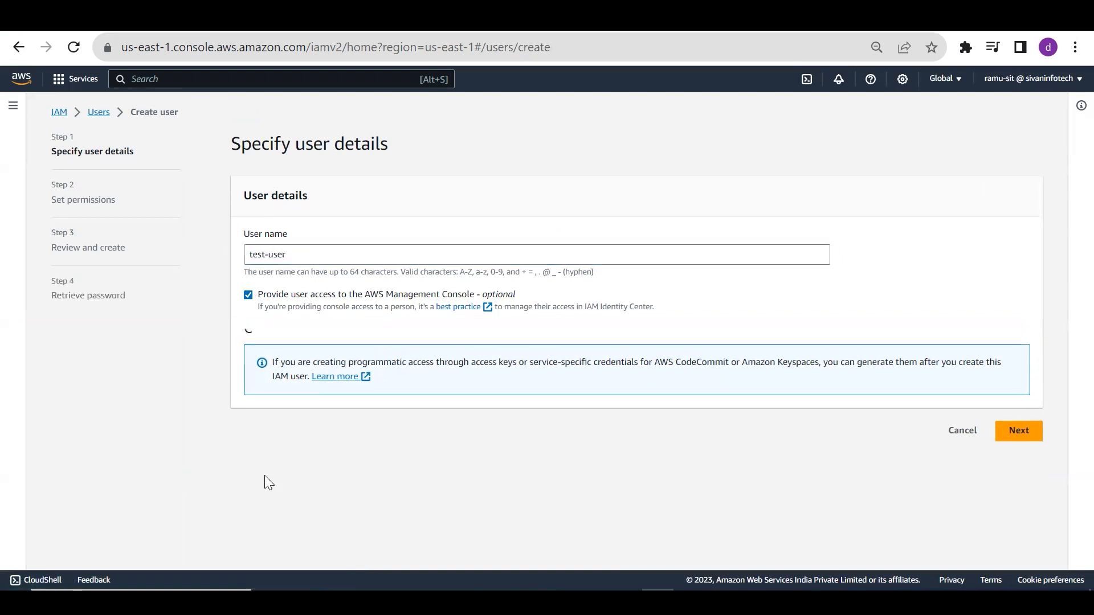
click(816, 214)
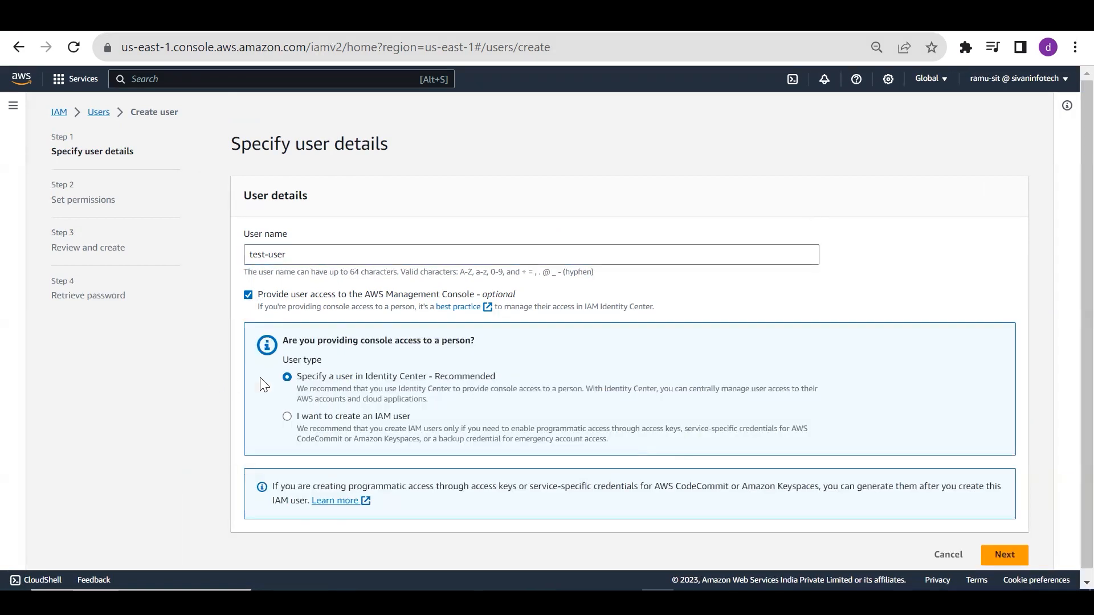
click(297, 425)
scroll(649, 410, down, 3)
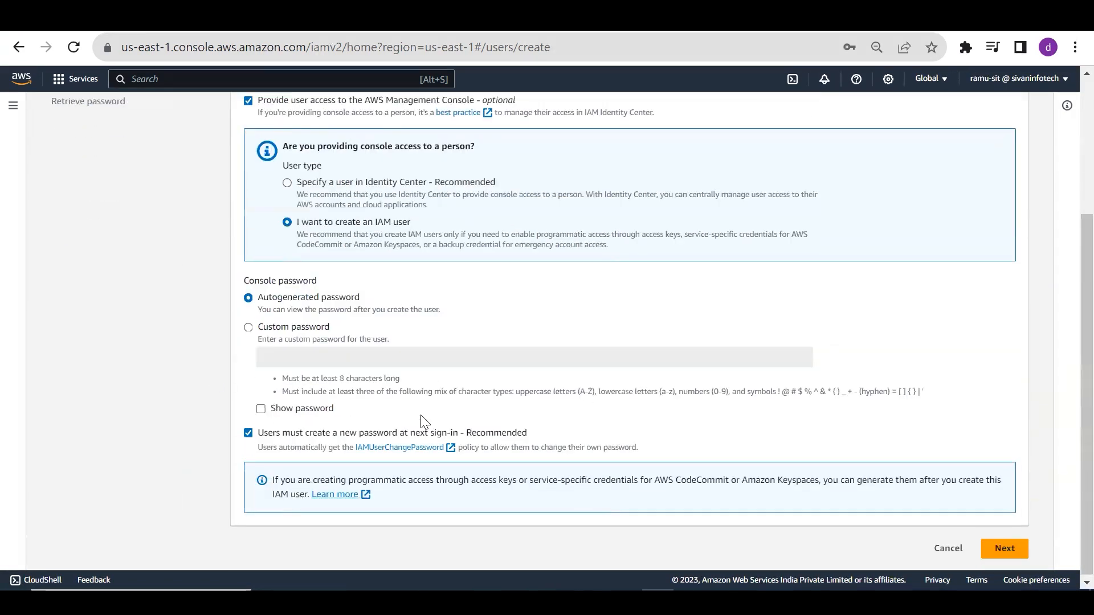
click(264, 334)
click(323, 357)
text(••••••••)
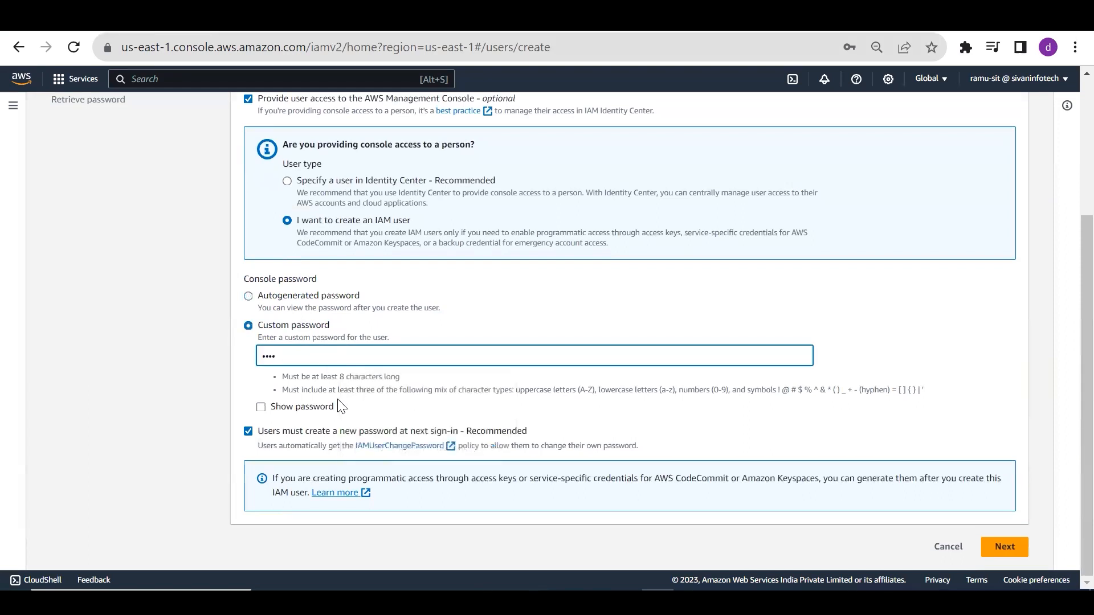
key(Tab)
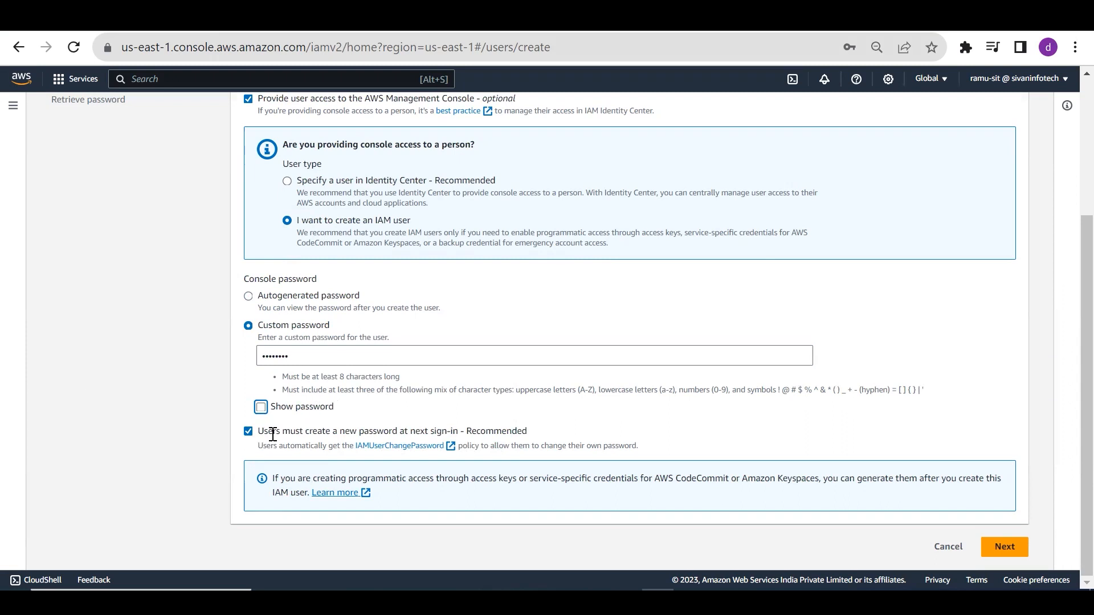
scroll(447, 413, up, 4)
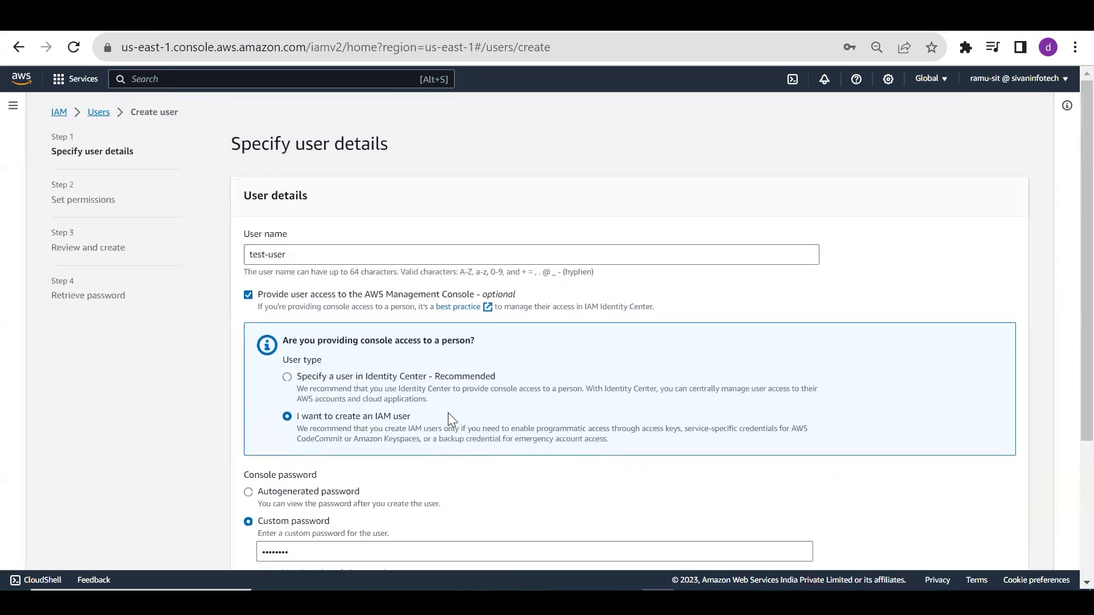
scroll(730, 348, down, 4)
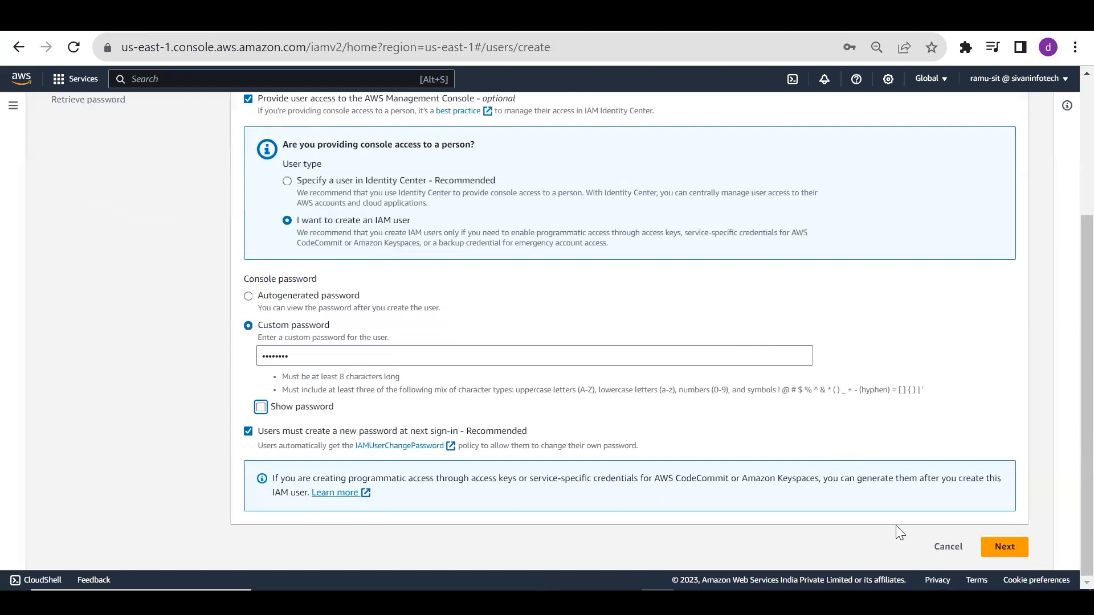
click(947, 547)
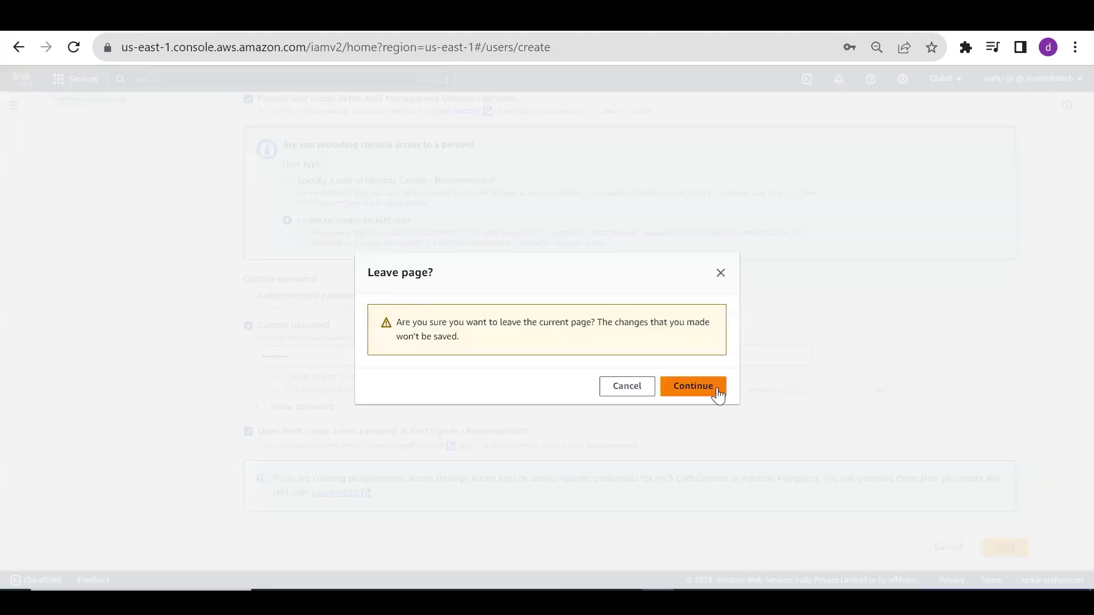
click(716, 395)
click(903, 293)
scroll(206, 249, down, 2)
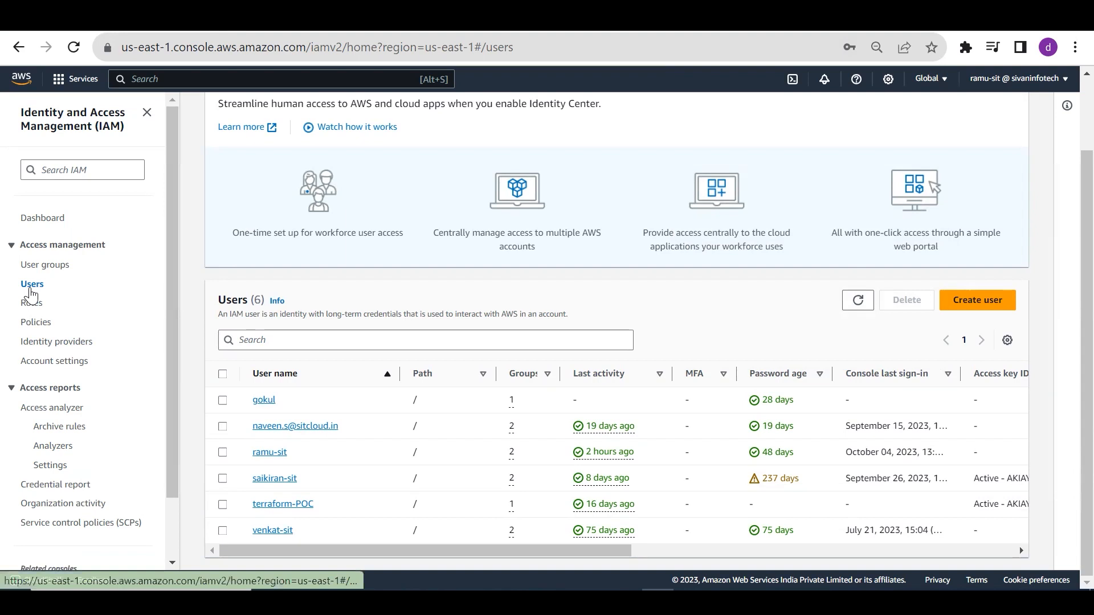
- Start a new user named 'test-user' with AWS Management Console access enabled
click(983, 308)
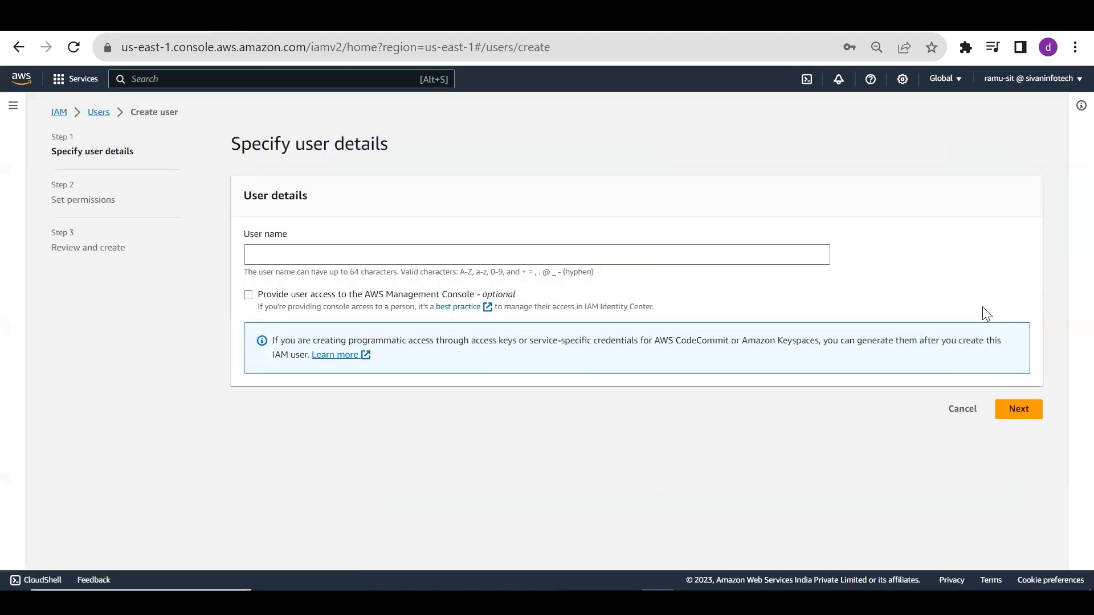
click(352, 255)
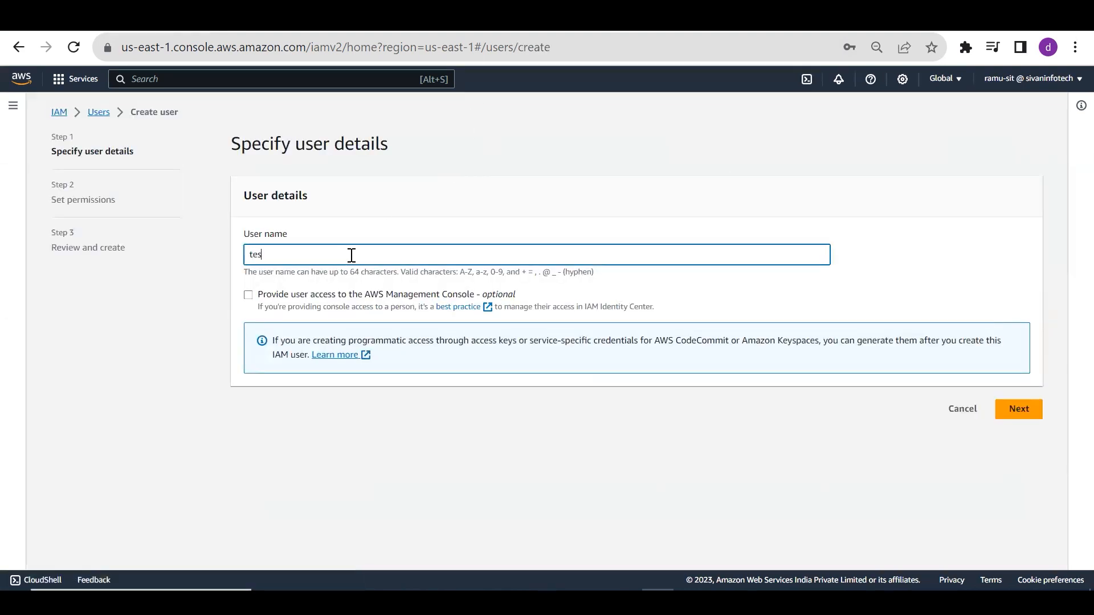
text(test-user)
click(257, 299)
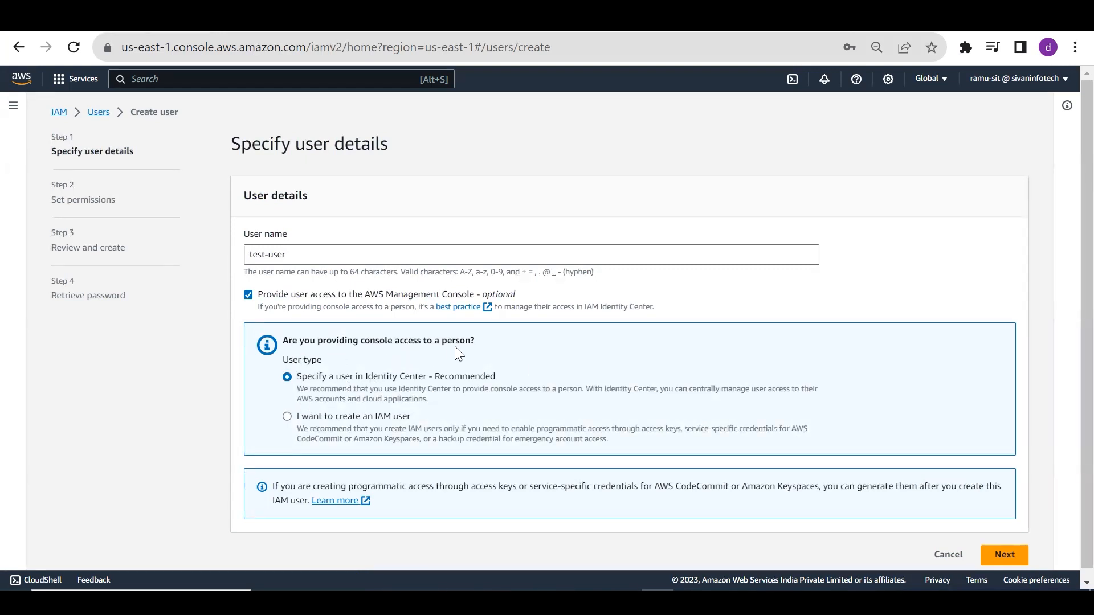
- Read the Identity Center recommendation, then choose to create an IAM user
drag(302, 388, 426, 386)
click(313, 371)
drag(296, 377, 446, 399)
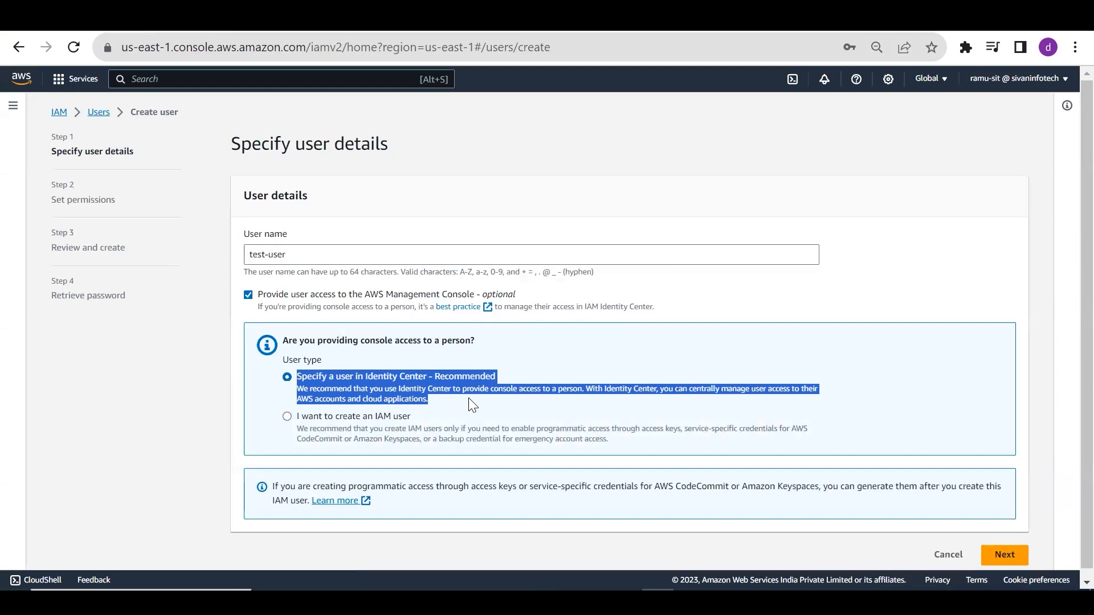
click(470, 398)
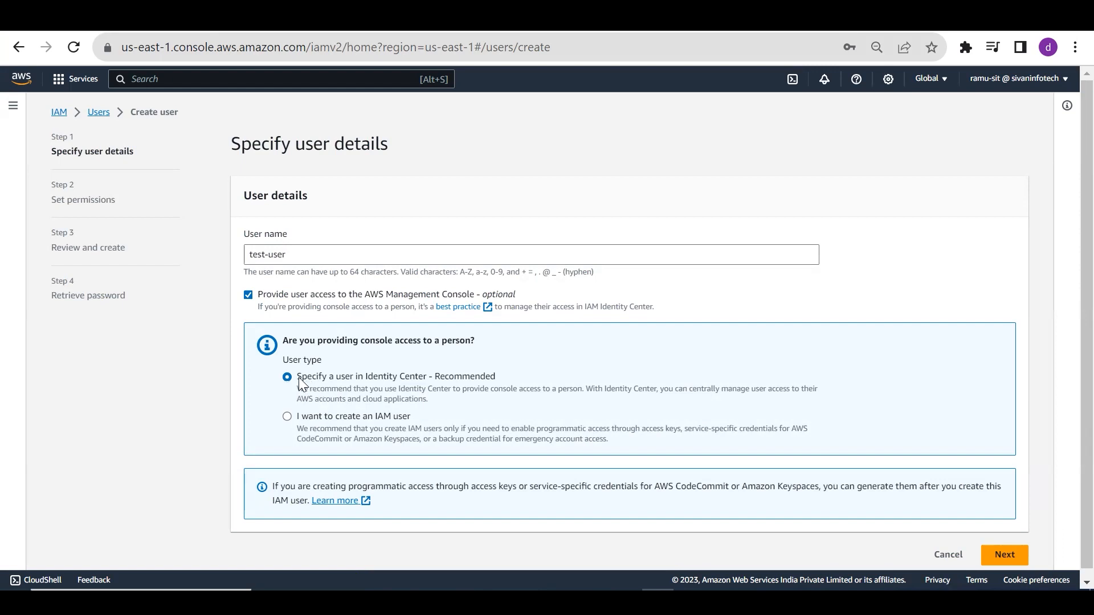
drag(332, 381, 413, 394)
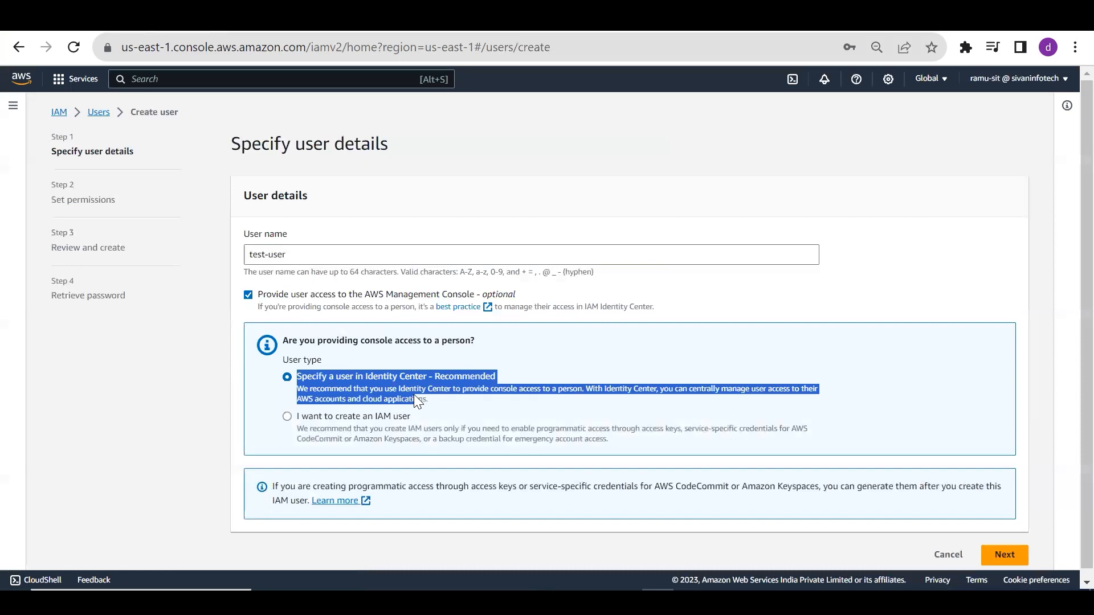
click(457, 409)
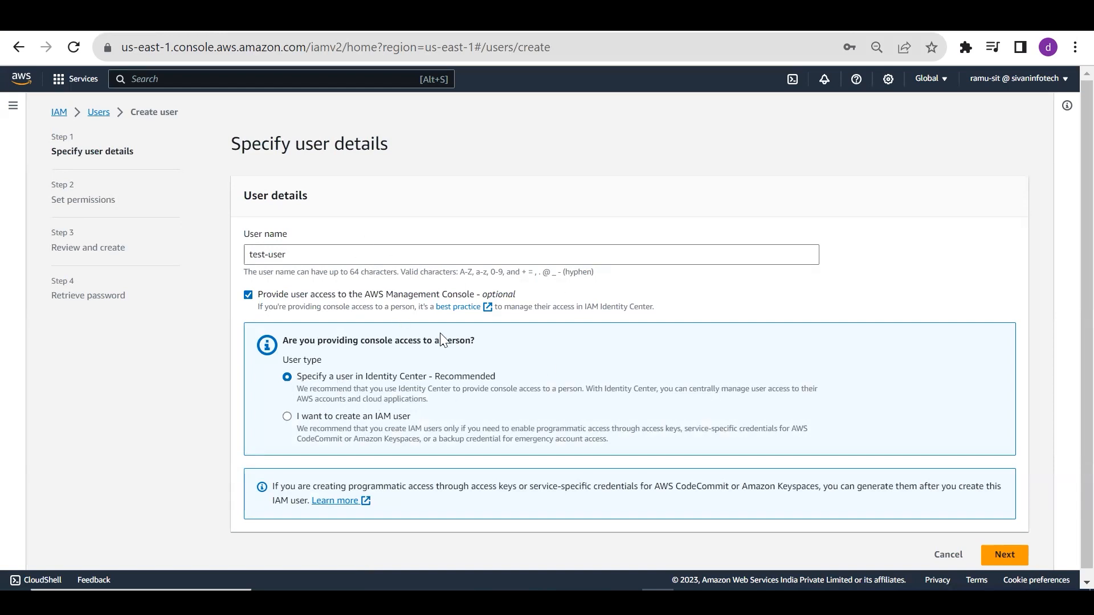
click(286, 418)
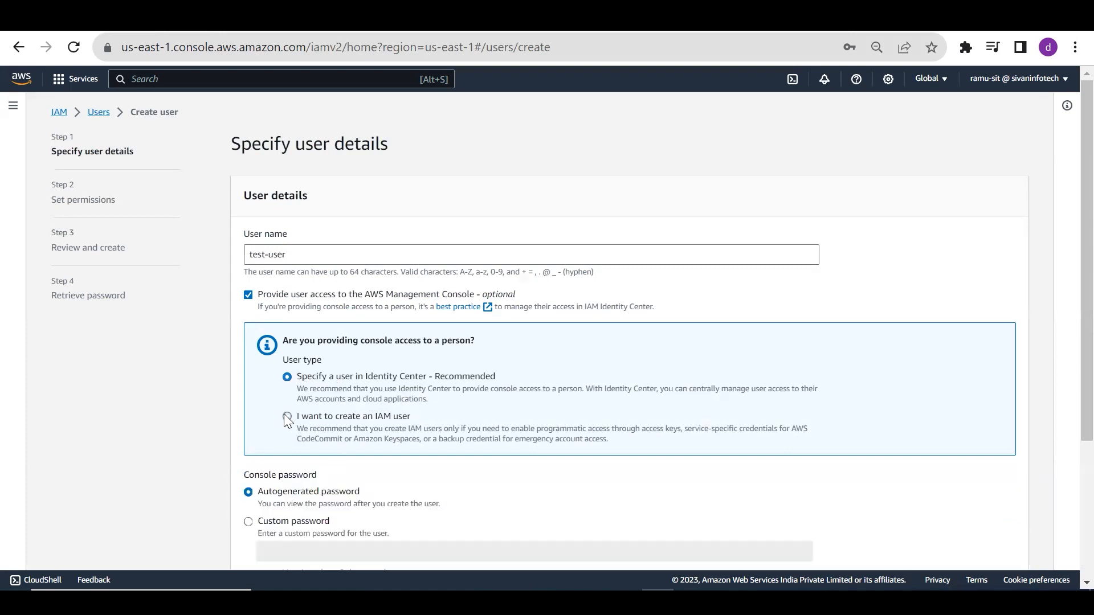
- Set a custom console password, keep the new-password requirement, and proceed to Set permissions
scroll(290, 365, down, 3)
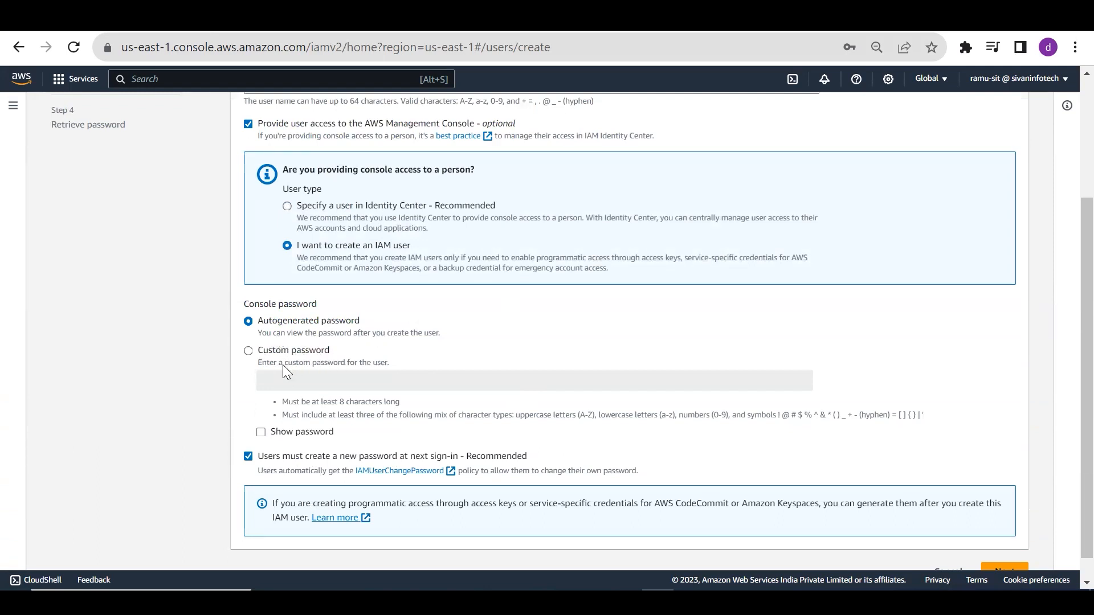
click(249, 352)
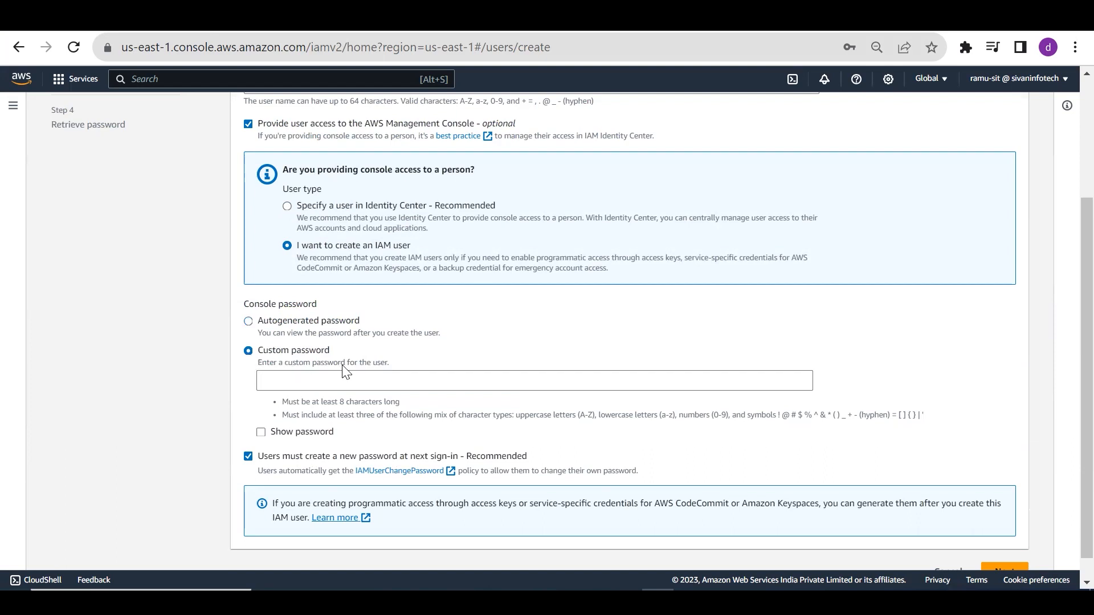
click(377, 383)
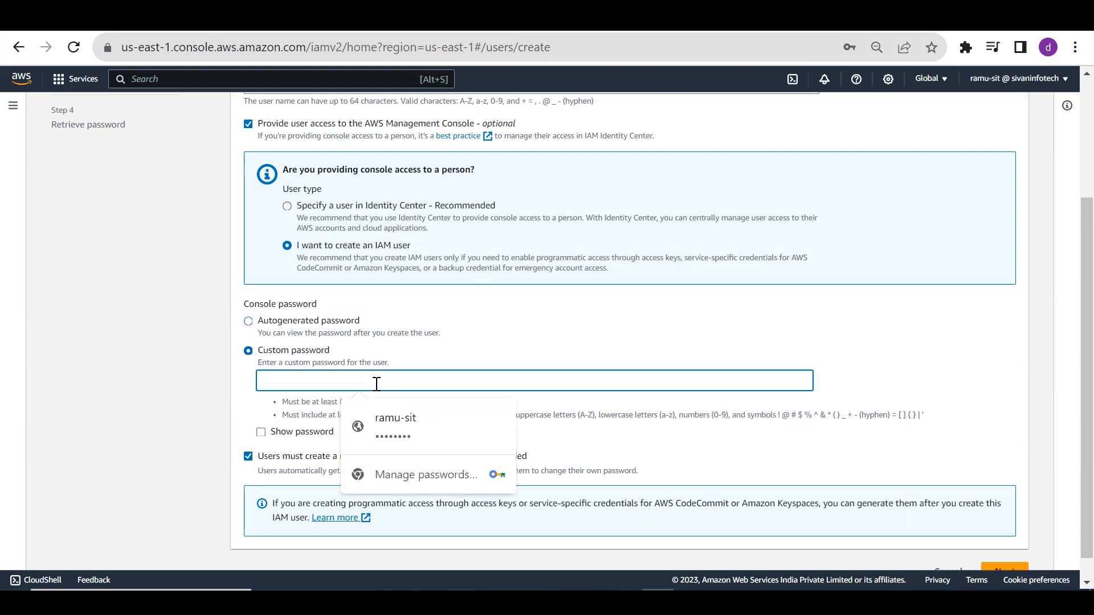
text(••••••••)
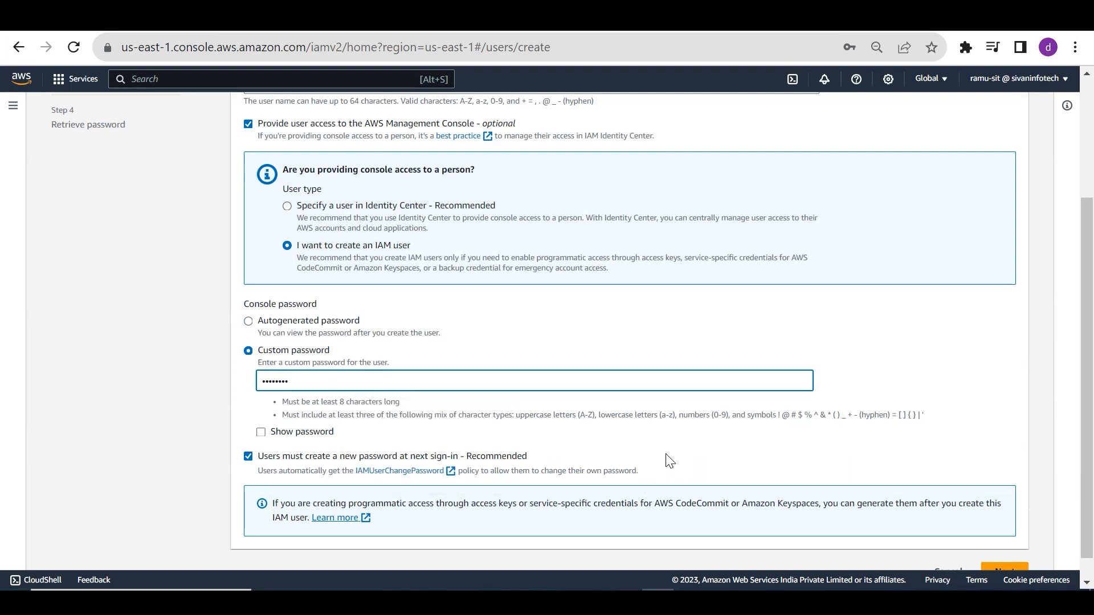
click(662, 458)
scroll(660, 460, down, 1)
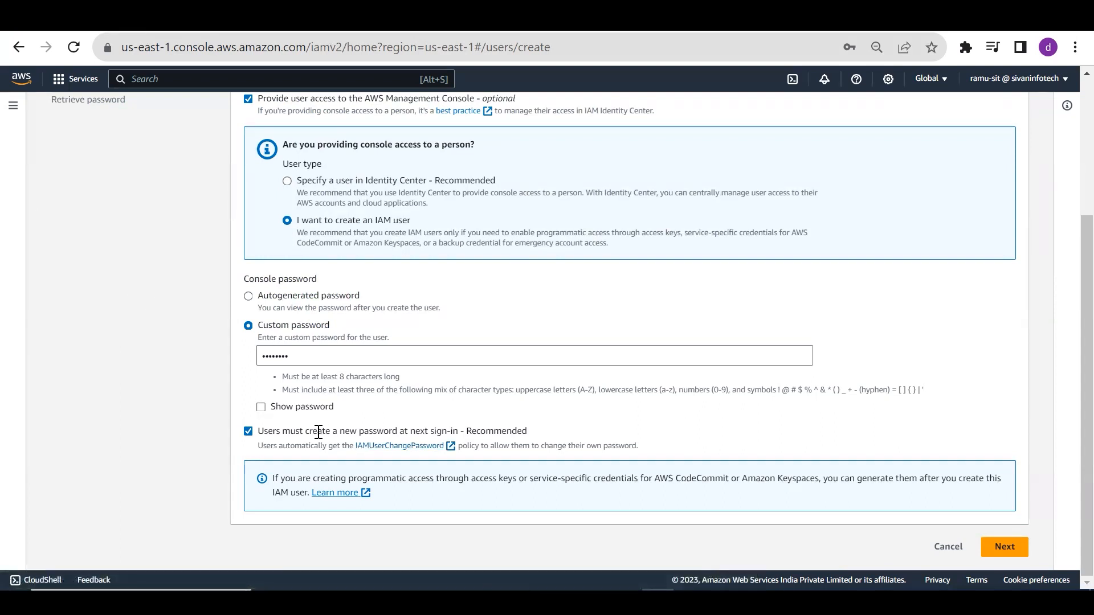
click(1003, 551)
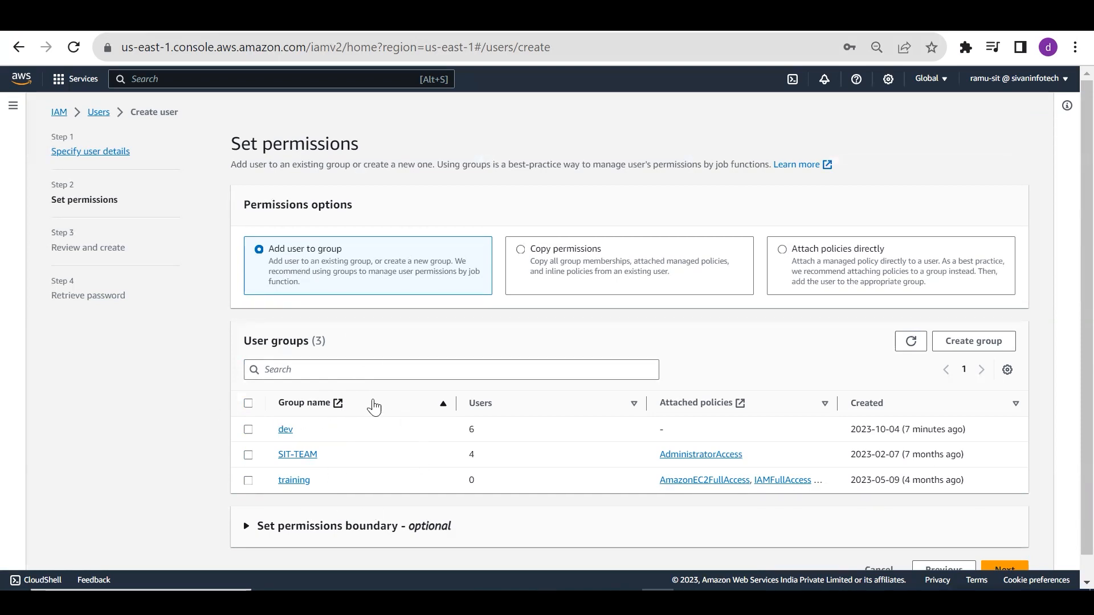
- Duplicate the browser tab and navigate to the dev group's details
right_click(98, 29)
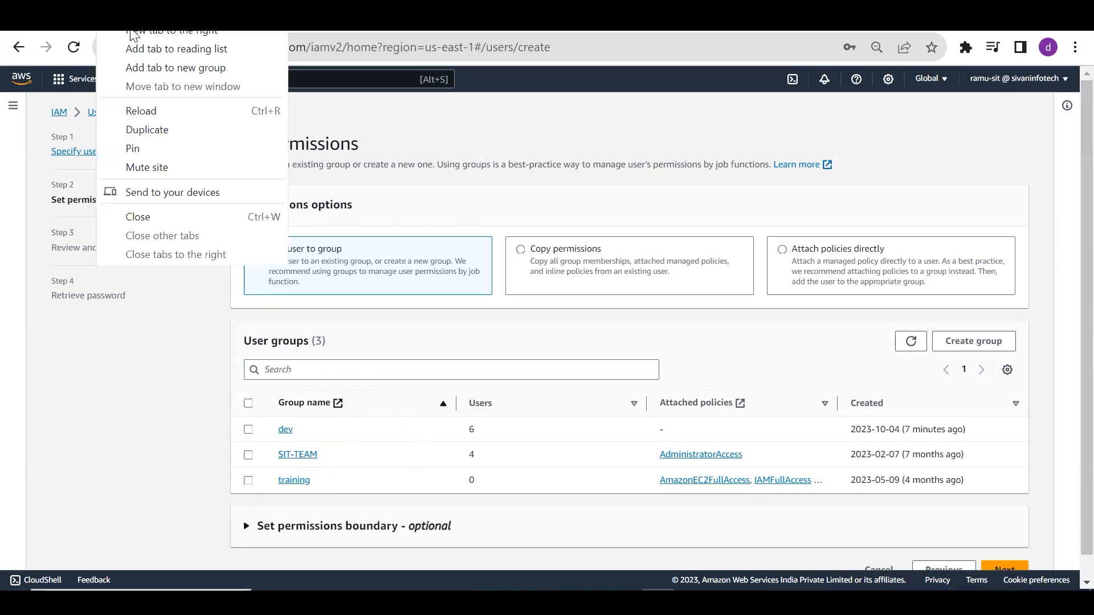
click(181, 131)
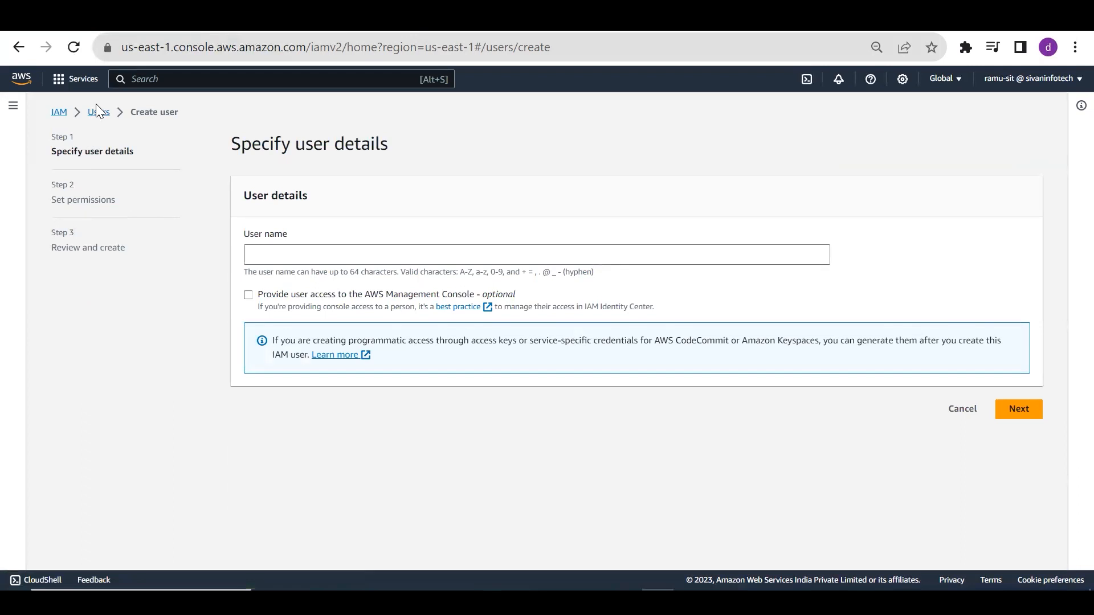
click(59, 112)
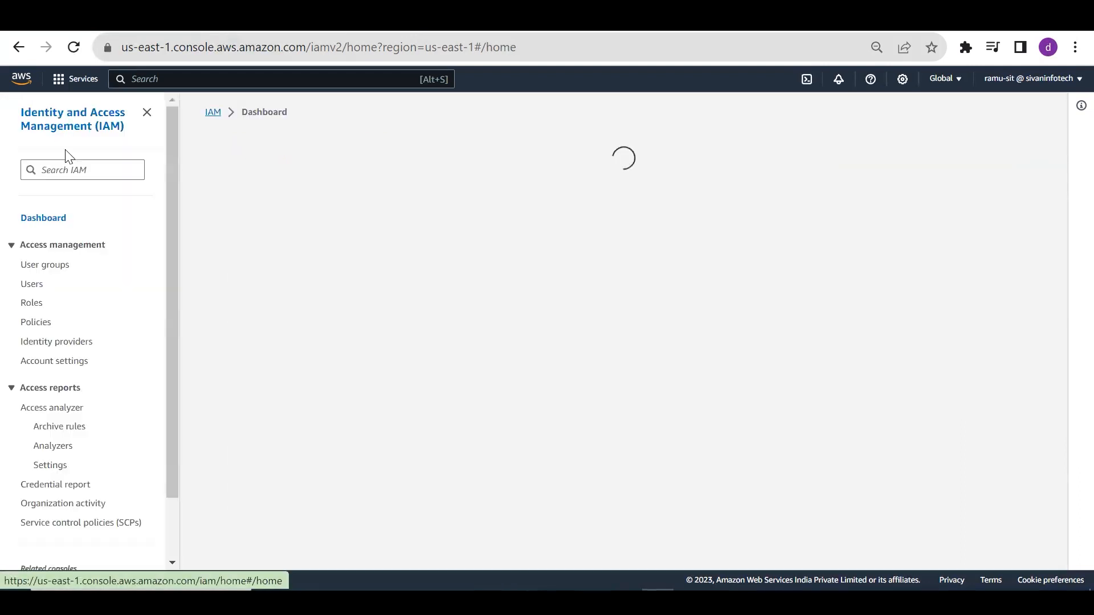
click(45, 268)
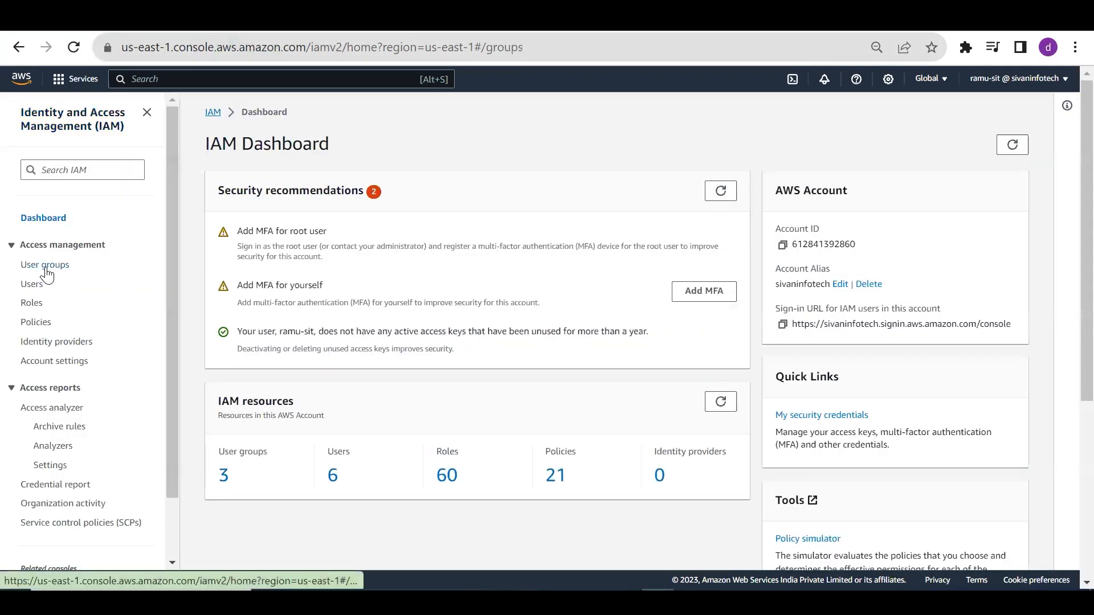
click(257, 247)
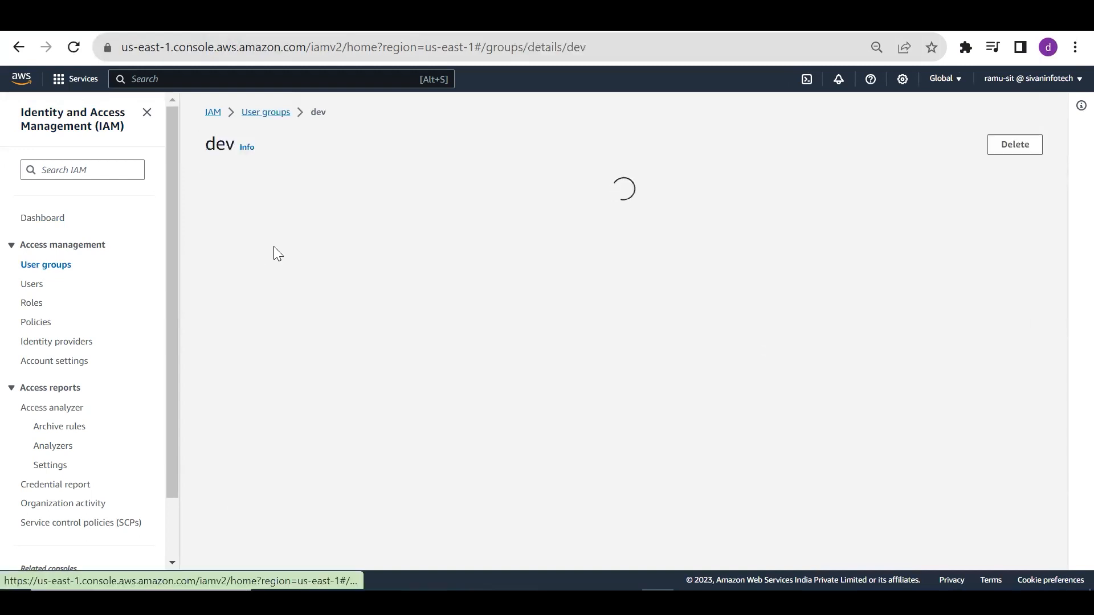
- Remove all six users from dev and look over its Permissions and Access Advisor tabs
click(223, 425)
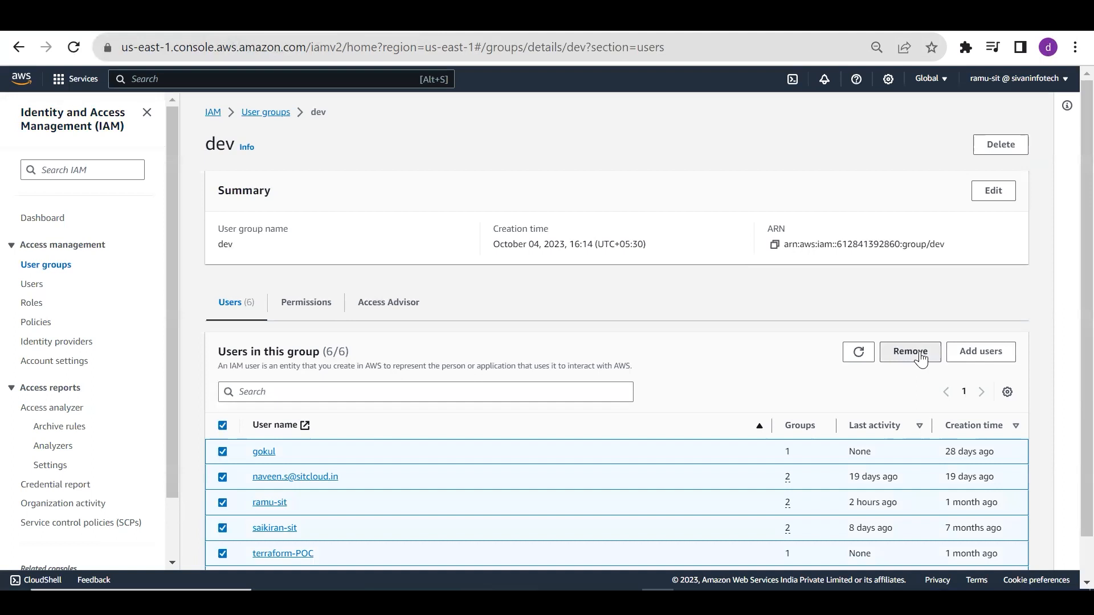
click(911, 352)
click(712, 368)
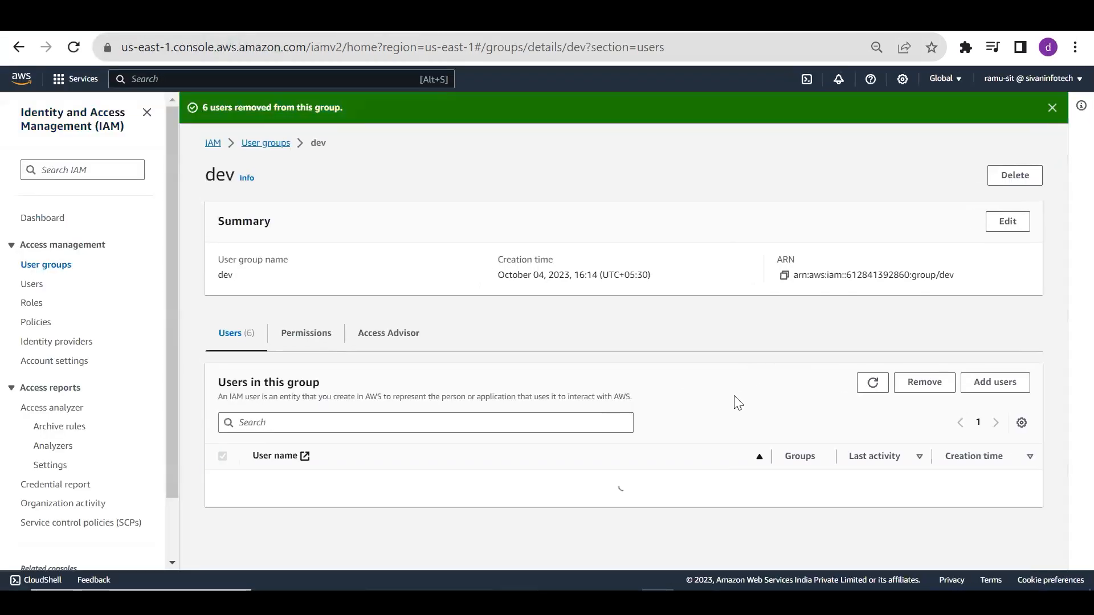
click(306, 336)
click(343, 339)
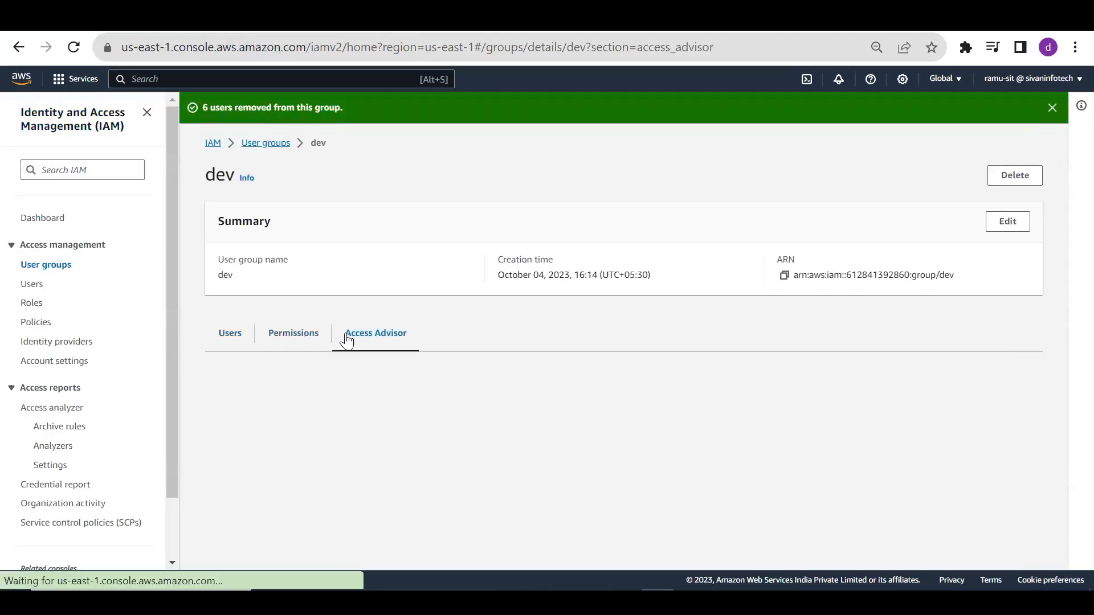
click(293, 335)
click(345, 335)
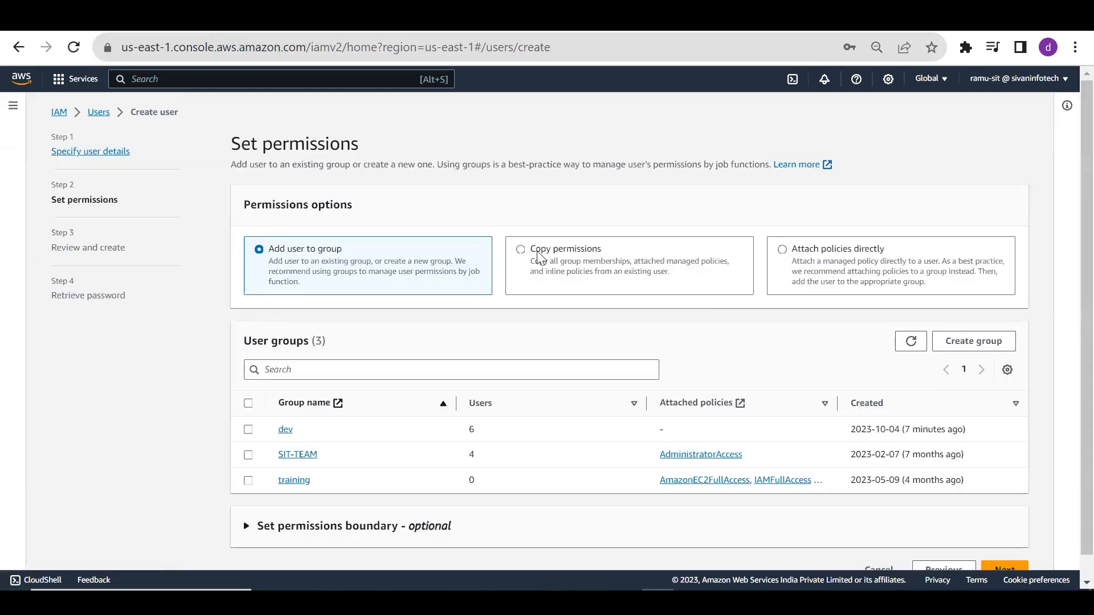
scroll(564, 296, down, 1)
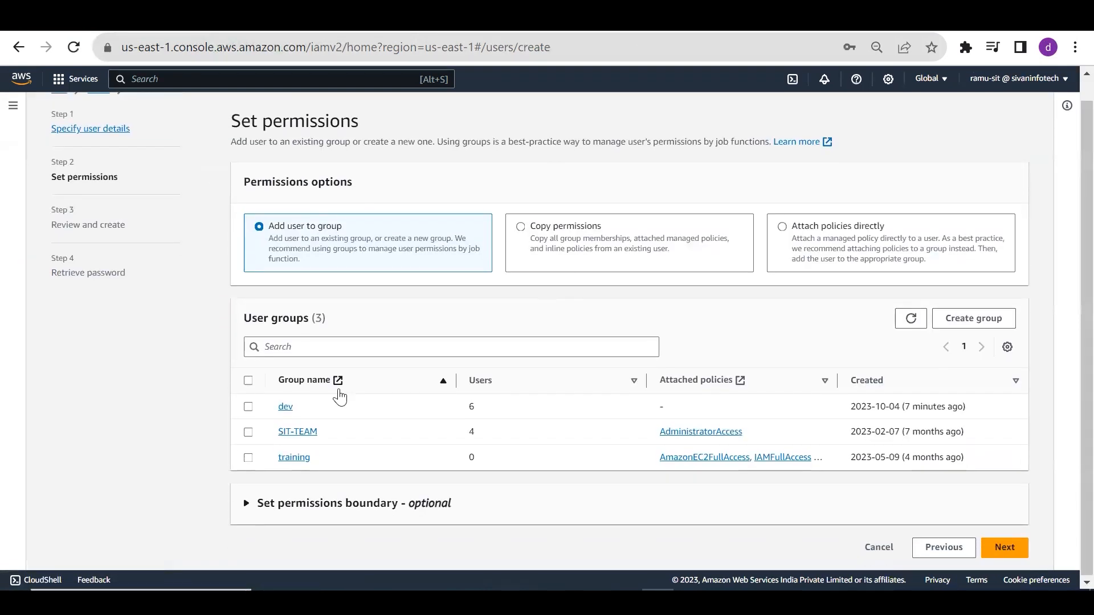
- Select dev and refresh the user groups list
click(248, 406)
click(913, 322)
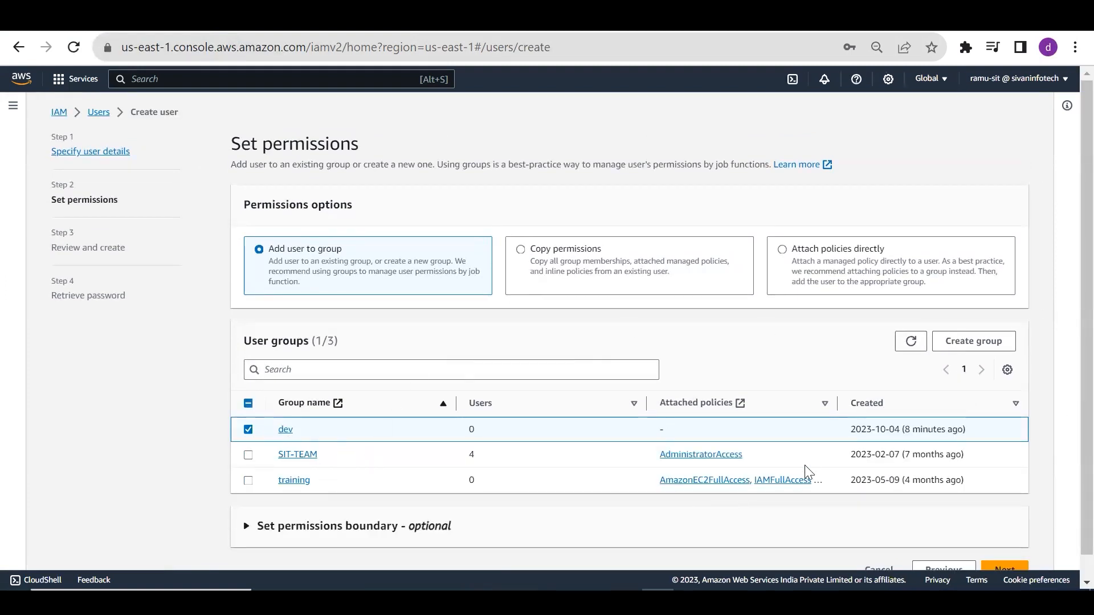
scroll(804, 465, down, 1)
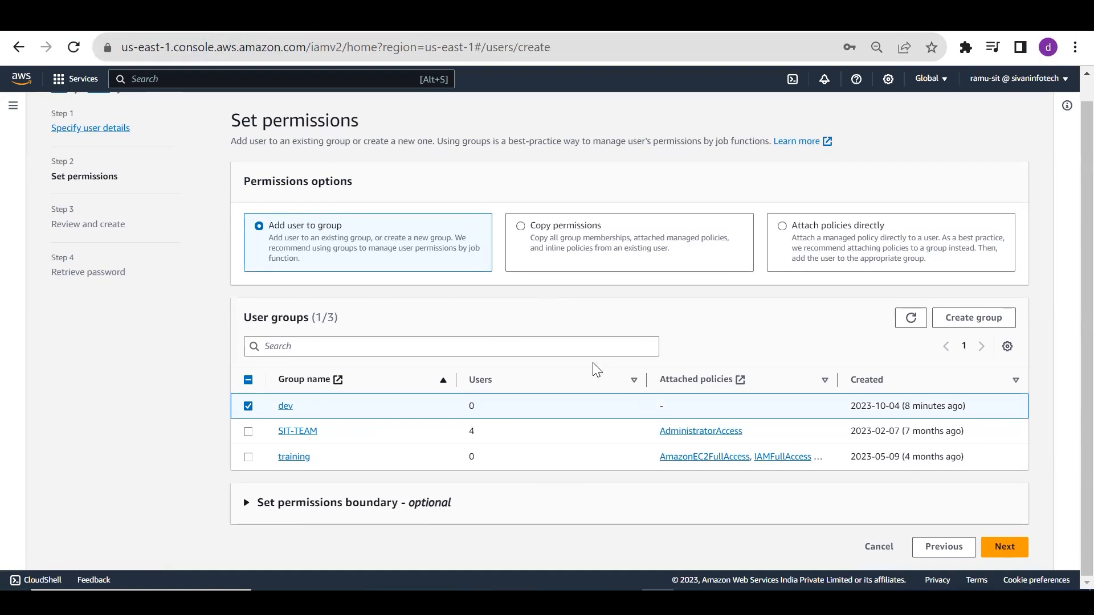
scroll(595, 369, up, 1)
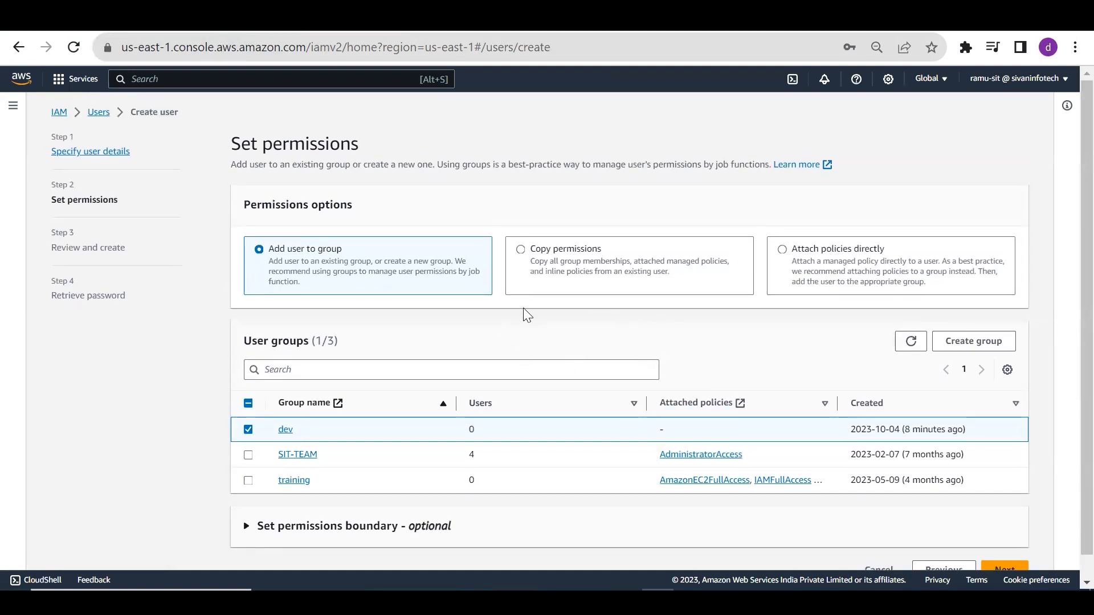
- Explore copying permissions from the first user and attaching policies directly
click(593, 274)
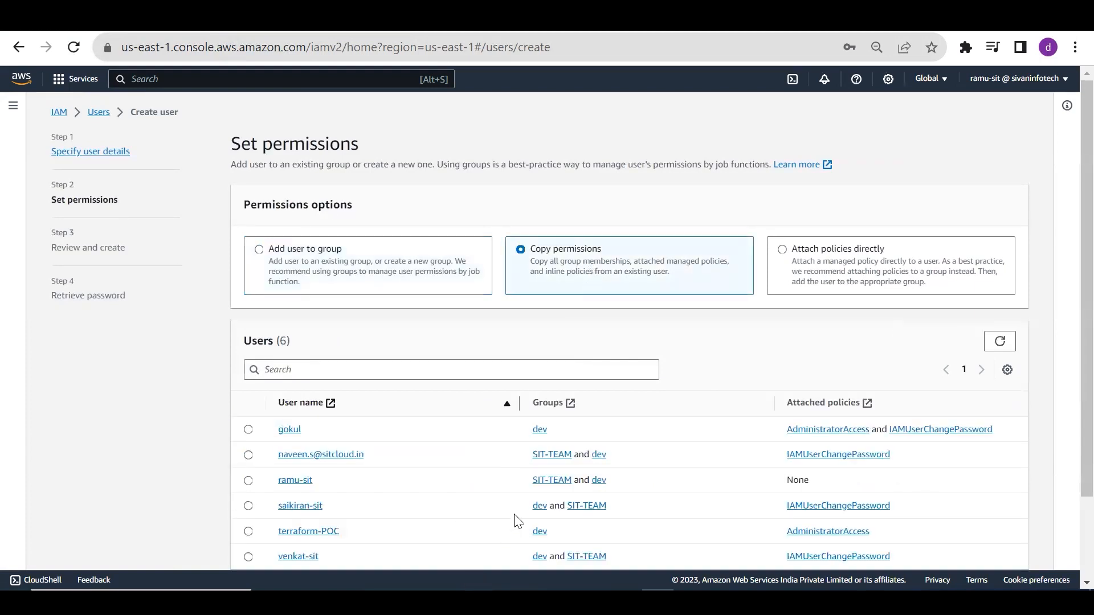
scroll(516, 519, down, 1)
scroll(542, 483, down, 2)
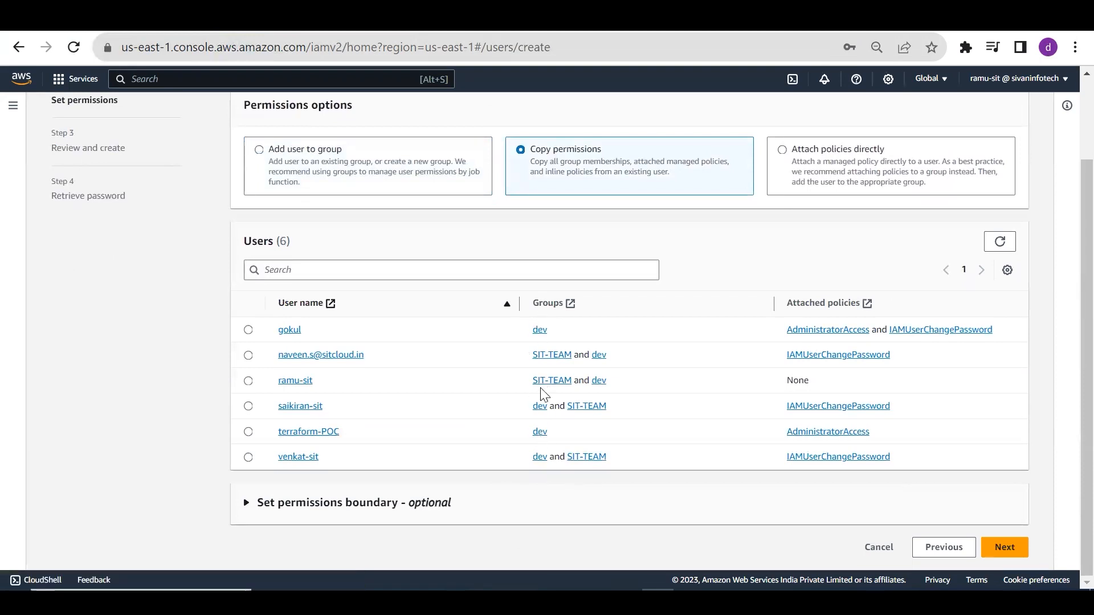
click(248, 331)
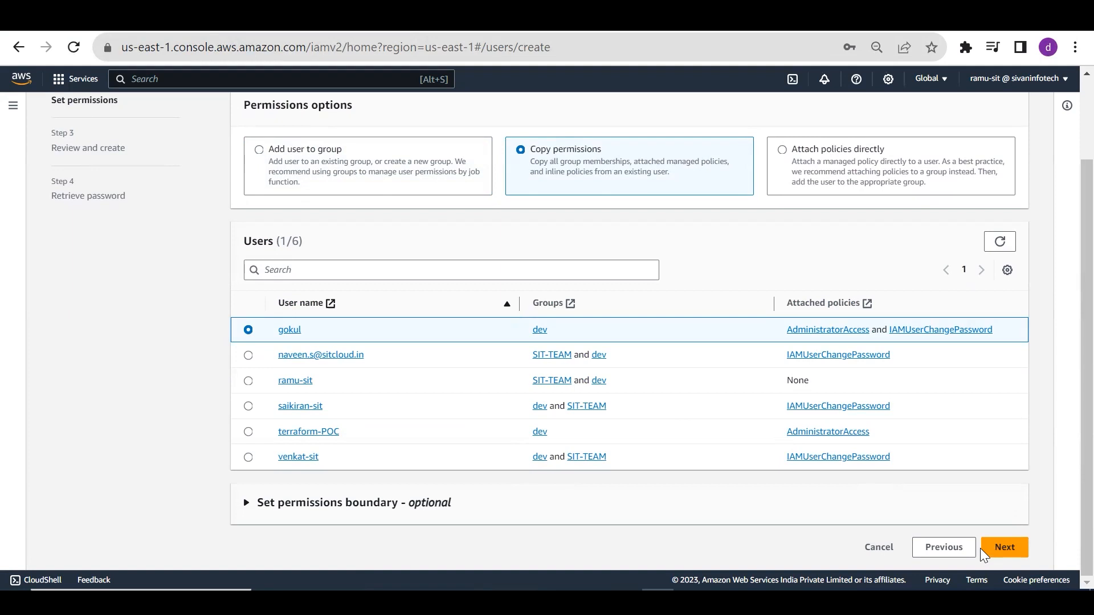
scroll(989, 554, up, 2)
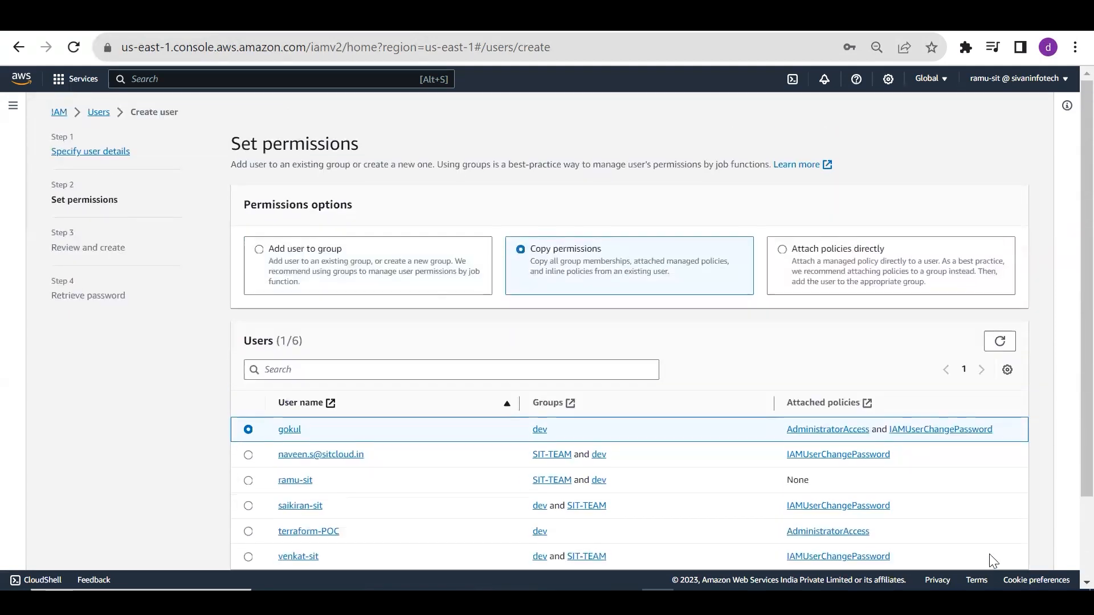
click(865, 291)
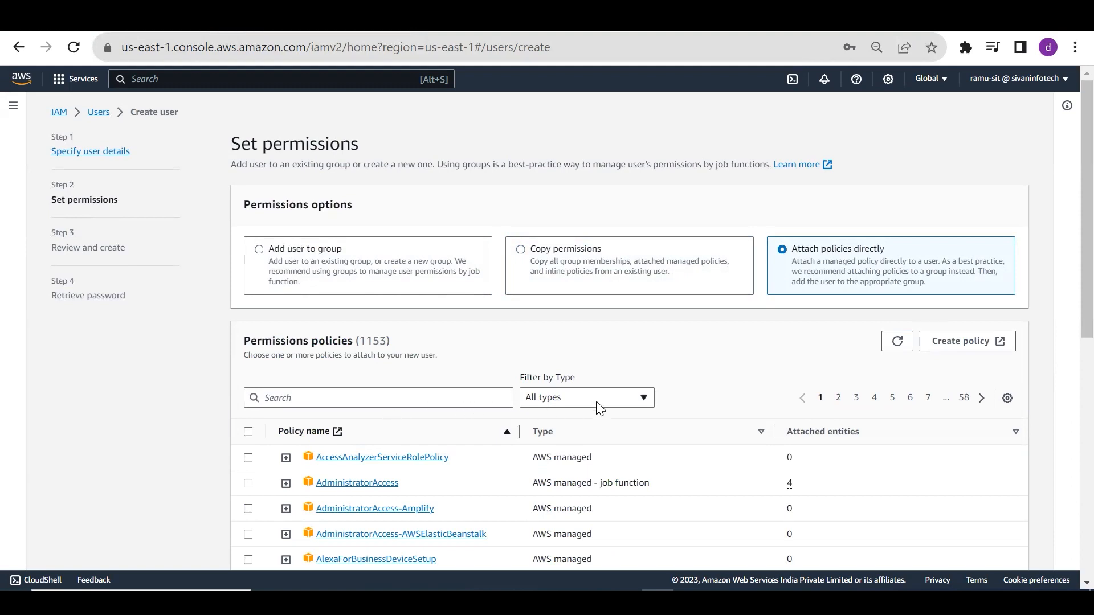
scroll(681, 427, down, 2)
scroll(681, 428, down, 2)
scroll(752, 447, up, 4)
- Add test-user to the dev group, review the summary, and create the user
click(319, 257)
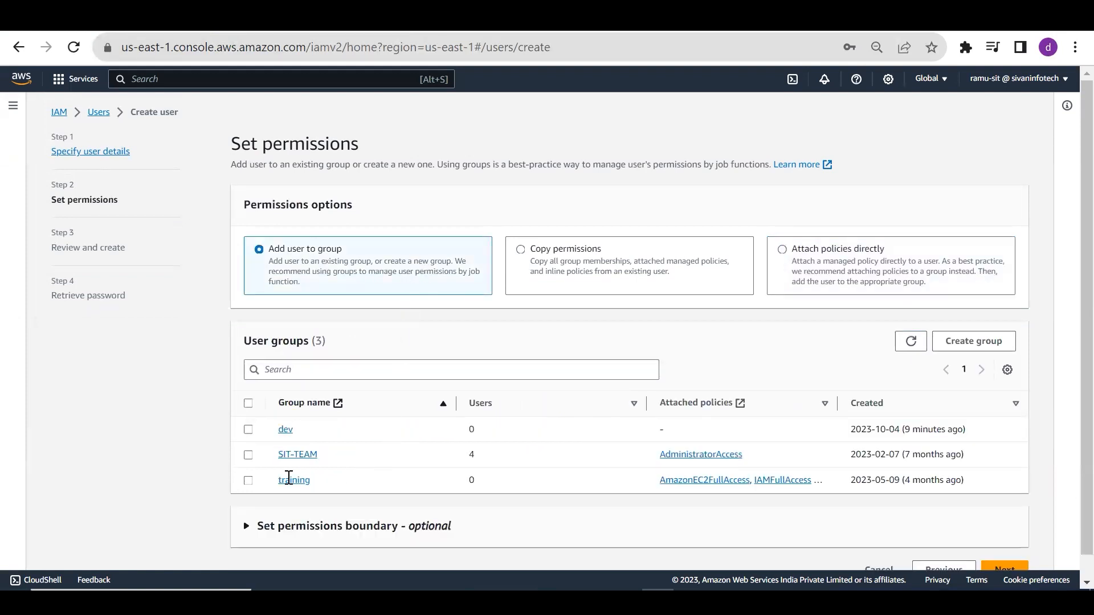
click(247, 429)
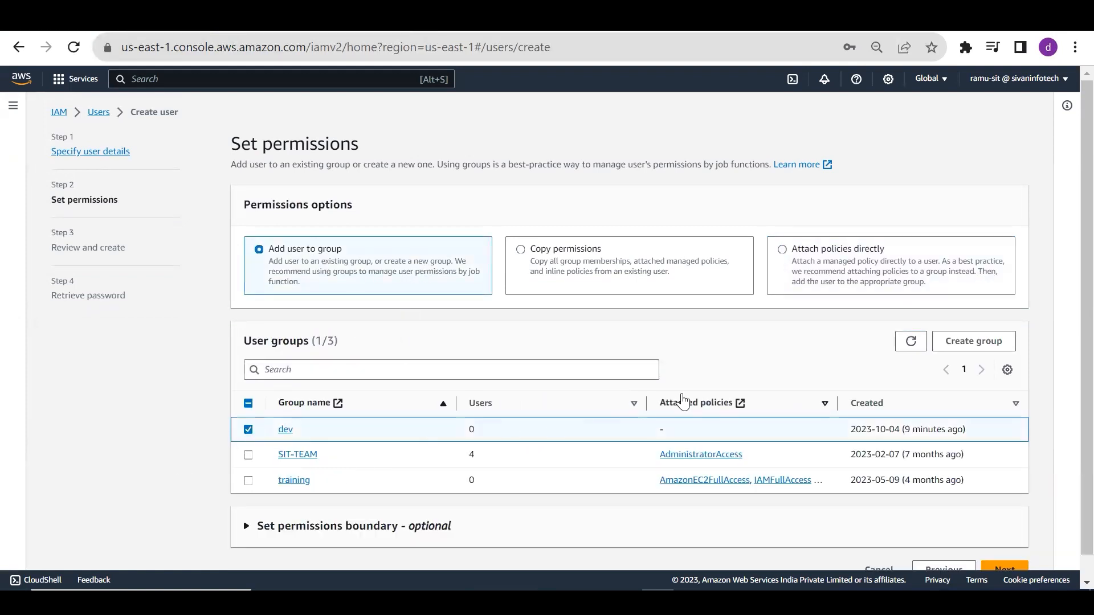
scroll(695, 405, down, 1)
click(1005, 547)
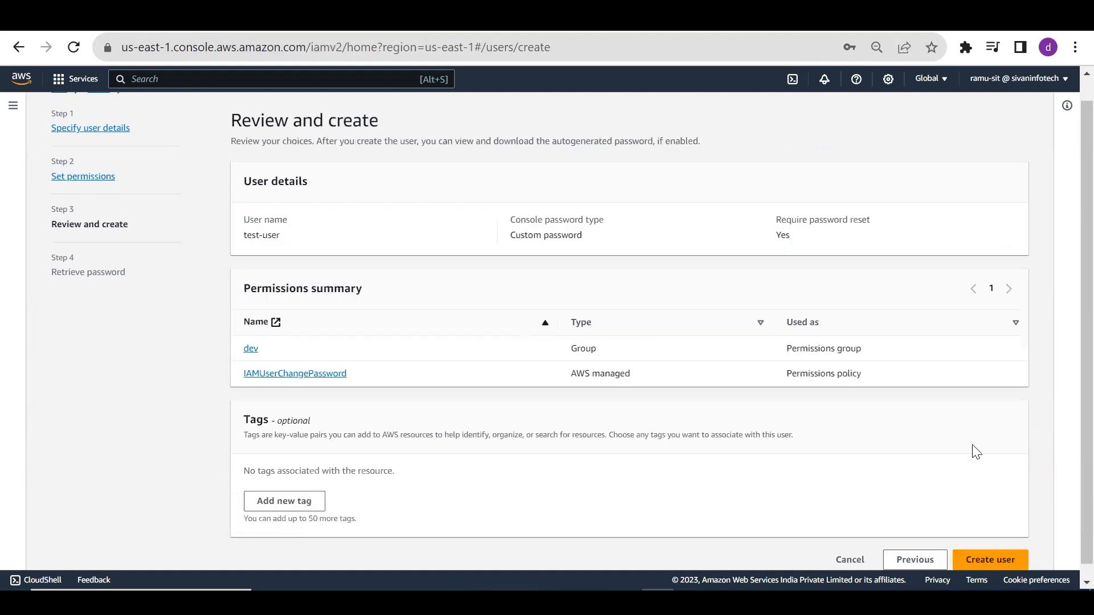
scroll(778, 387, down, 1)
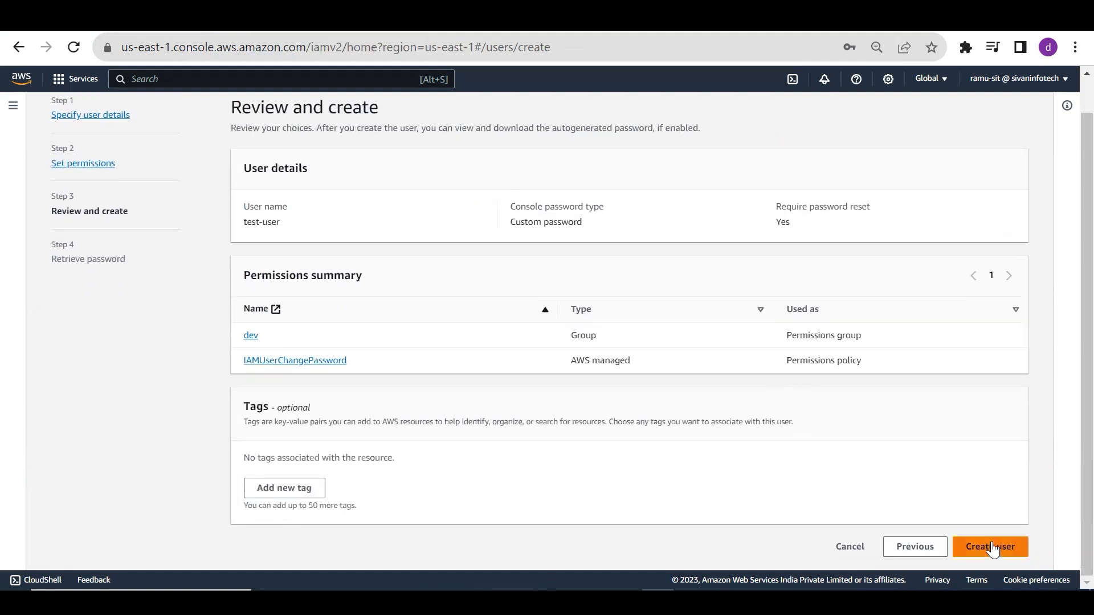
click(996, 548)
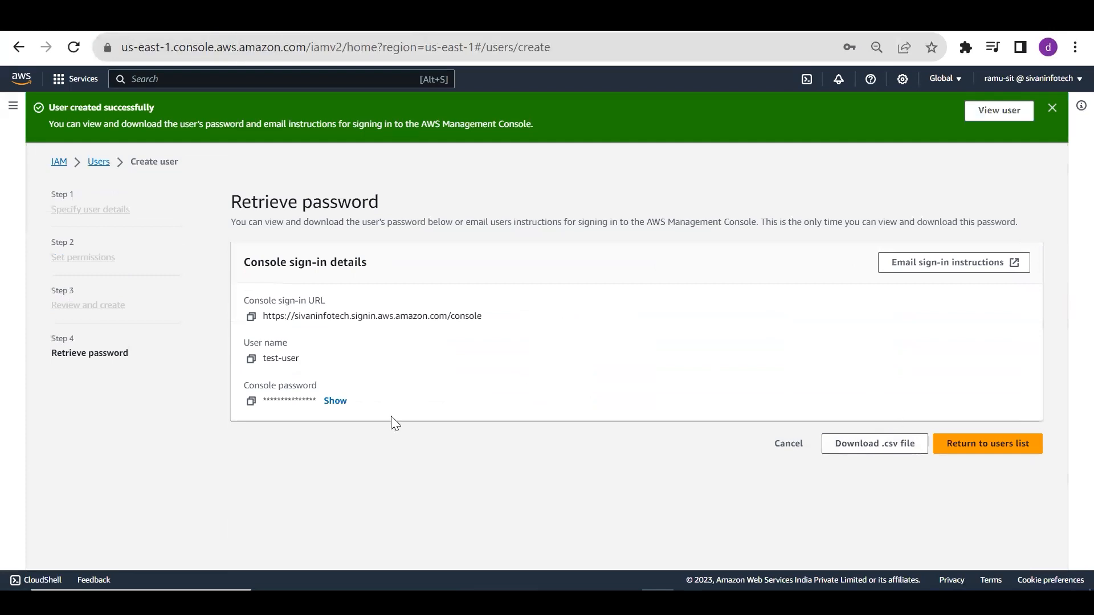
- Open test-user's console sign-in URL in a private browser window and copy the user name
click(250, 317)
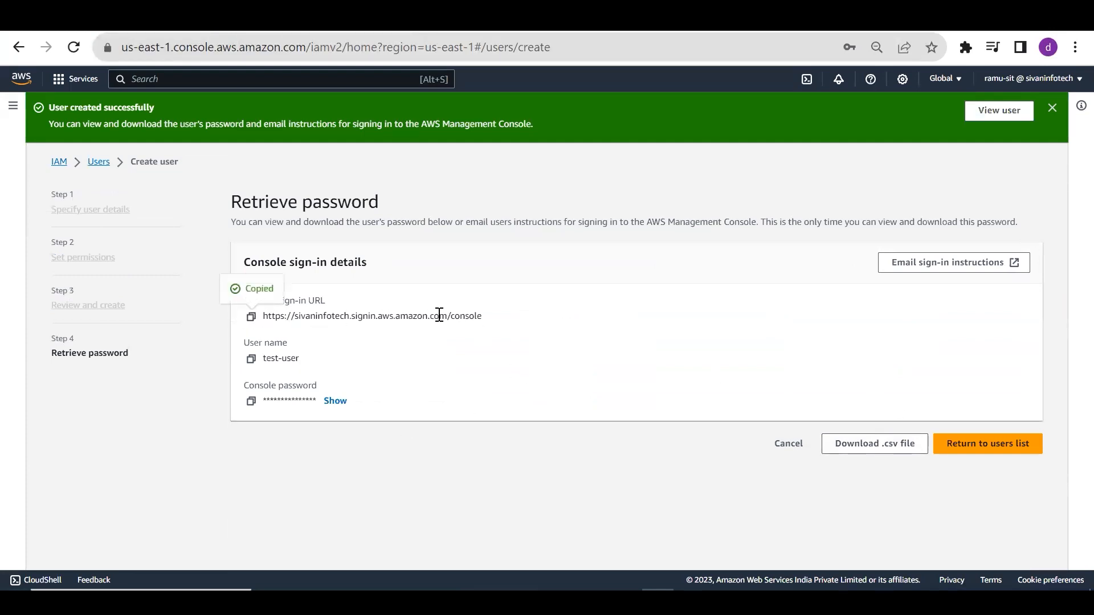
key(ctrl+shift+n)
key(ctrl+v)
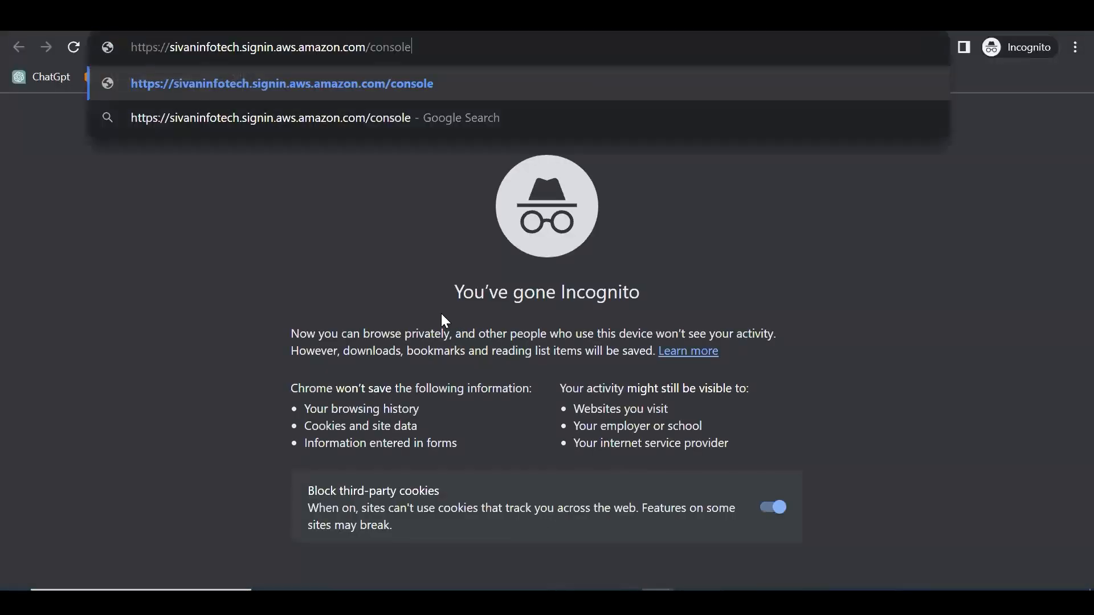
key(Return)
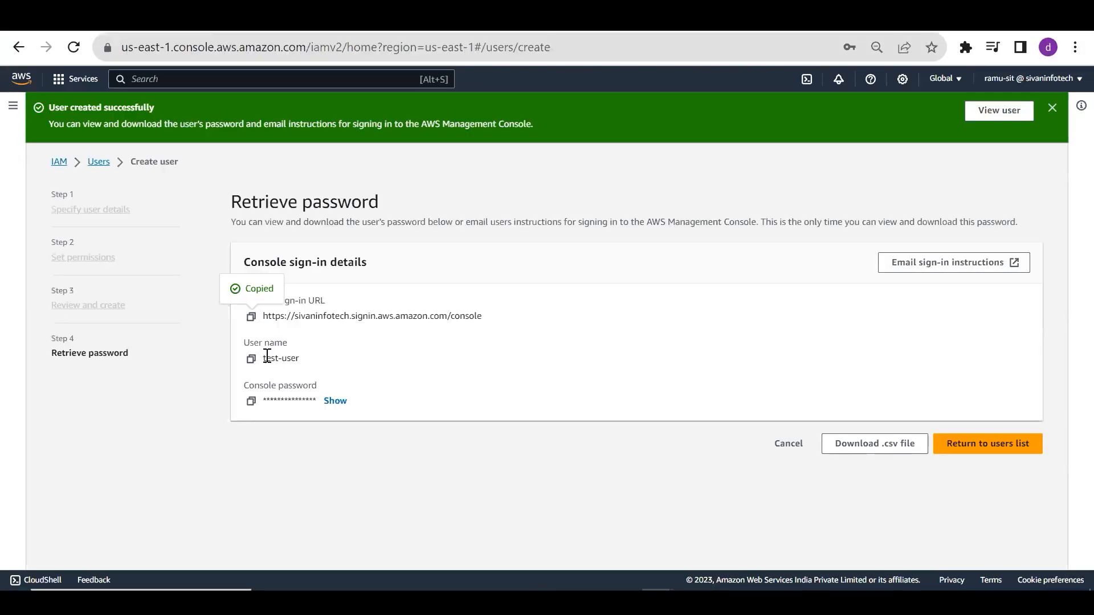
click(251, 359)
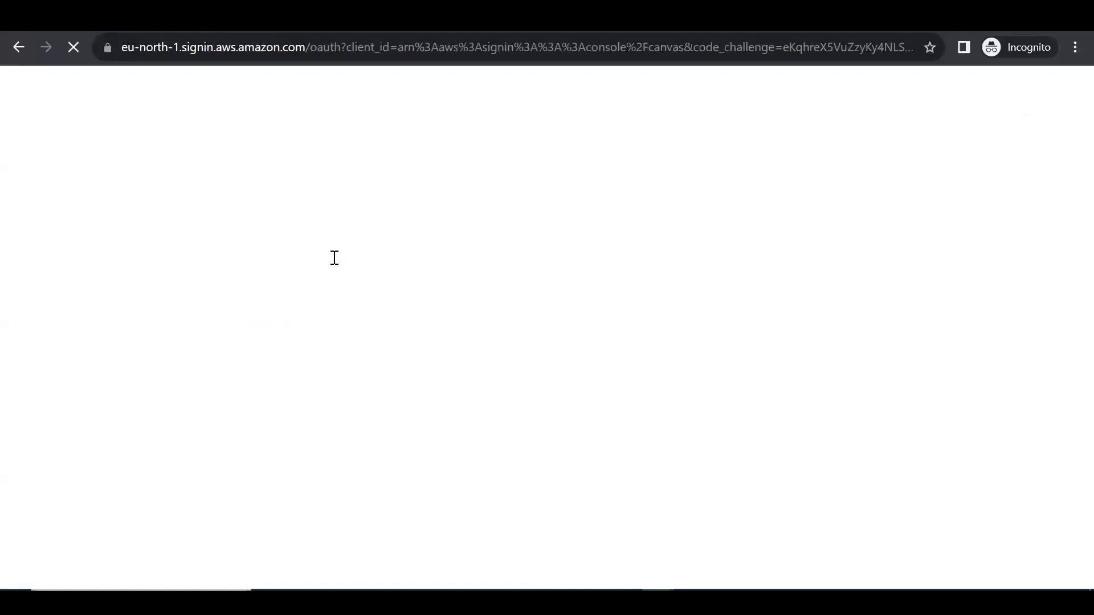
- Sign in with user name test-user and its initial password
text(test-user)
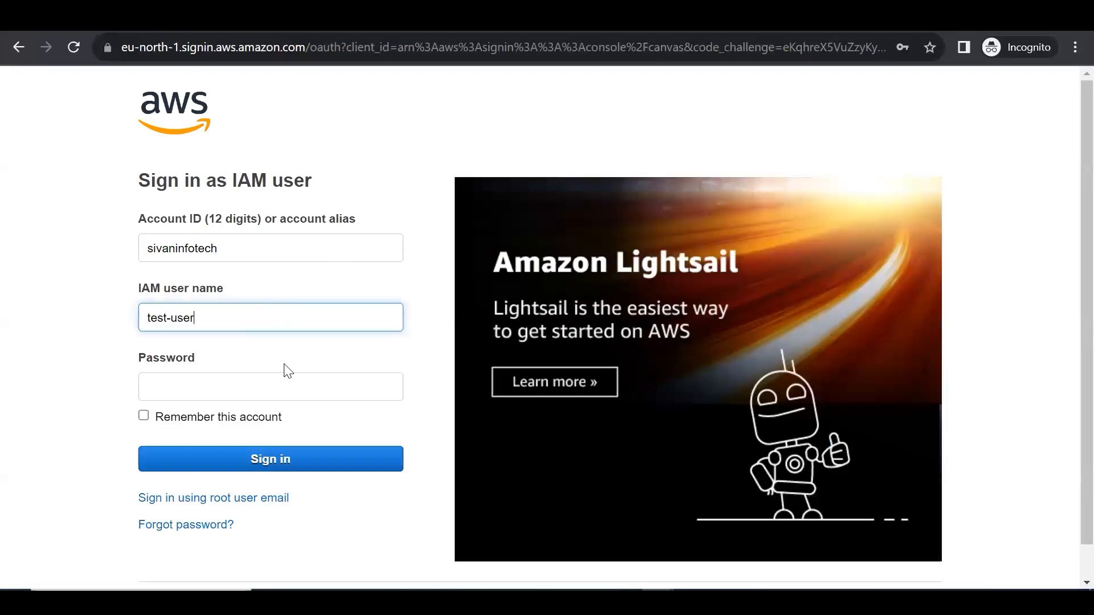
click(262, 383)
text(******)
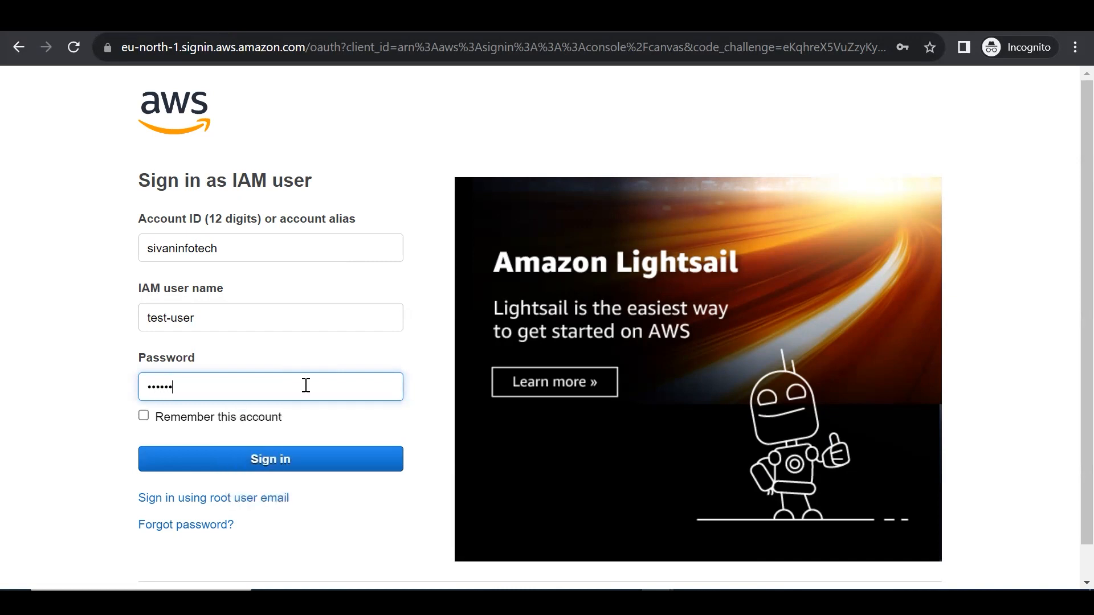
text(**)
key(Return)
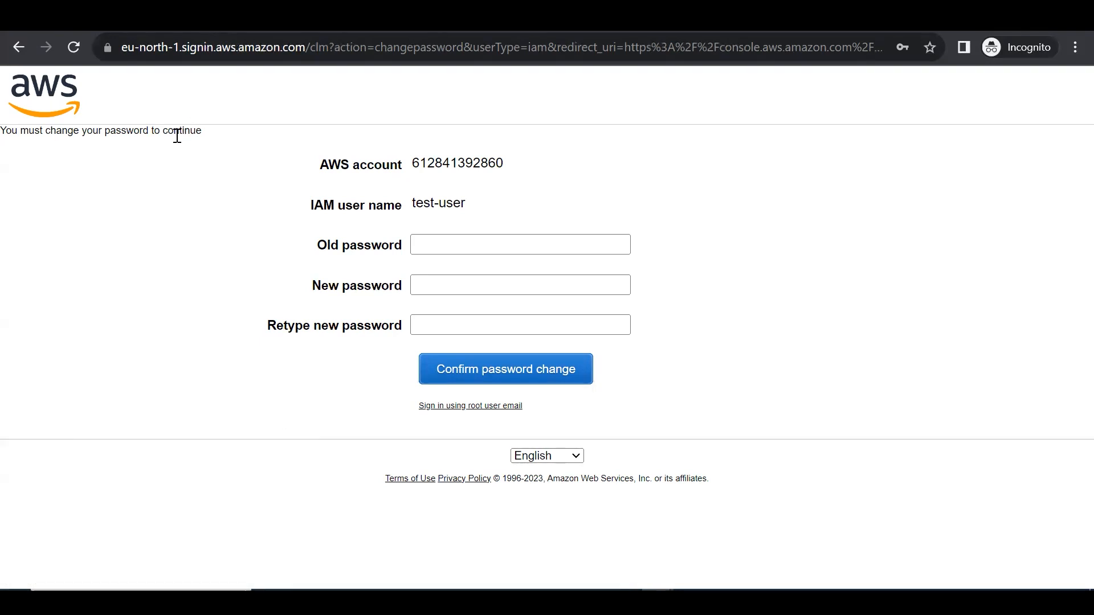
click(424, 240)
- Enter the old password and the new password twice, then confirm the password change
click(424, 241)
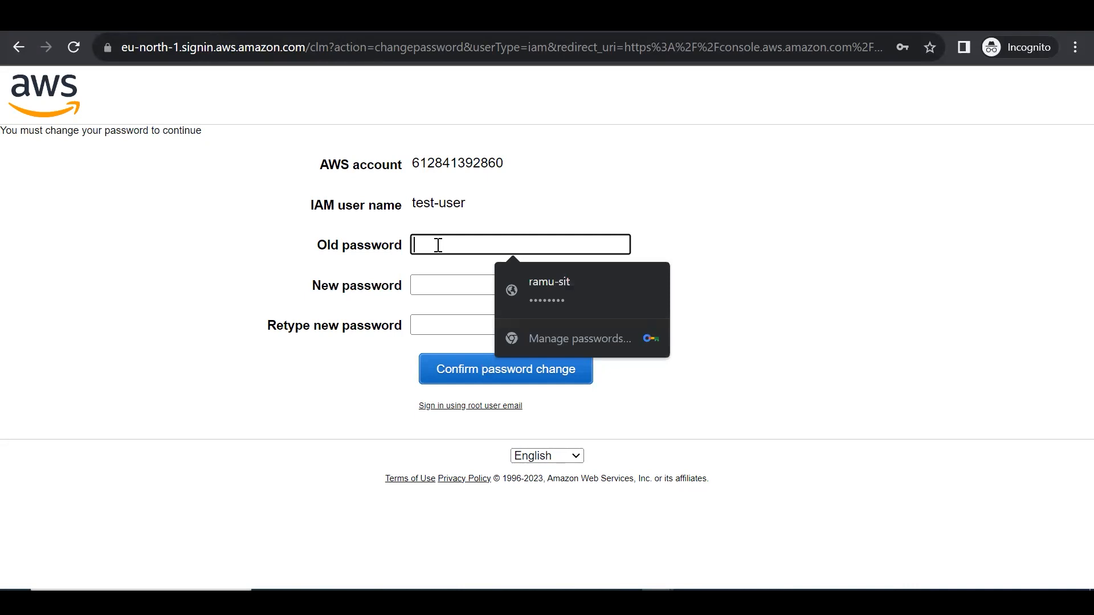
text(a)
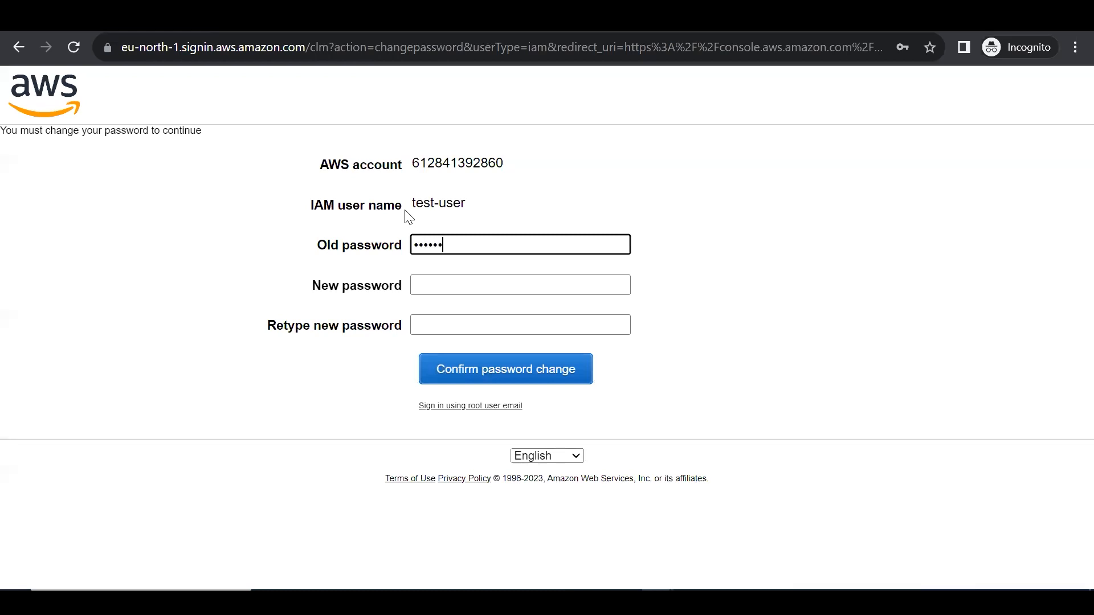
key(Tab)
text(••)
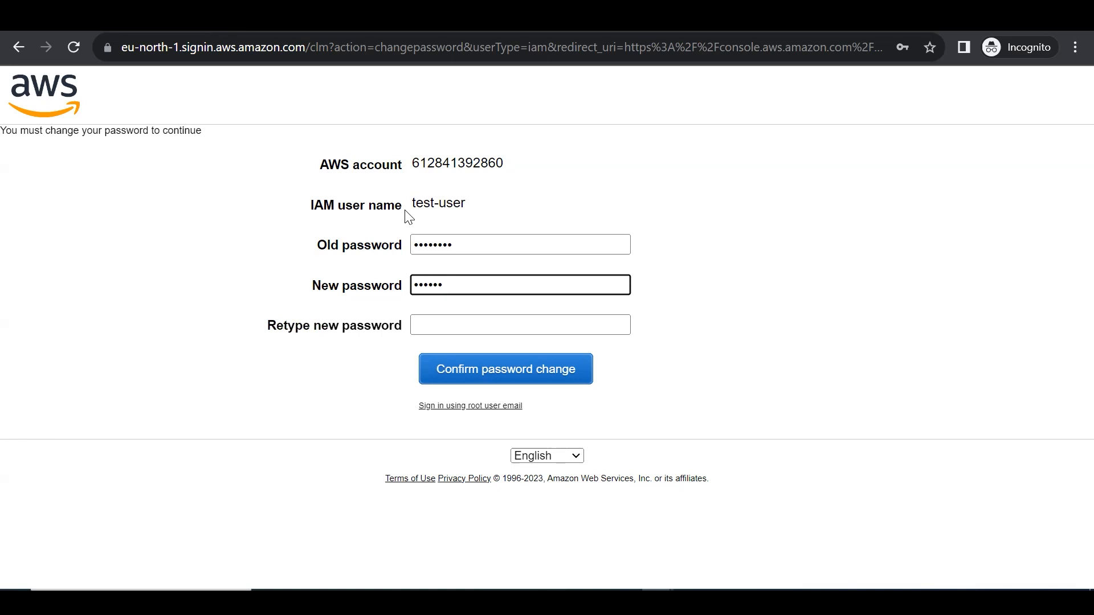
key(Tab)
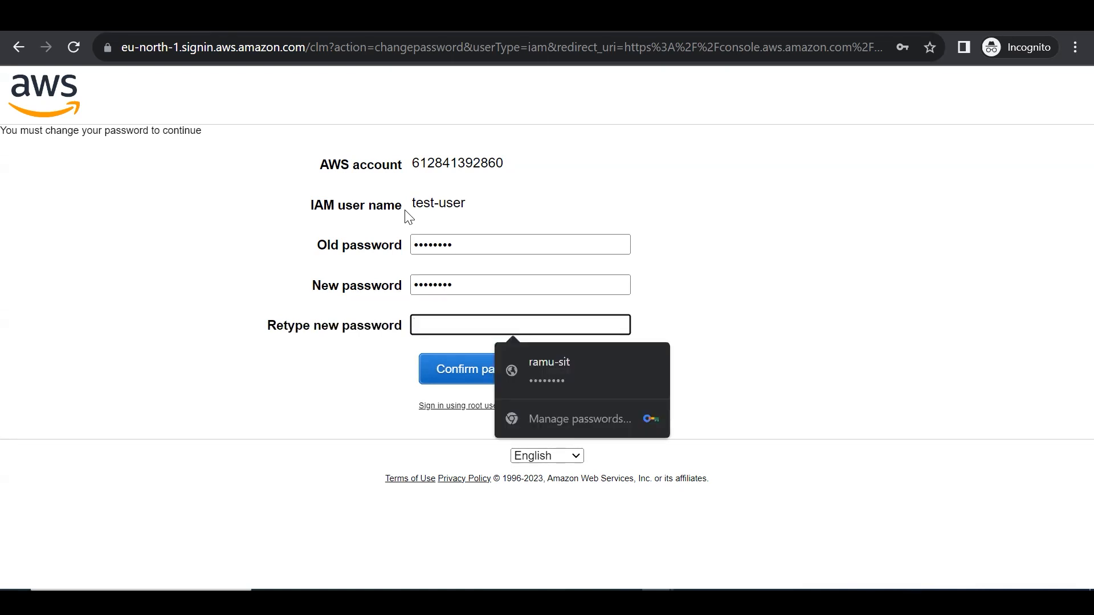
text(••)
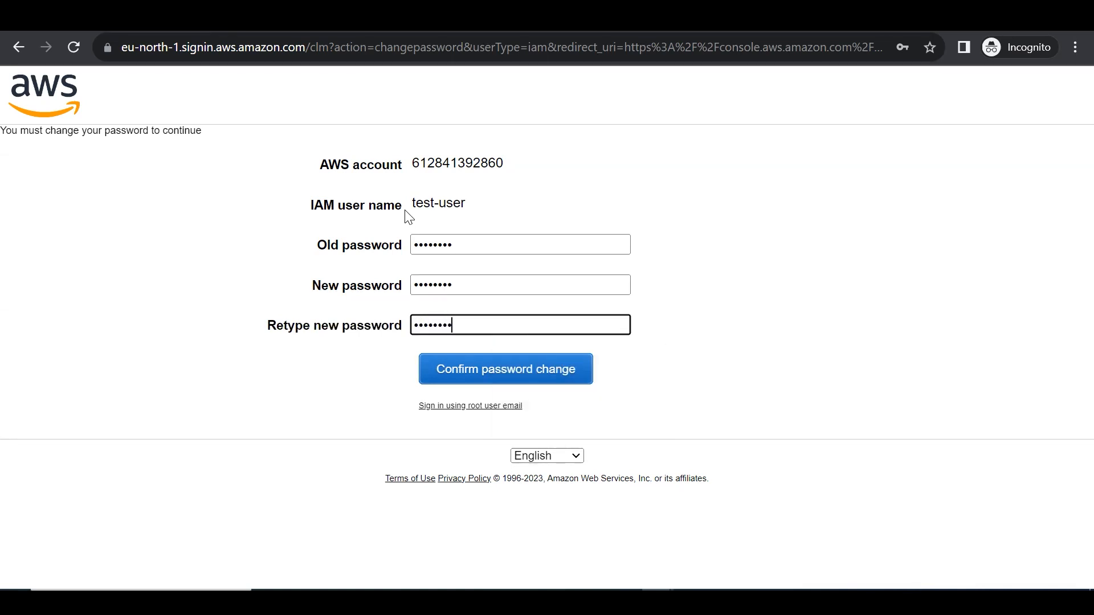
click(478, 379)
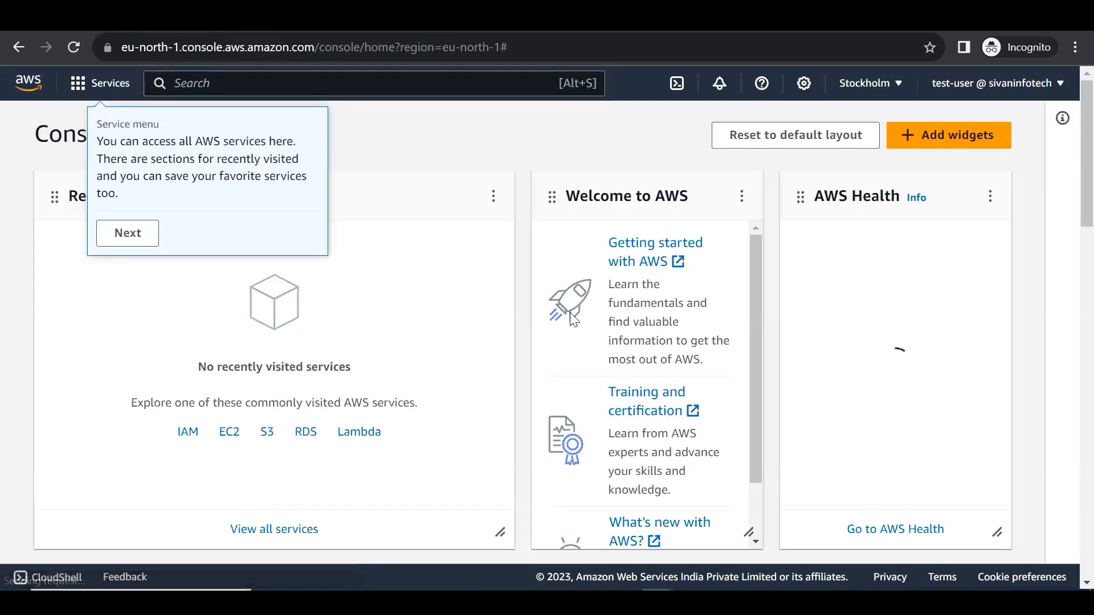
- Switch the region to US East (N. Virginia), dismiss the four tour tips, and open EC2
click(865, 83)
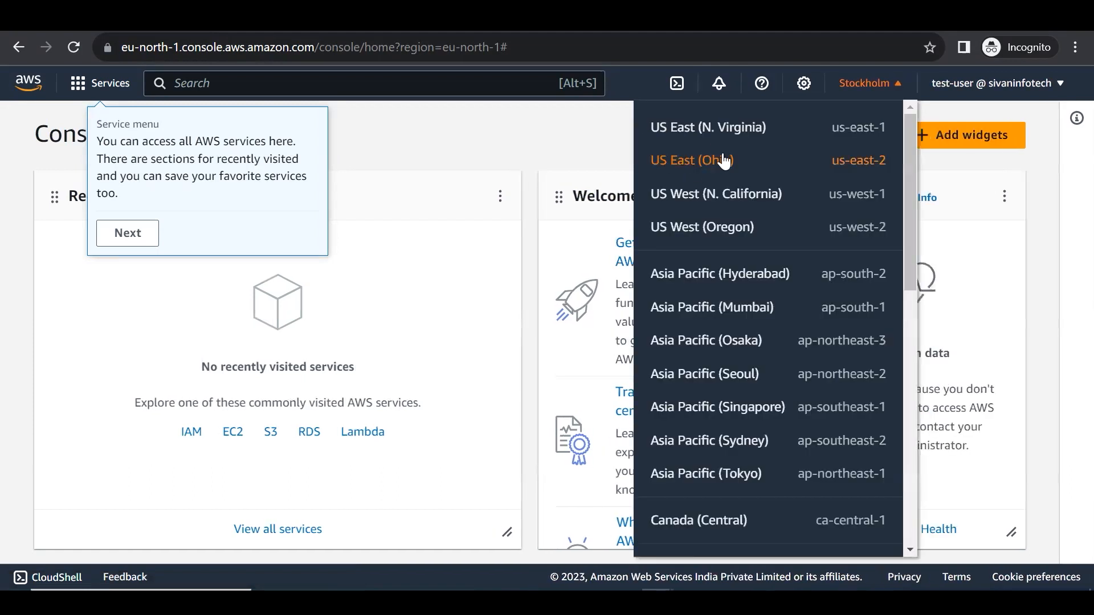
click(722, 131)
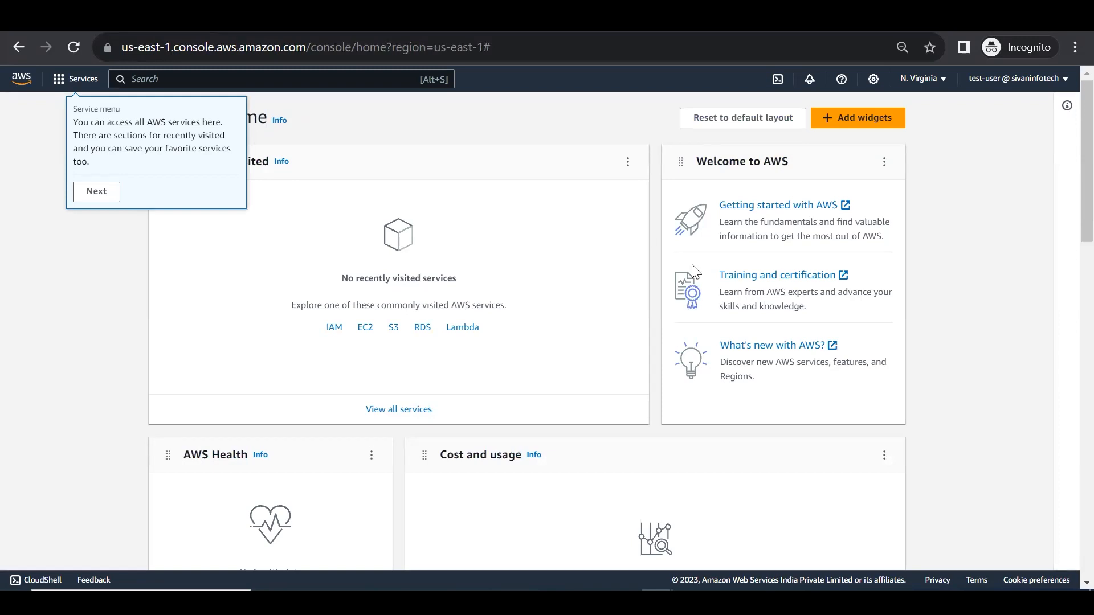
click(94, 191)
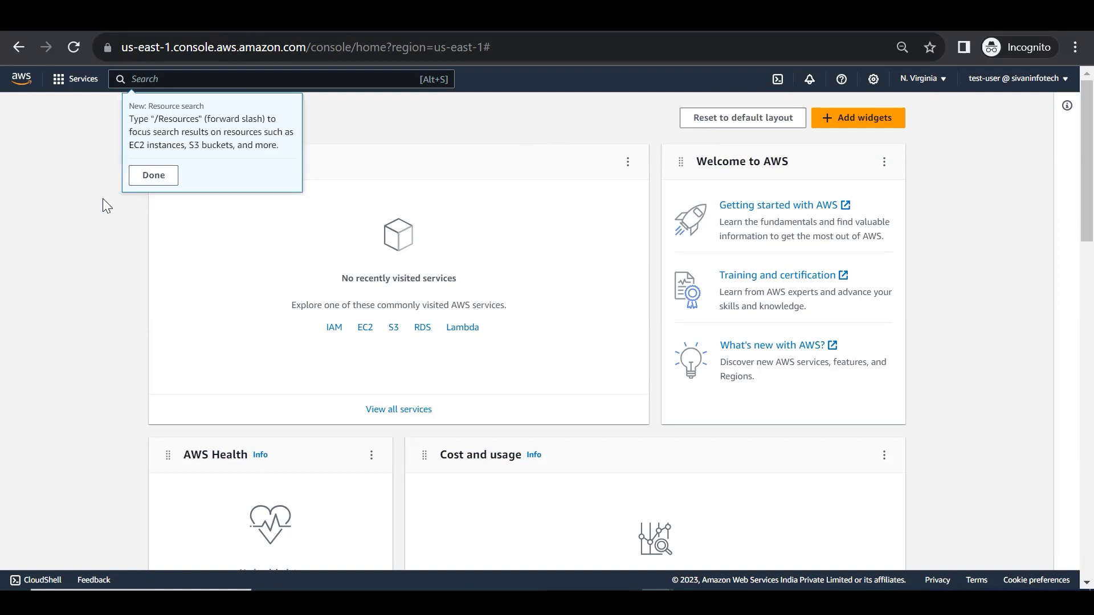
click(164, 179)
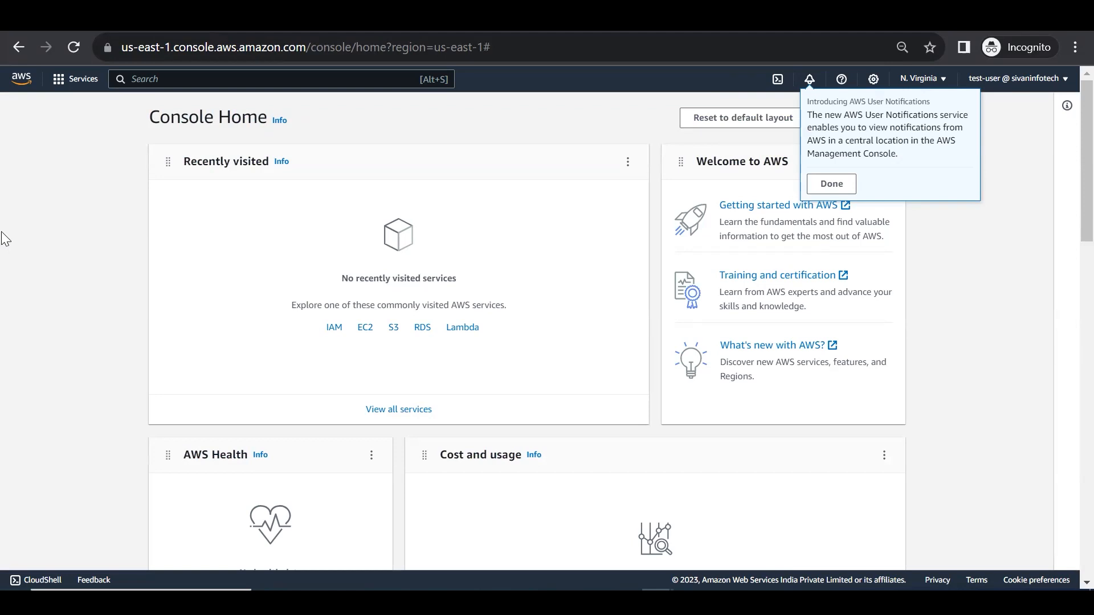
click(831, 183)
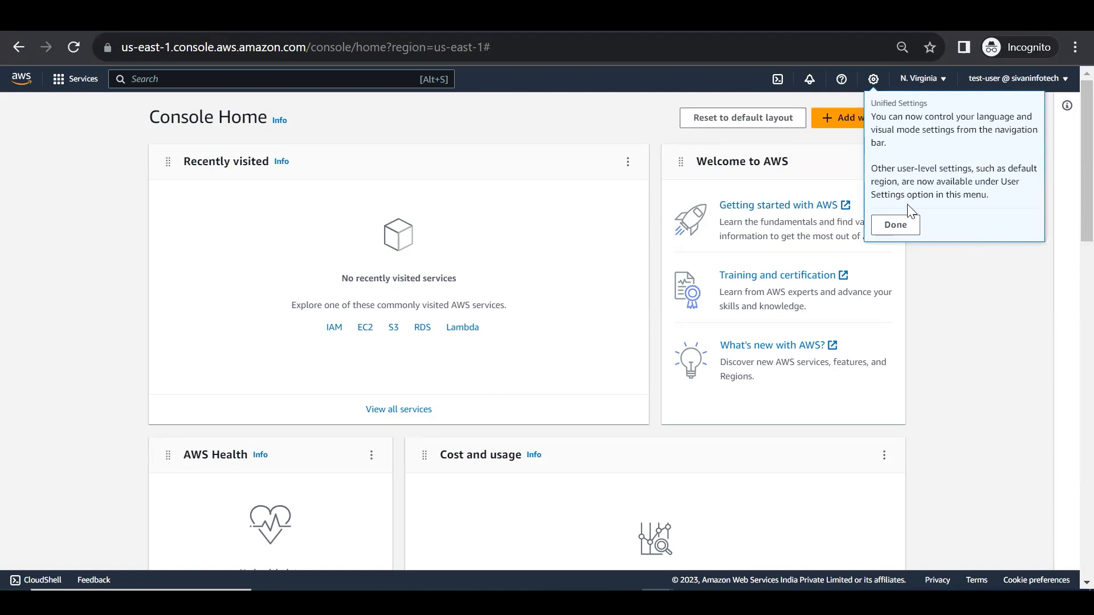
click(895, 225)
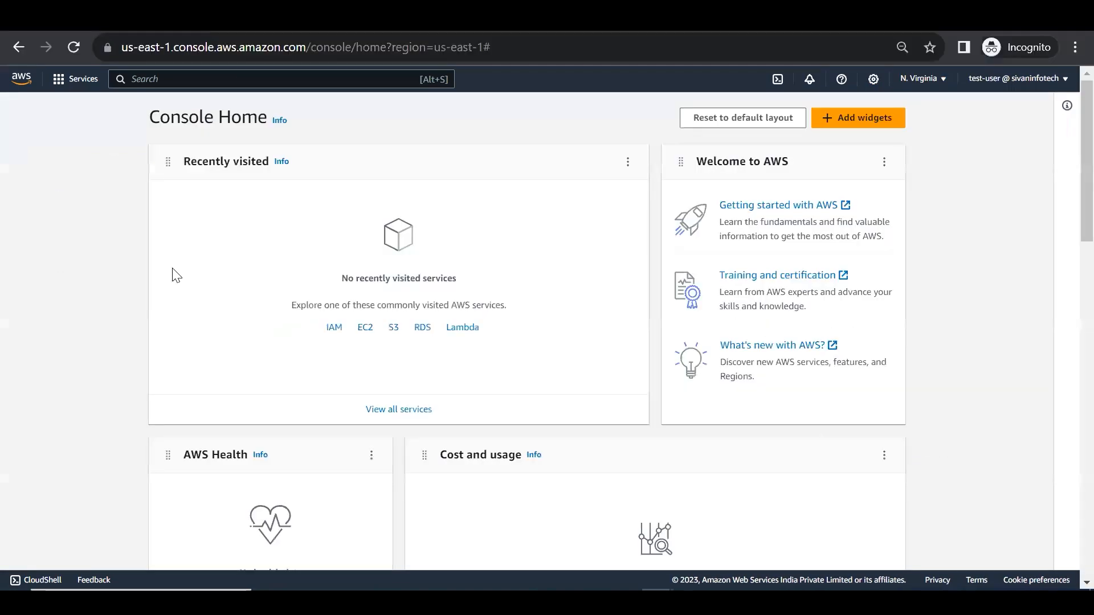
click(365, 329)
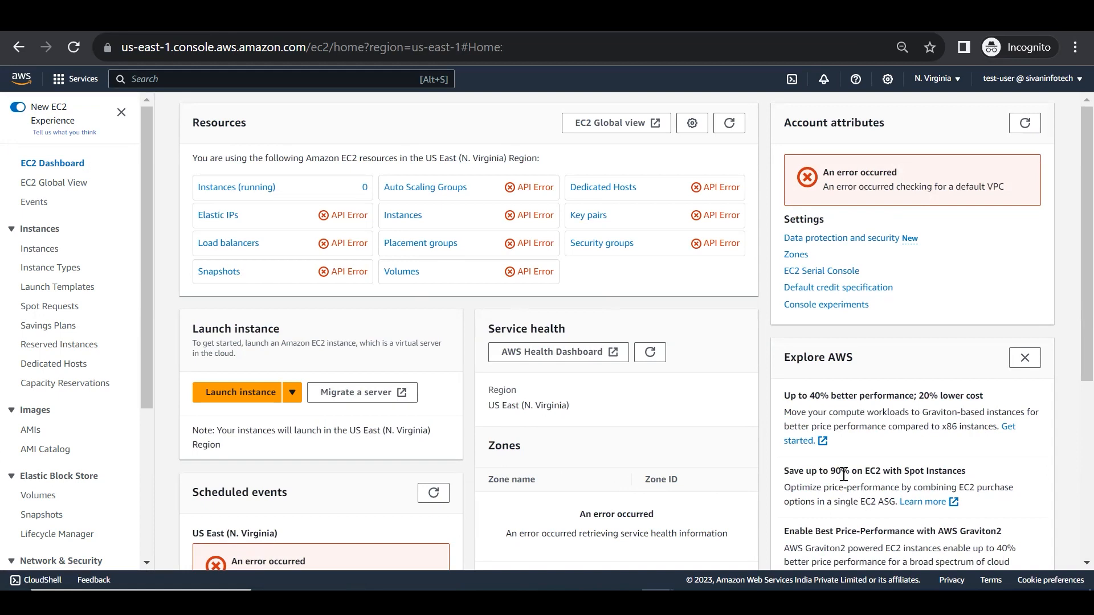
- As test-user, search 'iam' and open IAM's User groups and Users pages, which show Access denied
click(288, 79)
text(iam)
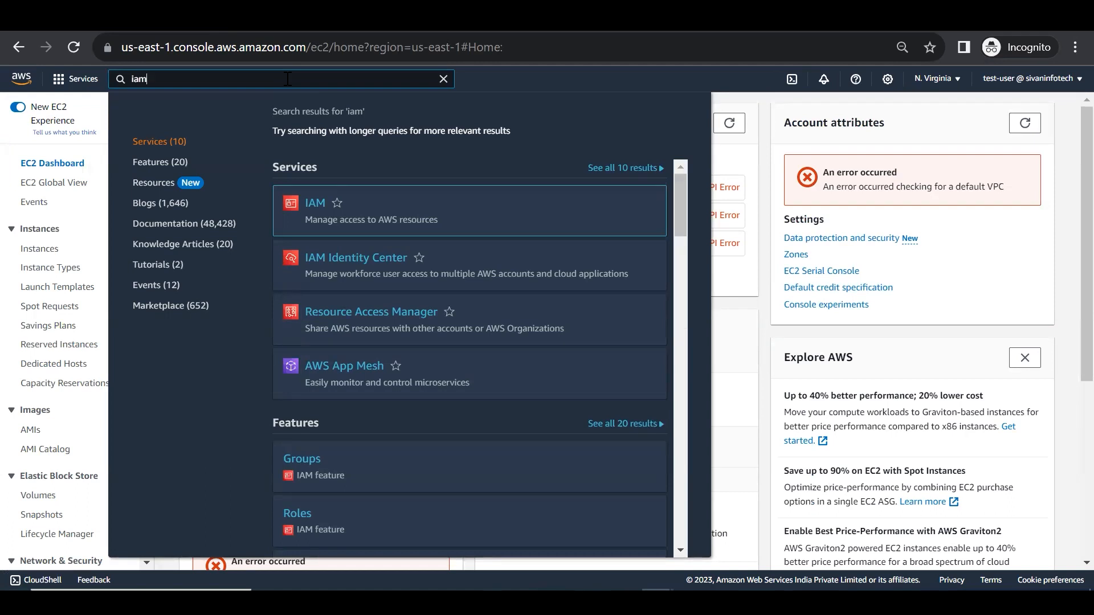
click(323, 20)
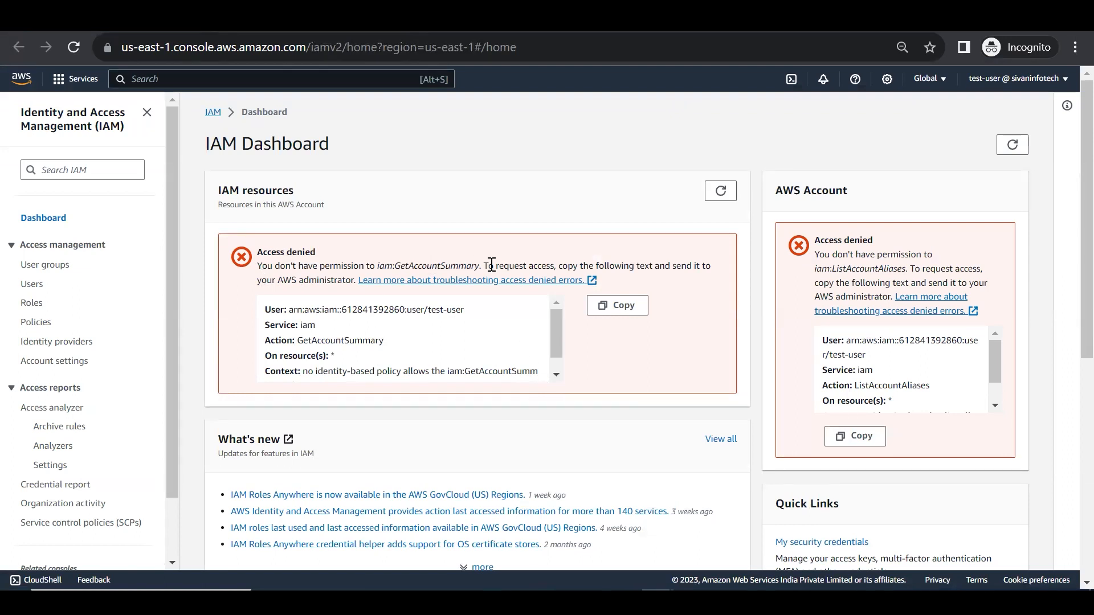
click(52, 266)
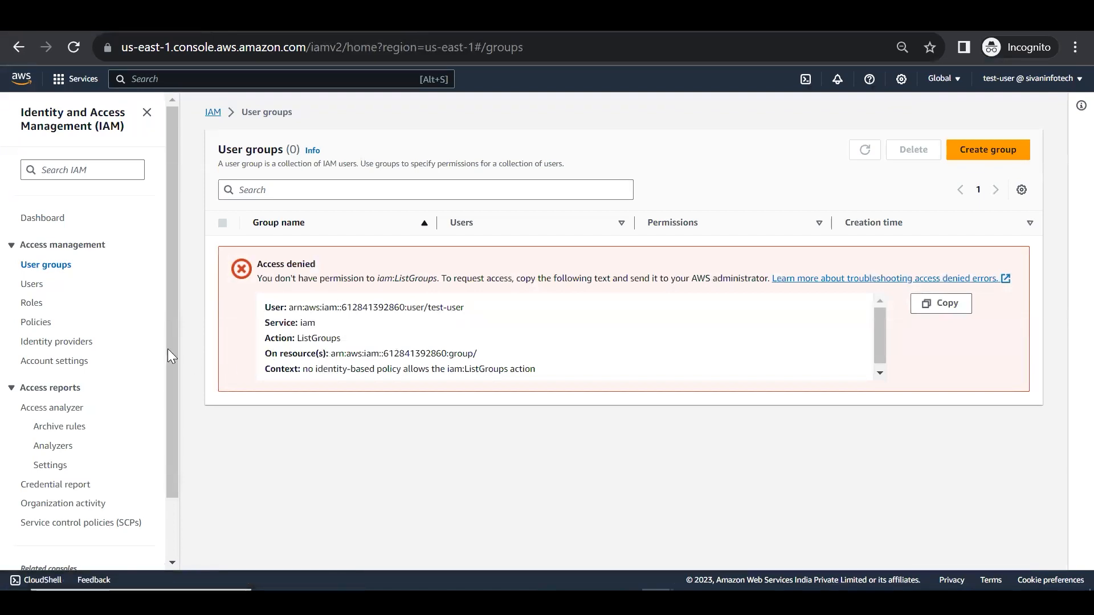
click(30, 284)
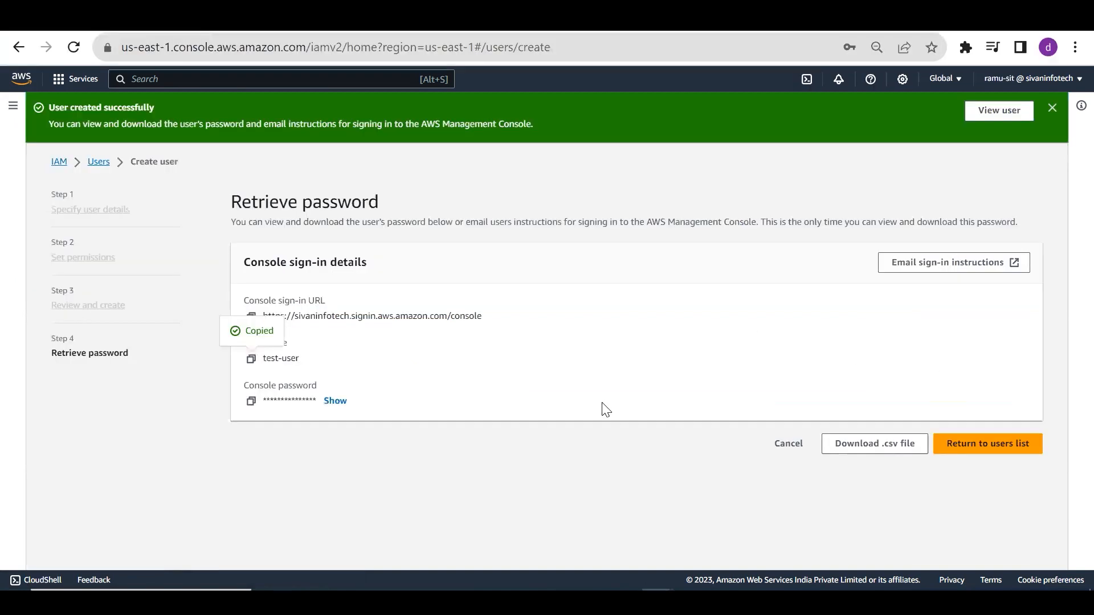
- Leave the create-user flow without viewing the password, returning to the users list
click(988, 444)
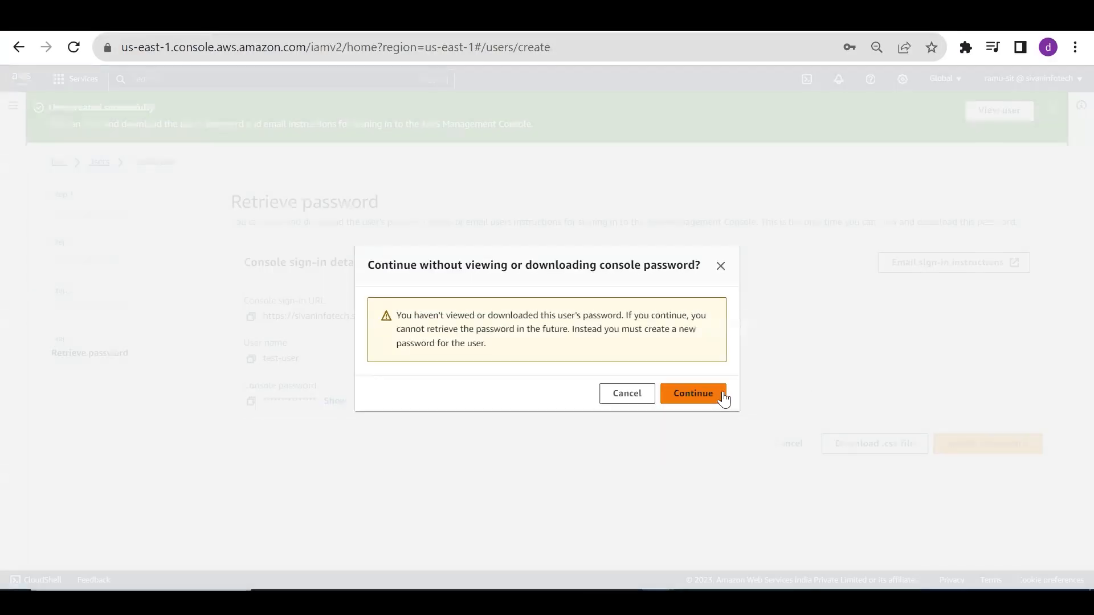
click(721, 397)
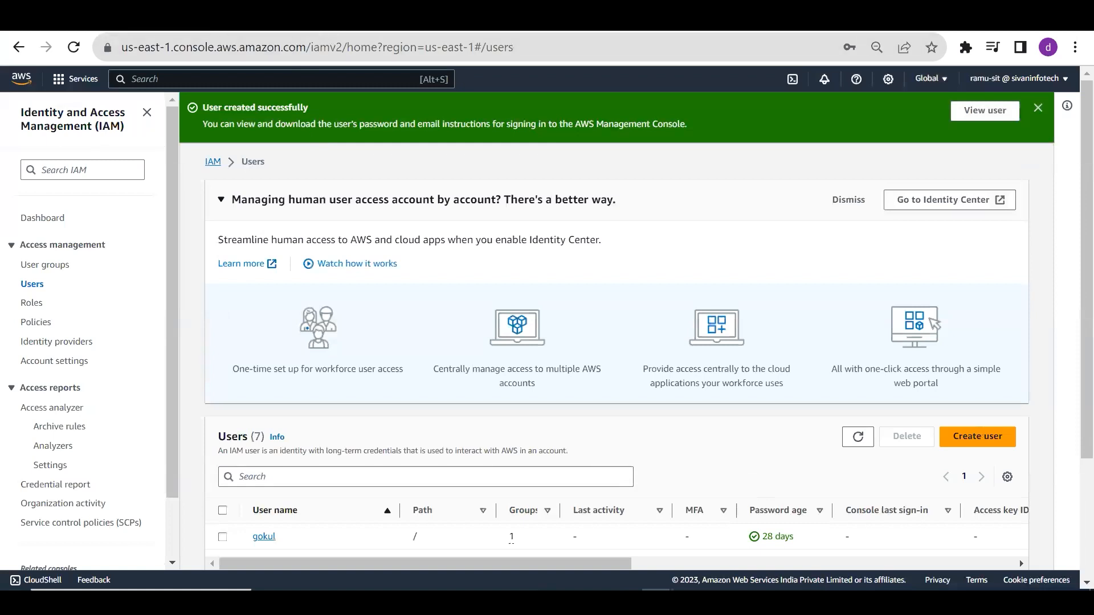
scroll(356, 495, down, 3)
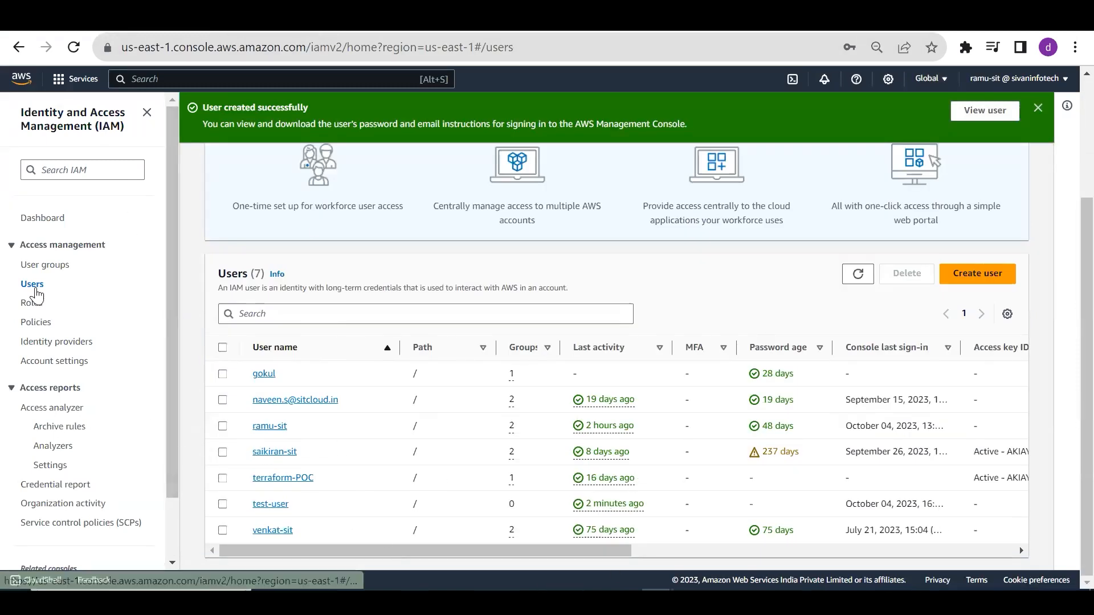
- Open the dev group's Permissions tab and choose Add permissions > Attach policies
click(40, 268)
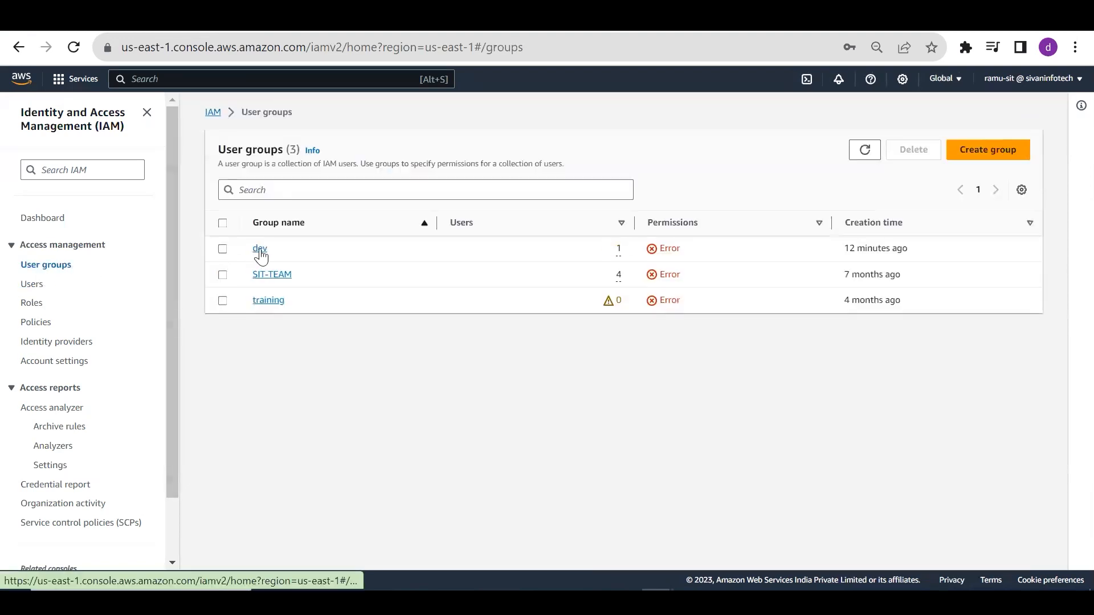
click(258, 249)
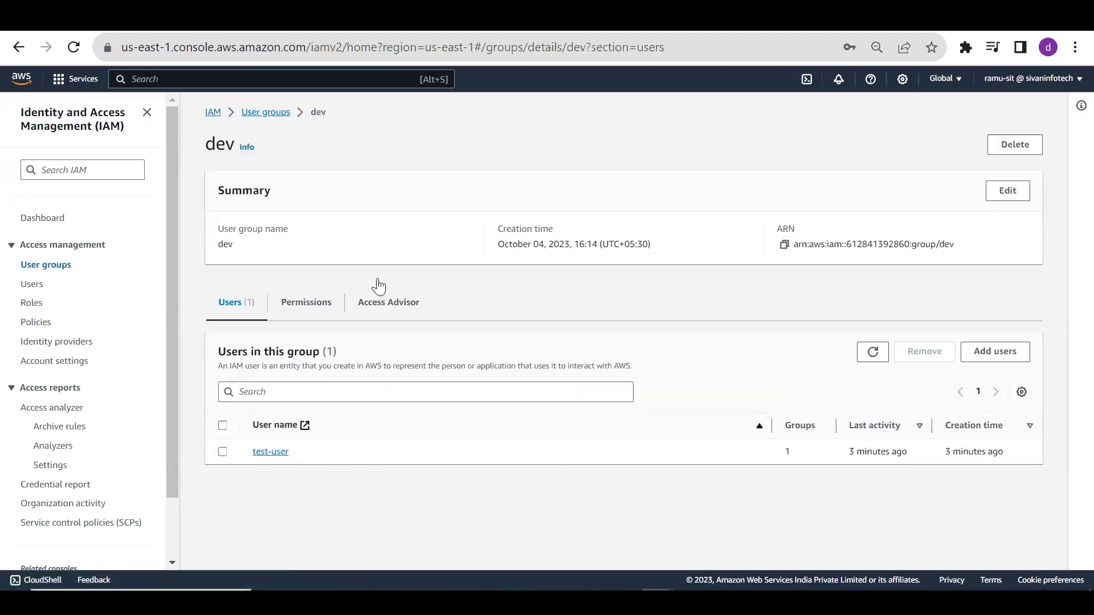
click(323, 306)
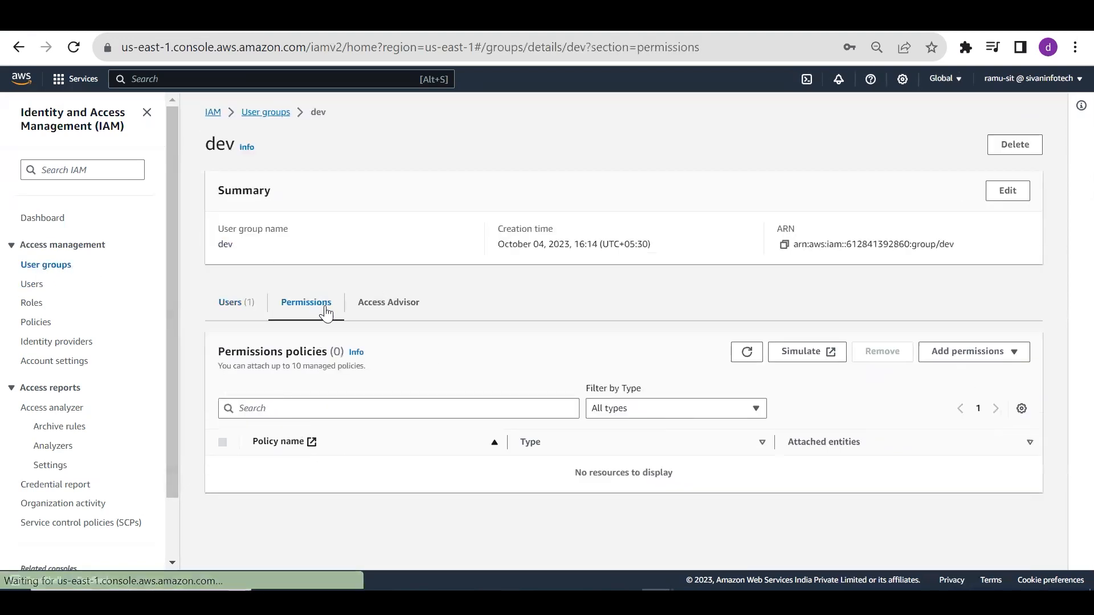
click(972, 353)
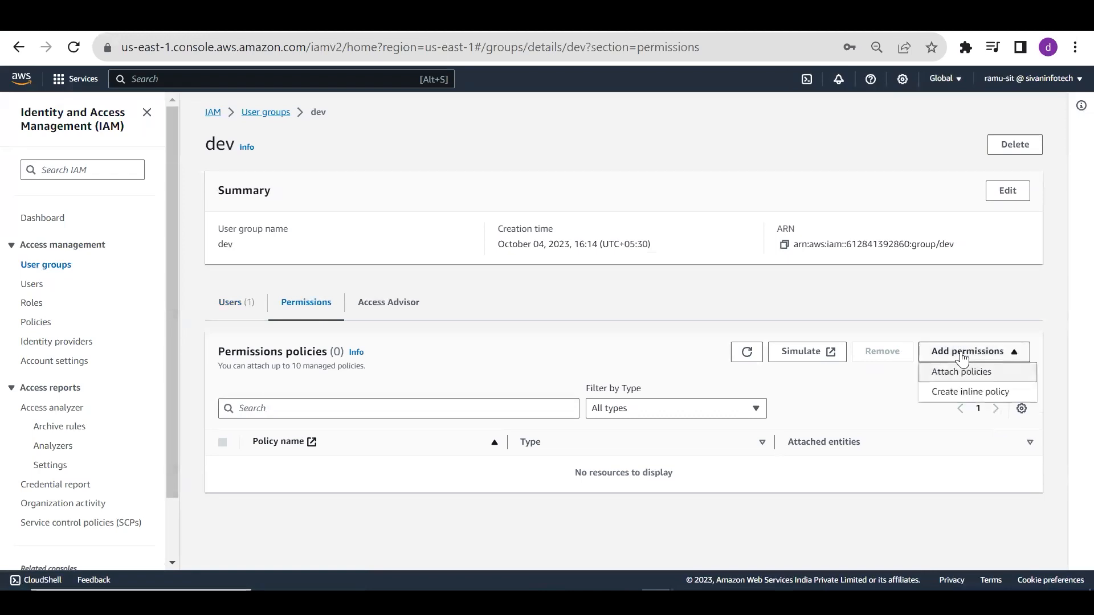
click(960, 369)
click(228, 302)
- Filter policies by 'ec2' and attach AmazonEC2FullAccess to the dev group
text(Ec2)
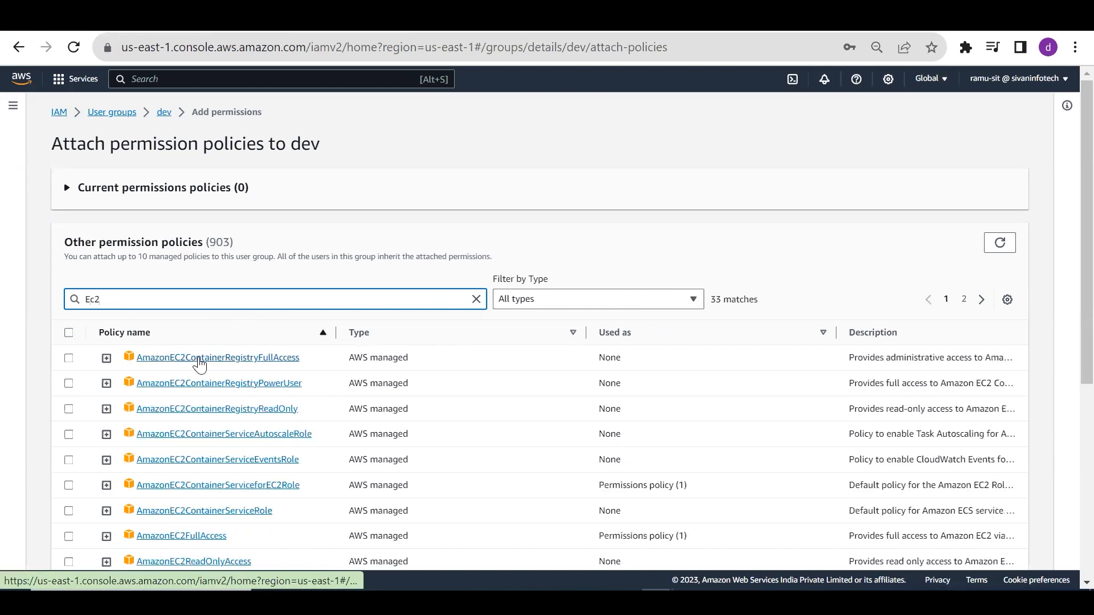
text(-use)
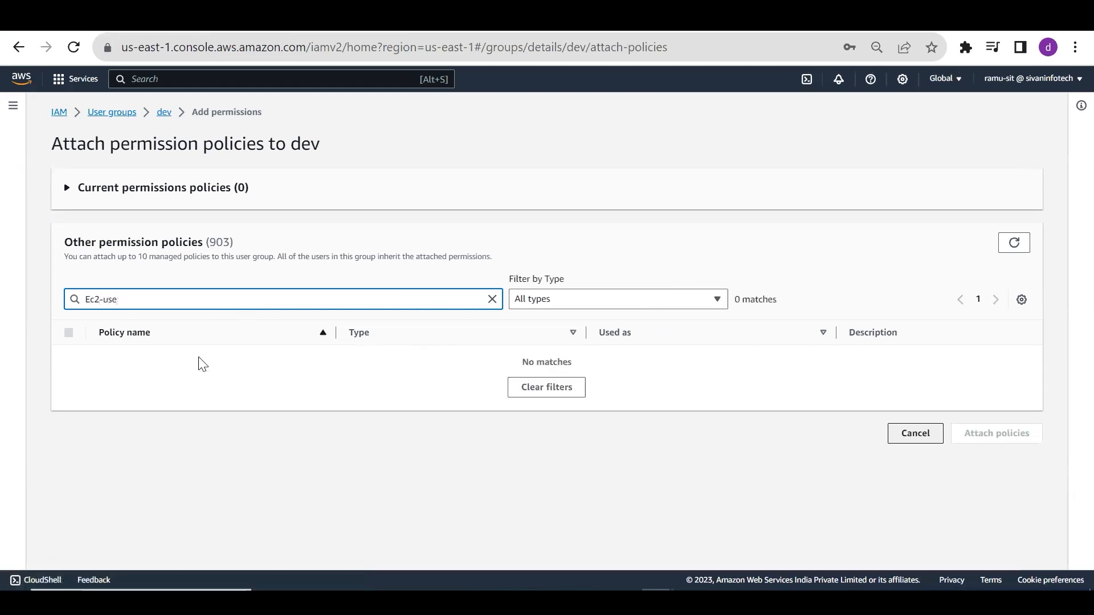
key(BackSpace)
key(BackSpace)
key(BackSpace)
key(BackSpace)
key(BackSpace)
key(BackSpace)
key(BackSpace)
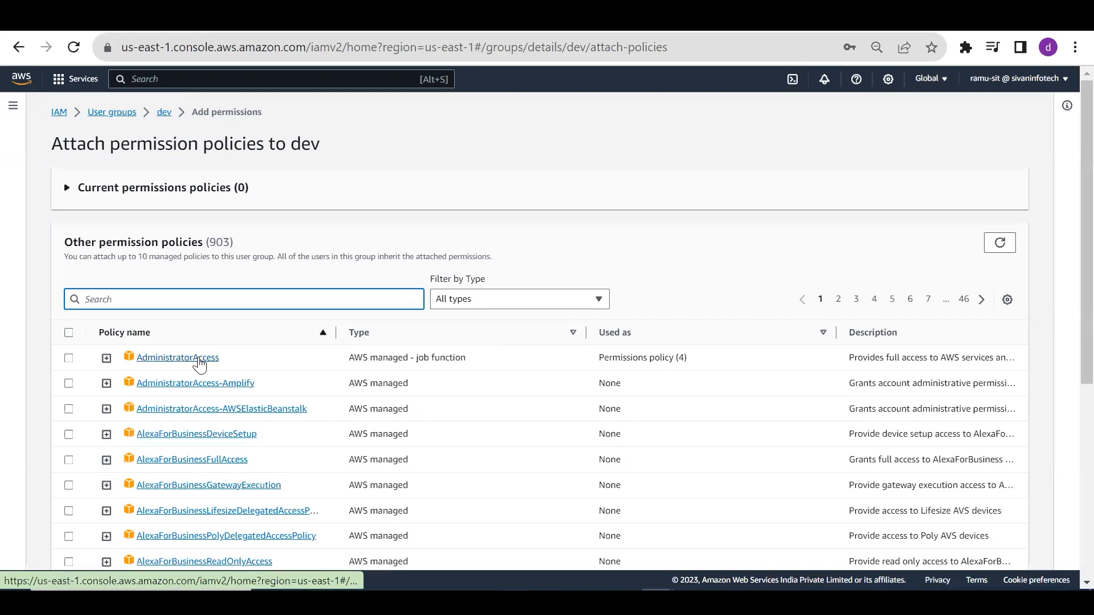
text(ec2)
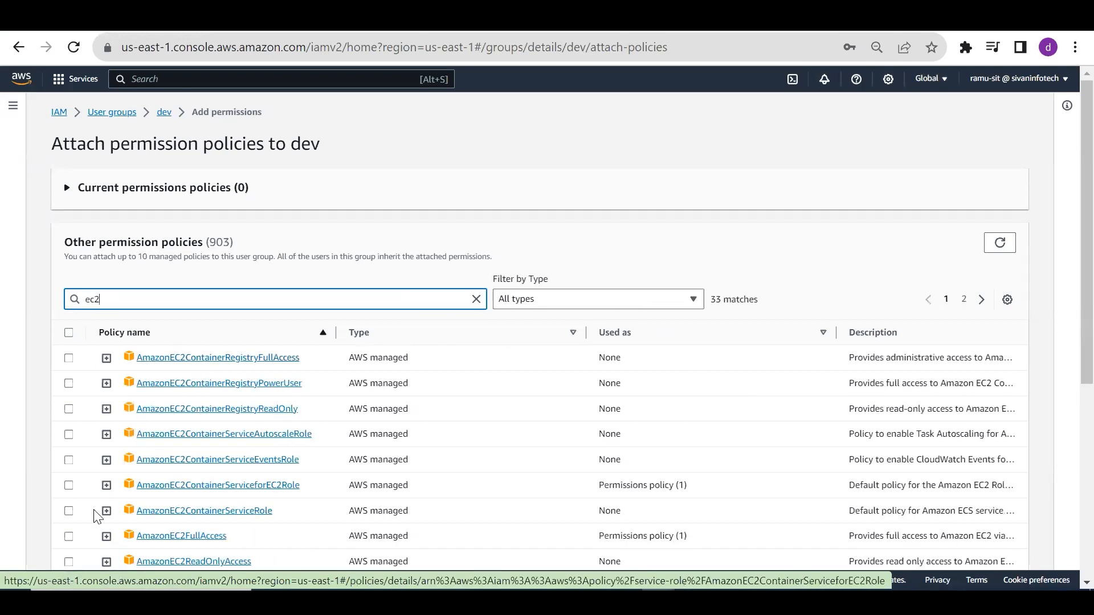
click(69, 536)
scroll(941, 489, down, 5)
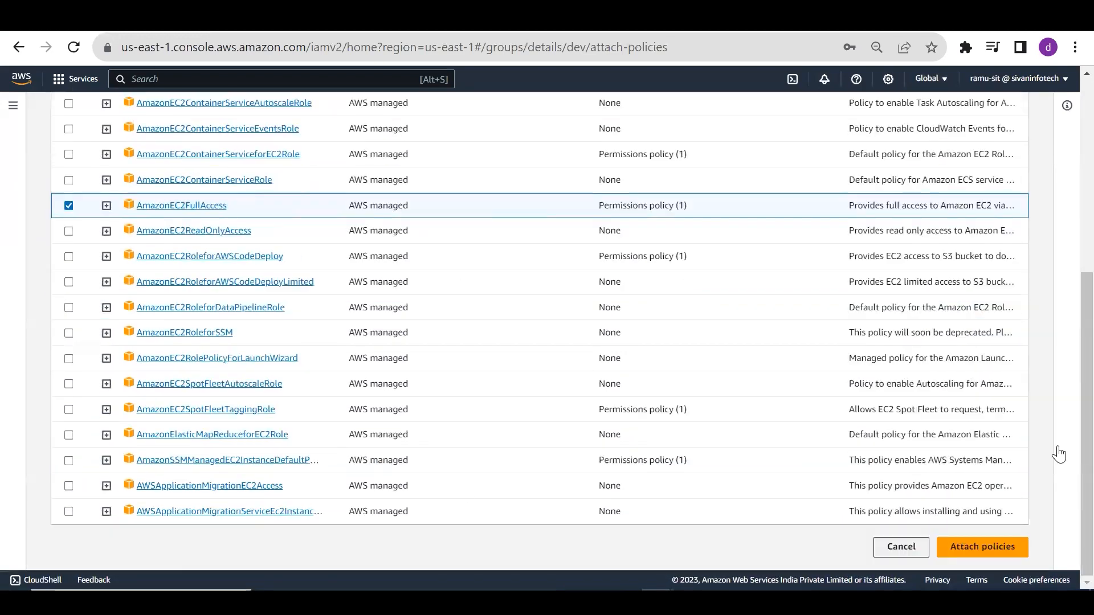
click(1013, 545)
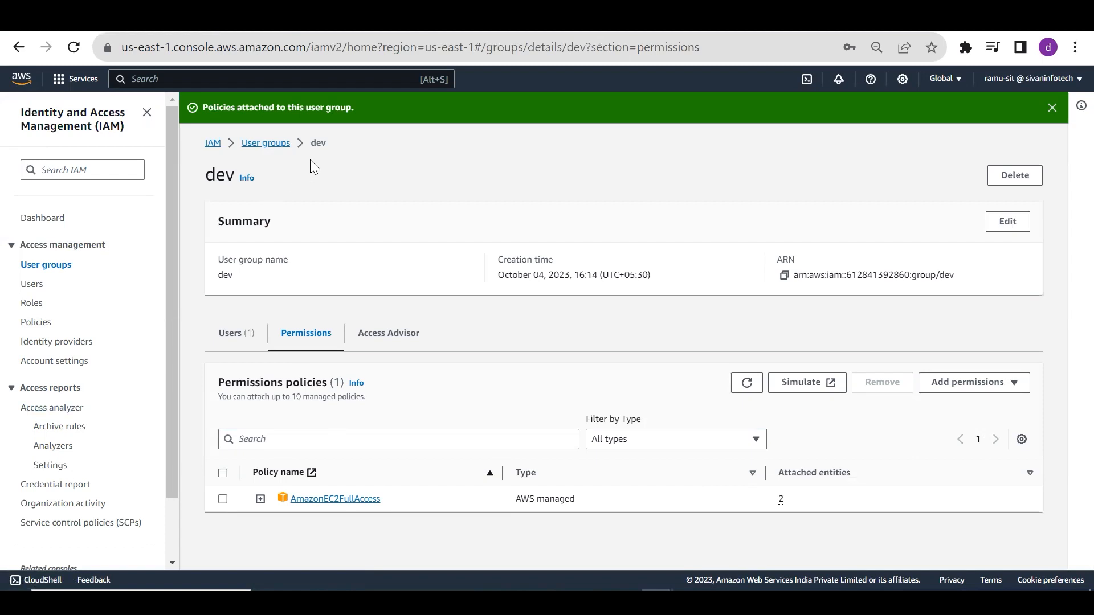
key(alt+Tab)
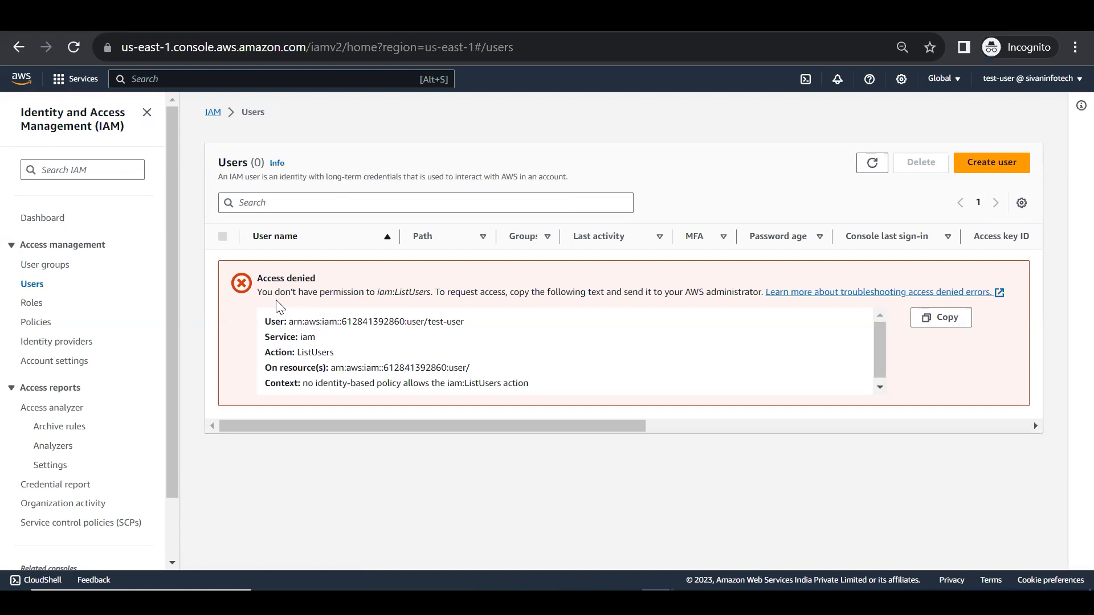
- In test-user's session, search 'ec2' and open the EC2 Dashboard, now showing real resource counts
key(alt+s)
text(ec2)
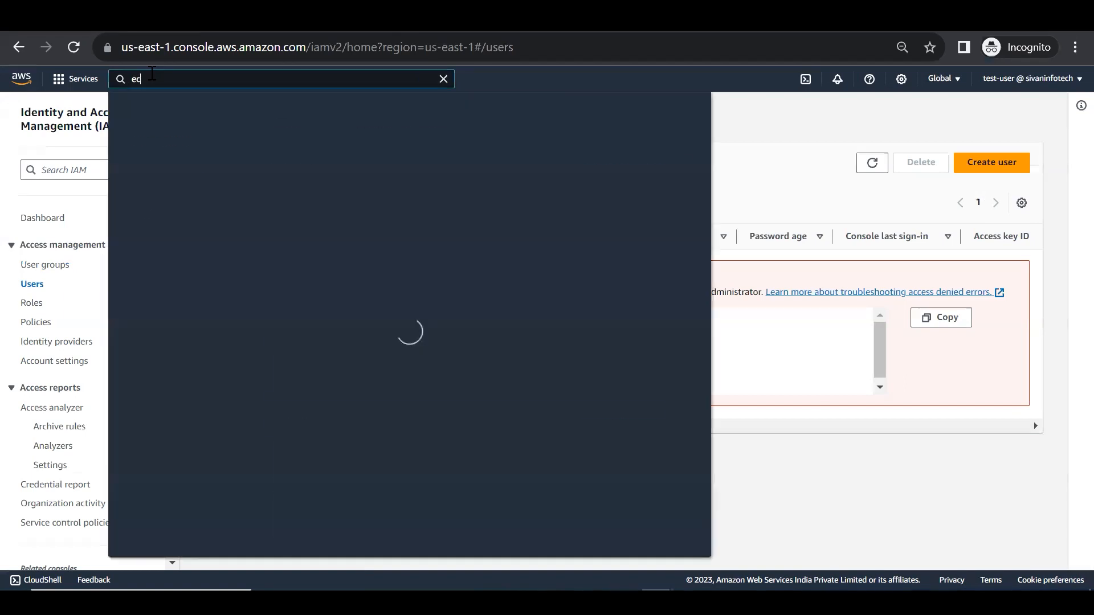
click(314, 203)
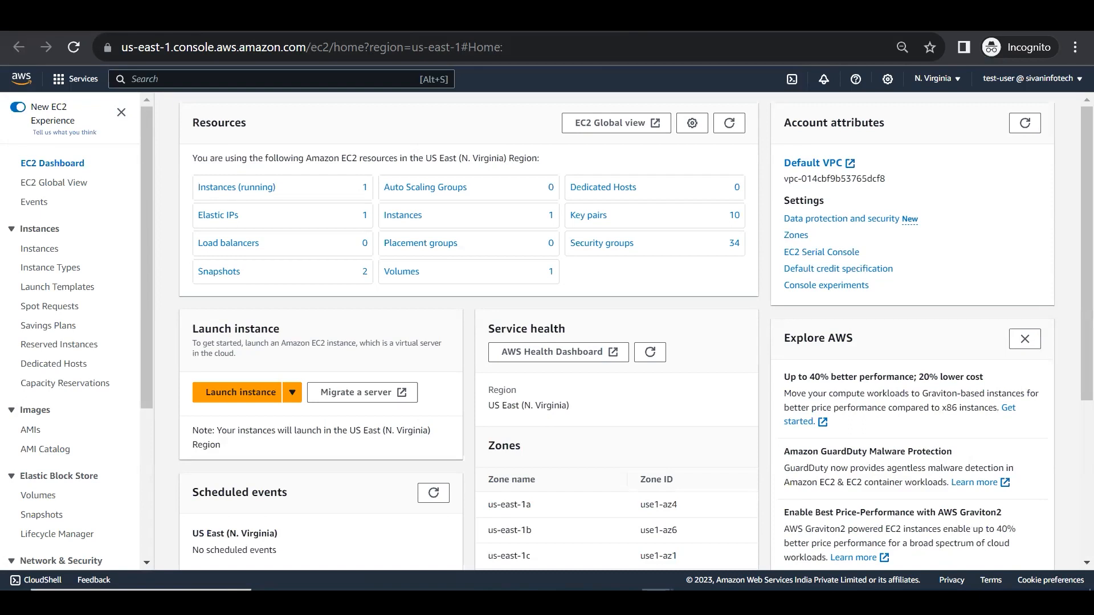
key(alt+Tab)
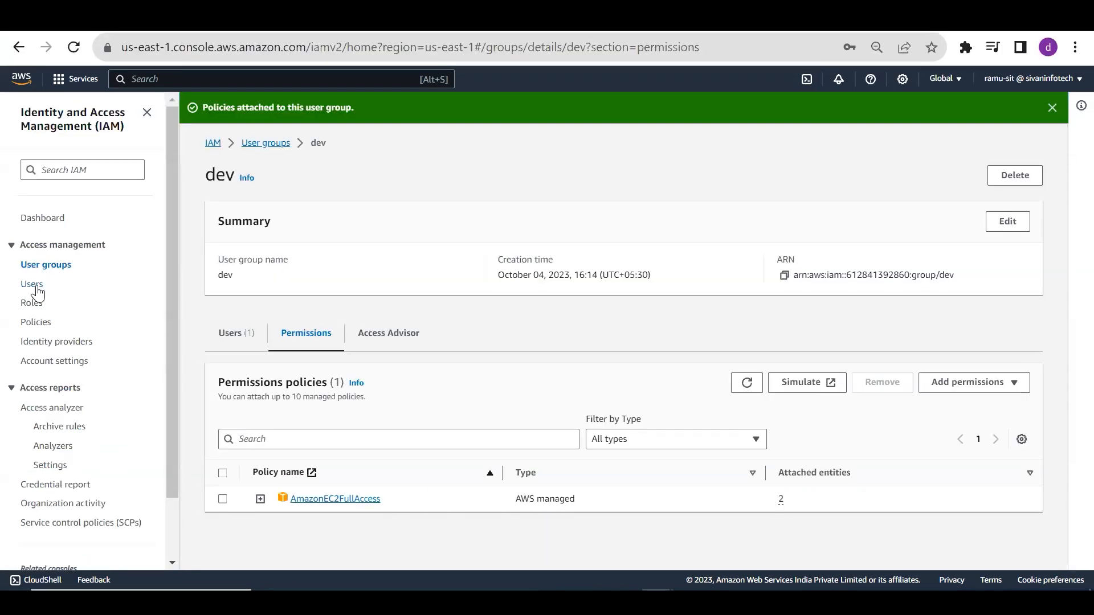
- Open test-user's permissions and point out AmazonEC2FullAccess inherited via group dev and IAMUserChangePassword
click(32, 285)
scroll(319, 502, down, 1)
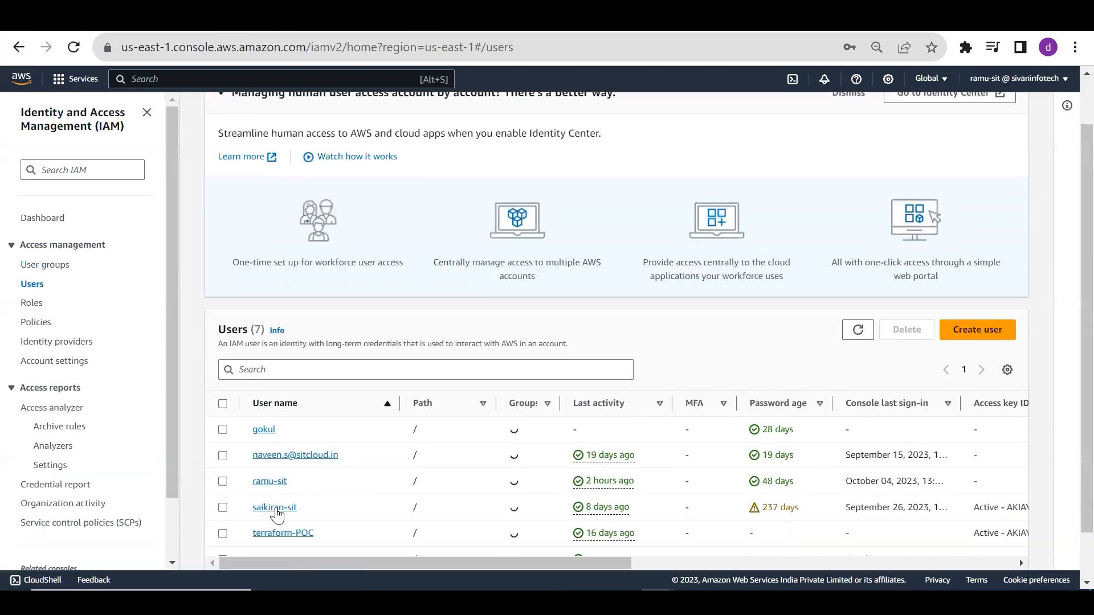
scroll(277, 515, down, 1)
click(277, 507)
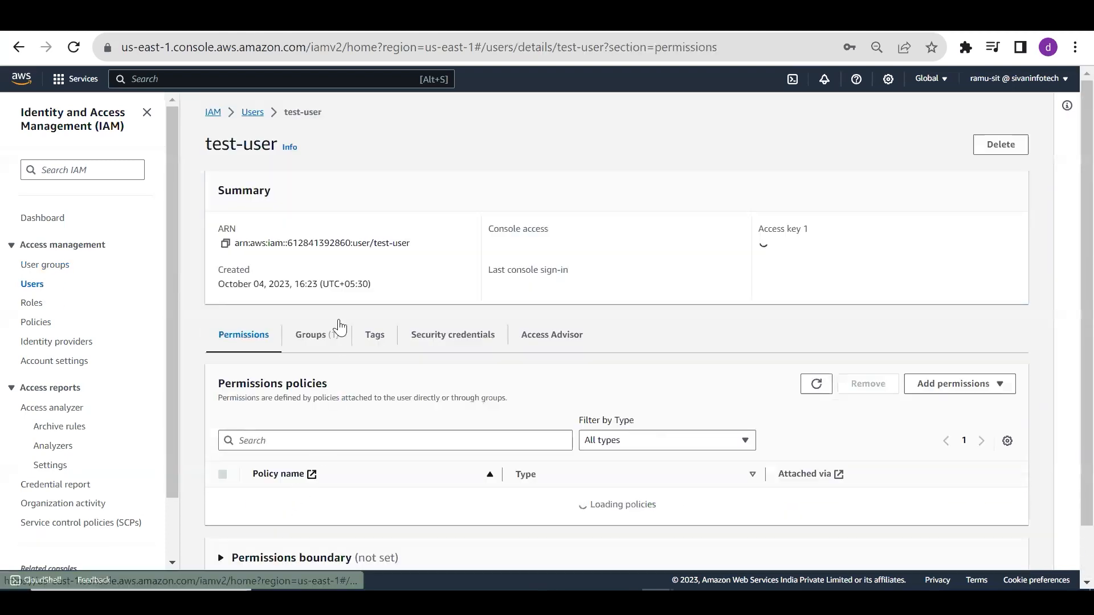
scroll(455, 399, down, 3)
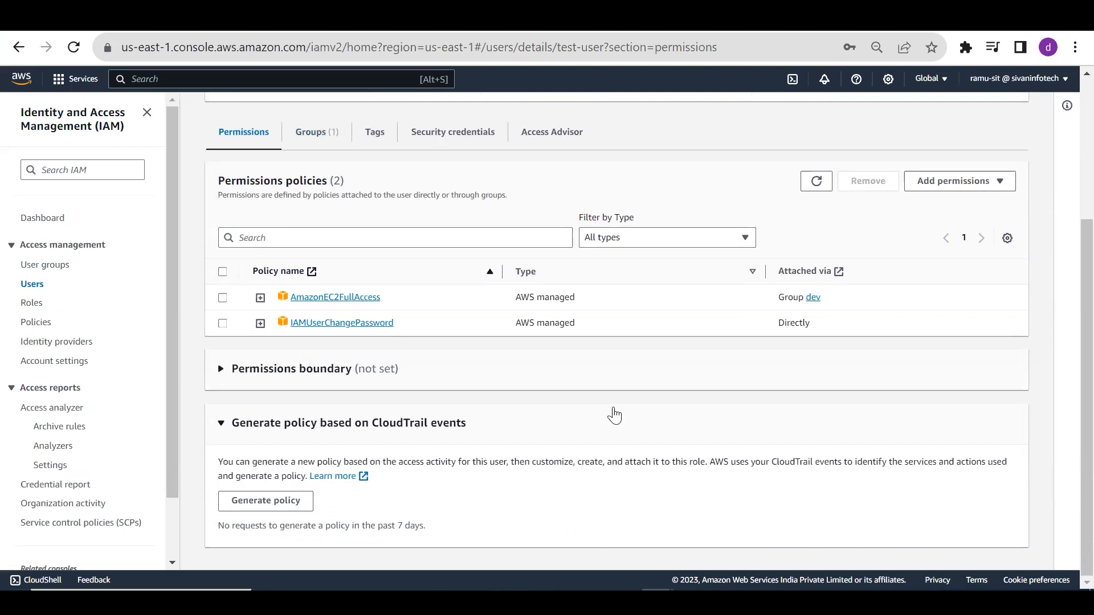
drag(833, 300, 780, 302)
click(787, 383)
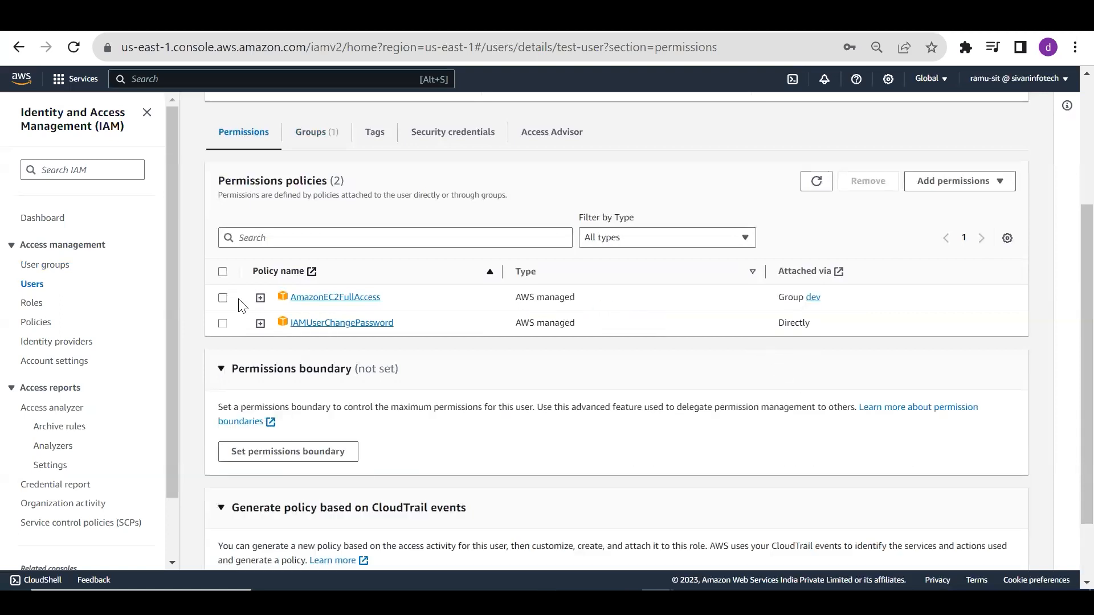
drag(759, 302, 834, 310)
scroll(614, 383, up, 4)
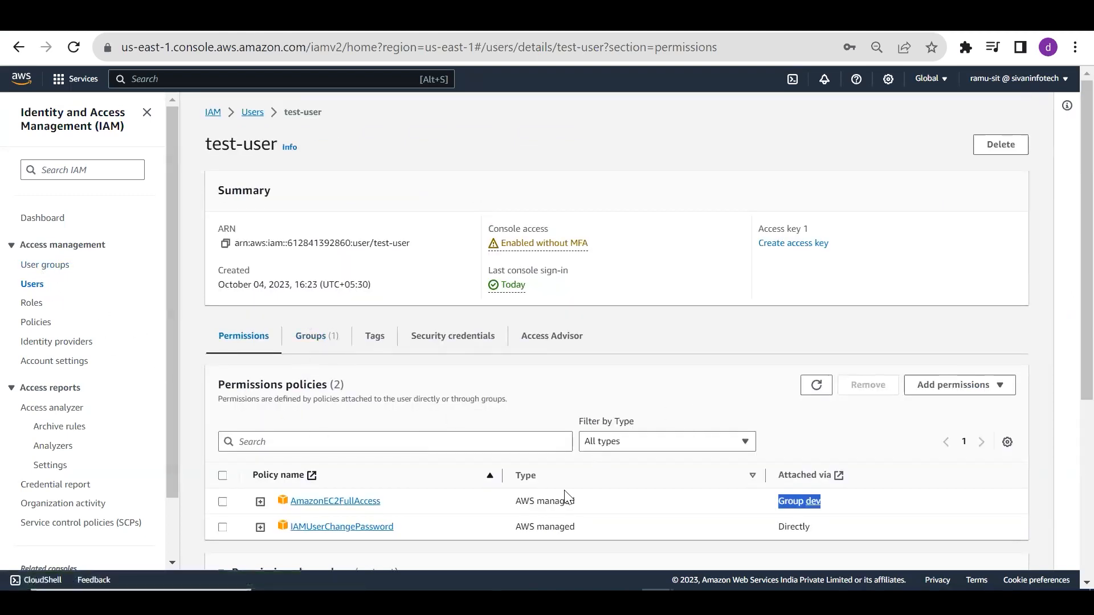
scroll(792, 425, down, 1)
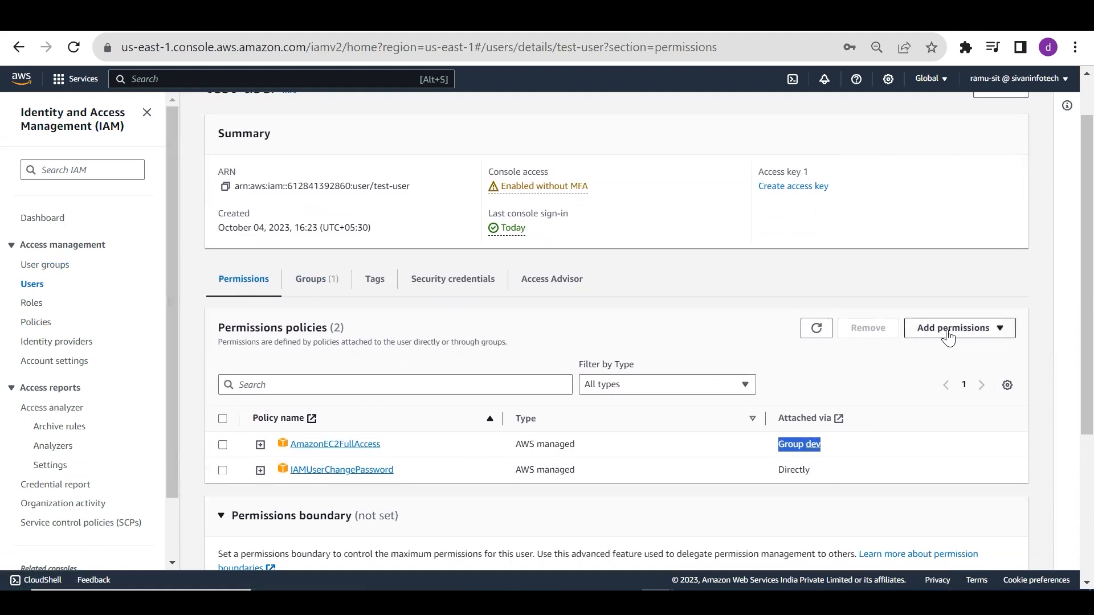
click(949, 330)
- Search 's3' and attach AmazonS3FullAccess directly to test-user, then review its three policies
click(960, 354)
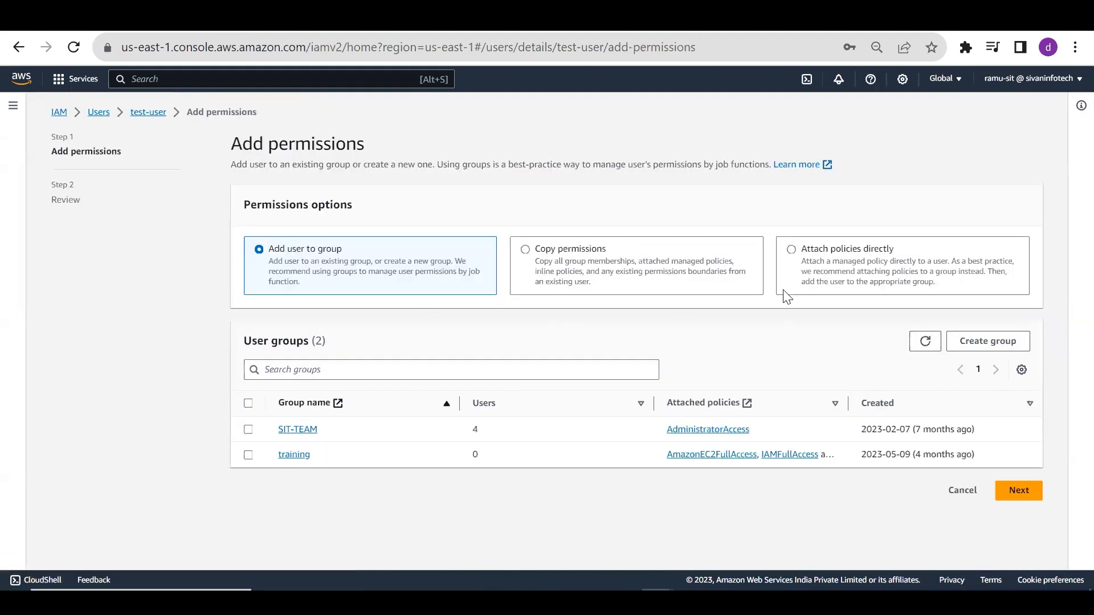
click(825, 265)
click(404, 386)
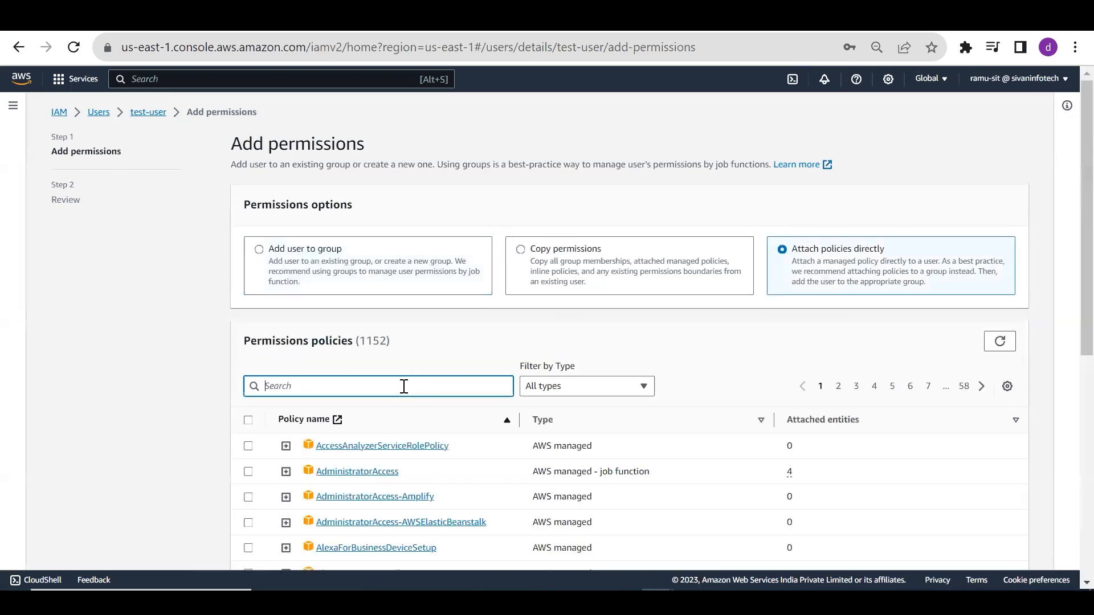
text(s3)
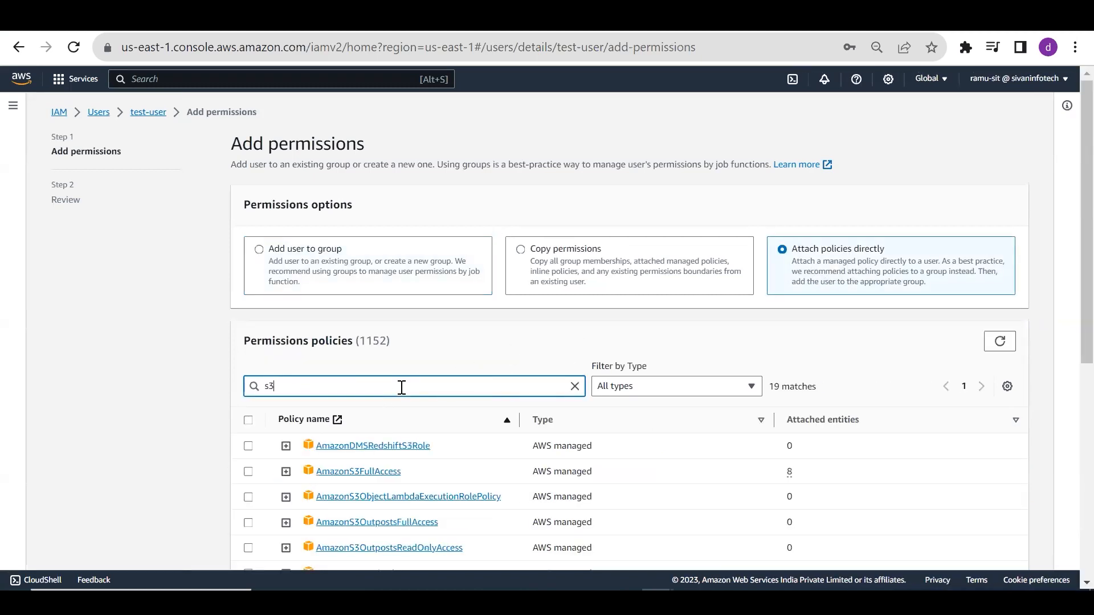
click(248, 472)
scroll(845, 397, down, 10)
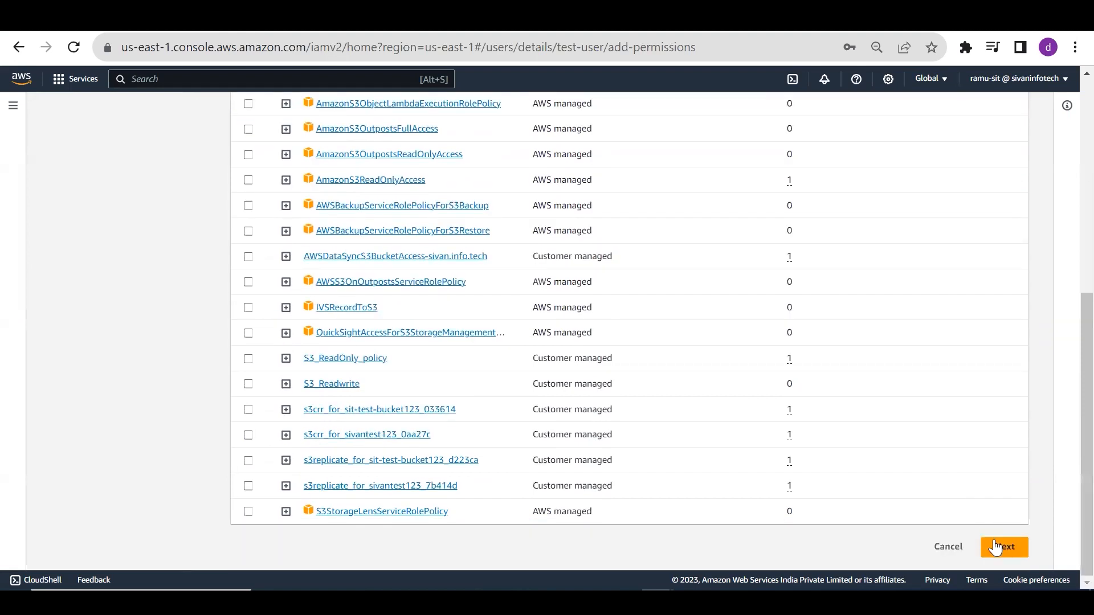
click(1010, 541)
click(1000, 409)
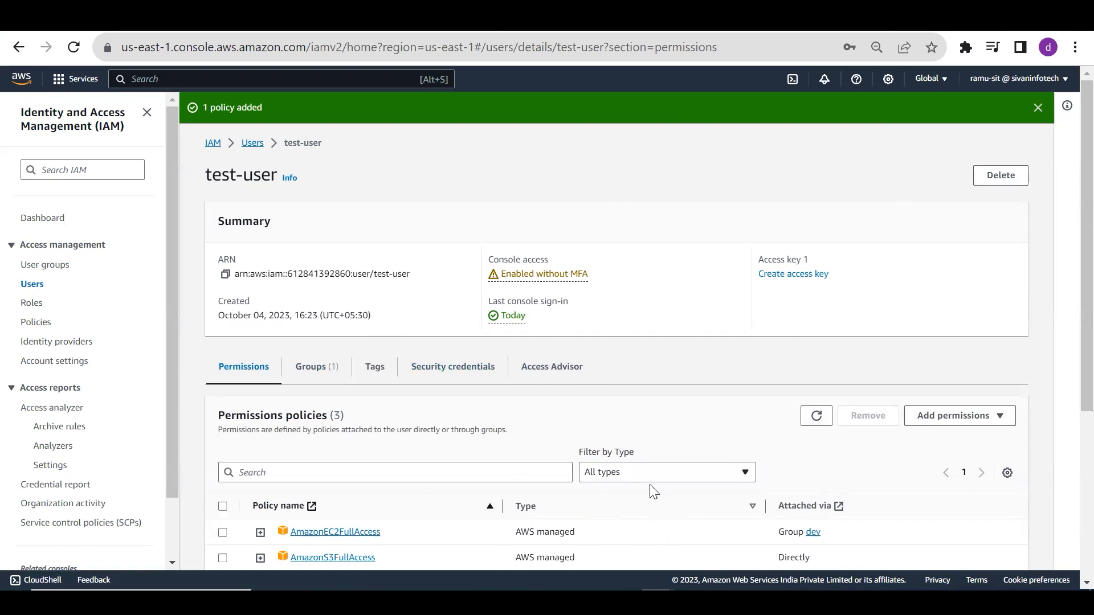
scroll(653, 490, down, 3)
scroll(449, 483, up, 3)
scroll(562, 305, down, 5)
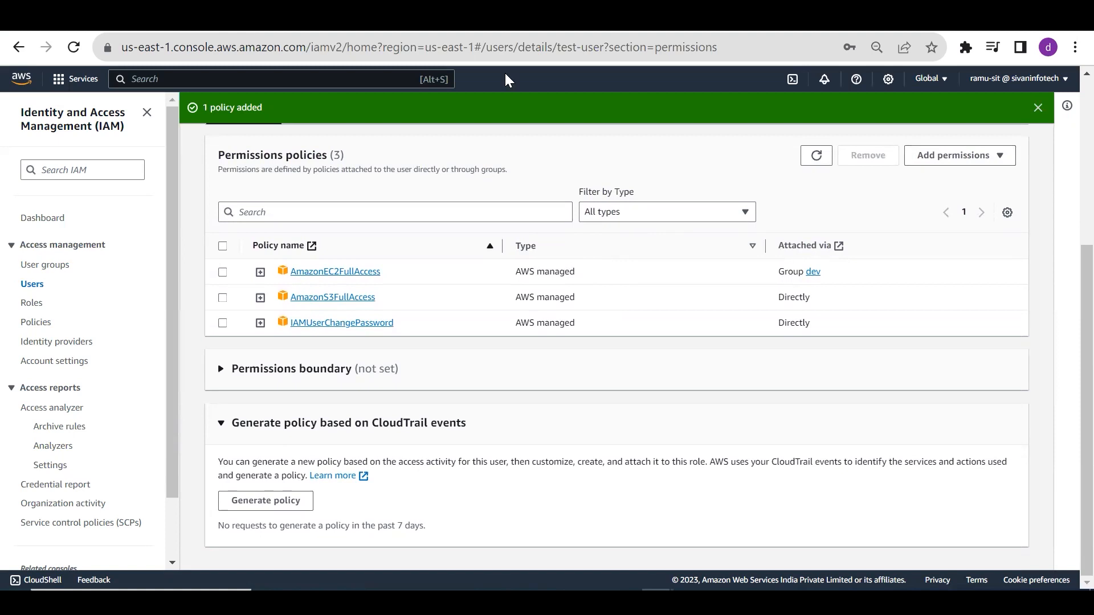
- In the test-user session, reload and open S3 from a console search for 's3', then return to the admin window
key(alt+Tab)
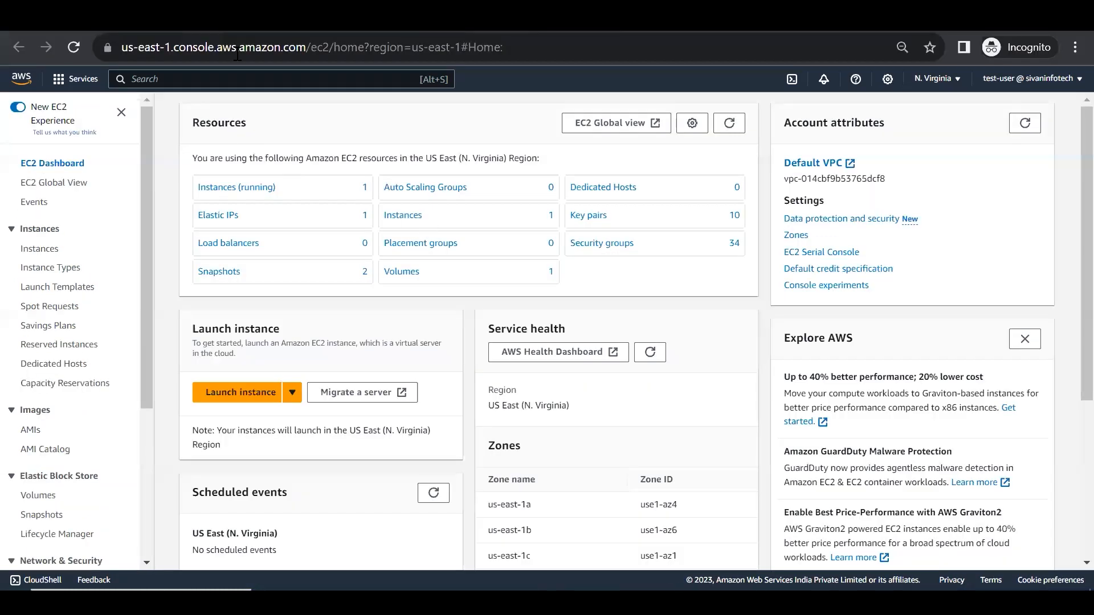
click(74, 47)
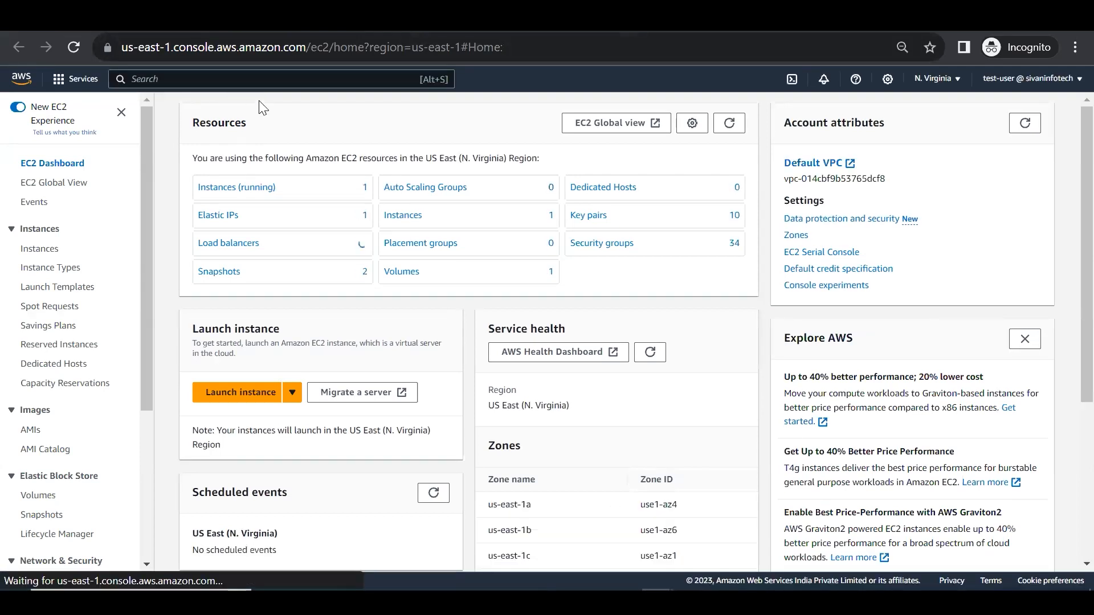
click(231, 78)
text(s3)
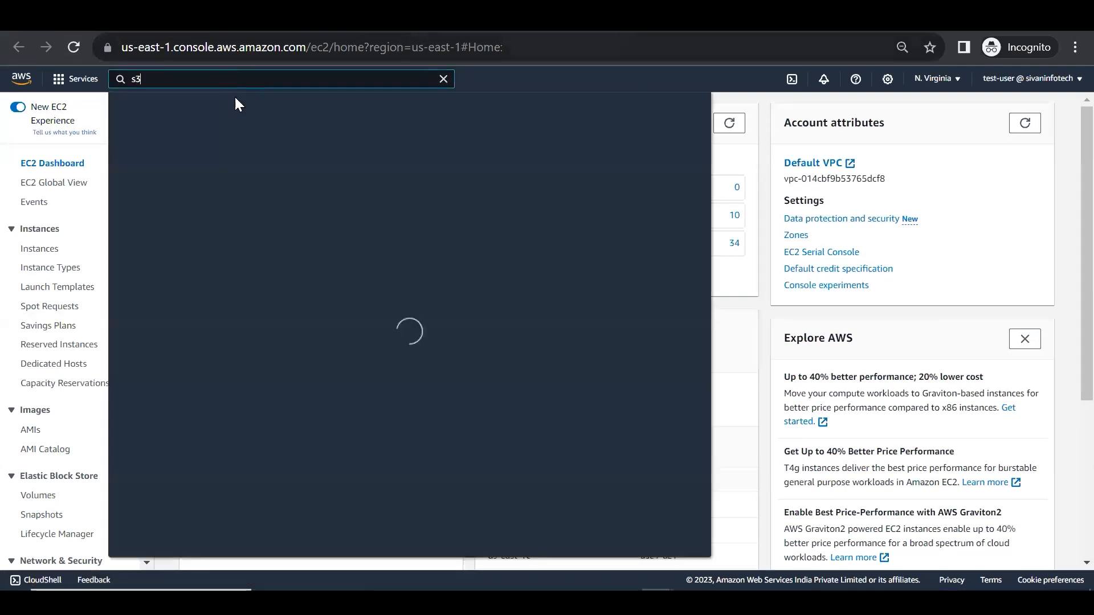
click(311, 204)
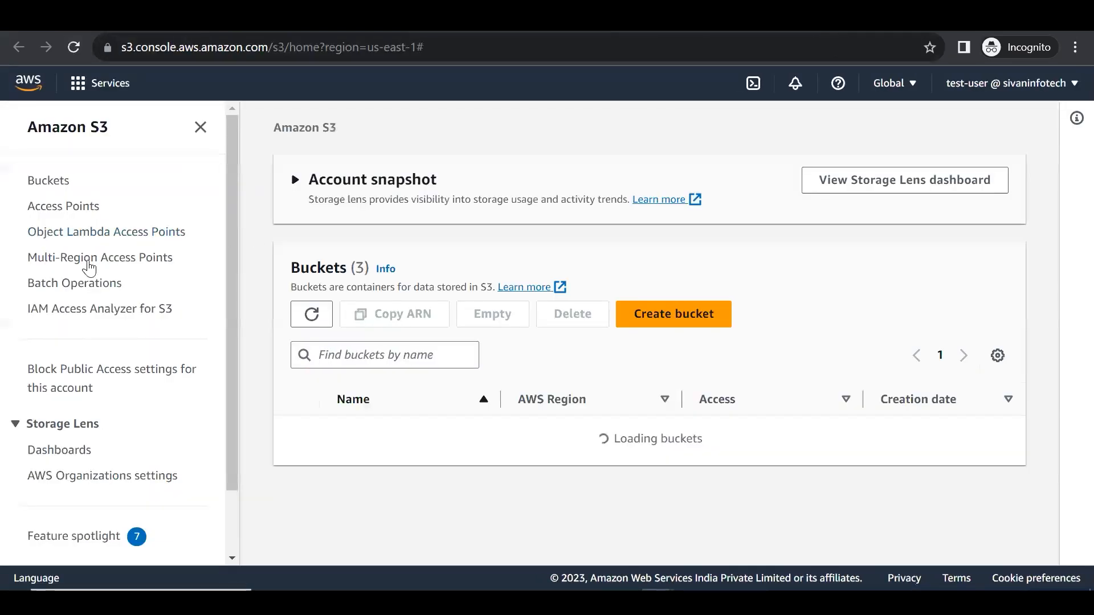
scroll(826, 364, down, 1)
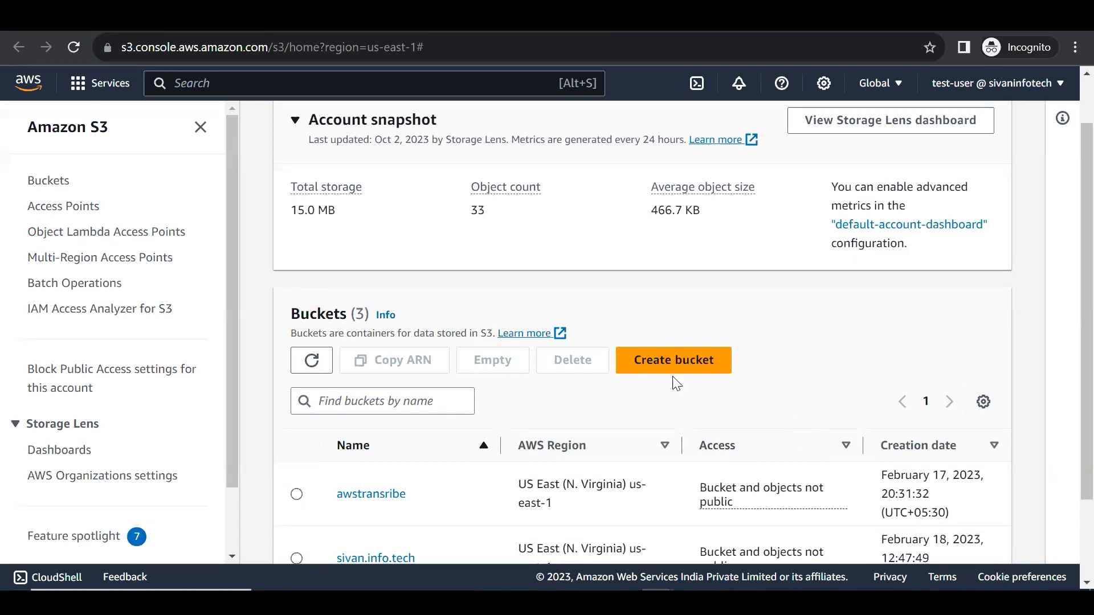
scroll(464, 298, up, 1)
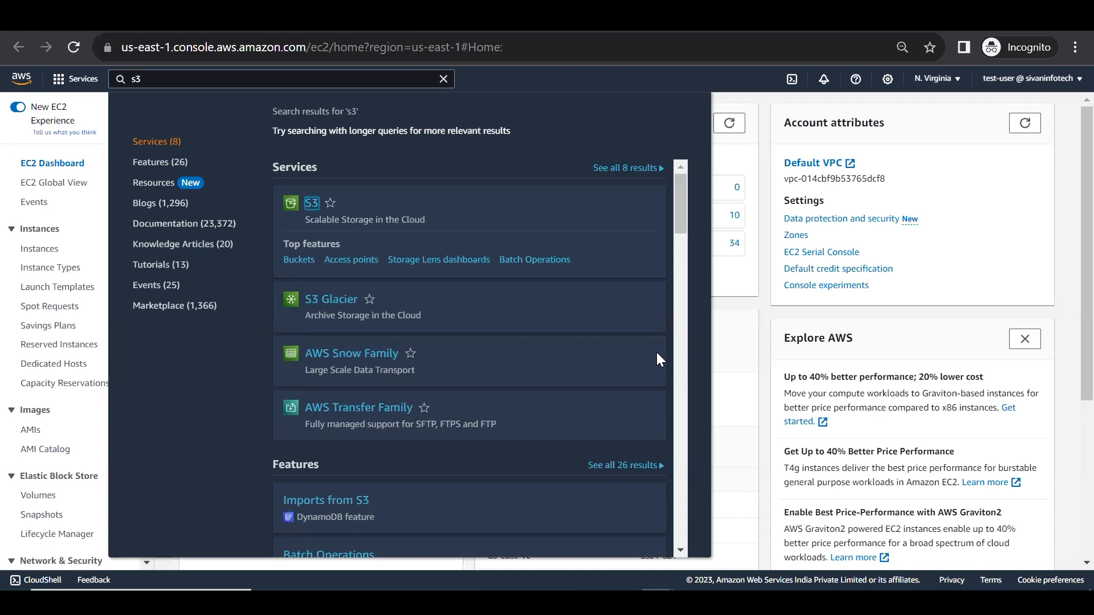
key(alt+Tab)
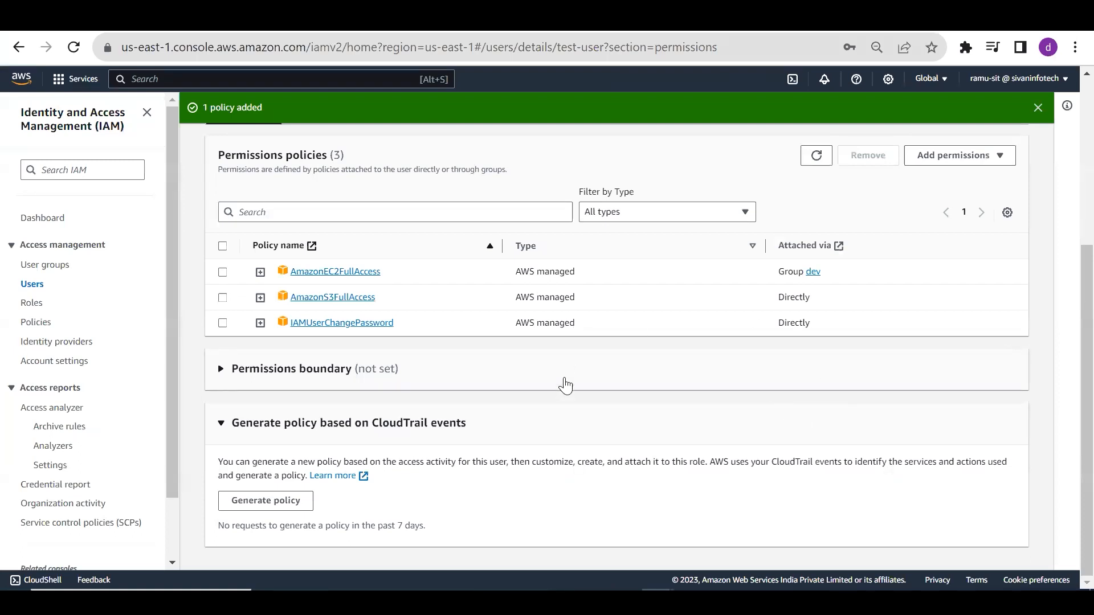
- Create a new IAM user group named 'test'
click(599, 378)
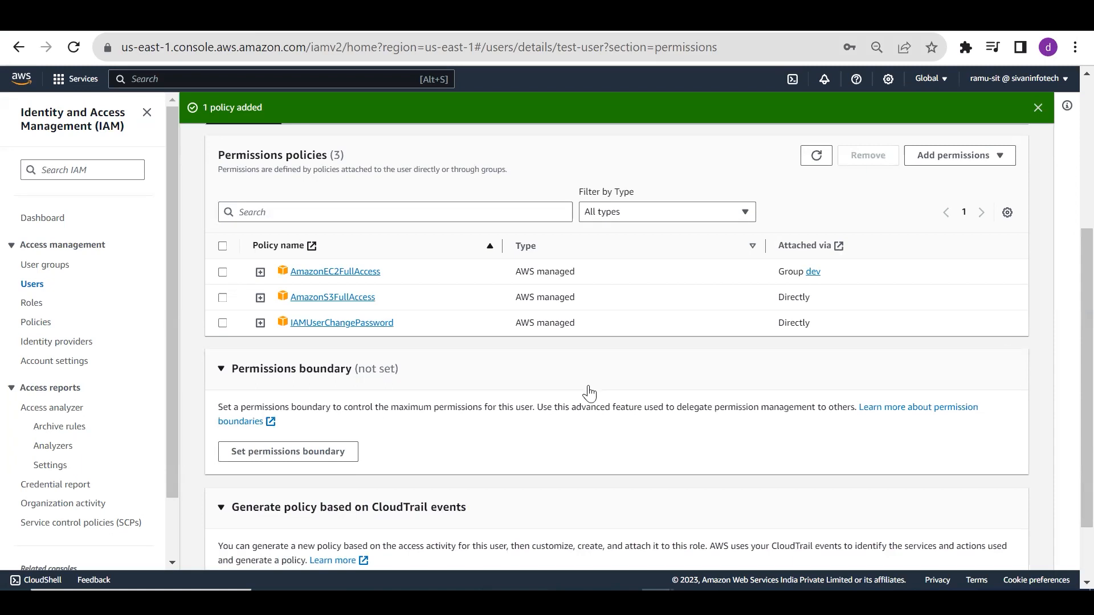
click(53, 264)
click(994, 151)
click(334, 264)
text(test)
scroll(691, 306, down, 1)
scroll(691, 306, down, 15)
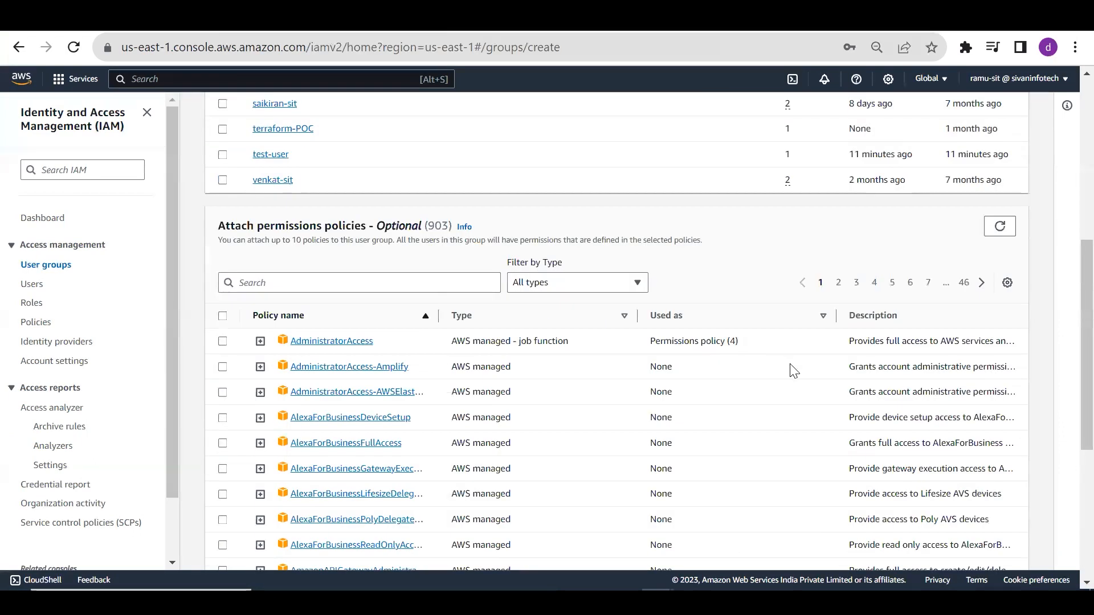
click(984, 551)
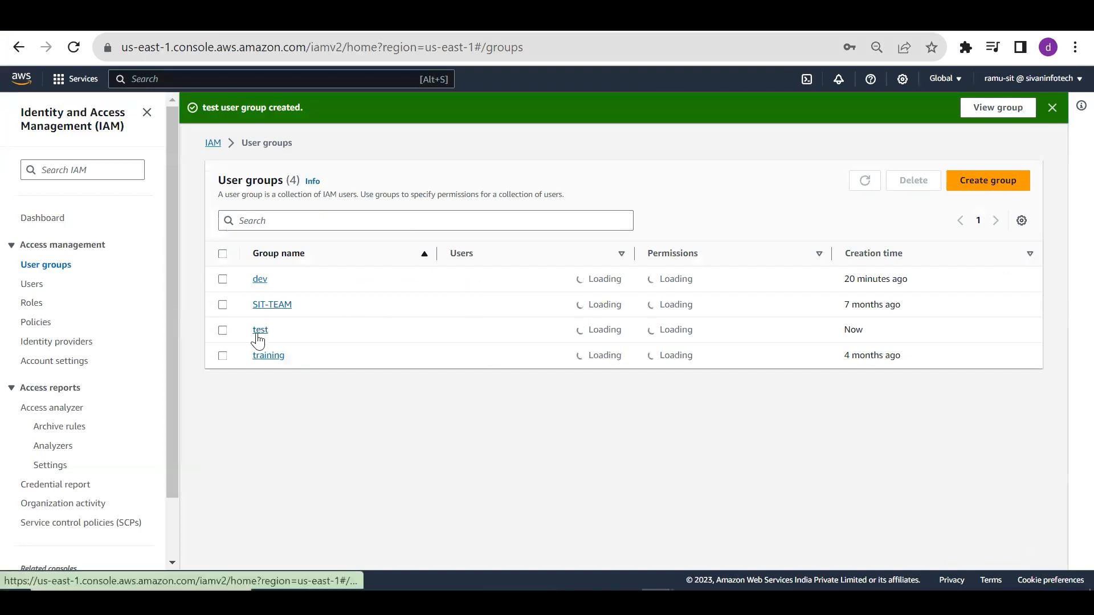
- Add test-user as a member of the test group
click(260, 333)
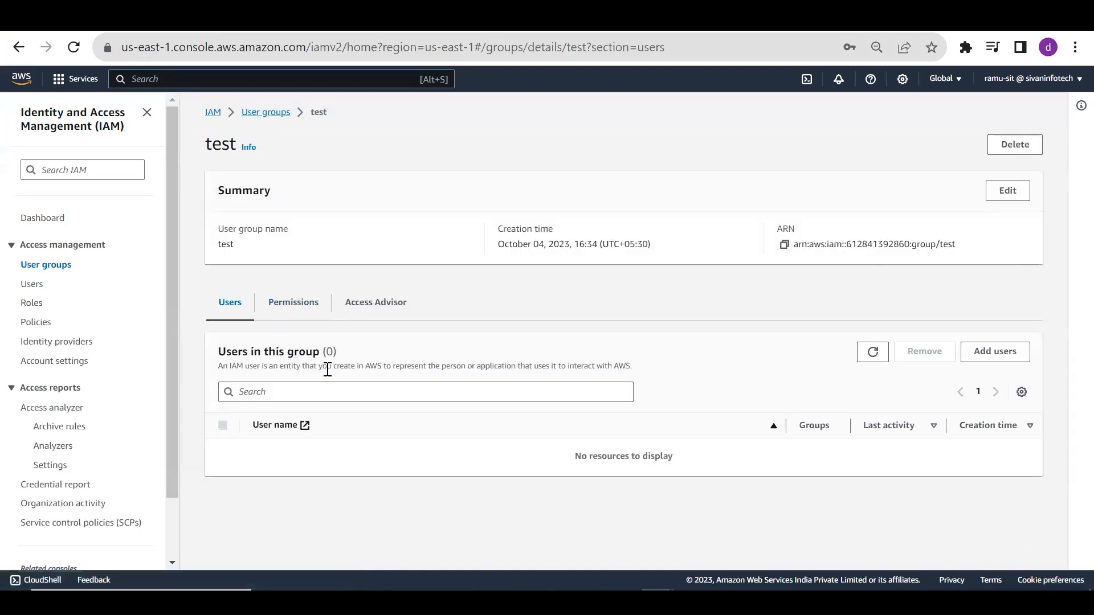
click(1008, 358)
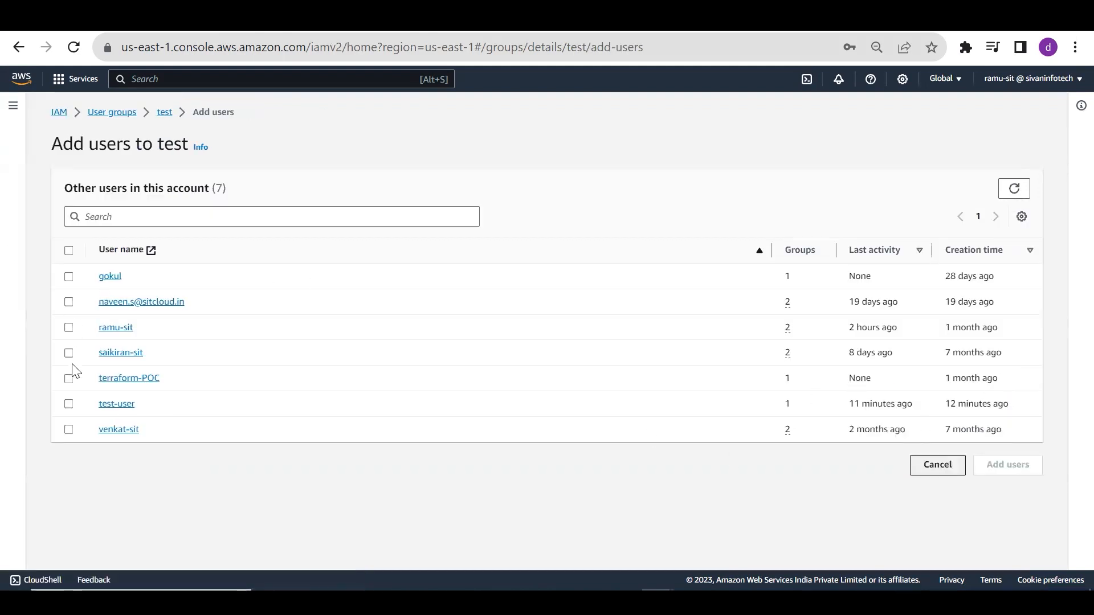
click(69, 404)
click(1032, 464)
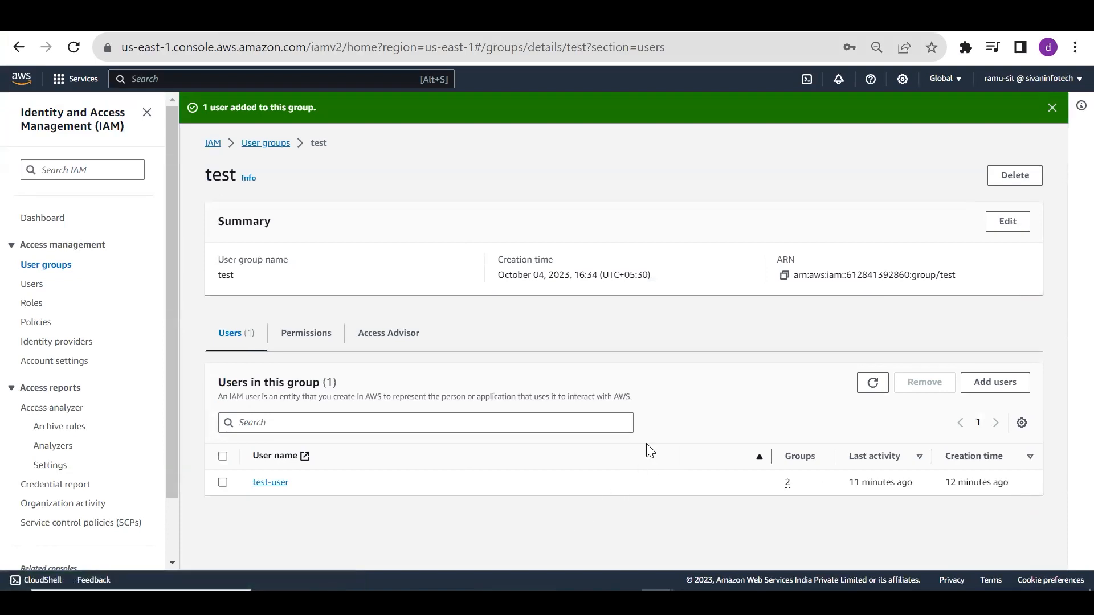
click(313, 339)
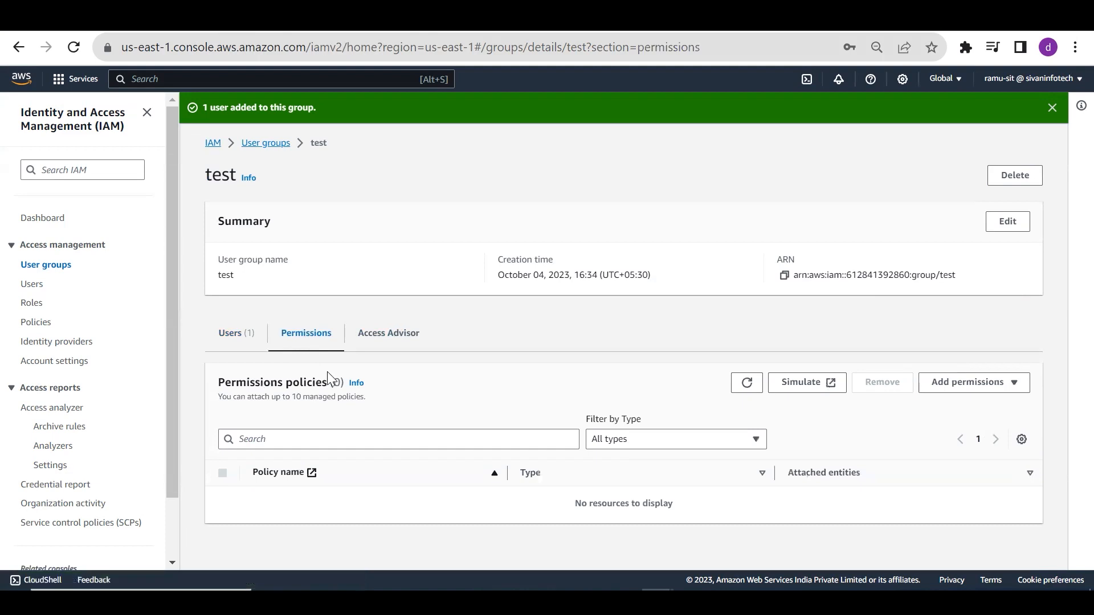
- Attach the IAMFullAccess policy, found by searching 'iam', to the test group
click(975, 389)
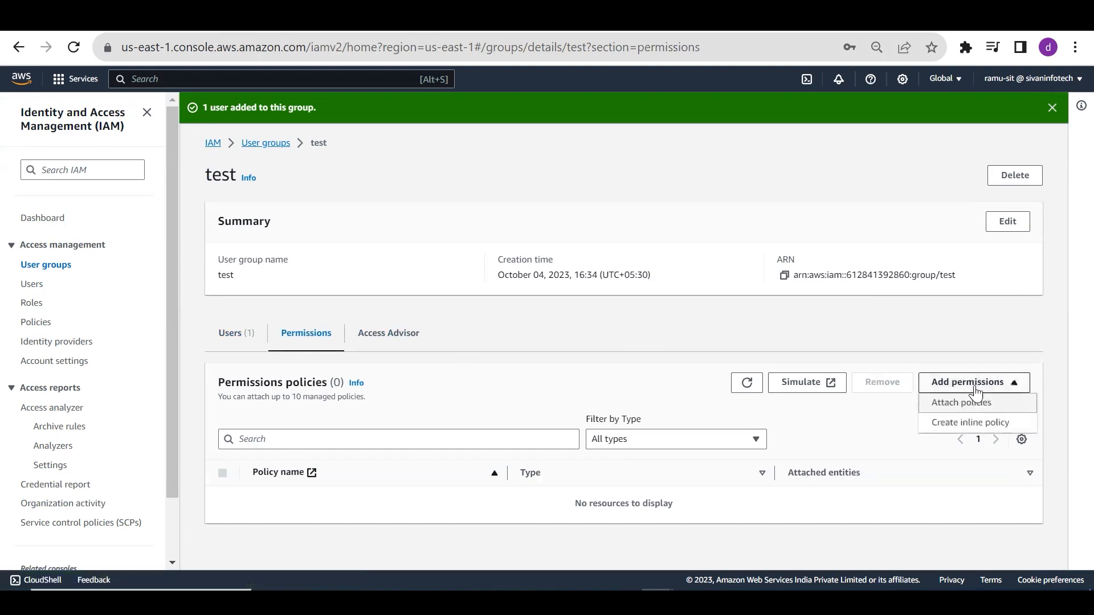
click(983, 403)
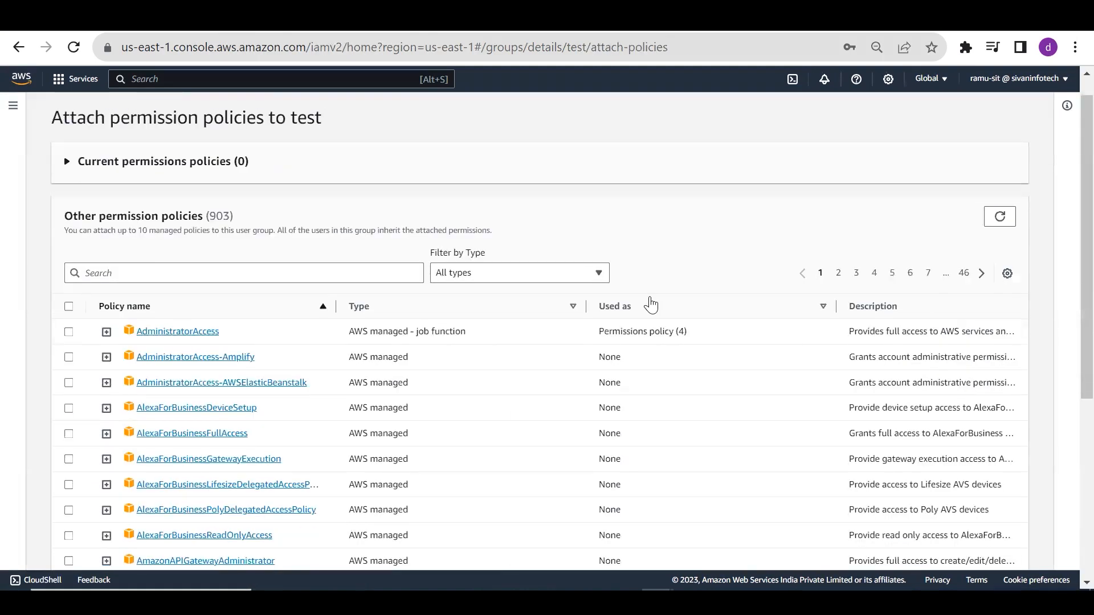
click(296, 273)
text(iam)
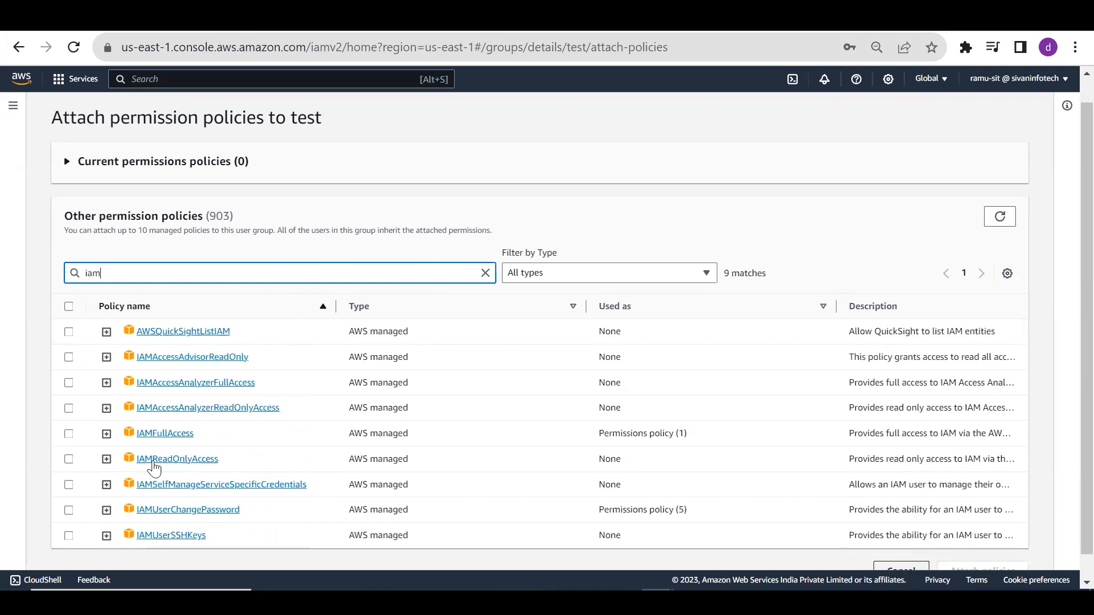
click(69, 433)
scroll(69, 434, down, 1)
click(971, 552)
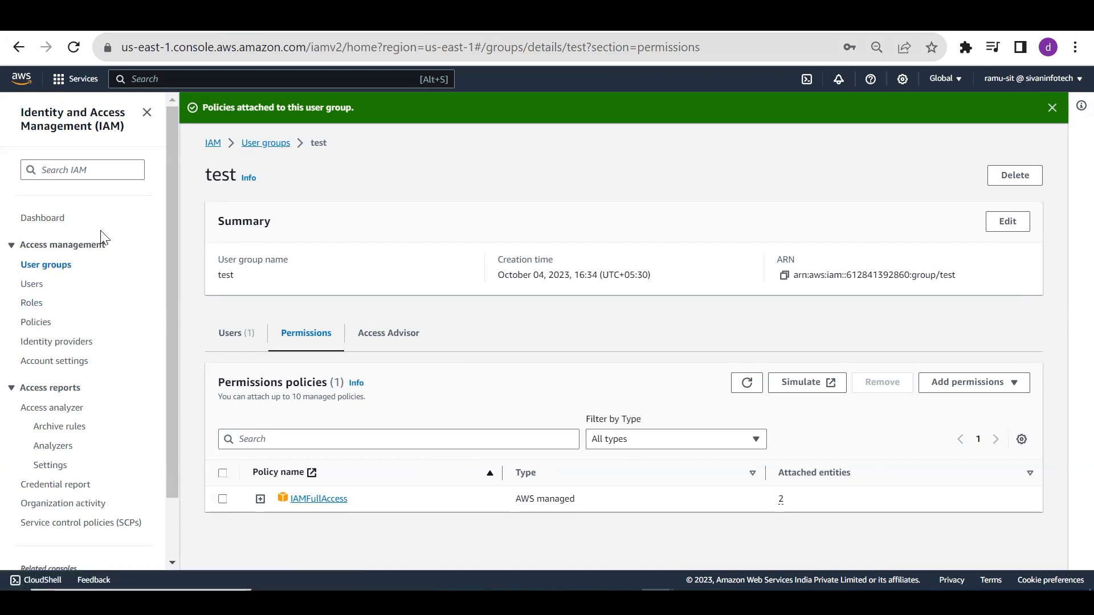
click(28, 268)
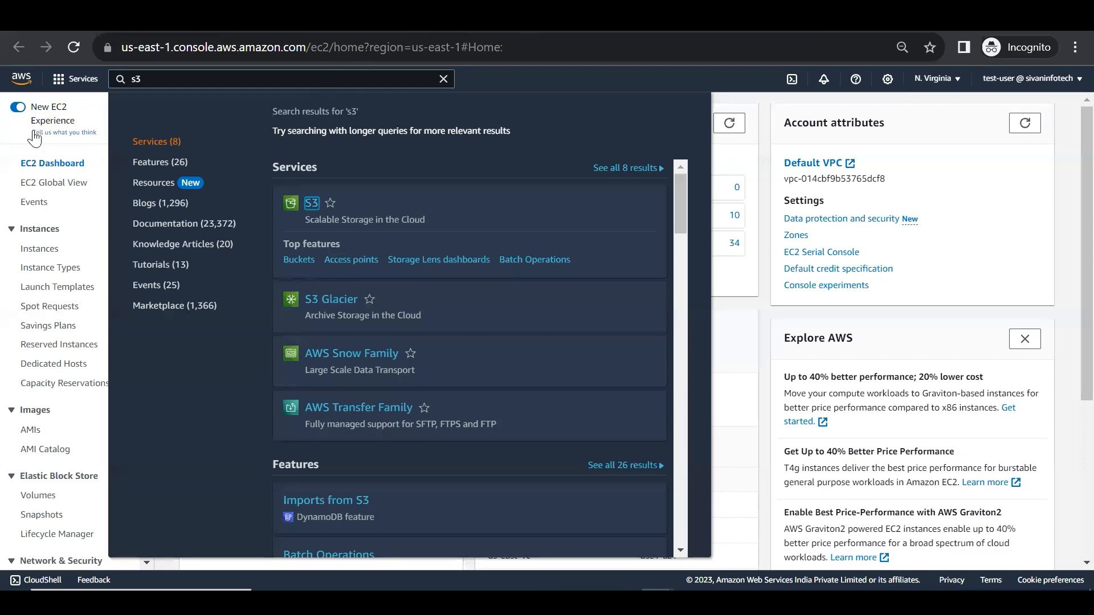
- As test-user, turn off New EC2 Experience and reload the IAM Users list to recheck access
click(17, 106)
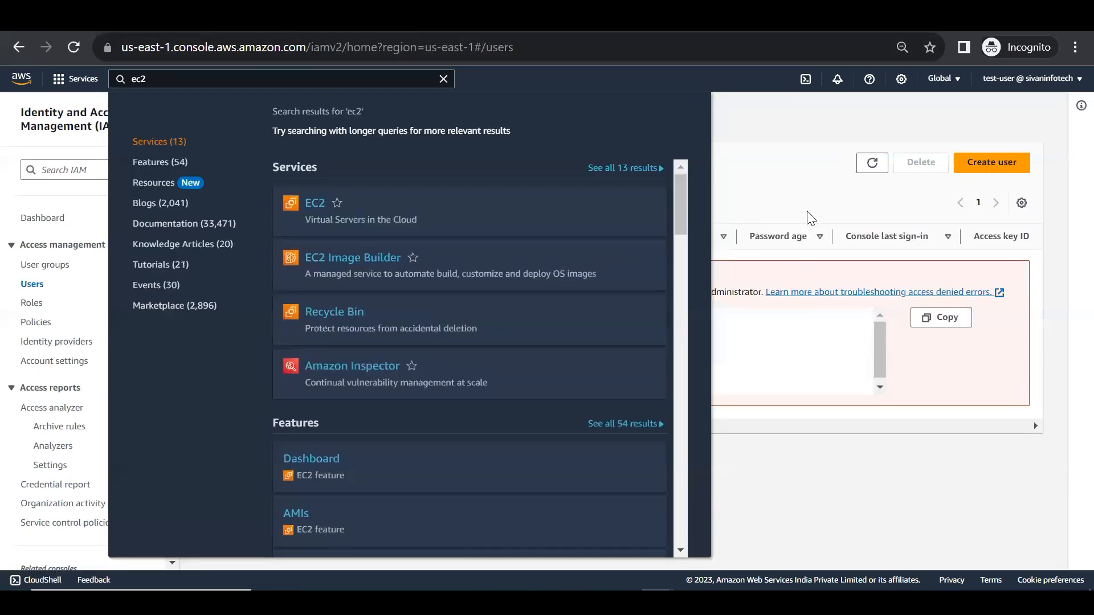
click(808, 214)
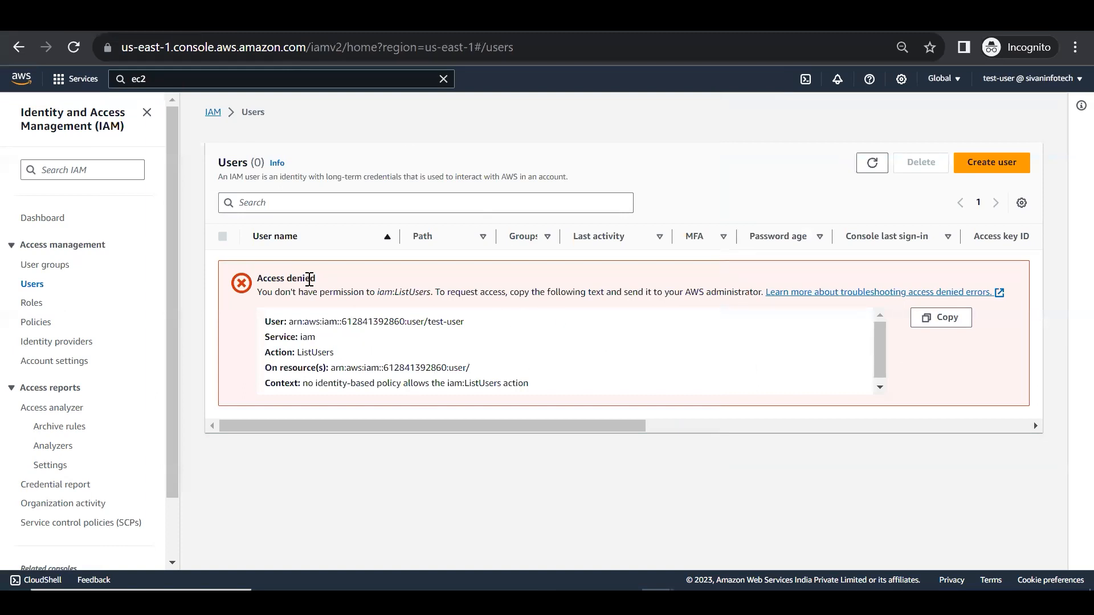
click(73, 47)
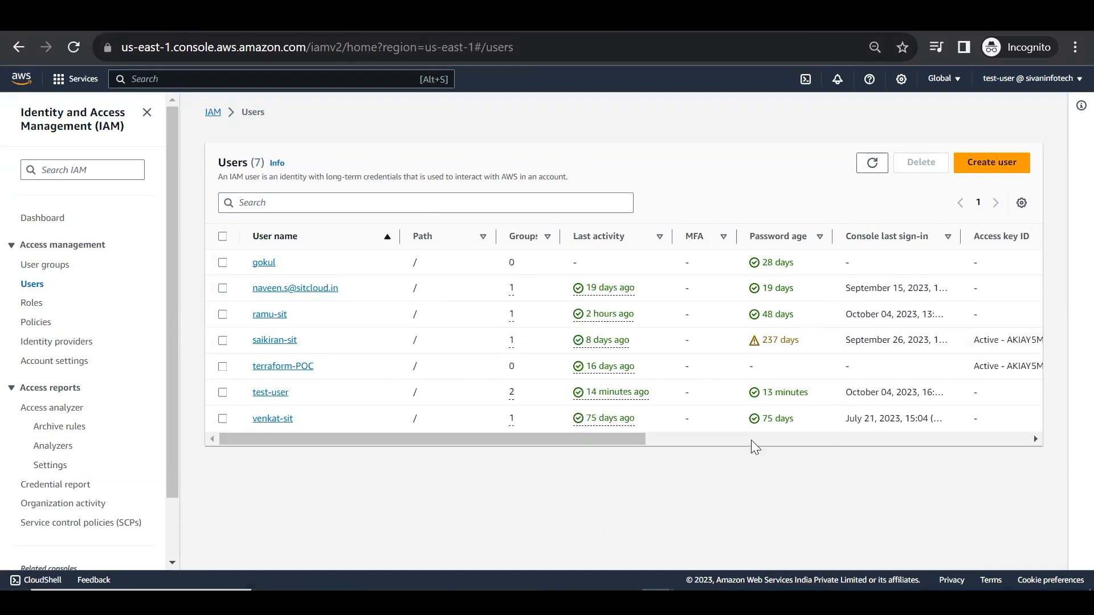
key(alt+Tab)
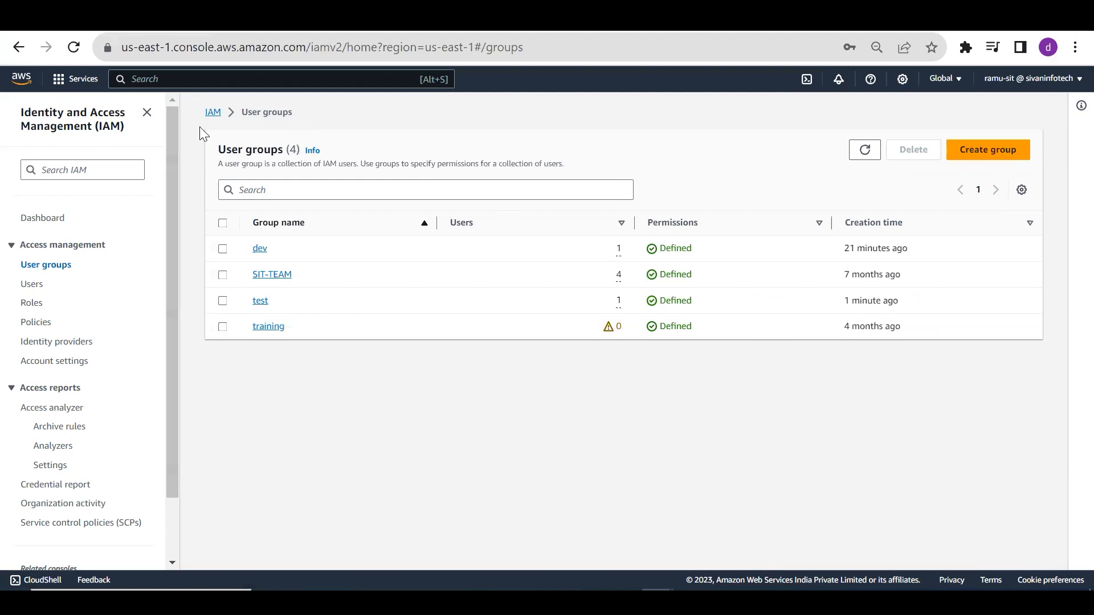
- Check the test group's Permissions tab lists IAMFullAccess, then go back to User groups
click(261, 304)
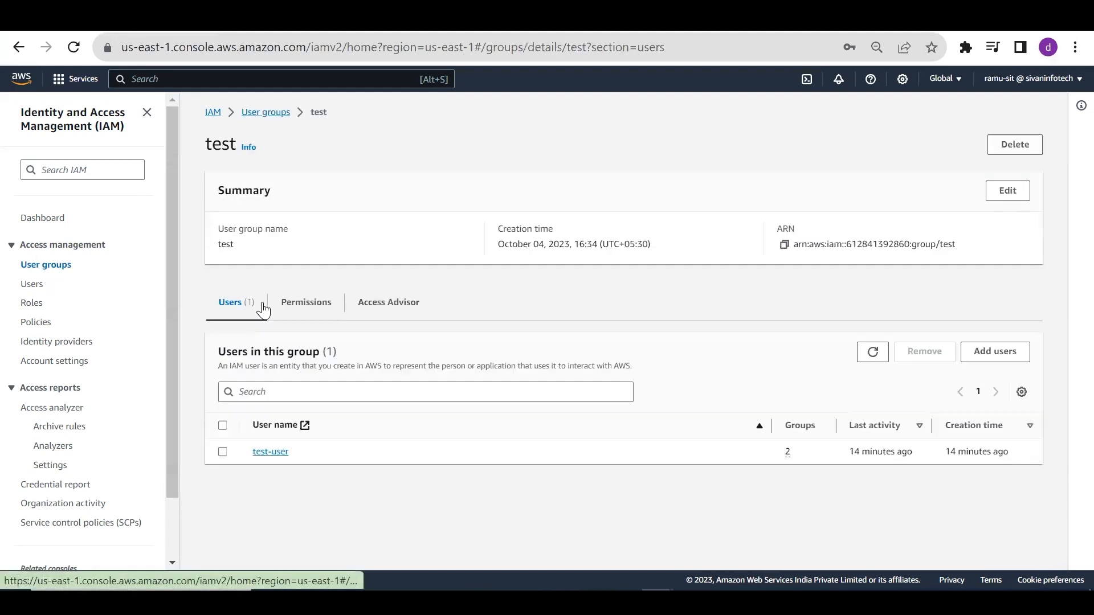
click(328, 303)
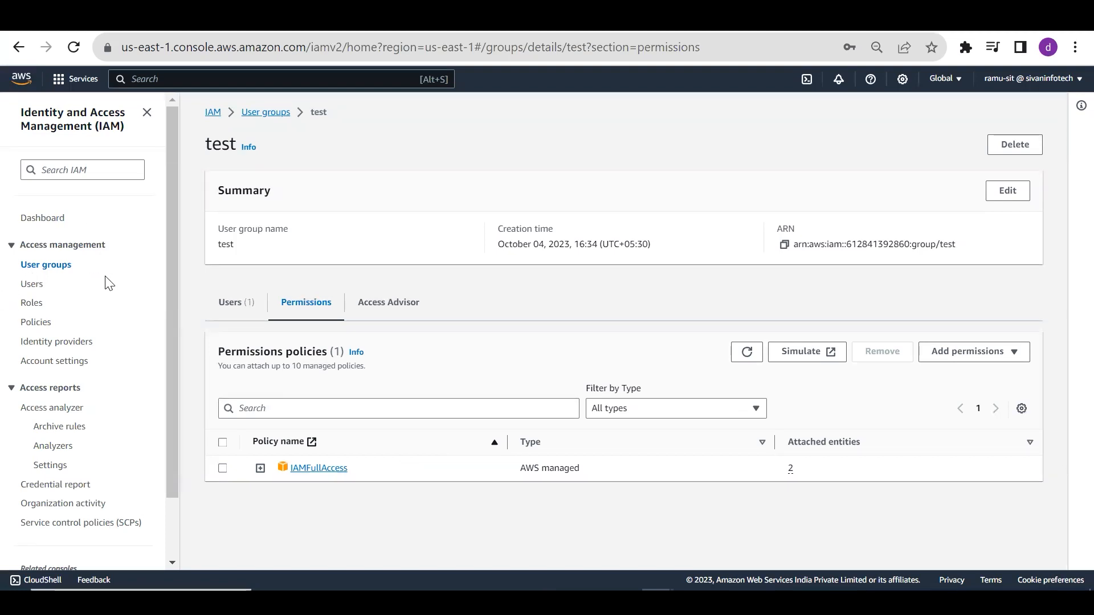
drag(14, 287, 78, 293)
click(57, 265)
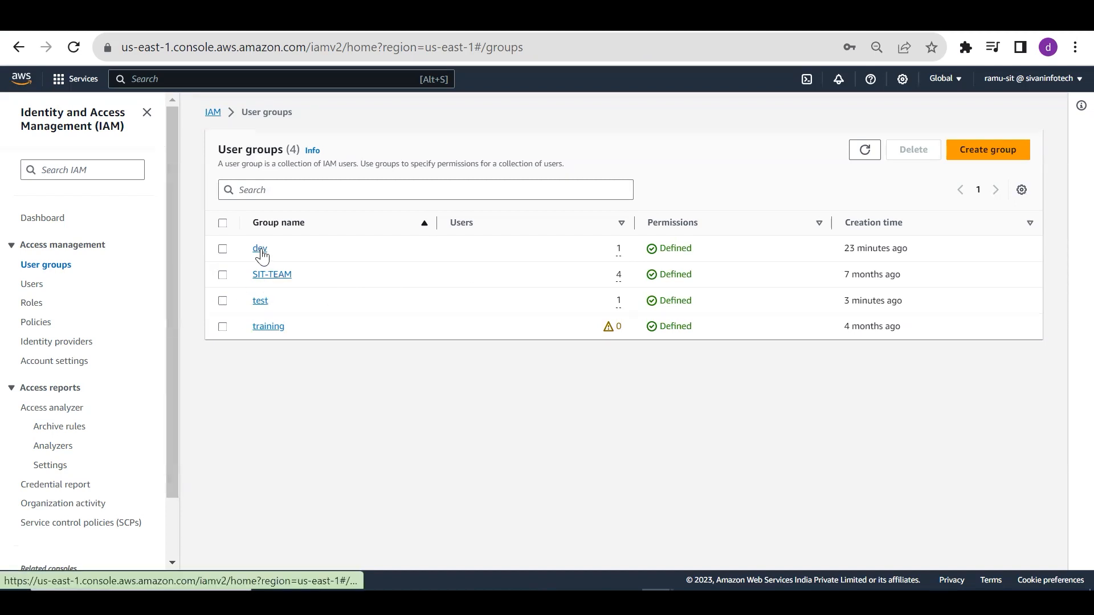
- Open test-user and check its Groups tab shows membership in dev and test
click(32, 284)
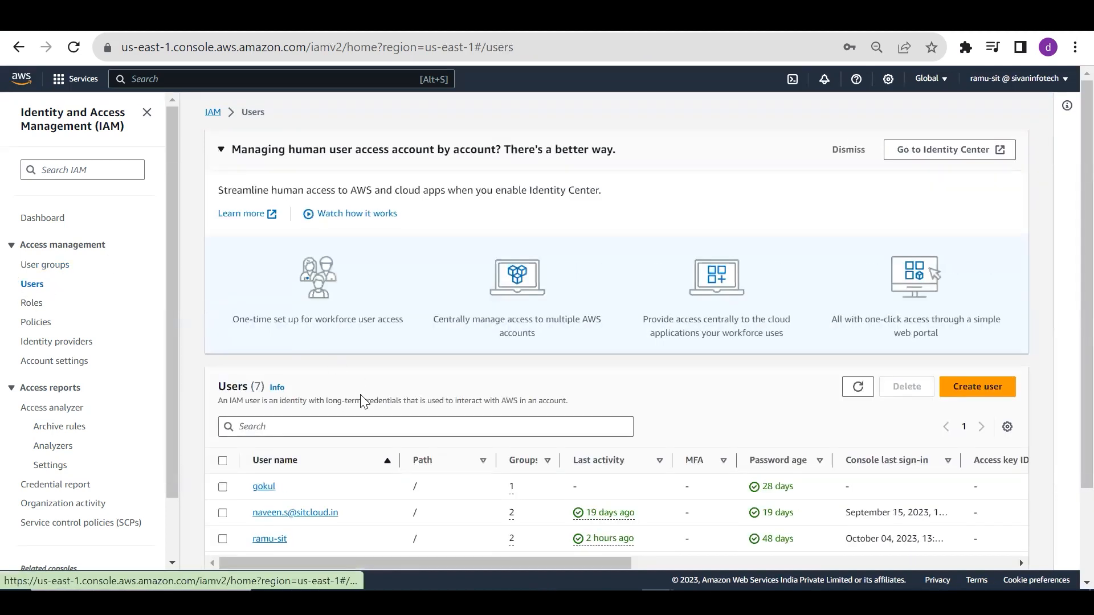
scroll(314, 490, down, 2)
click(272, 507)
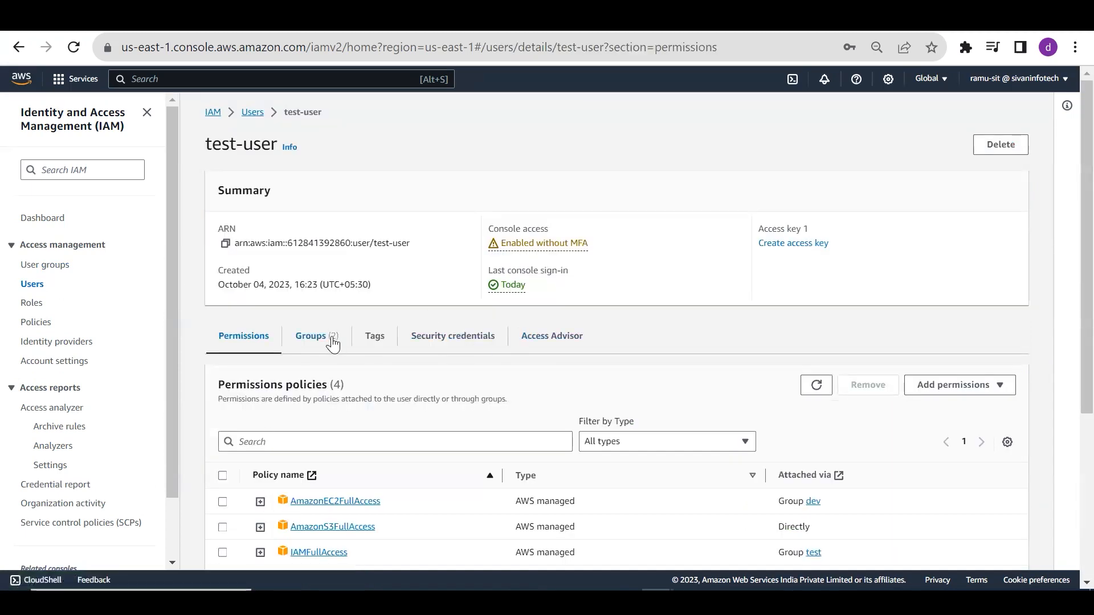
click(333, 342)
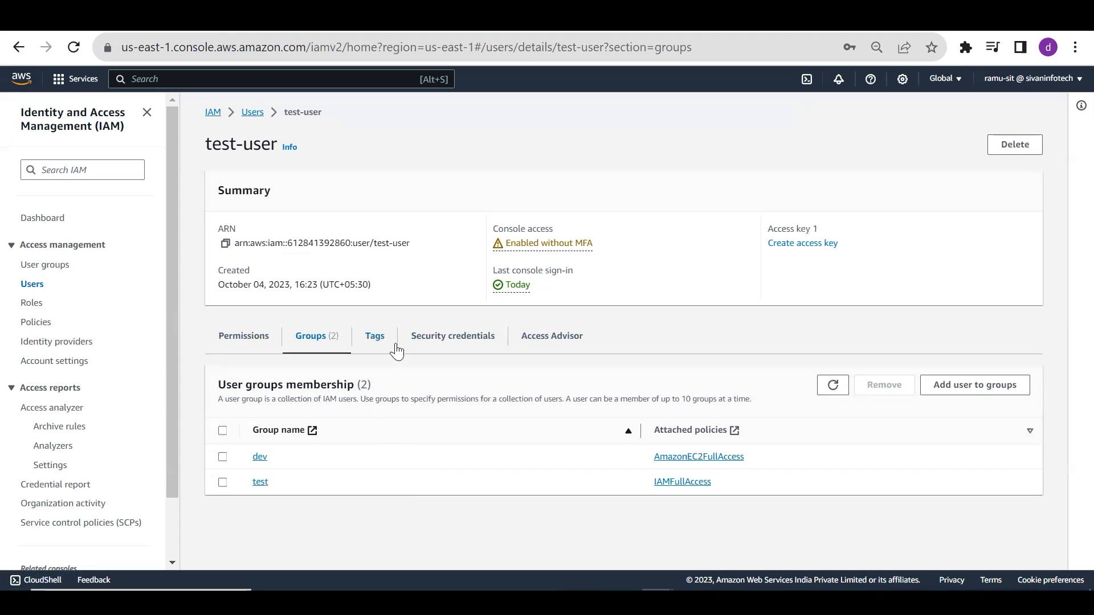
- Review test-user's security credentials: console access enabled without MFA, no MFA devices
click(449, 348)
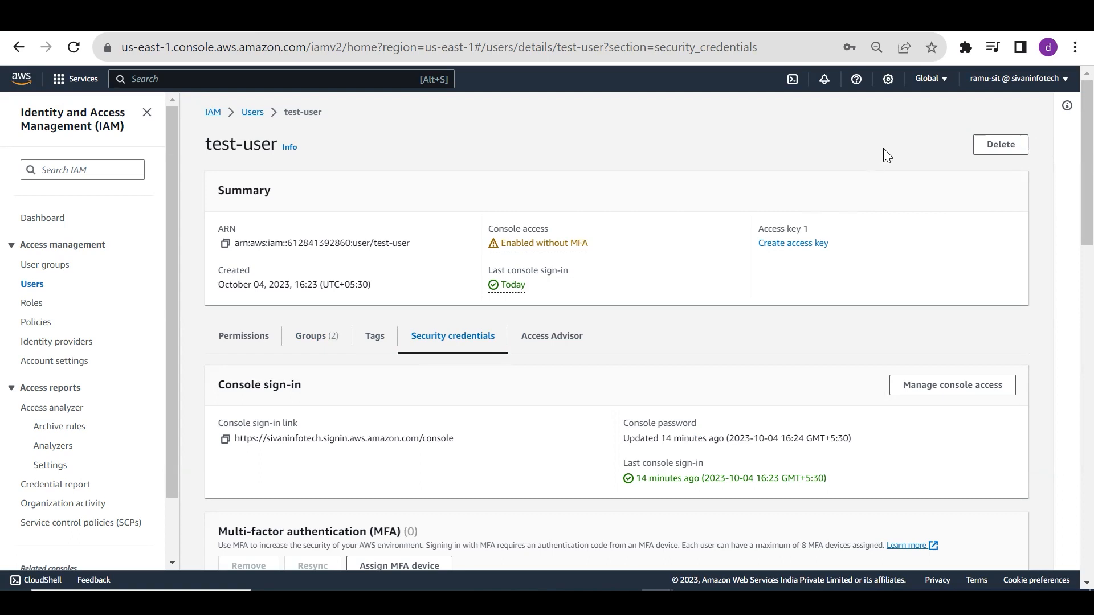
scroll(796, 286, down, 1)
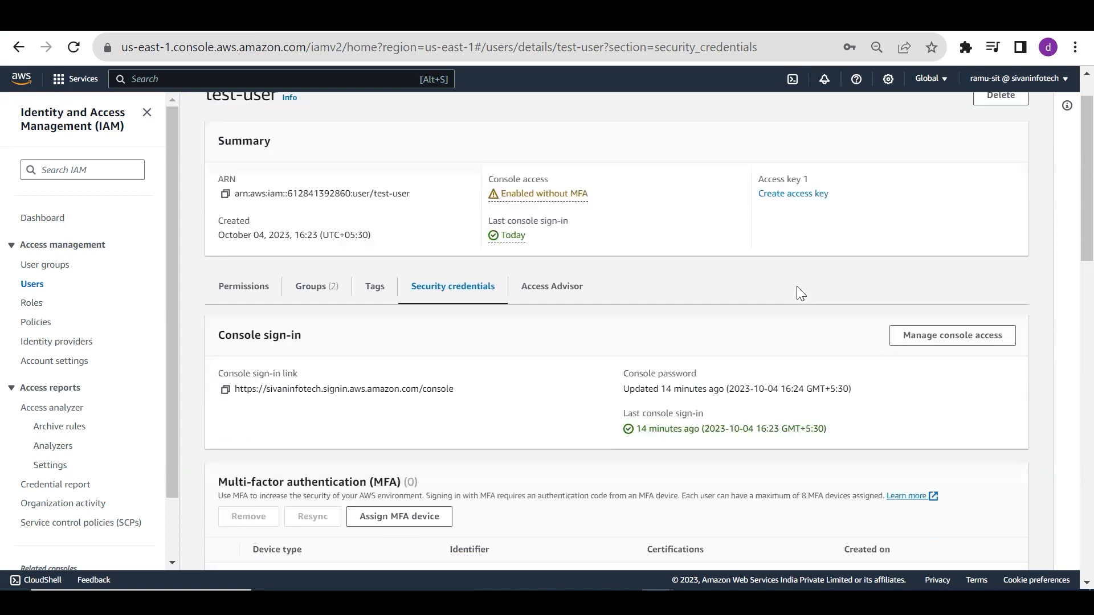
scroll(679, 319, down, 1)
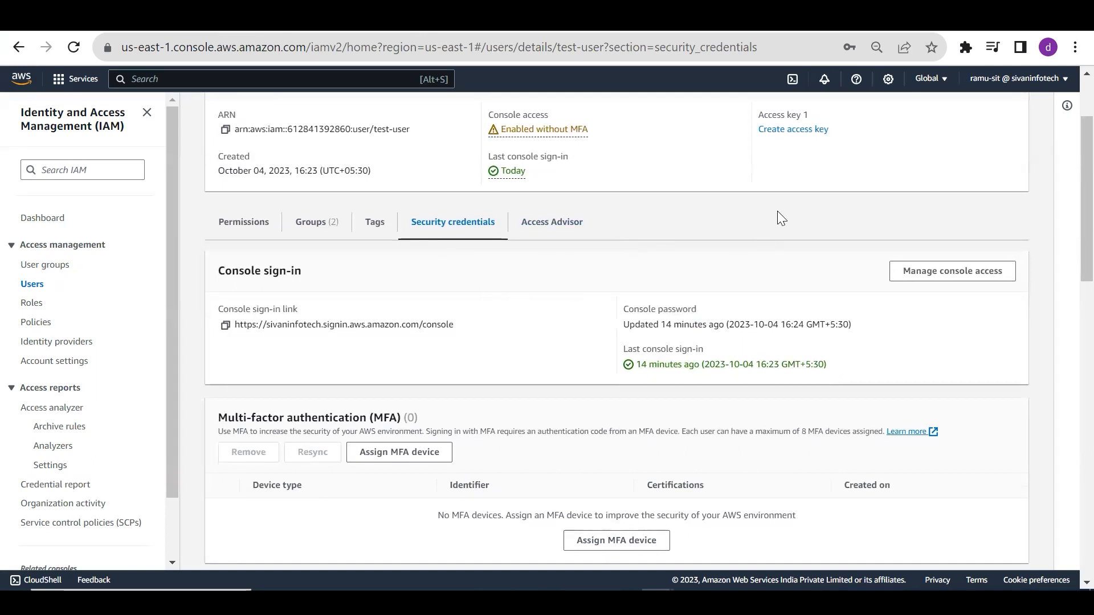
scroll(778, 217, down, 1)
scroll(650, 242, up, 3)
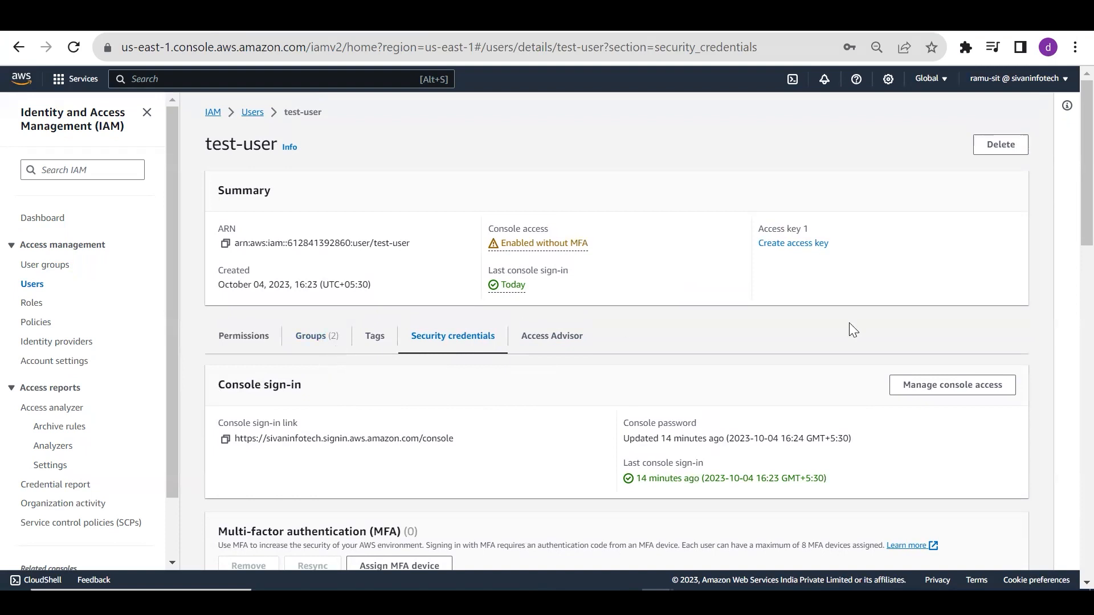
- Set test-user's console access to an autogenerated password required to change at next sign-in
click(927, 397)
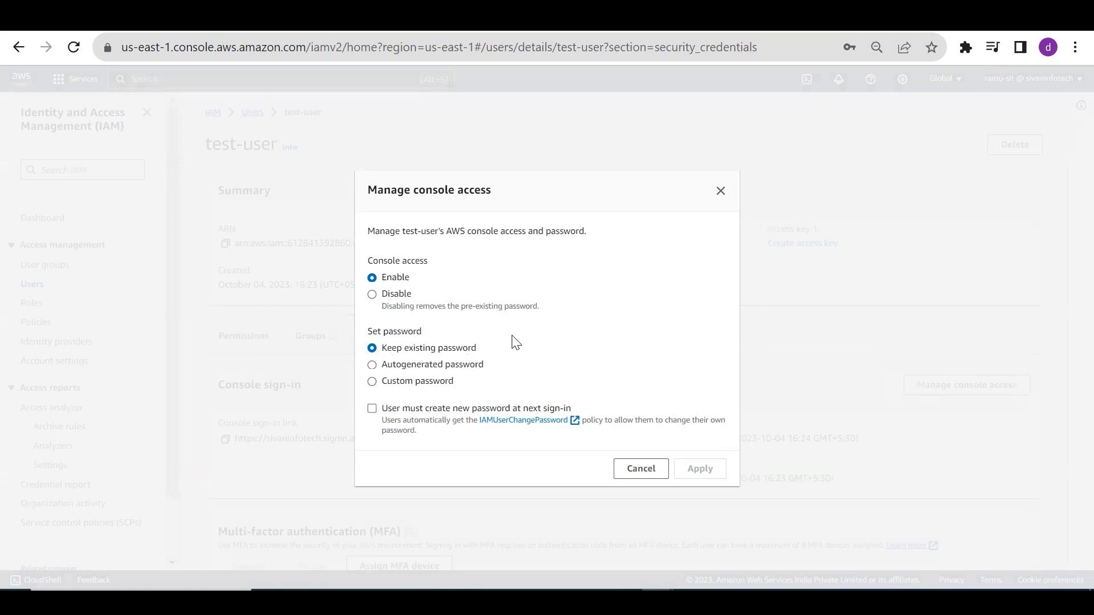
click(373, 365)
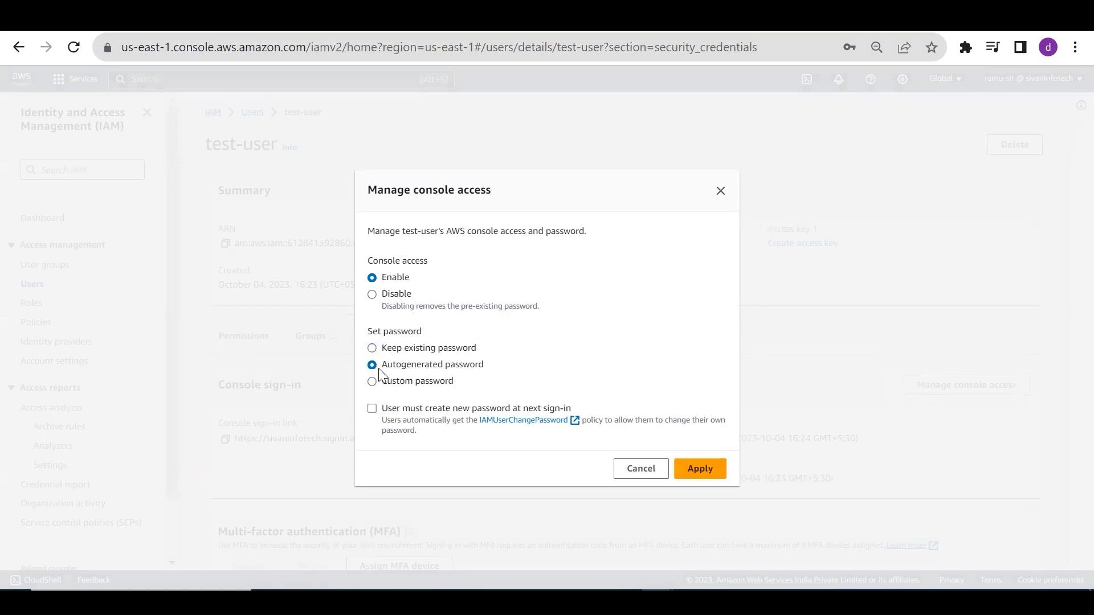
click(372, 385)
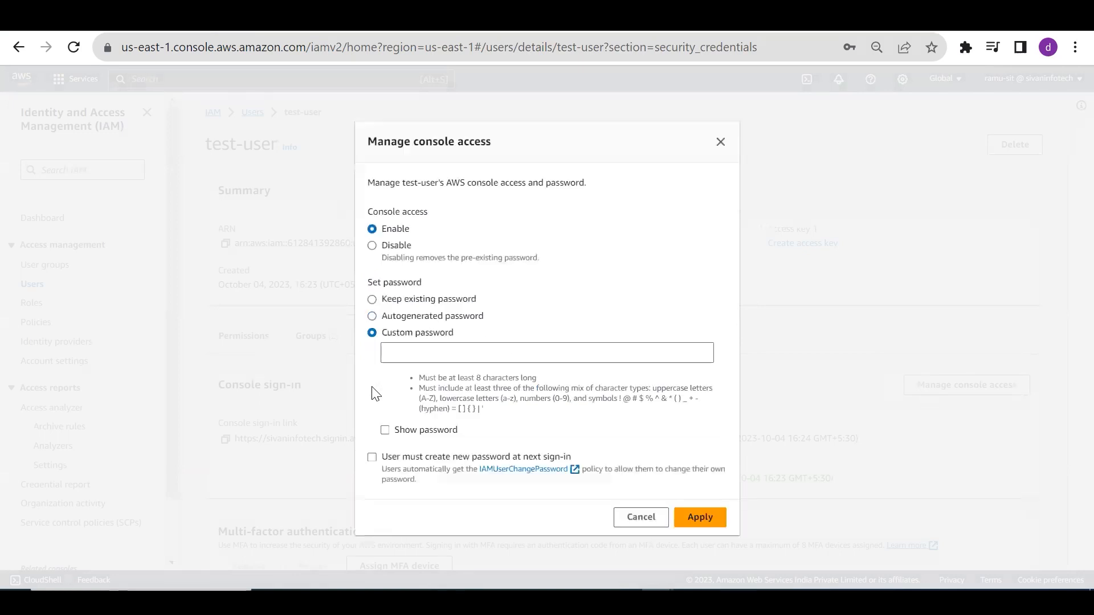
click(373, 315)
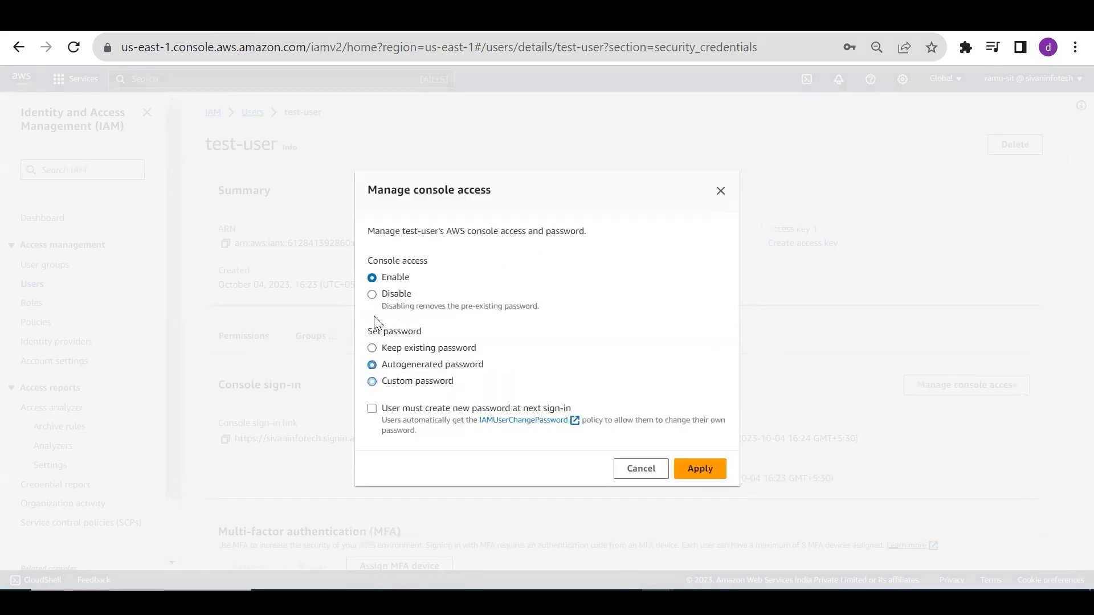
click(373, 410)
click(641, 469)
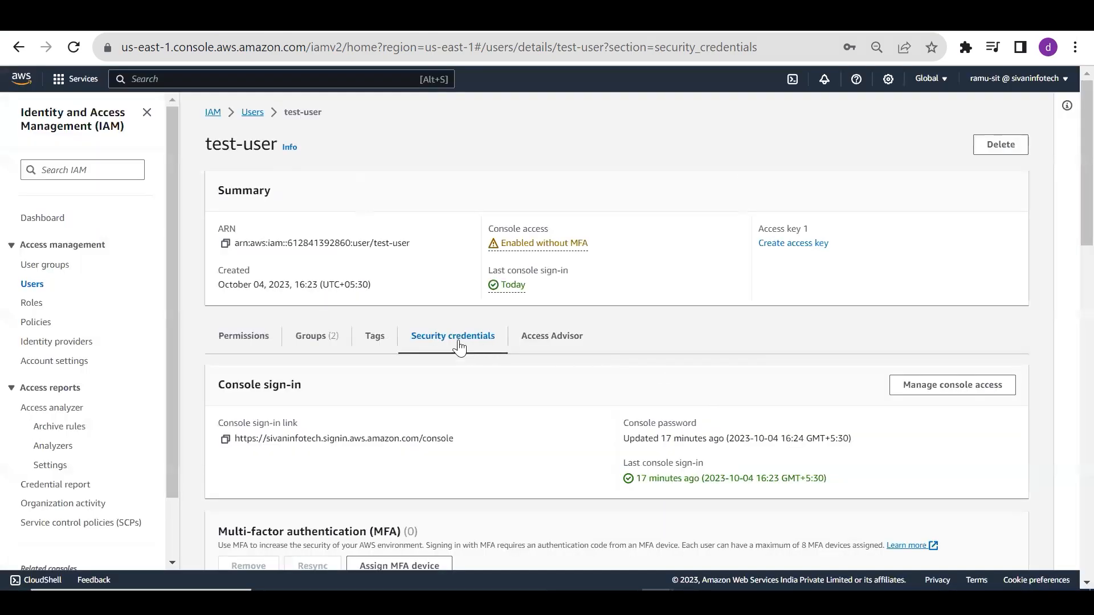
- Cancel the pending console password changes and move down to the MFA section
scroll(618, 348, down, 4)
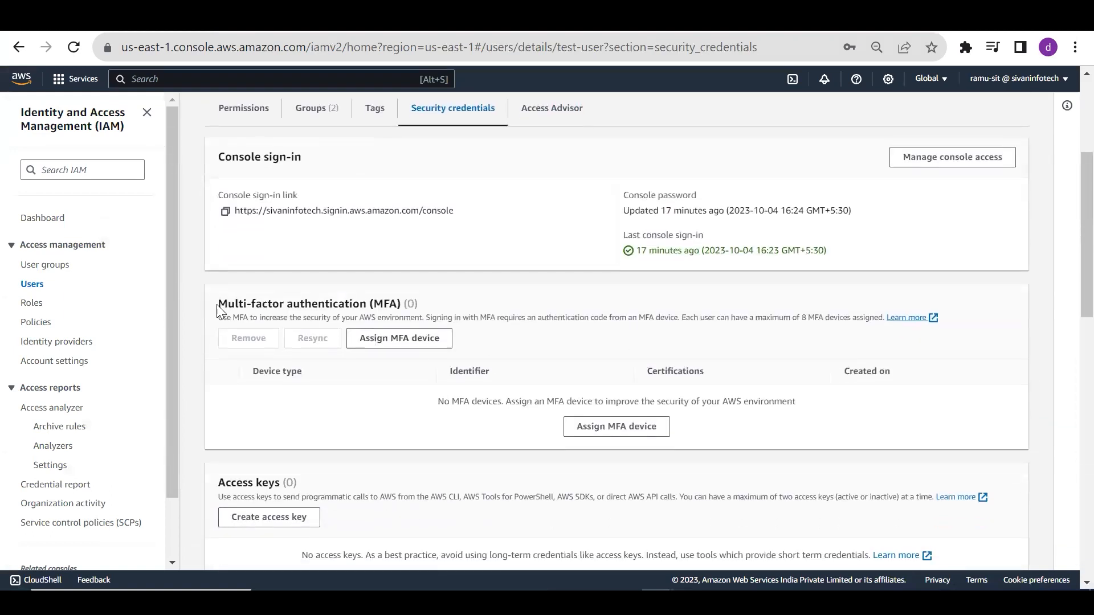
drag(217, 311, 422, 309)
click(483, 298)
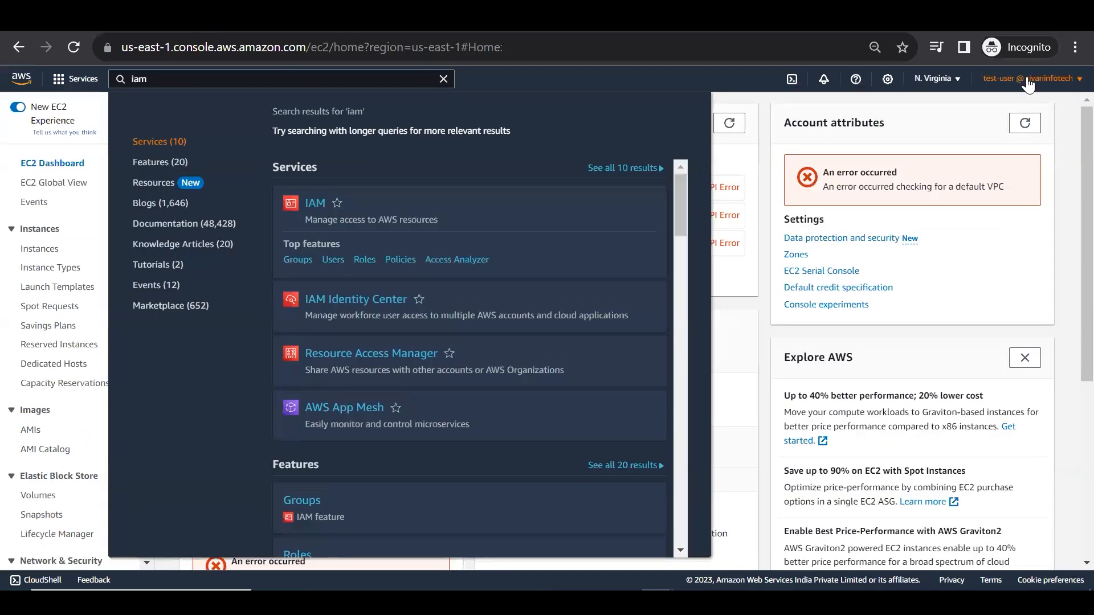
- Sign test-user out, then sign back in with the account alias, IAM user name and password
click(1031, 80)
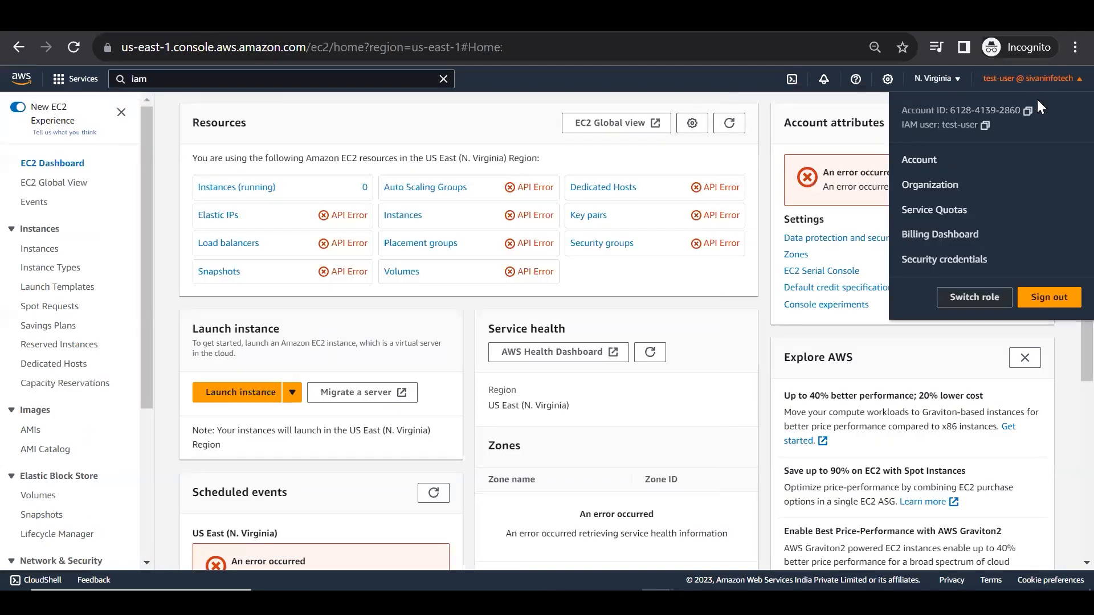
click(1055, 298)
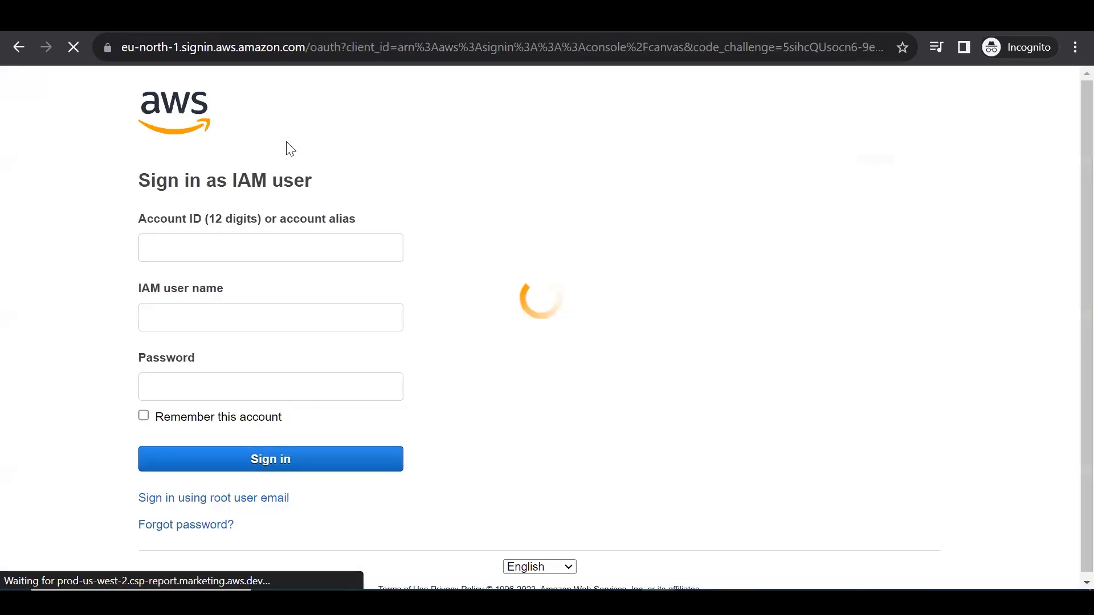
text(••••)
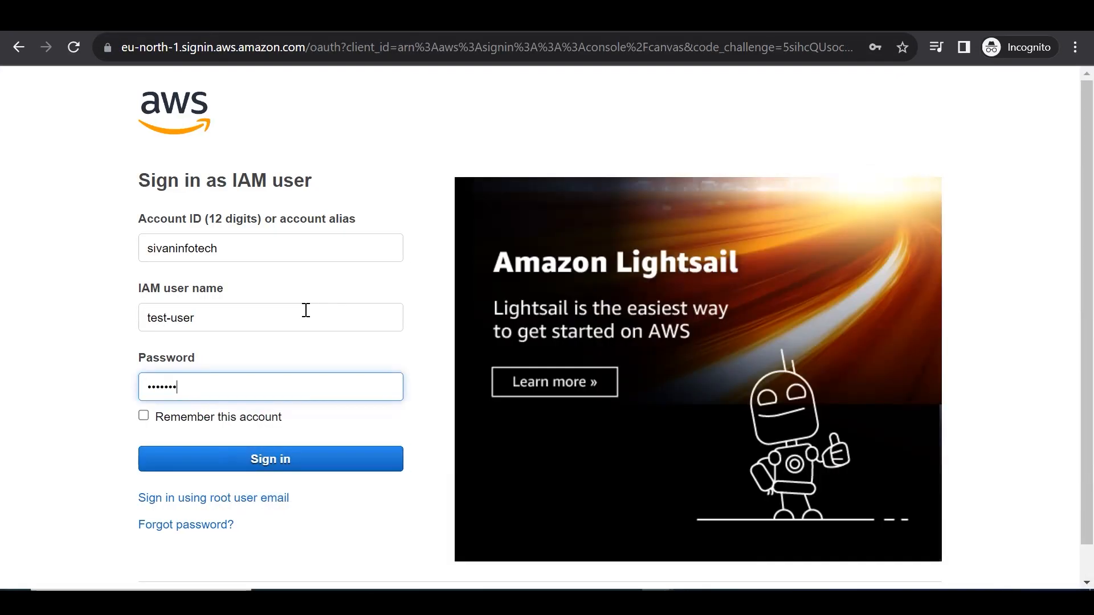
key(Return)
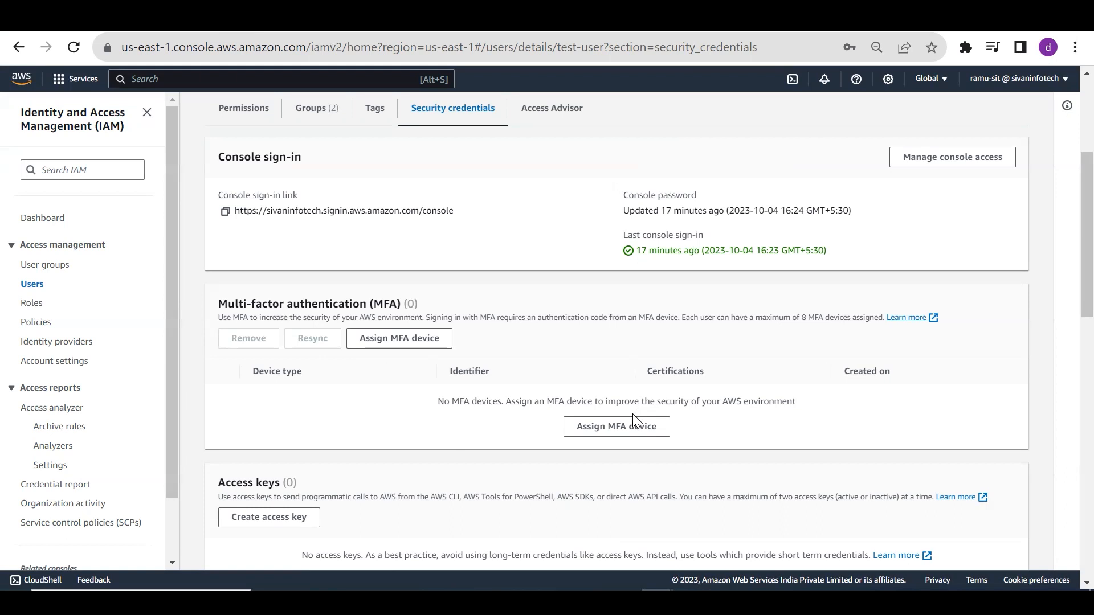
- Begin assigning an MFA device to test-user, review the device-type choices, and open a new browser tab
click(430, 351)
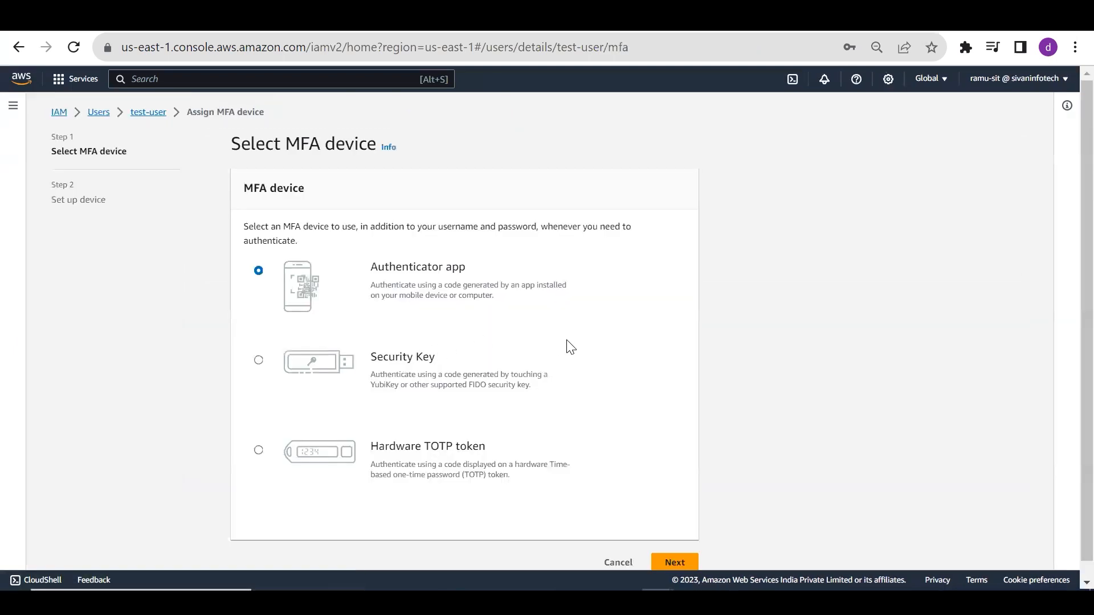
scroll(730, 282, down, 2)
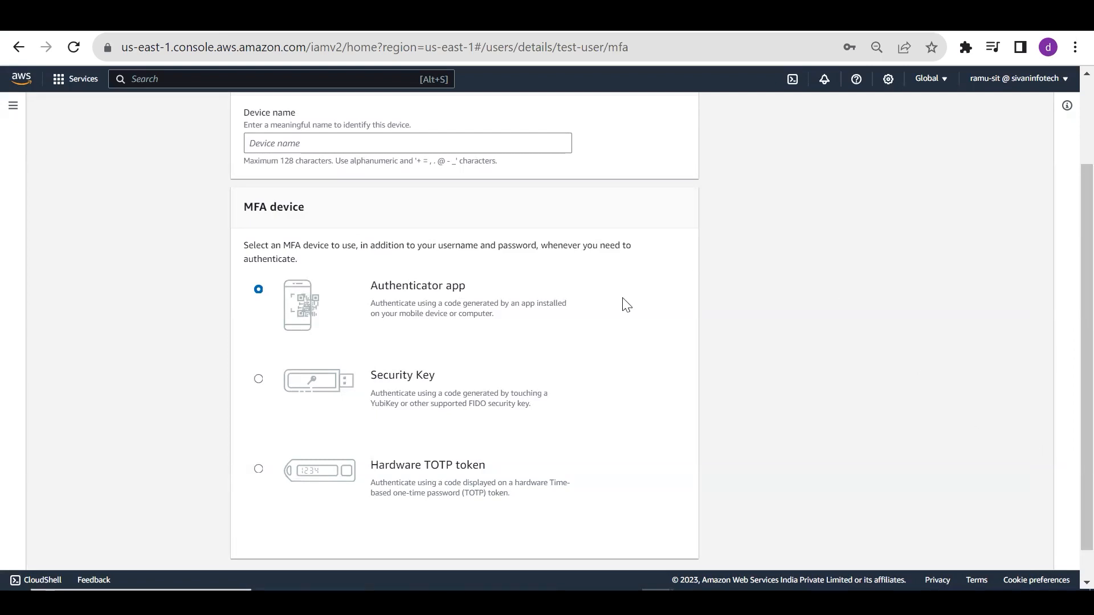
scroll(621, 395, down, 1)
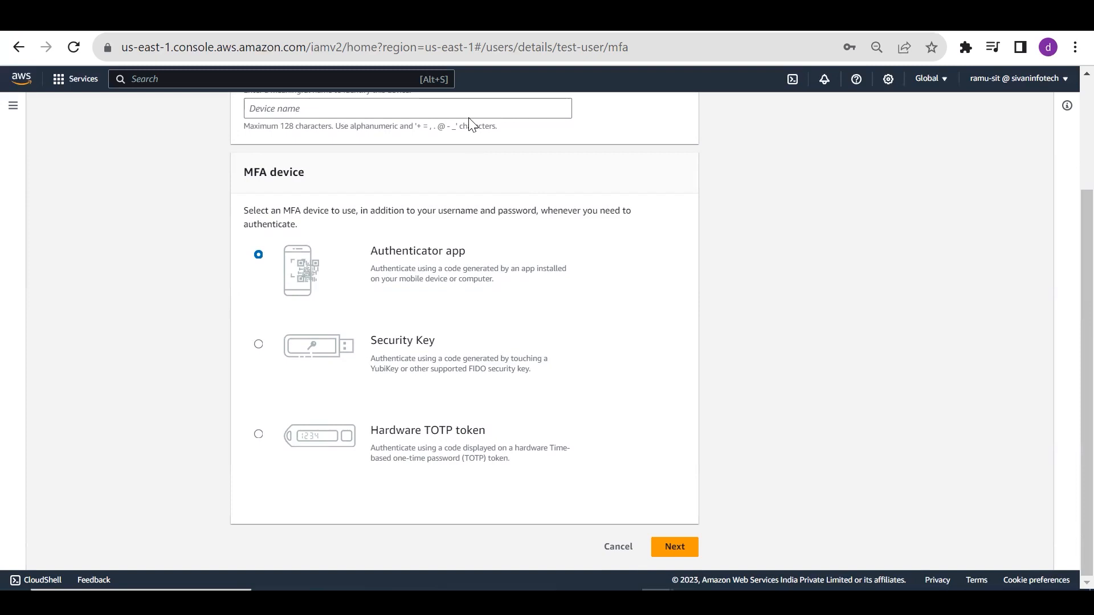
key(ctrl+t)
- Look up the Yubico FIDO U2F security key on Amazon.in, then select Security Key as the MFA device
text(secc)
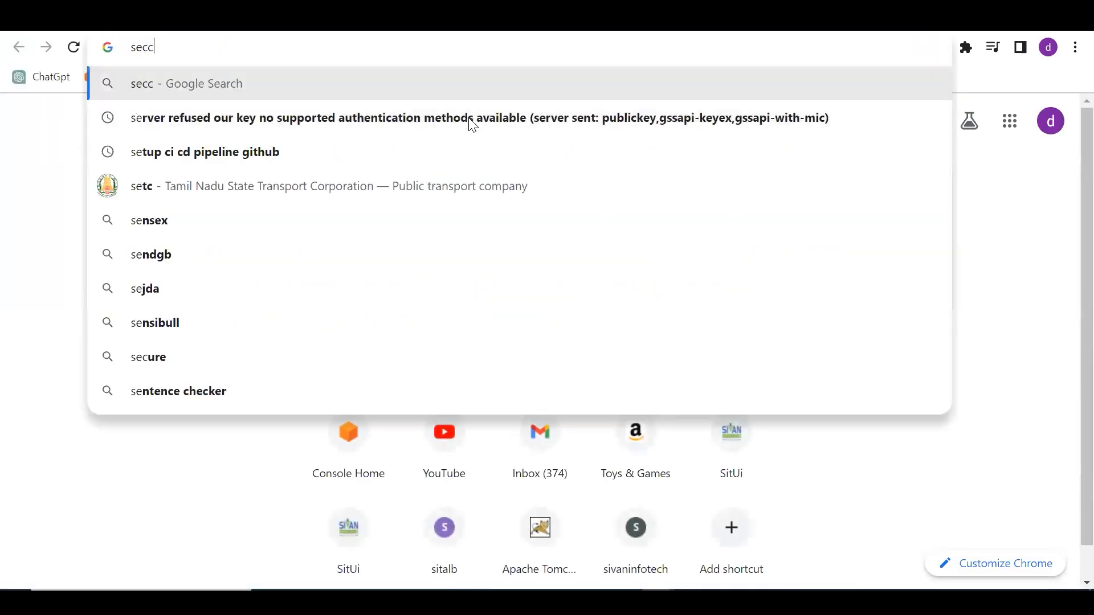
key(BackSpace)
text(urit)
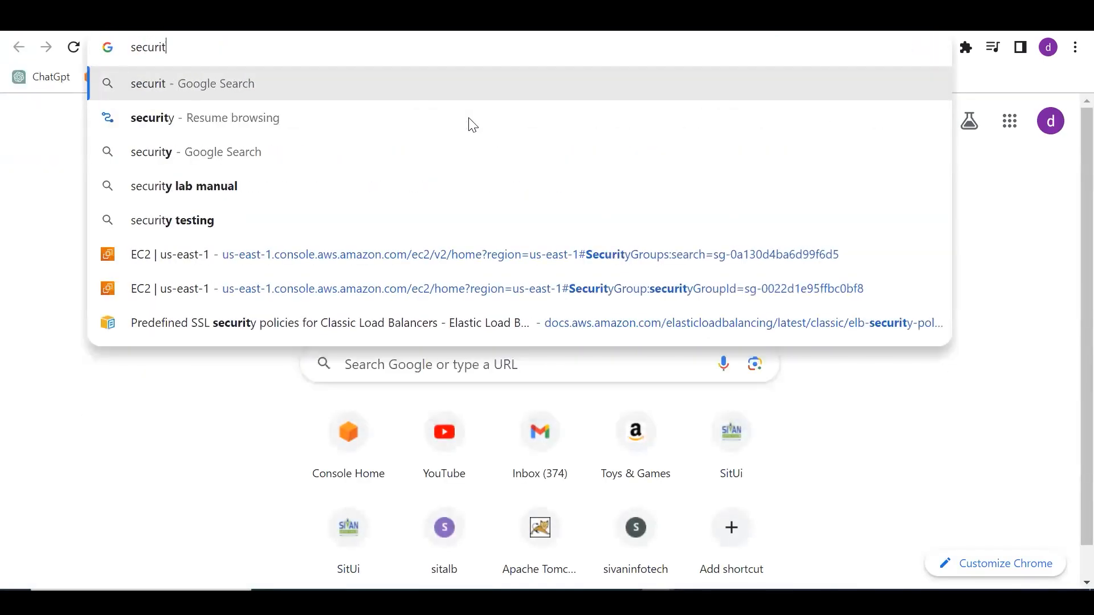
text(y key)
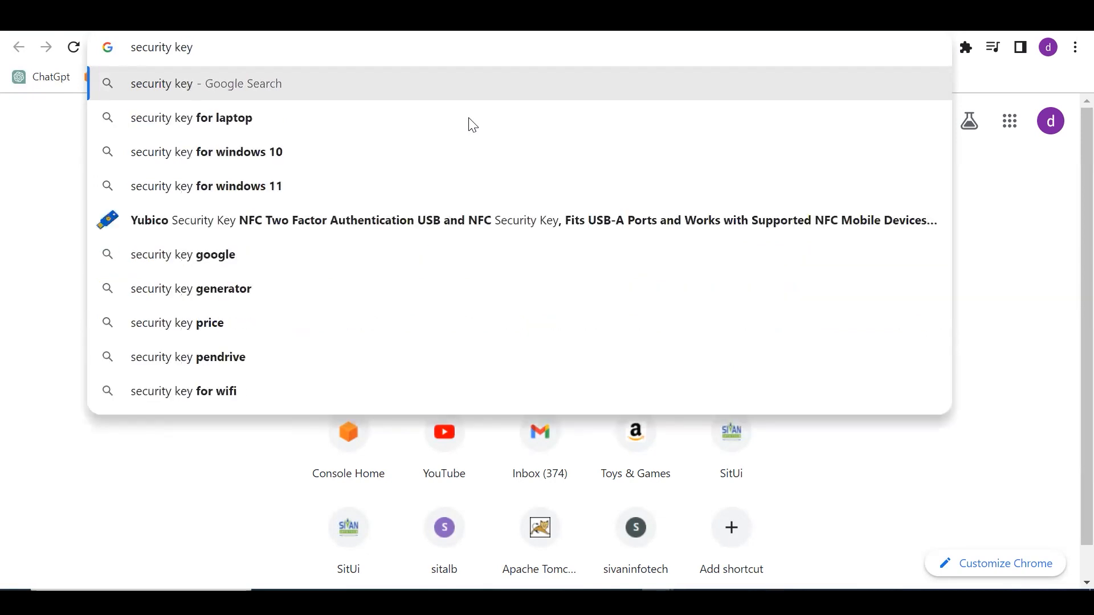
click(471, 119)
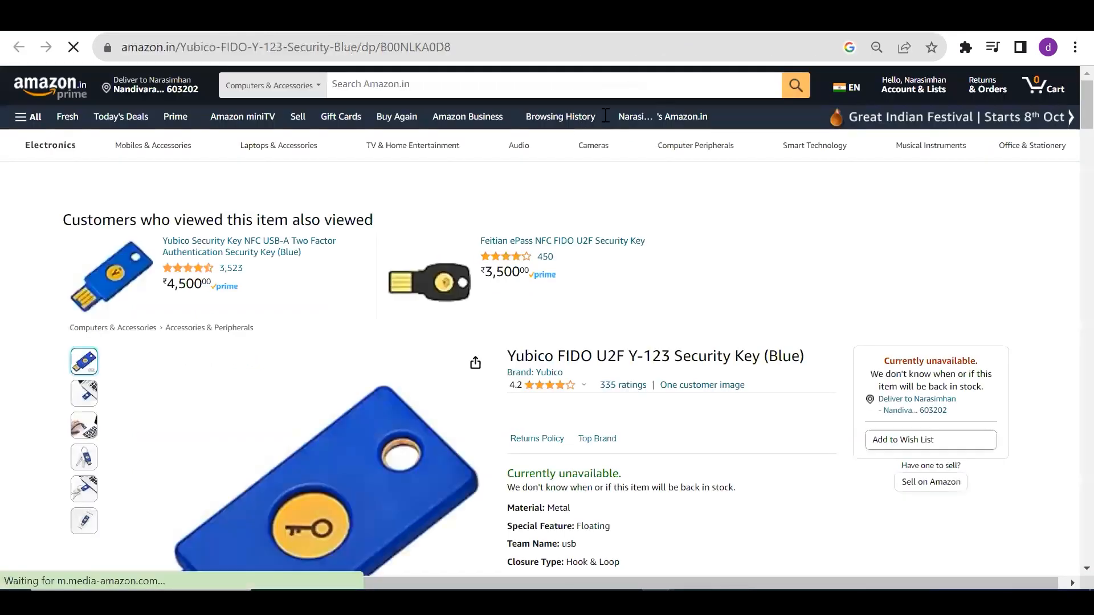
scroll(708, 372, down, 2)
scroll(711, 372, down, 1)
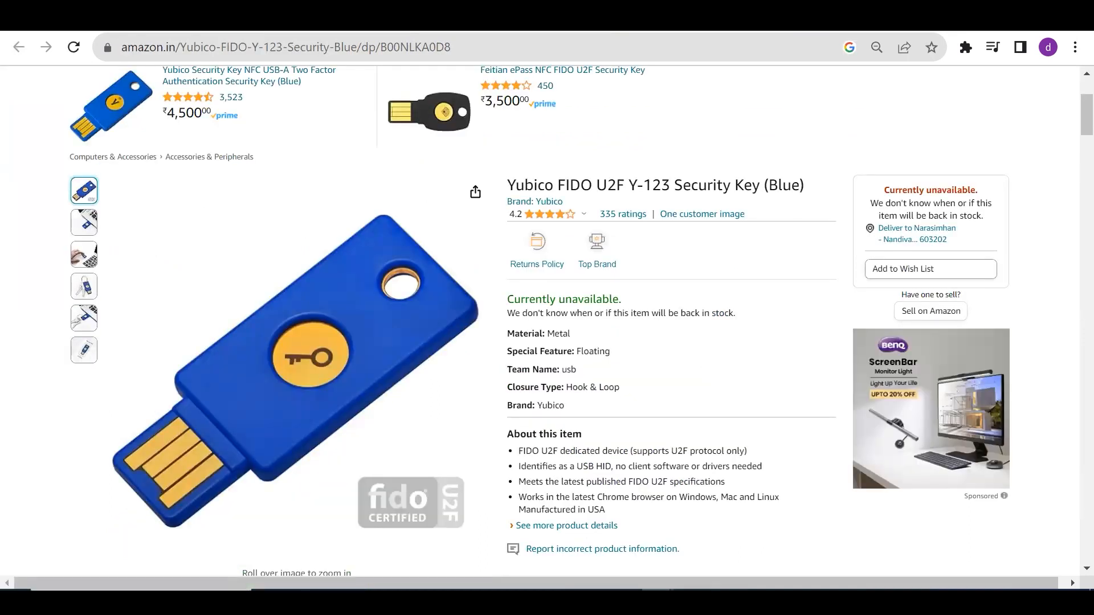
mouse_move(420, 320)
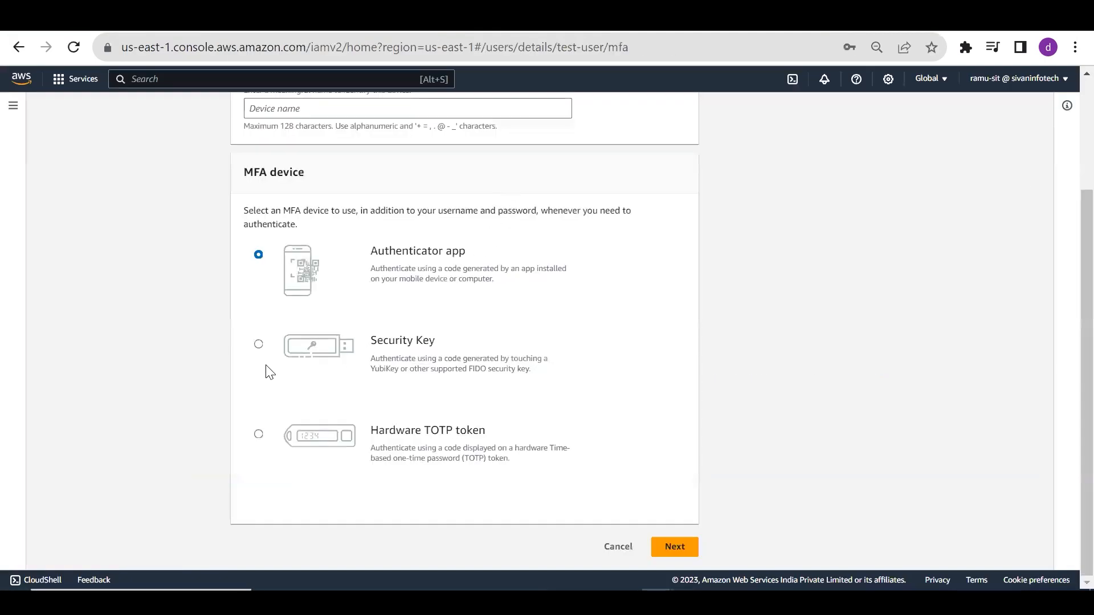
click(259, 344)
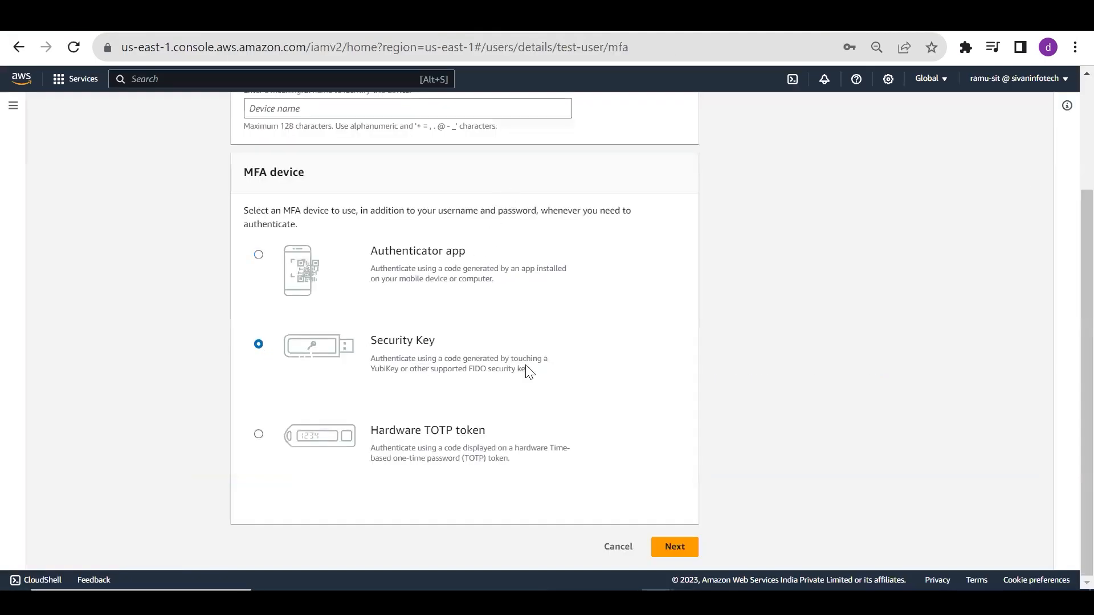
- Name the security key MFA device 'mfa' and submit it for registration
click(680, 545)
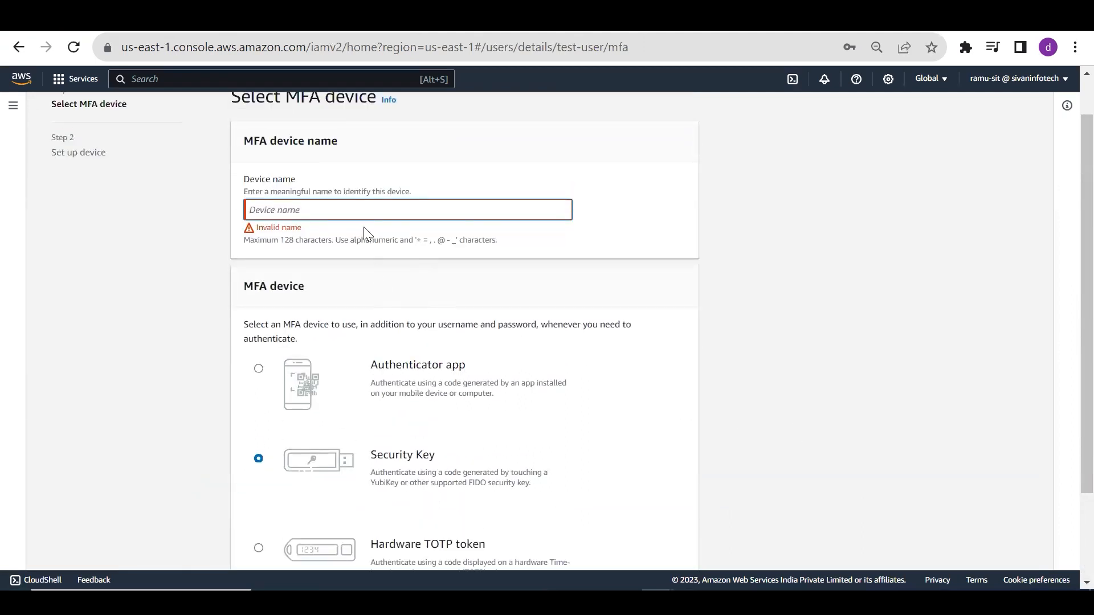
text(mfa)
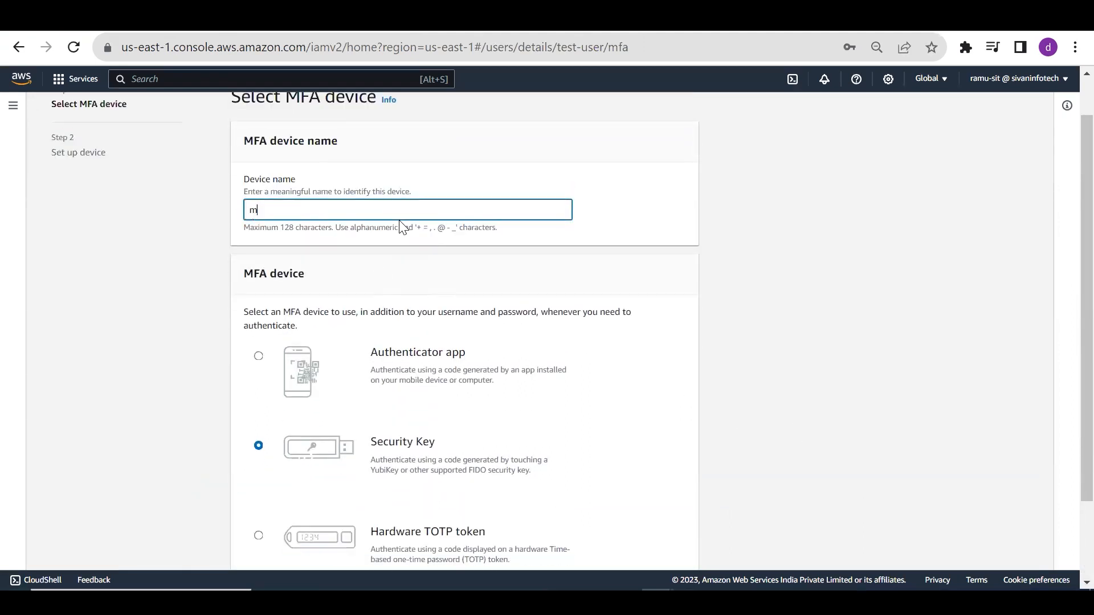
scroll(603, 317, down, 2)
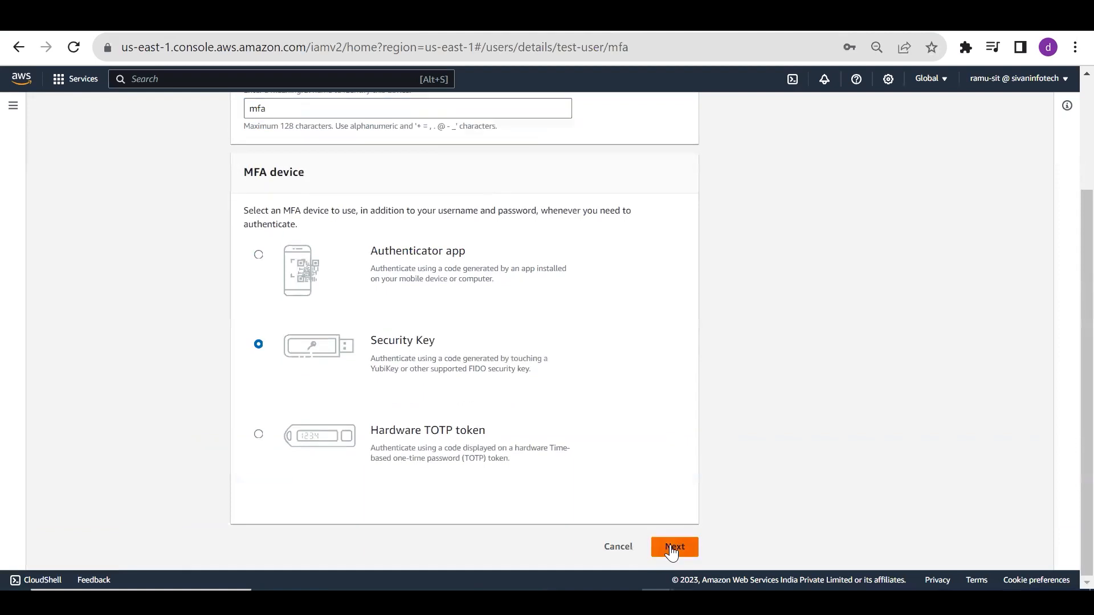
click(674, 544)
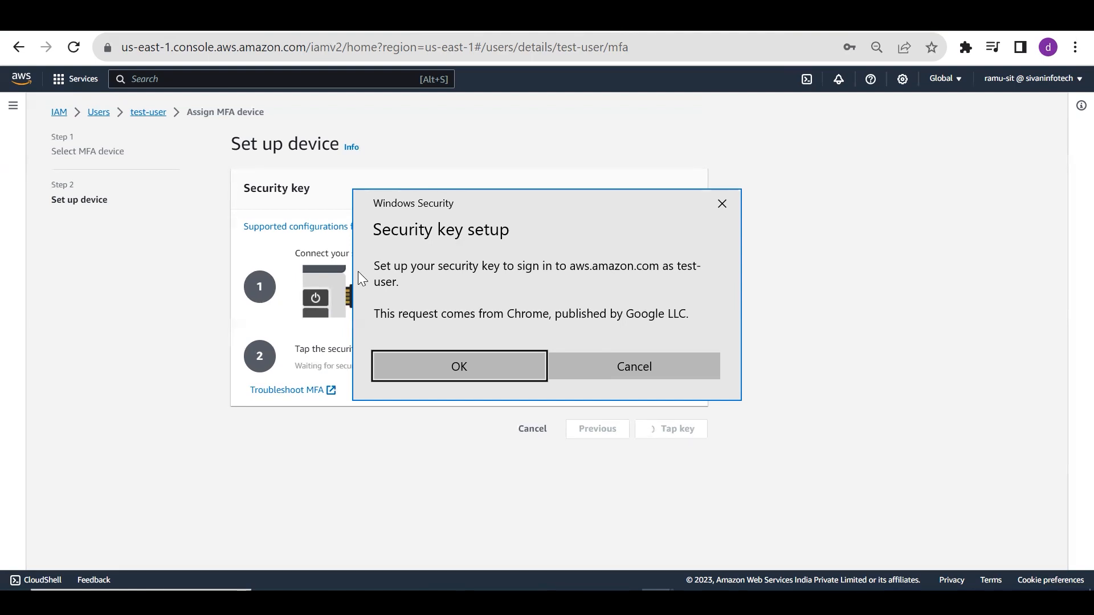
- Cancel the Windows Security and passkey prompts, go back, and pick Hardware TOTP token instead
click(629, 359)
click(692, 361)
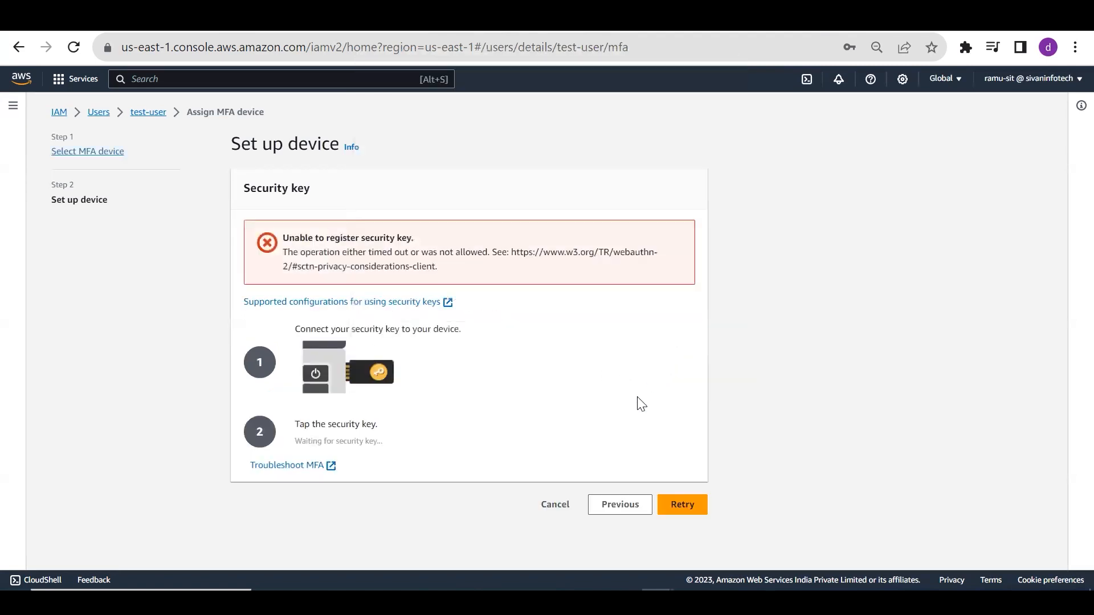
click(619, 506)
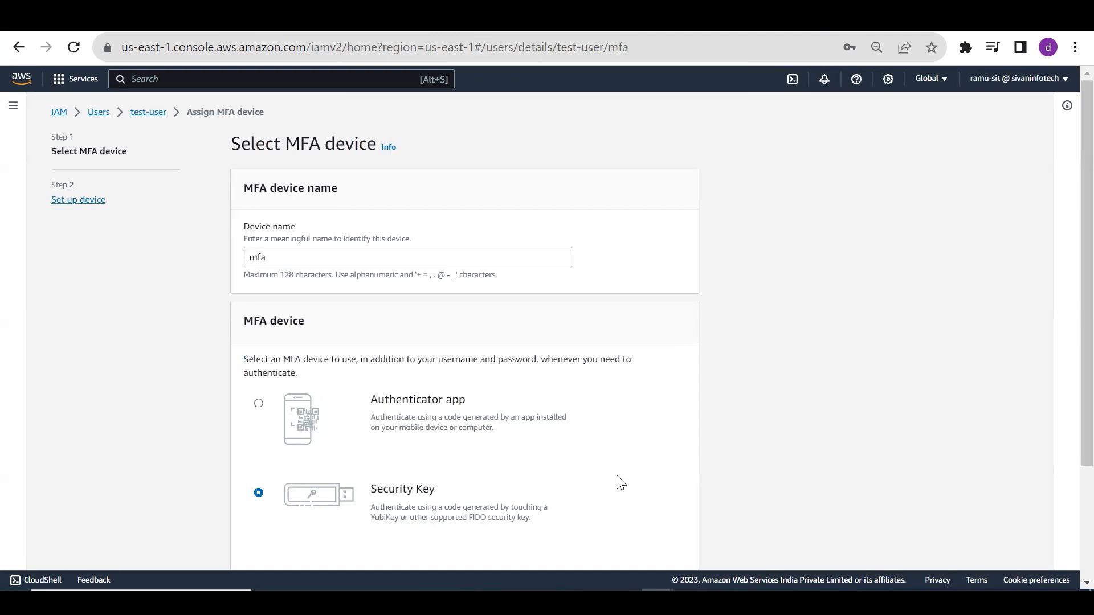
scroll(577, 432, down, 2)
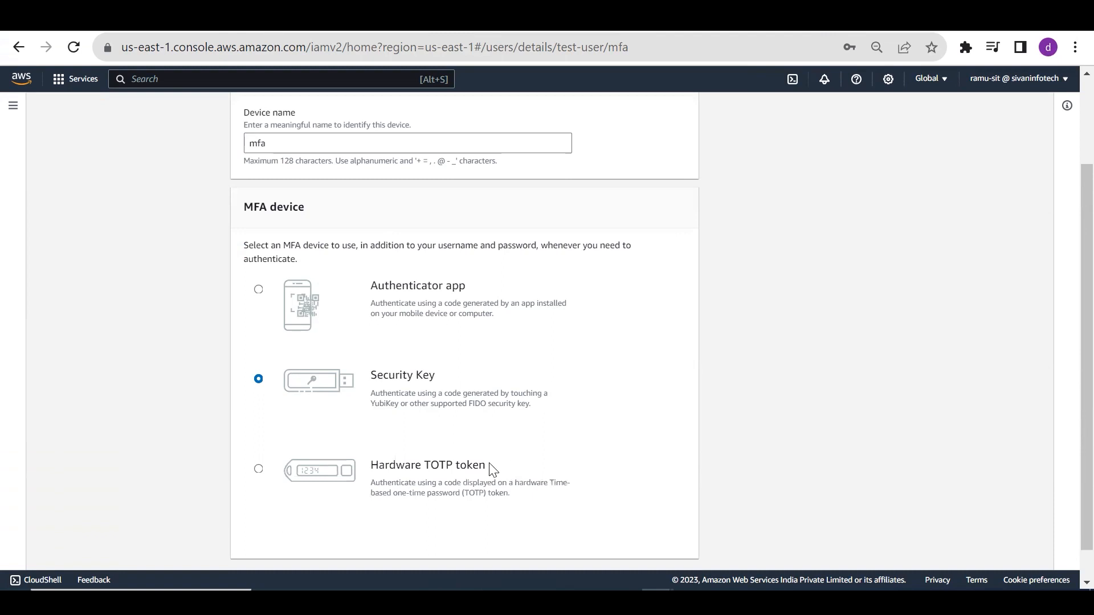
click(261, 469)
- Search Google for 'hardware totp token' in a new tab and open the Protectimus TWO token result
key(ctrl+t)
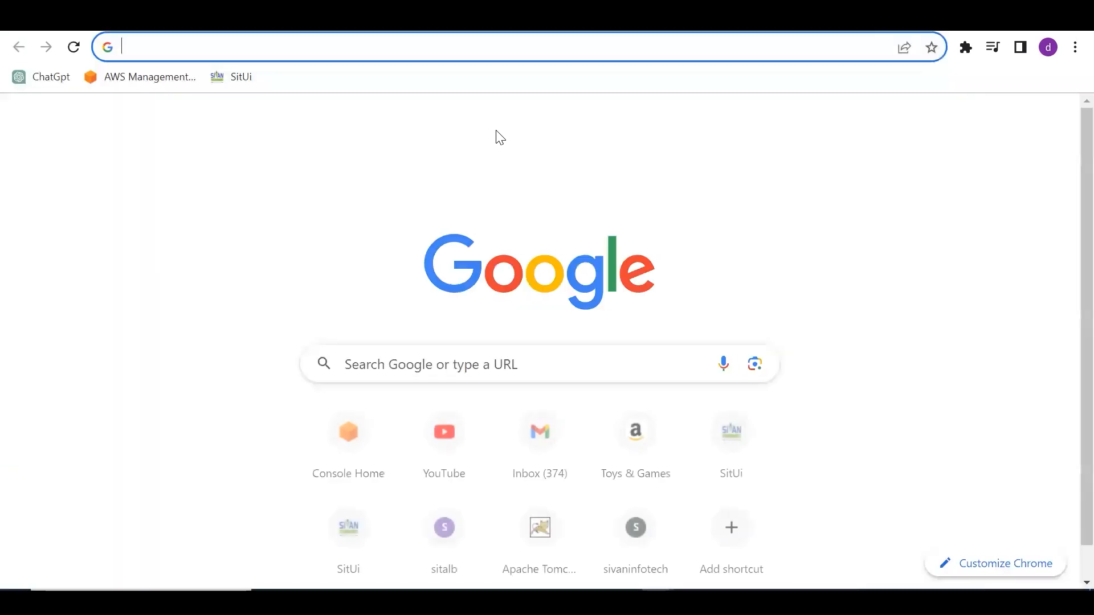
text(harware t)
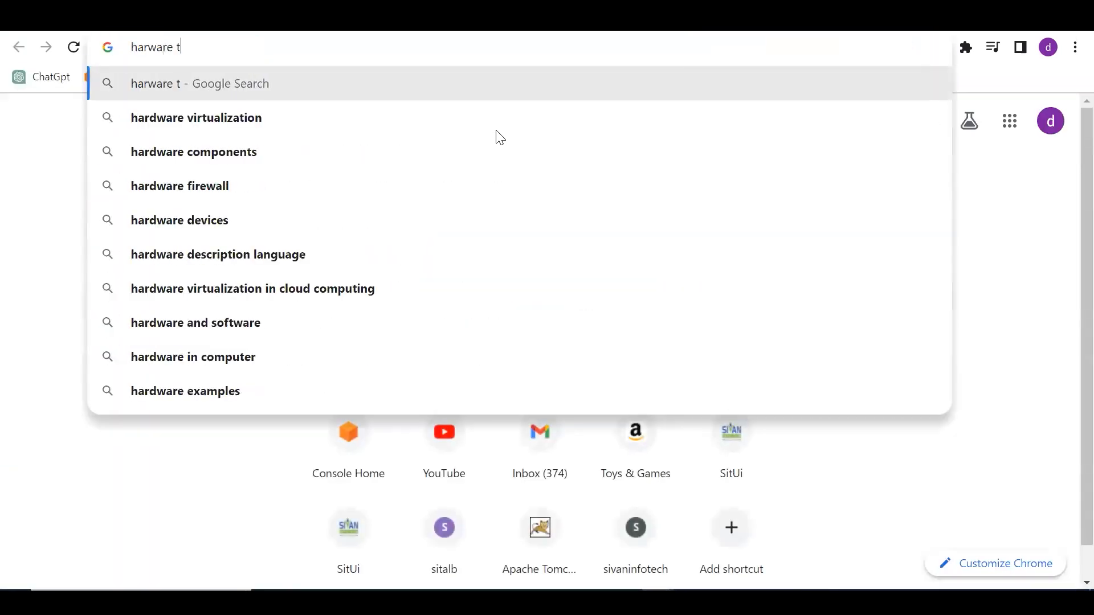
text(otp tol)
key(BackSpace)
text(ken)
key(Return)
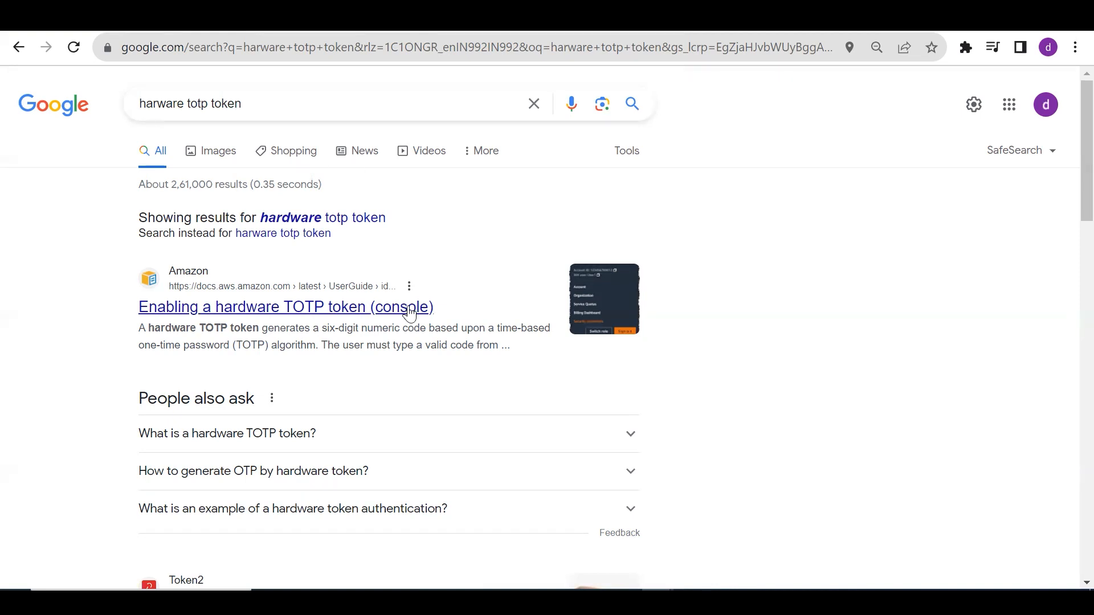
scroll(458, 328, down, 6)
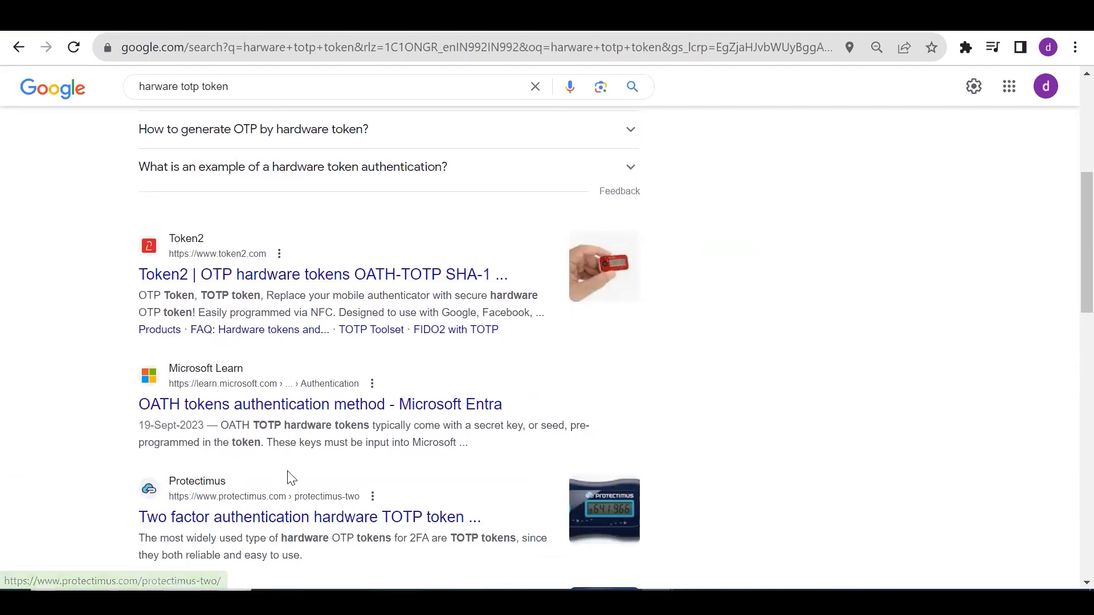
click(393, 519)
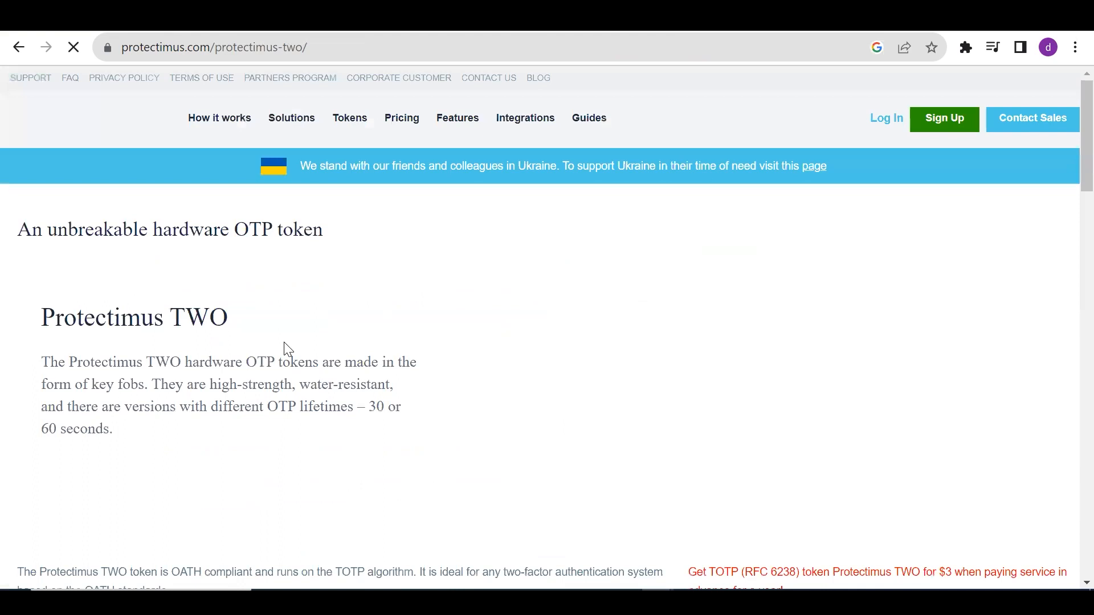
scroll(493, 361, down, 5)
scroll(586, 376, up, 5)
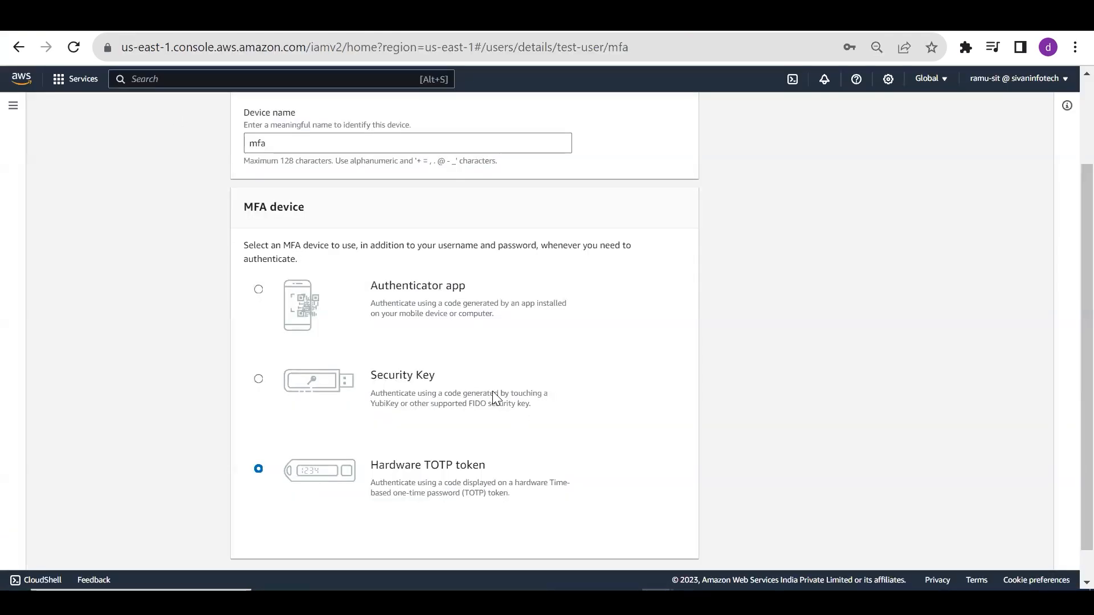
- Choose Authenticator app as test-user's MFA device type and continue to the Set up device step
click(259, 289)
scroll(678, 439, down, 1)
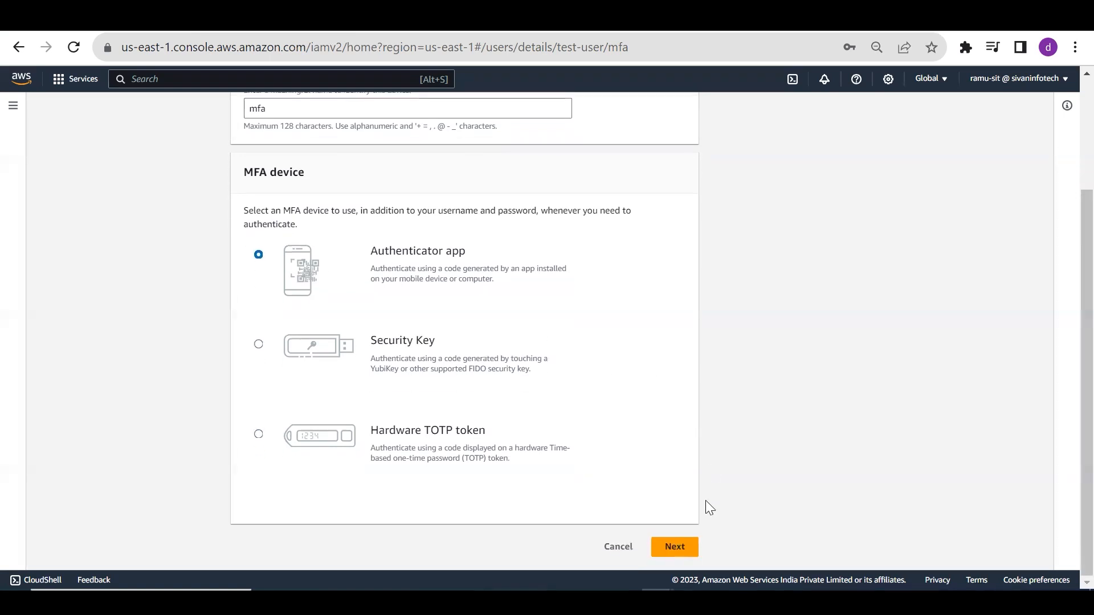
click(678, 547)
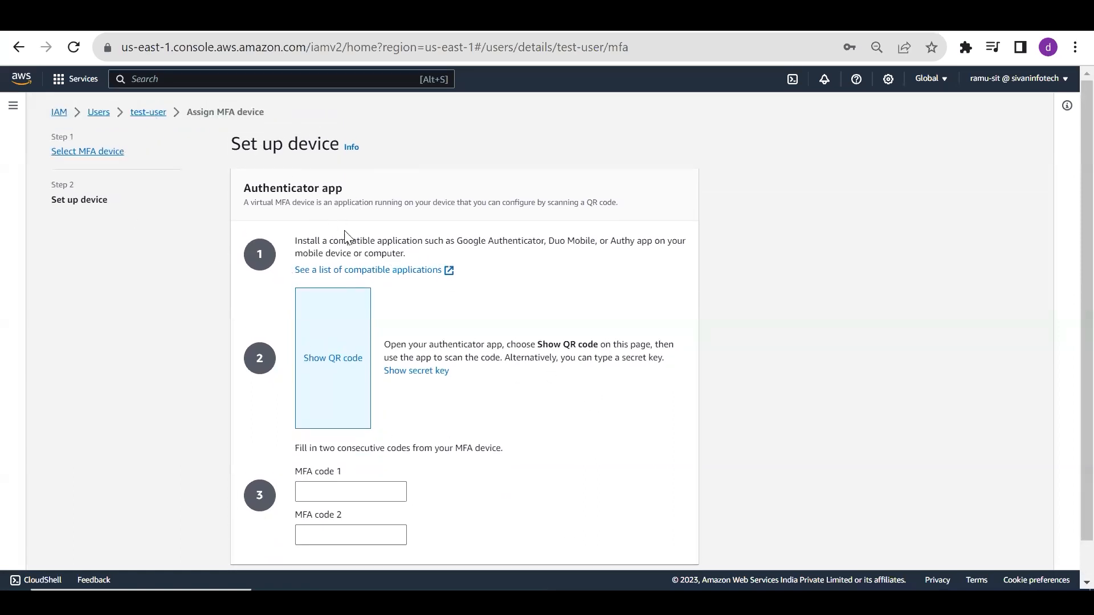
- Highlight the authenticator app setup instructions, then show the QR code in step 2
scroll(591, 263, down, 1)
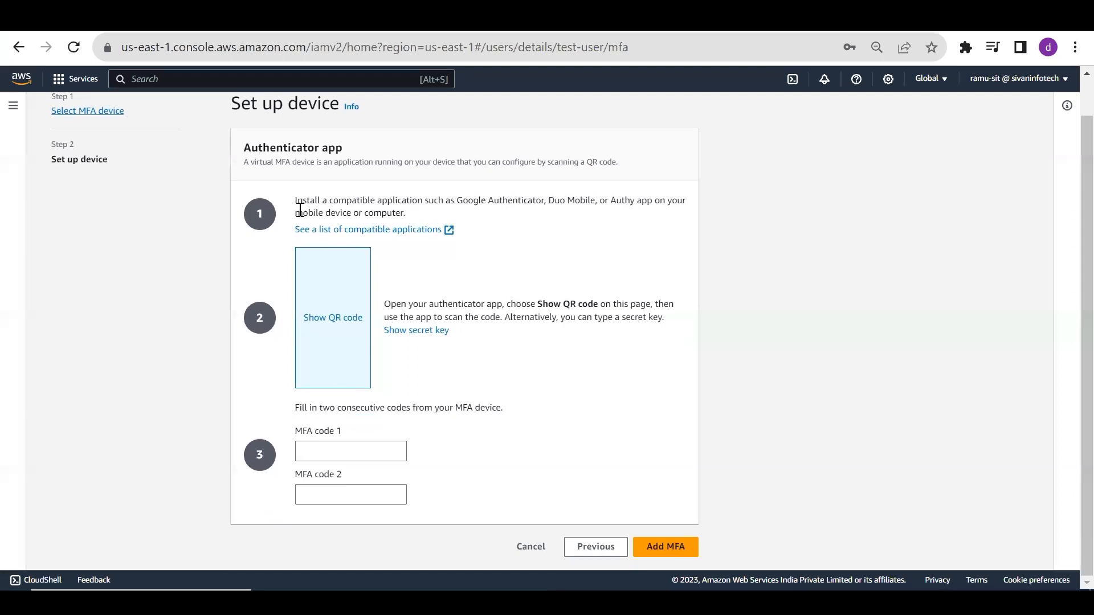
drag(292, 207, 407, 211)
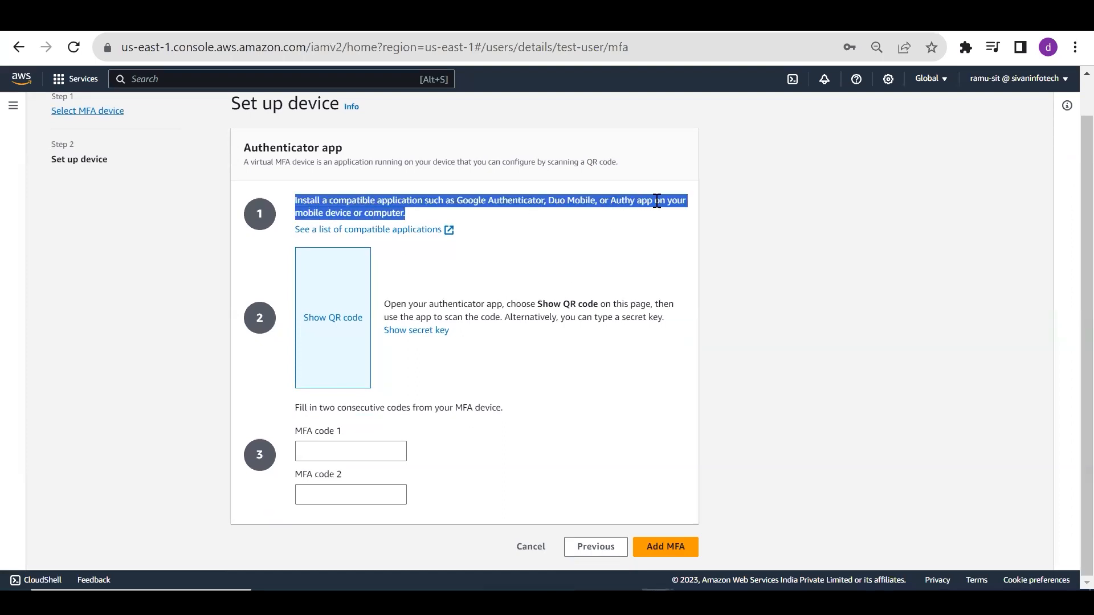
click(454, 219)
drag(458, 200, 546, 200)
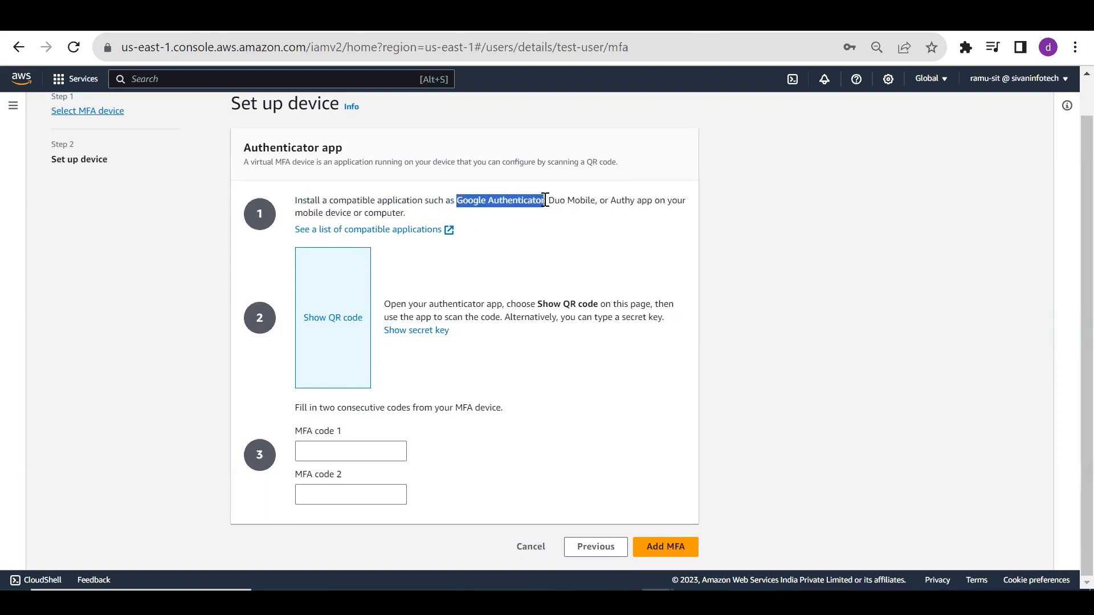
click(523, 230)
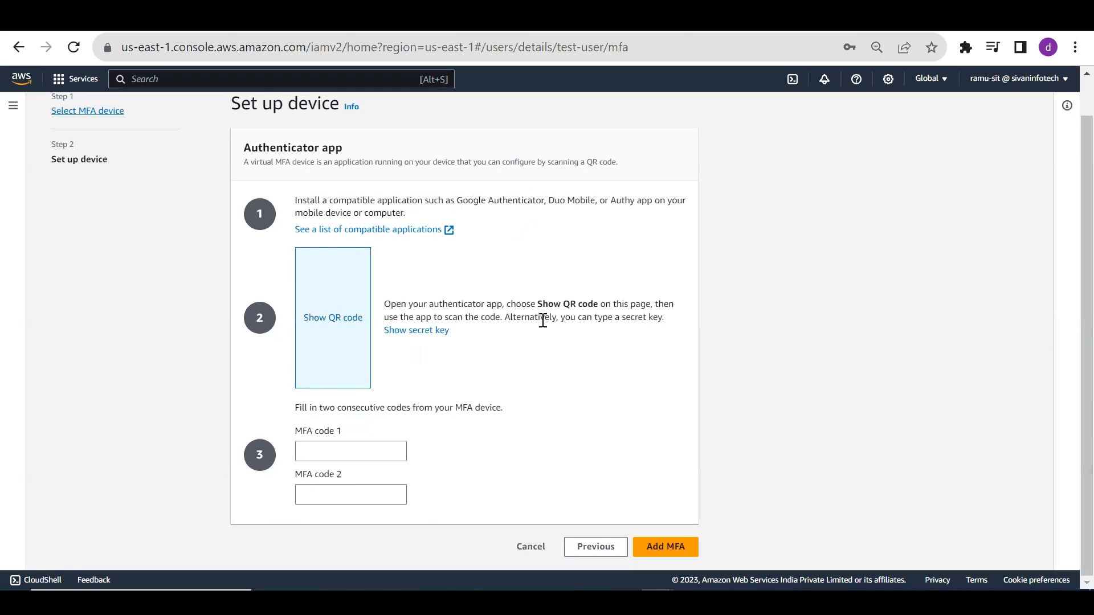
drag(385, 303, 611, 315)
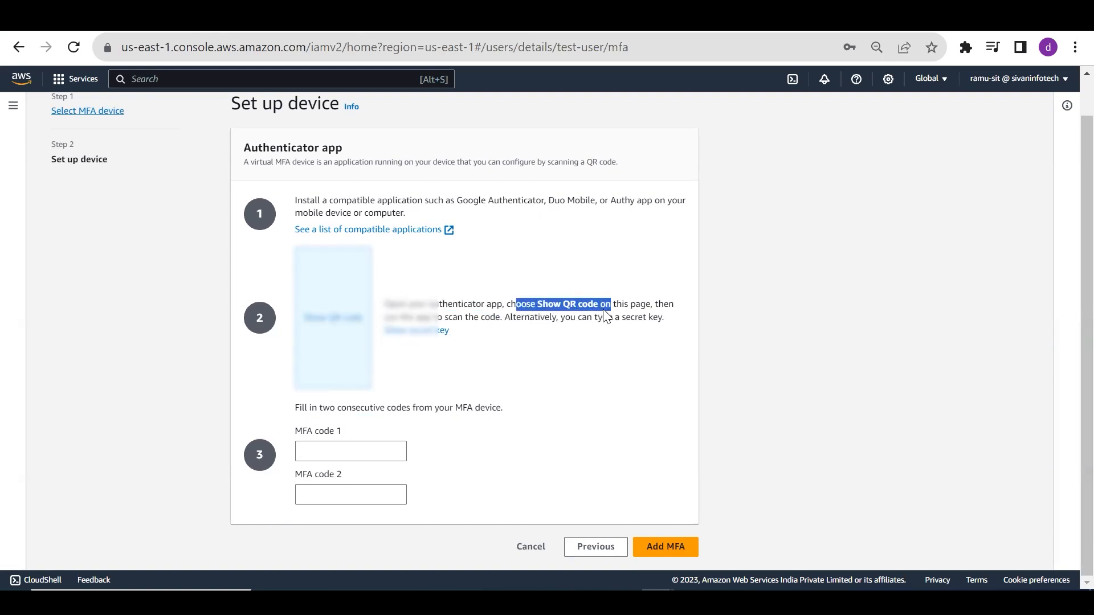
click(345, 333)
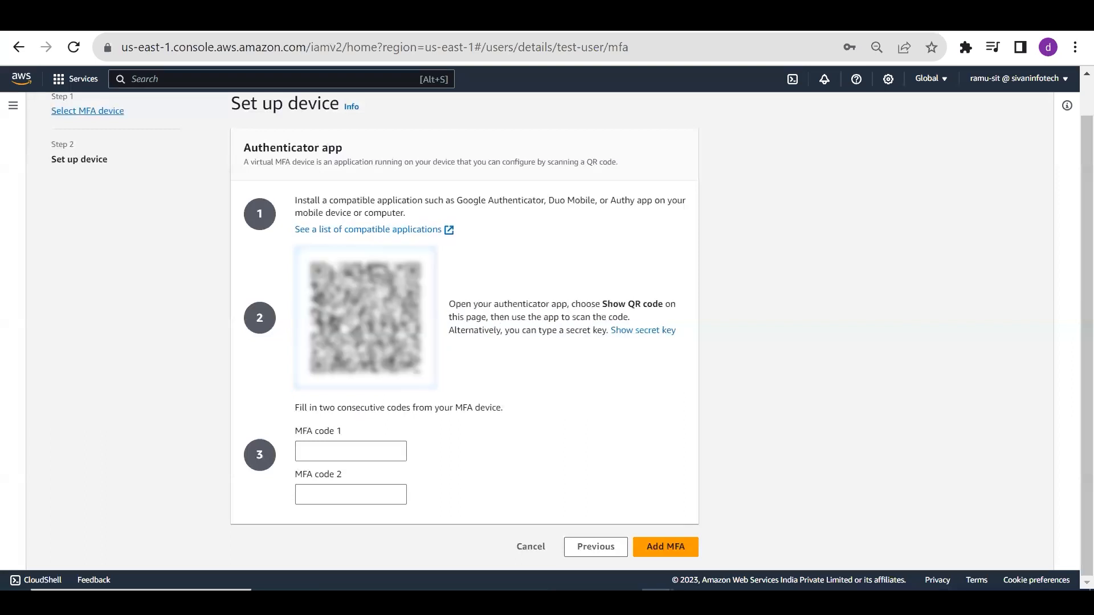
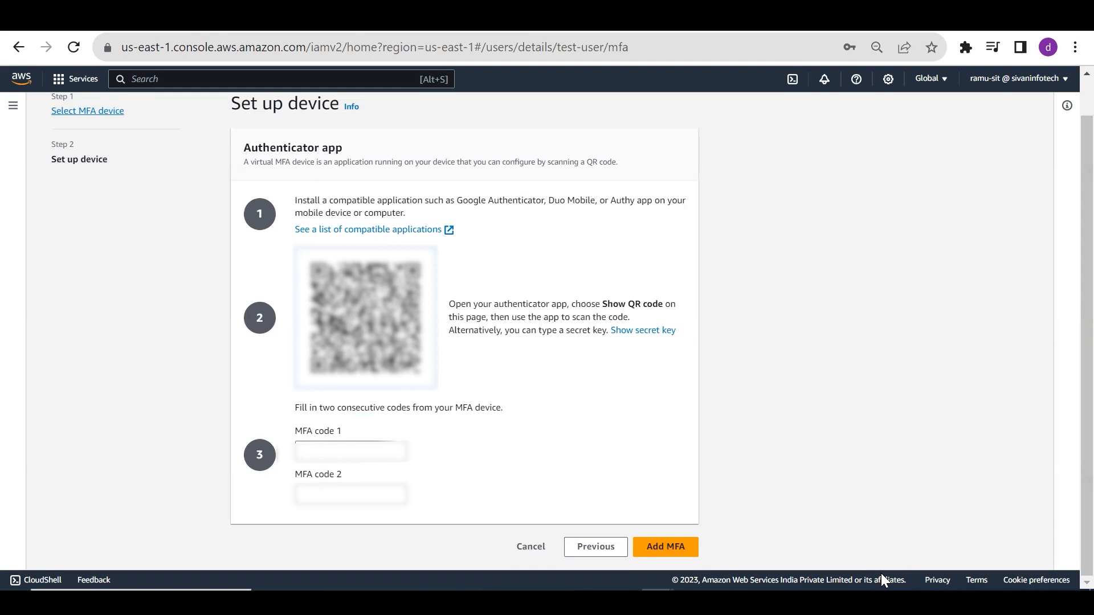
- Enter two consecutive authenticator-app codes and add the virtual MFA device to test-user
click(352, 453)
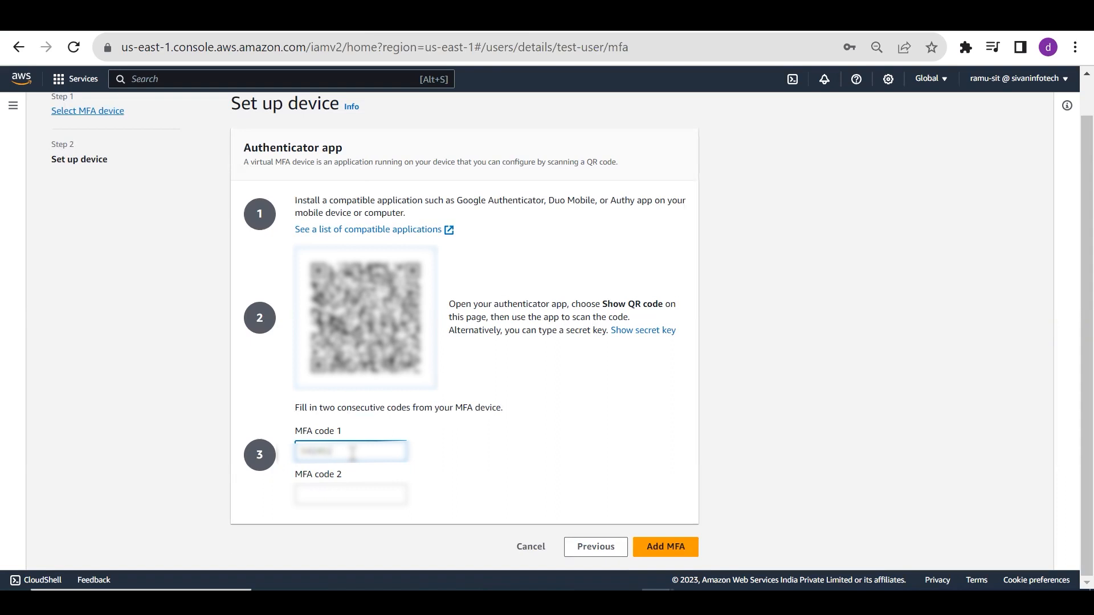
click(335, 494)
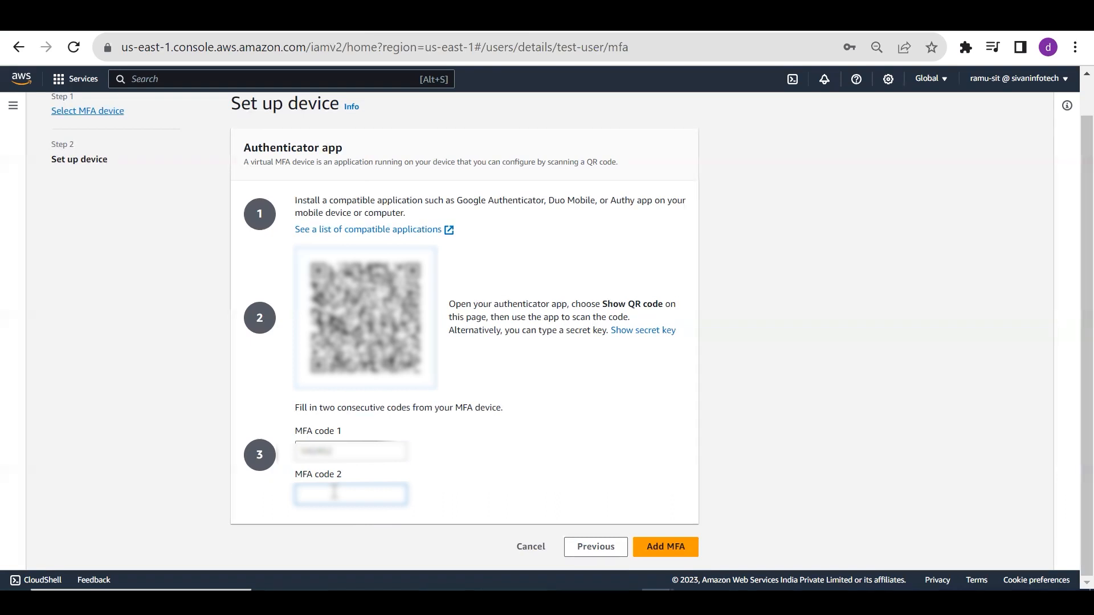
click(682, 551)
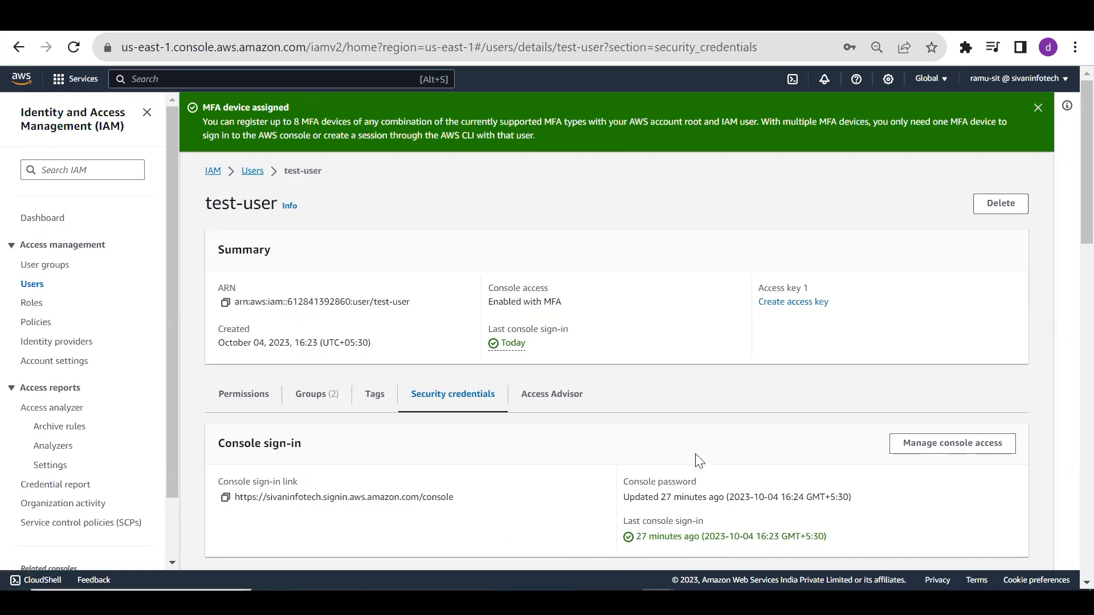
- Check the Virtual device in test-user's MFA table, then switch to the test-user console window
scroll(696, 457, down, 5)
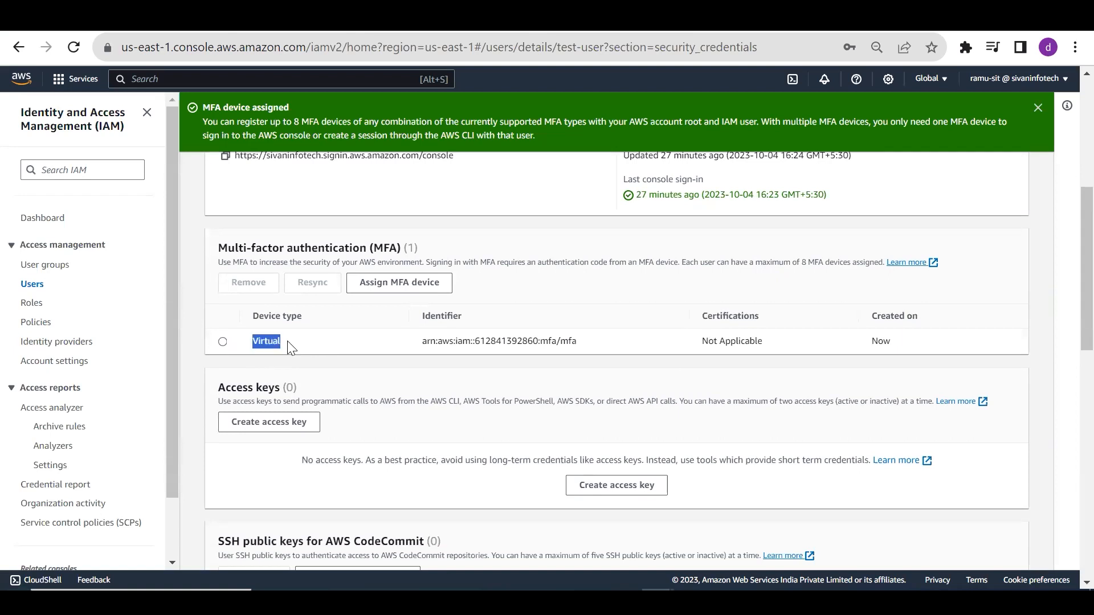
click(333, 341)
scroll(672, 349, down, 3)
scroll(684, 354, up, 3)
key(alt+Tab)
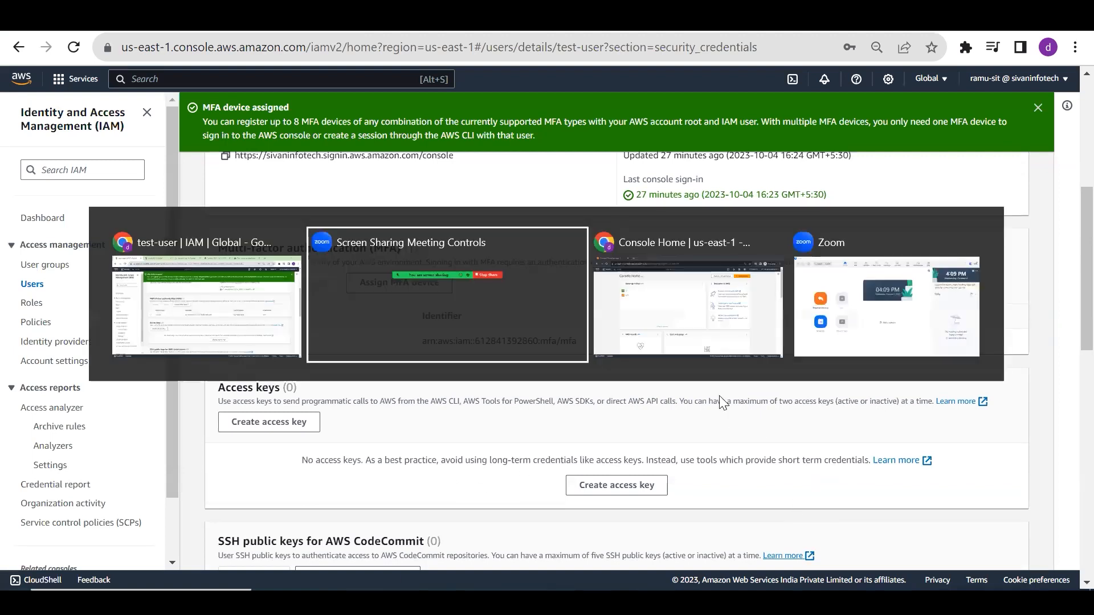
click(715, 306)
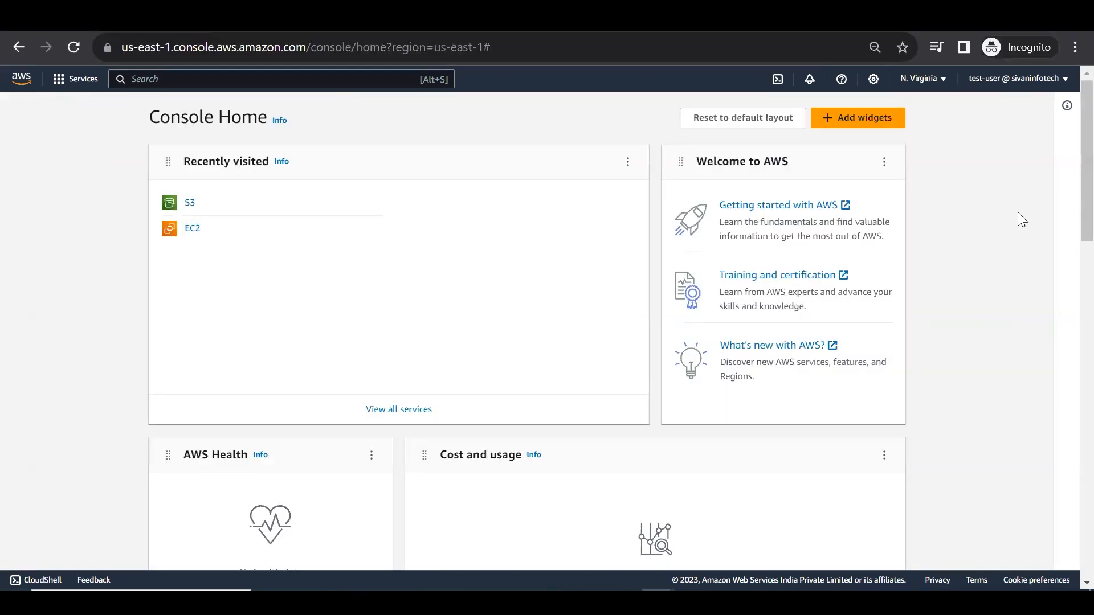
- As test-user, view the EC2 dashboard and then EC2 Global View
click(193, 229)
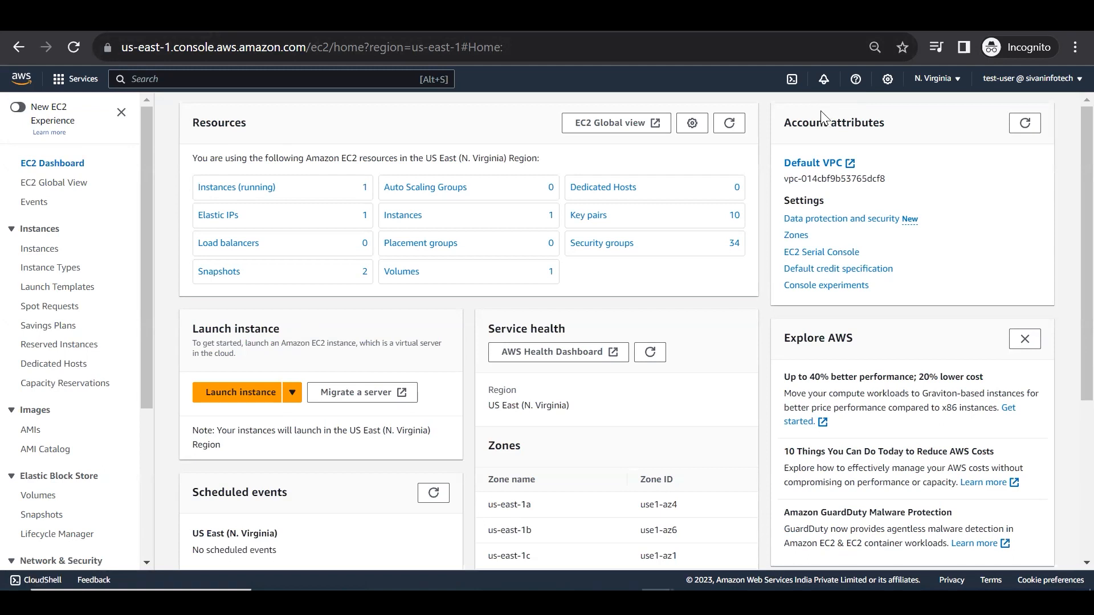
click(1033, 80)
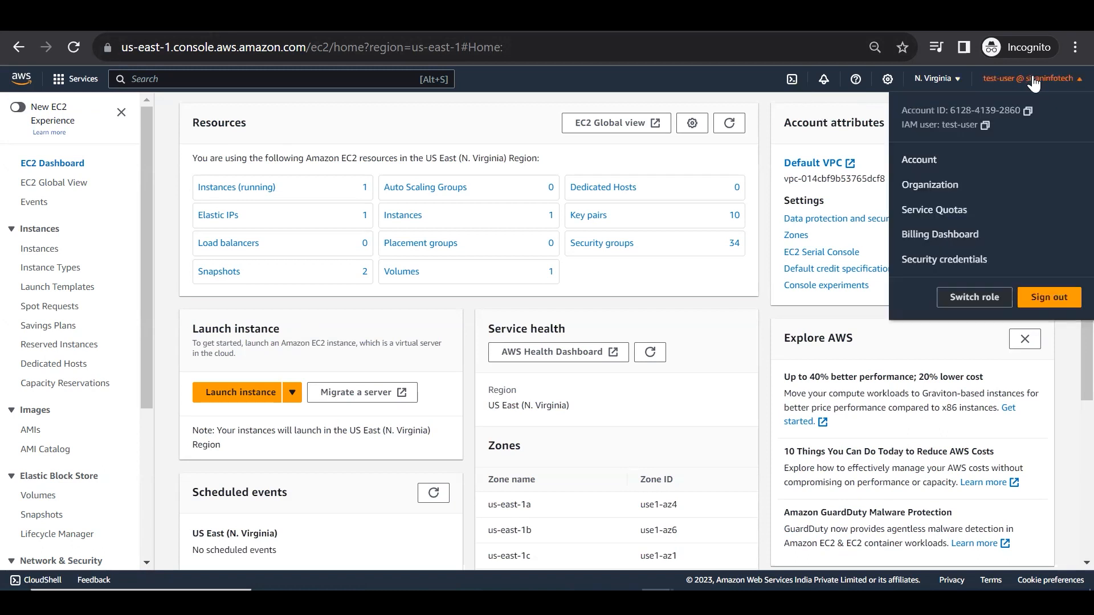
click(61, 186)
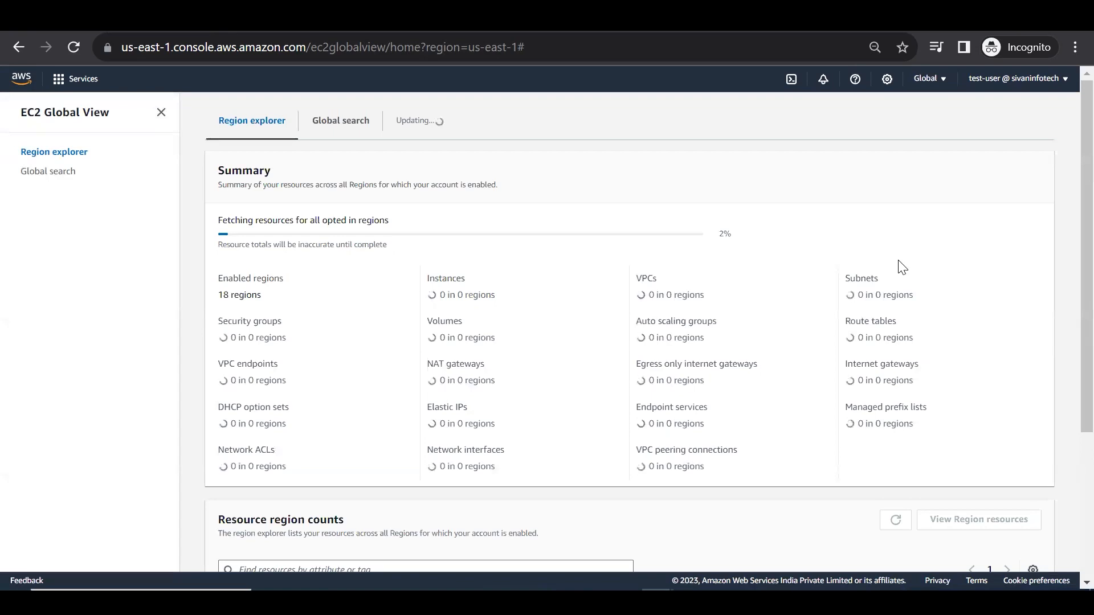
- Sign test-user out of the console from the account menu
click(1063, 78)
click(1044, 291)
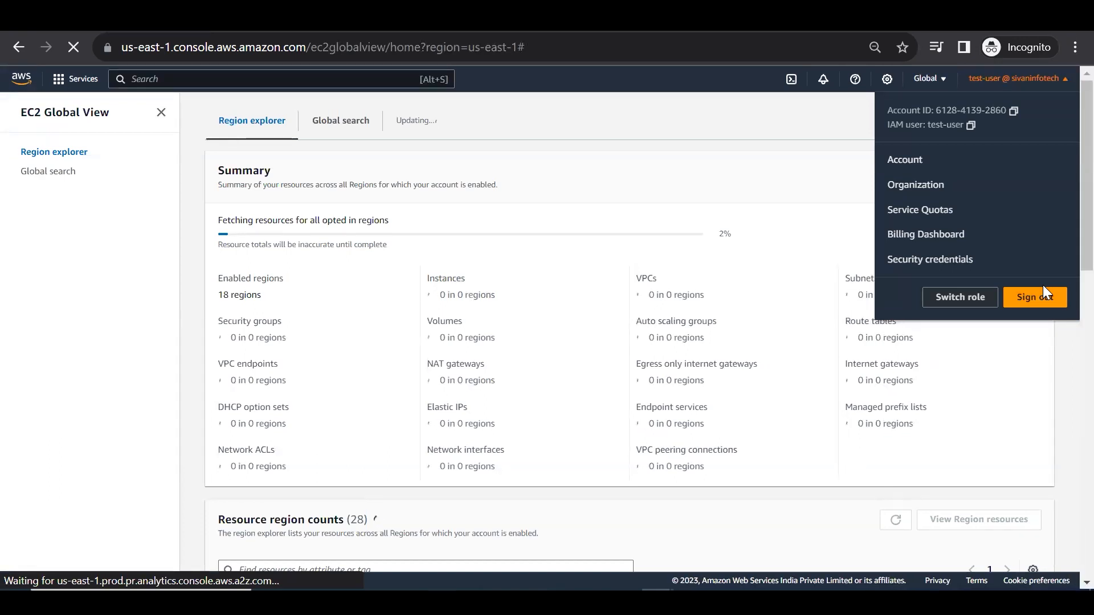
click(1020, 494)
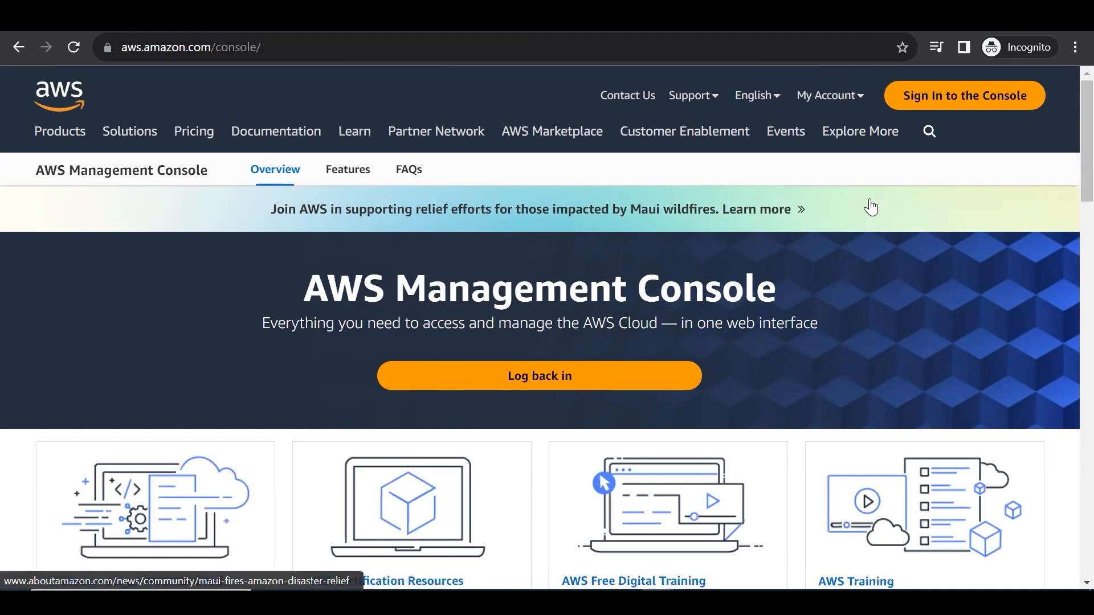
- Log back in and fill the account alias field with the saved alias
click(586, 367)
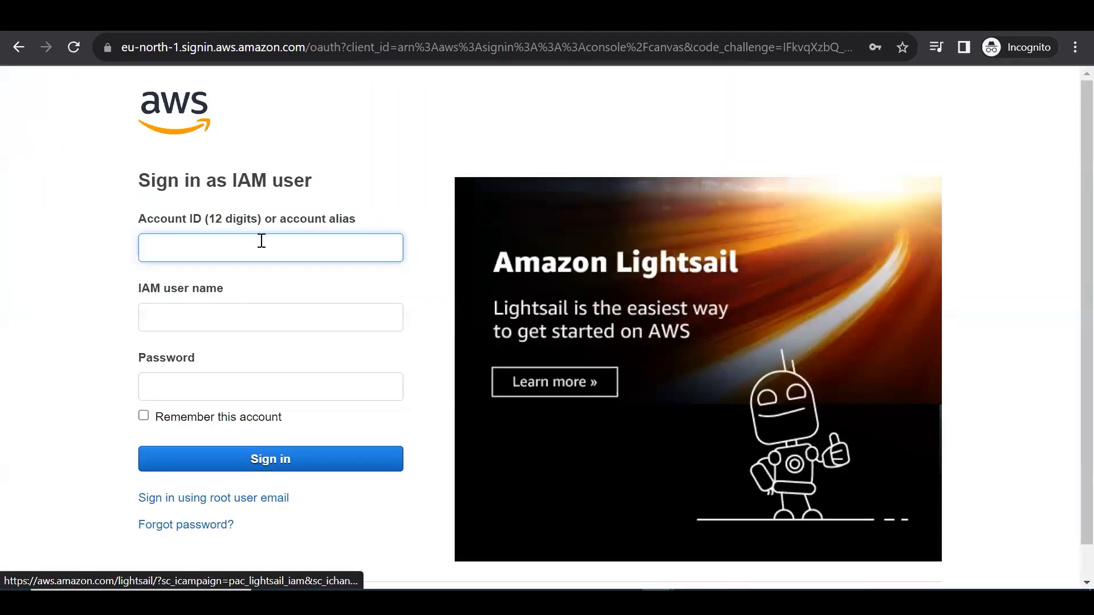
click(273, 248)
click(263, 289)
click(261, 315)
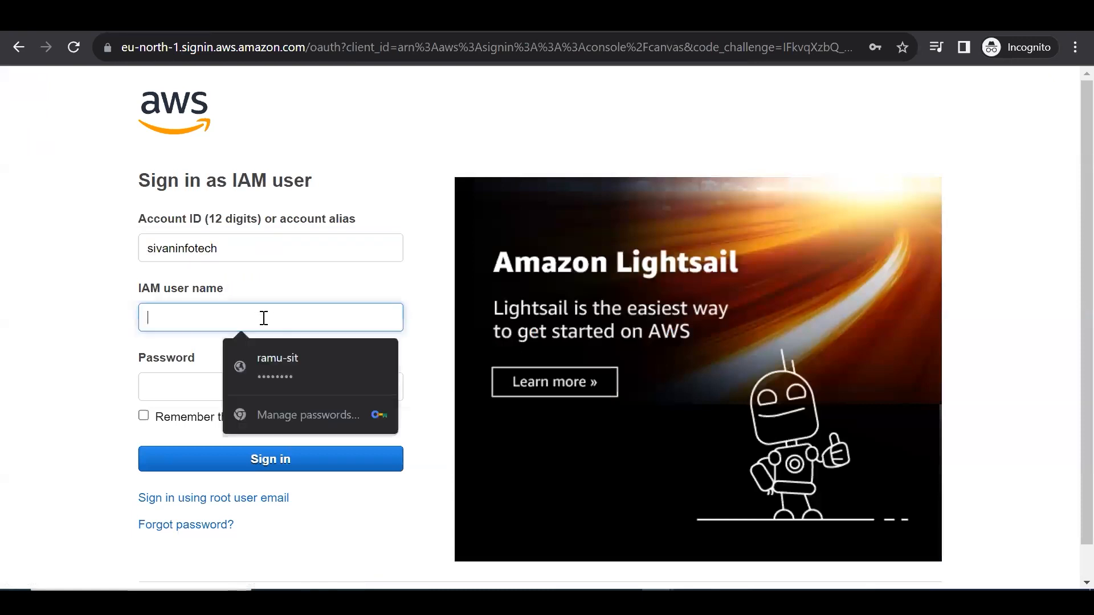
click(354, 276)
click(283, 251)
drag(283, 251, 110, 264)
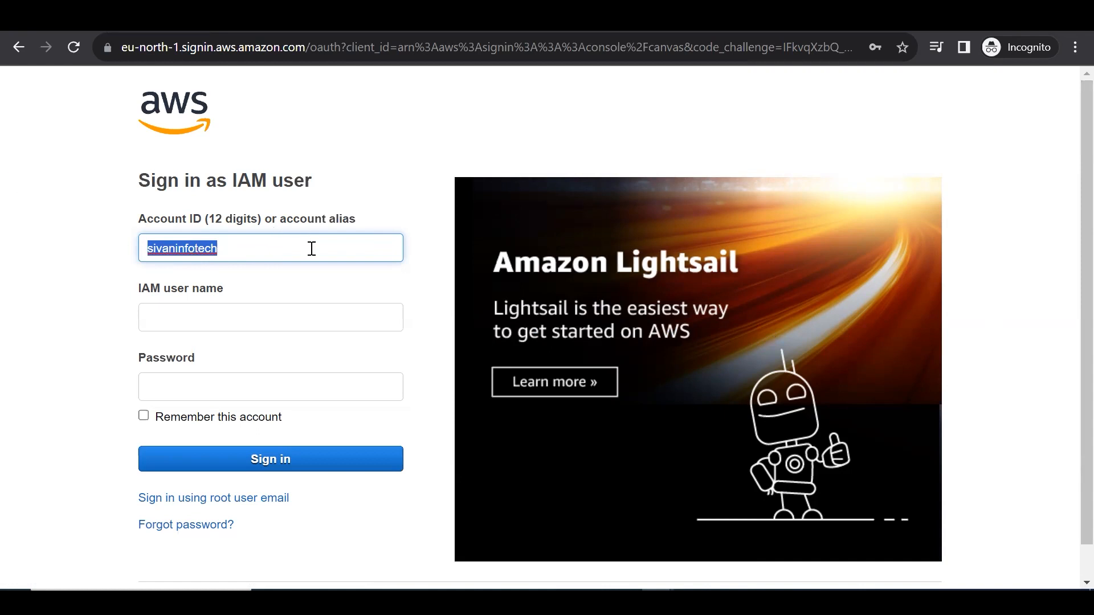
- Enter IAM user name test-user and its password, then submit the sign-in form
click(189, 318)
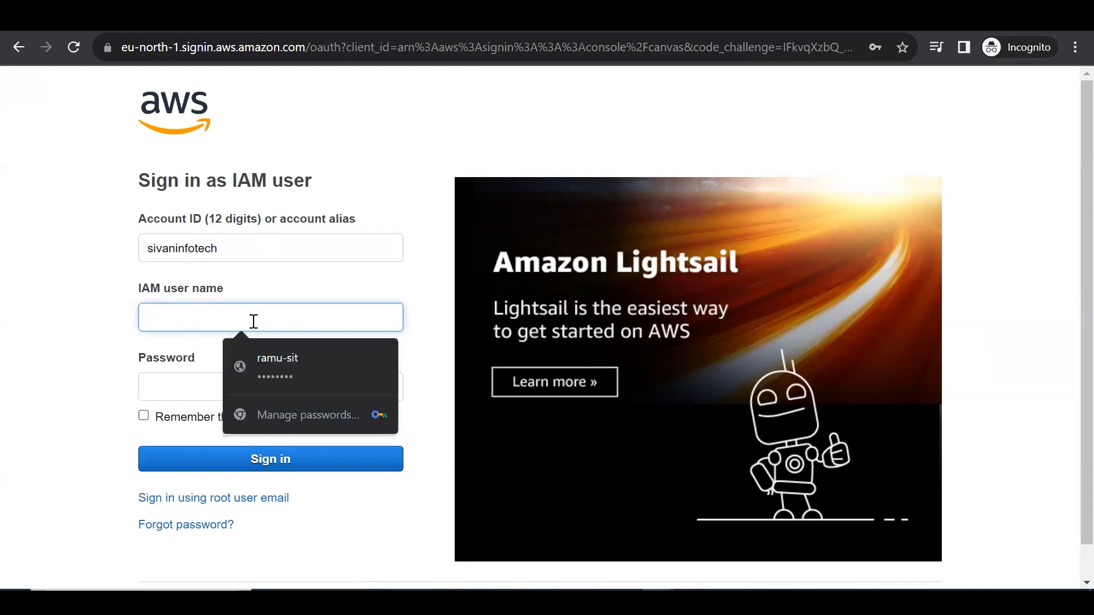
text(test-user)
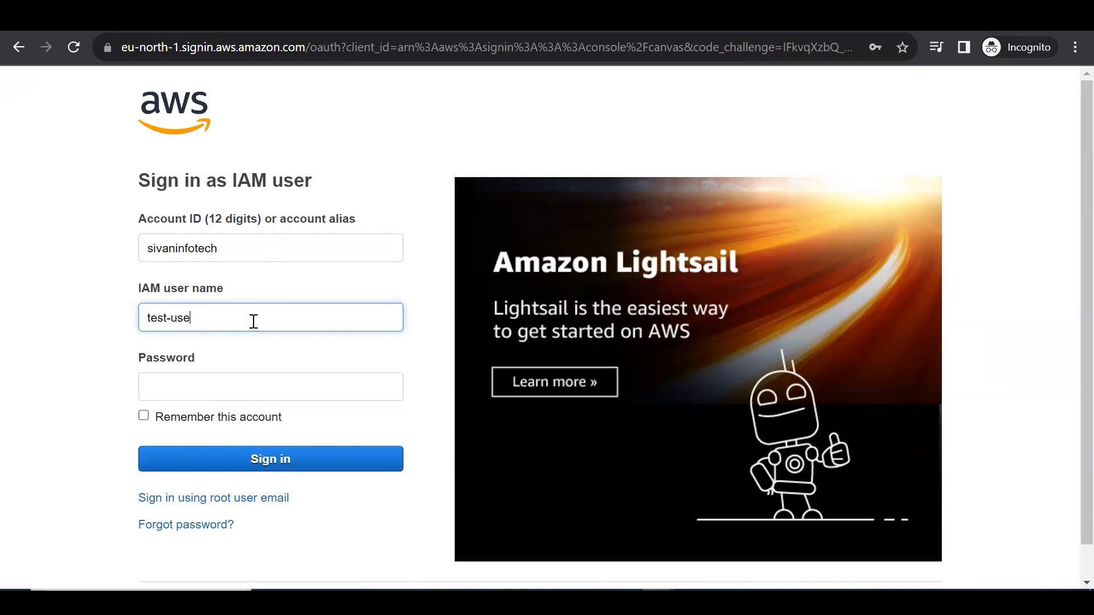
key(Tab)
text(********)
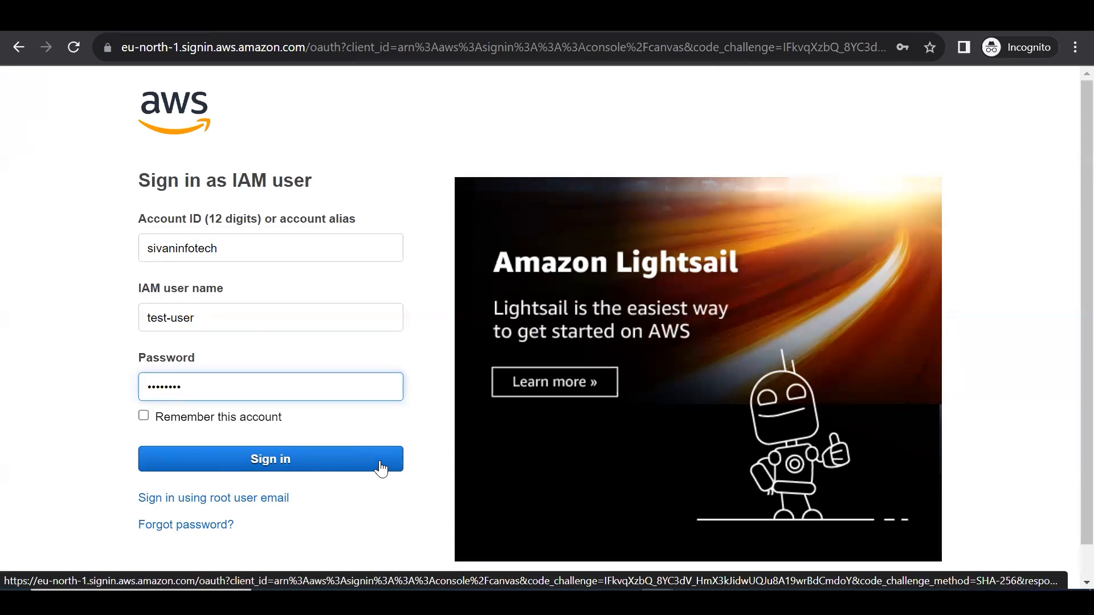
click(358, 463)
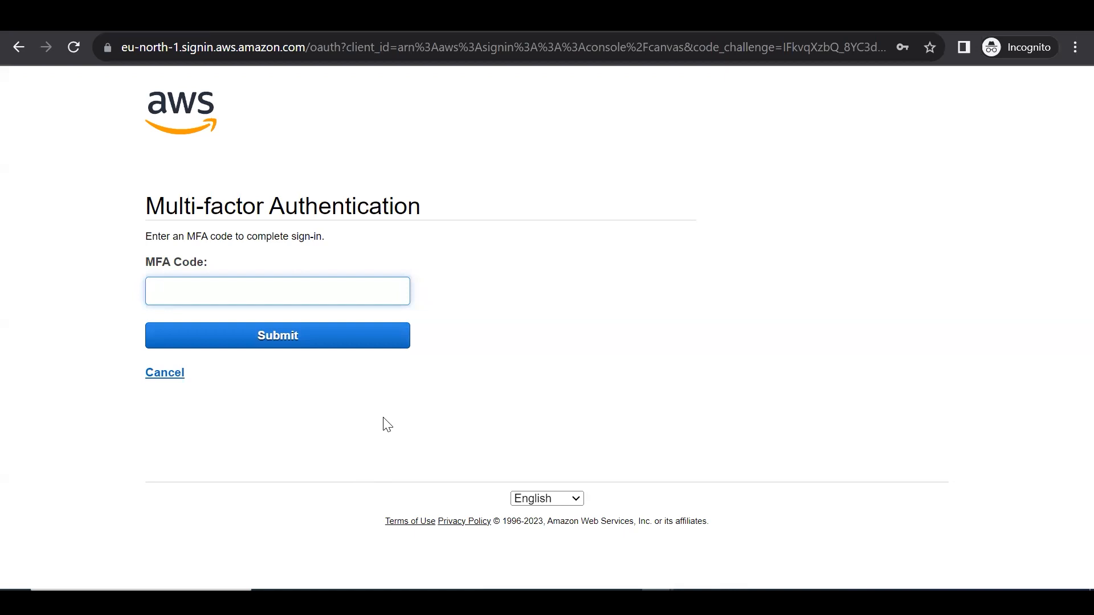
- Submit an MFA code, and after the error re-enter test-user's password and sign in again
click(365, 334)
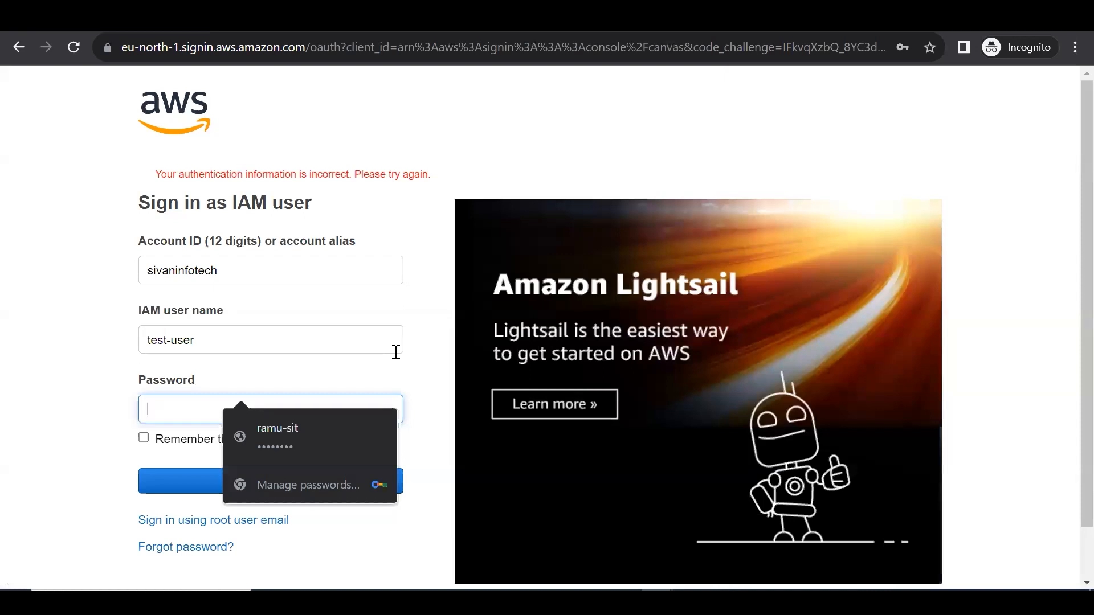
text(•••••••••)
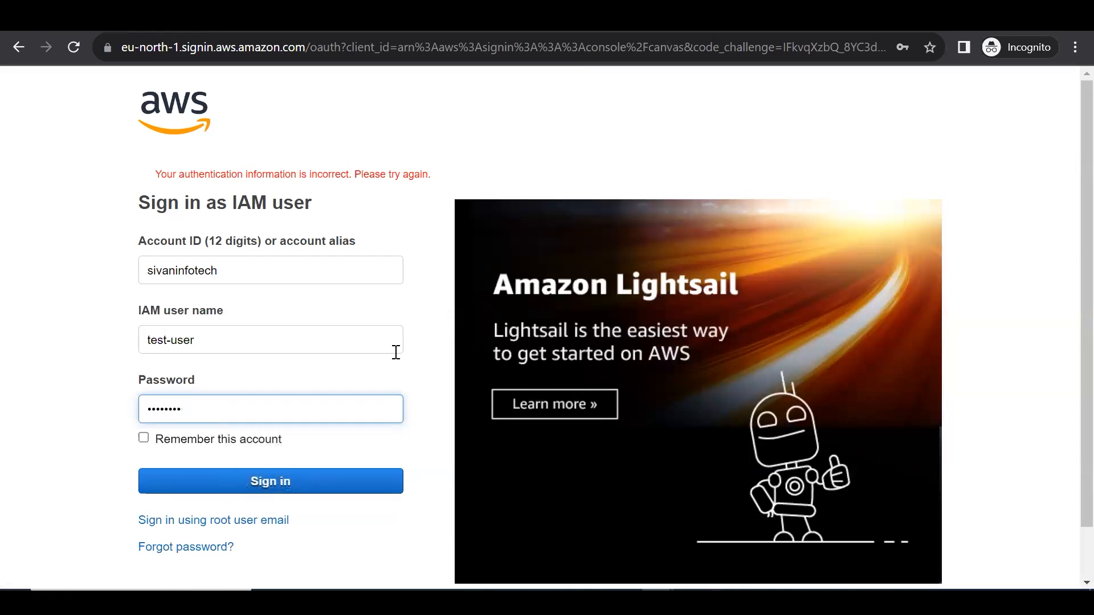
click(356, 487)
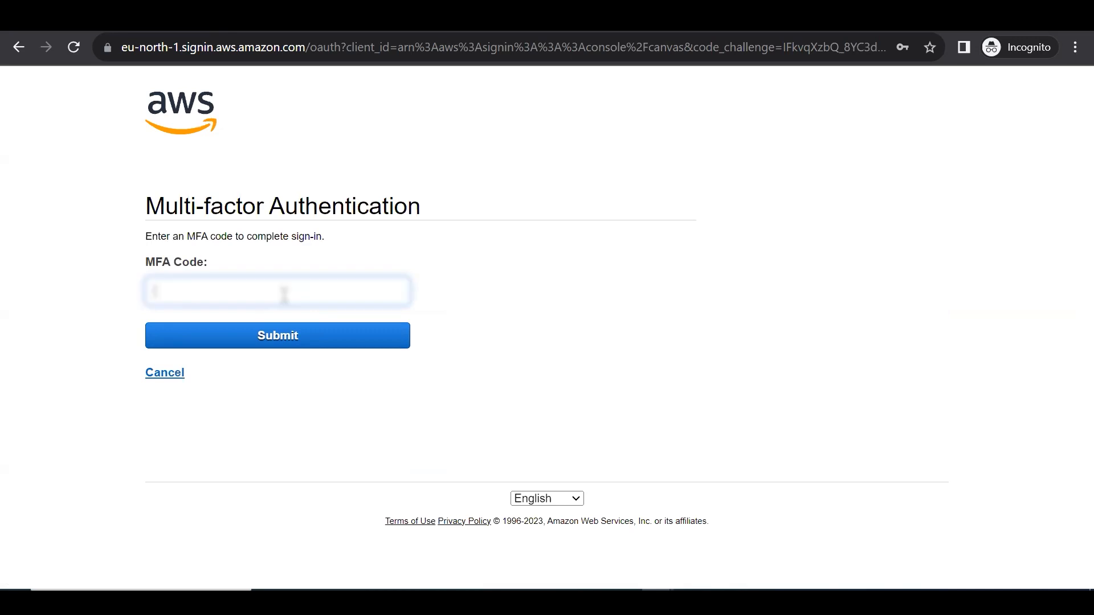
- Submit a fresh MFA code to reach Console Home, then open the EC2 dashboard
click(320, 342)
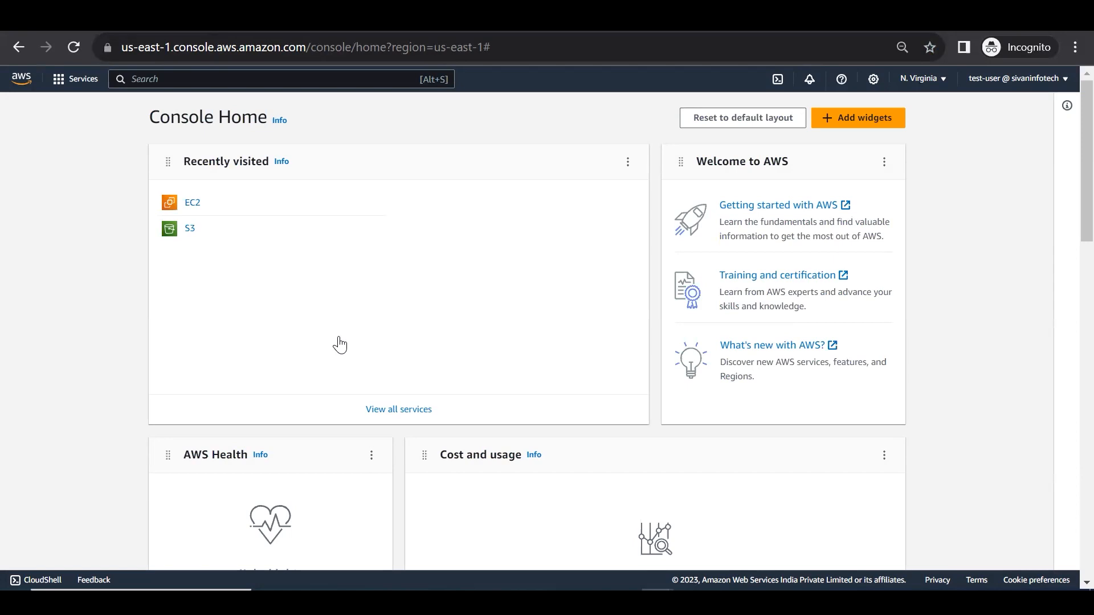
click(193, 205)
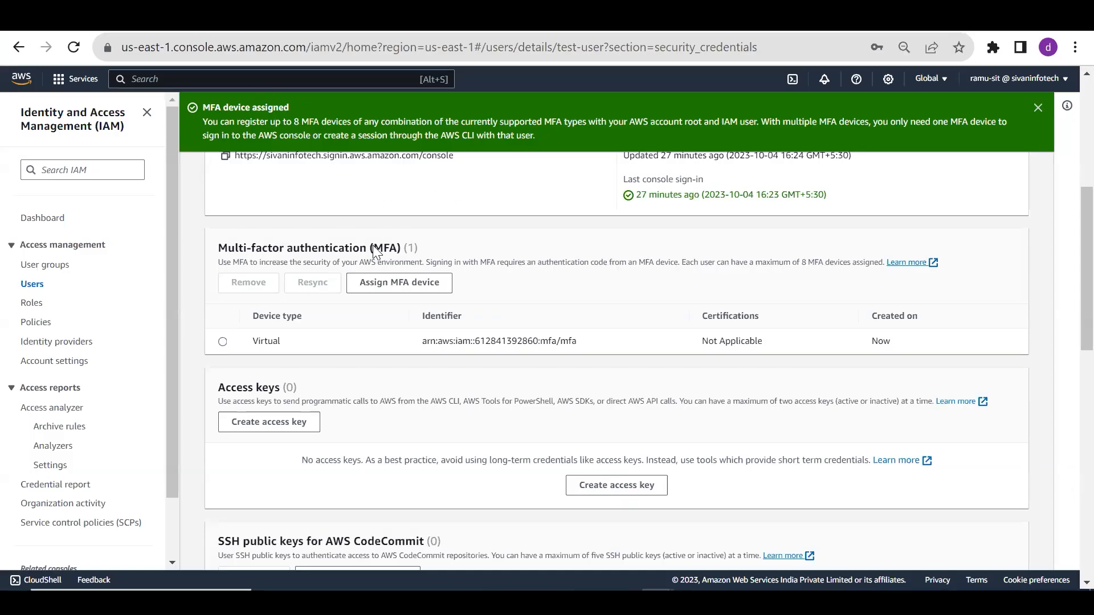
- Scroll through test-user's security credentials down to the Access keys section
scroll(668, 306, down, 5)
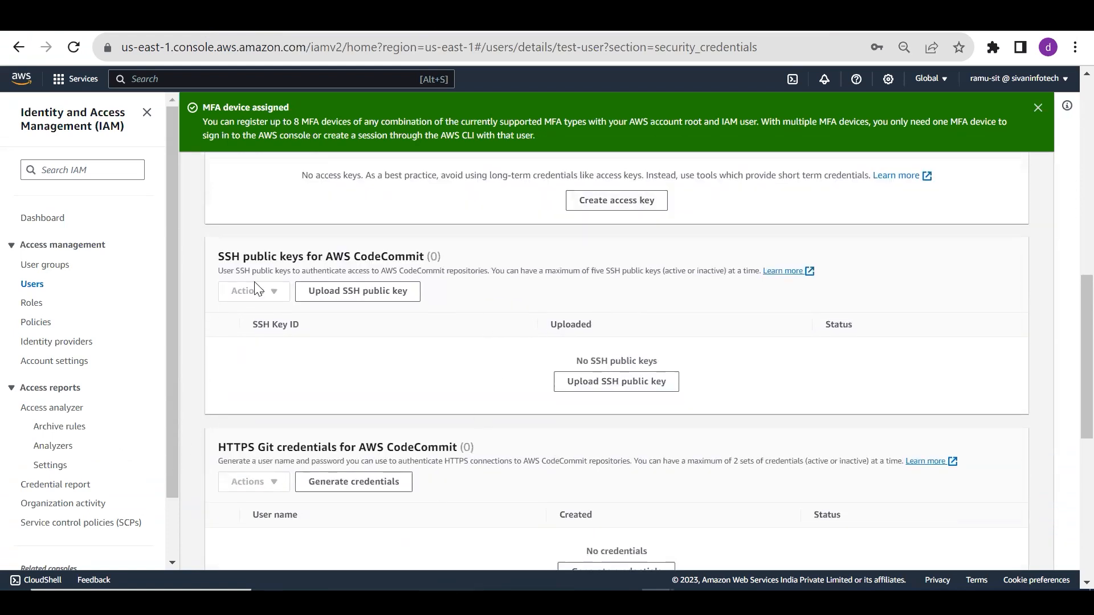
drag(212, 268, 475, 250)
scroll(969, 350, down, 2)
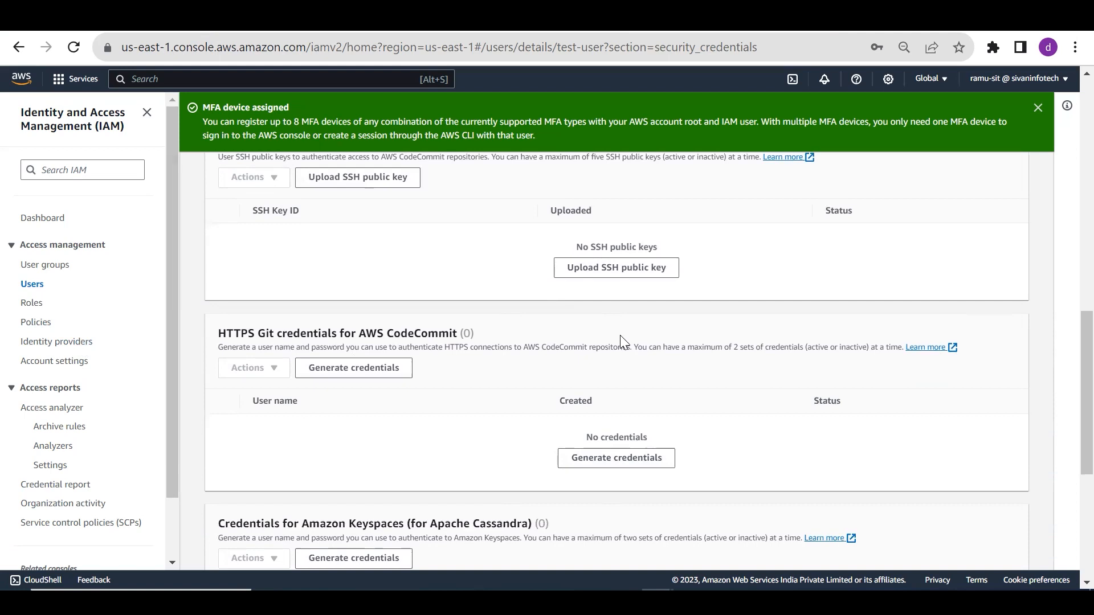
scroll(674, 385, down, 4)
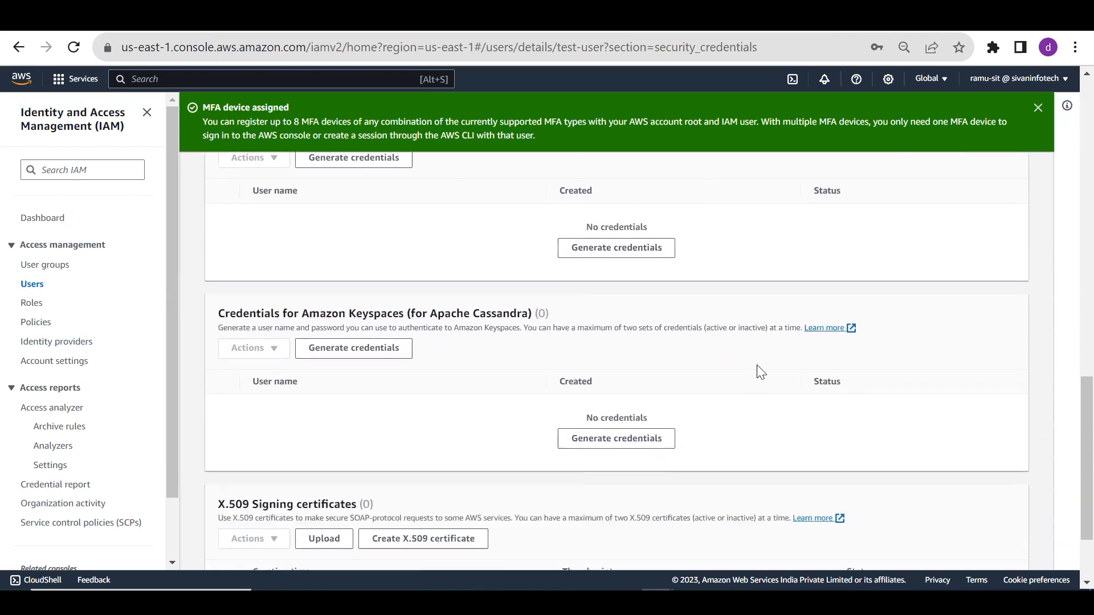
scroll(761, 372, down, 1)
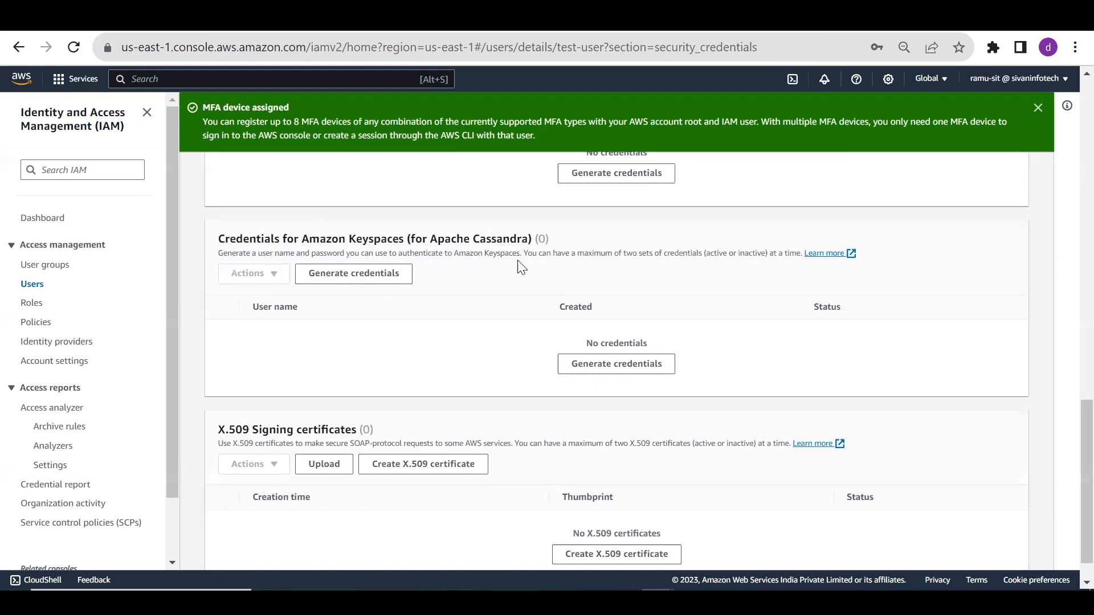
scroll(980, 348, down, 1)
scroll(997, 396, up, 10)
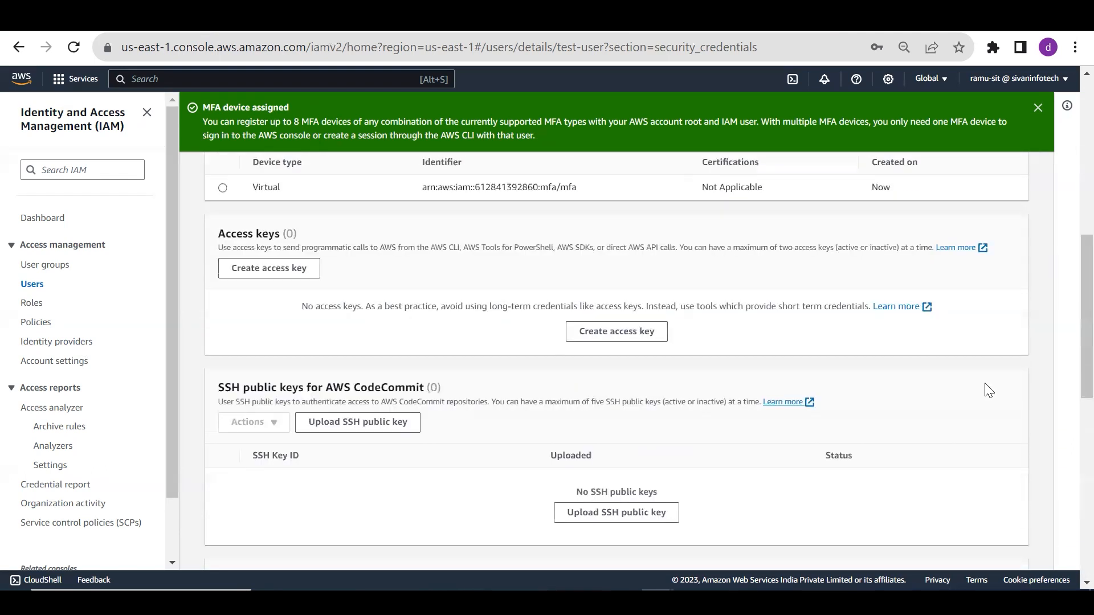
scroll(969, 409, down, 2)
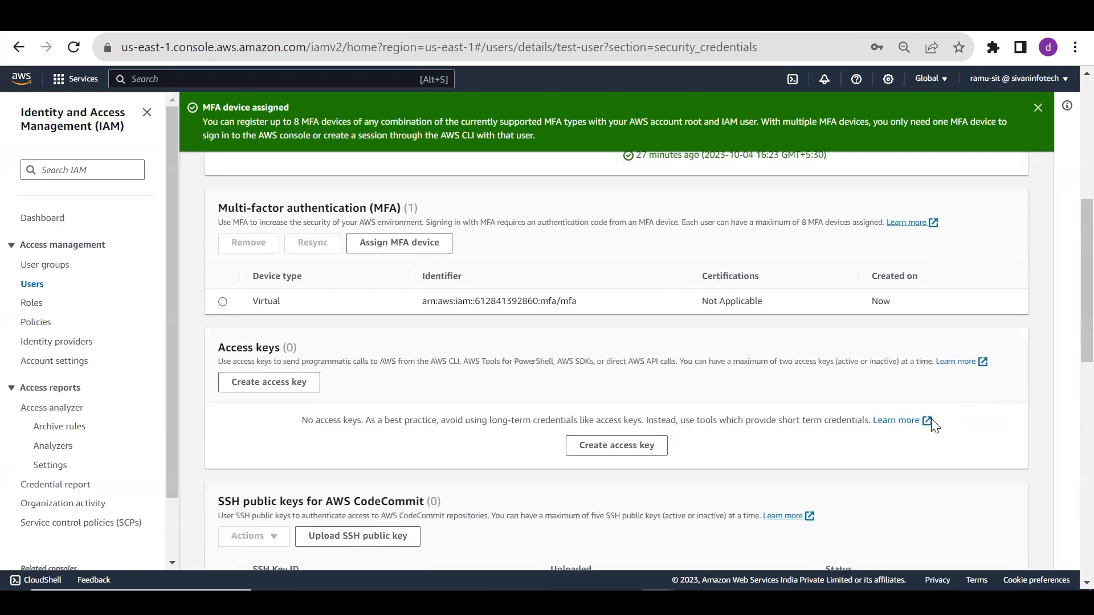
scroll(659, 336, up, 3)
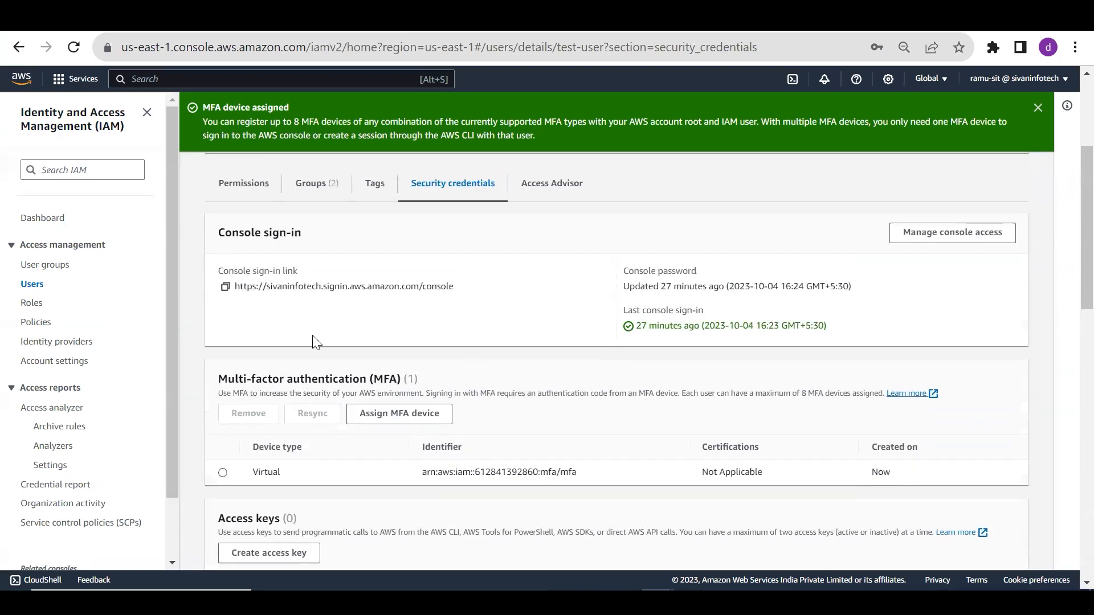
scroll(671, 410, down, 3)
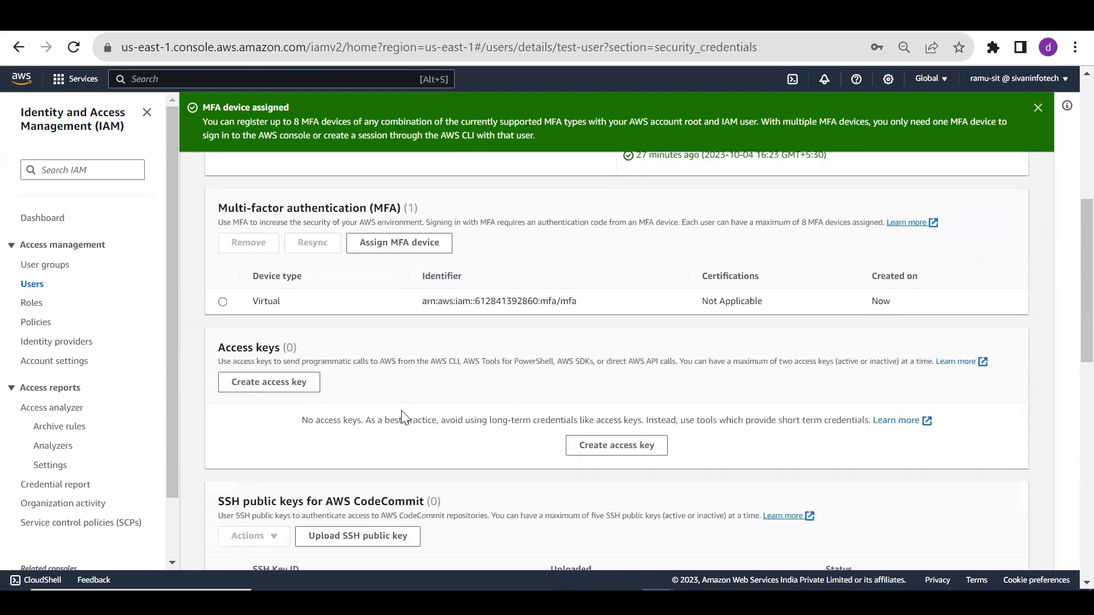
- Highlight the Access keys heading, then start creating an access key
drag(219, 349, 301, 359)
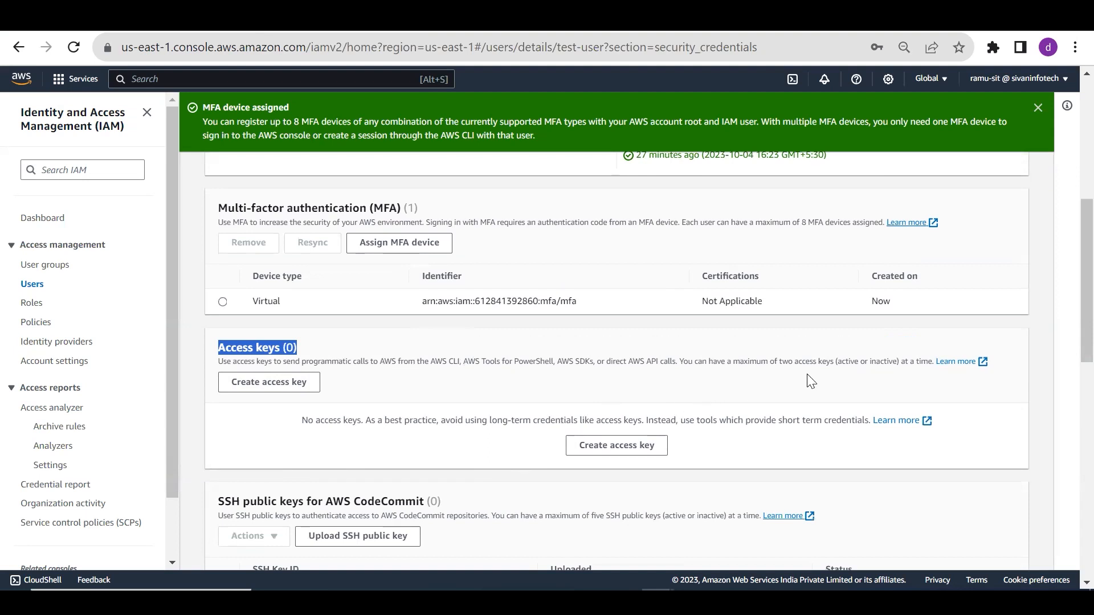
click(328, 422)
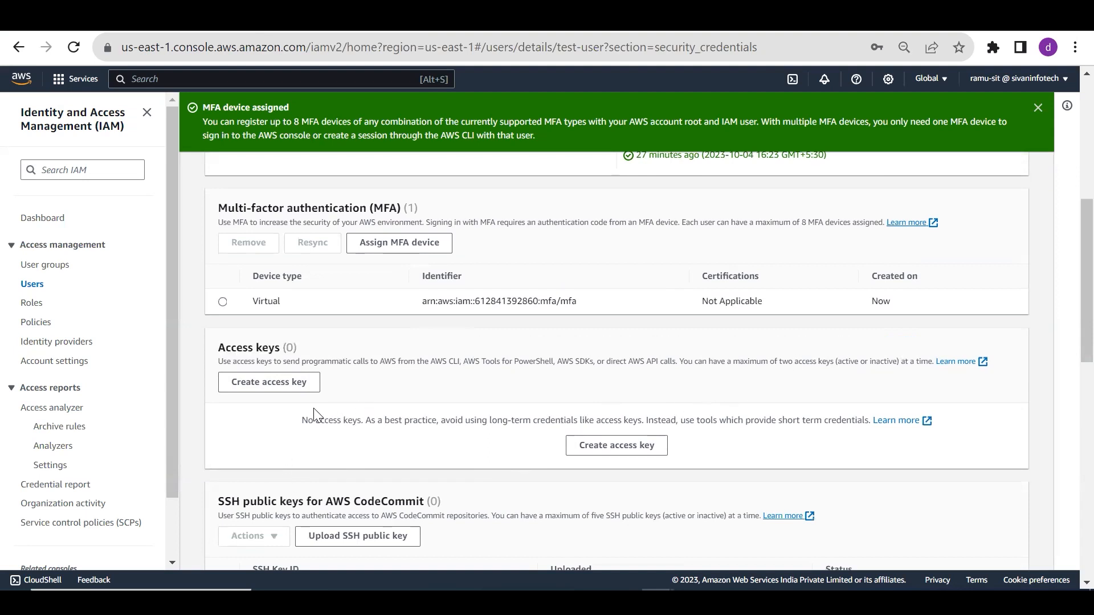
click(301, 389)
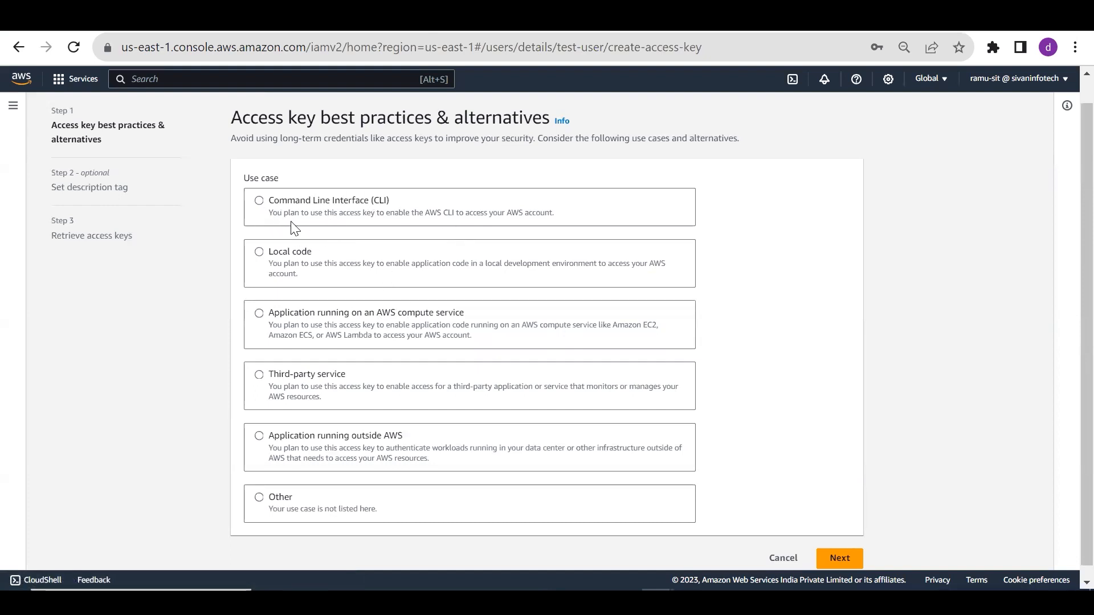
- Choose the Command Line Interface (CLI) use case and acknowledge the recommendation
mouse_move(282, 215)
mouse_down()
mouse_move(345, 216)
mouse_move(276, 213)
mouse_up()
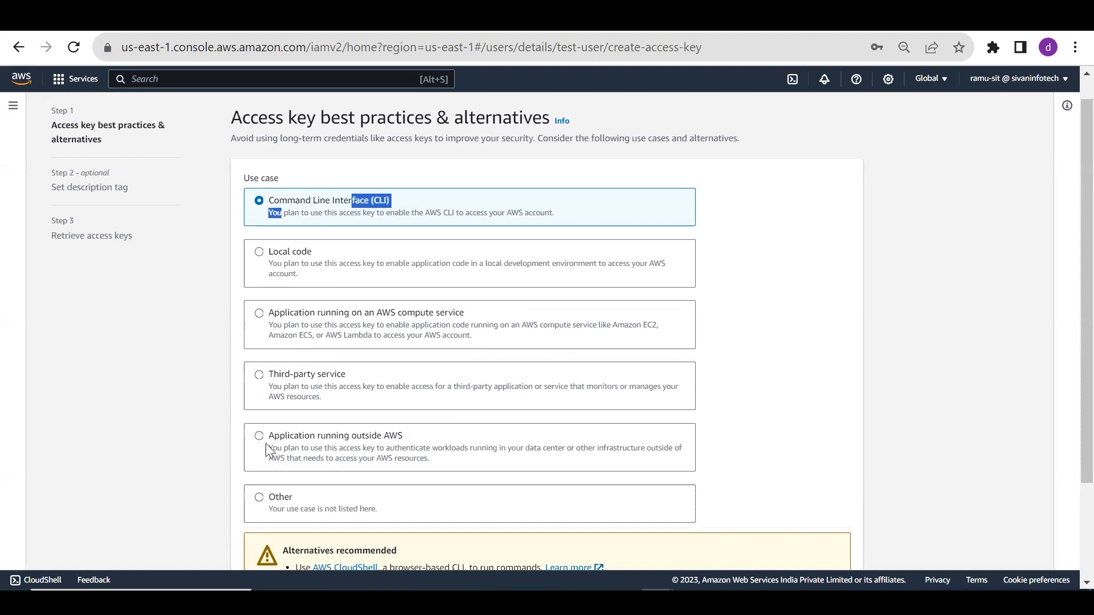
scroll(470, 447, down, 1)
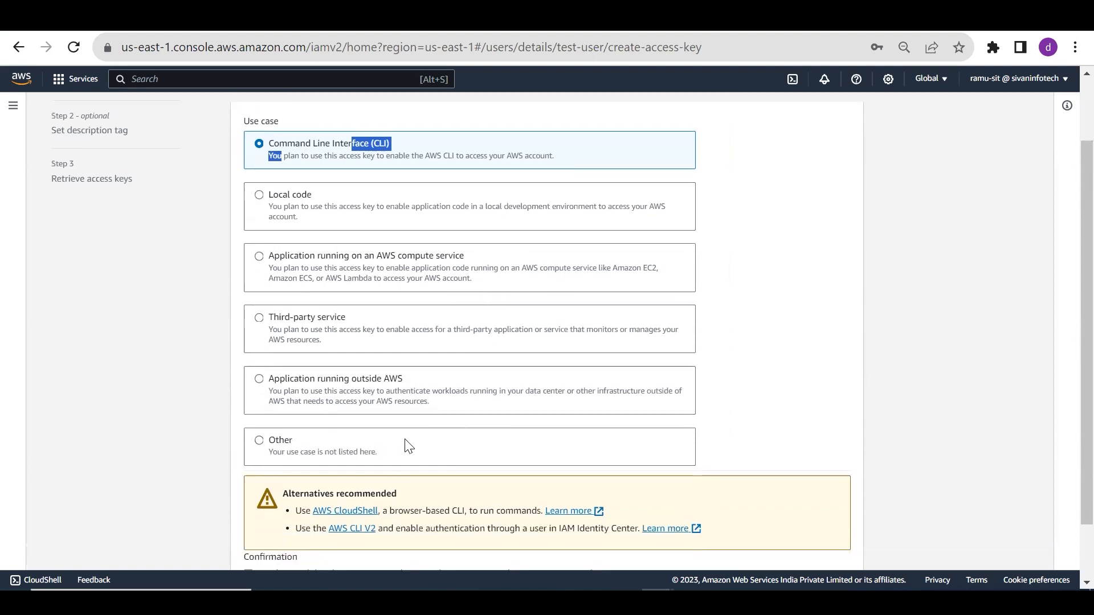
scroll(410, 433, up, 2)
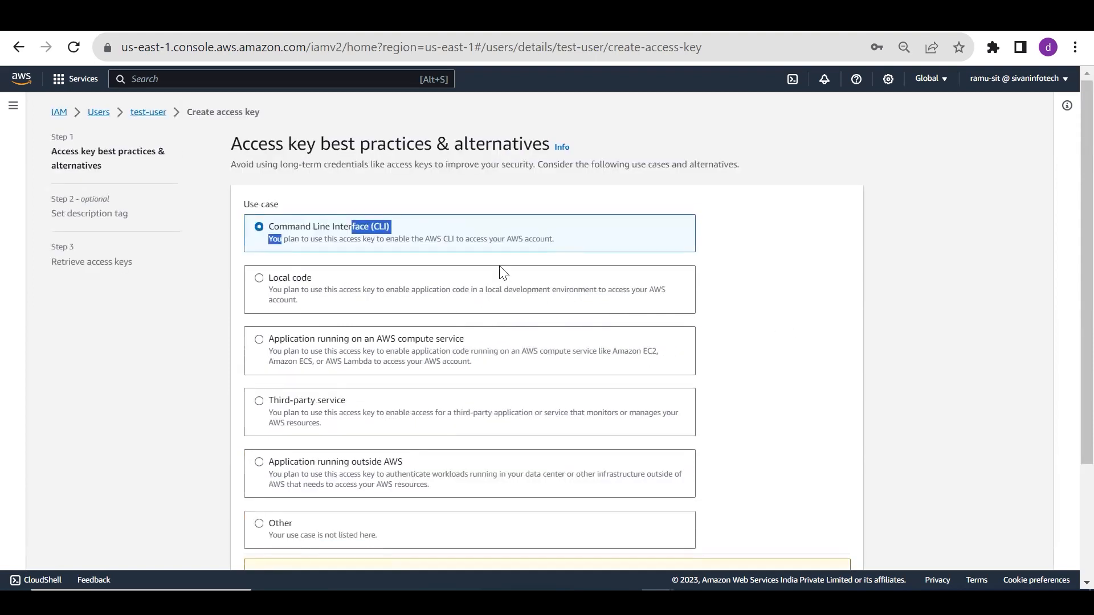
click(409, 235)
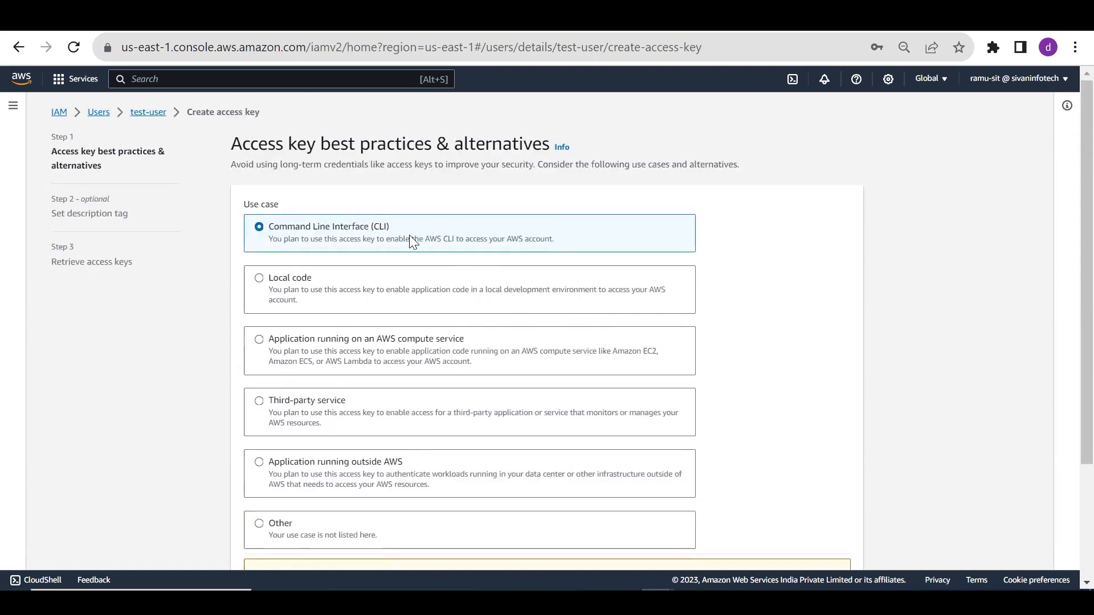
scroll(784, 377, down, 3)
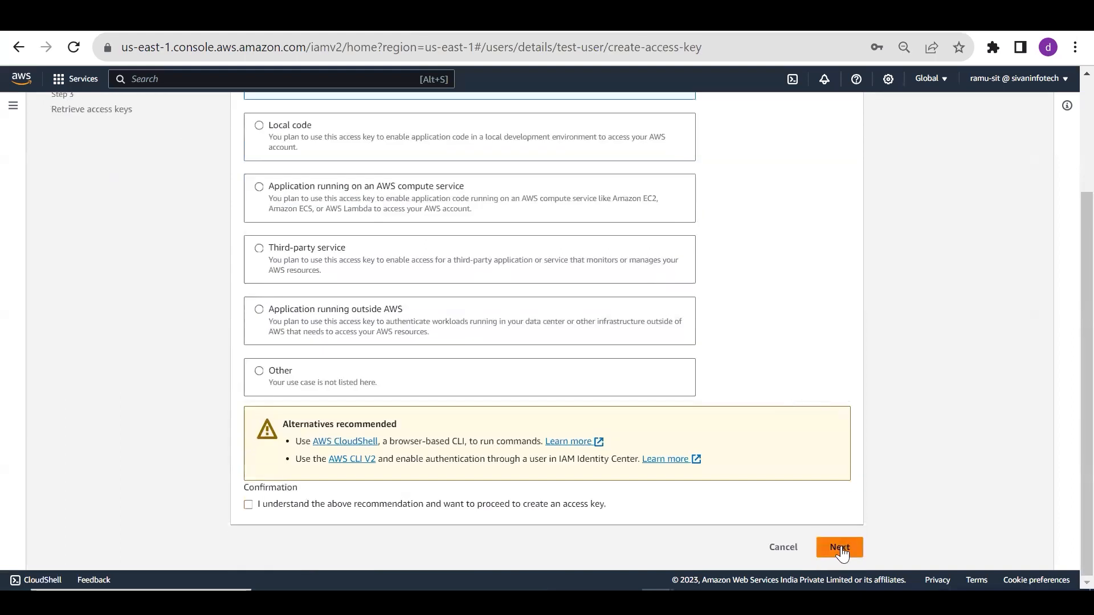
click(246, 504)
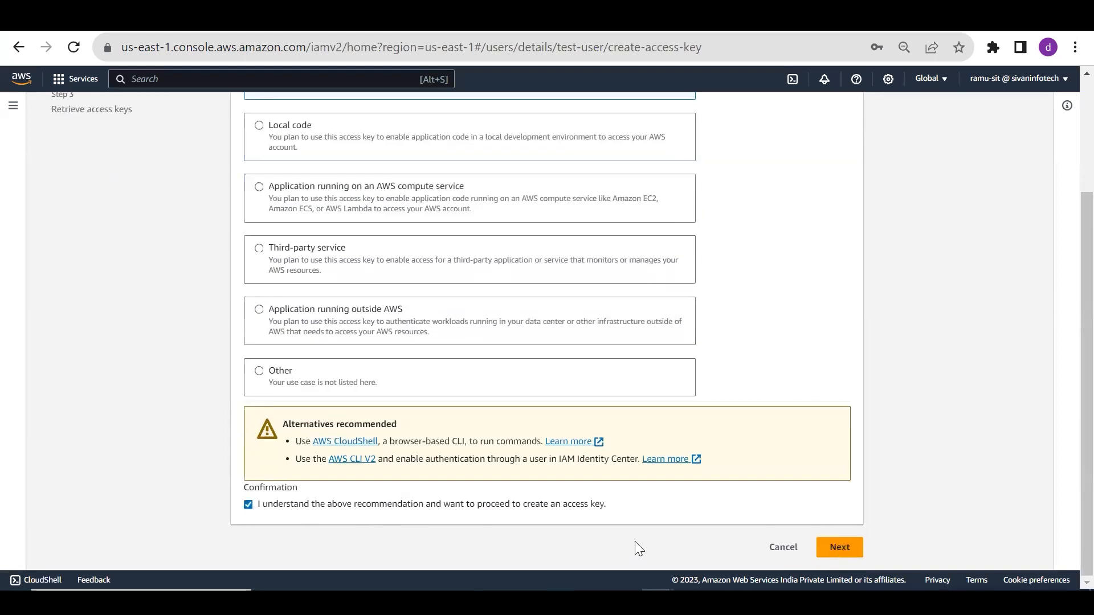
click(842, 548)
- Create the access key with no description tag and reveal the secret key
click(330, 235)
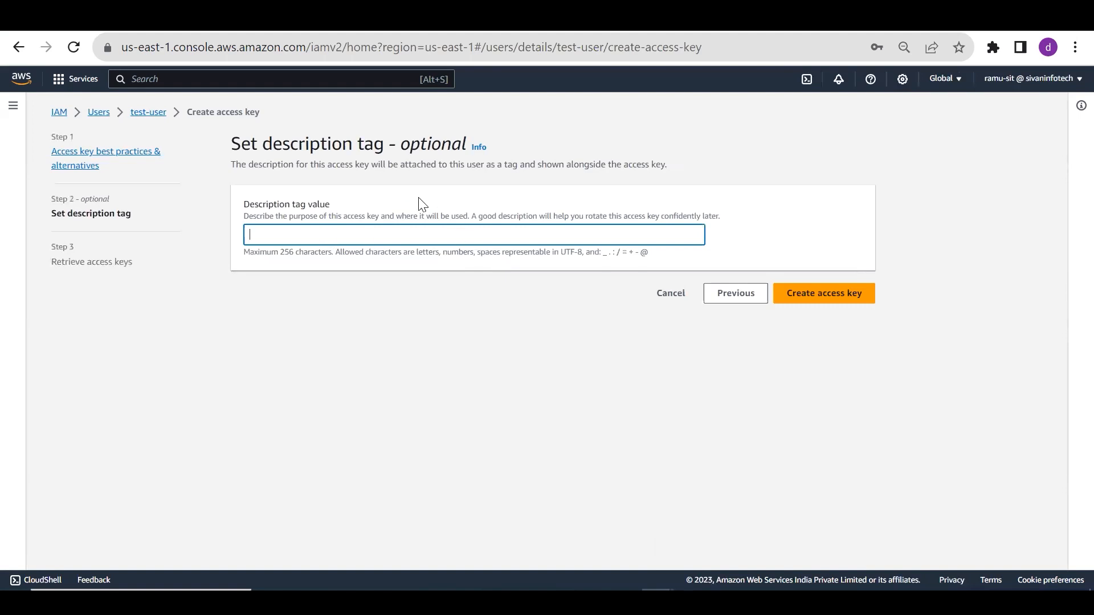
click(827, 296)
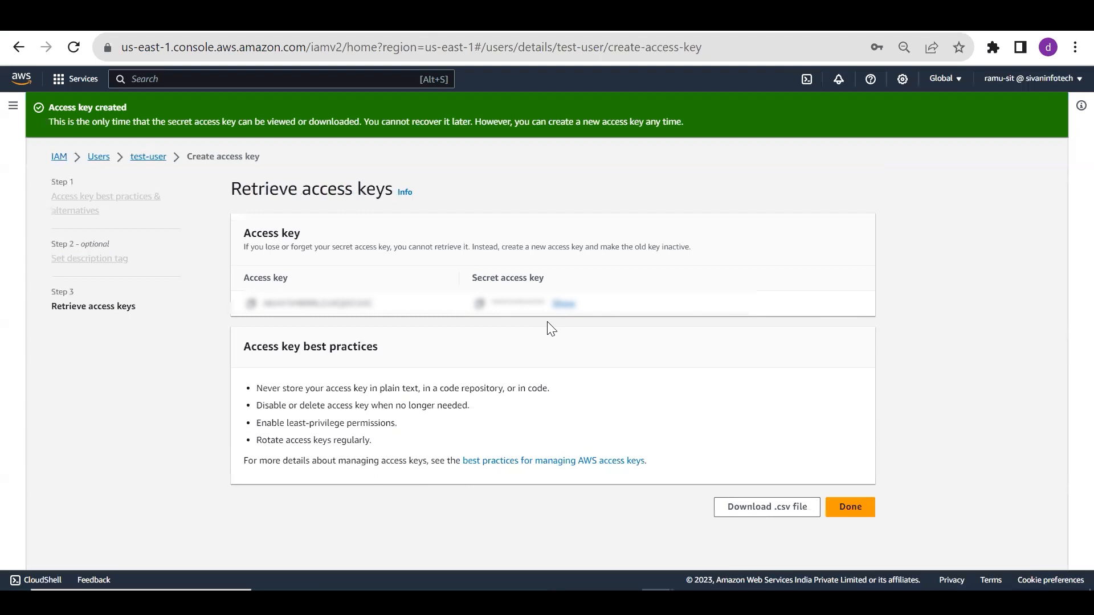
click(570, 305)
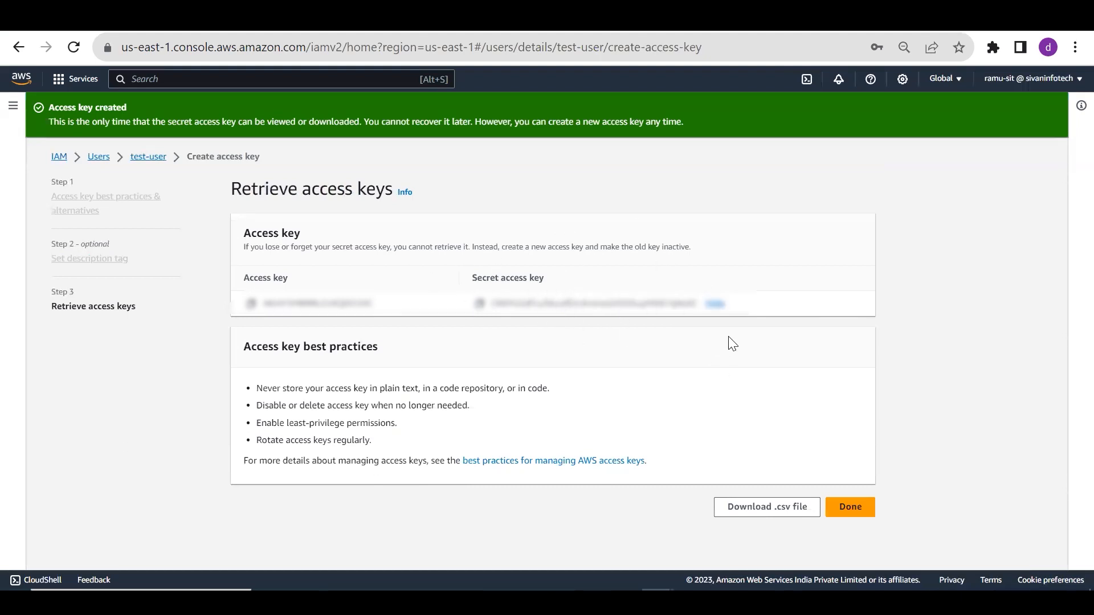
- Download the key pair as test-user_accessKeys.csv and return to test-user's credentials
click(786, 520)
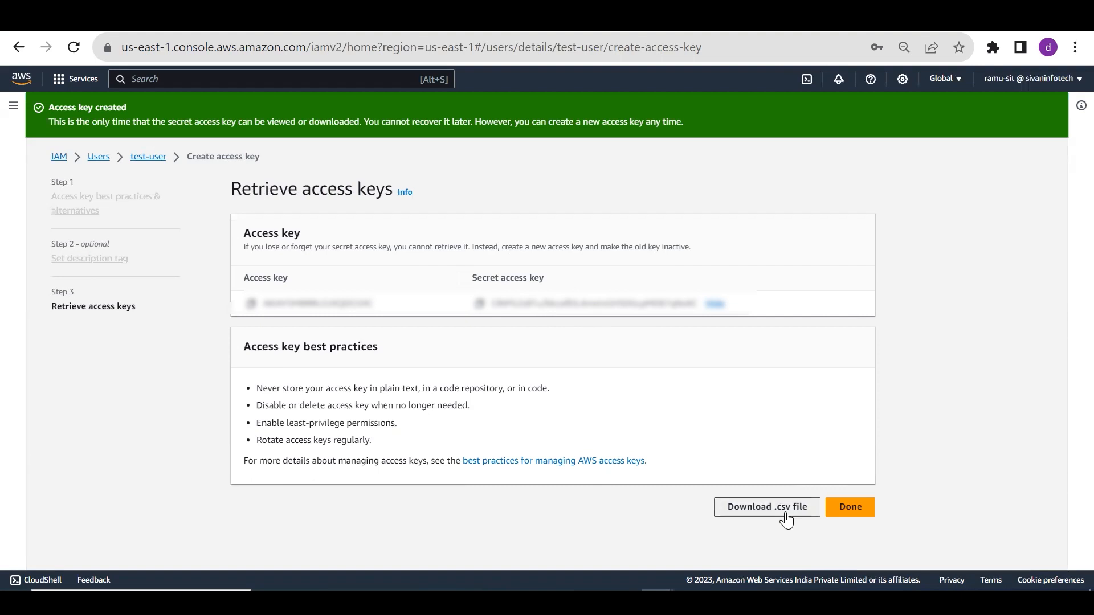
click(855, 509)
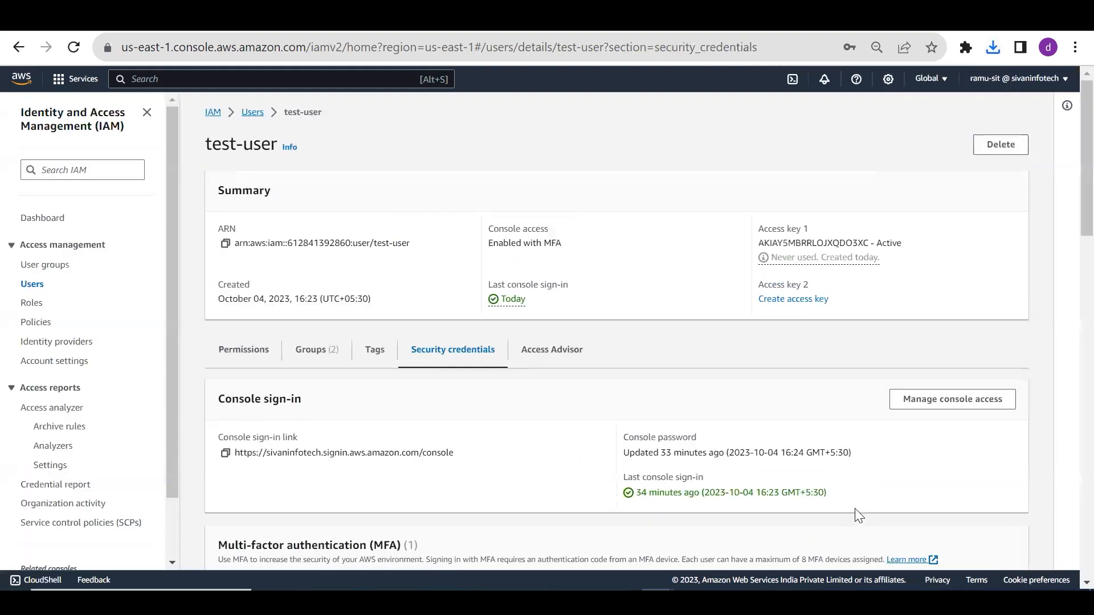
- Review test-user's new Active access key, selecting its ID and checking the Actions list
scroll(838, 353, down, 4)
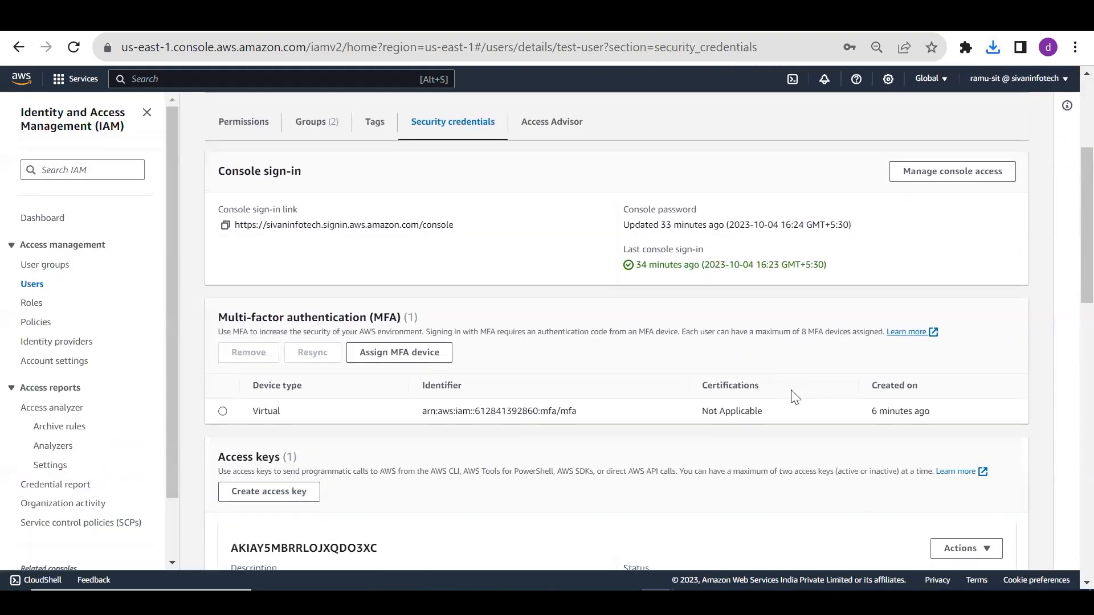
scroll(795, 389, up, 1)
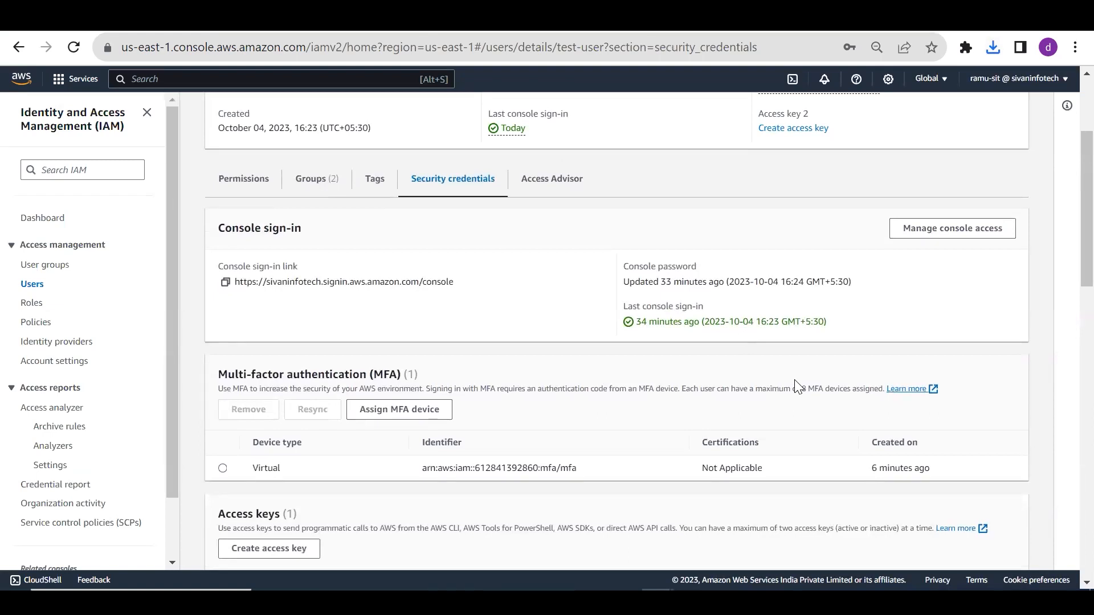
scroll(743, 403, down, 3)
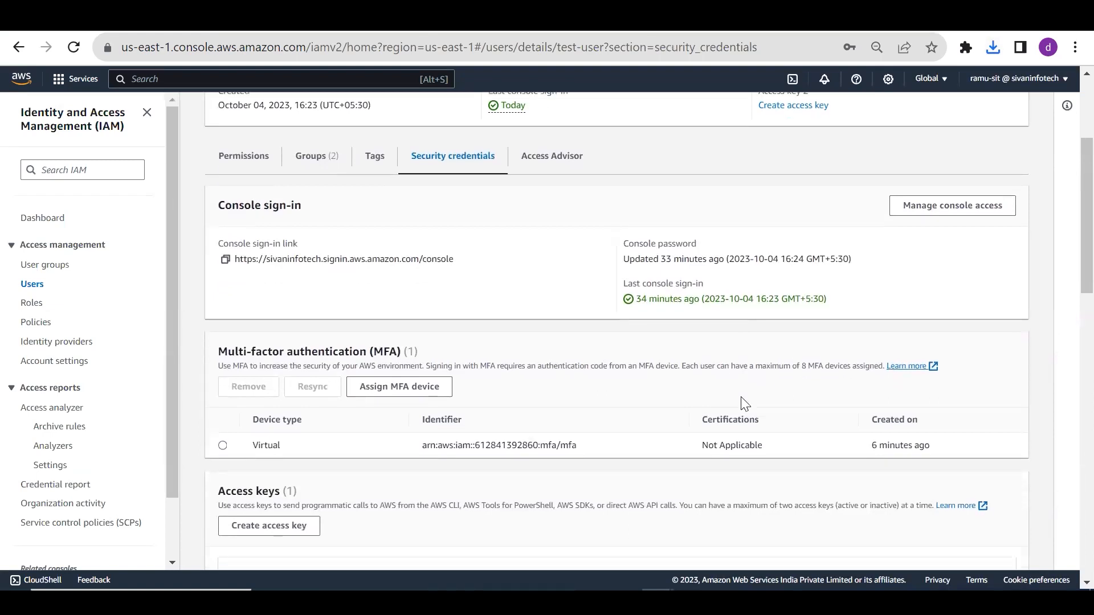
scroll(484, 466, down, 2)
drag(231, 321, 348, 317)
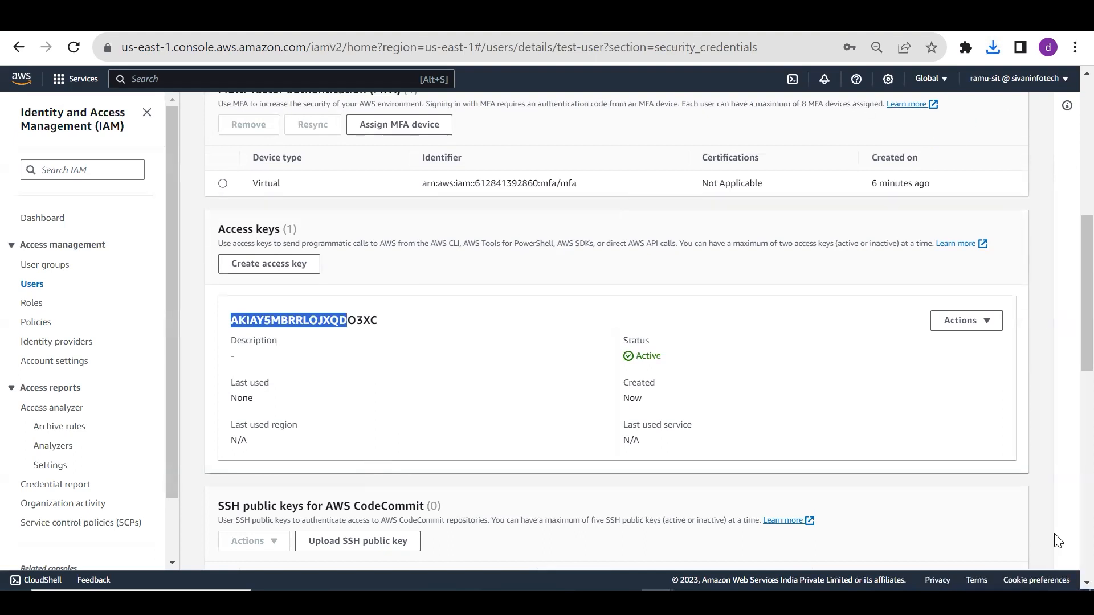
click(979, 328)
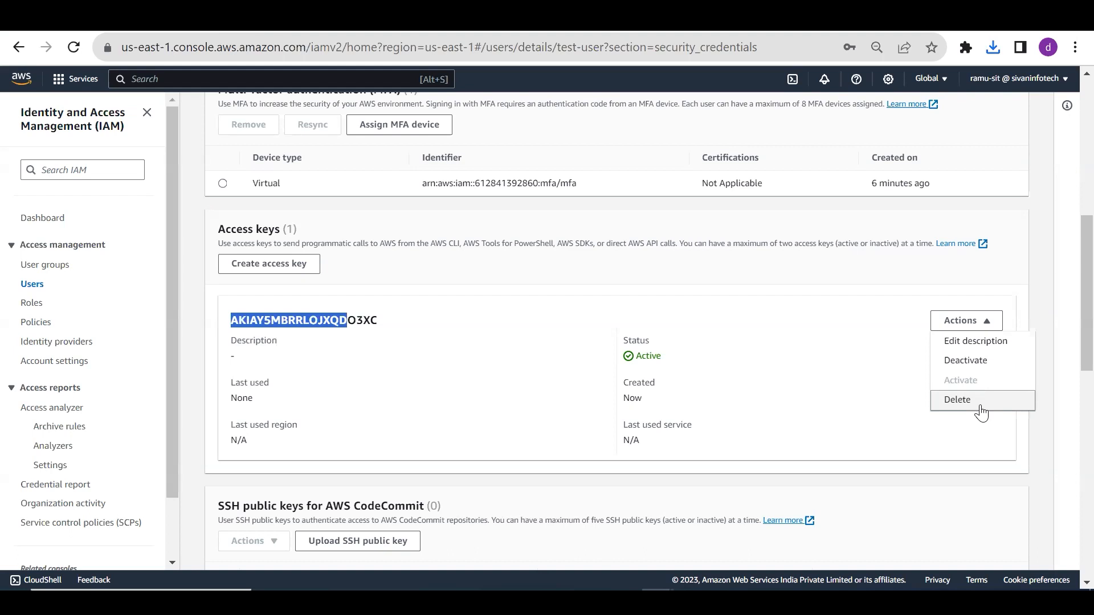
click(344, 316)
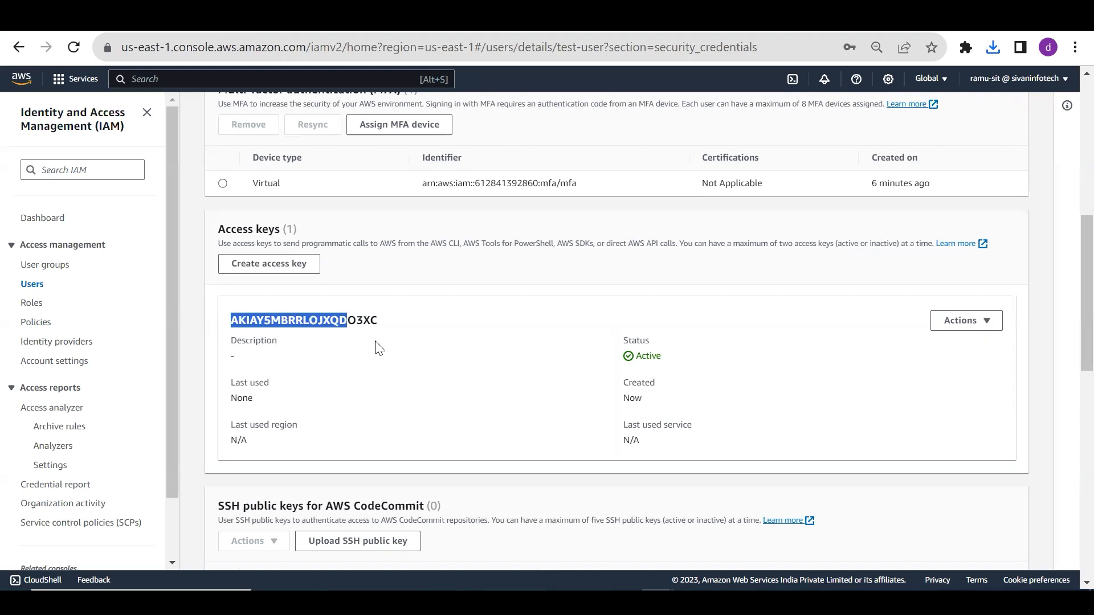
click(375, 353)
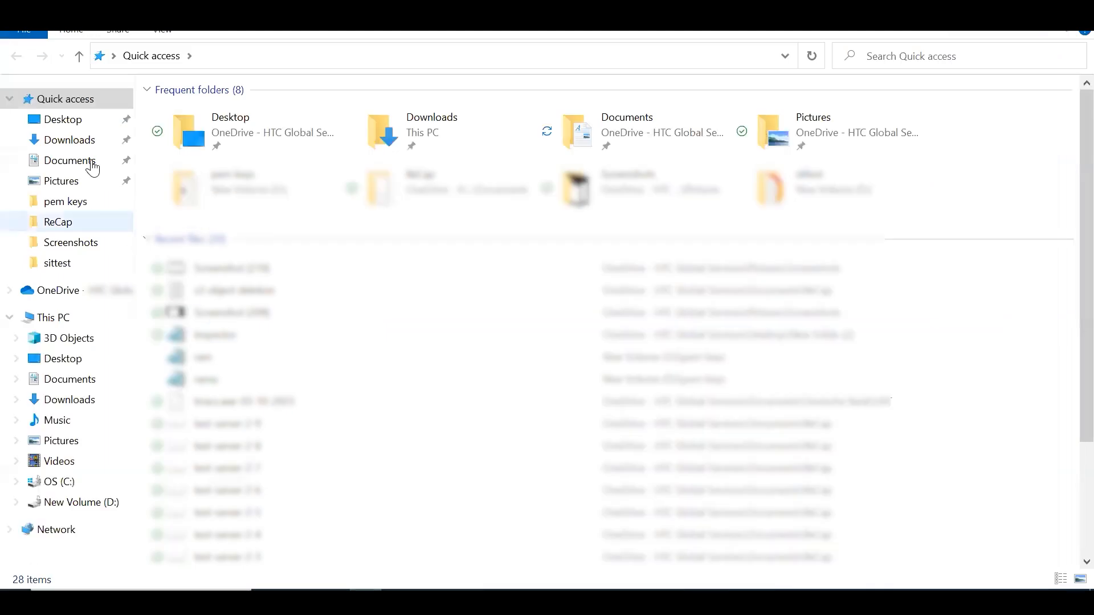
- Open test-user_accessKeys from Downloads in Excel and widen column A to show the key ID
click(70, 143)
double_click(269, 136)
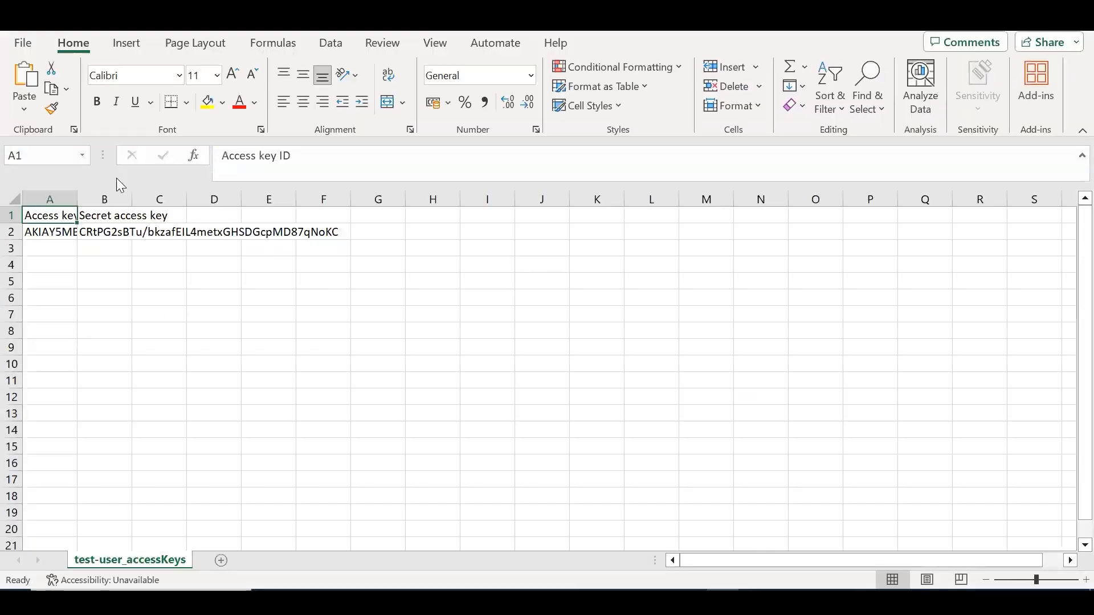
drag(76, 195, 656, 197)
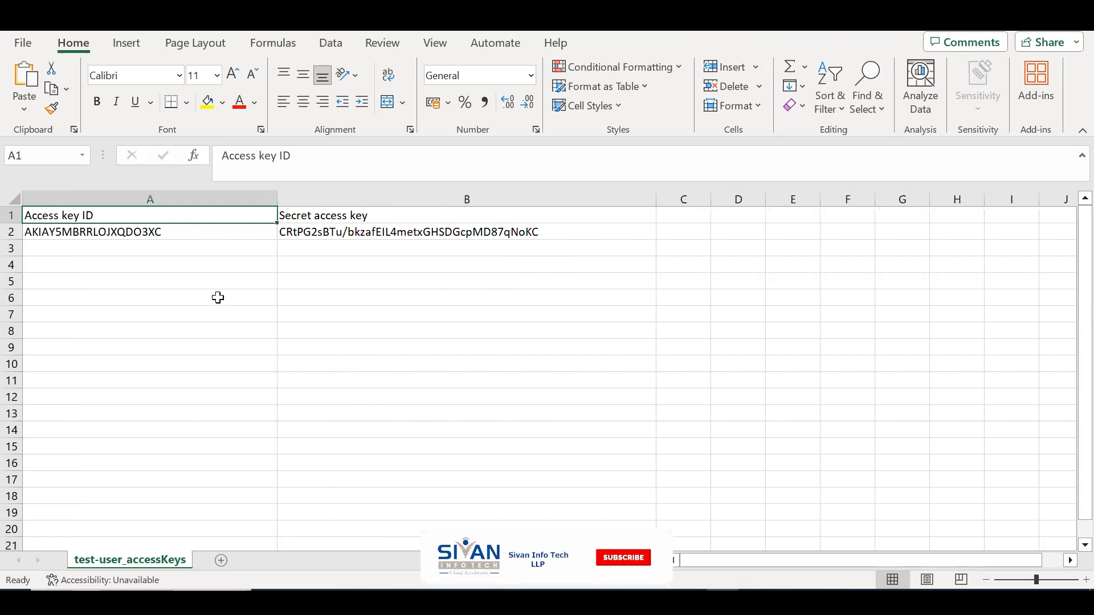
click(224, 236)
click(333, 238)
click(222, 236)
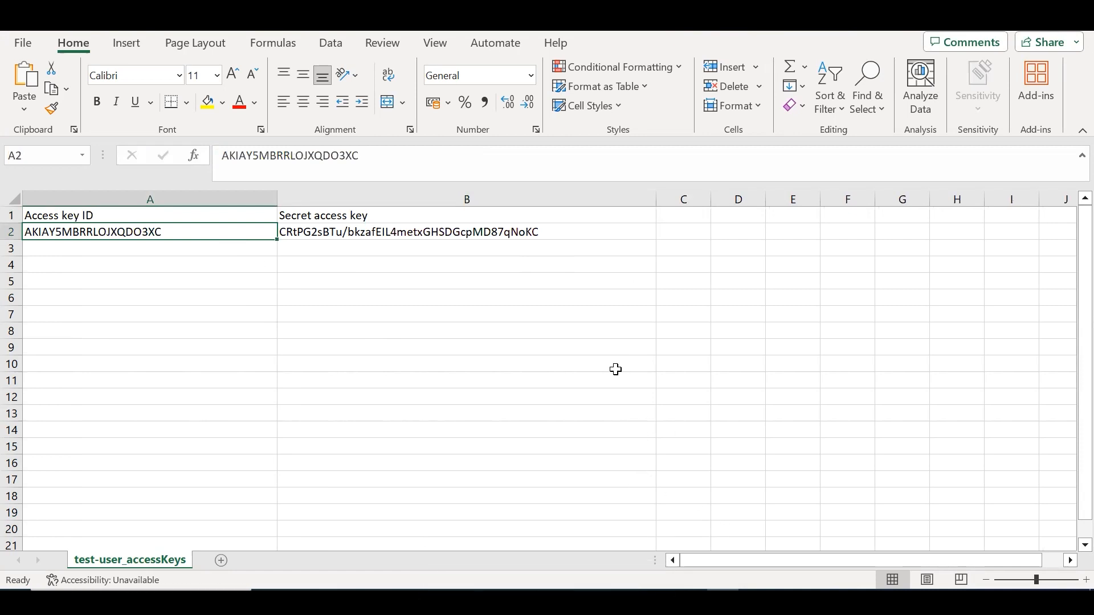
- Minimize Excel and open a new tab in Chrome
click(999, 29)
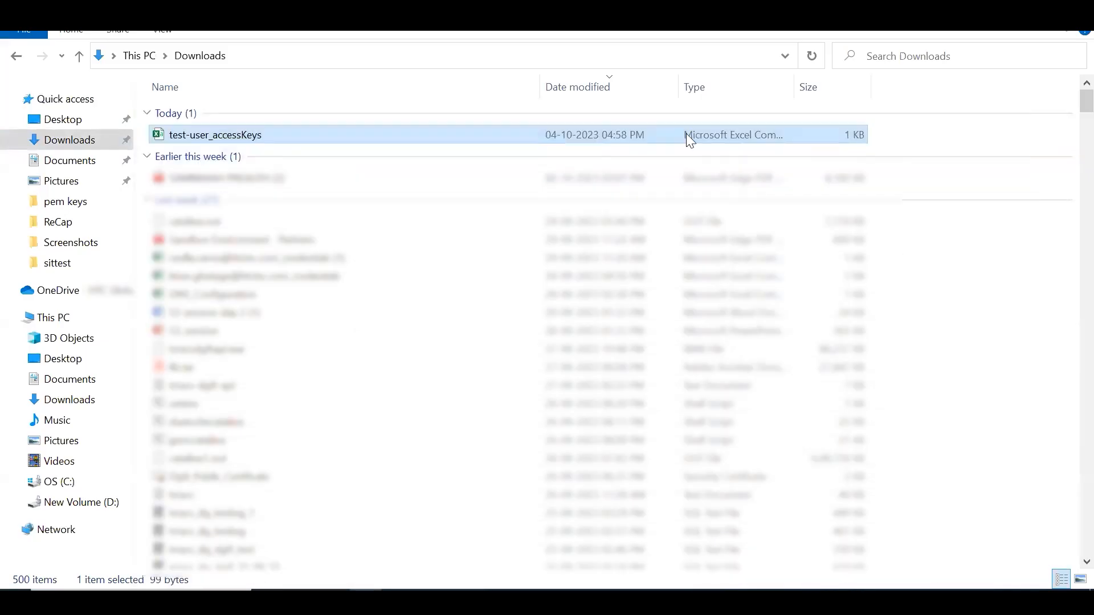
key(alt+Tab)
key(ctrl+t)
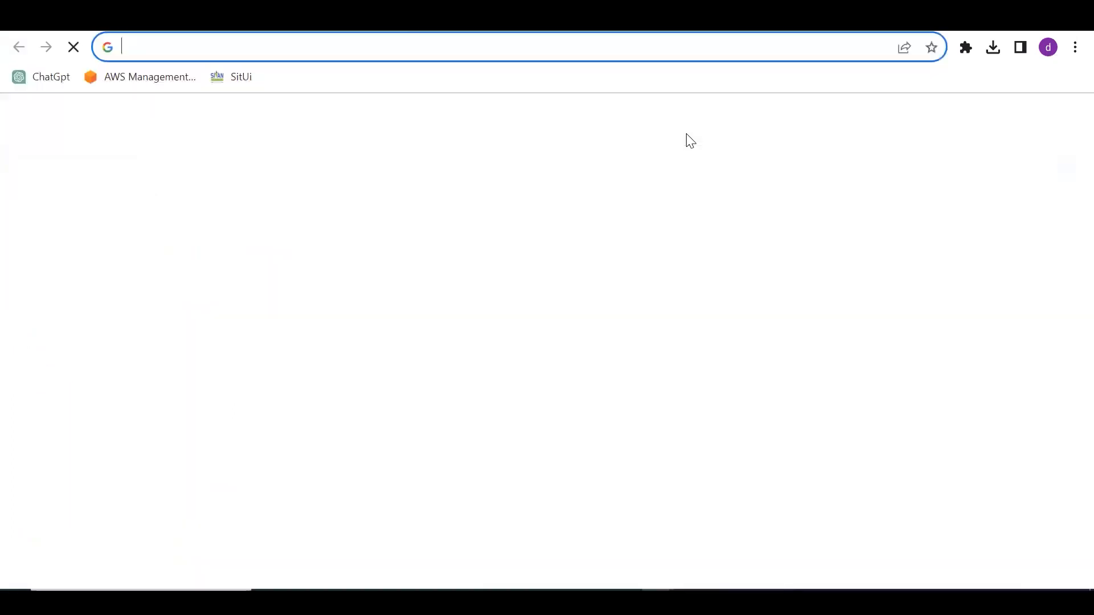
- Search the web for 'aws cli' and open the official AWS CLI page
text(aws)
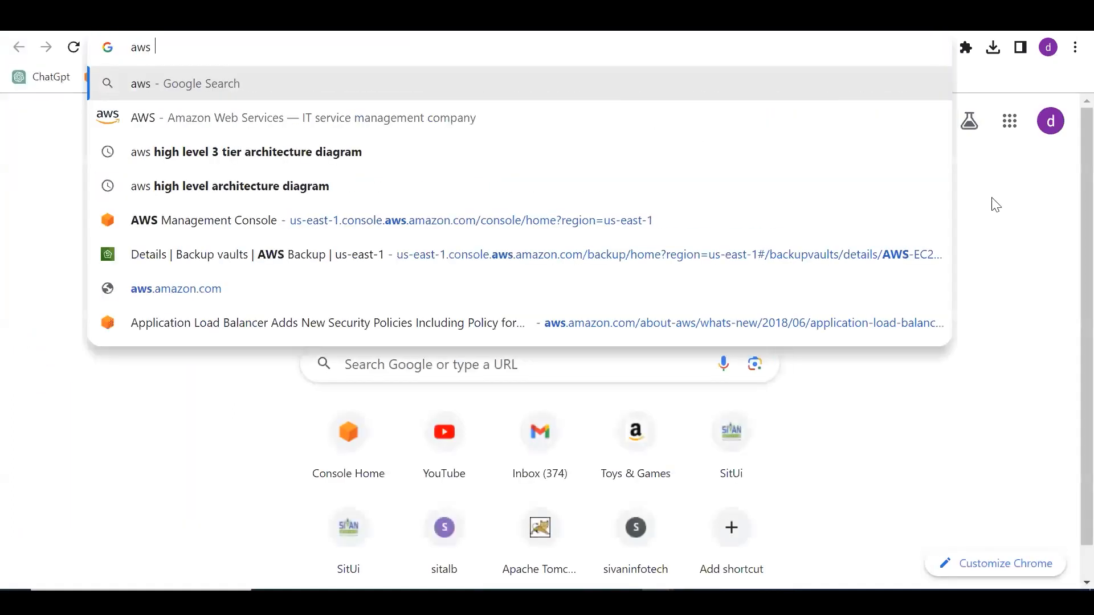
text( cli)
key(Return)
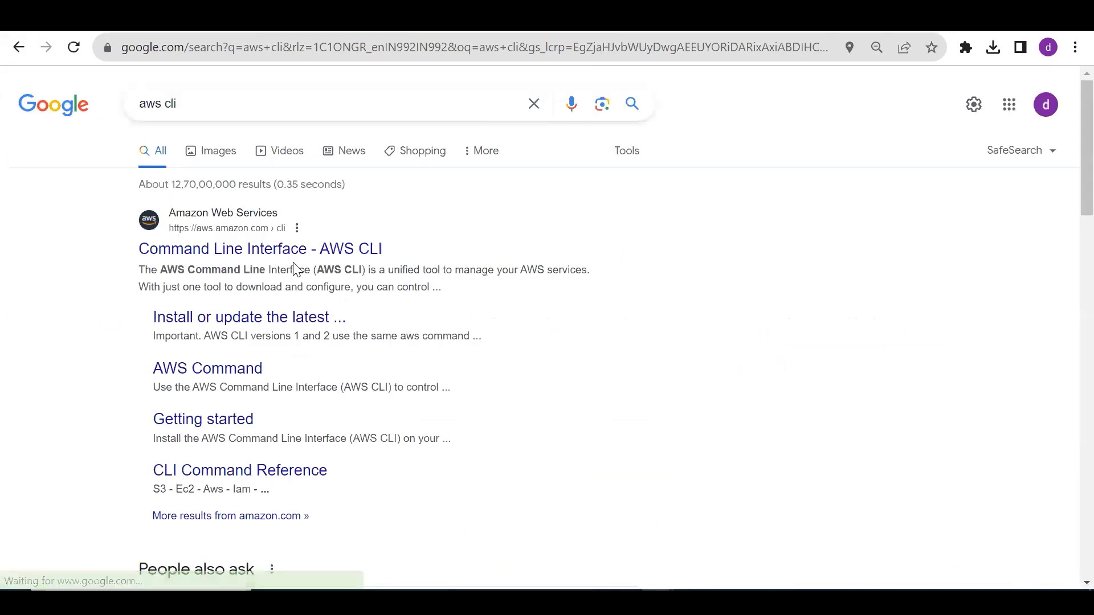
click(277, 251)
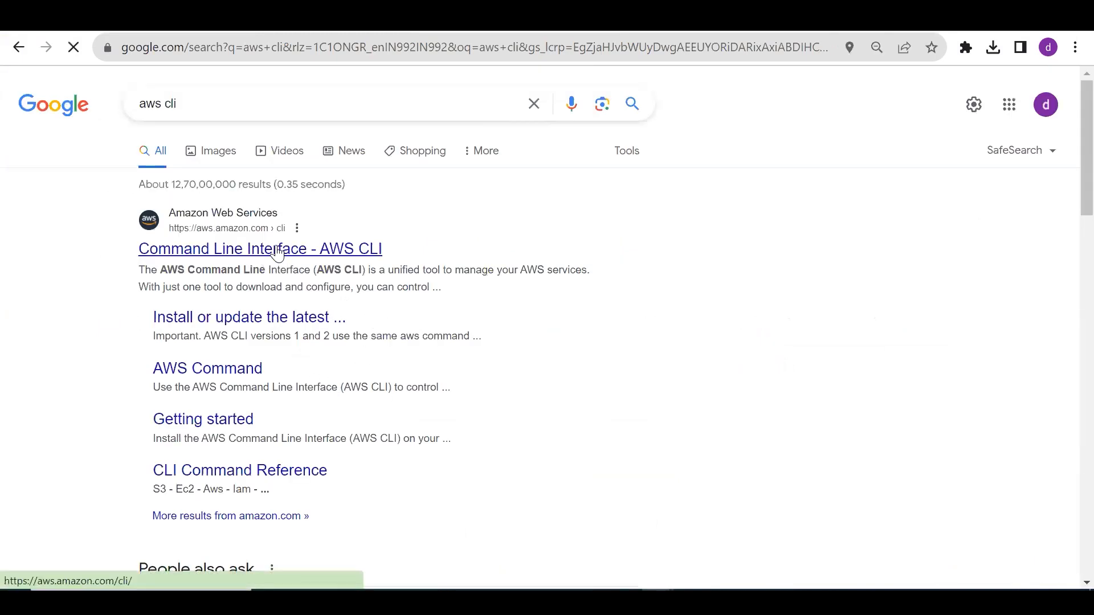
- Read the Usage examples, highlighting the start-instances command and its instance ID
scroll(464, 359, down, 4)
scroll(568, 410, up, 2)
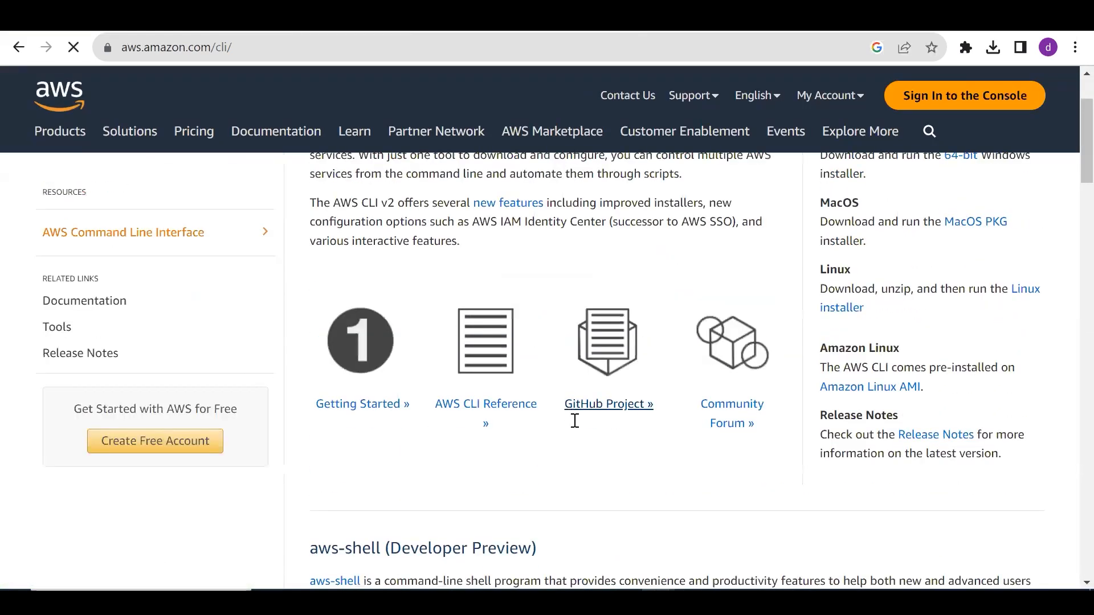
scroll(578, 425, down, 5)
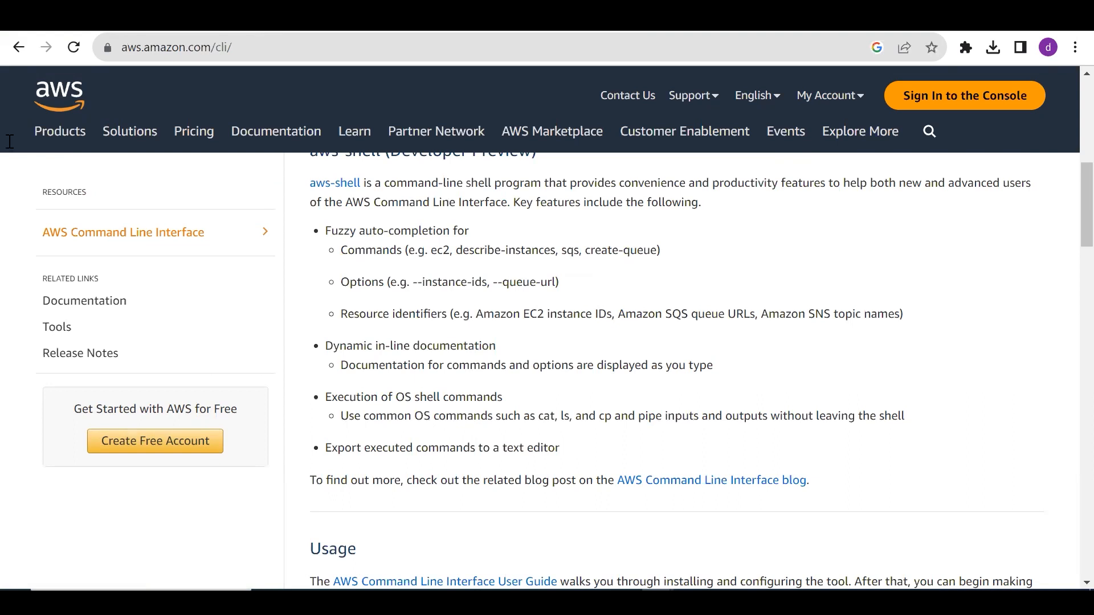
scroll(349, 232, down, 7)
scroll(456, 424, up, 3)
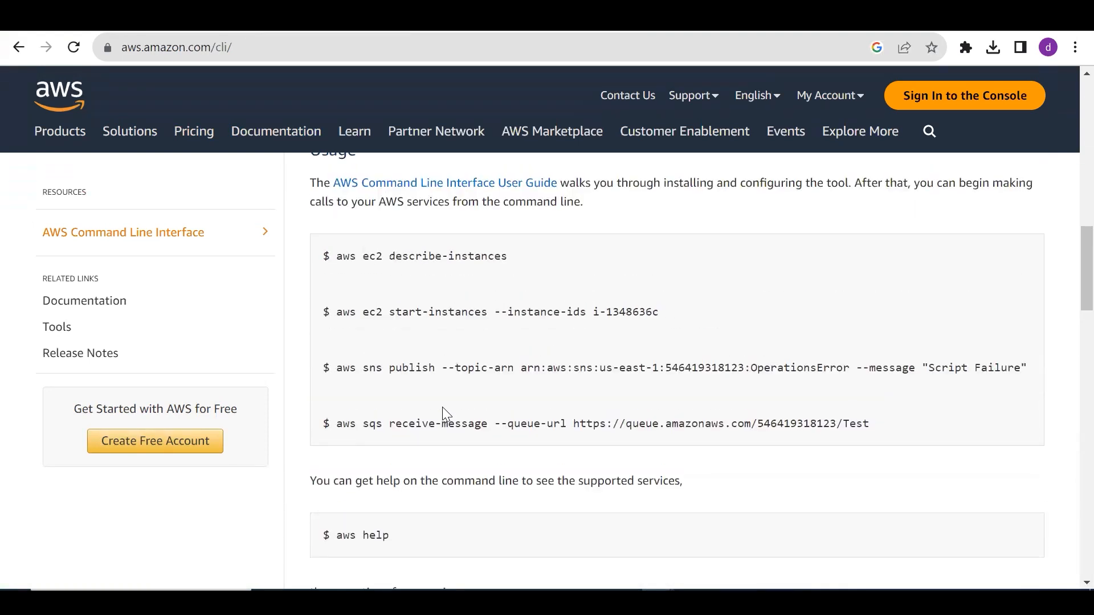
drag(335, 313, 498, 309)
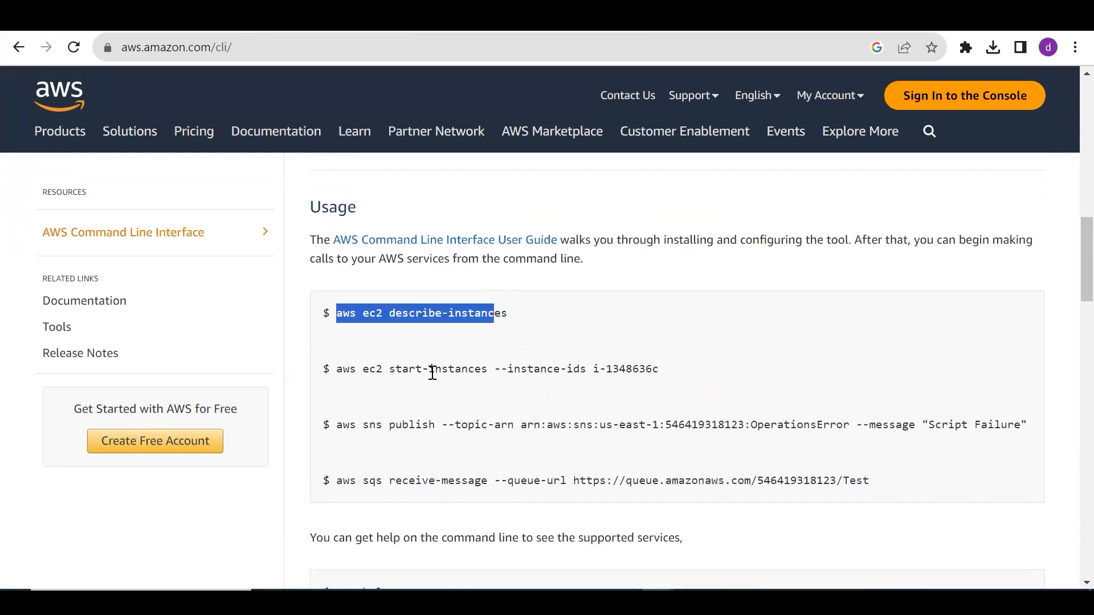
drag(338, 377, 443, 378)
click(540, 386)
drag(560, 369, 652, 371)
click(701, 381)
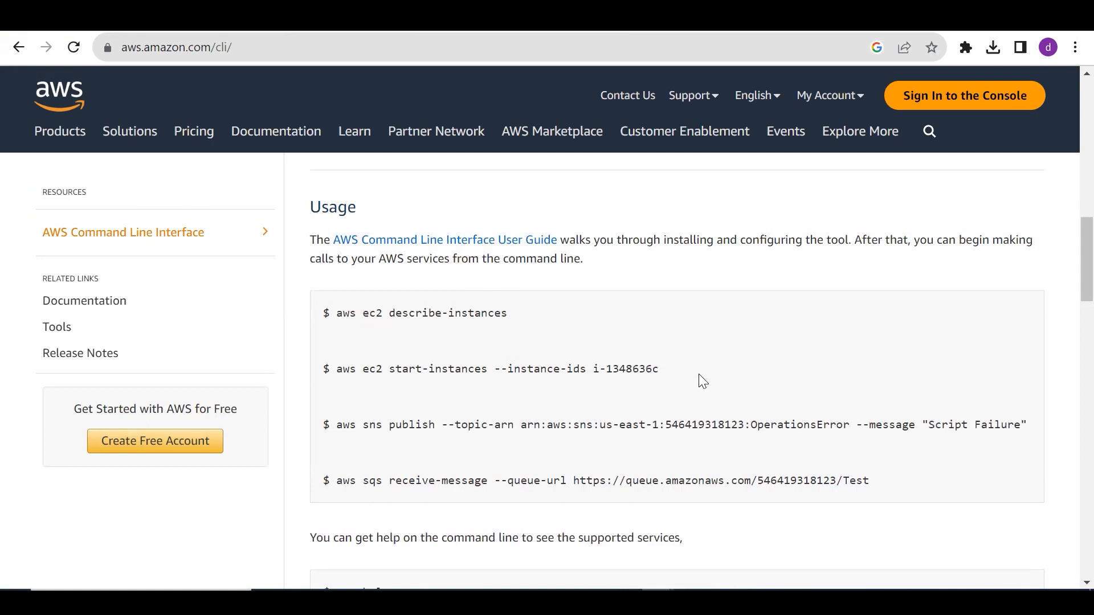
- Continue through the remaining Usage examples, then bring up Windows search
scroll(657, 424, up, 5)
scroll(671, 437, up, 2)
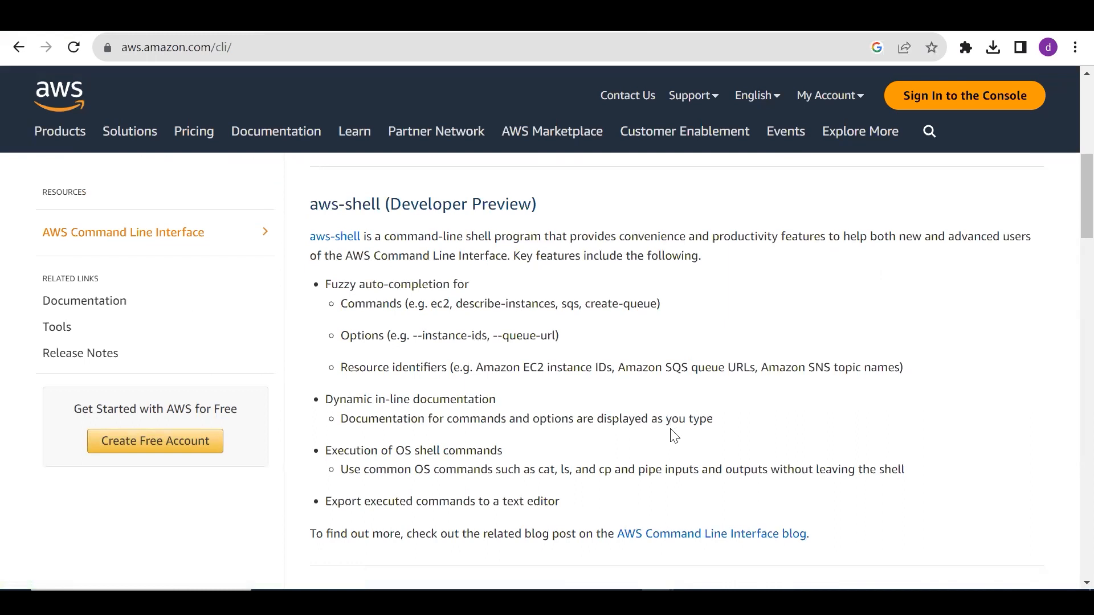
scroll(673, 436, down, 5)
scroll(402, 478, down, 2)
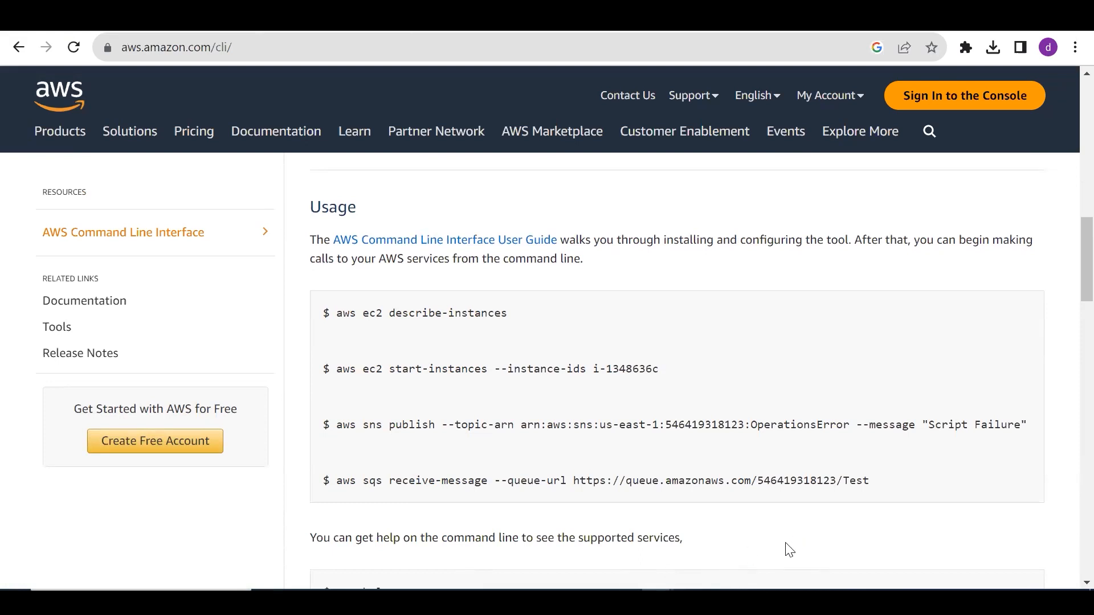
scroll(823, 548, down, 3)
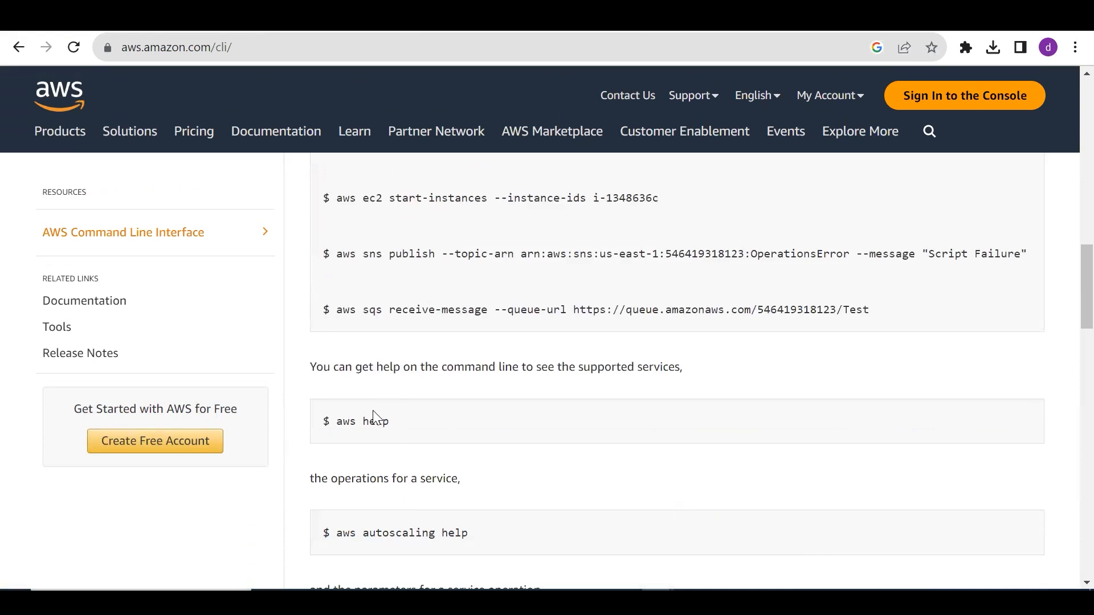
drag(343, 423, 455, 419)
click(390, 521)
scroll(370, 504, down, 2)
scroll(240, 398, down, 3)
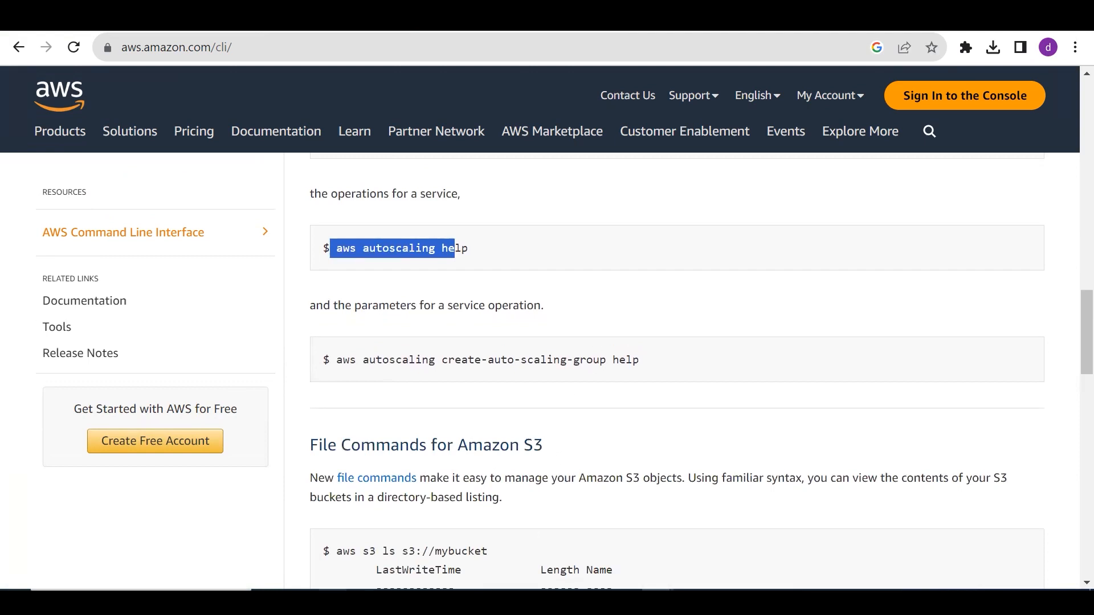
key(super)
- Open Command Prompt and run aws --version, confirming AWS CLI 2.4.25
text(c)
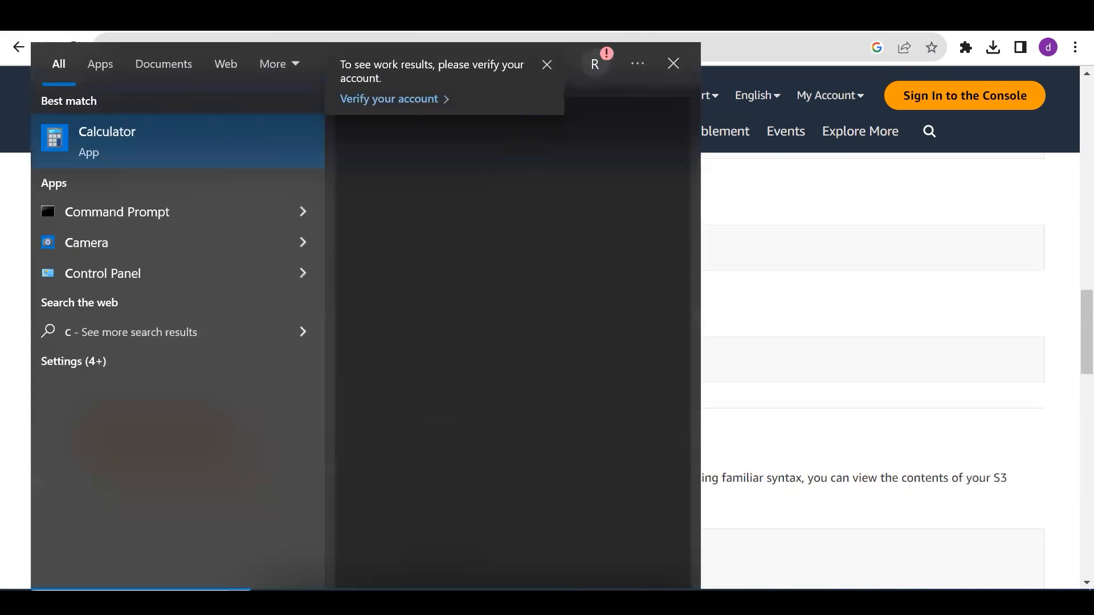
text(md)
key(Return)
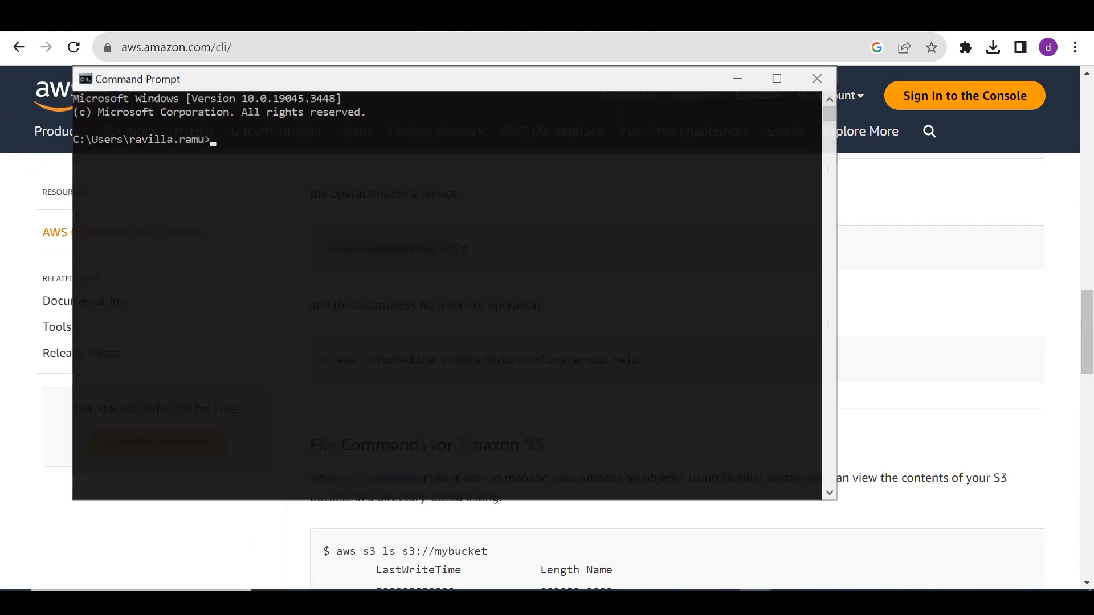
text(aws --version)
key(Return)
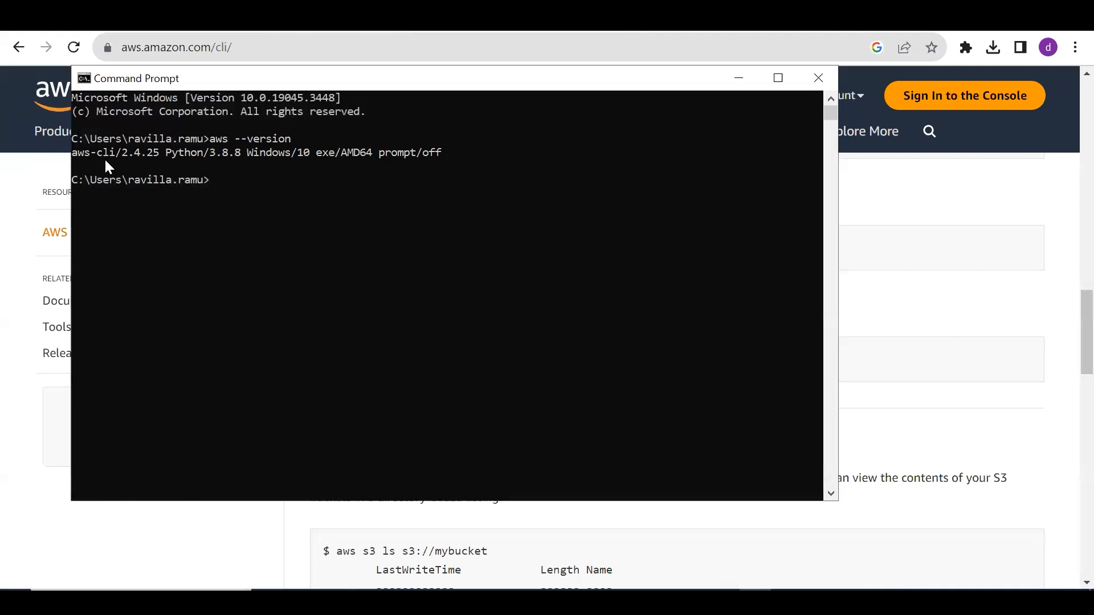
- Try the aws config command and scroll through its output
click(250, 180)
text(aws config)
key(Return)
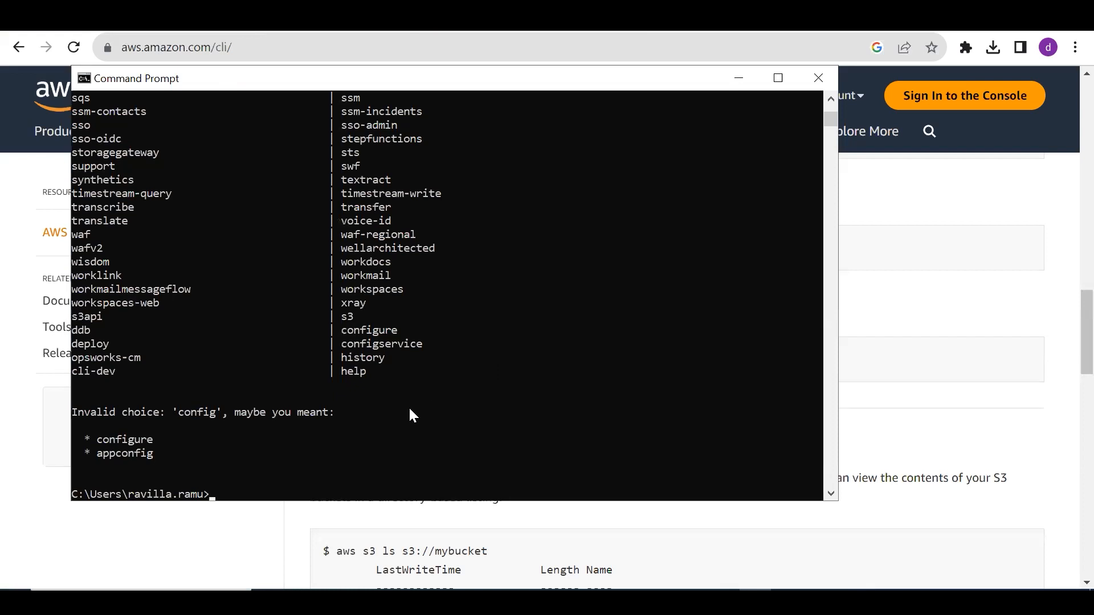
scroll(433, 401, up, 7)
scroll(445, 402, up, 10)
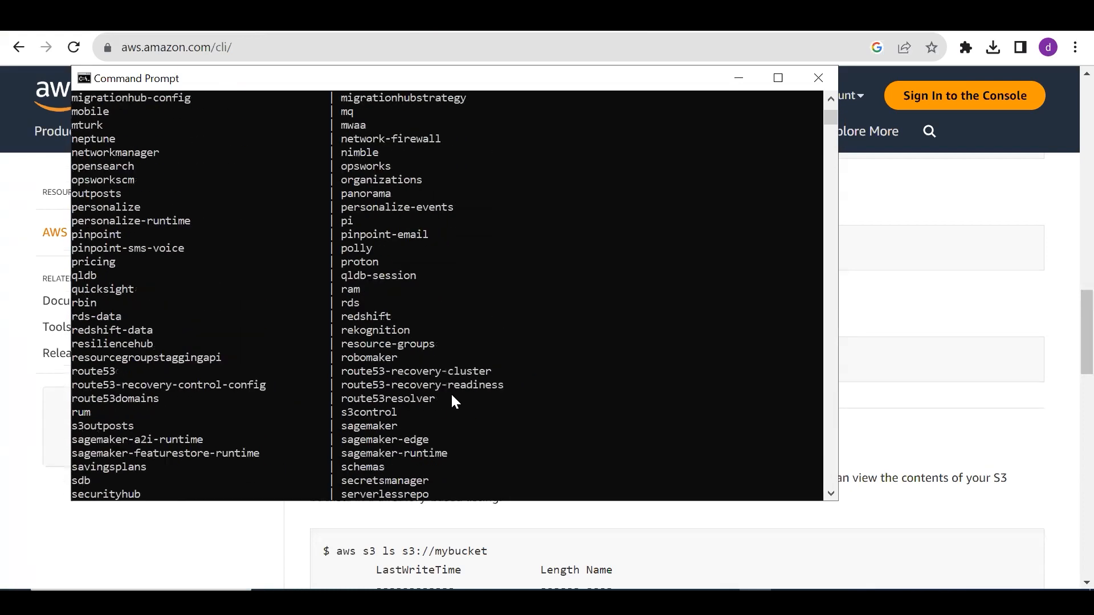
scroll(460, 391, down, 15)
scroll(583, 403, down, 9)
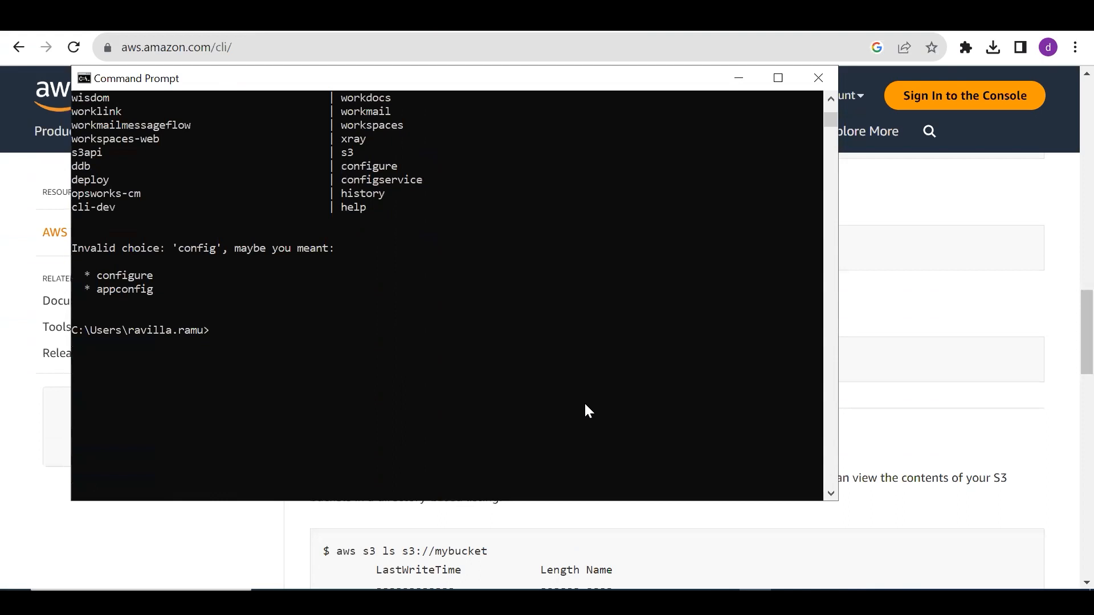
- Run aws configure and bring the test-user_accessKeys spreadsheet forward
text(aws con)
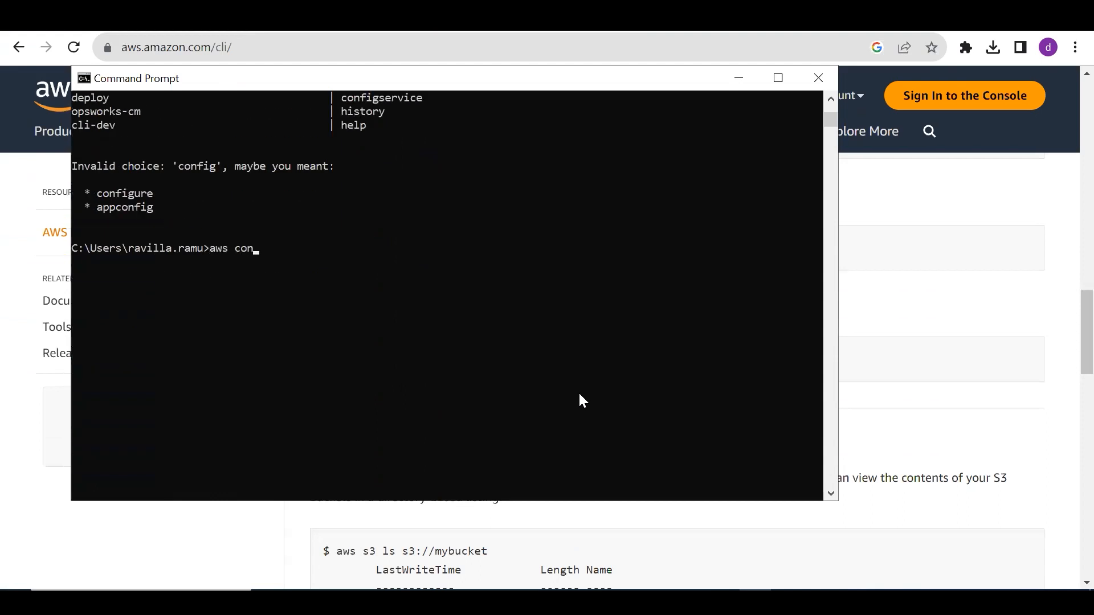
text(figure)
key(Return)
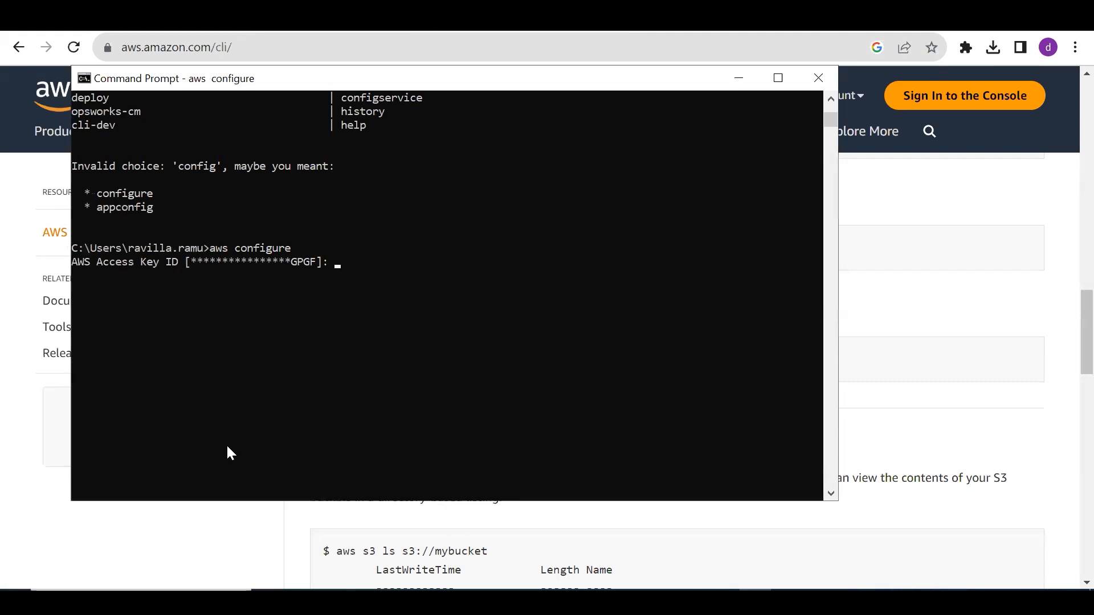
click(724, 602)
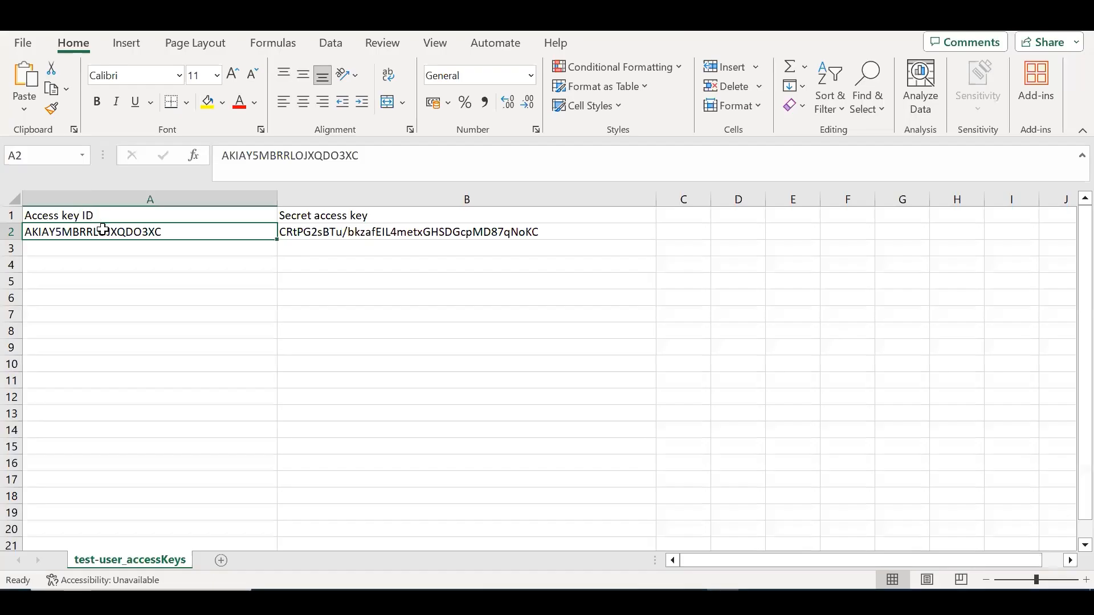
- Copy the access key ID from cell A2 and submit it at the aws configure prompt
click(111, 263)
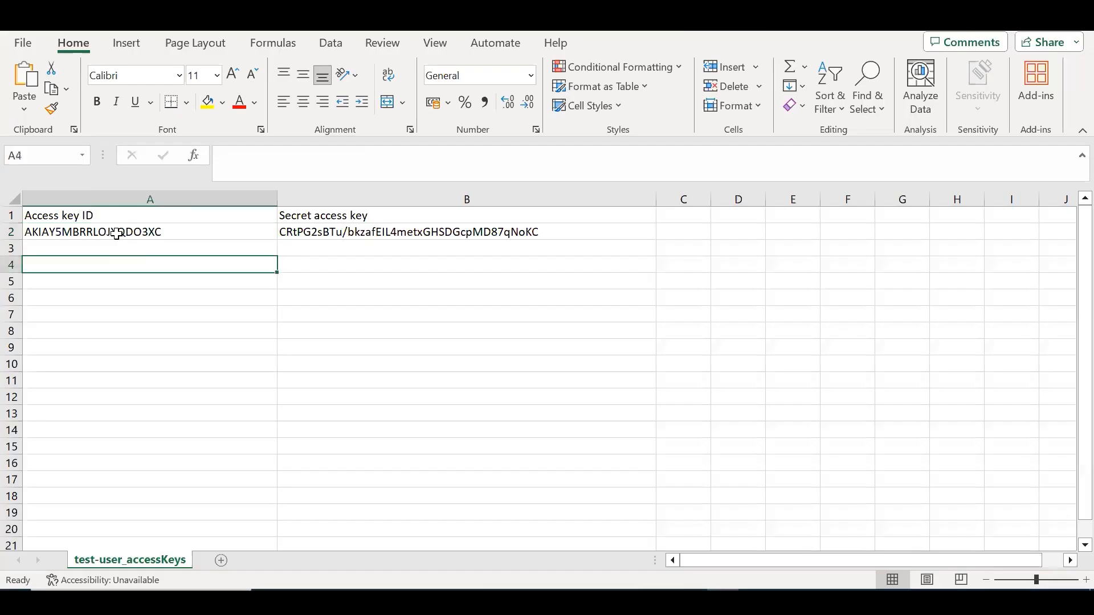
click(117, 234)
key(ctrl+c)
key(alt+Tab)
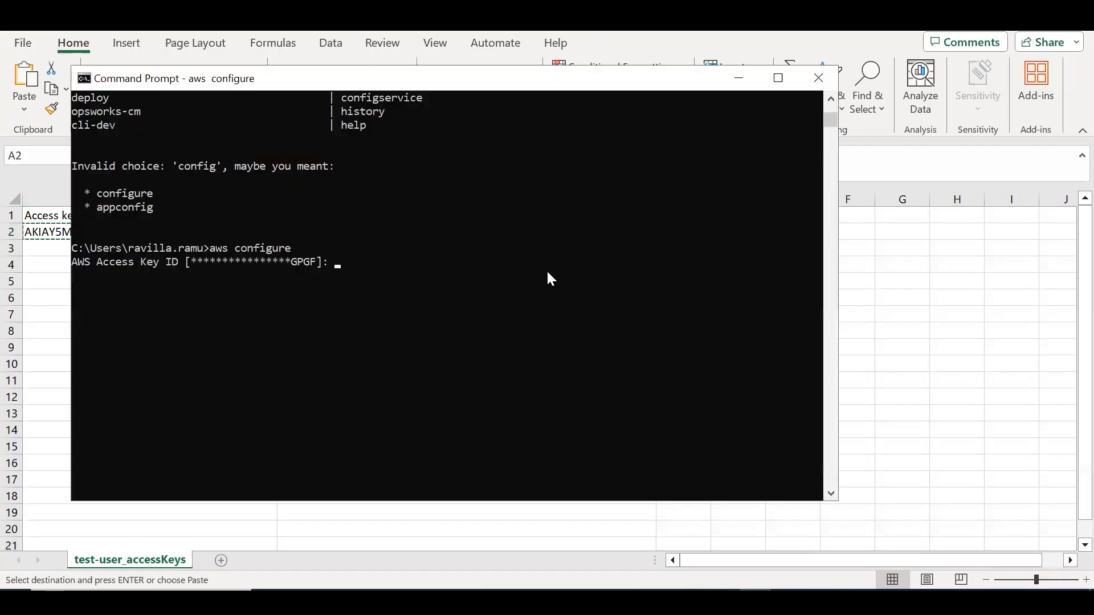
key(ctrl+v)
key(Return)
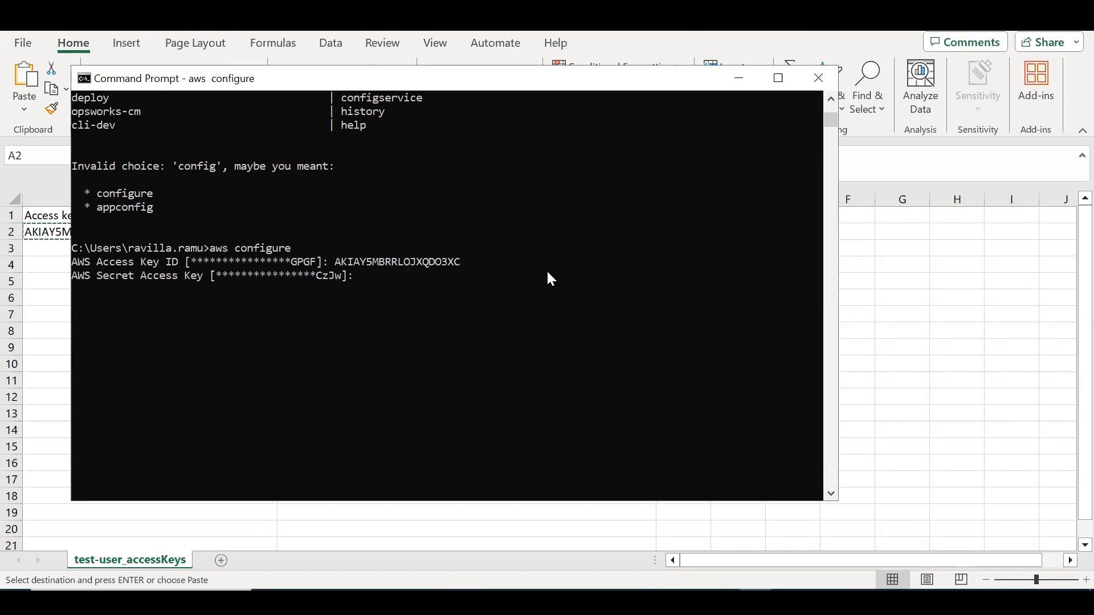
- Copy the secret access key from cell B2 and submit it at the prompt
key(alt+Tab)
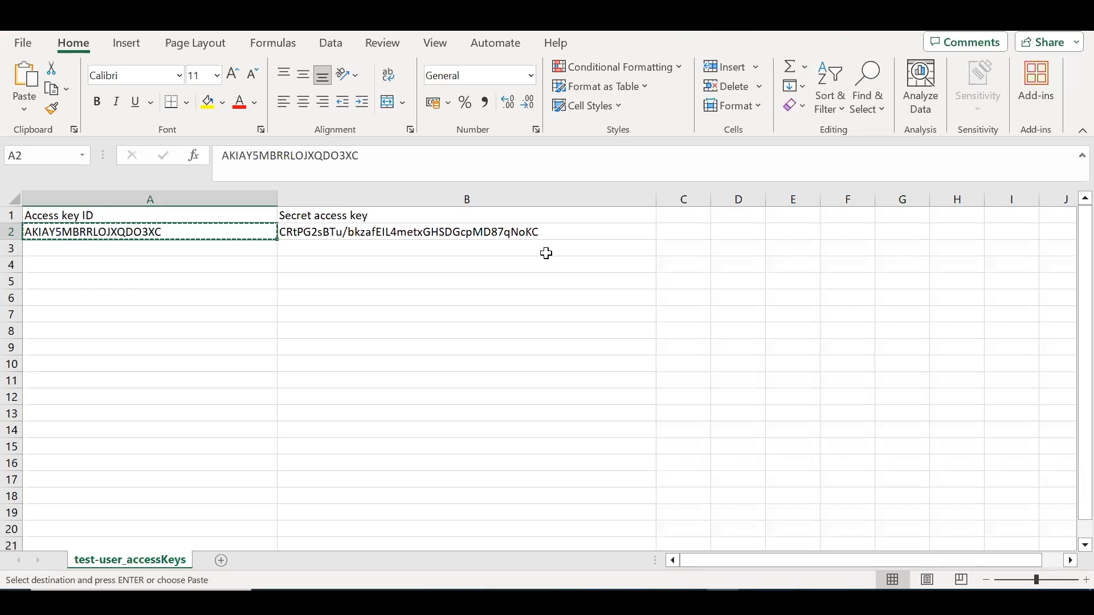
click(520, 232)
key(ctrl+c)
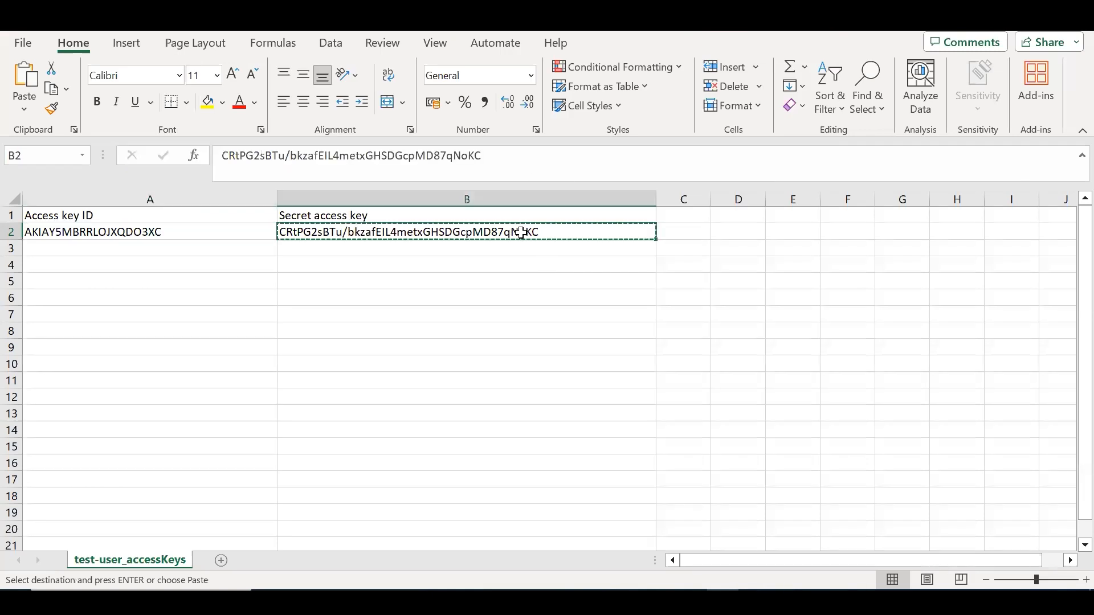
key(alt+Tab)
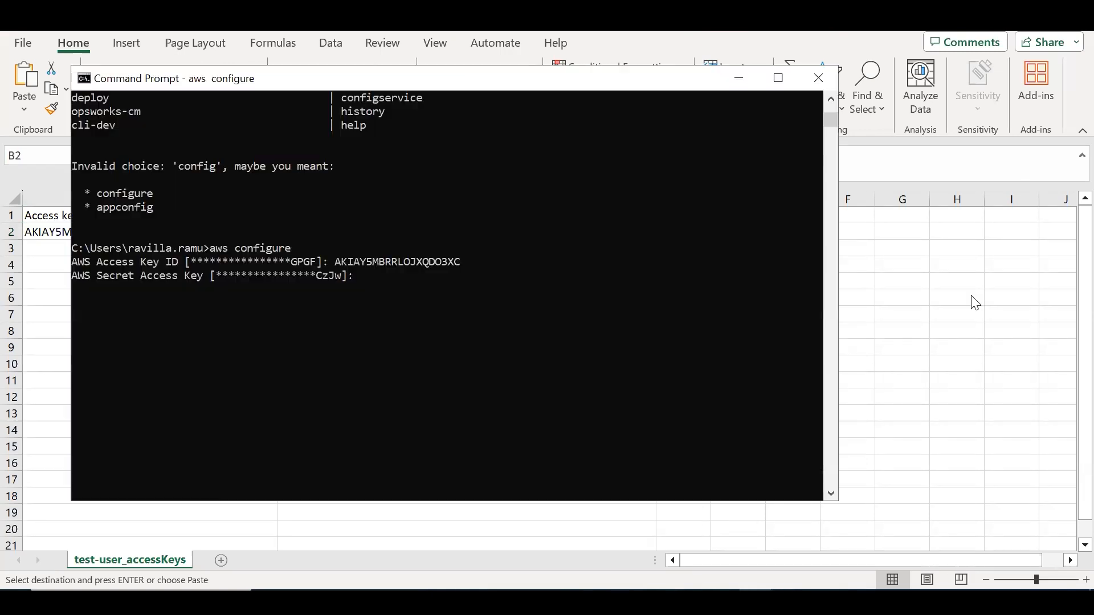
key(ctrl+v)
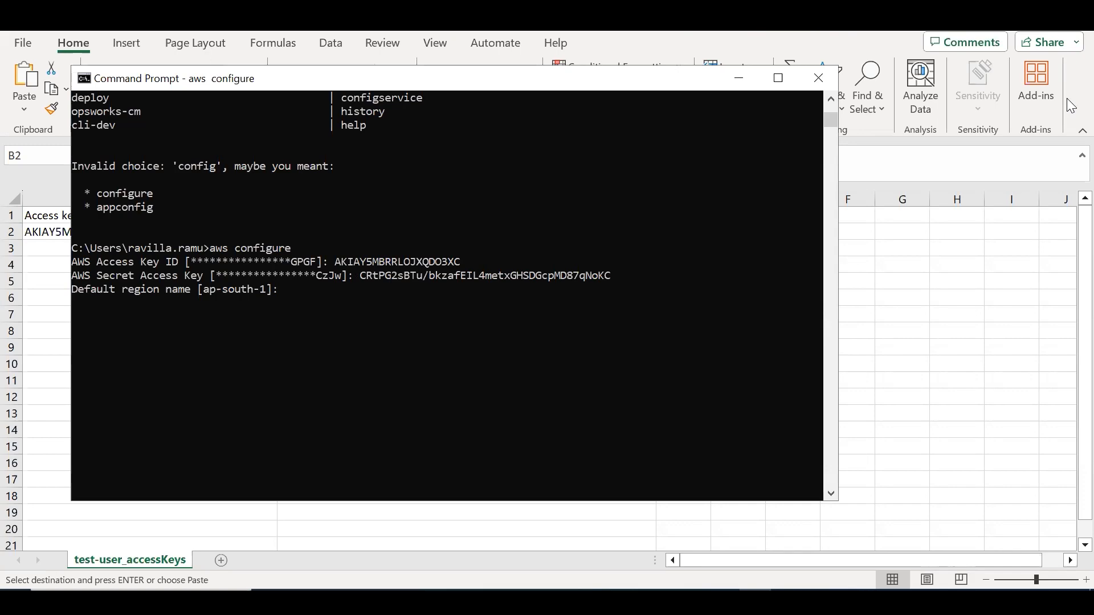
- Switch to the browser's IAM dev group tab
key(alt+Tab)
click(748, 224)
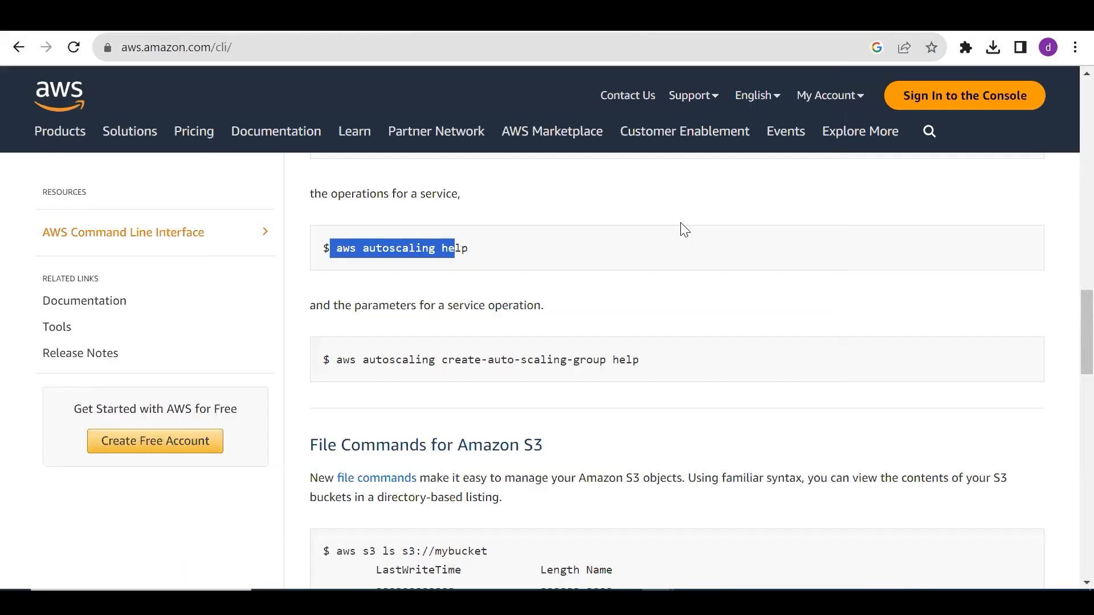
key(ctrl+Tab)
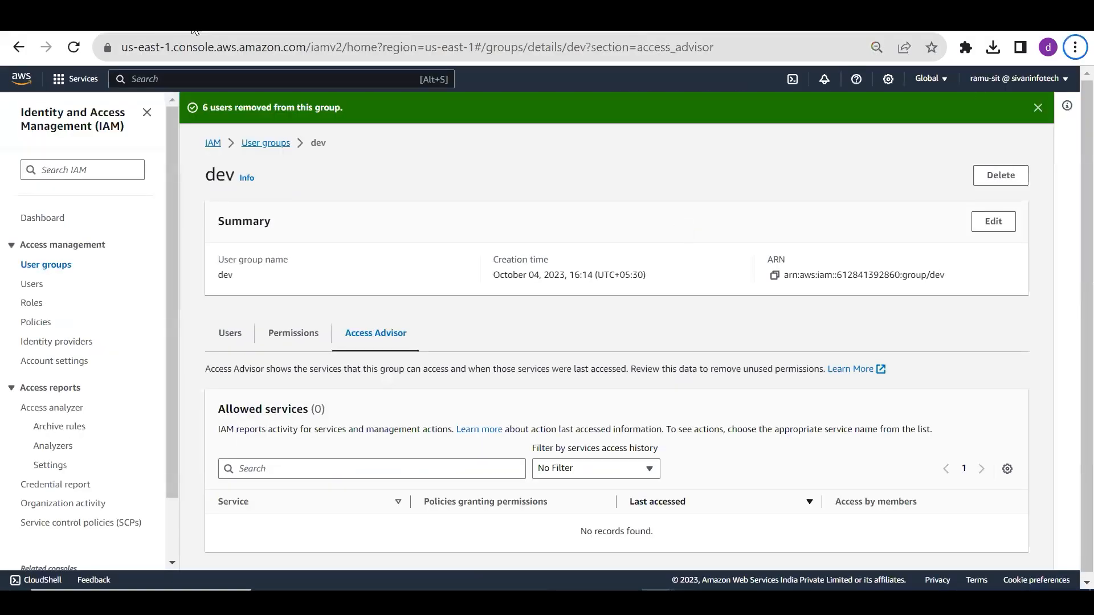
- Check the region codes, then enter us-east-1 as default region and leave output format blank
click(930, 78)
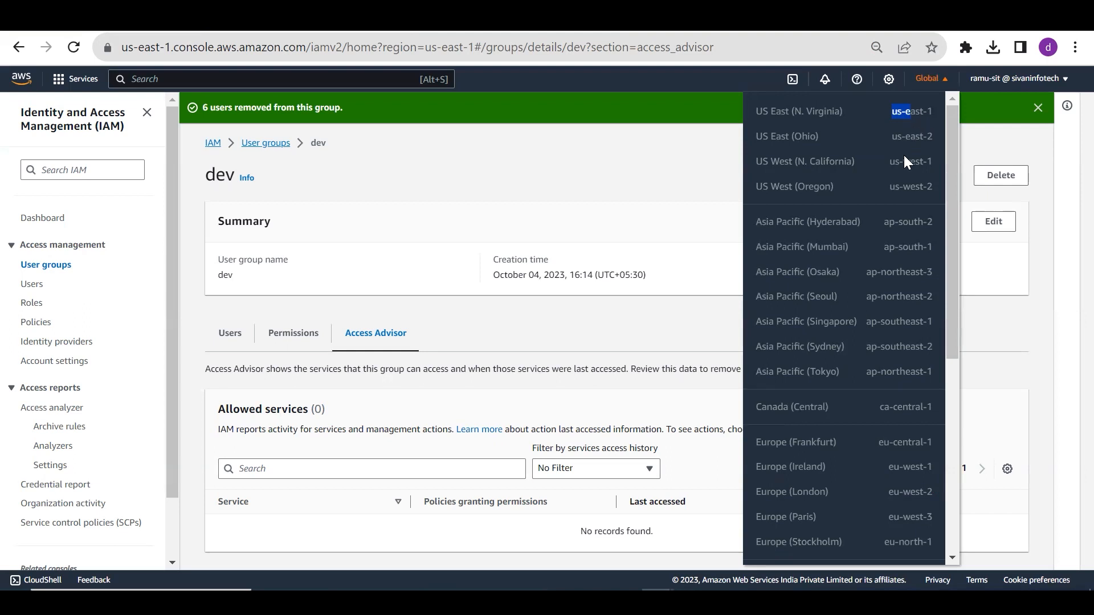
key(alt+Tab)
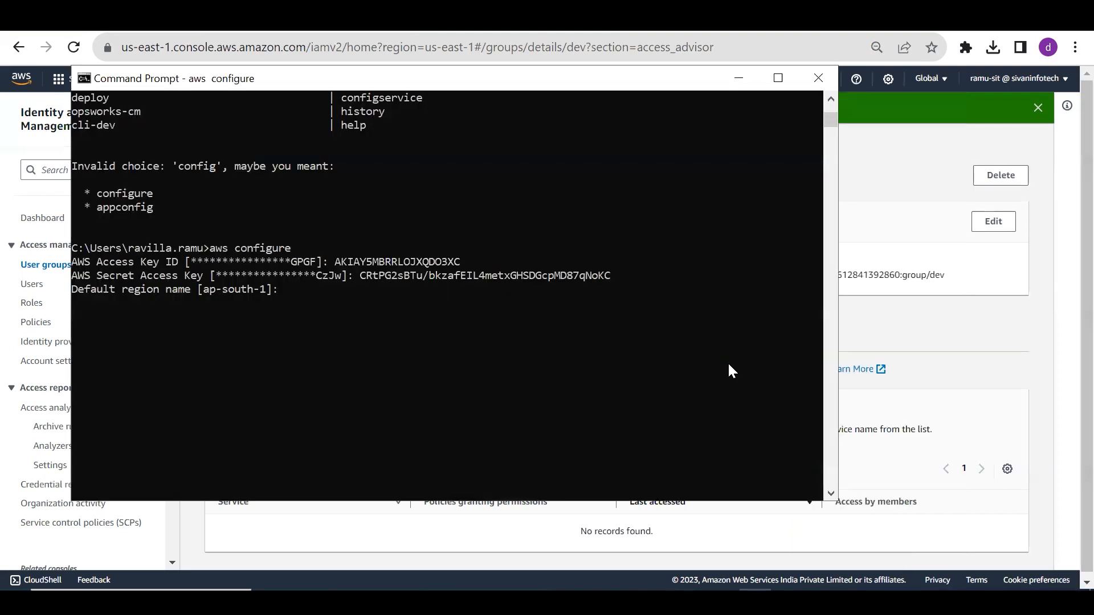
text(us-east-1)
key(Return)
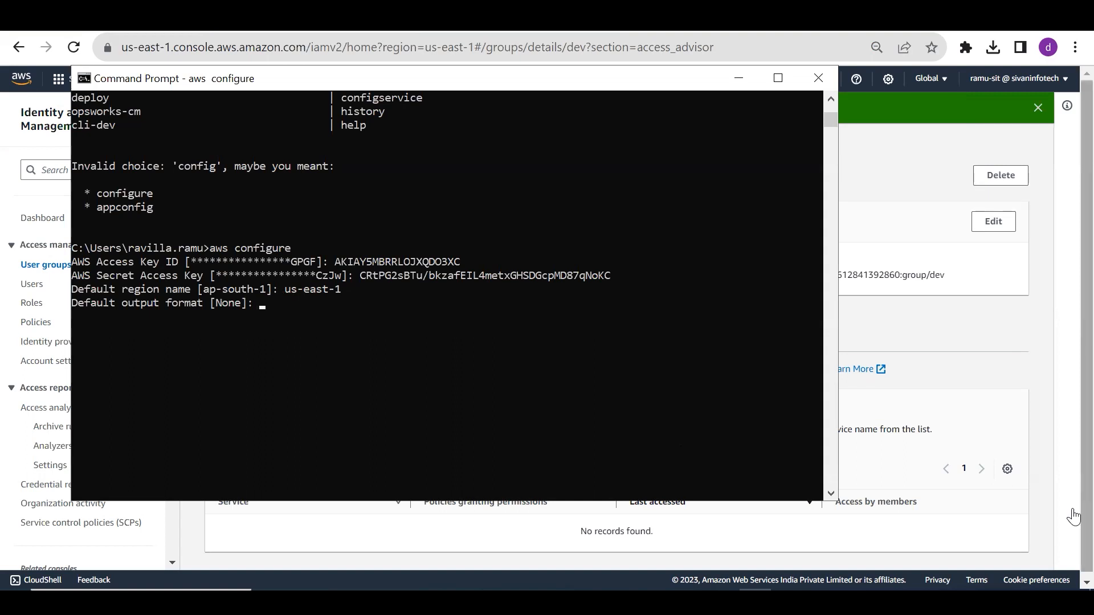
key(Return)
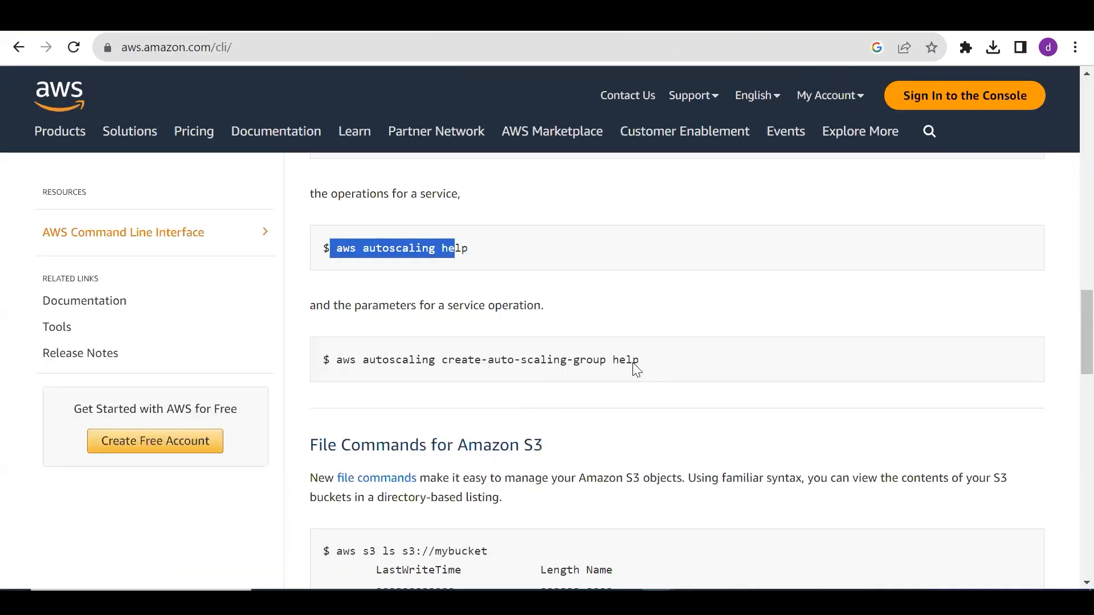
- Select and copy the 'aws ec2 describe-instances' example from the Usage section
scroll(637, 370, up, 8)
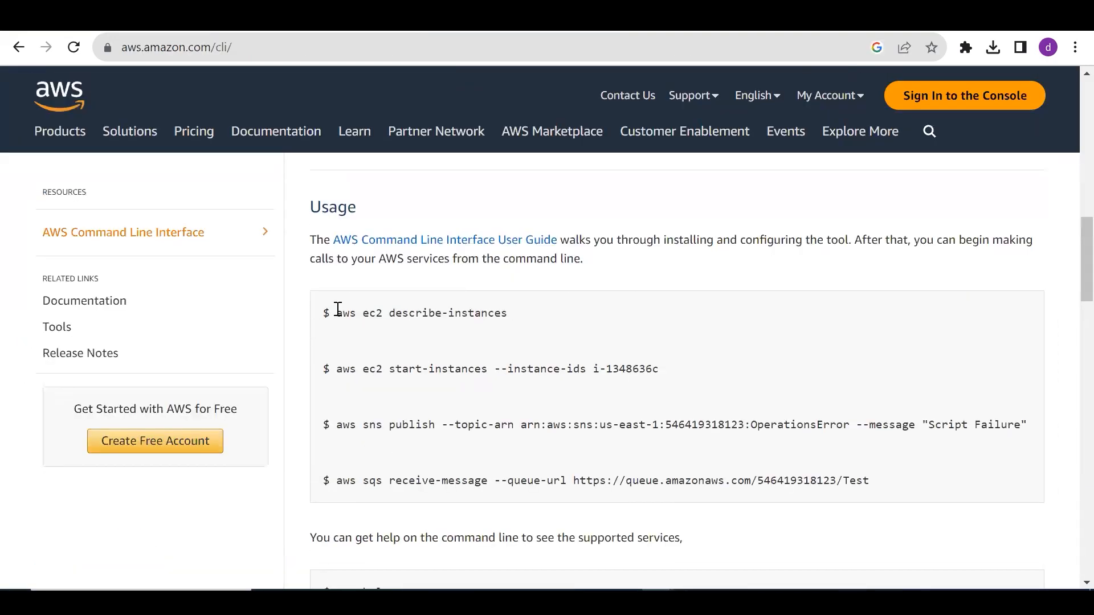
drag(337, 310, 502, 321)
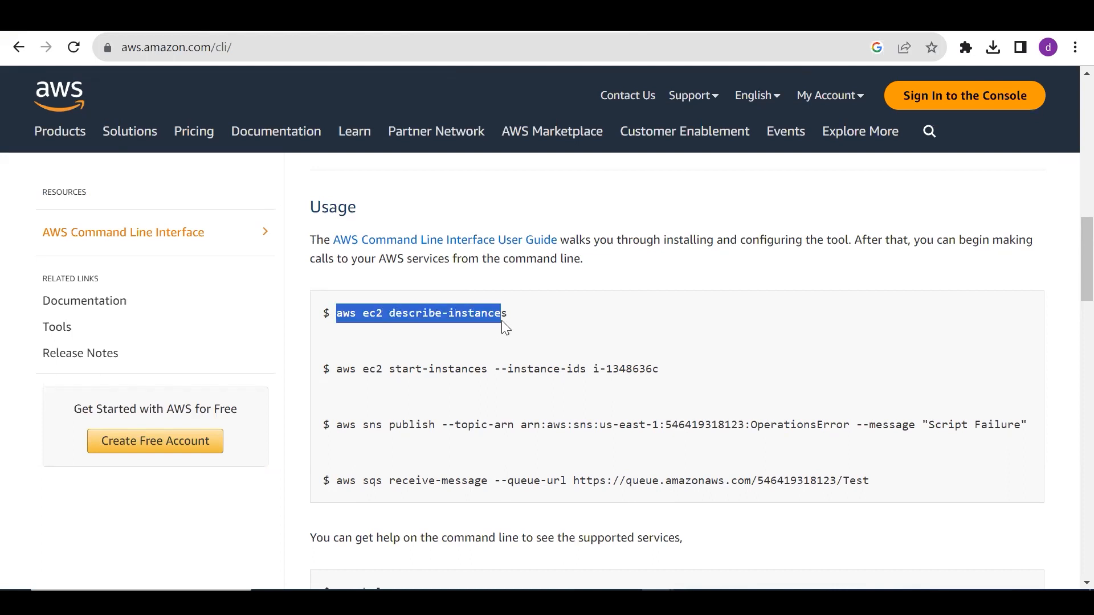
key(alt+Tab)
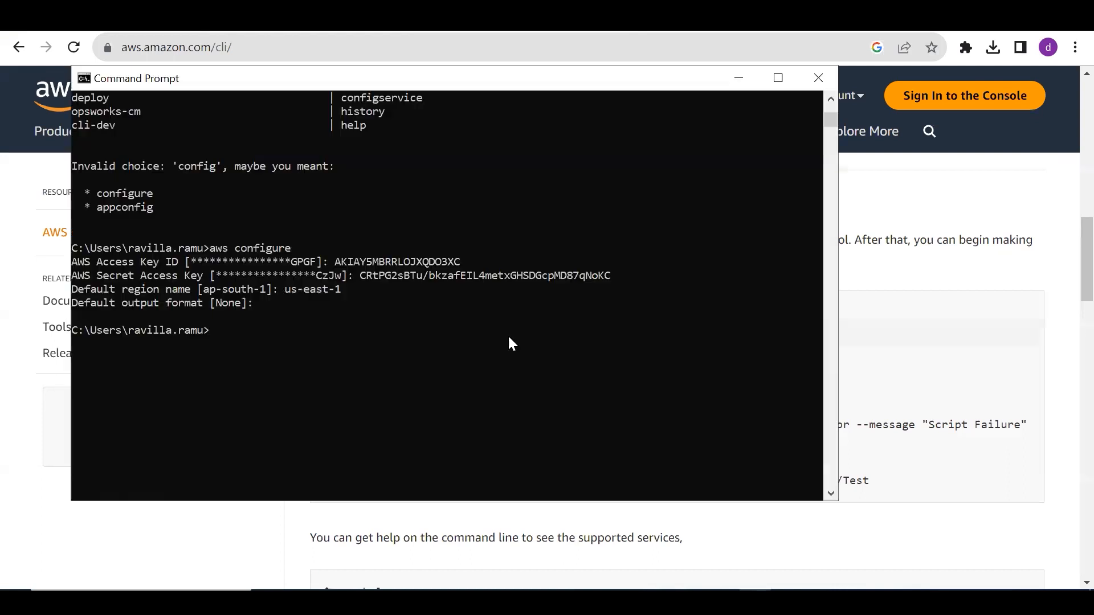
- Paste and run aws ec2 describe-instances in Command Prompt
key(ctrl+v)
key(Return)
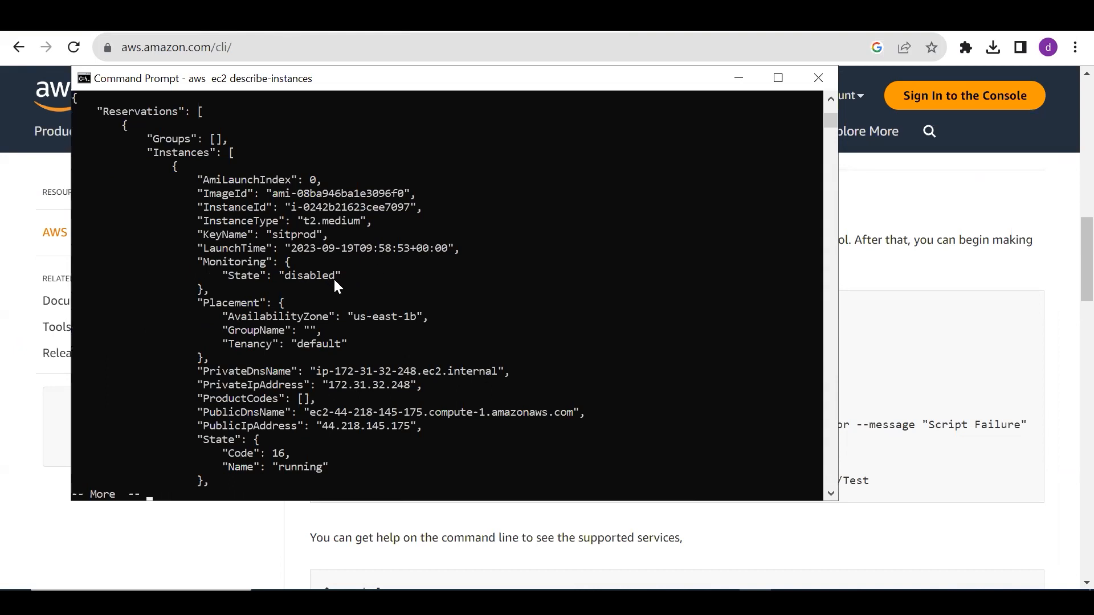
scroll(342, 291, up, 2)
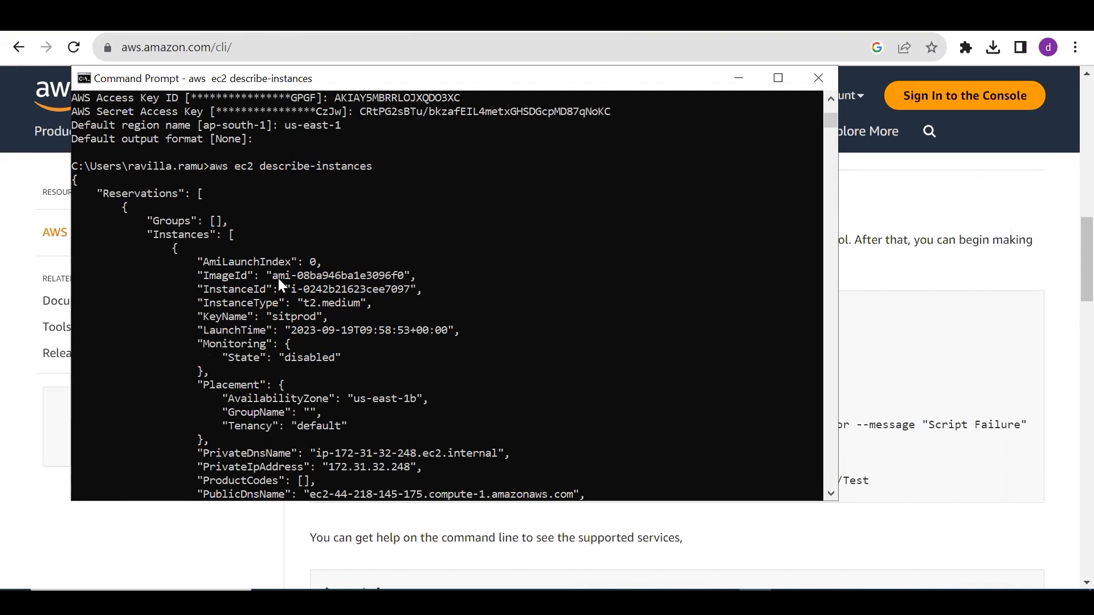
- Highlight the ImageId, InstanceId, t2.medium type, sitprod key, LaunchTime and Monitoring values
drag(277, 278, 320, 279)
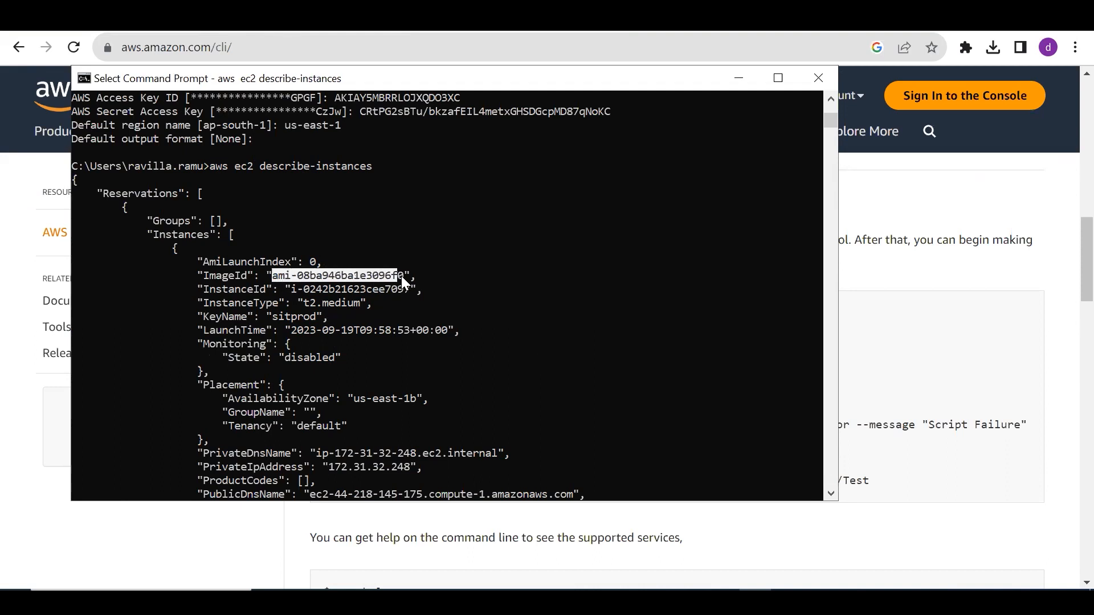
click(293, 291)
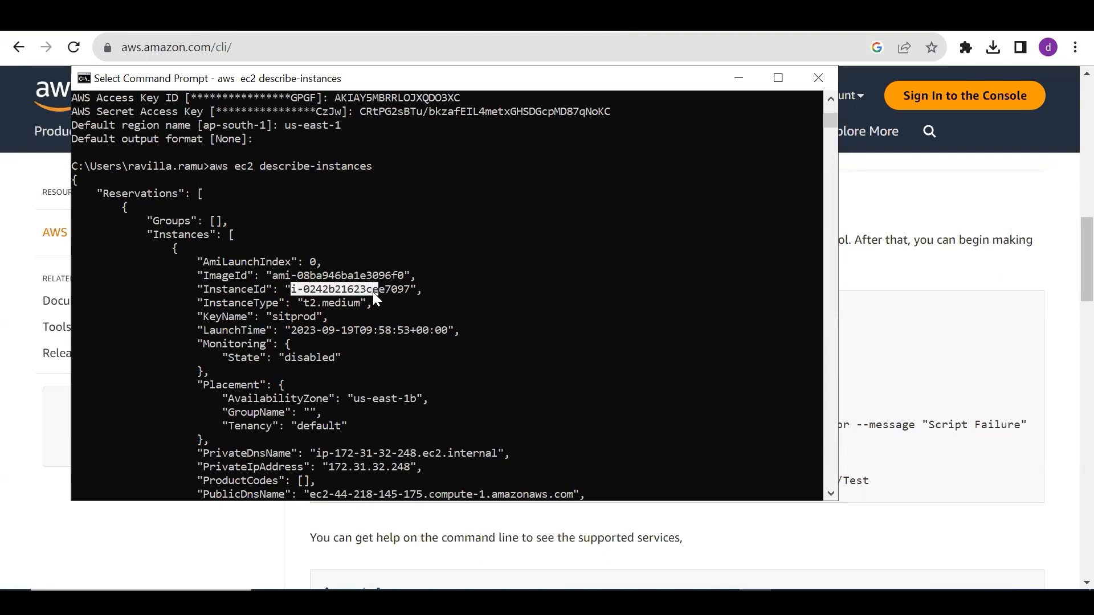
drag(307, 306, 334, 308)
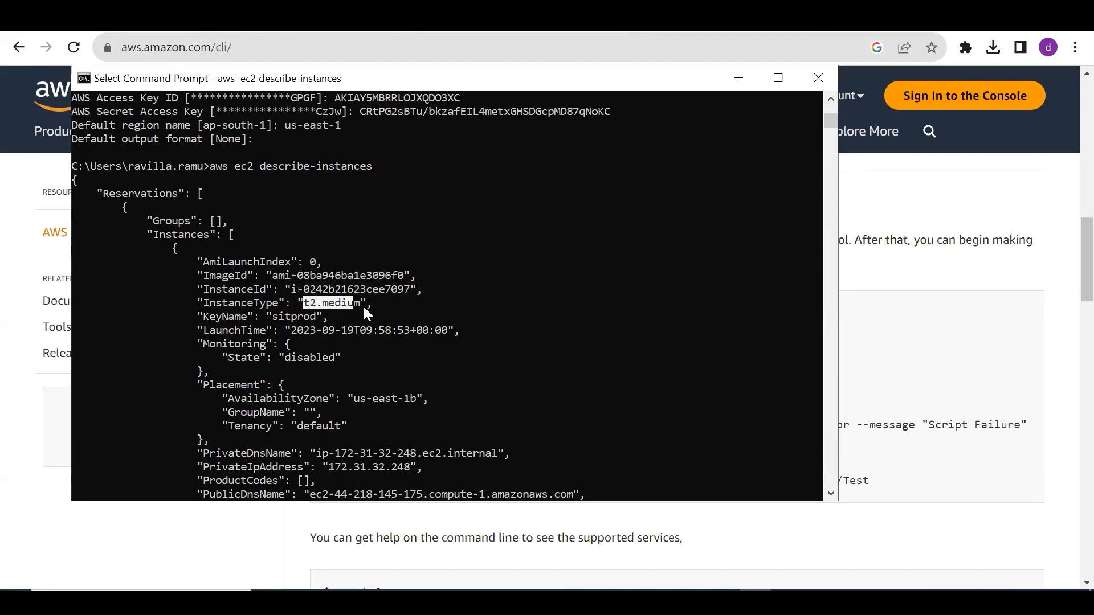
click(271, 320)
drag(297, 334, 452, 348)
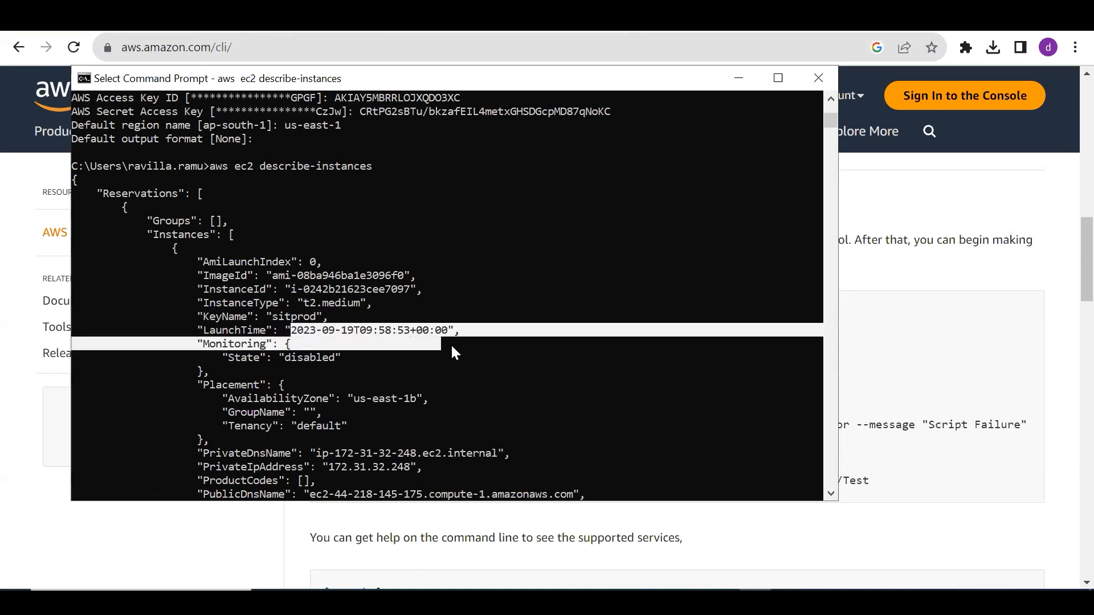
click(319, 358)
drag(268, 371, 192, 346)
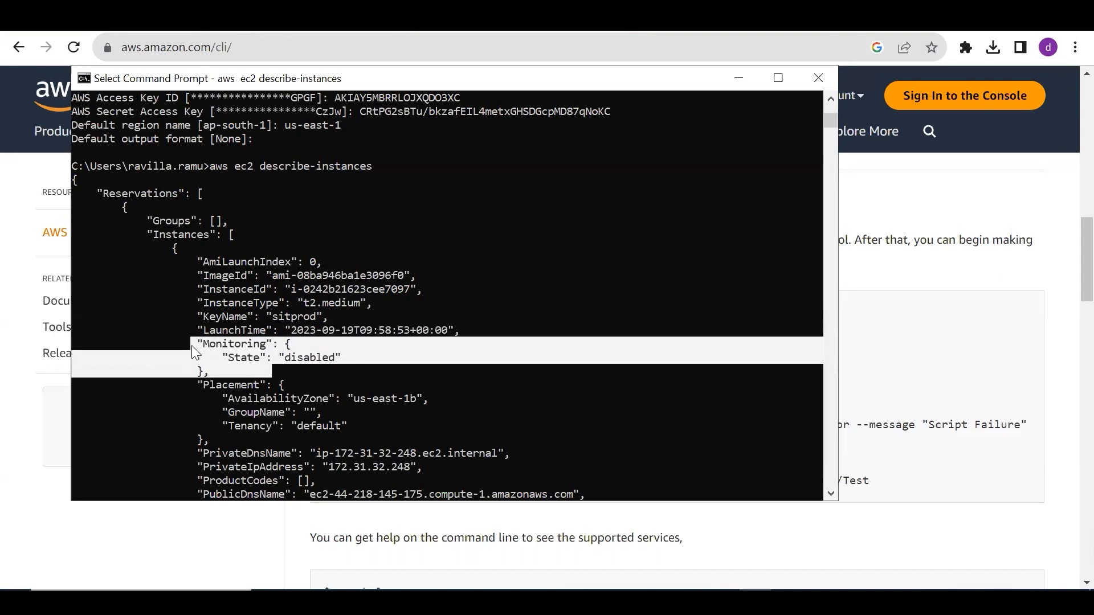
drag(268, 371, 210, 263)
click(251, 21)
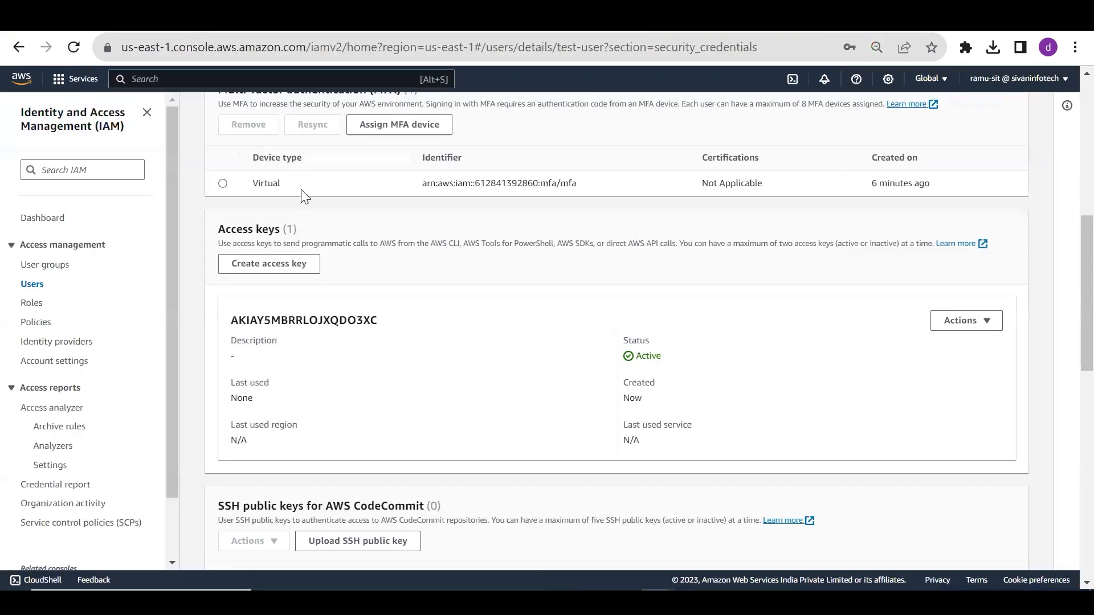
- Search the console for ec2 and list running instances, scrolling across the SIT-NEW WEBSITE row
scroll(303, 195, up, 3)
click(208, 78)
text(ec2)
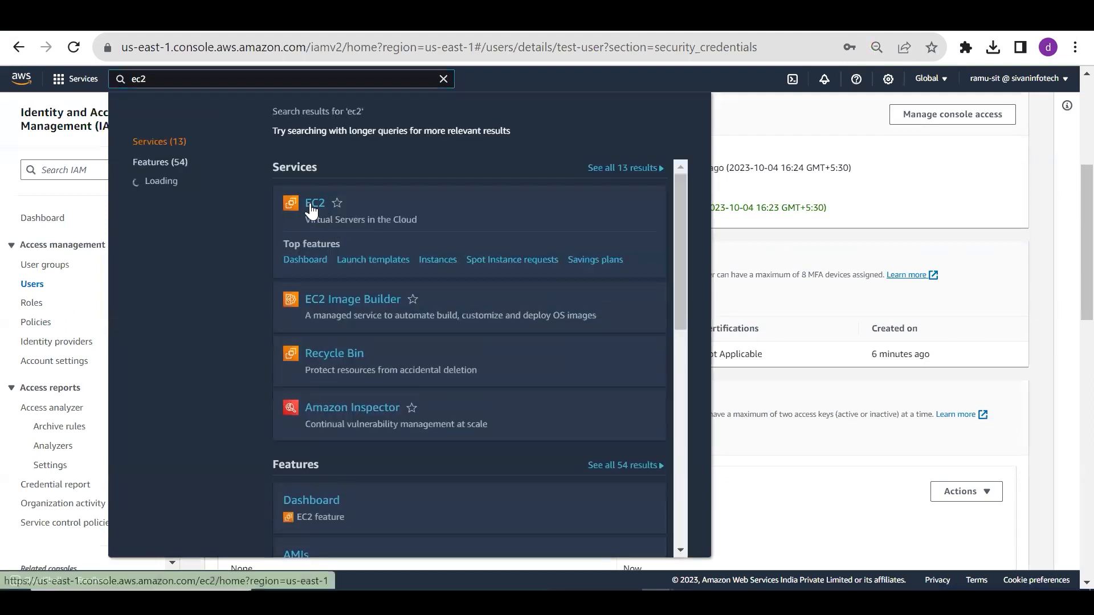
key(Return)
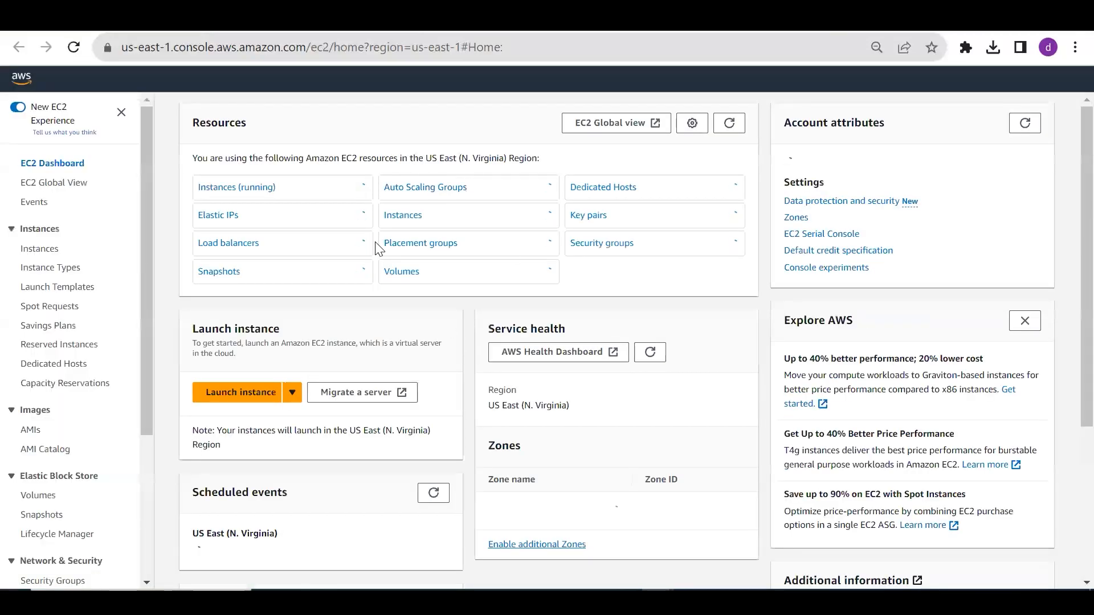
click(254, 193)
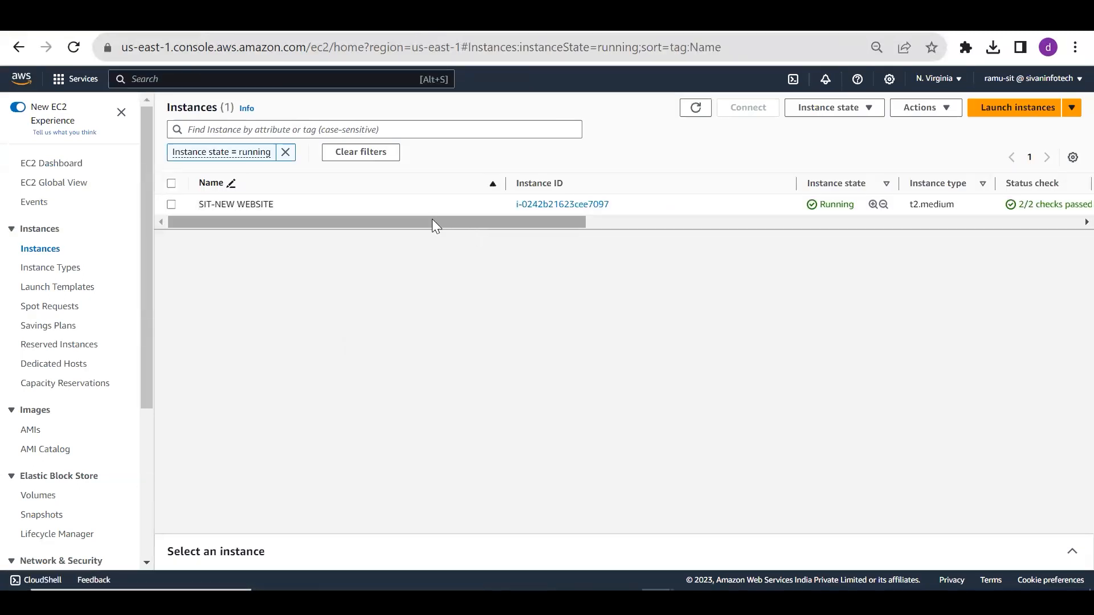
drag(410, 224, 898, 235)
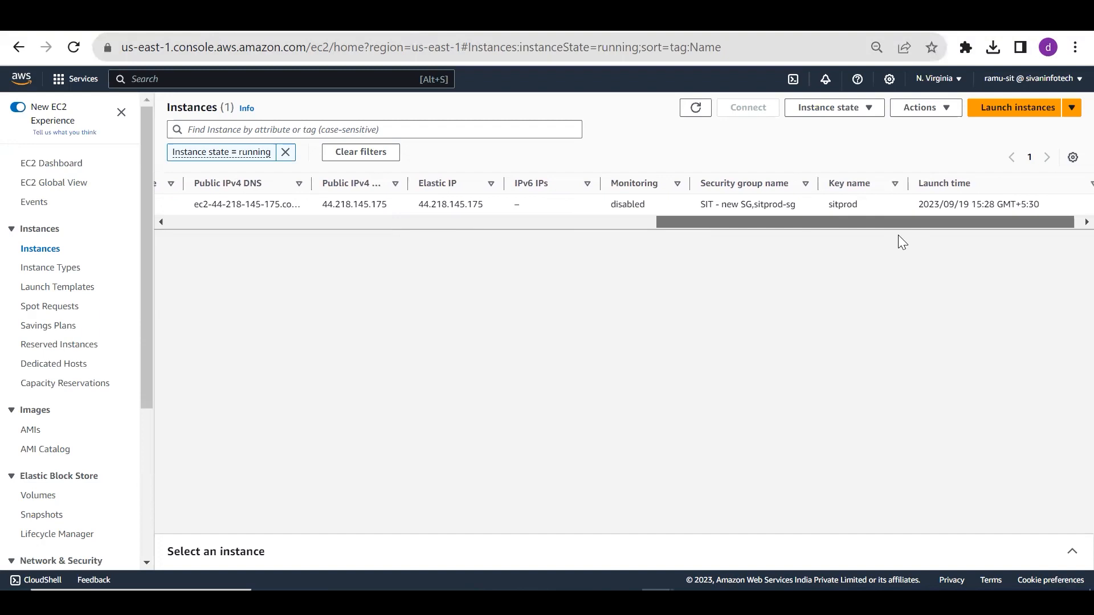
drag(898, 235, 900, 233)
- Highlight the CLI output's private and public DNS and IP values, including 44.218.145.175
key(alt+Tab)
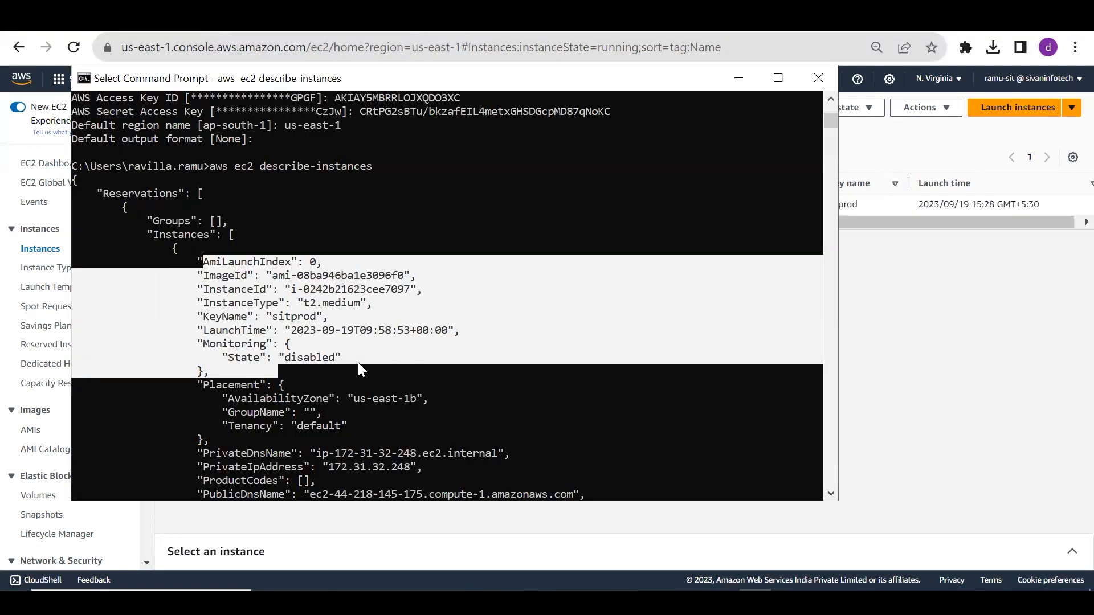
scroll(358, 362, down, 2)
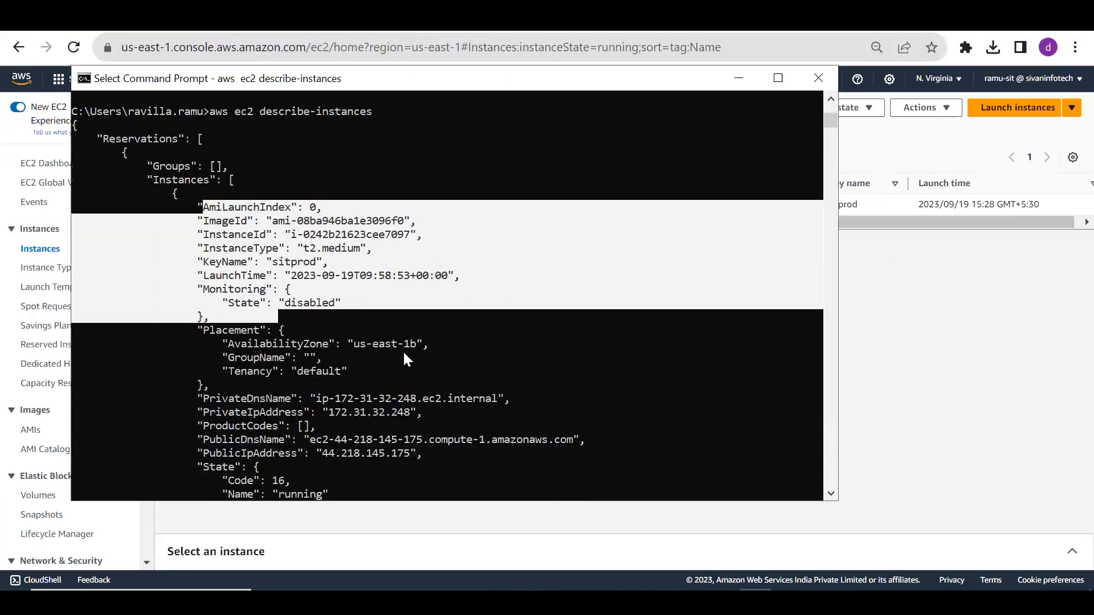
key(alt+Tab)
drag(846, 223, 686, 232)
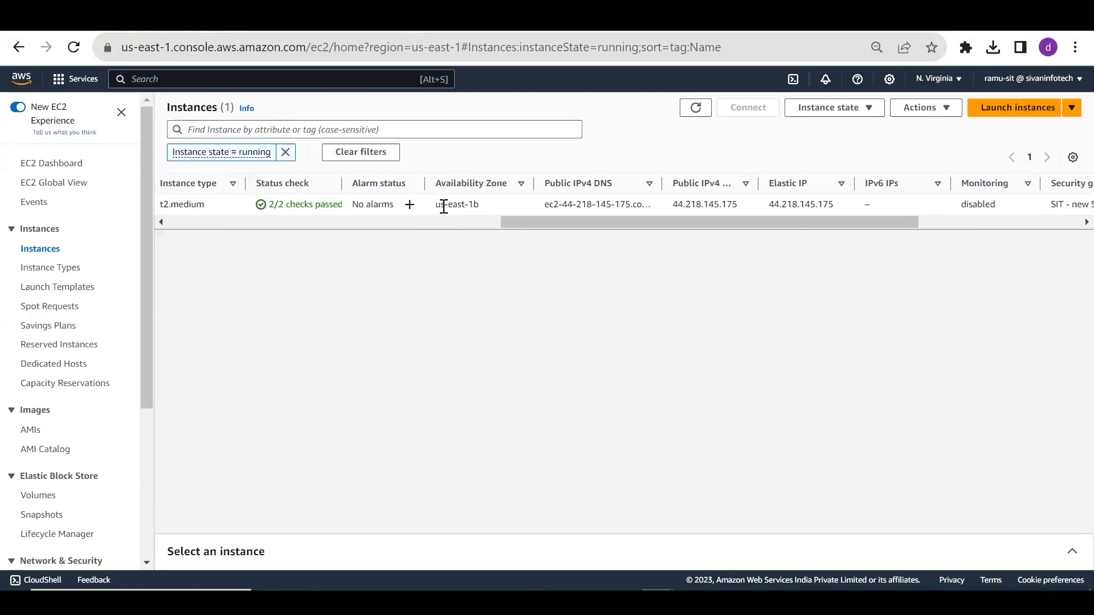
key(alt+Tab)
scroll(399, 297, down, 2)
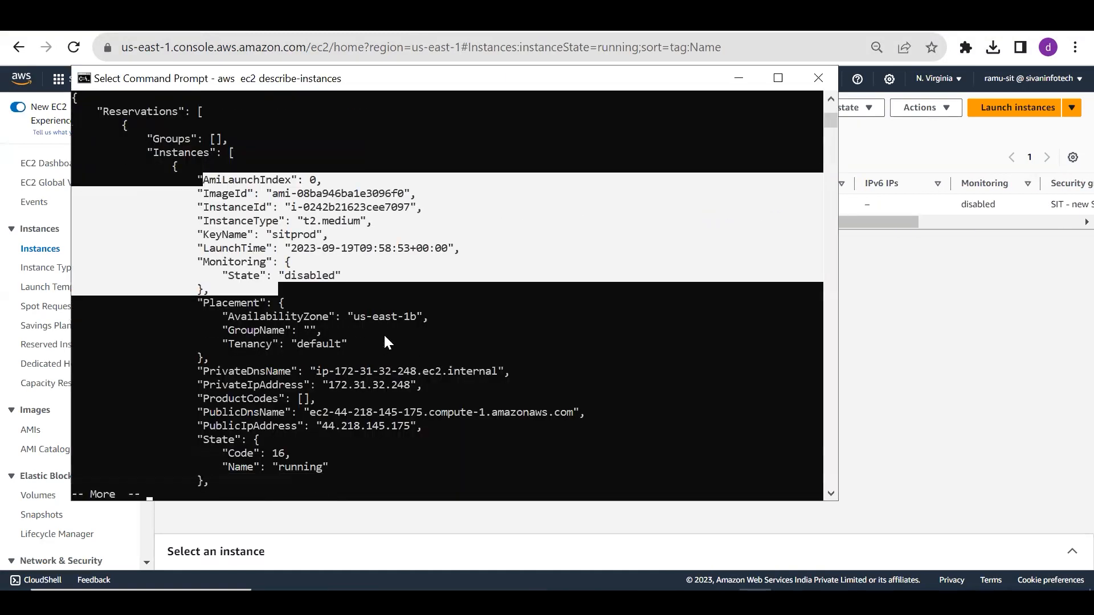
scroll(274, 353, down, 2)
drag(198, 340, 504, 345)
drag(235, 359, 394, 356)
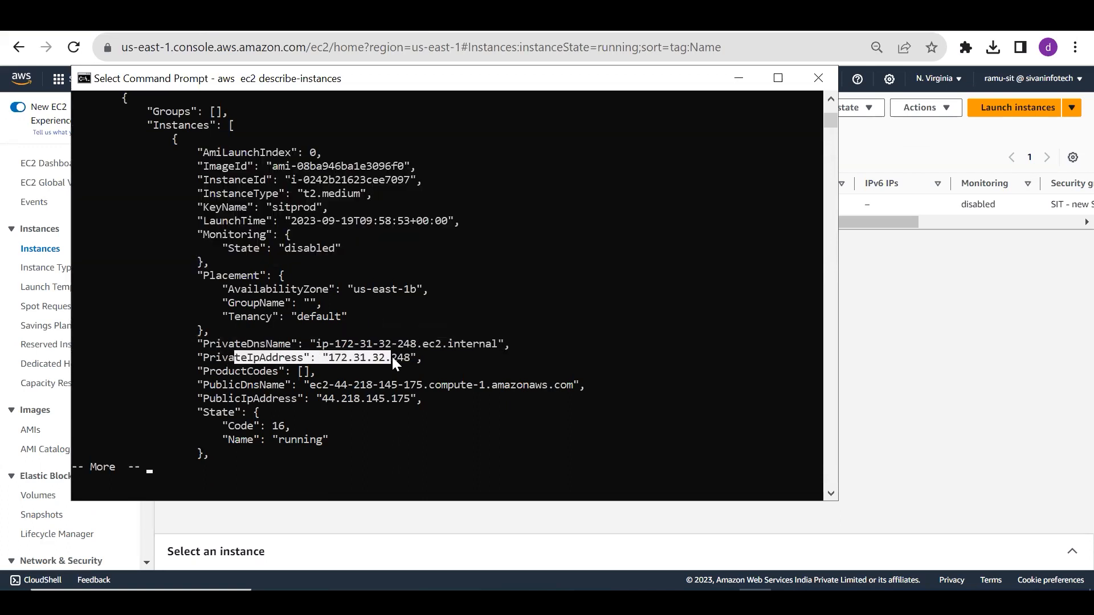
drag(381, 402, 378, 408)
drag(206, 383, 423, 385)
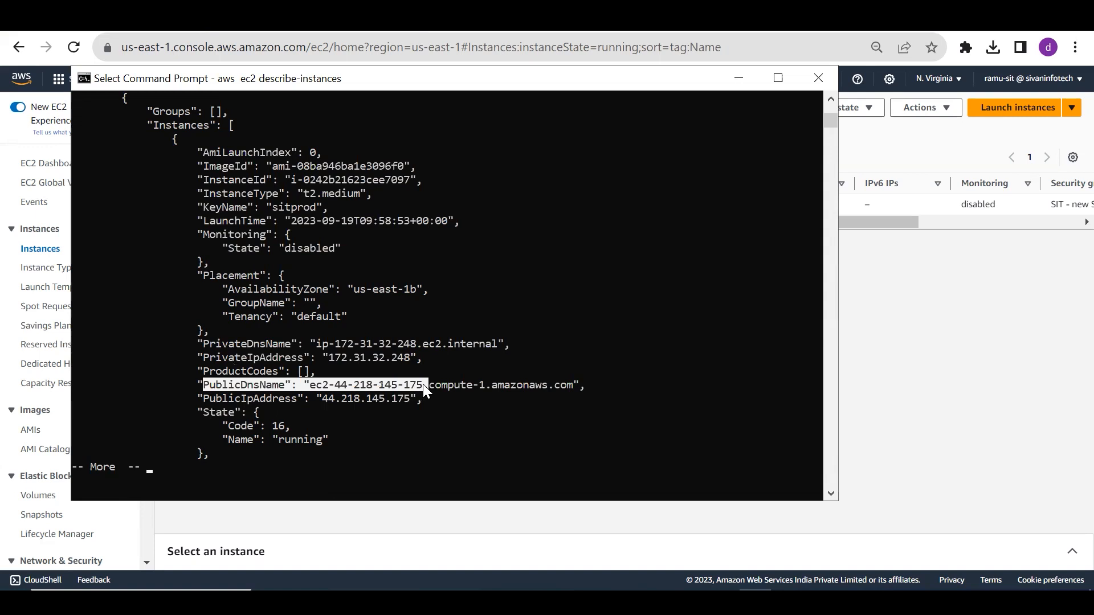
click(322, 399)
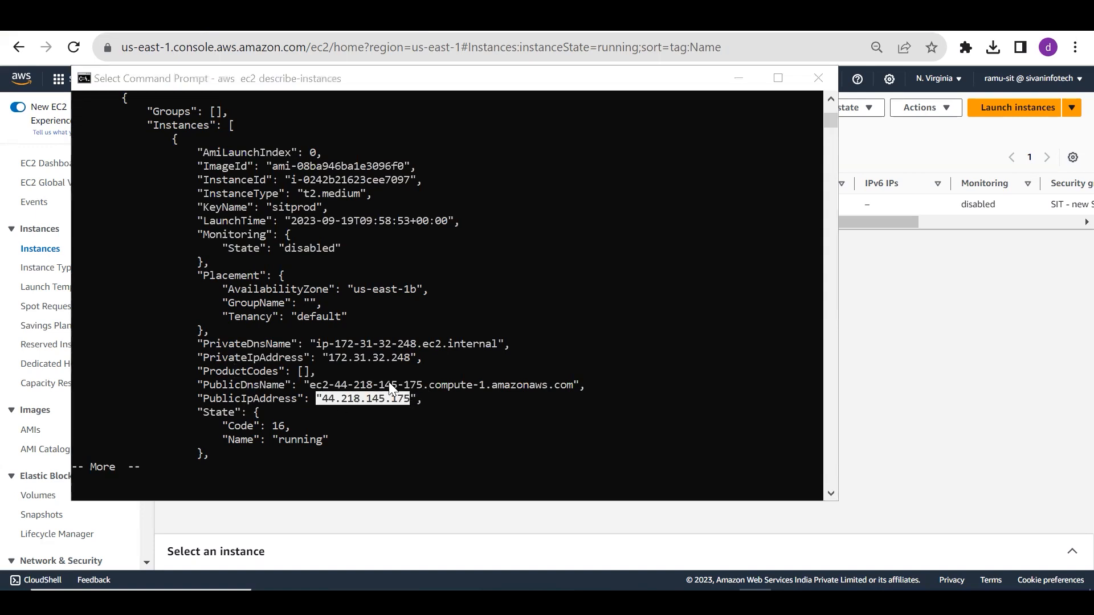
- Highlight the matching Public IPv4 address and DNS in the EC2 console
key(alt+Tab)
drag(667, 204, 727, 214)
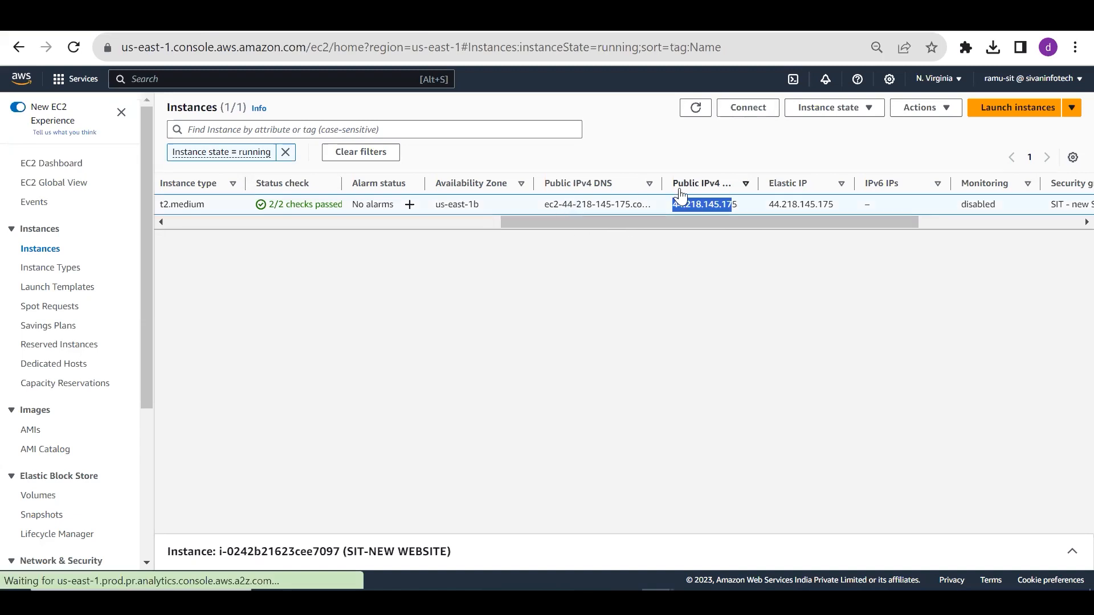
drag(662, 183, 764, 185)
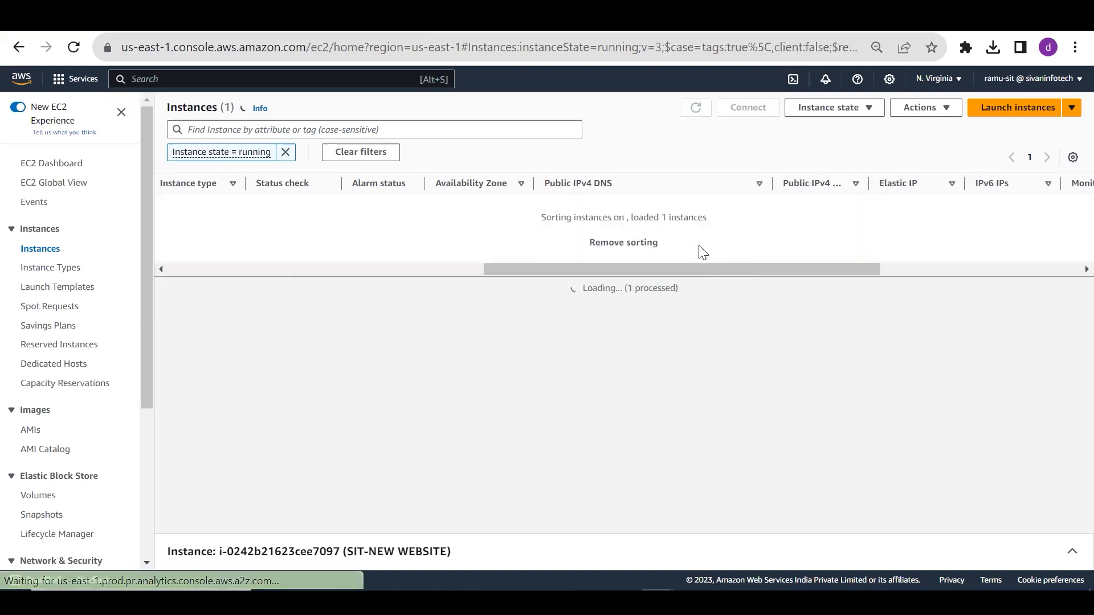
- Highlight the CLI output's State code and 'running' name to confirm the instance state
key(alt+Tab)
scroll(411, 382, down, 2)
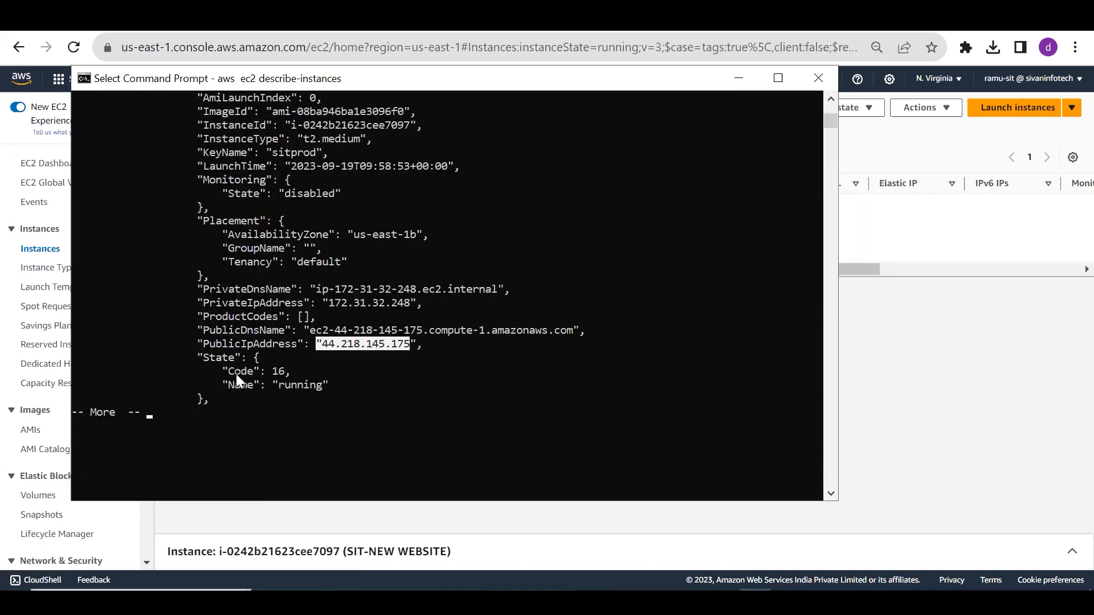
drag(236, 376, 317, 372)
drag(235, 386, 339, 389)
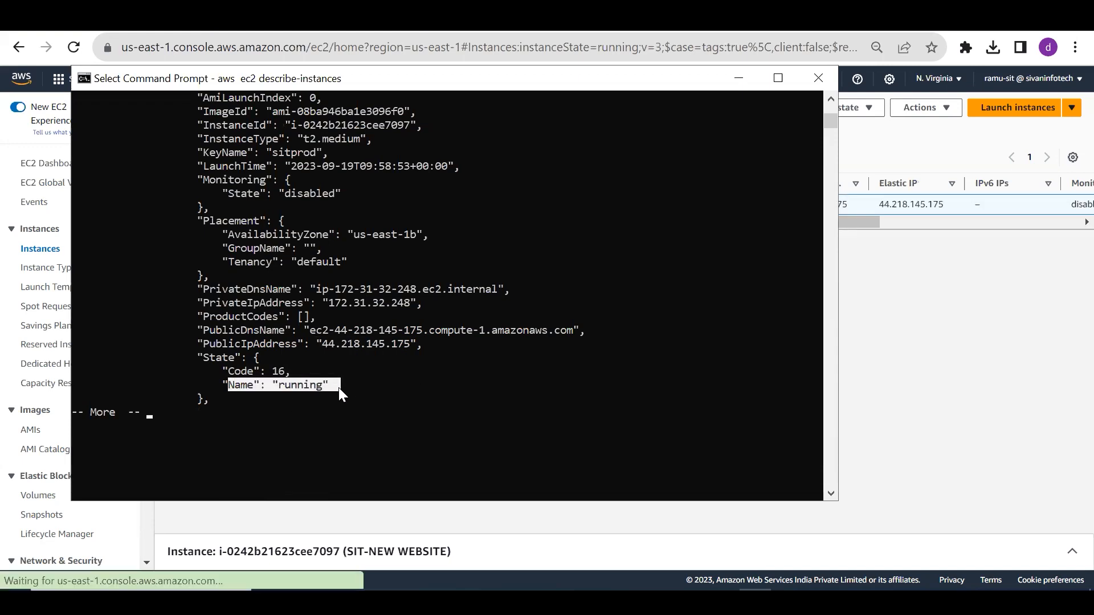
scroll(408, 406, down, 2)
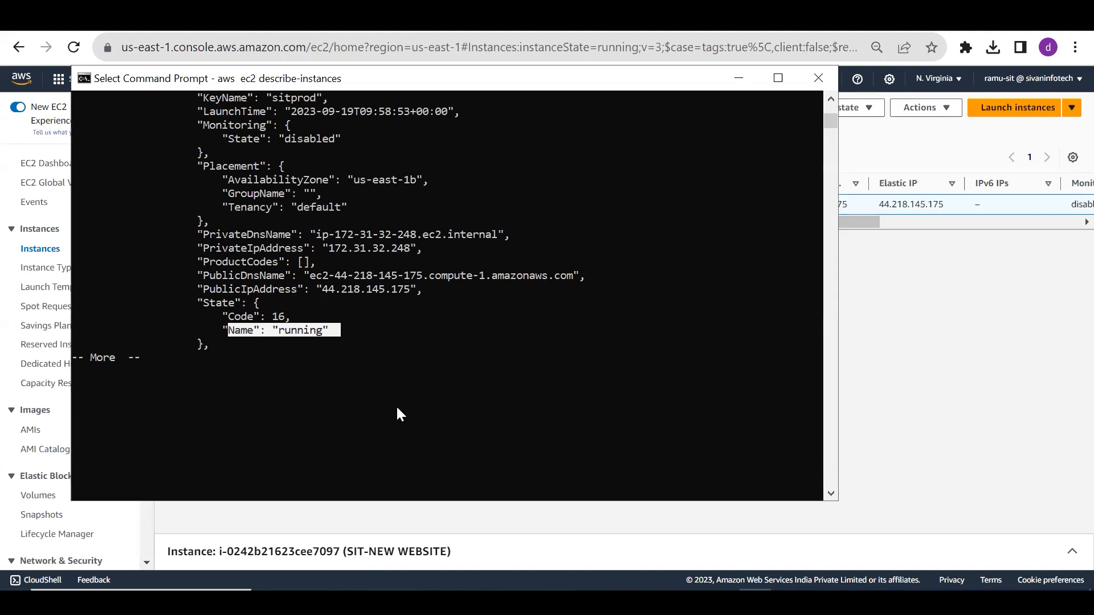
key(alt+Tab)
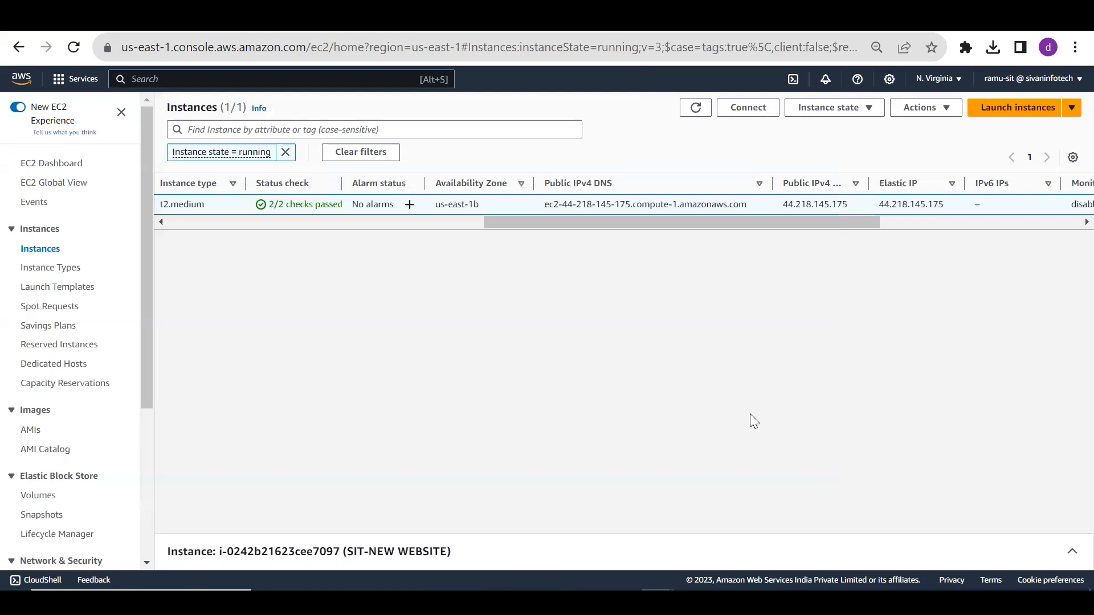
key(ctrl+Tab)
- Open the AWS CLI documentation and its version 2 User Guide
scroll(460, 392, up, 9)
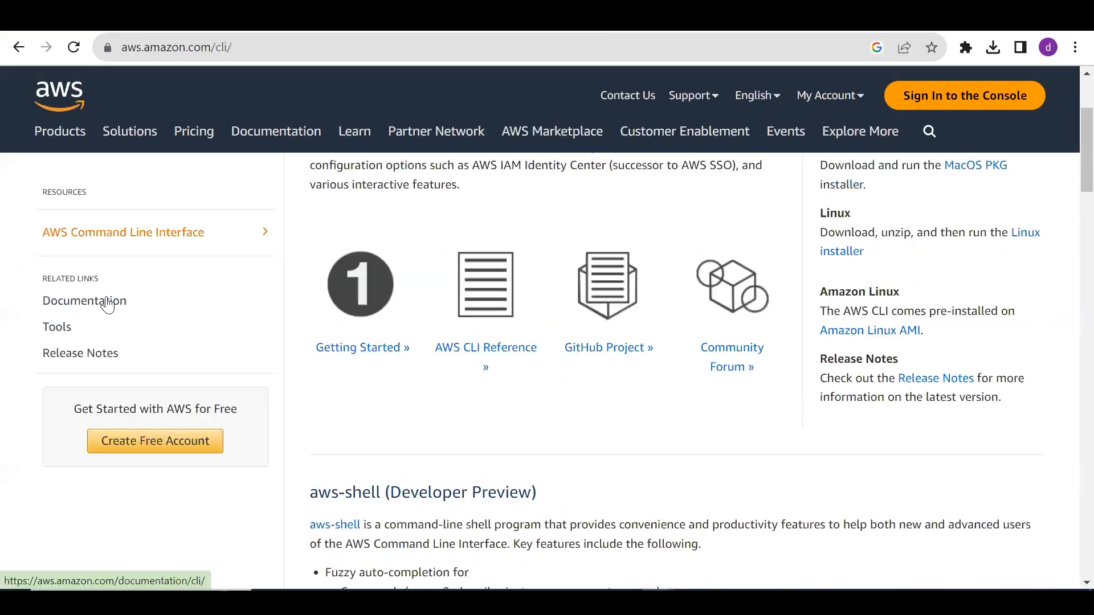
click(107, 305)
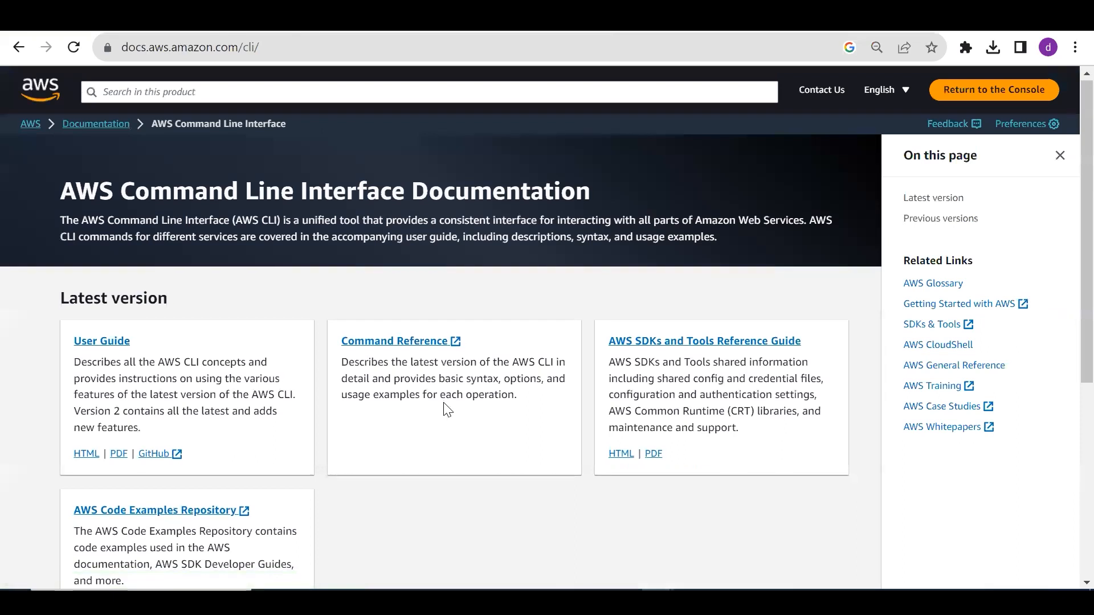
scroll(448, 409, down, 6)
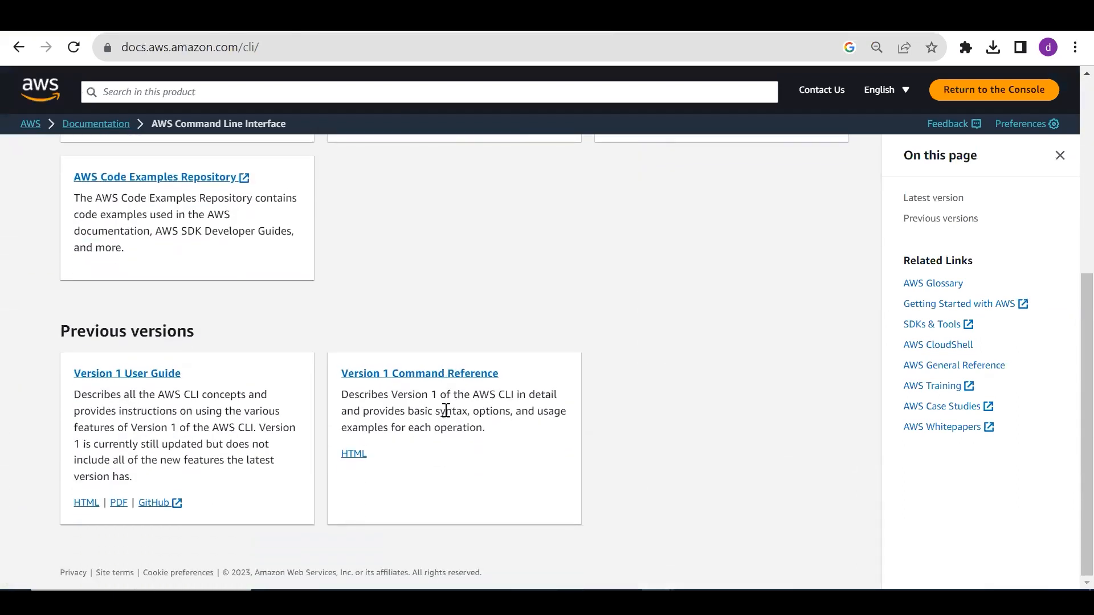
scroll(447, 411, up, 6)
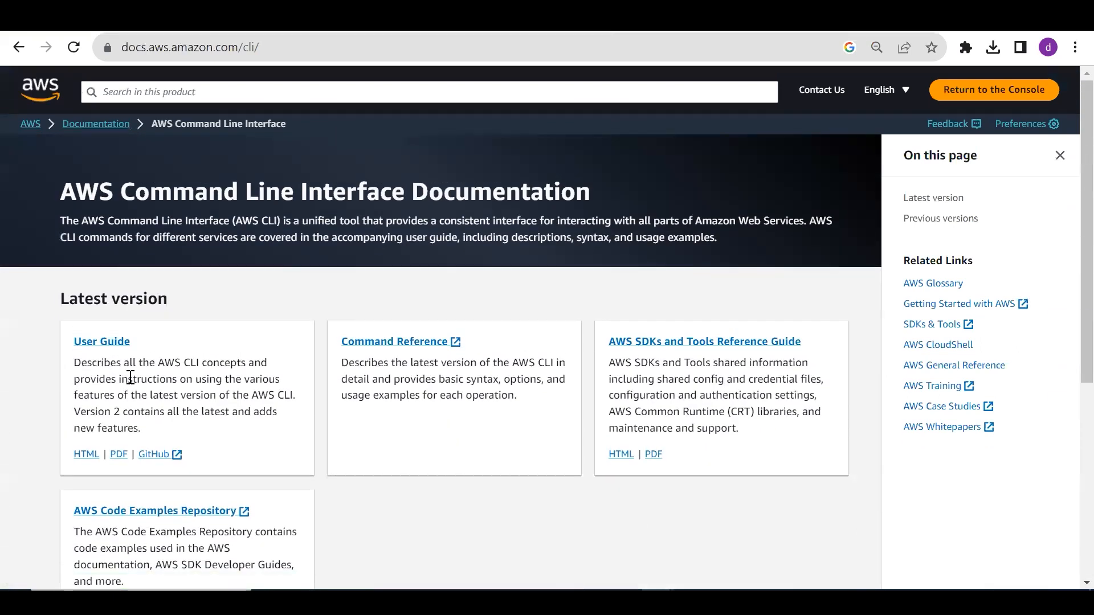
click(102, 344)
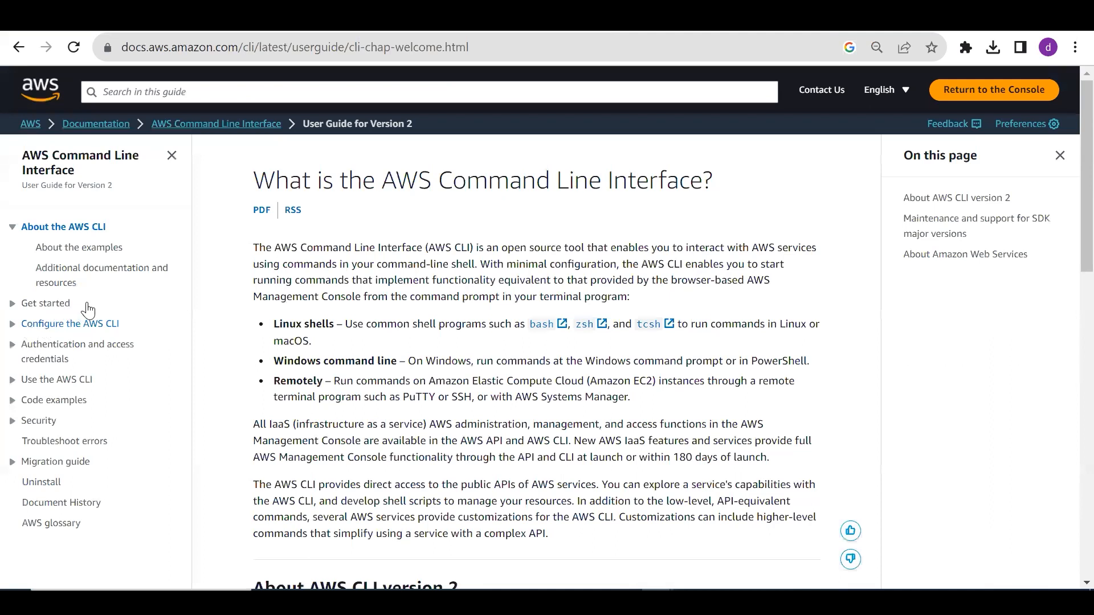
- Expand Get started and read through the 'What is the AWS Command Line Interface?' page
scroll(95, 335, down, 1)
scroll(18, 309, down, 3)
click(17, 309)
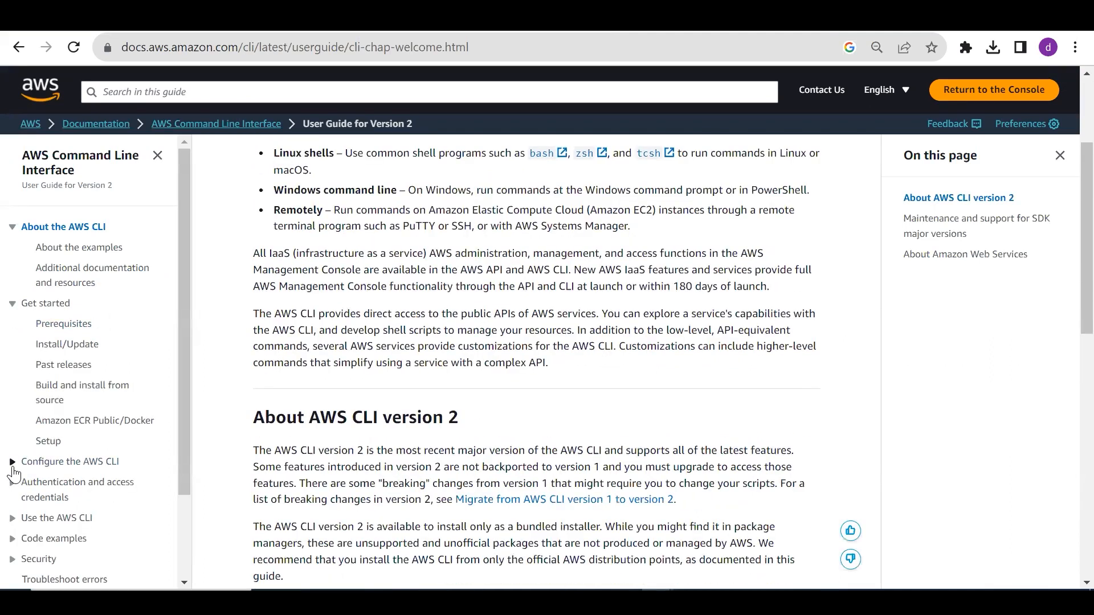
scroll(116, 451, down, 2)
scroll(123, 456, down, 9)
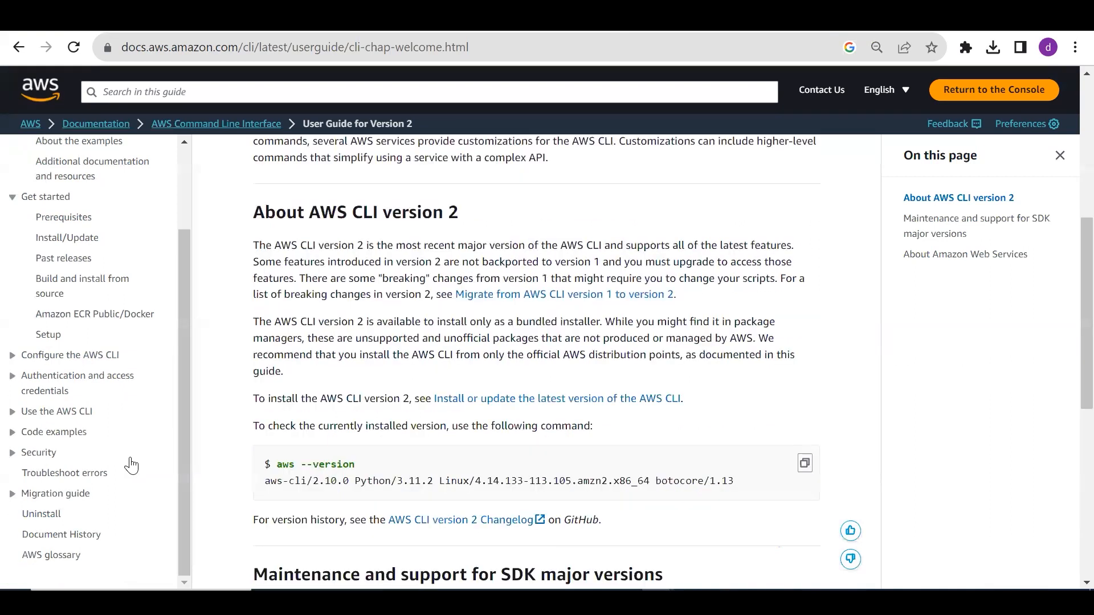
scroll(441, 501, down, 3)
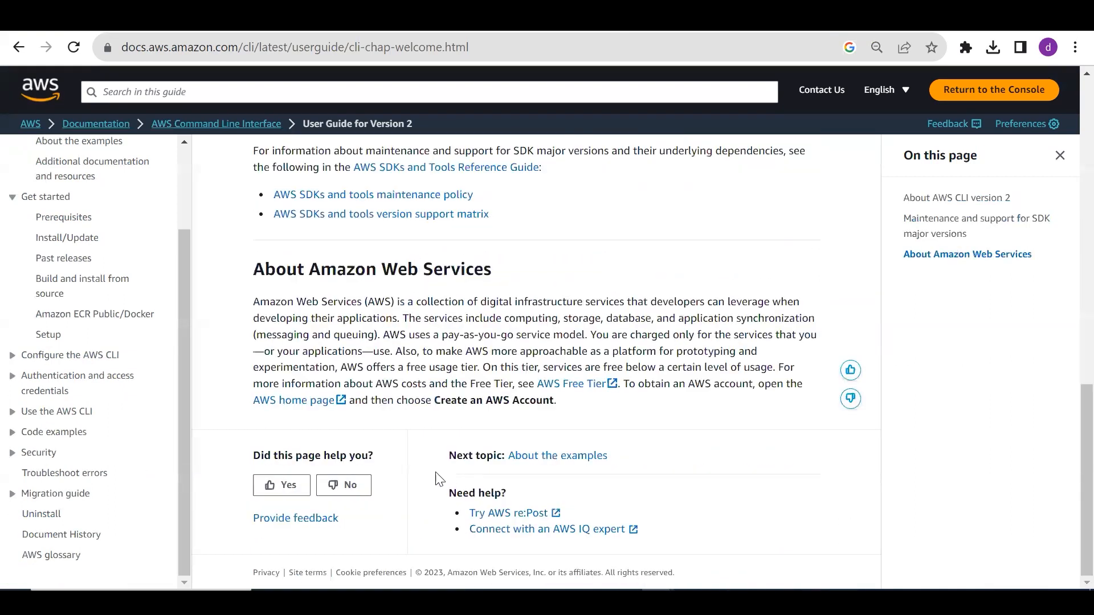
scroll(305, 274, up, 15)
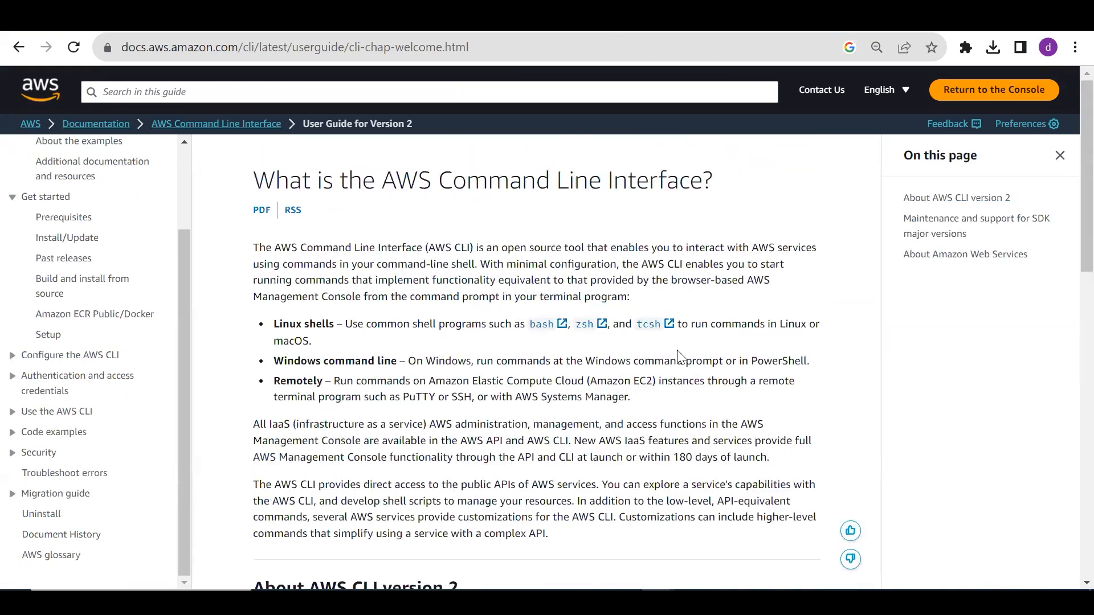
key(ctrl+t)
- Search Google for 'create ec2 using aws cli' and open the CLI guide page on launching, listing and terminating EC2 instances
text(creat)
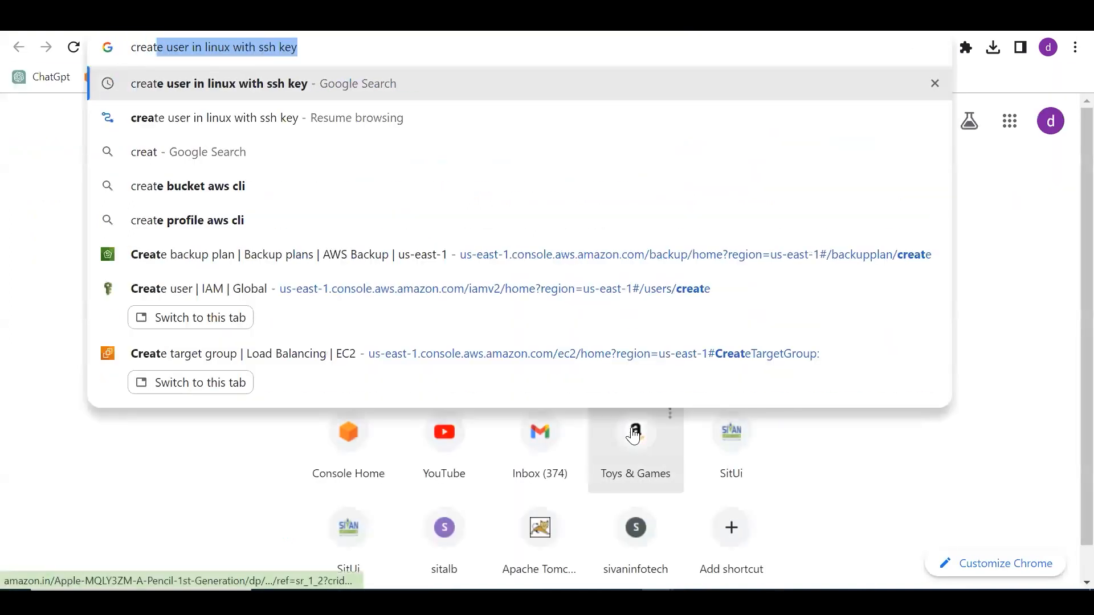
text(e ec)
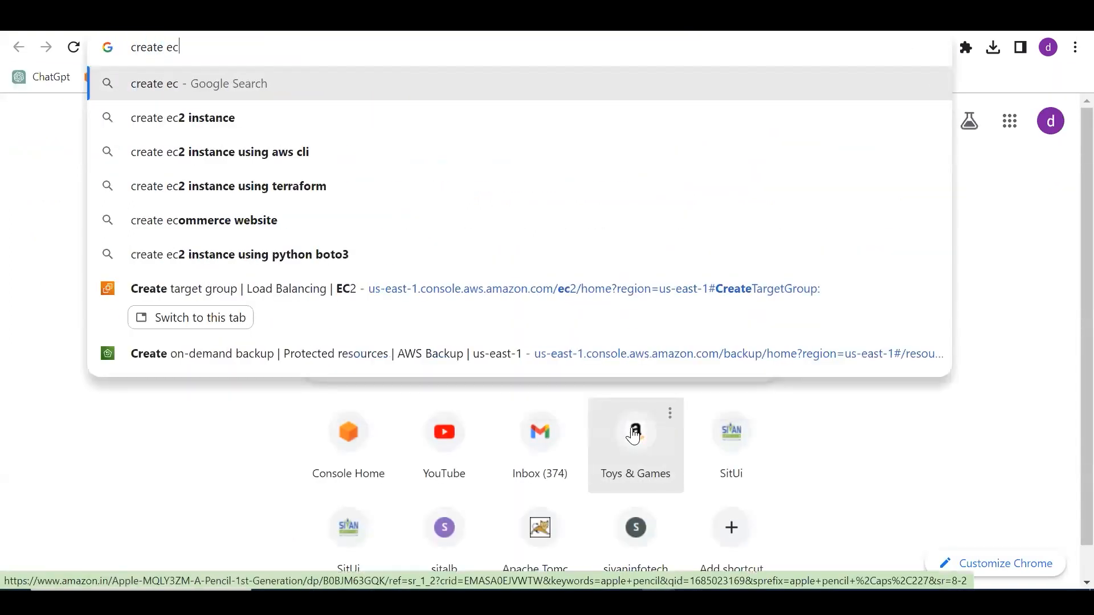
text(2 usin)
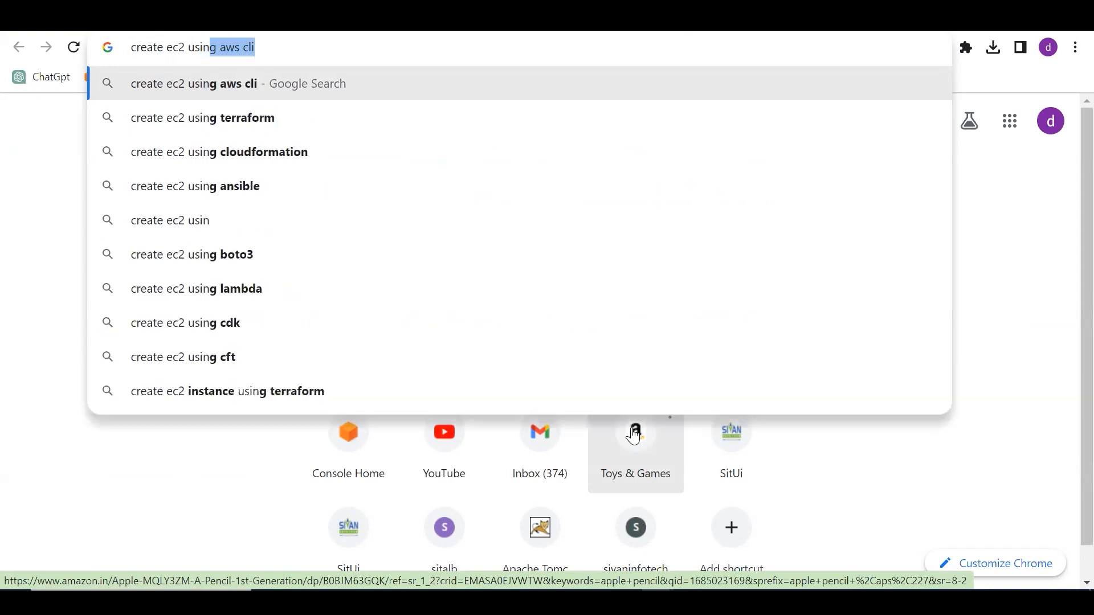
key(Return)
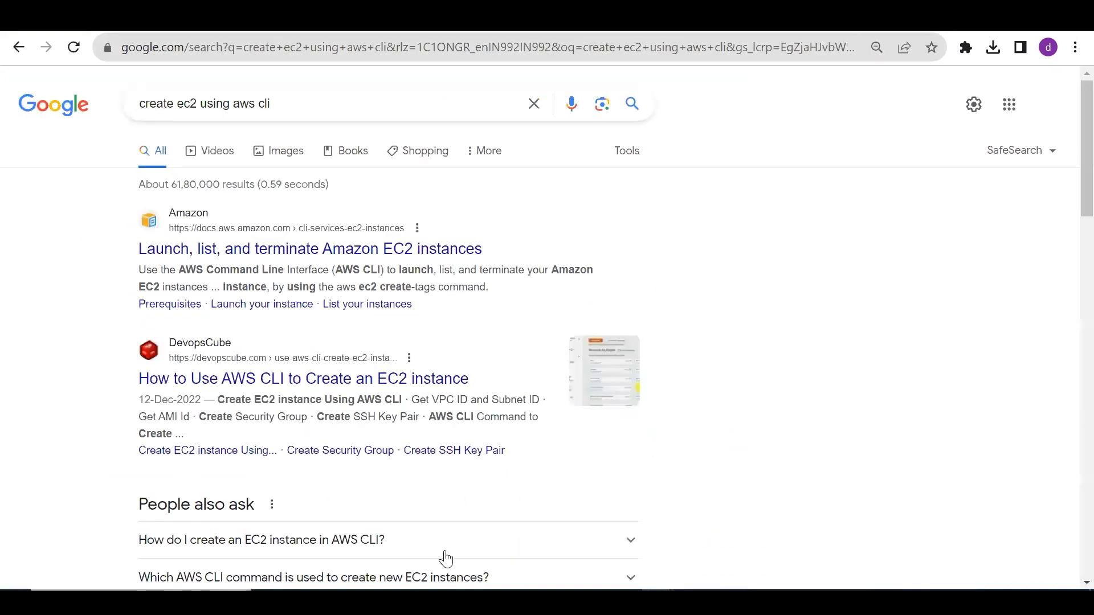
click(292, 250)
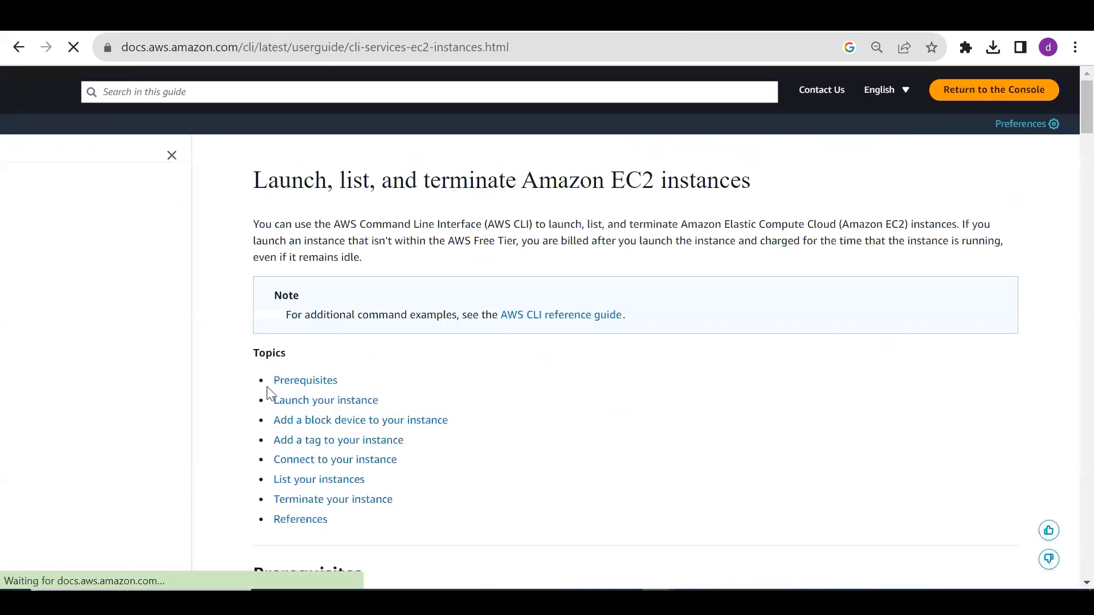
- Read through the EC2 instances examples page down to the terminate-instances example command
scroll(504, 395, down, 5)
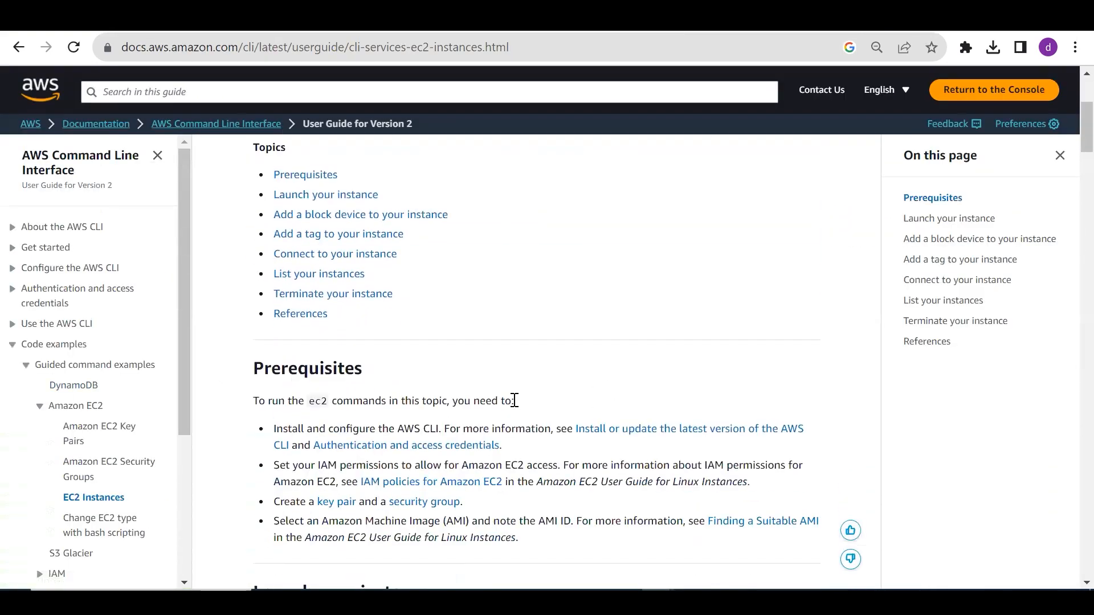
scroll(550, 408, down, 3)
scroll(556, 416, down, 5)
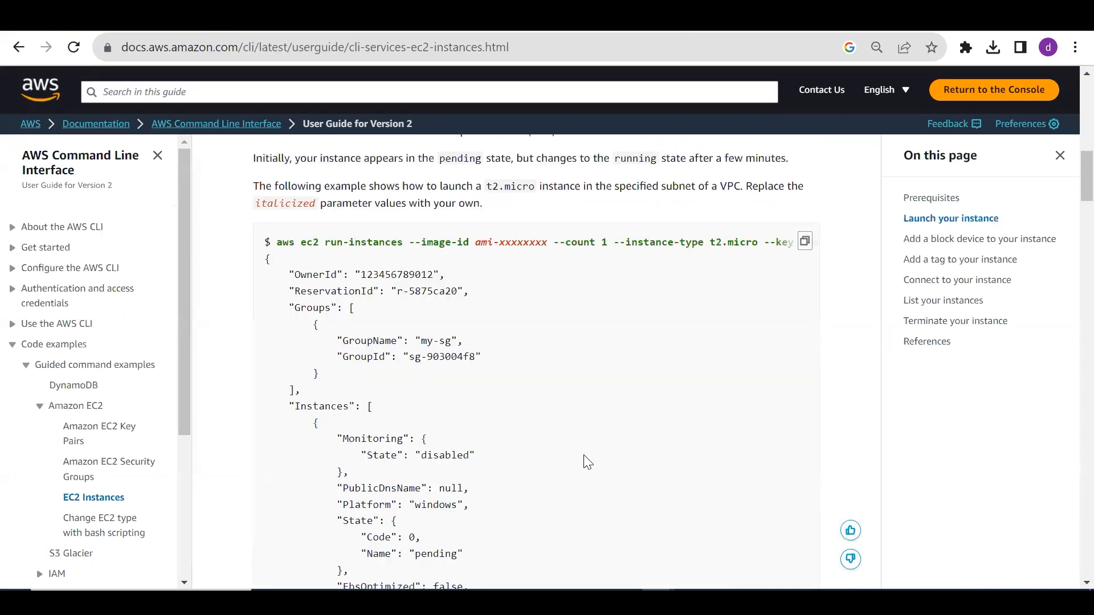
scroll(590, 475, down, 3)
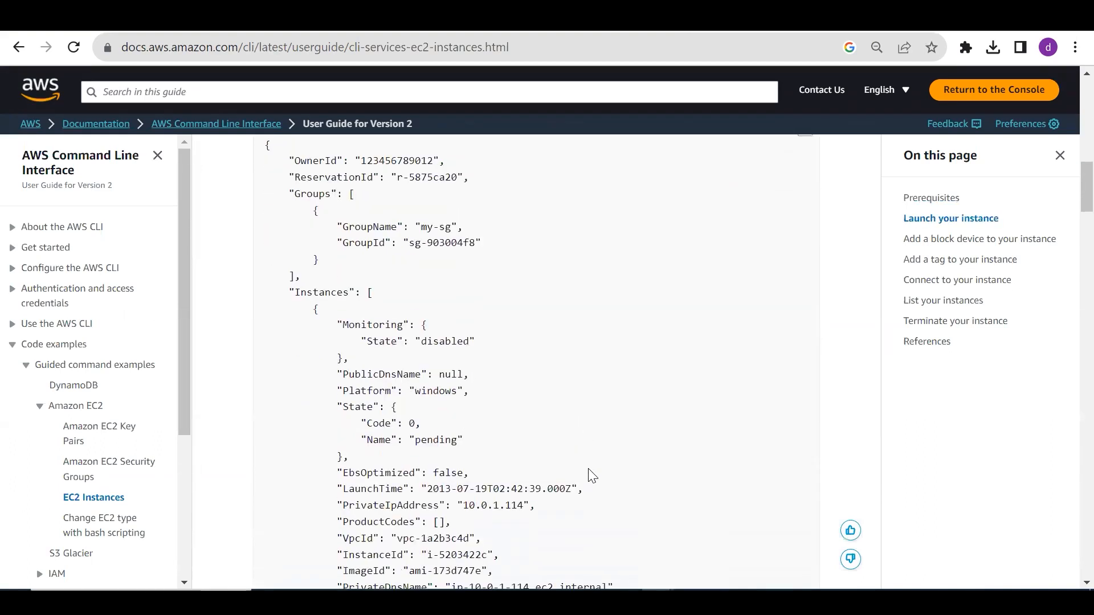
scroll(593, 470, up, 5)
scroll(560, 458, up, 3)
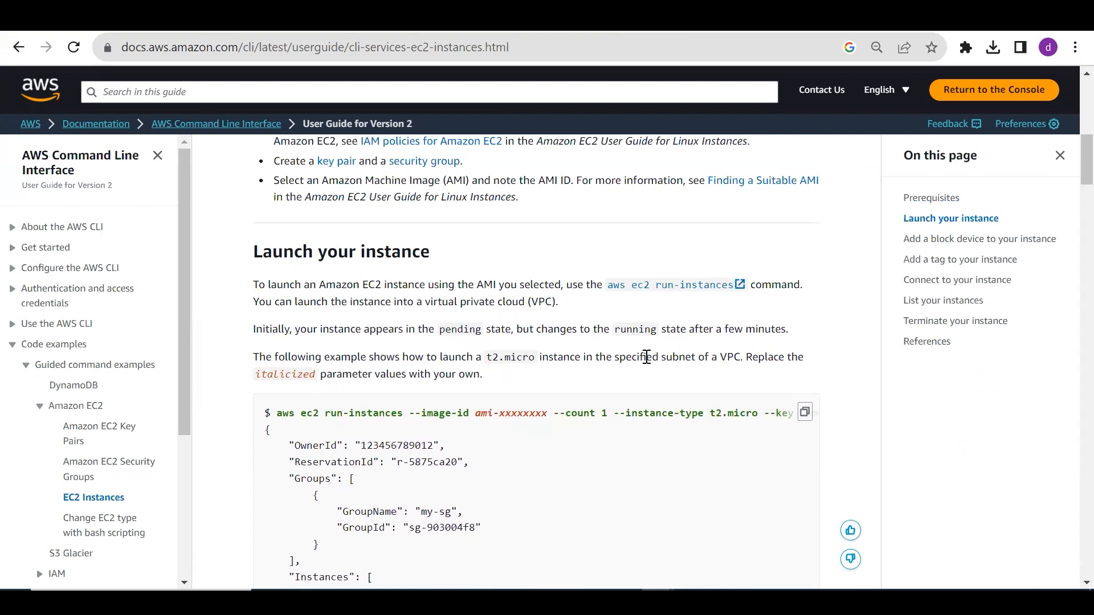
scroll(627, 356, down, 2)
scroll(576, 450, down, 1)
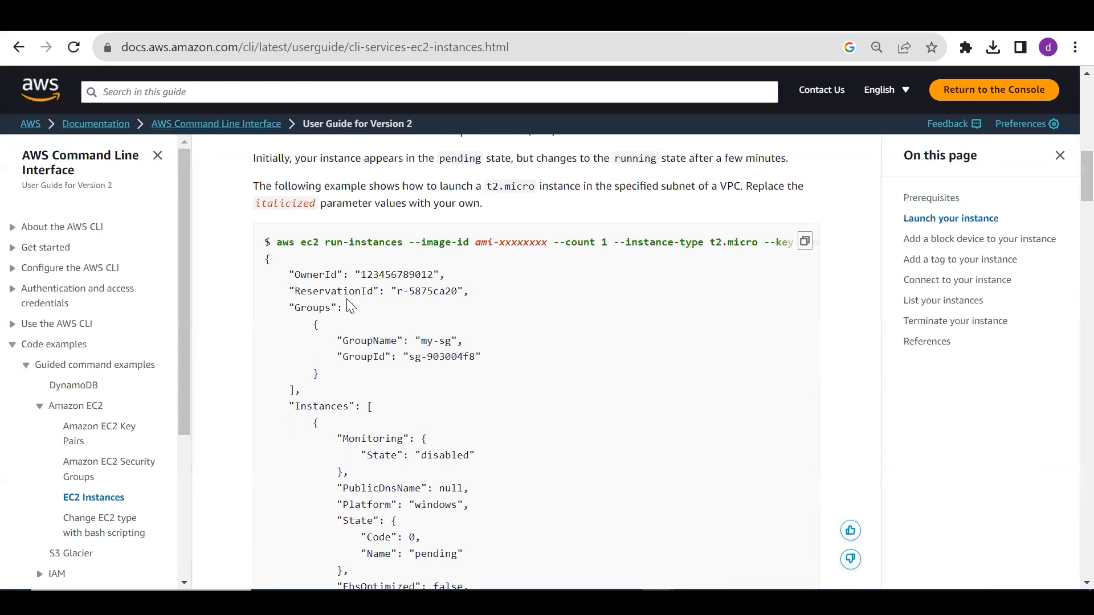
drag(335, 280, 371, 291)
click(454, 357)
scroll(535, 379, down, 6)
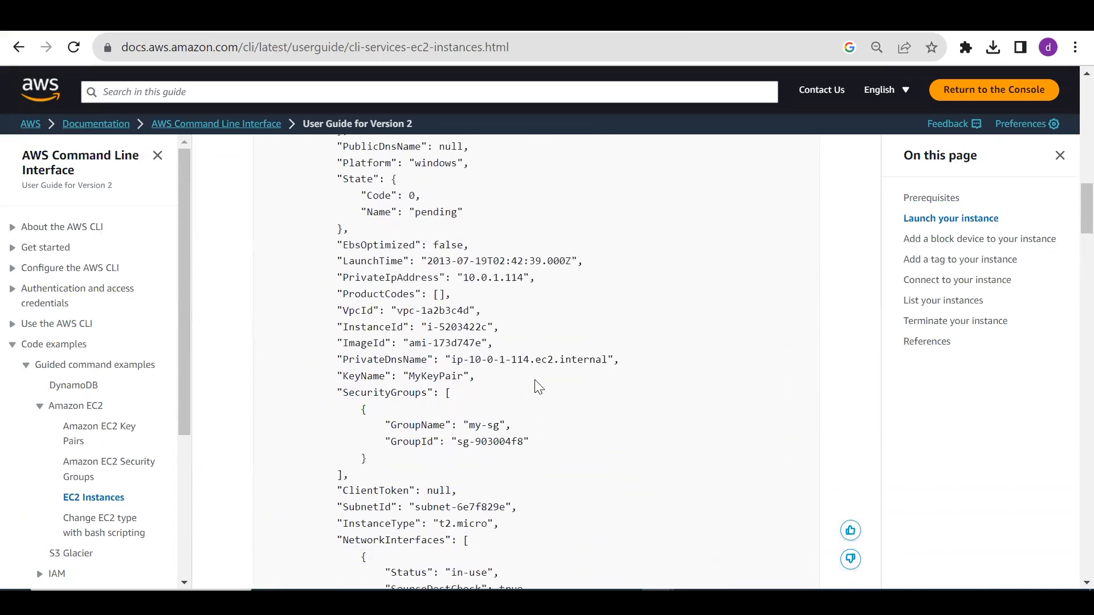
scroll(539, 387, down, 7)
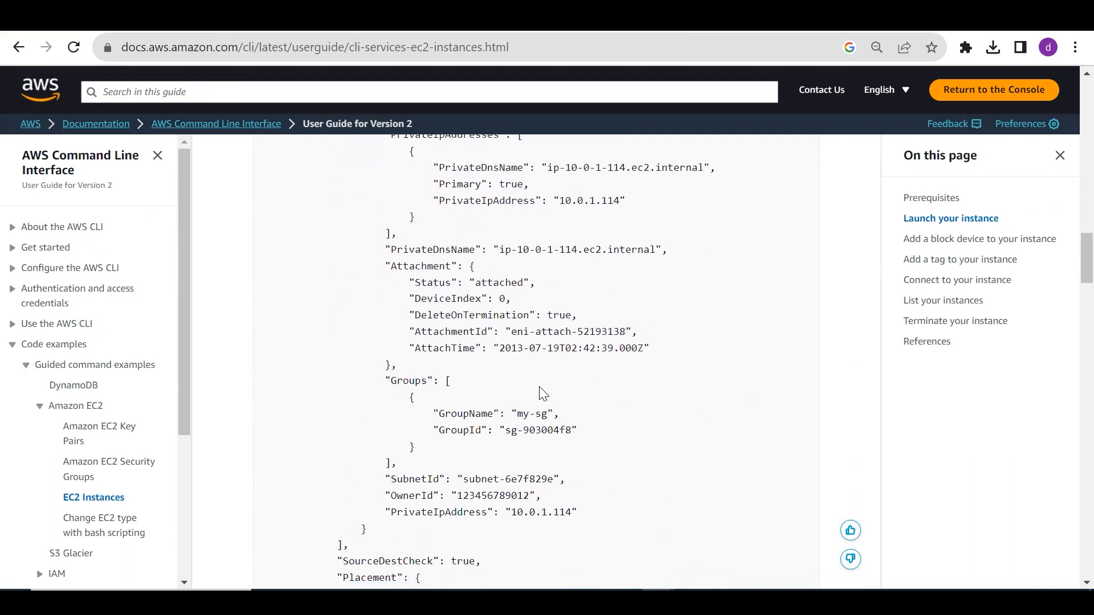
scroll(543, 393, down, 2)
scroll(556, 423, down, 12)
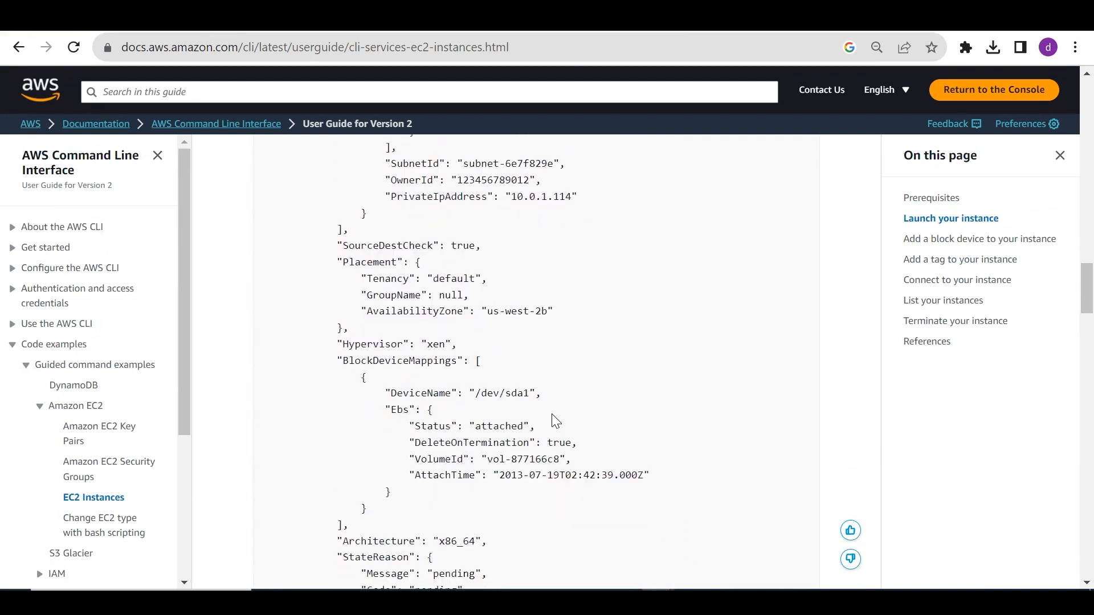
scroll(564, 422, down, 6)
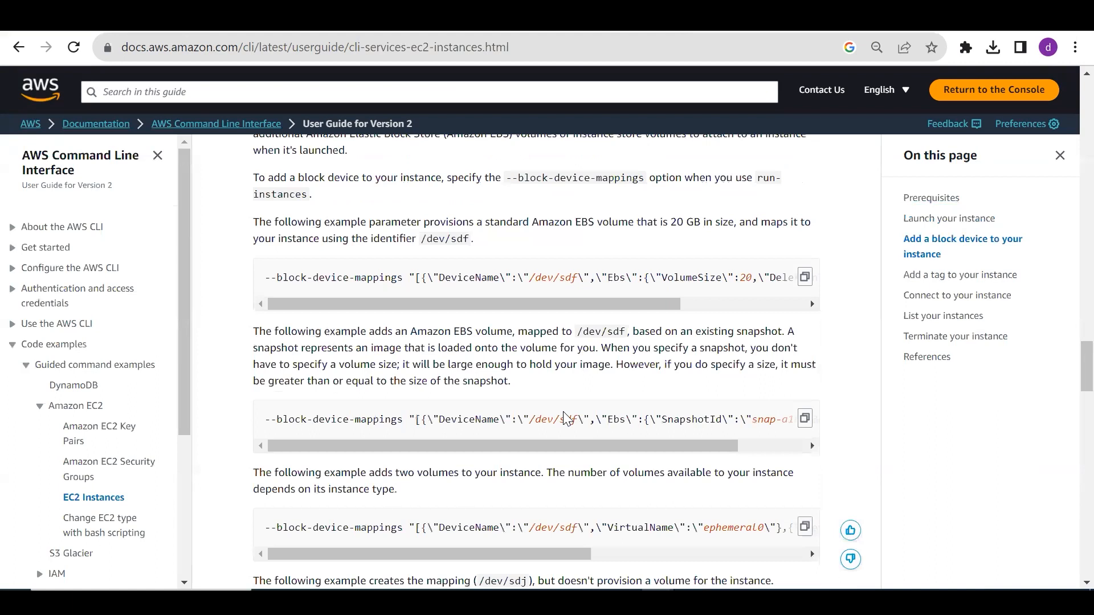
scroll(582, 418, down, 8)
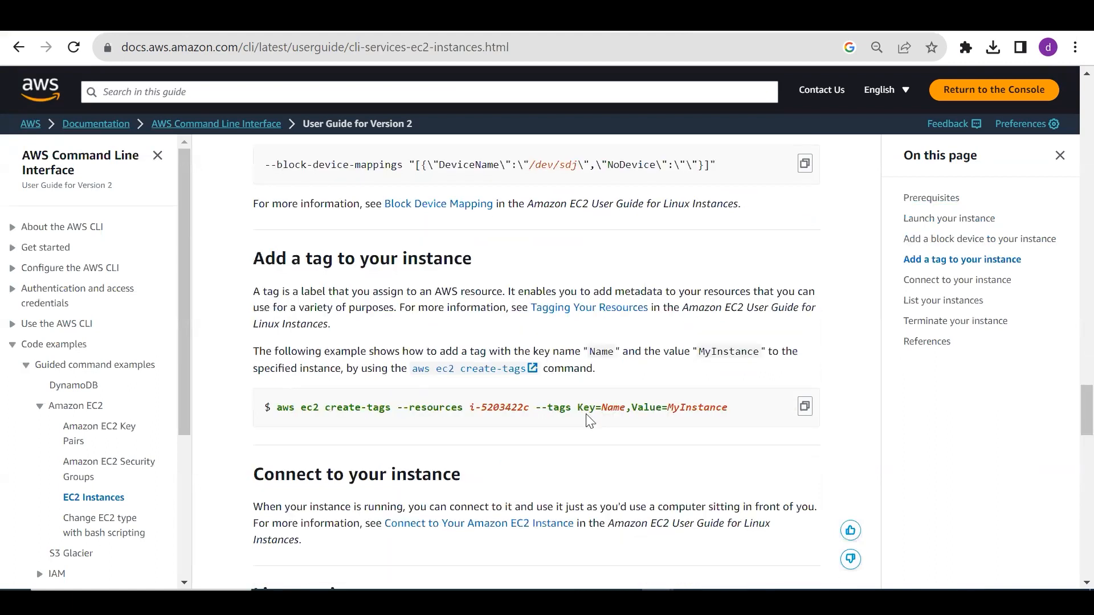
scroll(590, 422, down, 3)
scroll(591, 422, down, 4)
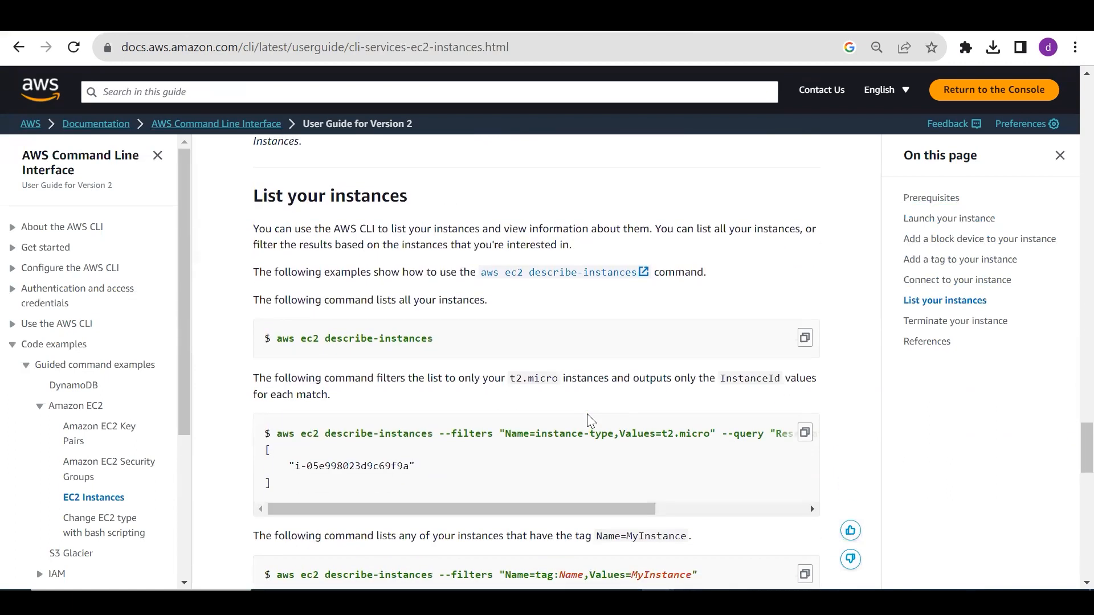
scroll(591, 421, down, 1)
scroll(591, 421, down, 4)
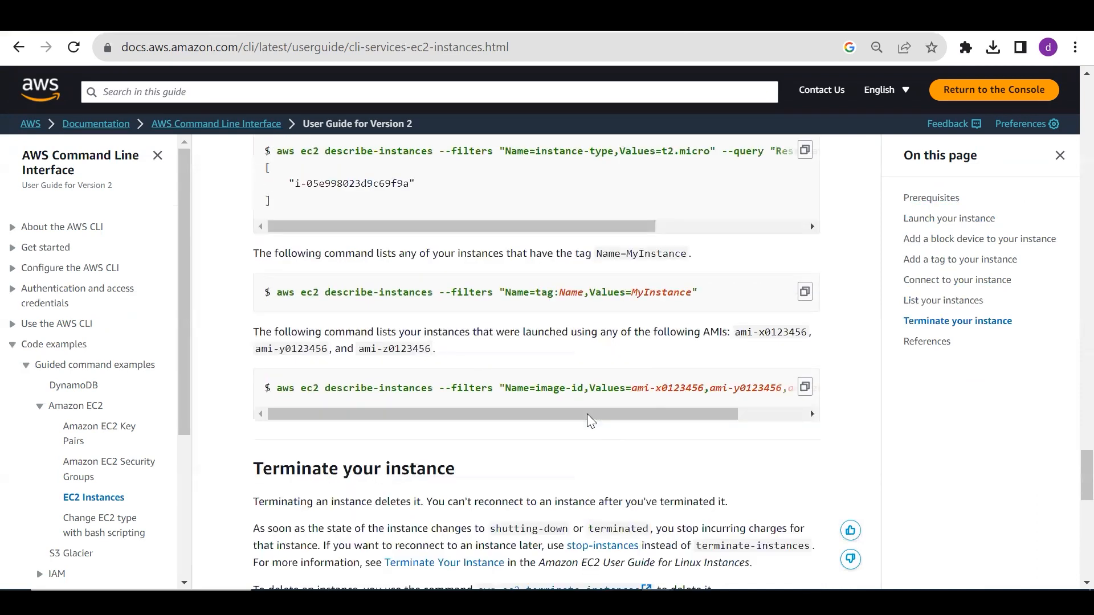
scroll(591, 421, down, 4)
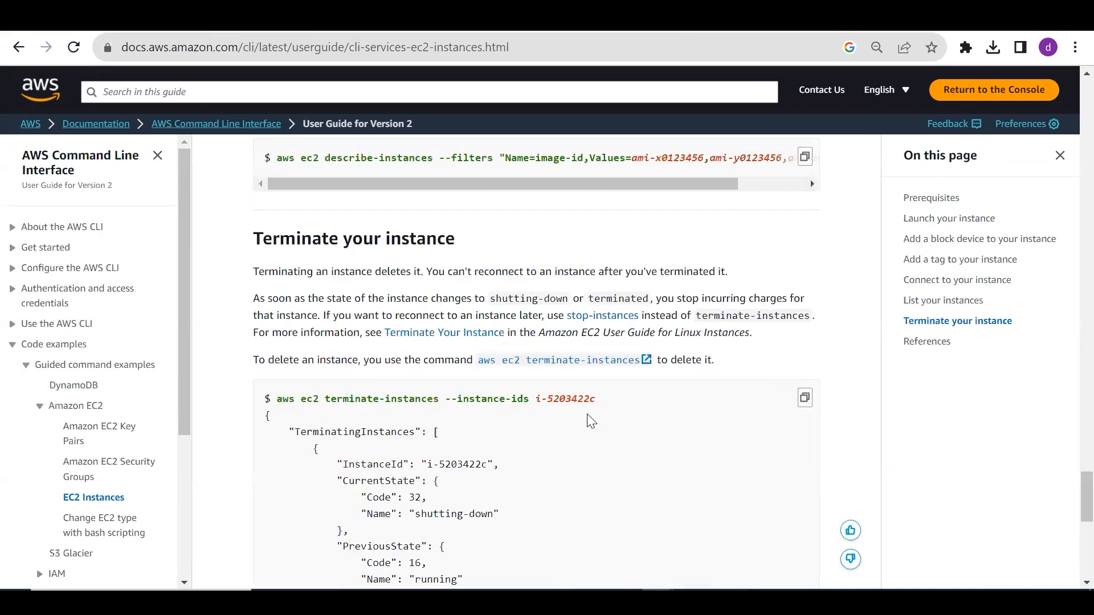
scroll(591, 421, down, 3)
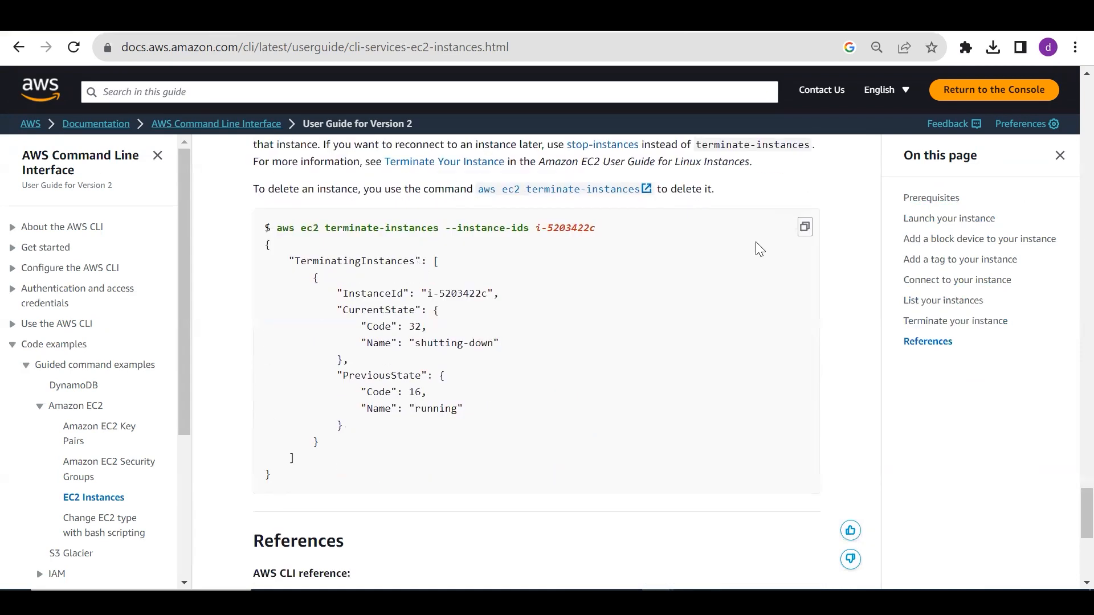
mouse_move(301, 228)
mouse_down()
mouse_move(644, 231)
mouse_move(283, 230)
mouse_up()
click(650, 240)
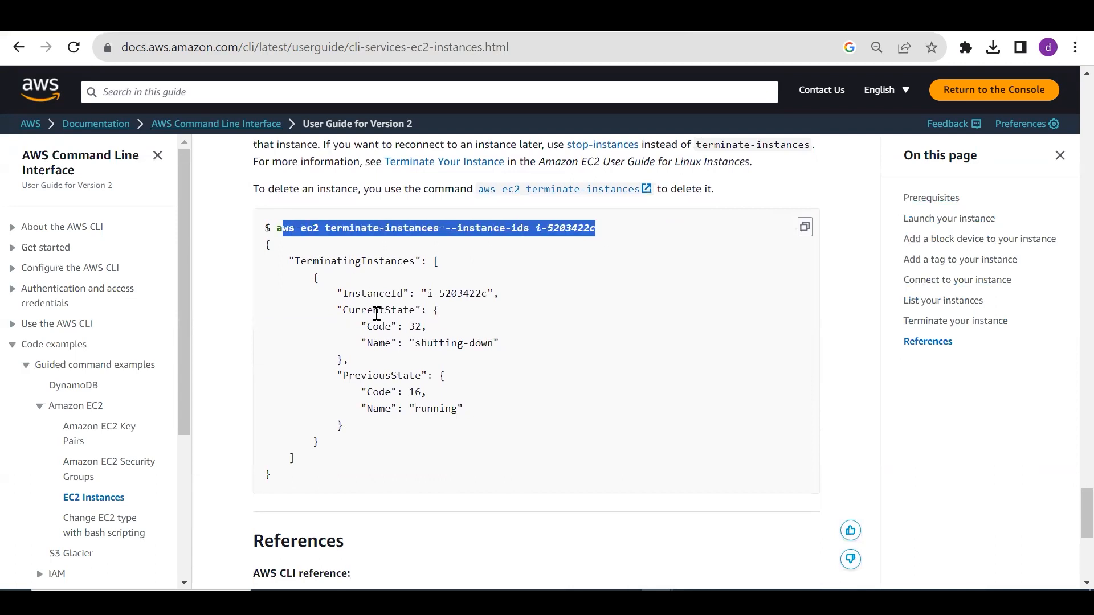
- Open the AWS CLI guide's Amazon EC2 Key Pairs page from the docs sidebar
scroll(450, 334, down, 5)
scroll(468, 345, up, 7)
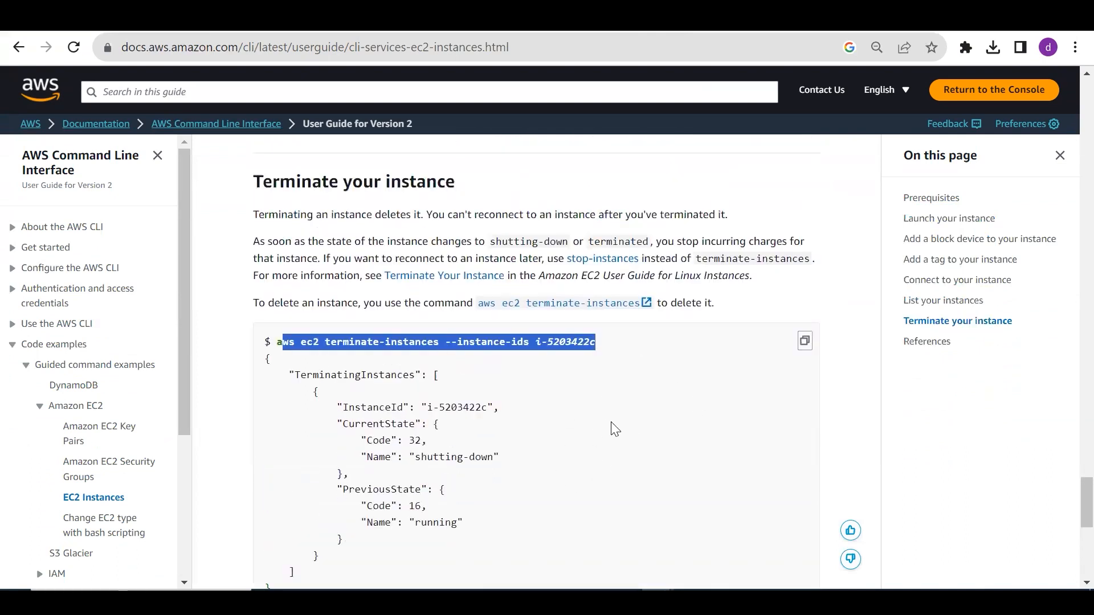
scroll(673, 448, up, 1)
scroll(680, 451, up, 12)
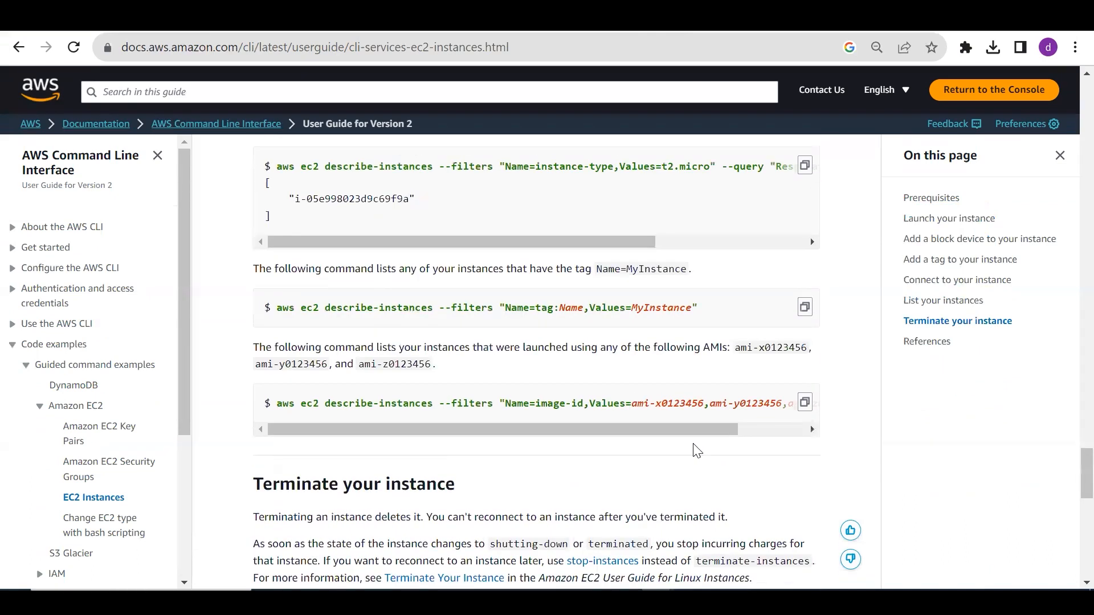
scroll(713, 447, up, 6)
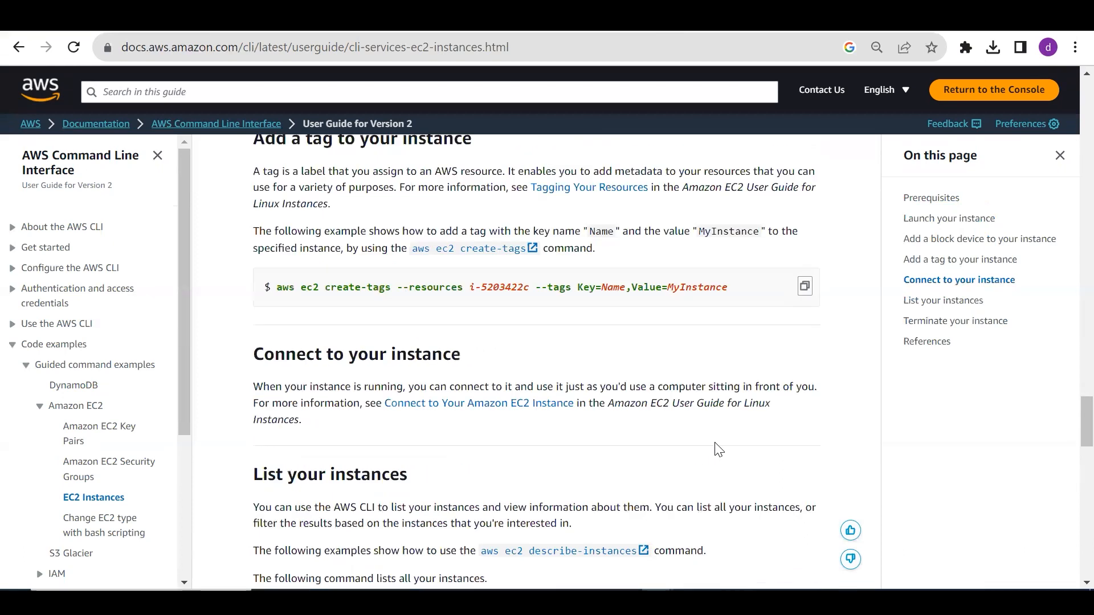
scroll(720, 448, up, 5)
scroll(110, 353, down, 2)
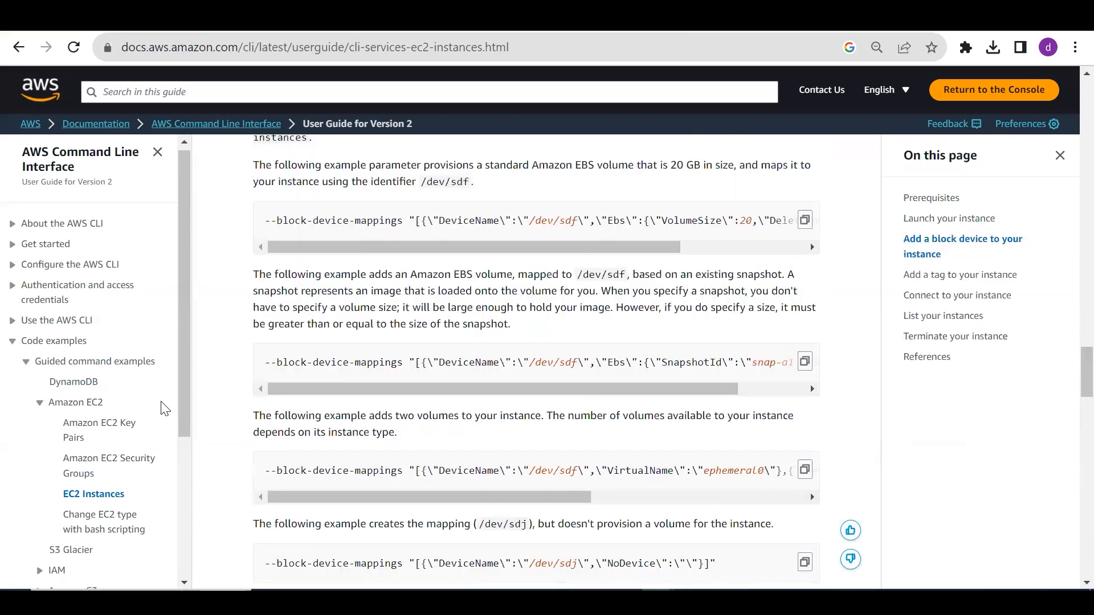
click(81, 320)
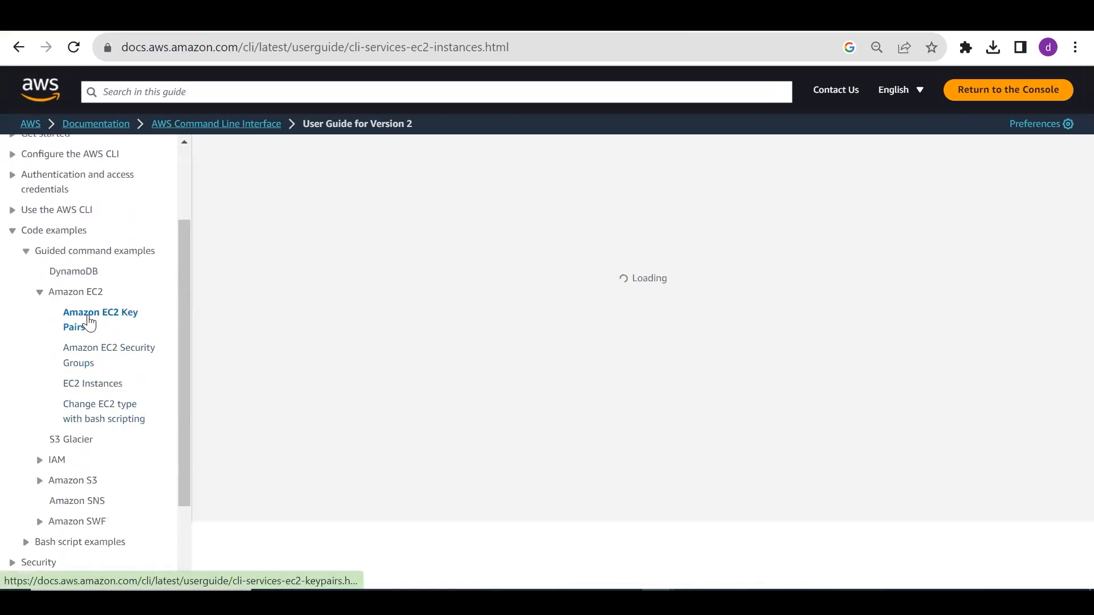
- Copy the aws ec2 create-key-pair example command from the Create a key pair section
scroll(511, 408, down, 8)
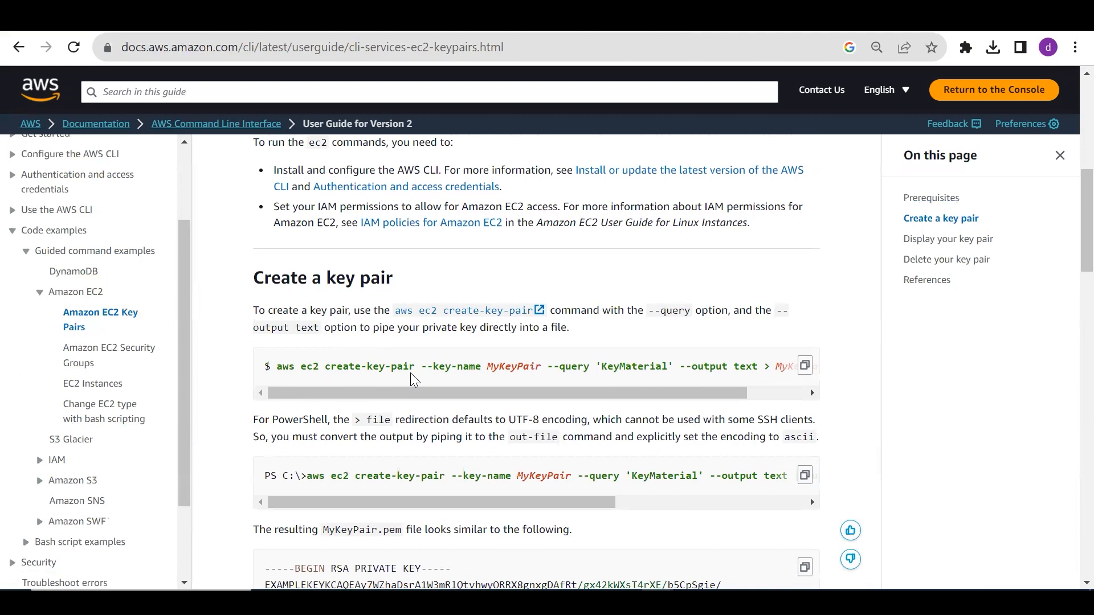
drag(494, 393, 654, 405)
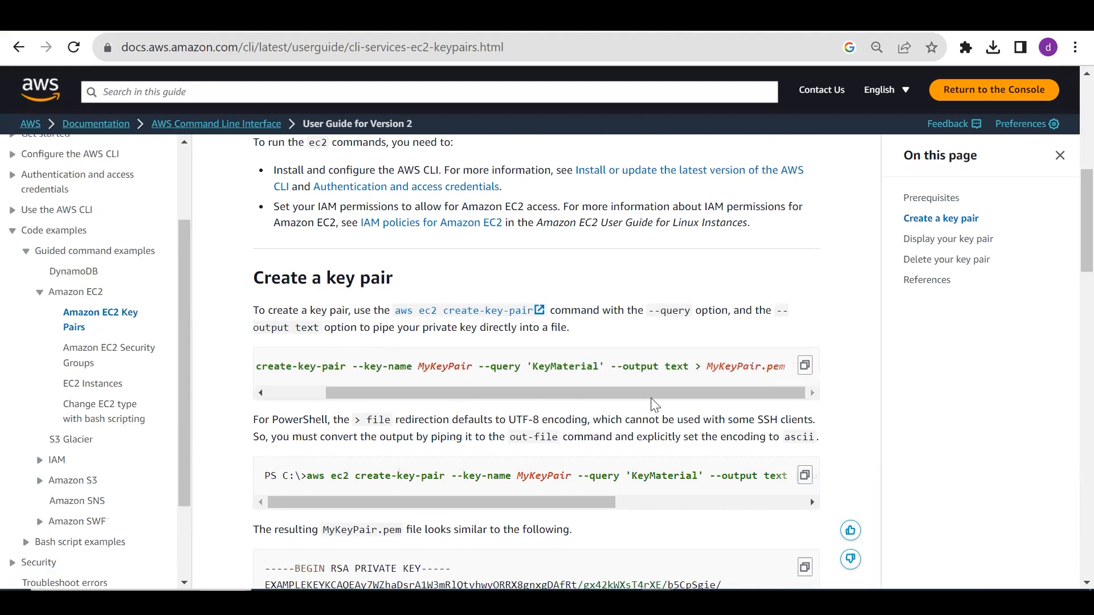
drag(703, 368, 790, 367)
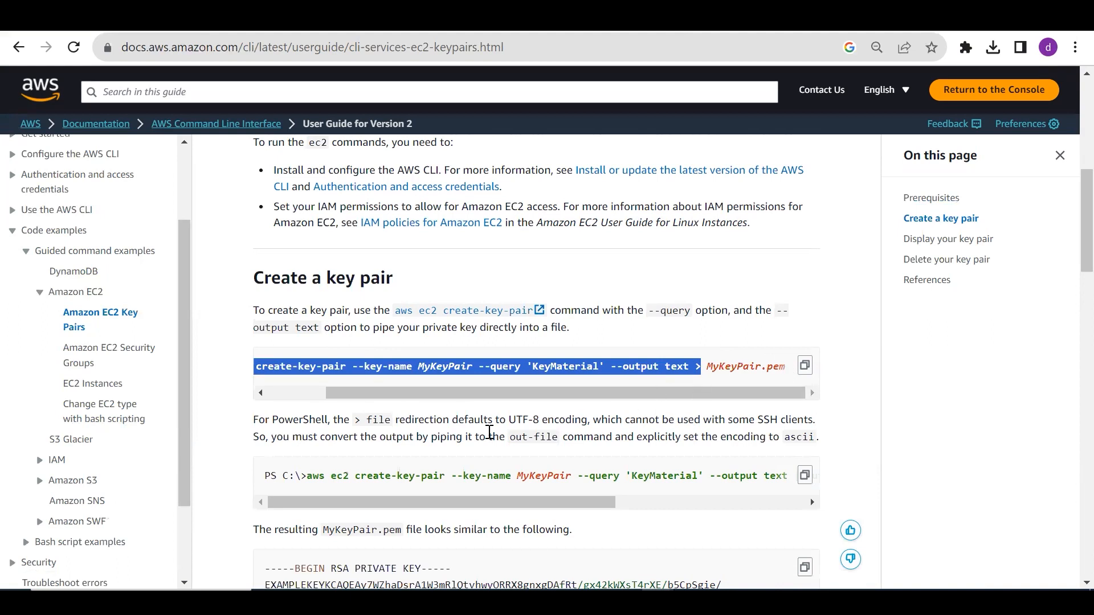
drag(584, 390, 660, 384)
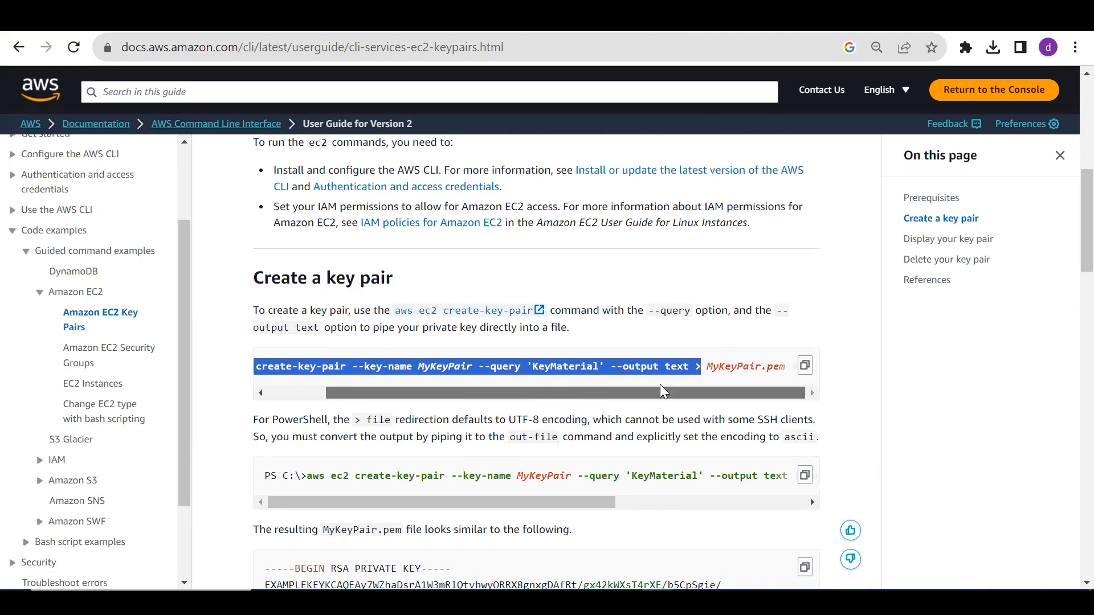
click(805, 367)
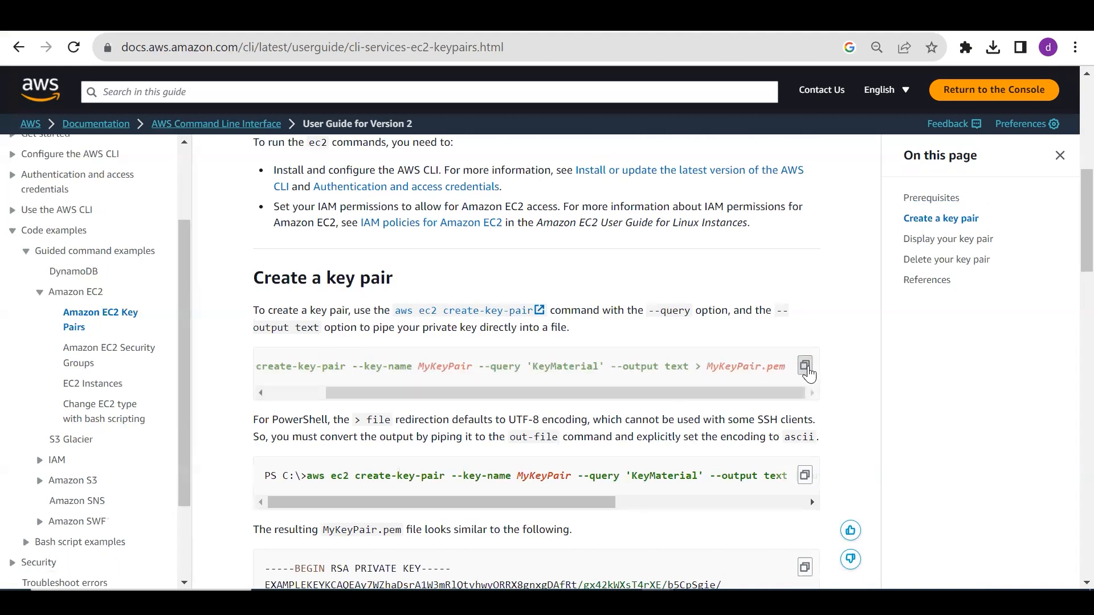
click(755, 602)
- Maximize Command Prompt and page through the rest of the describe-instances output
click(435, 384)
key(ctrl+c)
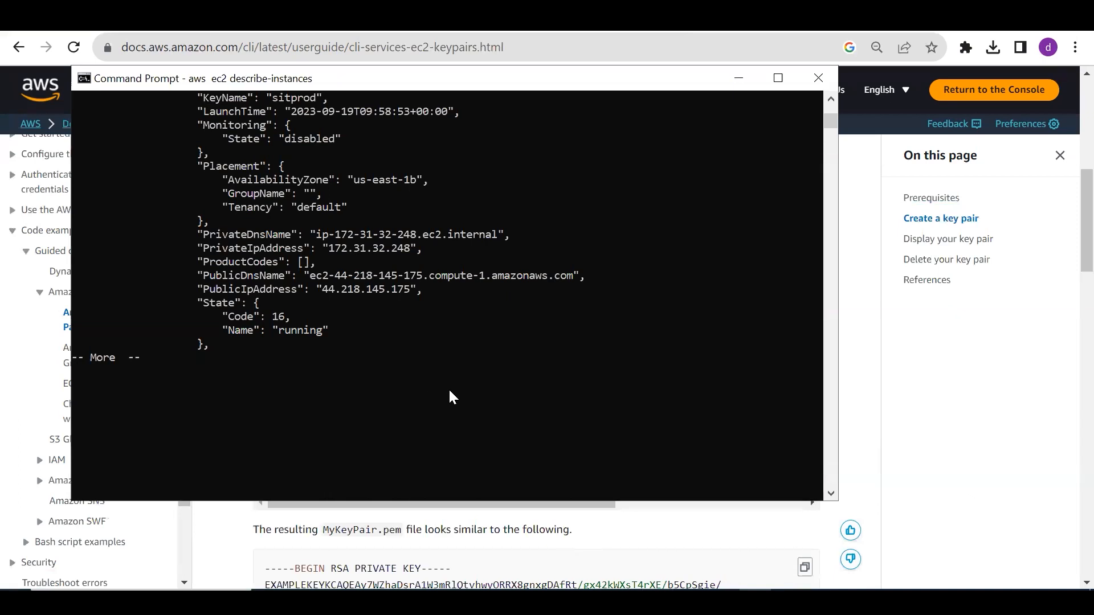
click(422, 415)
key(Return)
key(Return)
key(Return)
key(ctrl+c)
key(Return)
key(Return)
key(Return)
key(Return)
key(Return)
key(Return)
key(Return)
key(Return)
key(Return)
key(Return)
key(Return)
key(Return)
key(Return)
key(Return)
key(Return)
key(Return)
key(Return)
key(Return)
key(Return)
key(Return)
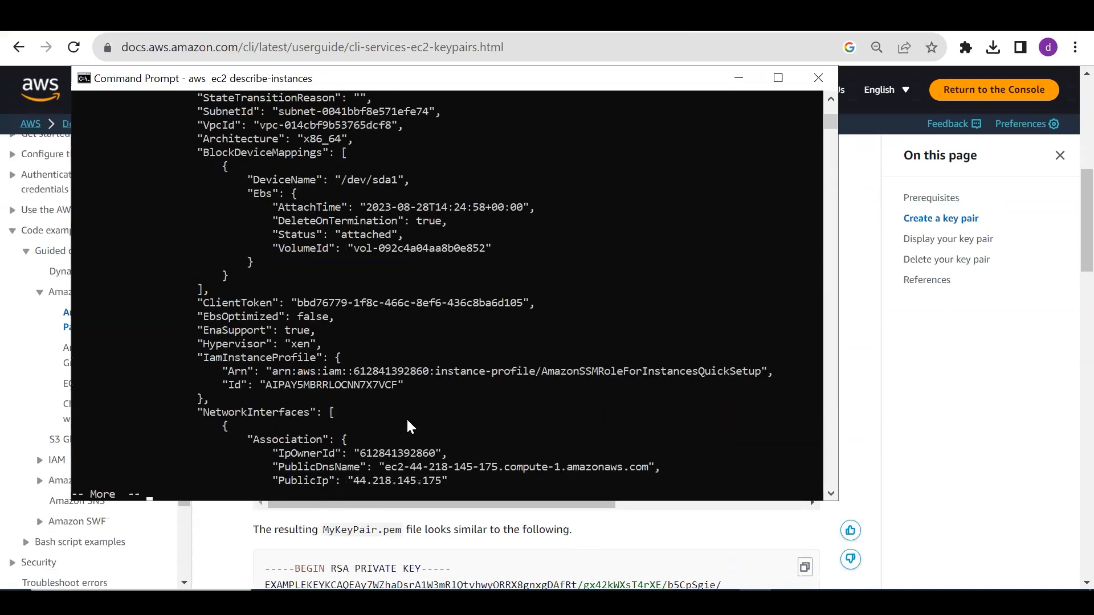
key(Return)
key(Return)
key(Return)
key(Return)
key(Return)
key(Return)
key(Return)
key(Return)
key(Return)
key(Return)
key(Return)
key(Return)
key(Return)
key(Return)
key(Return)
key(Return)
key(Return)
key(Return)
key(Return)
key(Return)
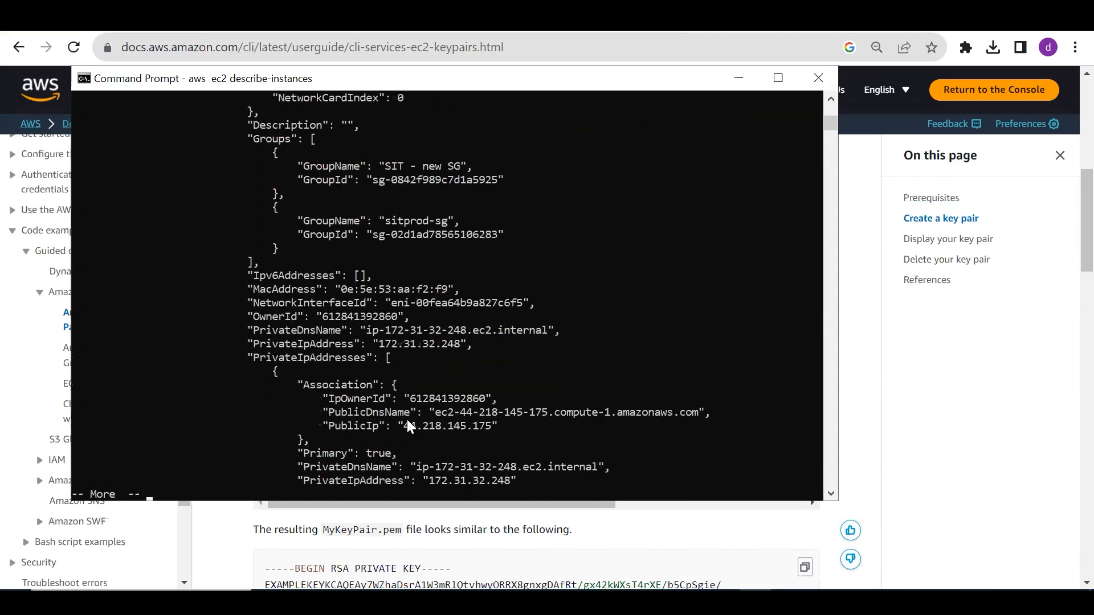
key(Return)
key(Return)
key(Return)
key(Return)
key(Return)
key(Return)
key(Return)
key(Return)
key(Return)
key(Return)
key(Return)
key(Return)
key(Return)
key(Return)
key(Return)
key(Return)
key(Return)
key(Return)
key(Return)
key(Return)
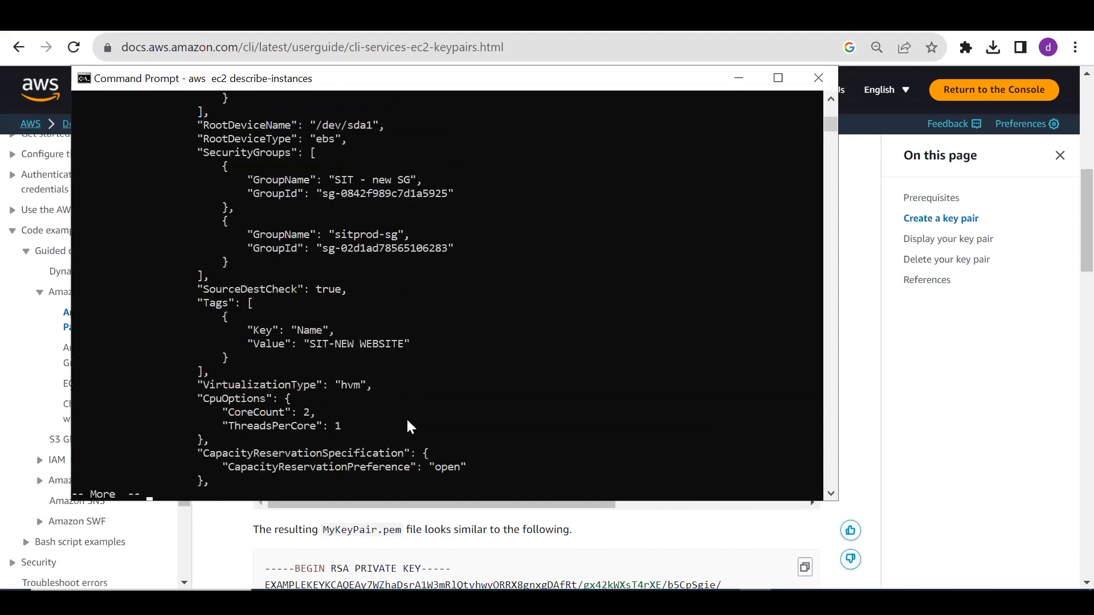
click(779, 79)
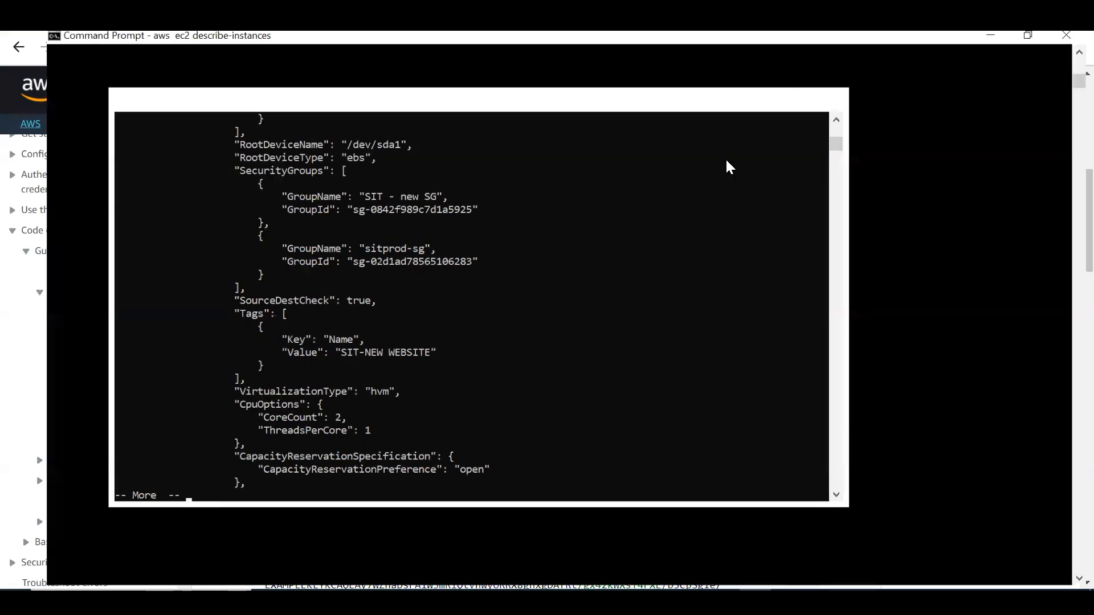
key(Return)
key(Return)
key(Return)
key(Return)
key(Return)
key(Return)
key(Return)
key(Return)
key(Return)
key(Return)
key(Return)
key(Return)
key(Return)
key(Return)
key(Return)
key(Return)
key(Return)
key(Return)
key(Return)
key(Return)
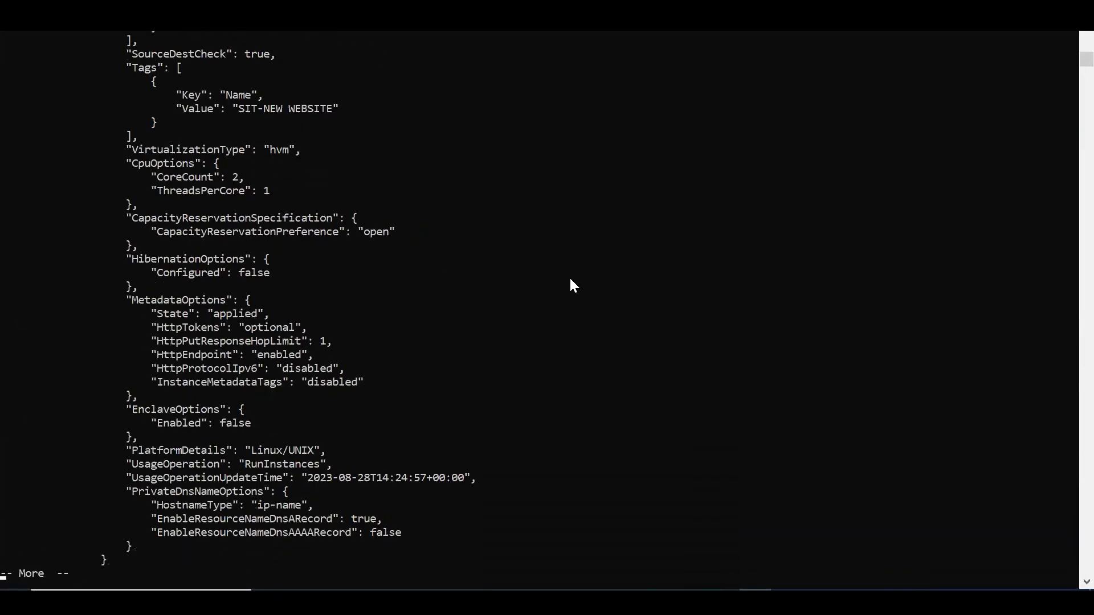
- Clear the console with cls and paste the create-key-pair command writing MyKeyPair.pem
key(Return)
key(Return)
key(Return)
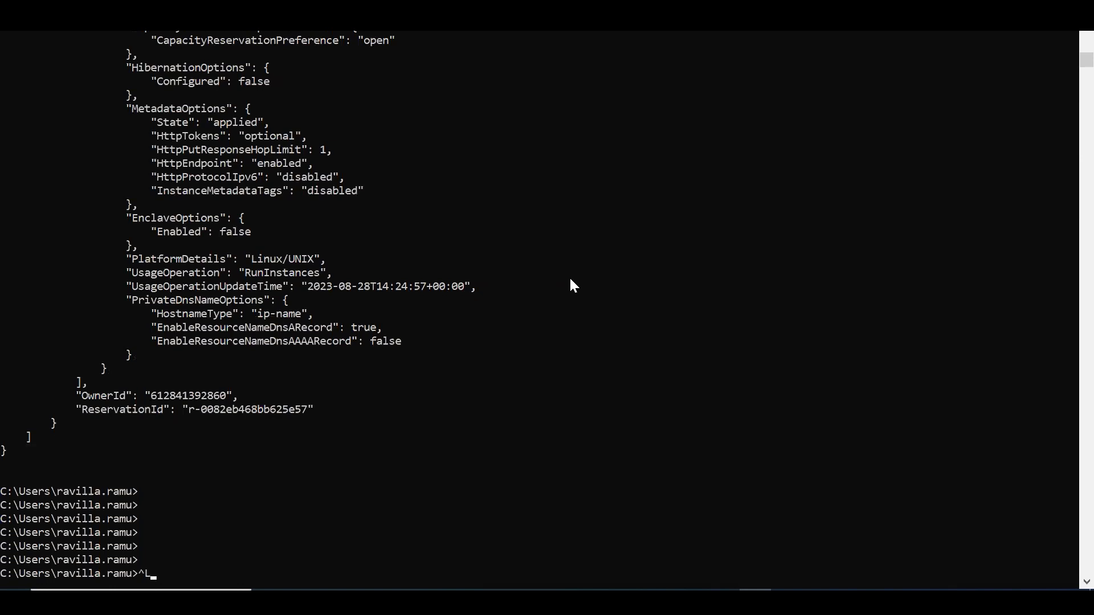
text(cls)
key(Return)
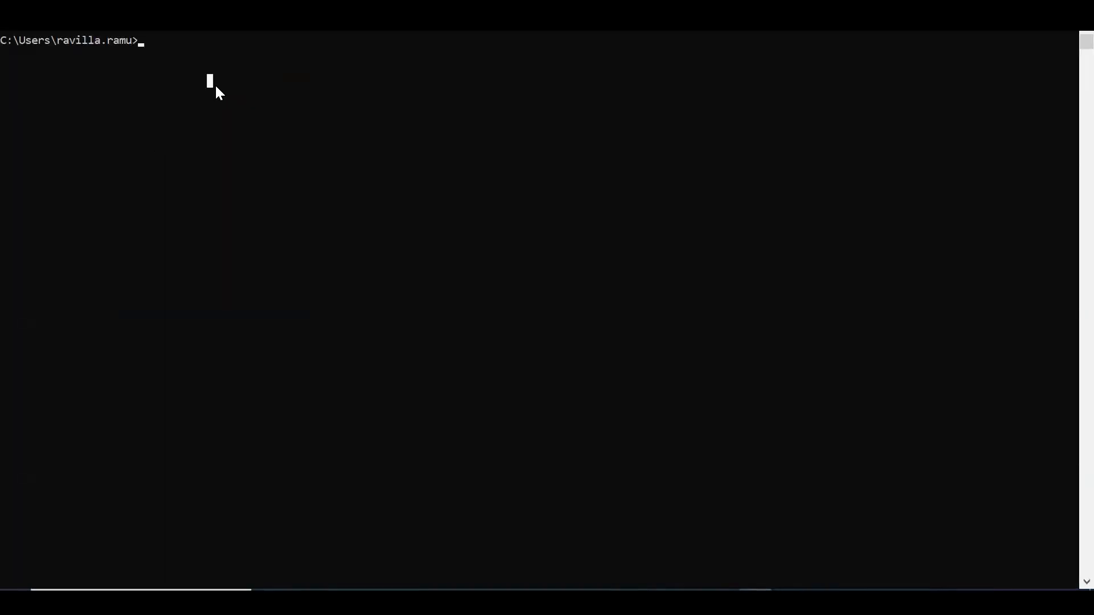
key(ctrl+v)
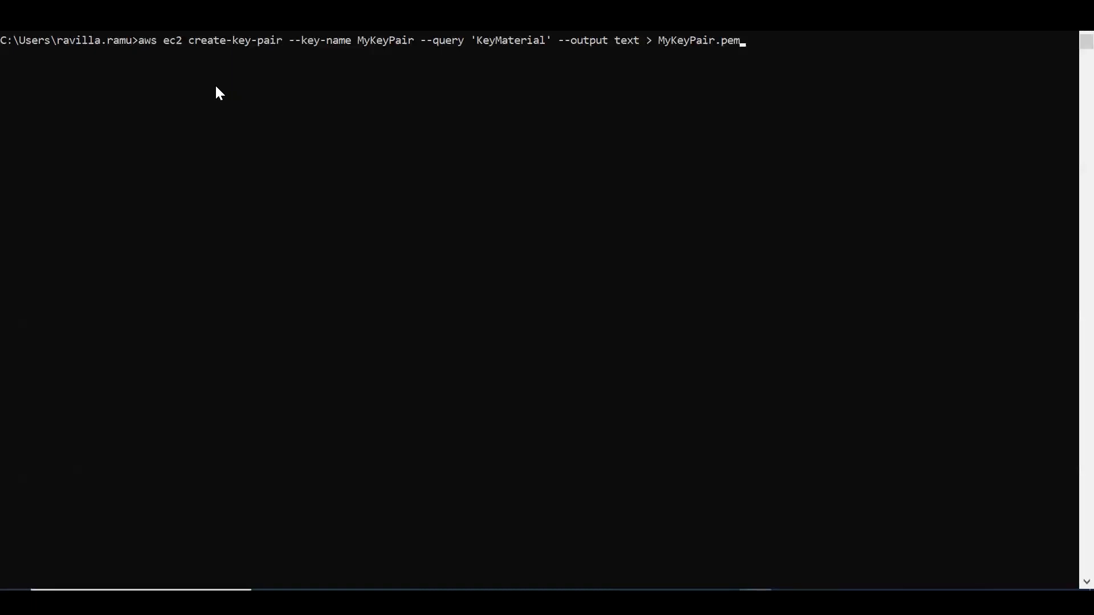
- Run the create-key-pair command, saving the MyKeyPair private key to MyKeyPair.pem
key(Return)
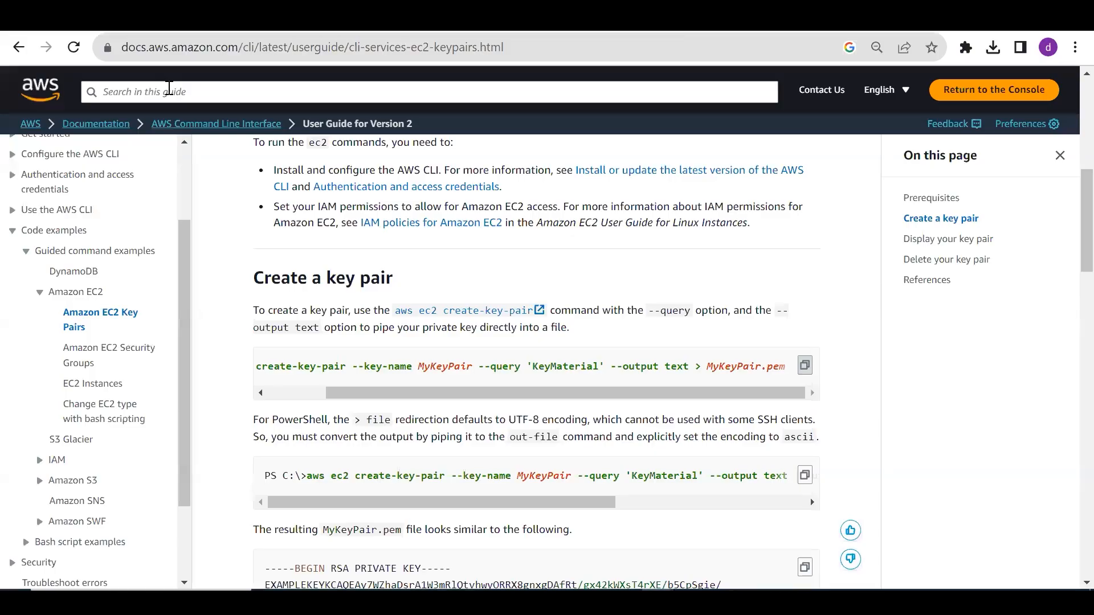
click(211, 21)
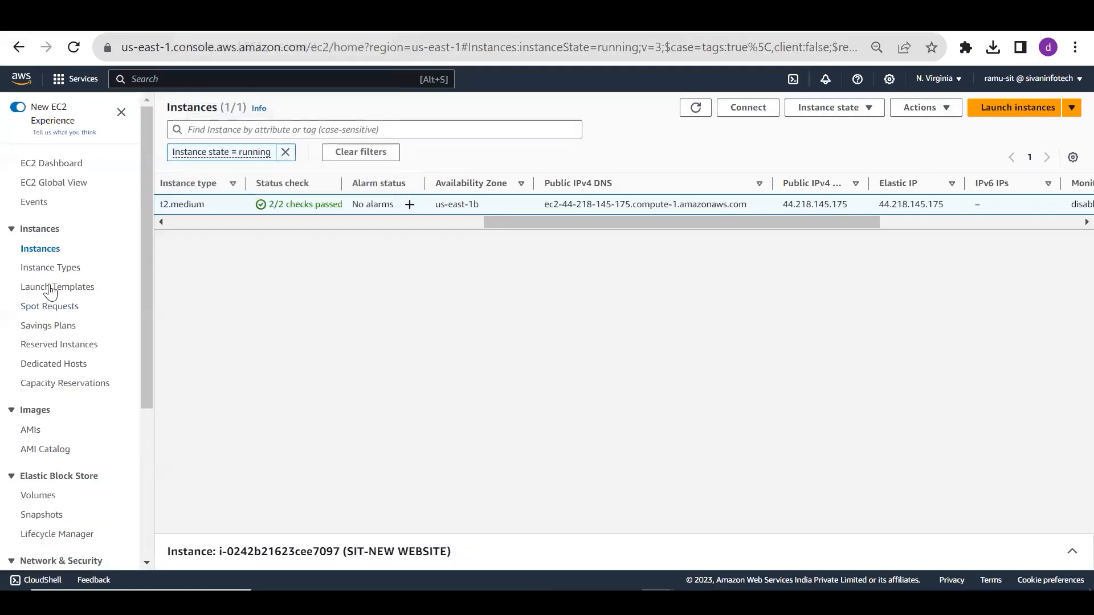
- Confirm MyKeyPair and its creation date in the EC2 key pairs list, then return to test-user's credentials page
scroll(53, 453, down, 1)
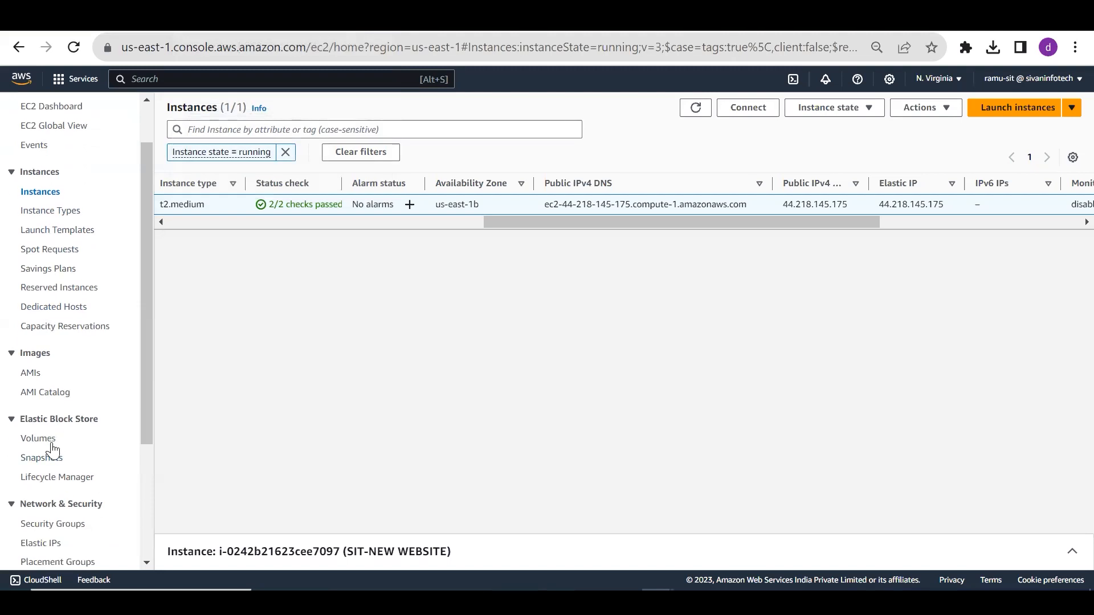
scroll(53, 450, down, 2)
click(45, 471)
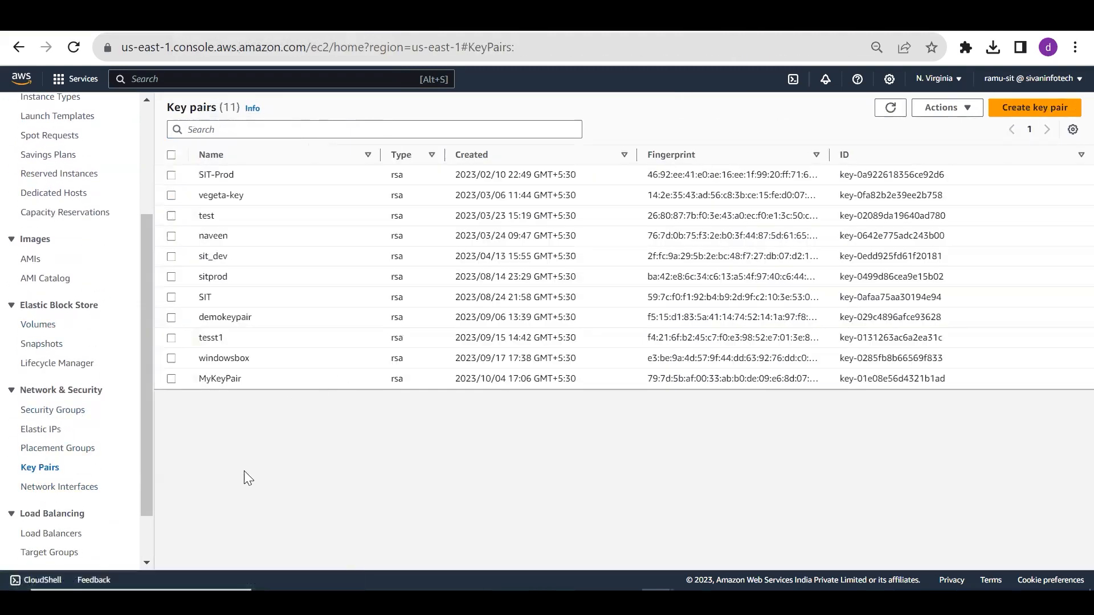
click(177, 382)
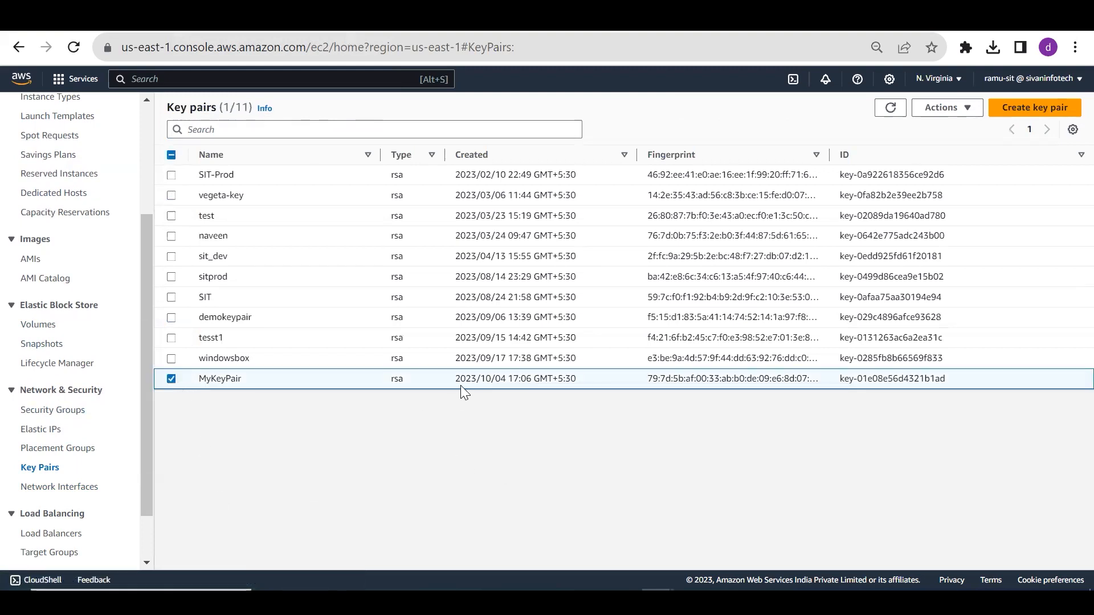
drag(454, 383, 586, 384)
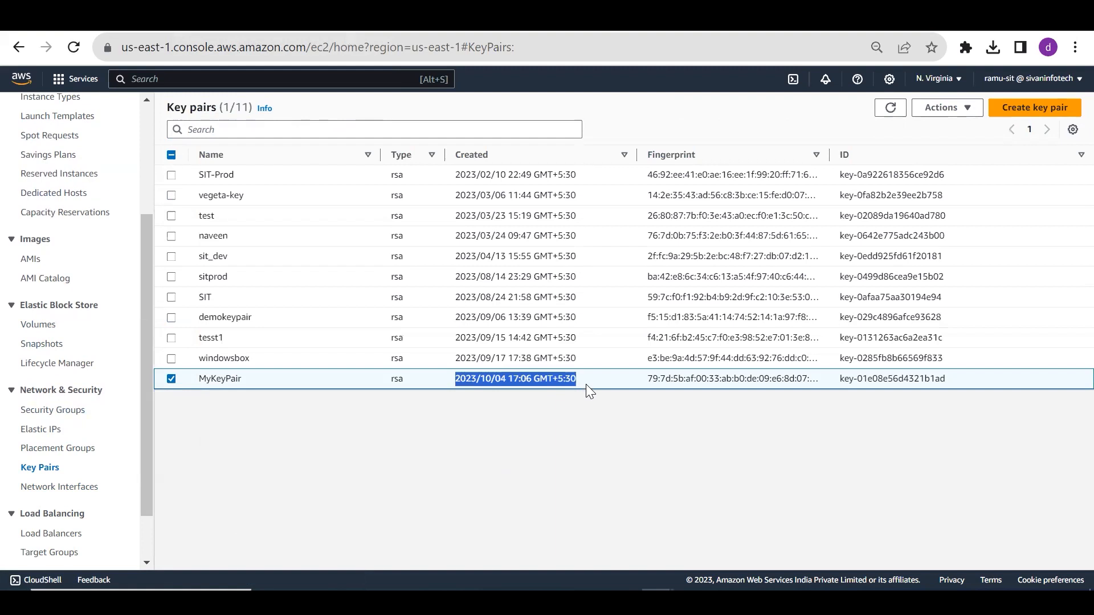
click(564, 429)
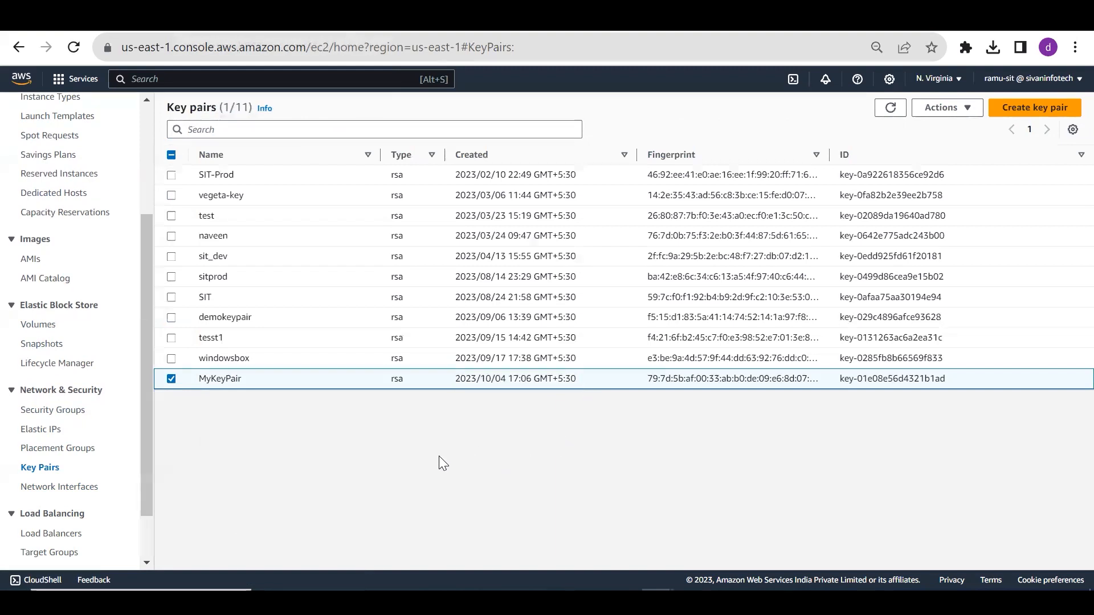
key(alt+Tab)
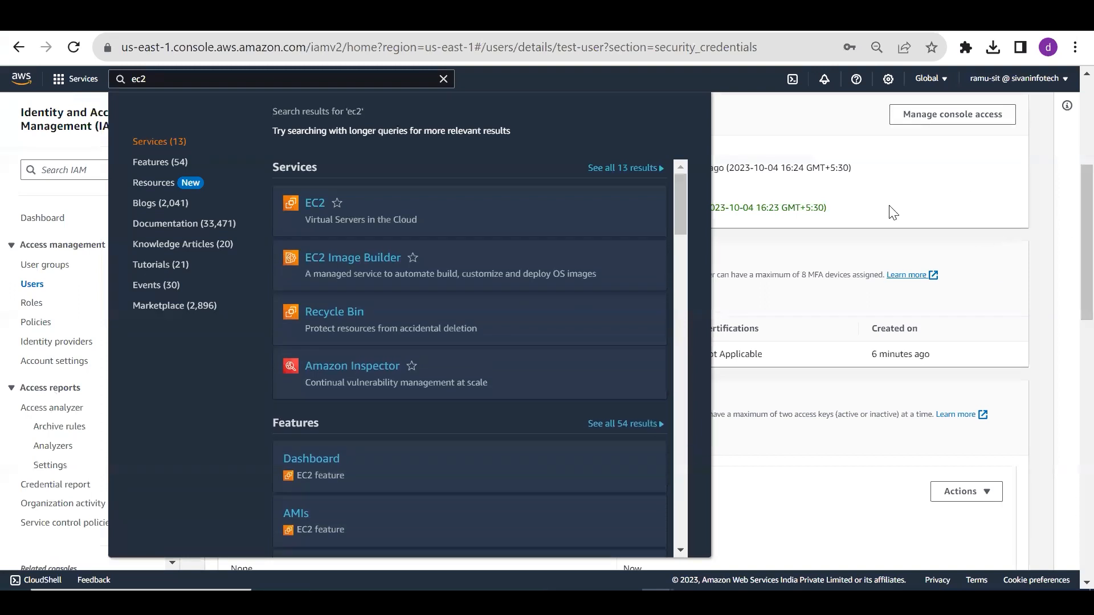
click(892, 212)
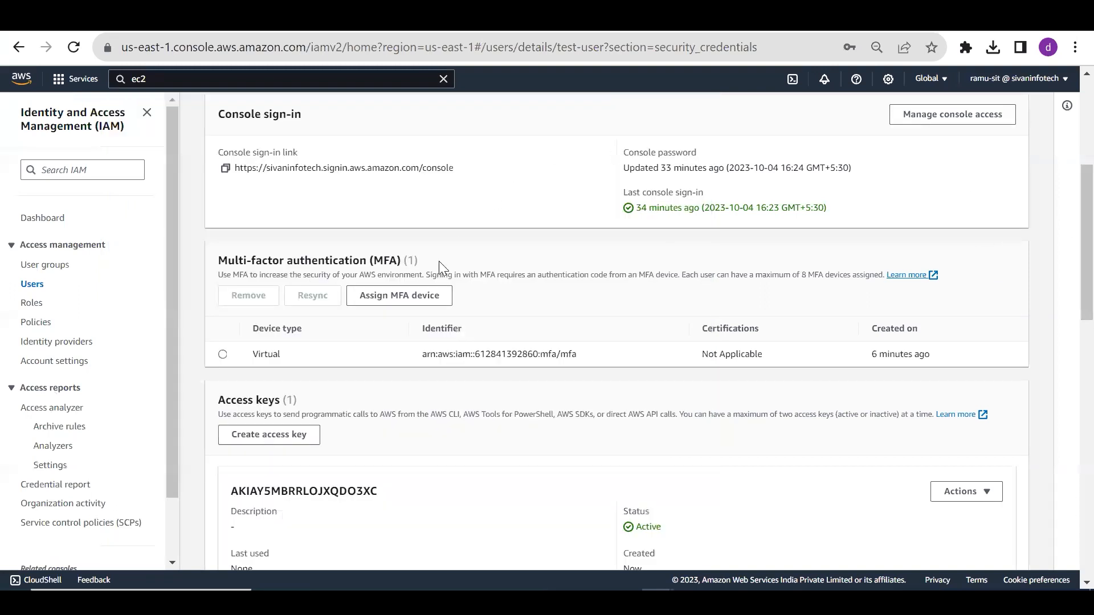
- Review test-user's Access Advisor list of allowed services and its access history filter
scroll(650, 340, down, 2)
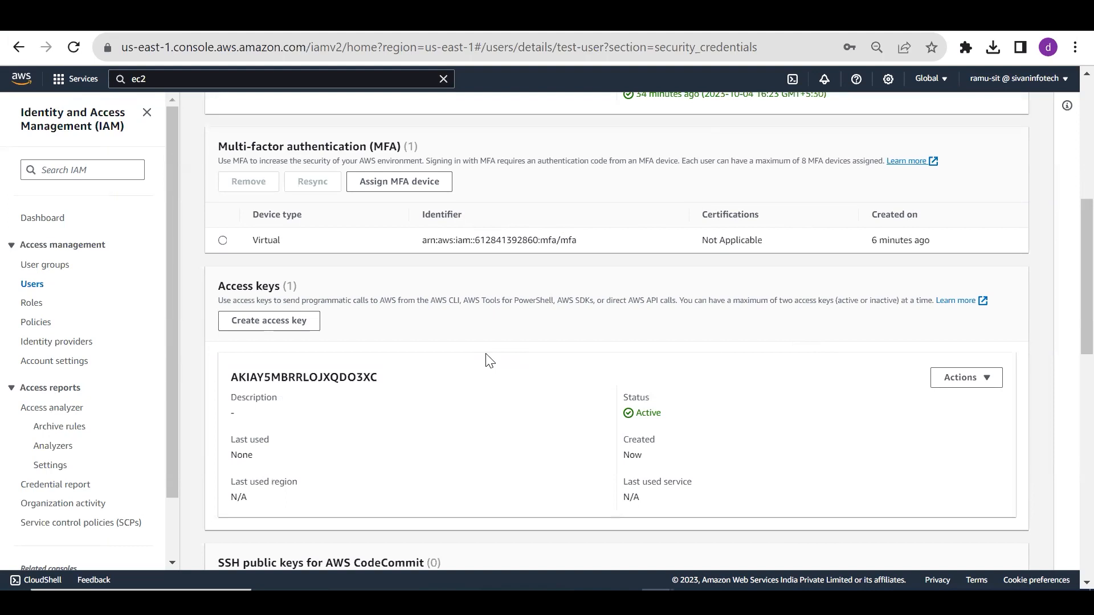
scroll(450, 370, down, 2)
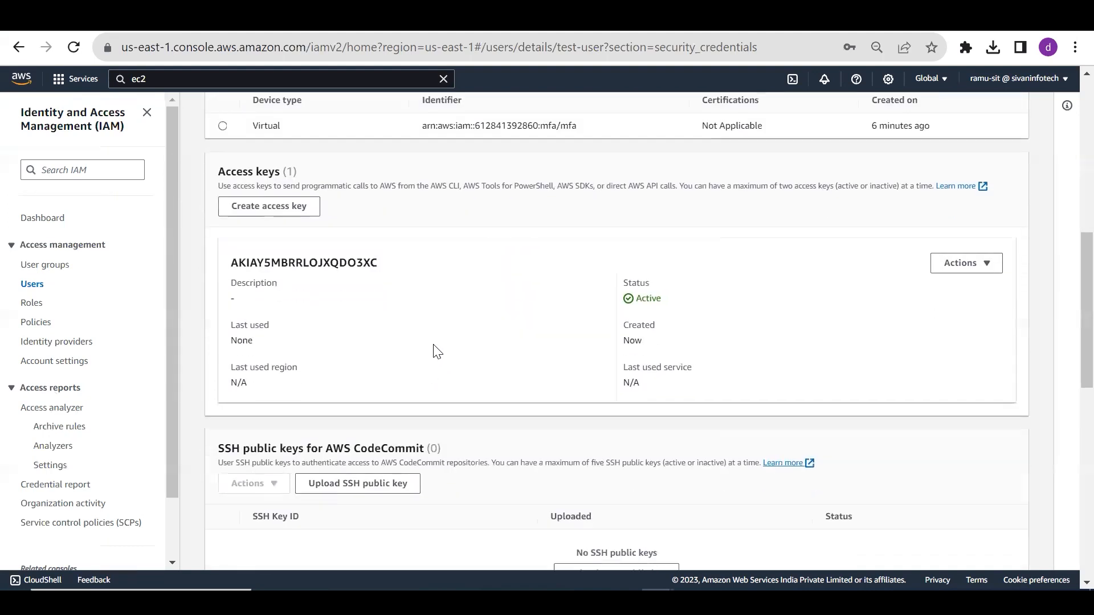
scroll(447, 361, down, 2)
scroll(465, 372, down, 3)
scroll(490, 365, up, 7)
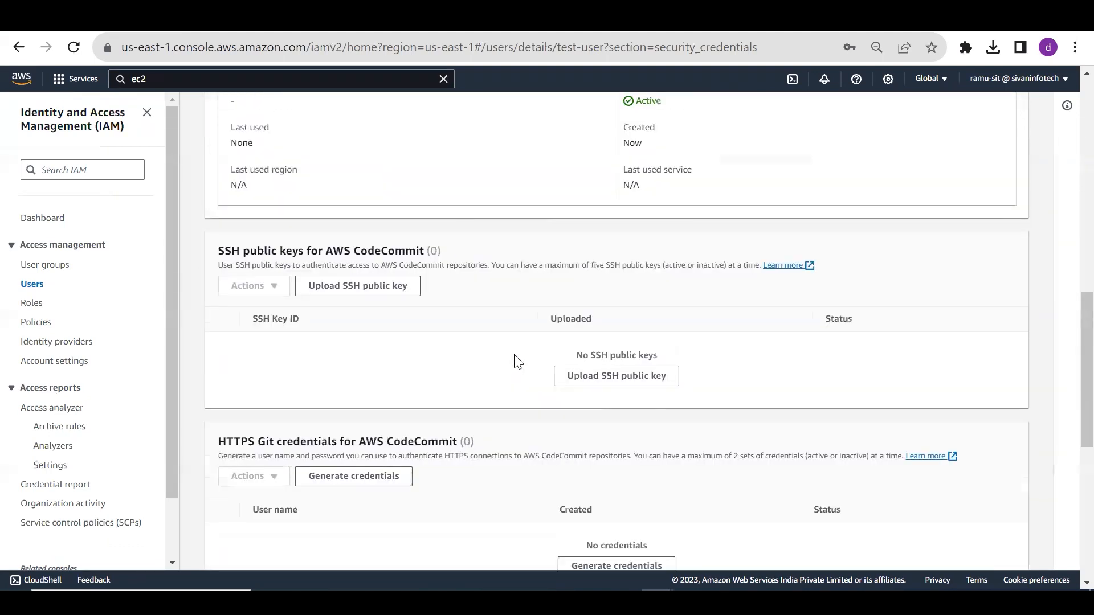
scroll(501, 371, up, 7)
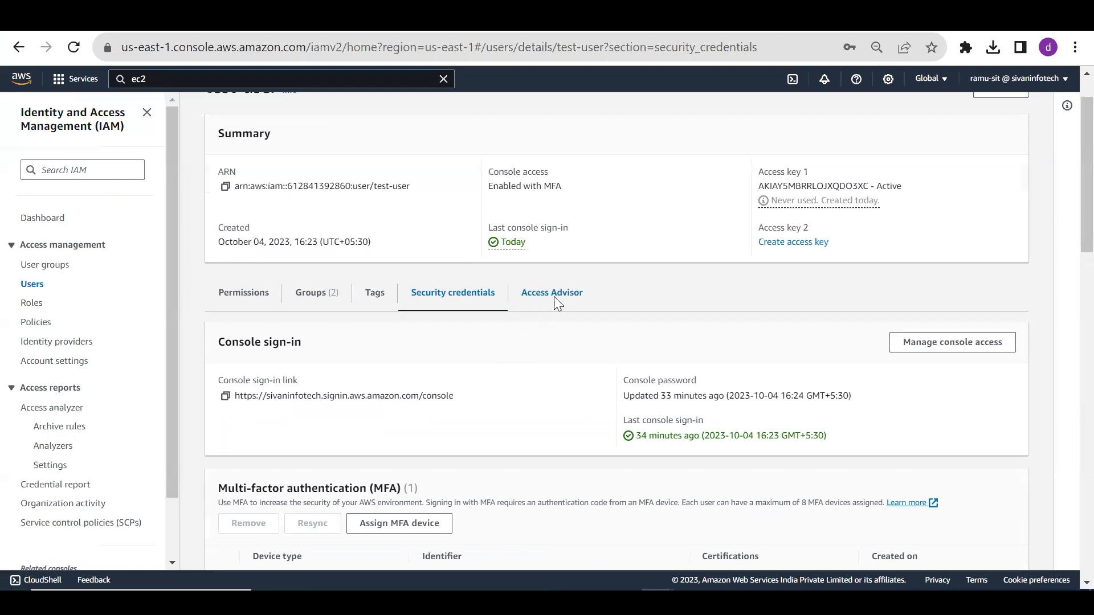
click(555, 295)
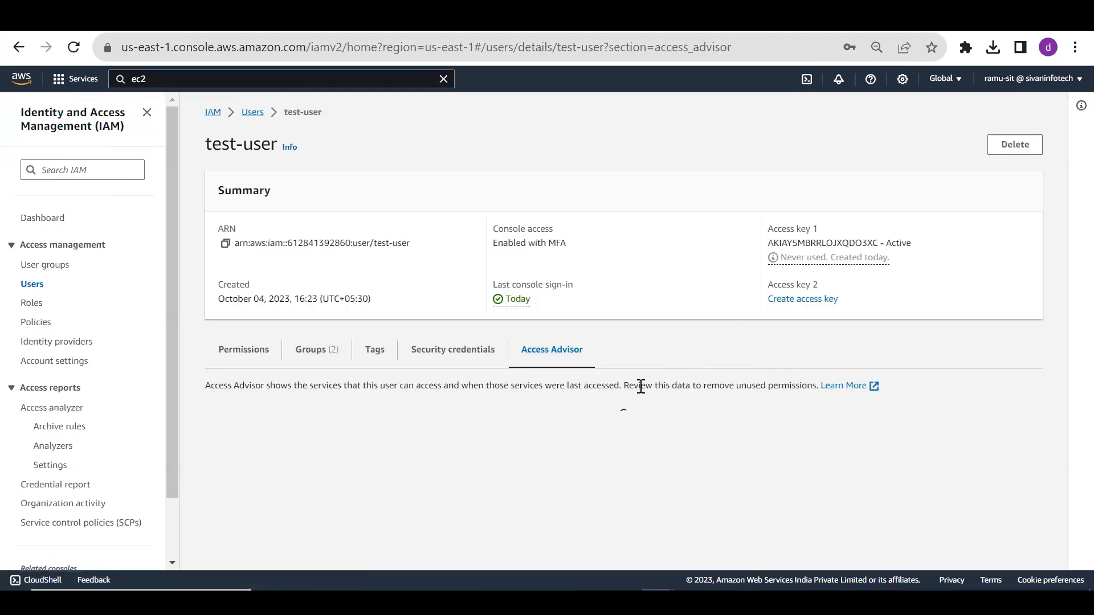
scroll(608, 403, down, 3)
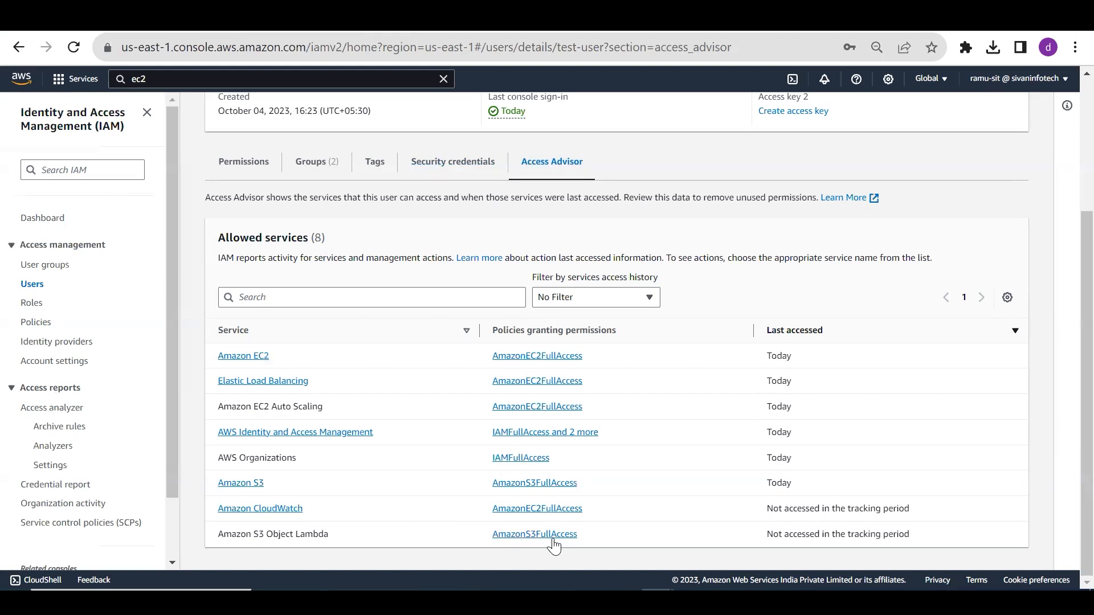
click(322, 299)
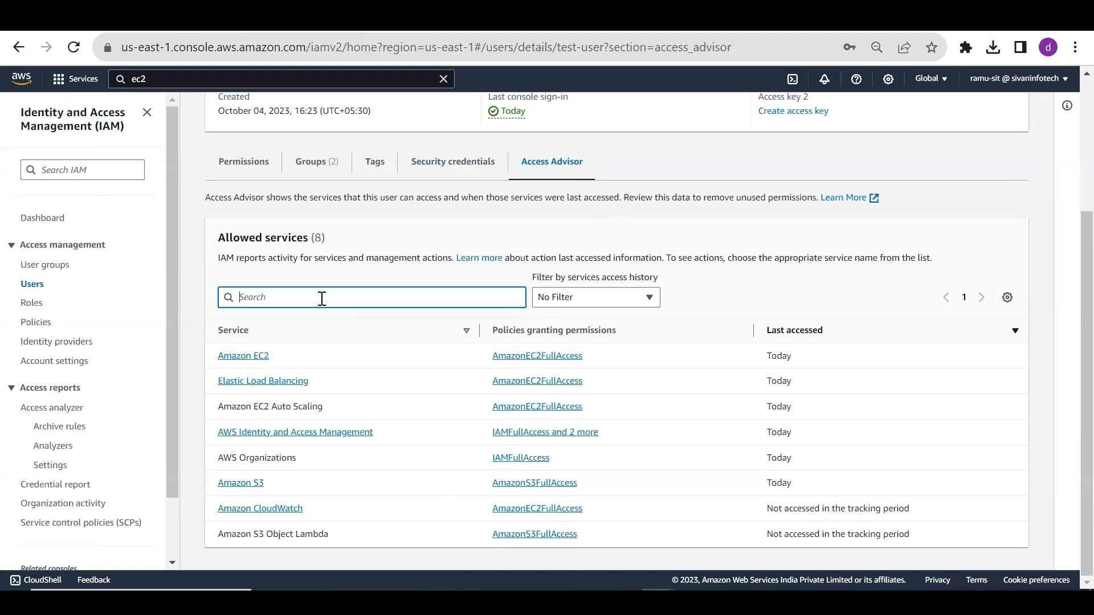
click(625, 303)
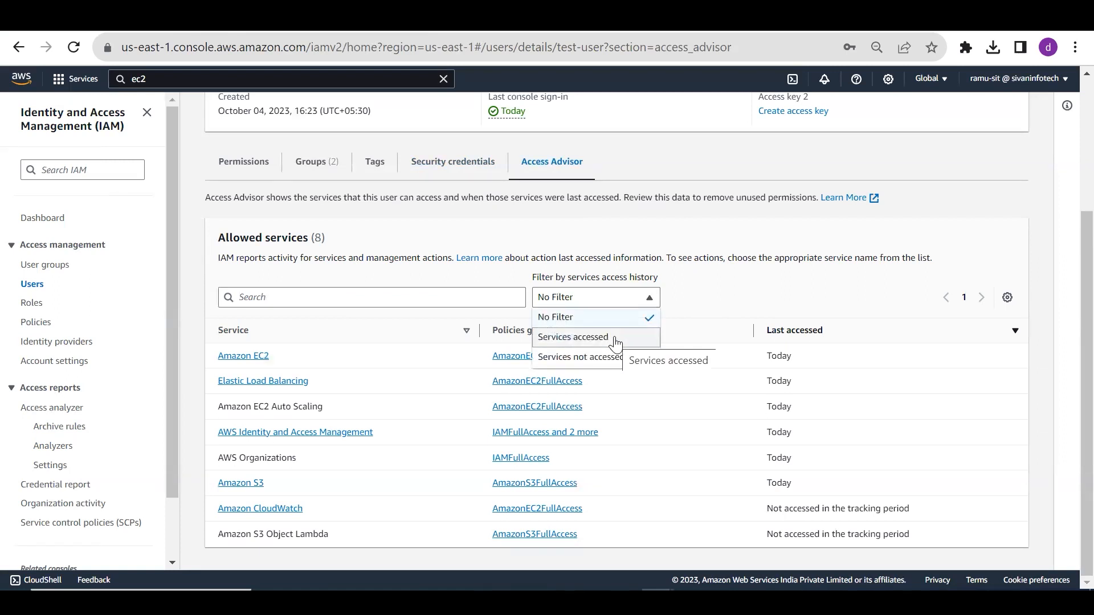
click(684, 224)
- Check the dev group's attached policies and Access Advisor, then go to the IAM Policies list
scroll(489, 257, up, 3)
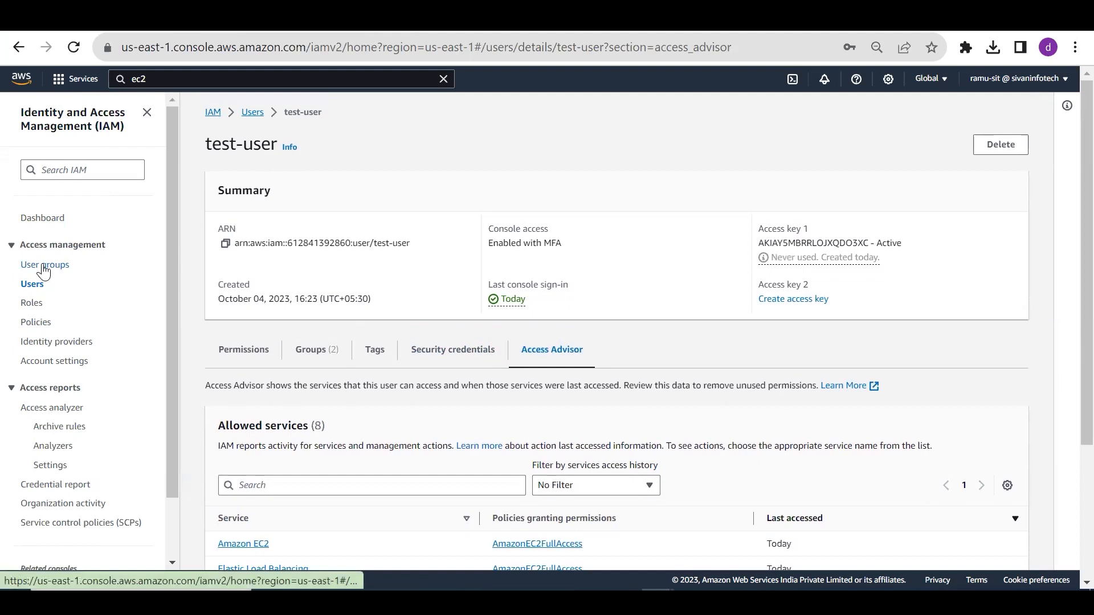
click(44, 266)
click(31, 288)
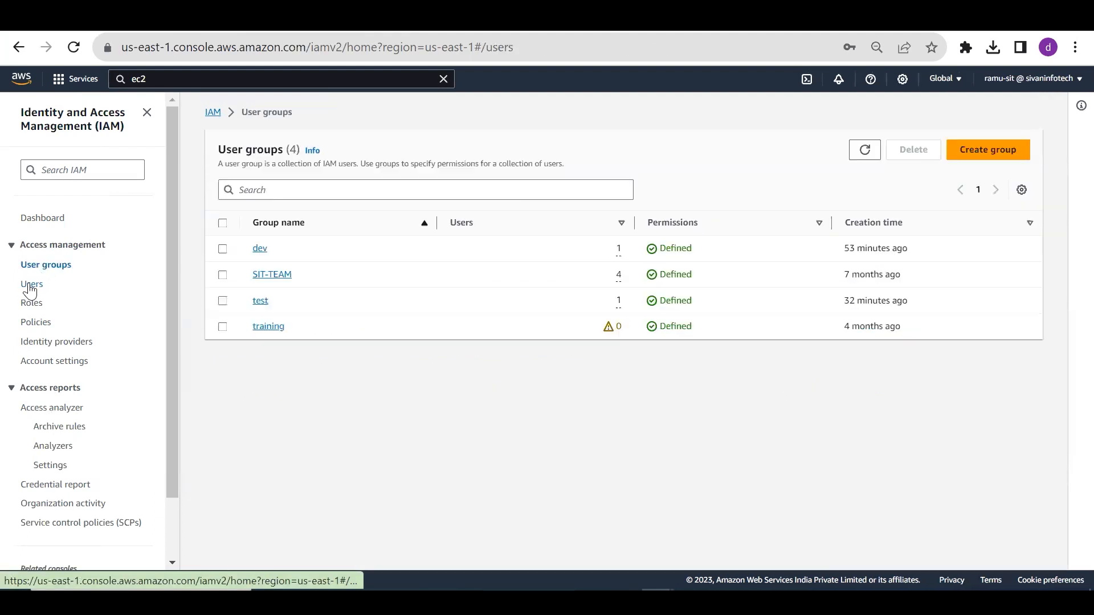
click(49, 266)
click(261, 249)
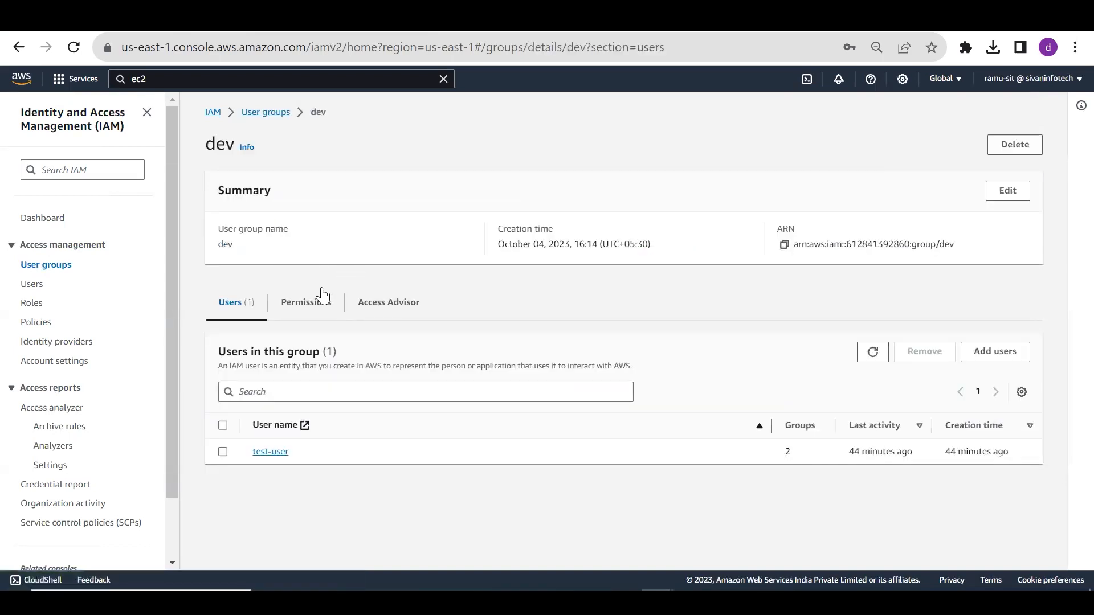
click(310, 302)
click(390, 304)
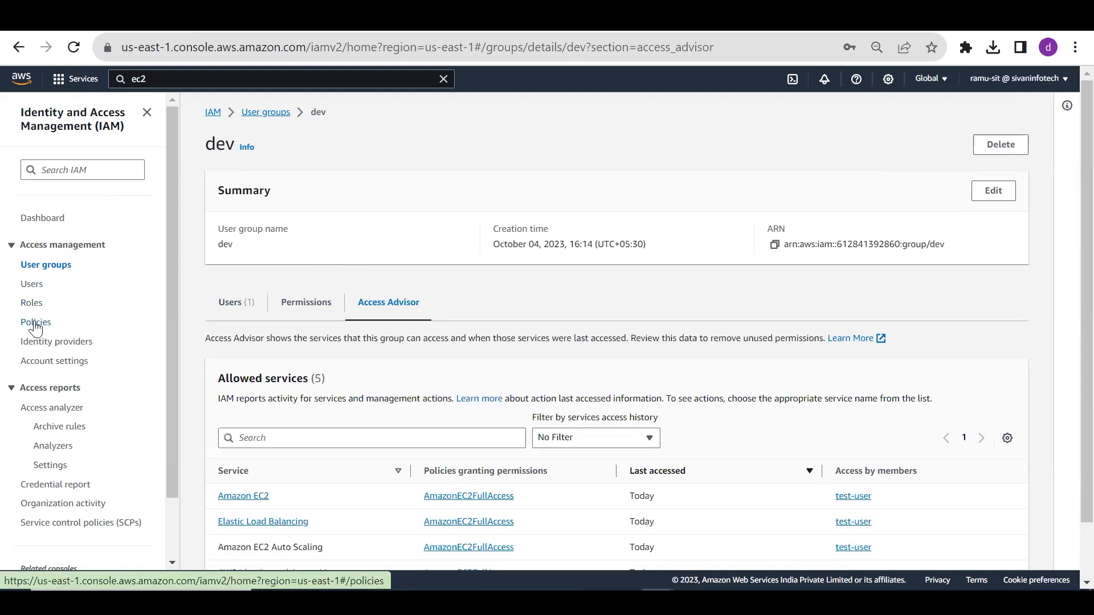
click(35, 323)
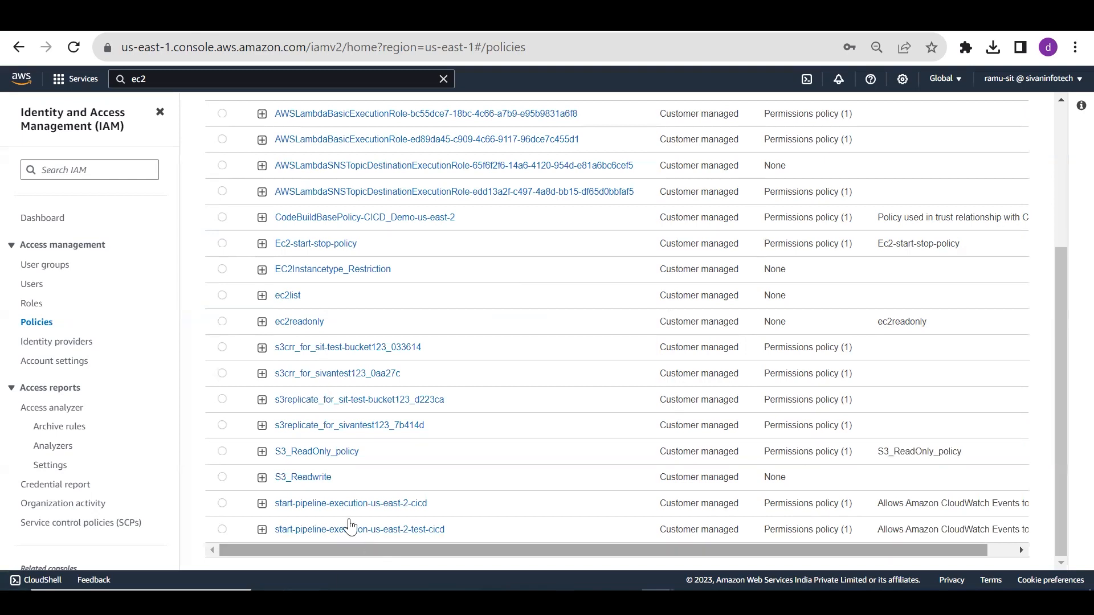
- Find the ReadOnlyAccess policy on the second page of IAM policies
scroll(234, 441, up, 4)
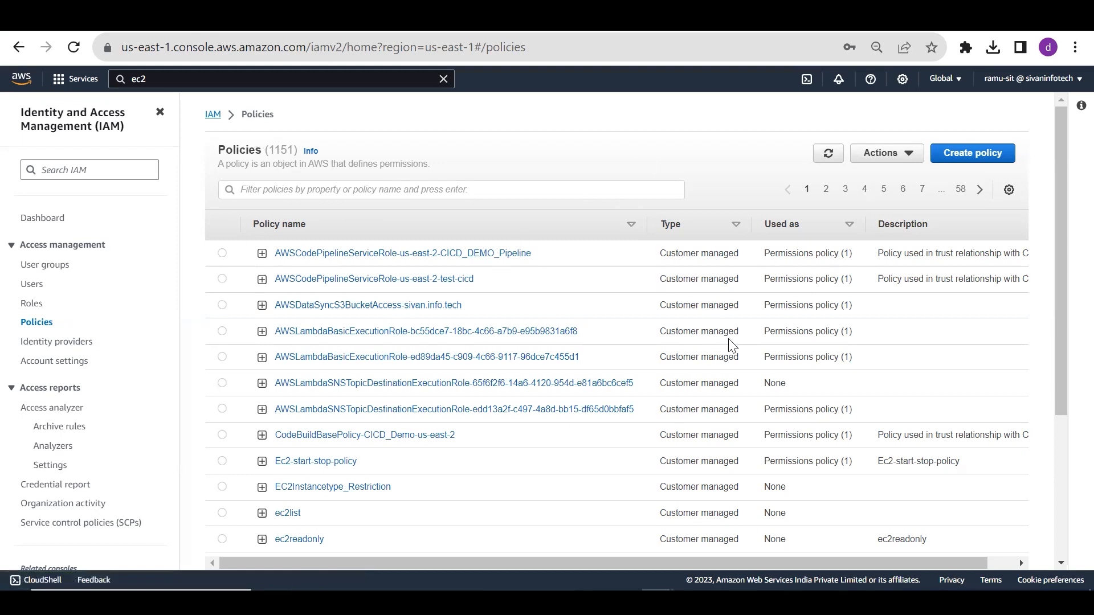
click(827, 190)
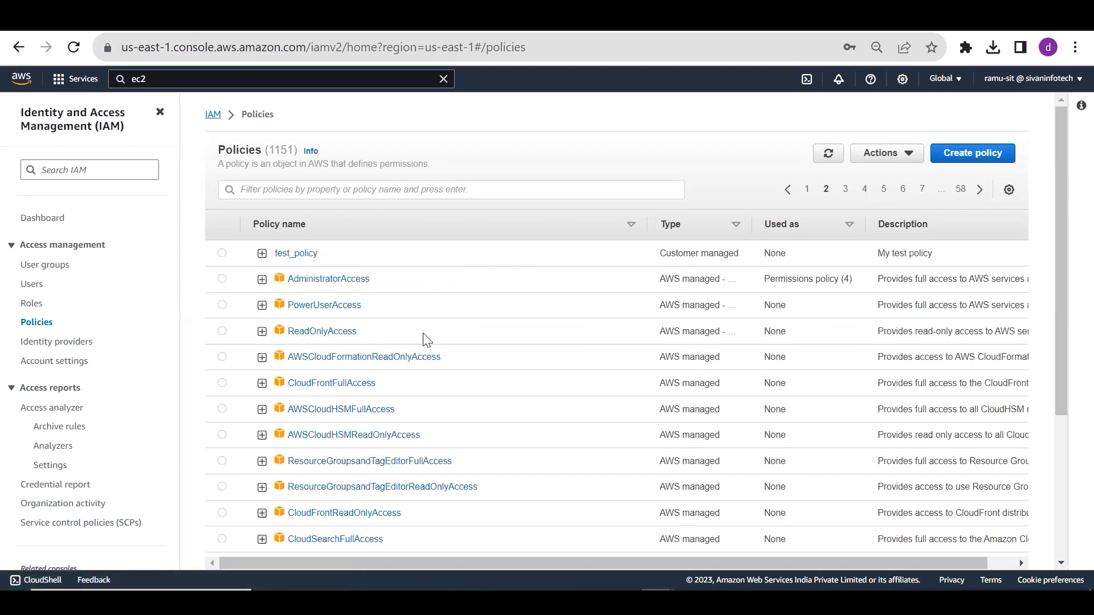
click(223, 333)
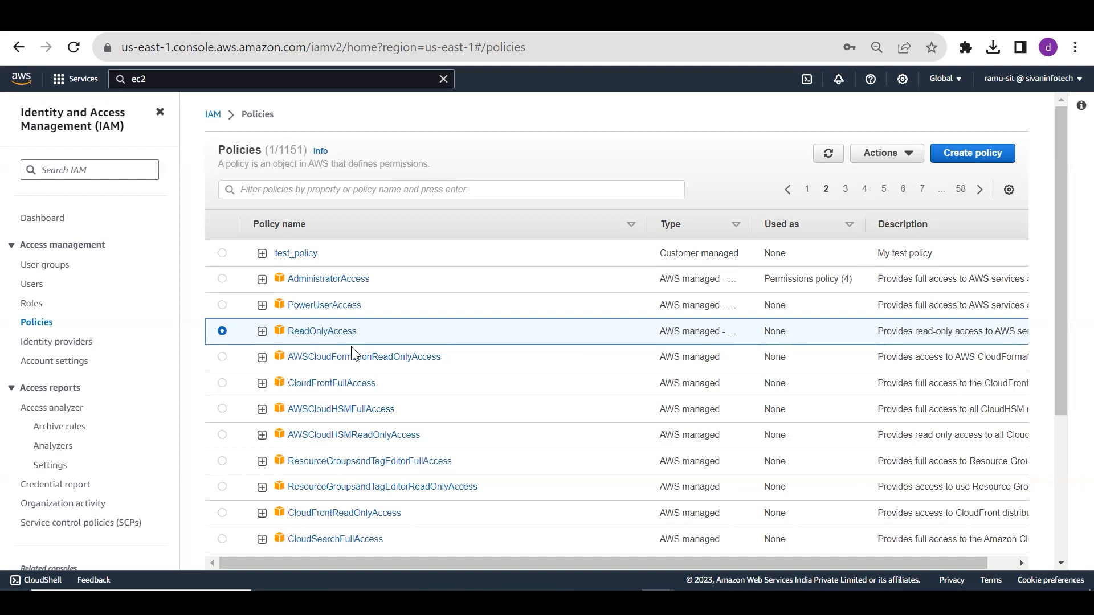
- Filter policies by 'ec2' and locate AmazonEC2FullAccess and AmazonEC2ReadOnlyAccess on page 1 of the matches
click(305, 189)
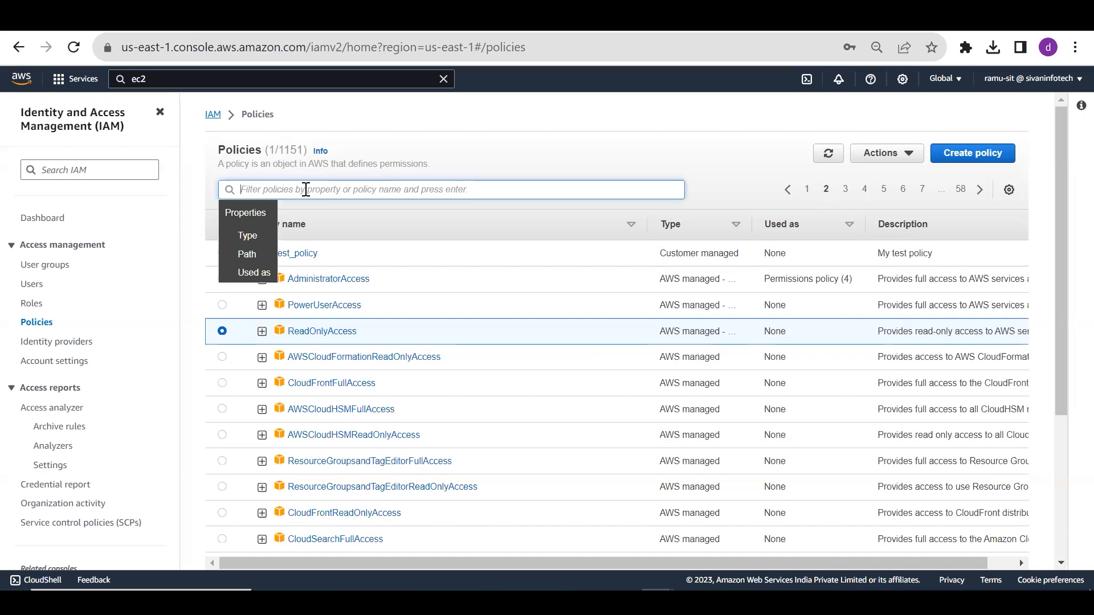
text(ec2)
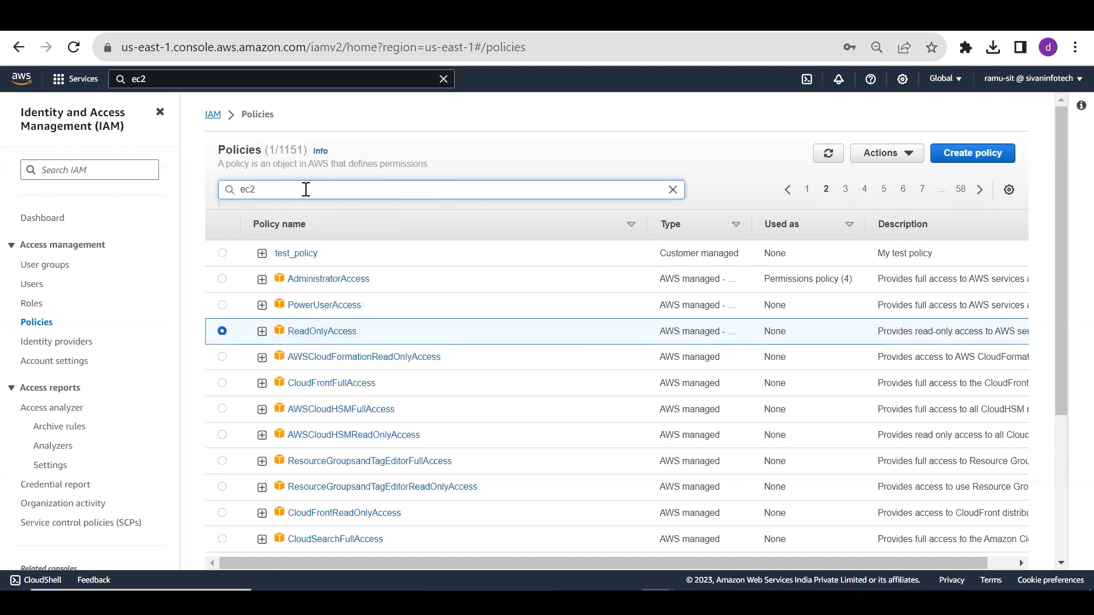
key(Return)
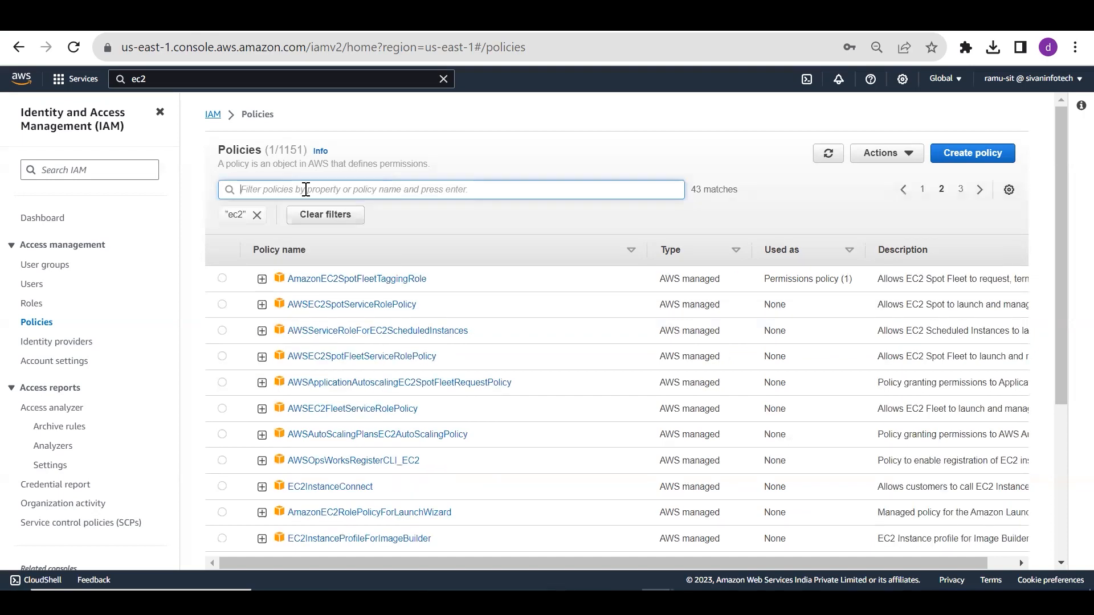
scroll(484, 337, down, 2)
scroll(480, 338, down, 1)
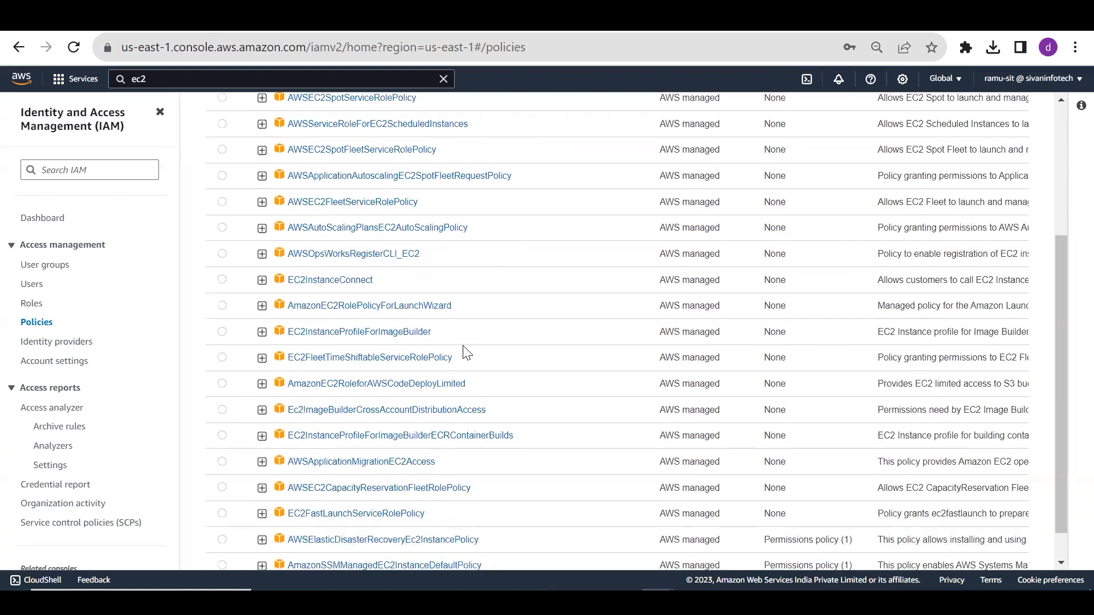
scroll(504, 442, up, 3)
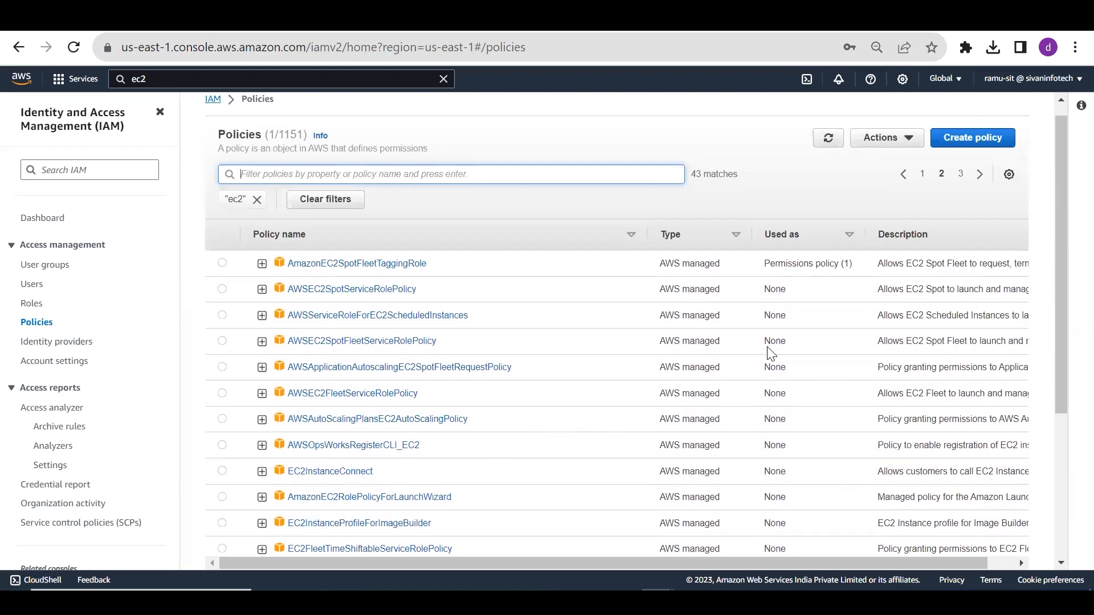
click(942, 174)
click(921, 175)
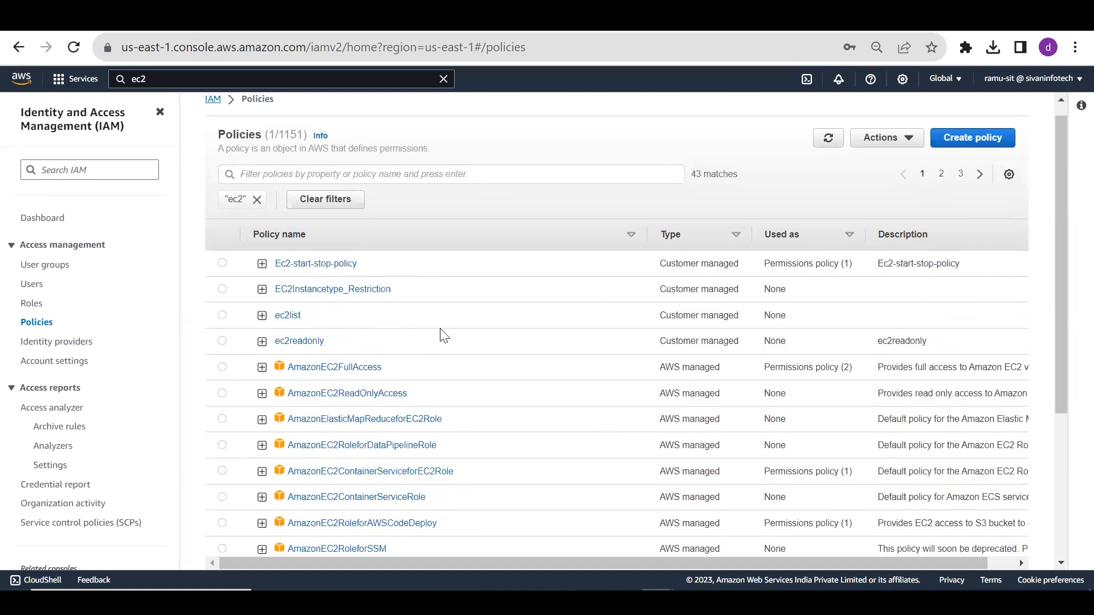
scroll(471, 330, down, 2)
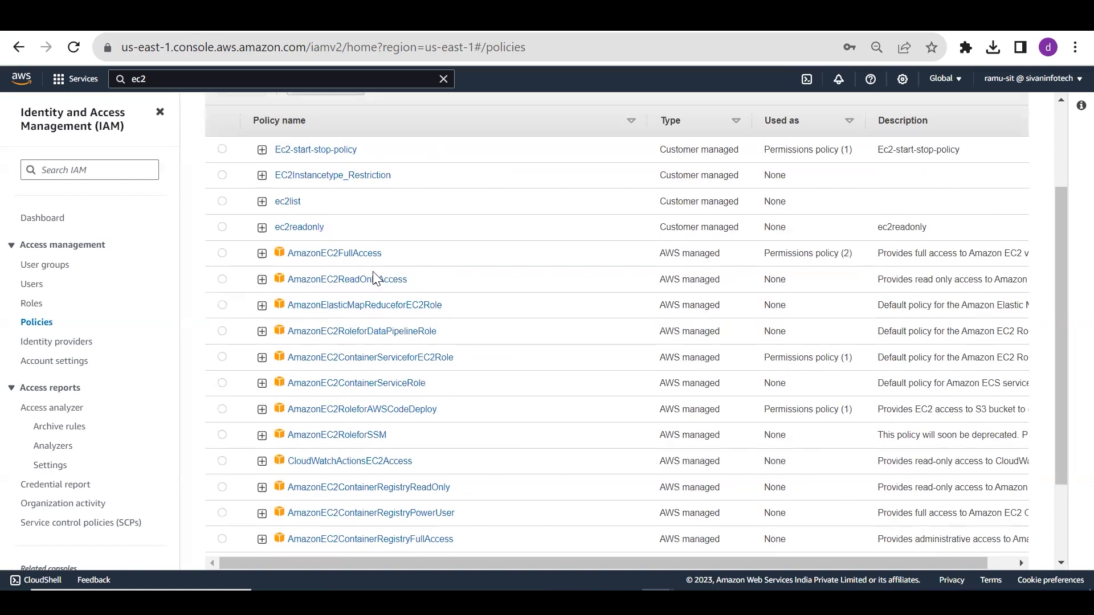
drag(387, 253, 274, 255)
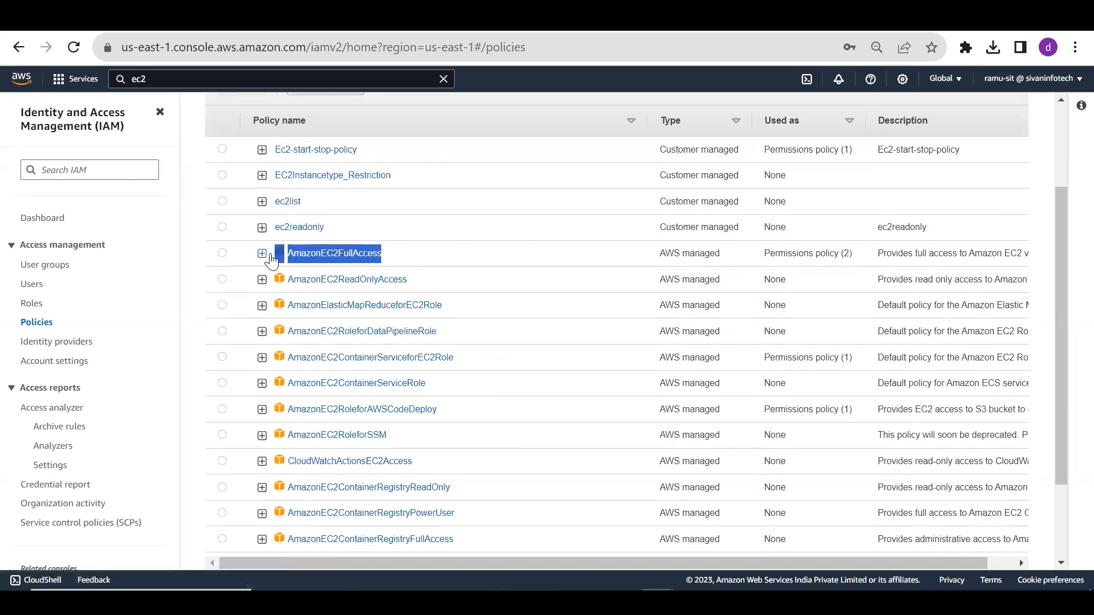
click(415, 283)
drag(410, 282, 294, 285)
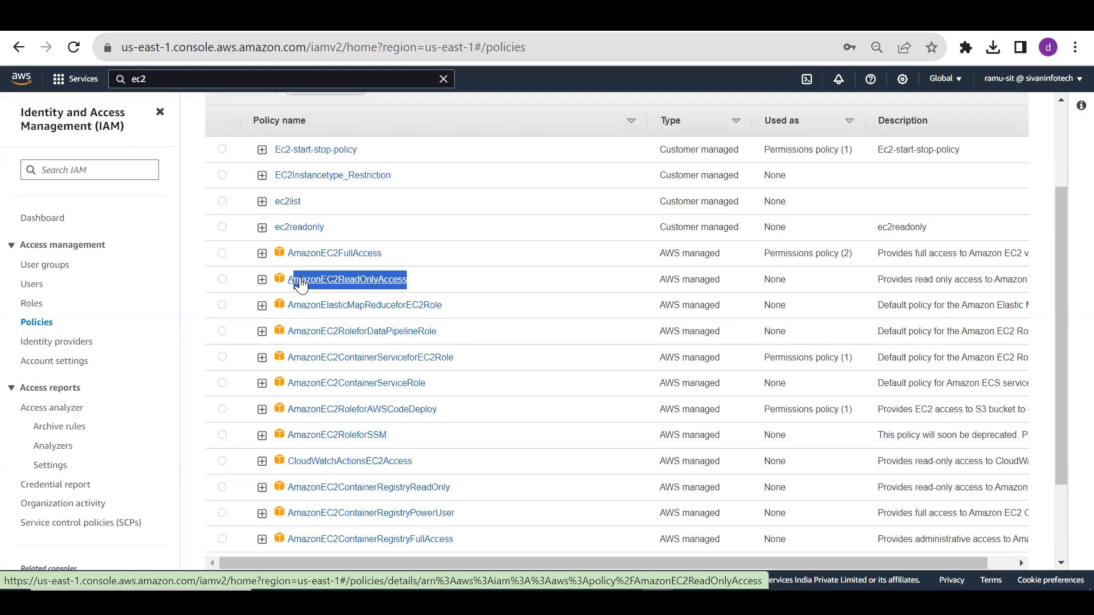
scroll(359, 388, up, 3)
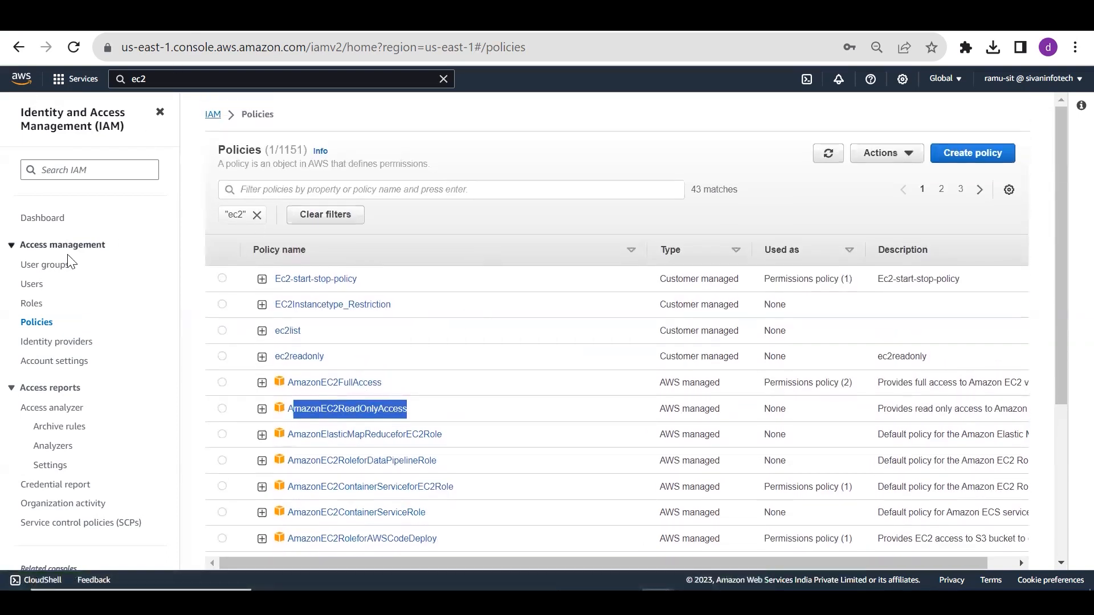
click(53, 267)
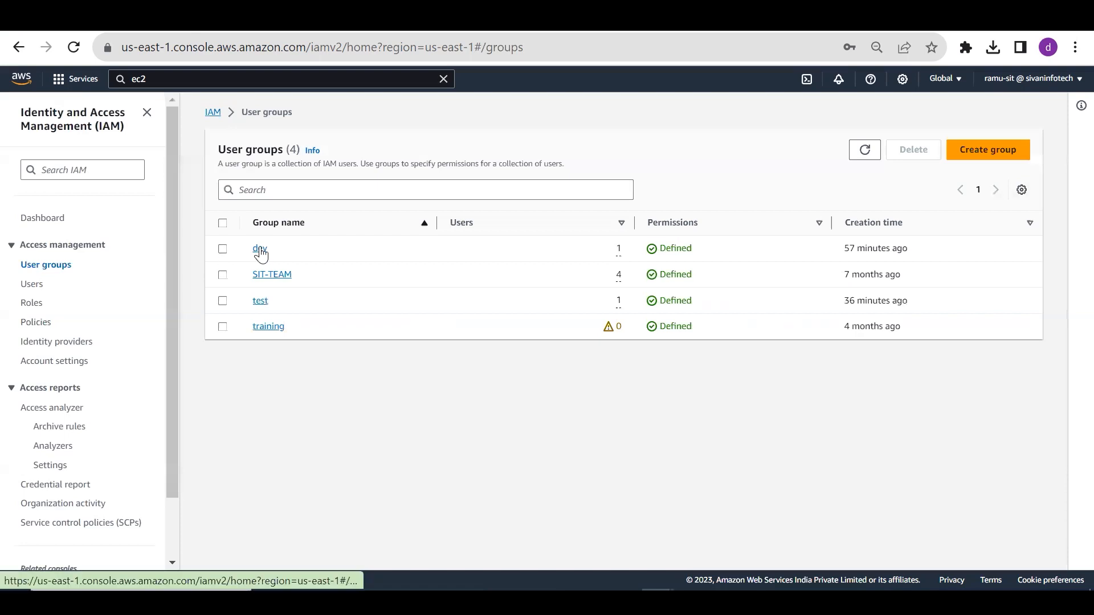
- Remove the AmazonEC2FullAccess policy from the dev group's permissions
click(260, 251)
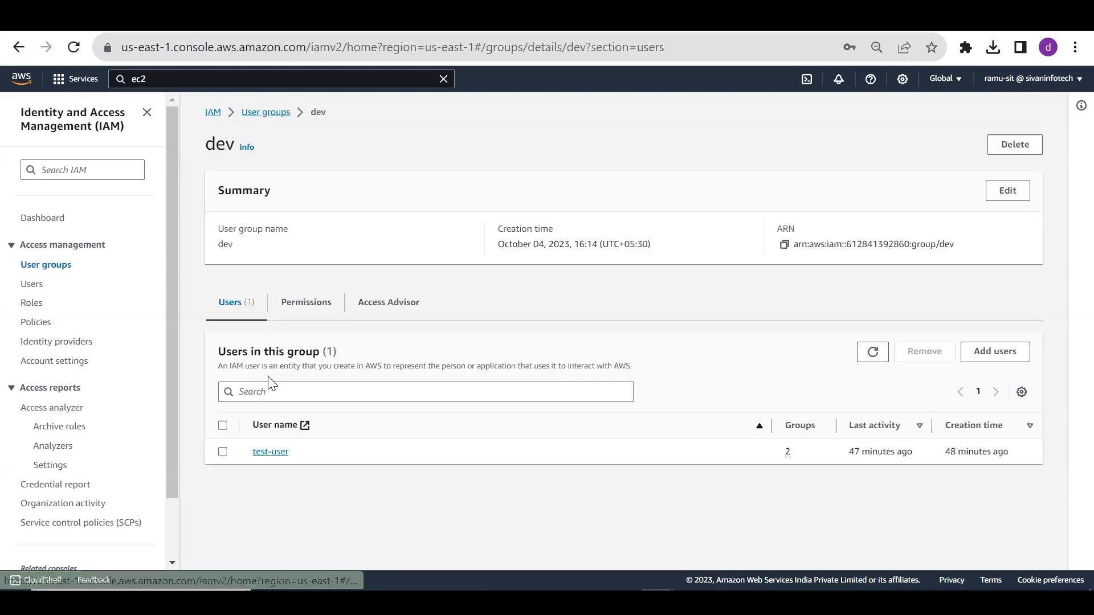
click(313, 317)
click(223, 469)
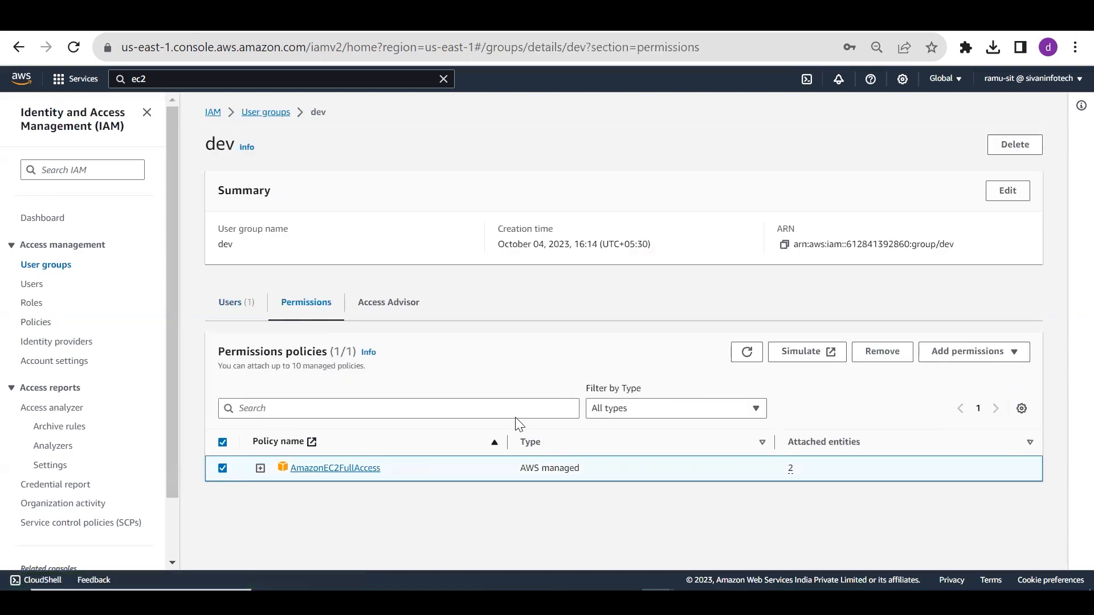
click(878, 362)
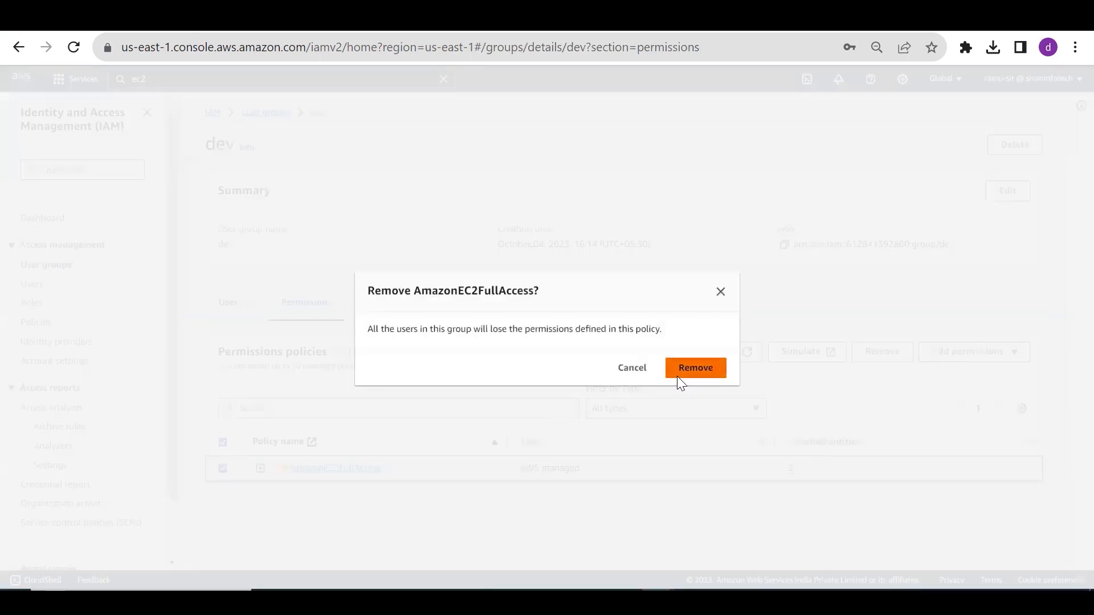
click(679, 371)
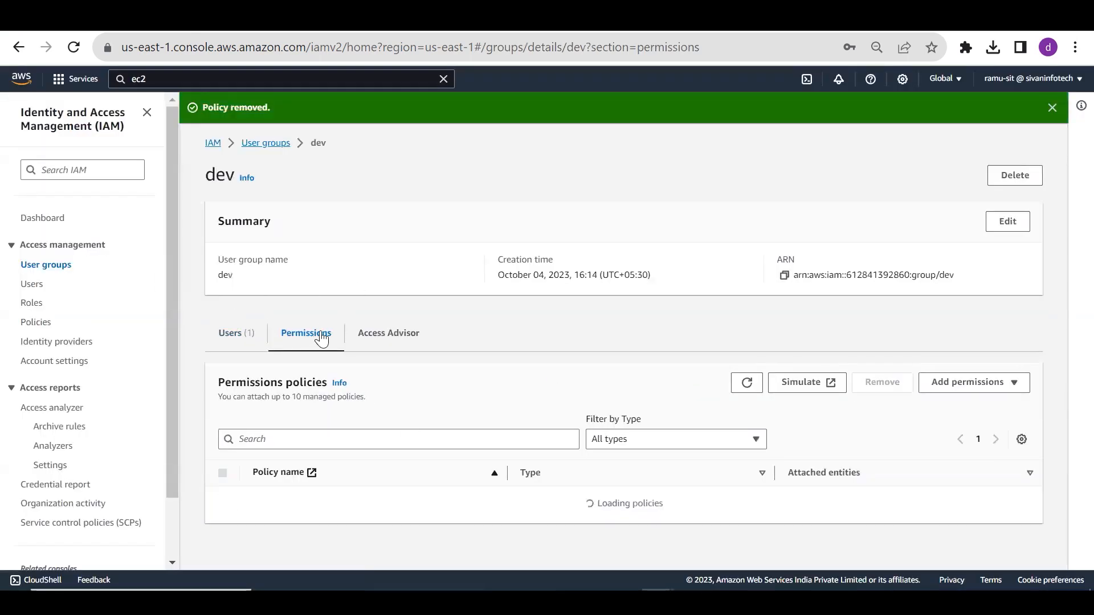
- Attach the AWS-managed ReadOnlyAccess policy to the dev group
click(962, 384)
click(959, 404)
scroll(403, 298, down, 1)
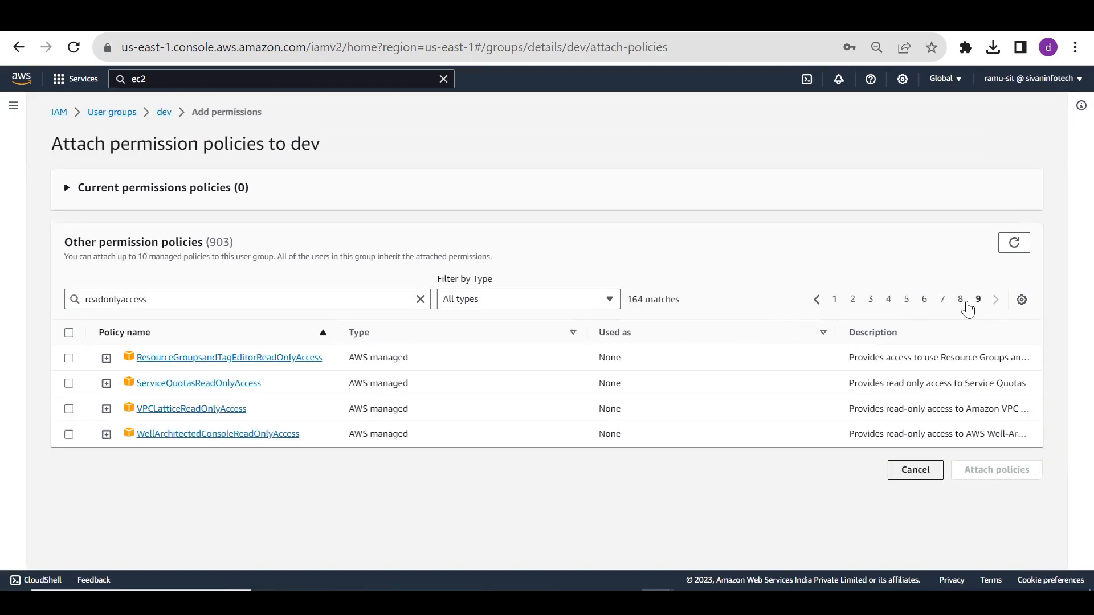
scroll(586, 428, down, 5)
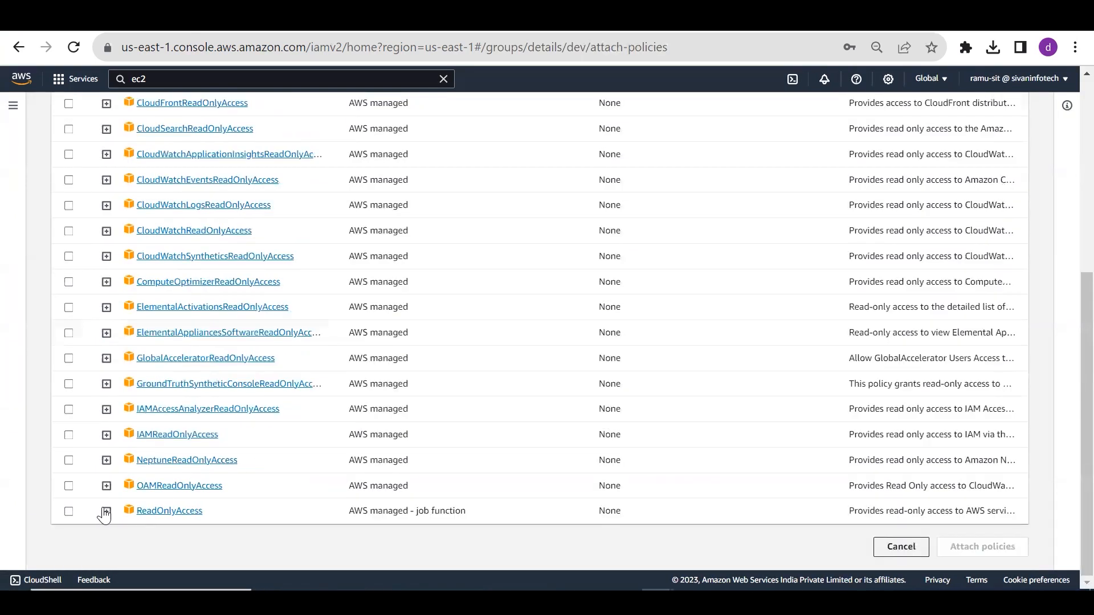
click(69, 511)
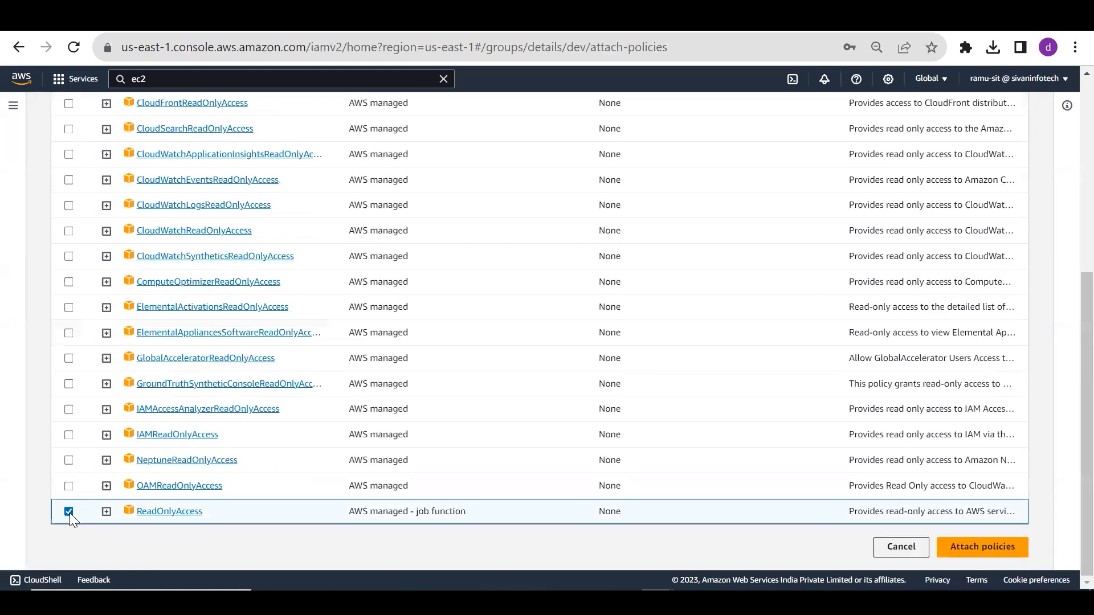
click(982, 547)
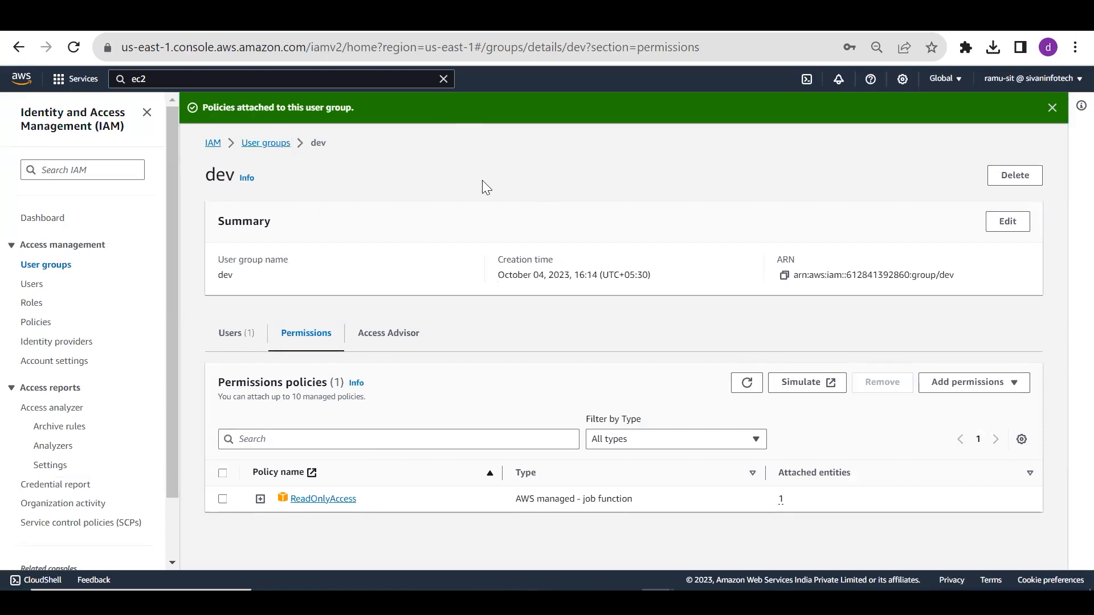
click(257, 150)
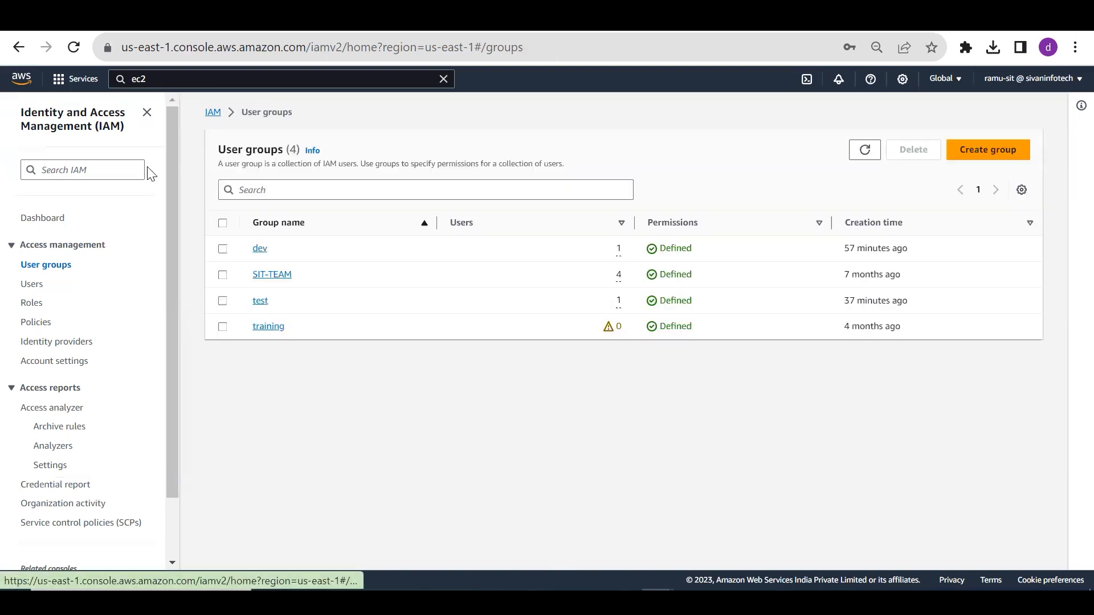
- Remove test-user from the test group's members
click(257, 303)
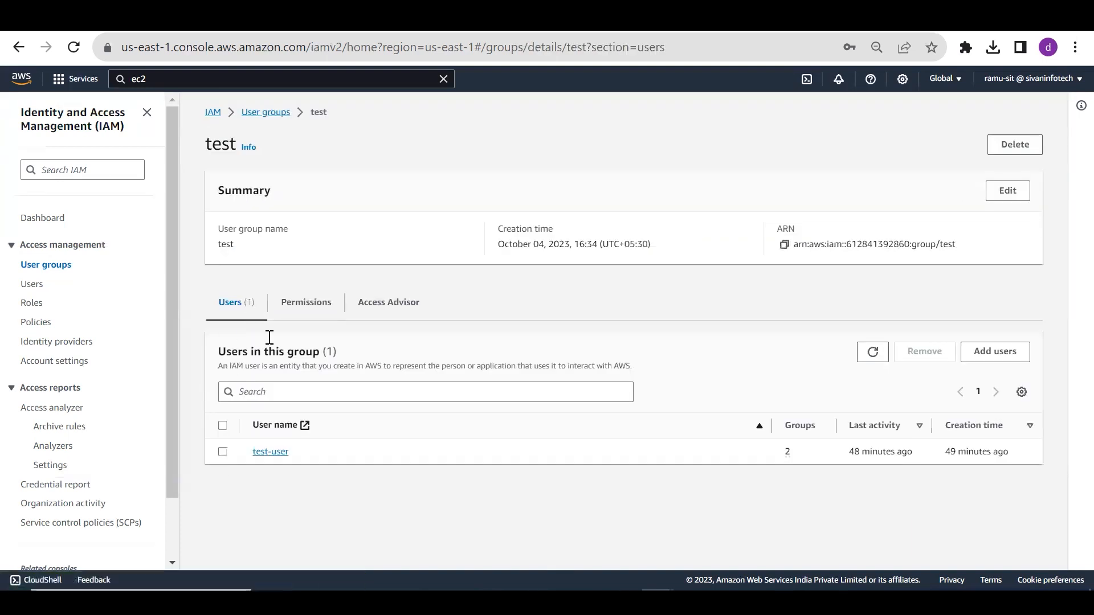
click(306, 305)
click(242, 307)
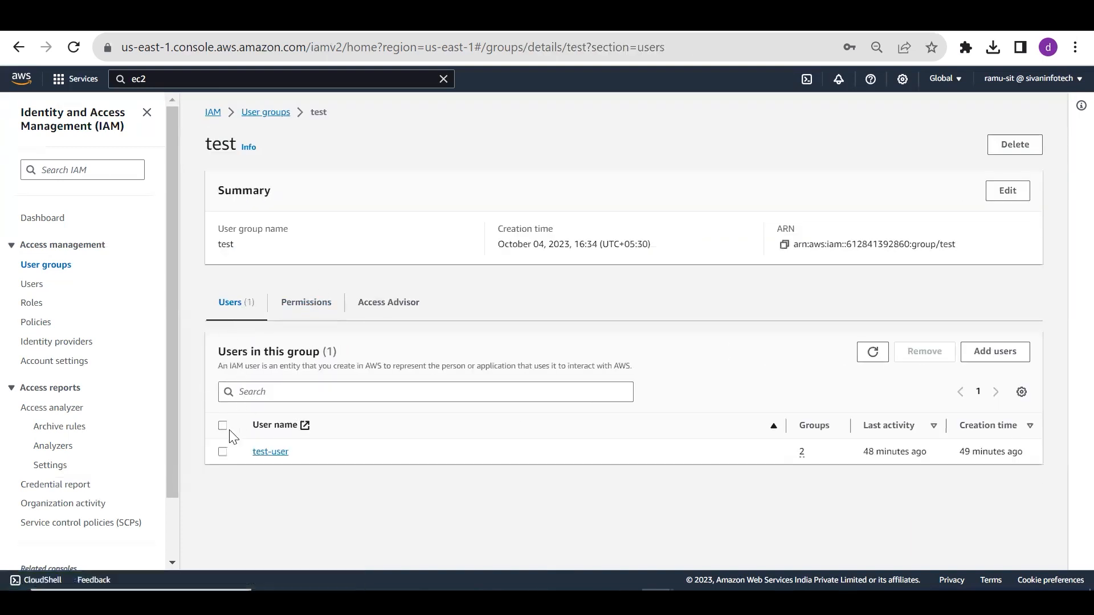
click(223, 451)
click(932, 352)
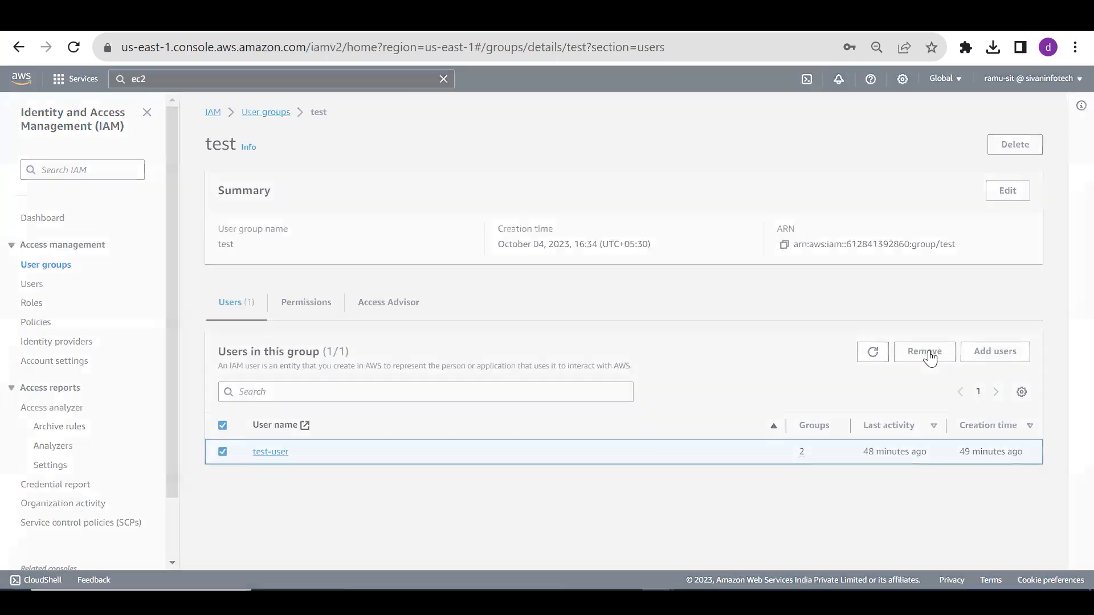
click(672, 370)
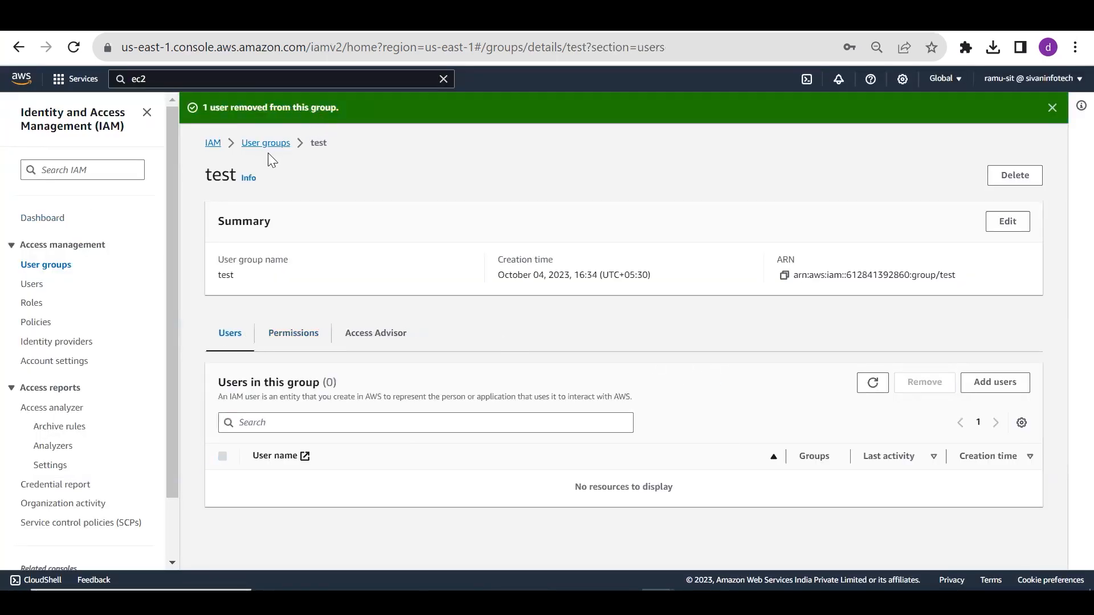
- Go back to User groups and open the dev group's details
click(266, 144)
click(261, 248)
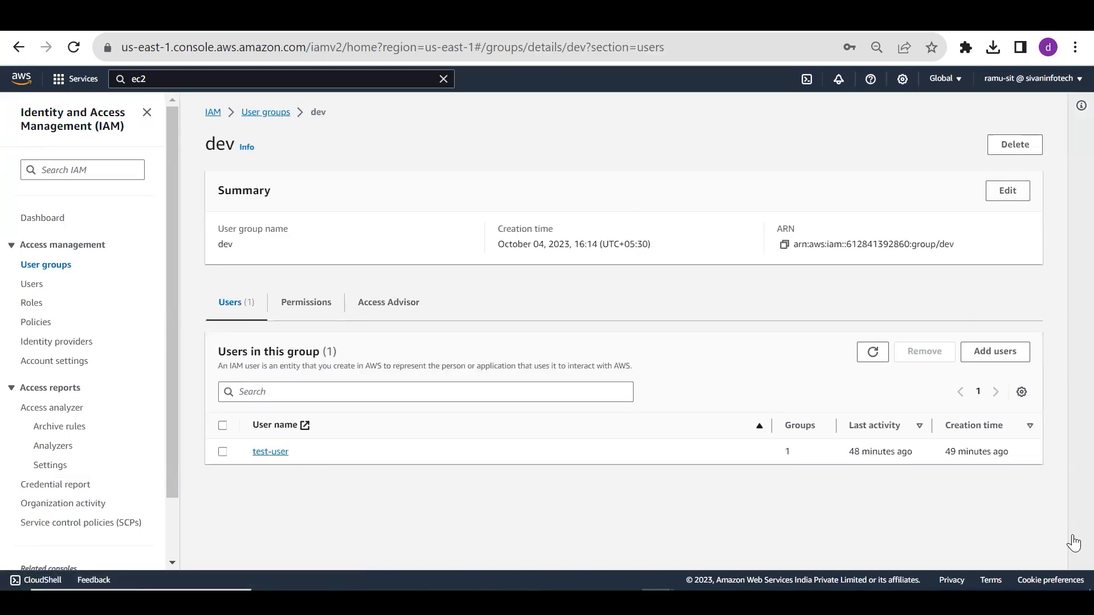
key(alt+Tab)
key(alt+Tab)
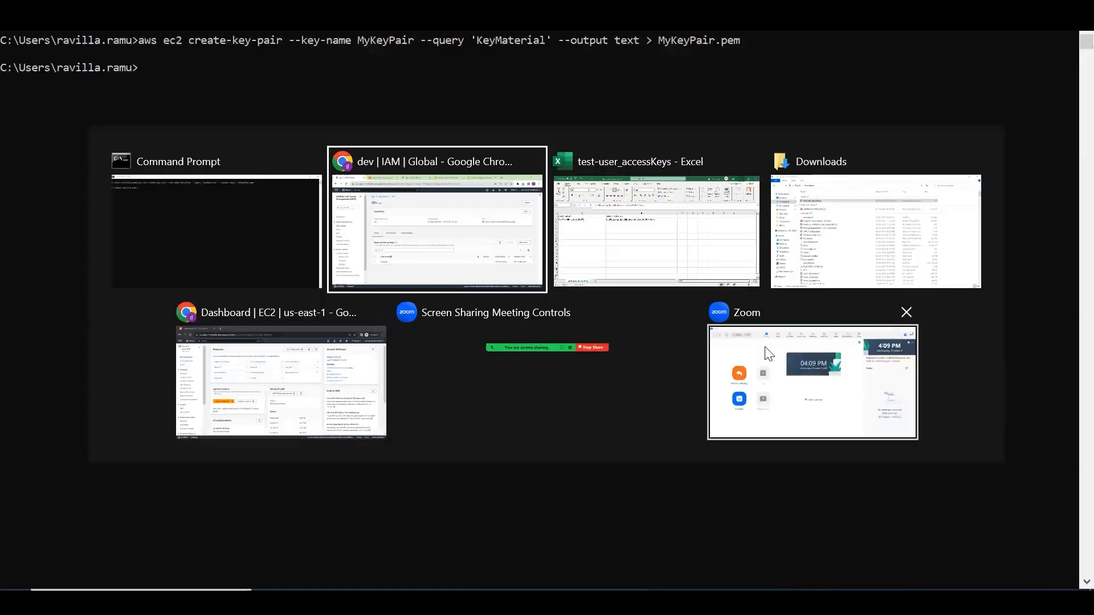
- Reload test-user's EC2 Dashboard, showing 11 key pairs, and open the running instances list
click(297, 388)
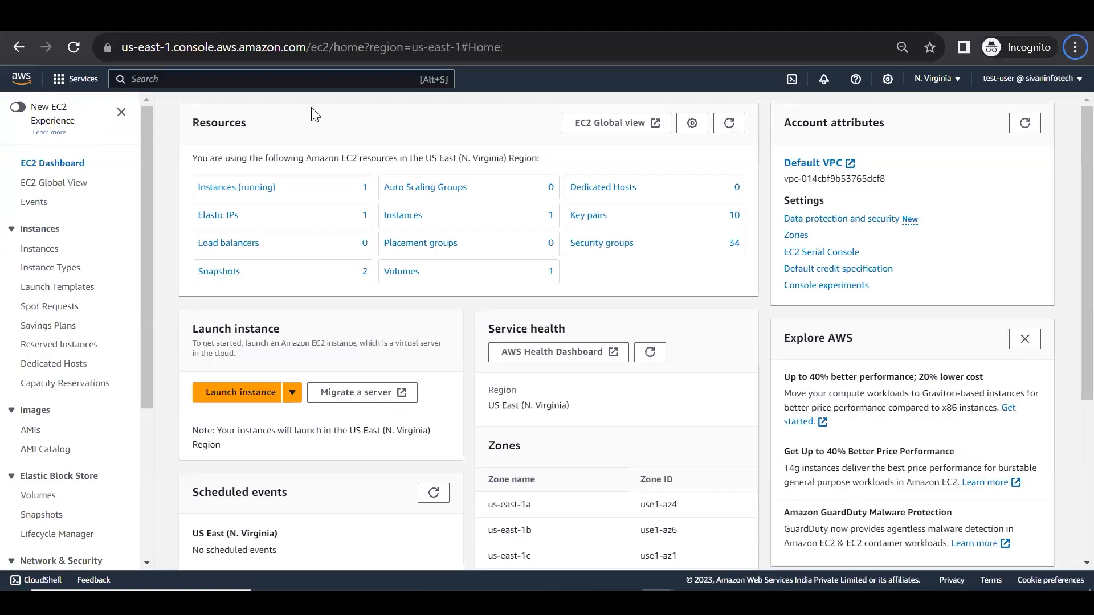
click(74, 47)
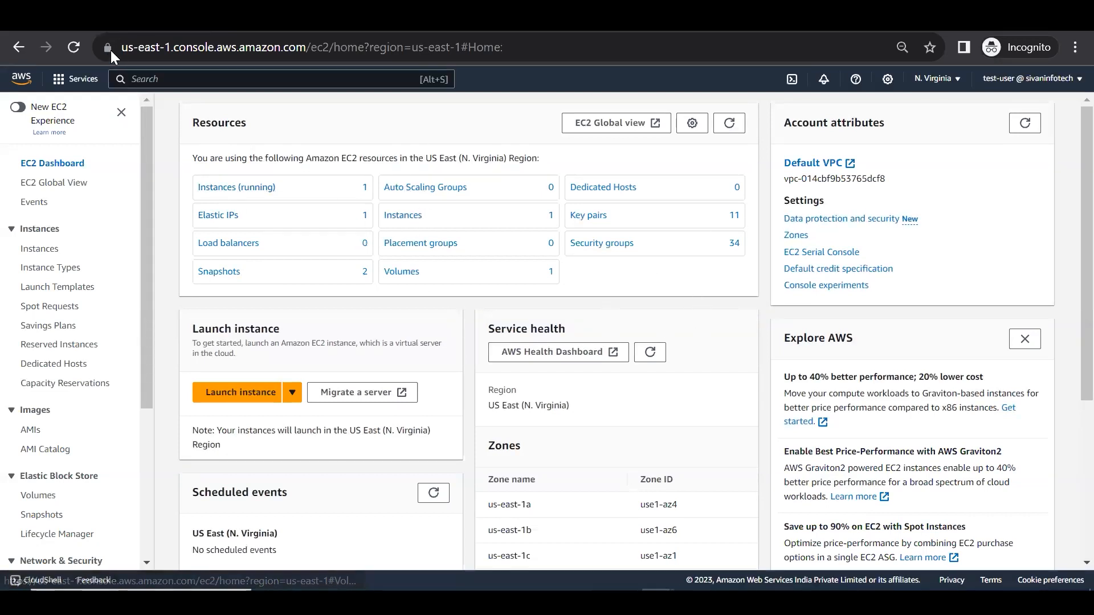
click(204, 84)
text(vpc)
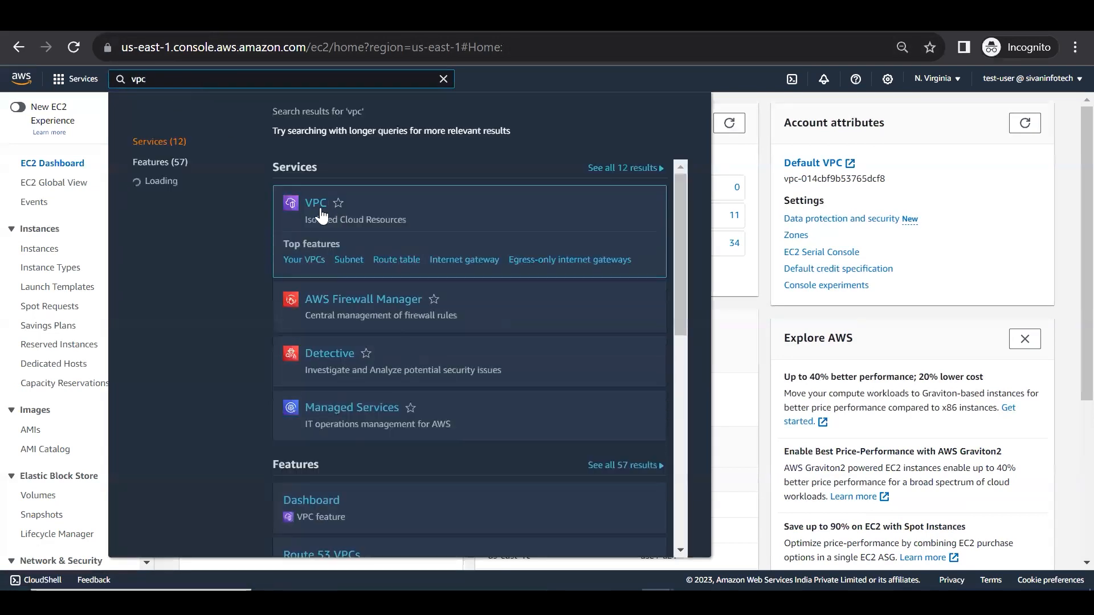
key(Return)
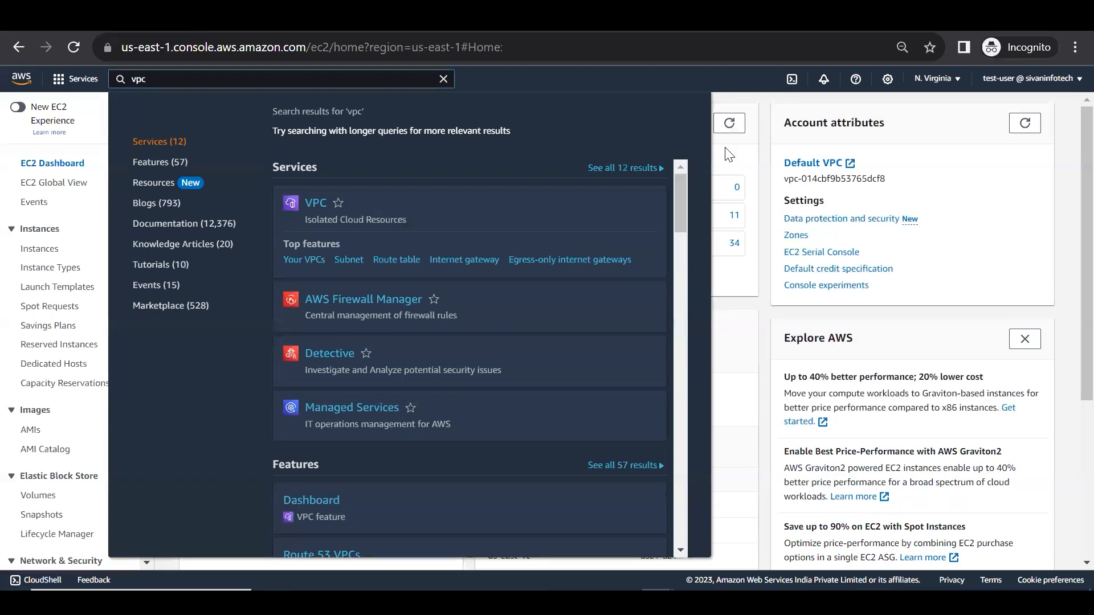
click(724, 148)
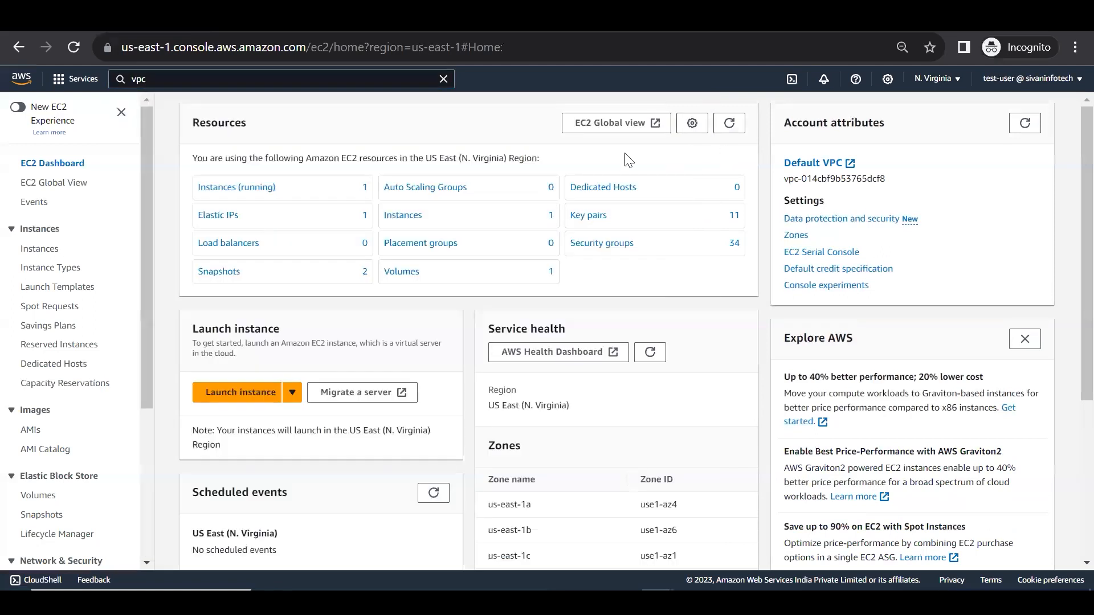
key(ctrl+Tab)
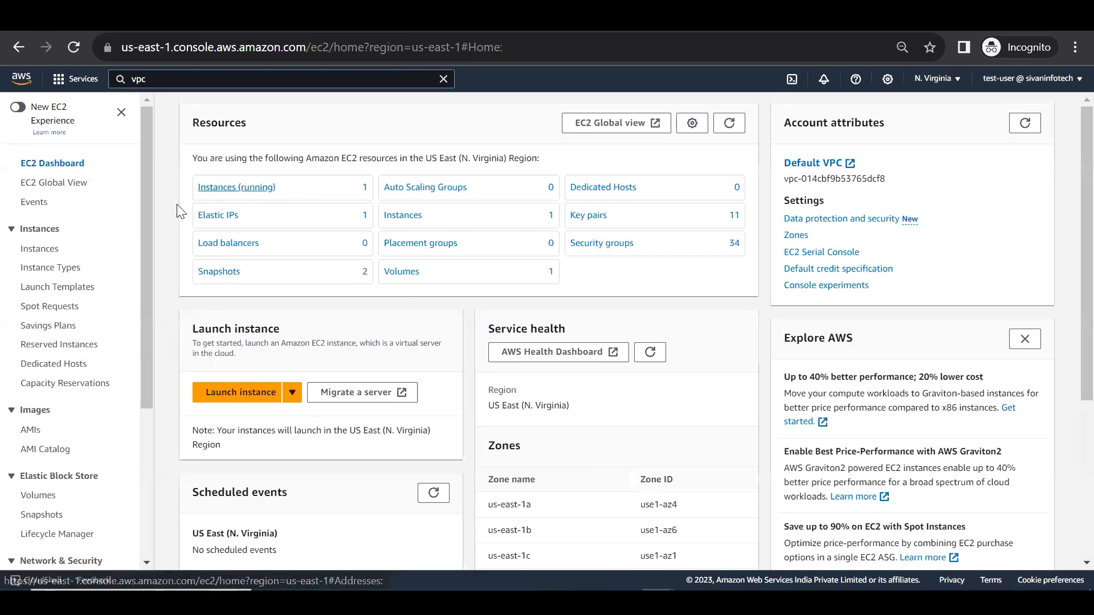
click(214, 189)
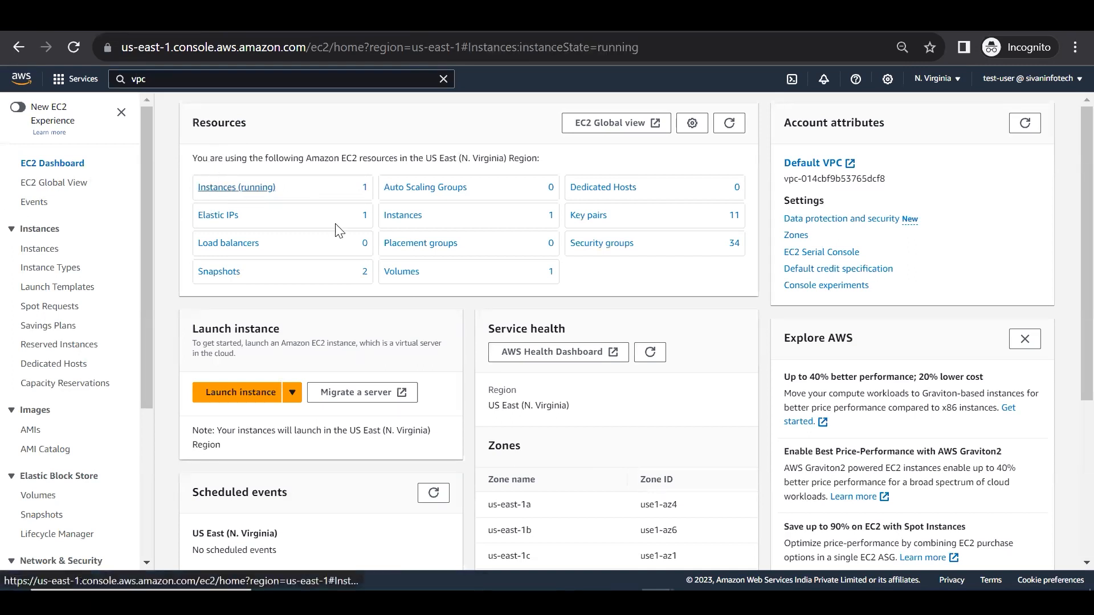
- Start a new EC2 instance launch named 'checking read only access'
click(1020, 110)
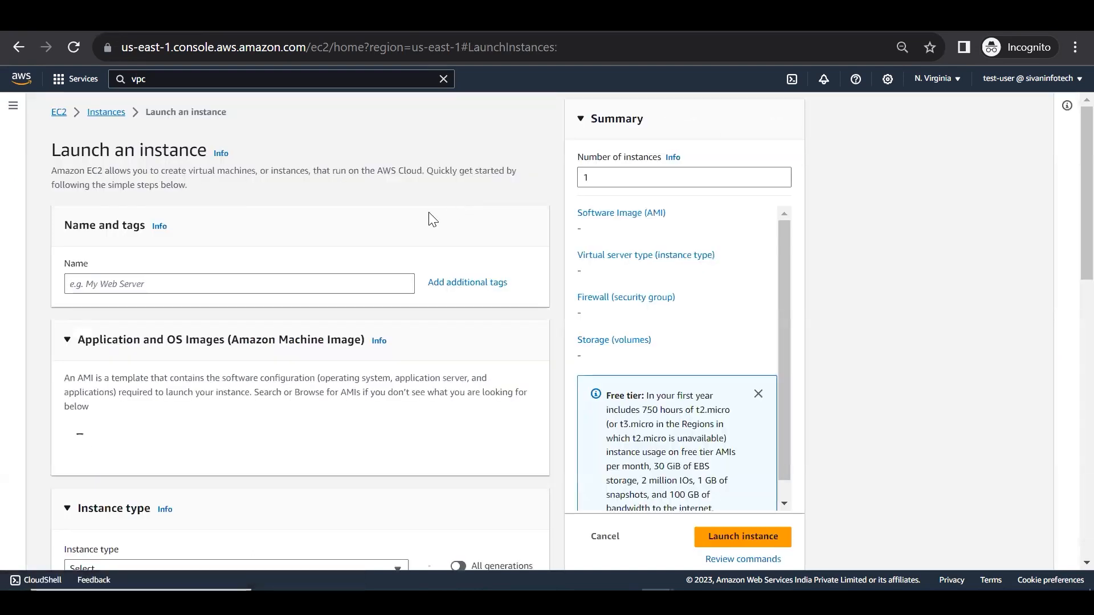
click(273, 287)
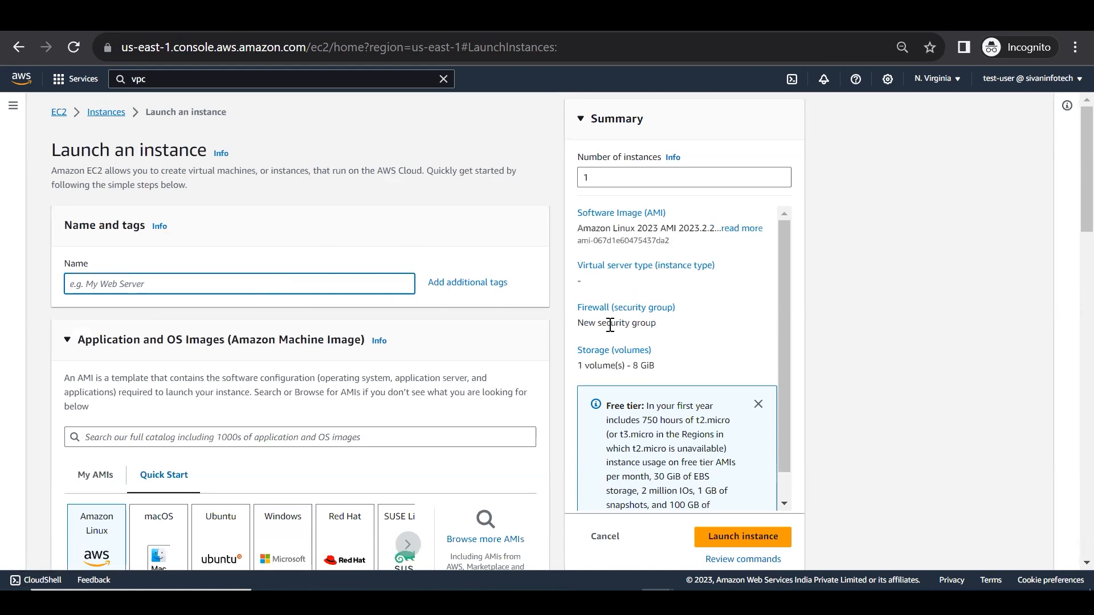
scroll(610, 325, down, 1)
text(checking read only access)
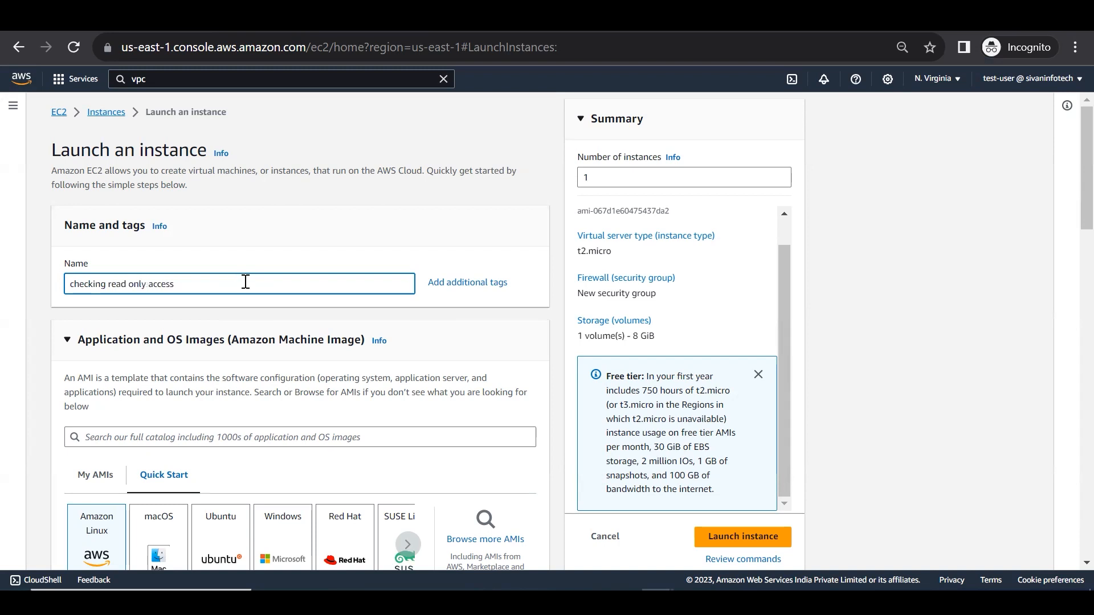
- Keep Amazon Linux 2023 and t2.micro, choose 'Proceed without a key pair', and launch
scroll(194, 468, down, 6)
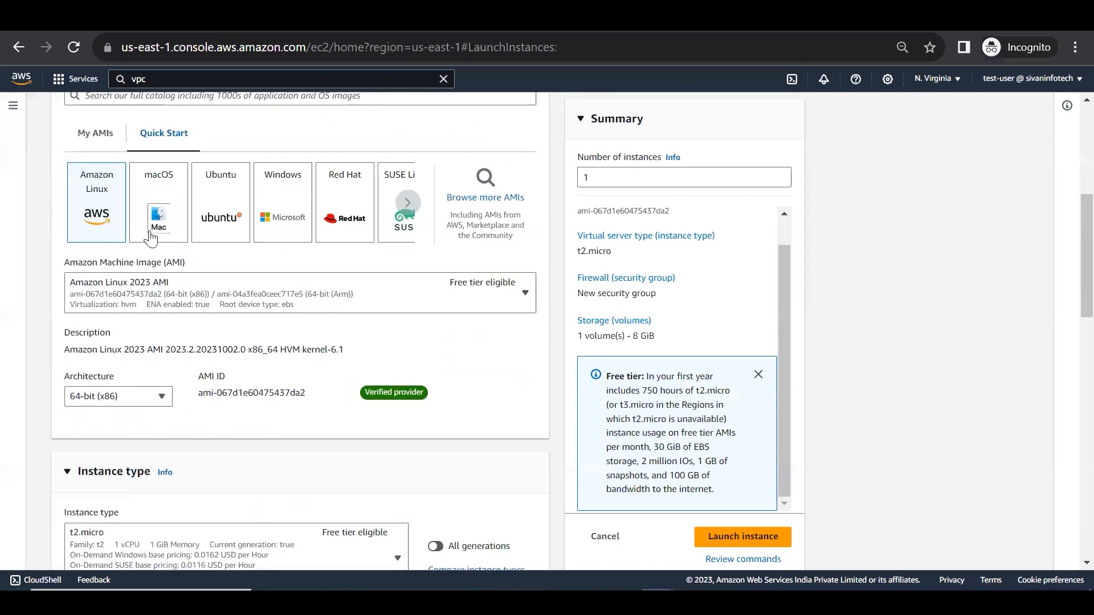
scroll(208, 377, down, 2)
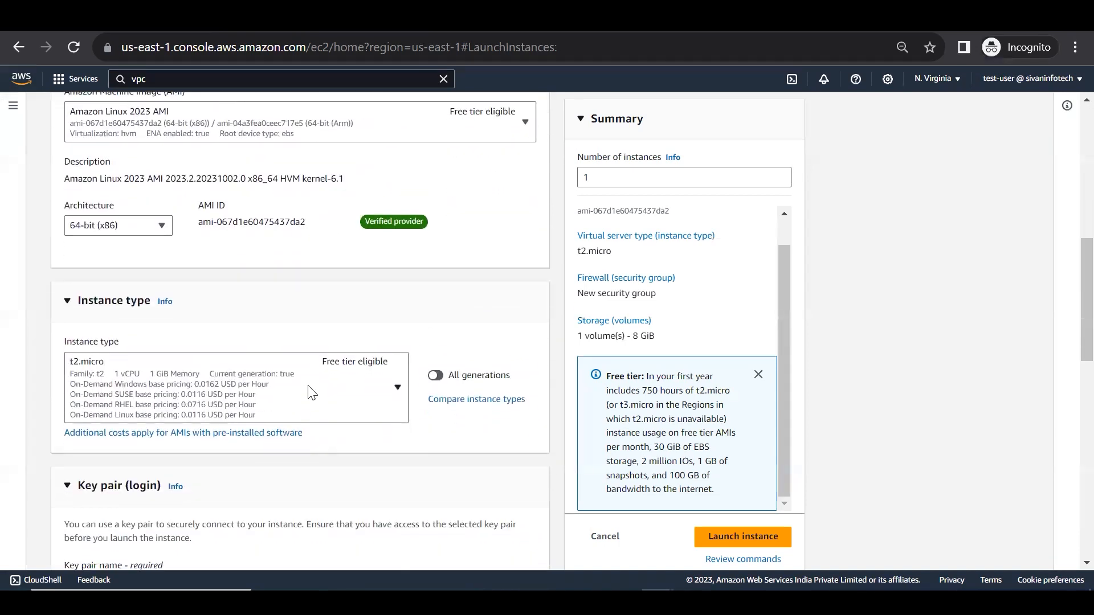
scroll(309, 413, down, 4)
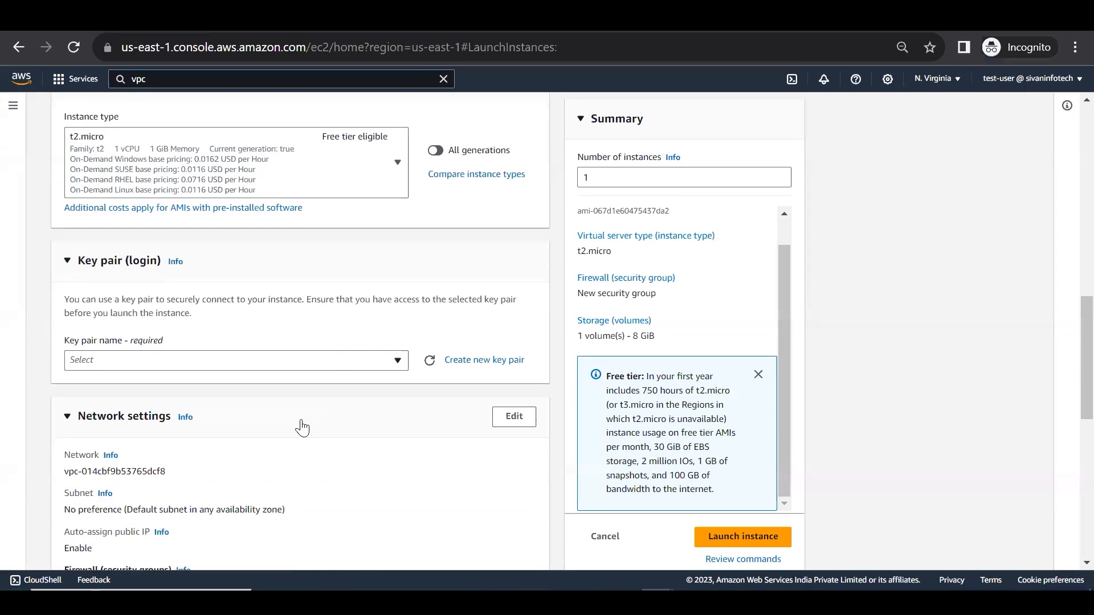
click(176, 364)
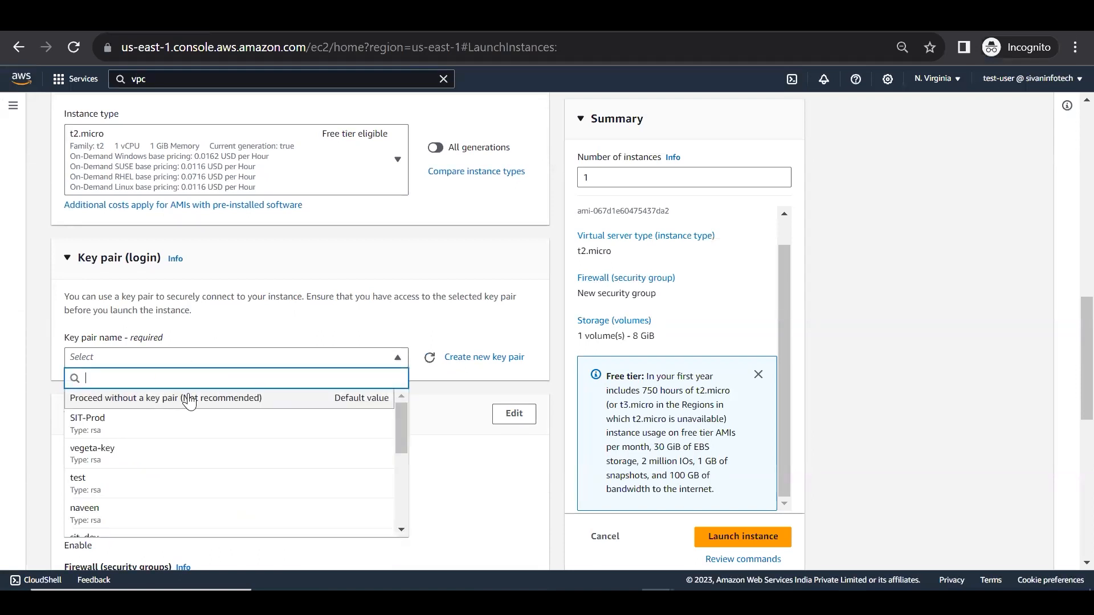
click(192, 397)
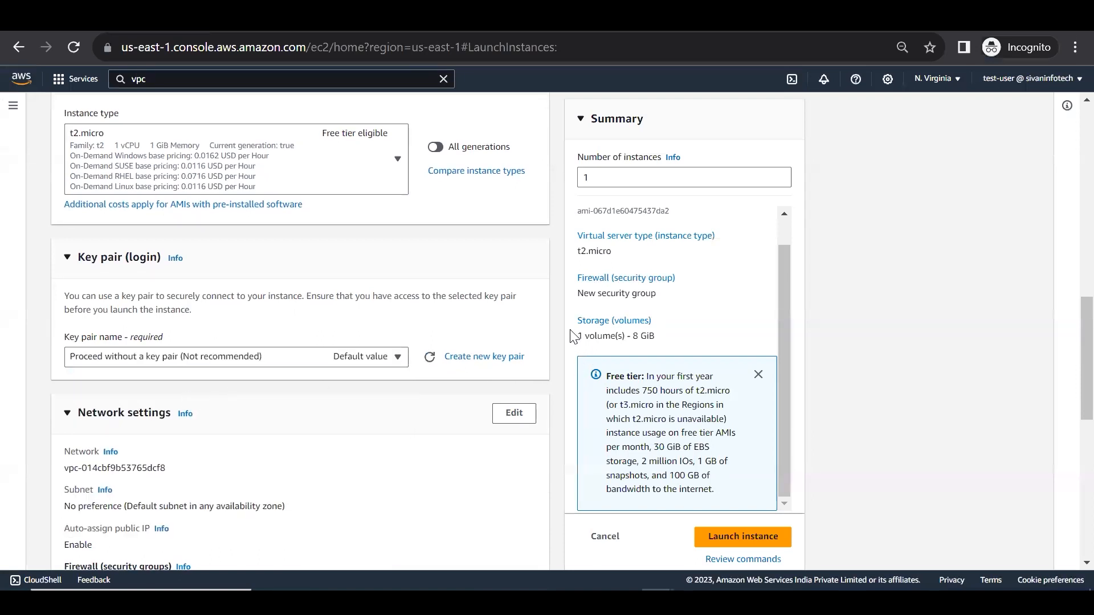
scroll(565, 339, down, 3)
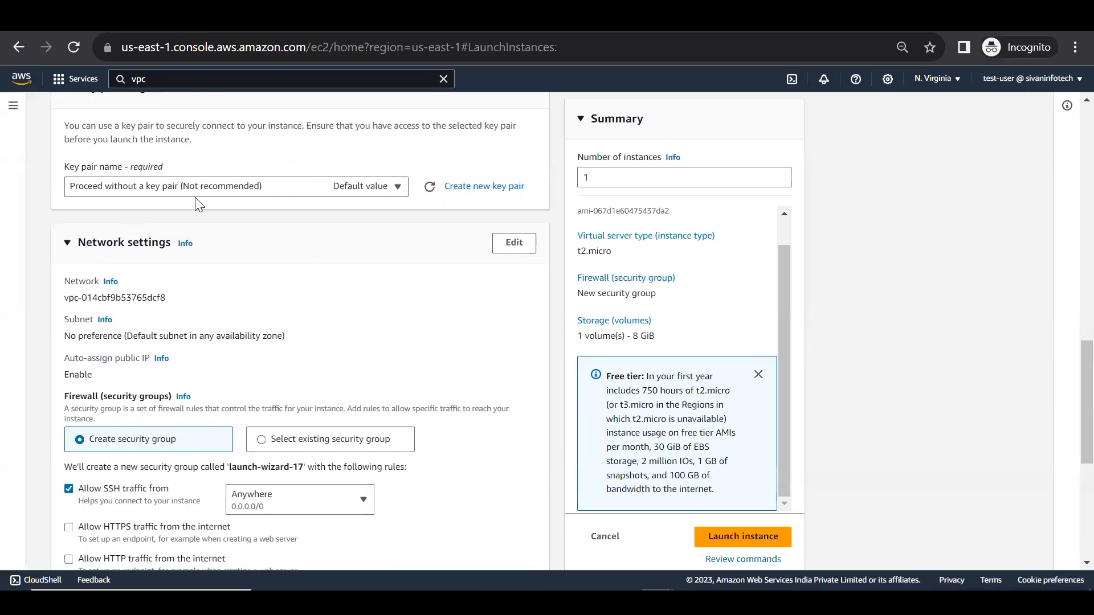
scroll(244, 333, down, 3)
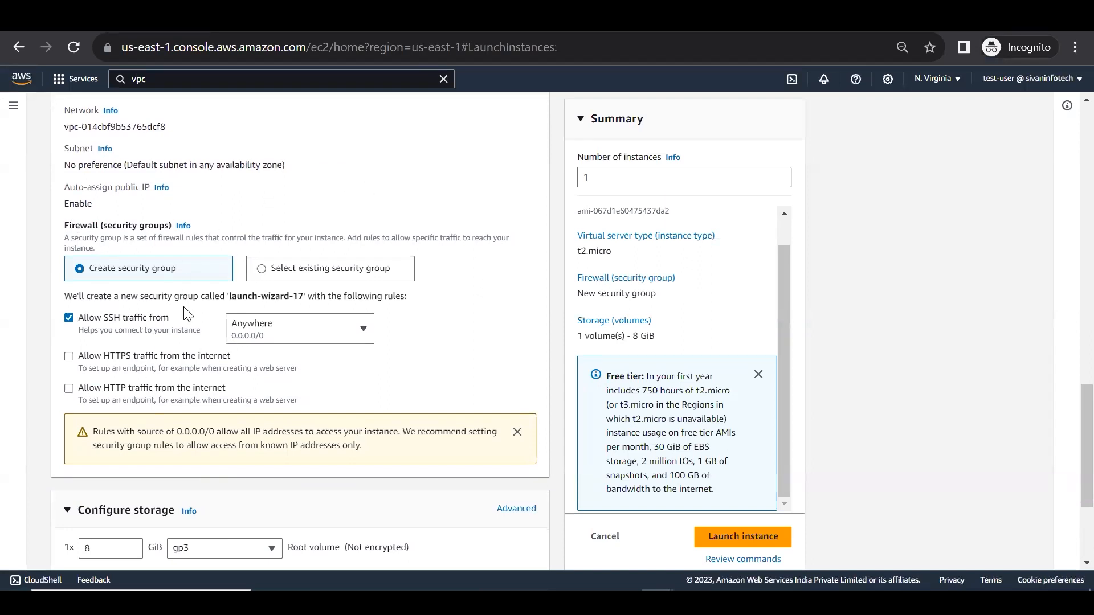
scroll(354, 267, down, 3)
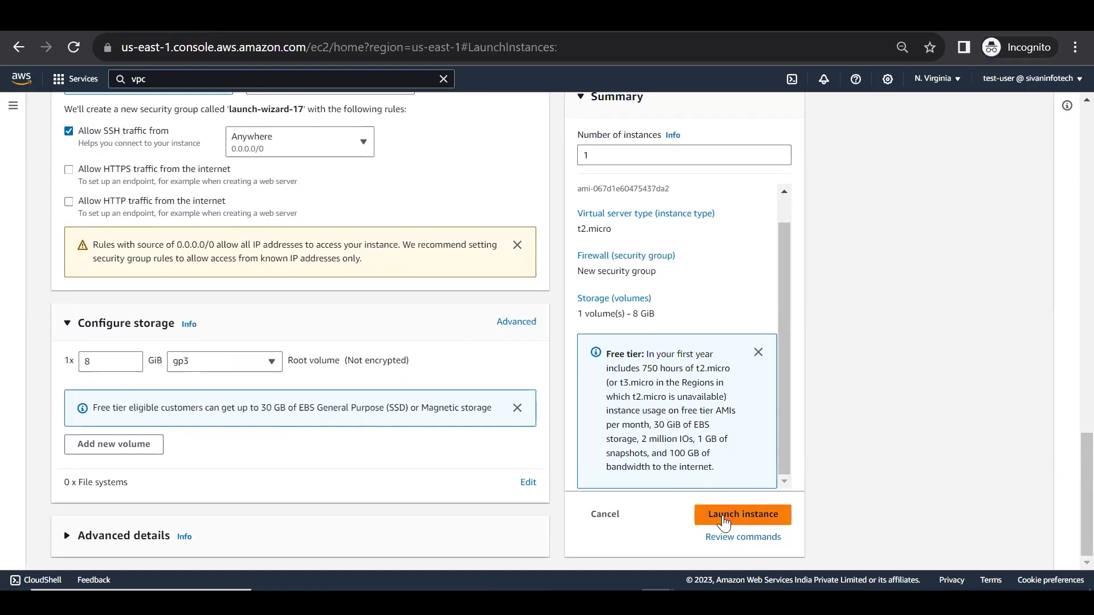
click(724, 519)
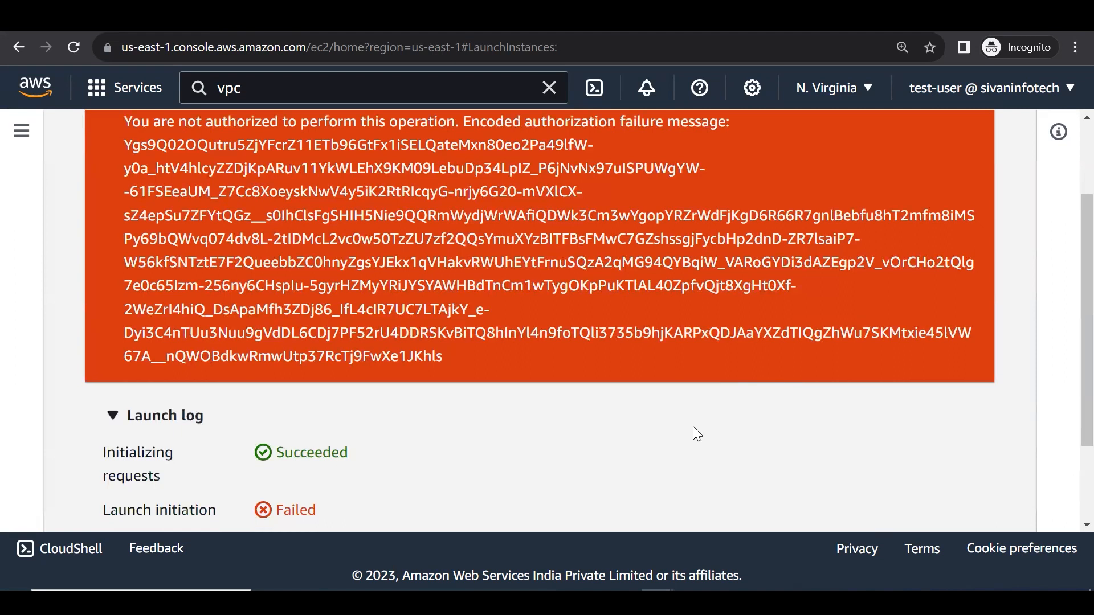
- Zoom out to read the 'Instance launch failed' not-authorized error, then return to the IAM admin window
scroll(697, 433, down, 1)
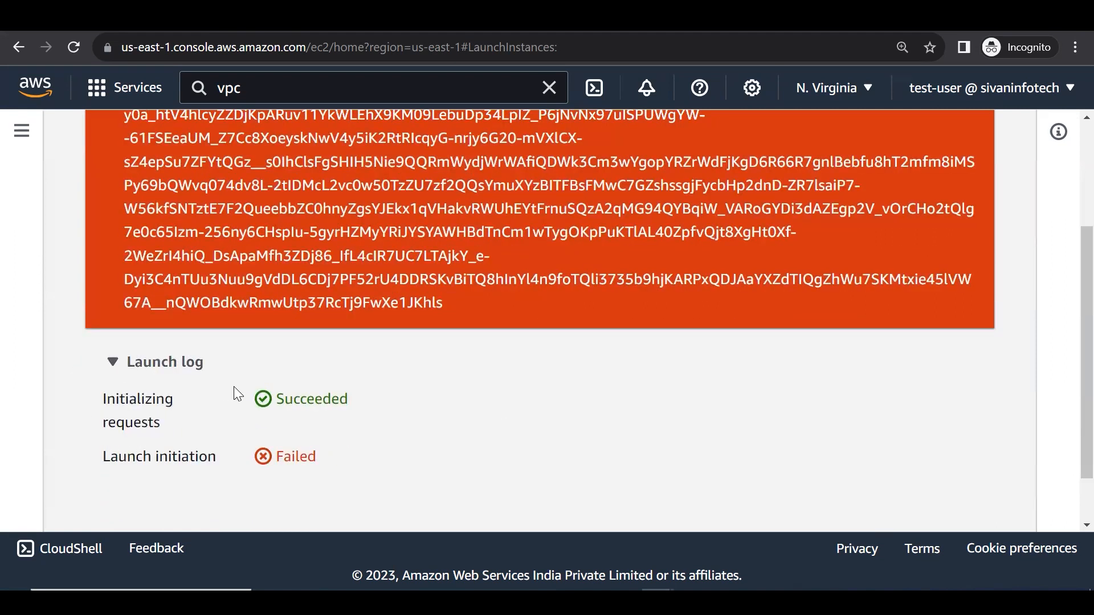
key(ctrl+minus)
key(ctrl+minus)
key(ctrl+minus)
key(ctrl+minus)
key(ctrl+minus)
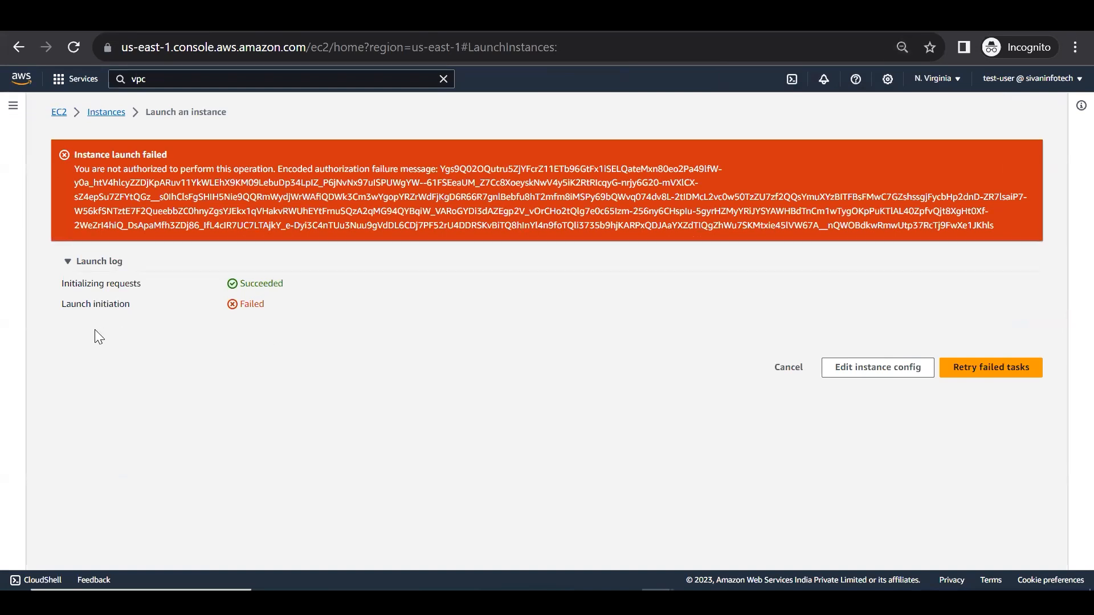
drag(69, 165, 308, 158)
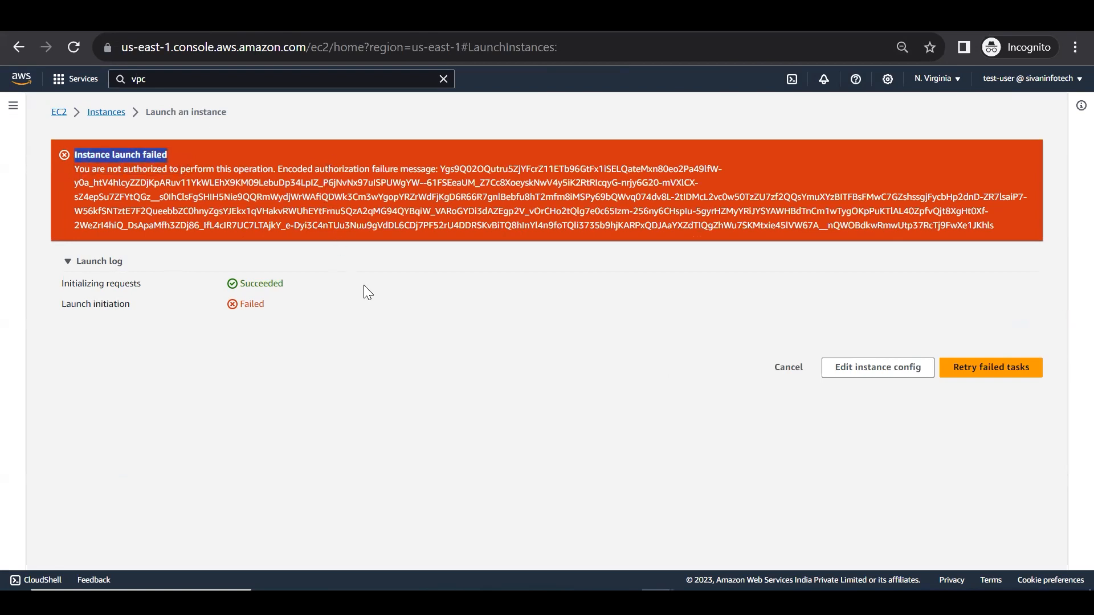
key(alt+Tab)
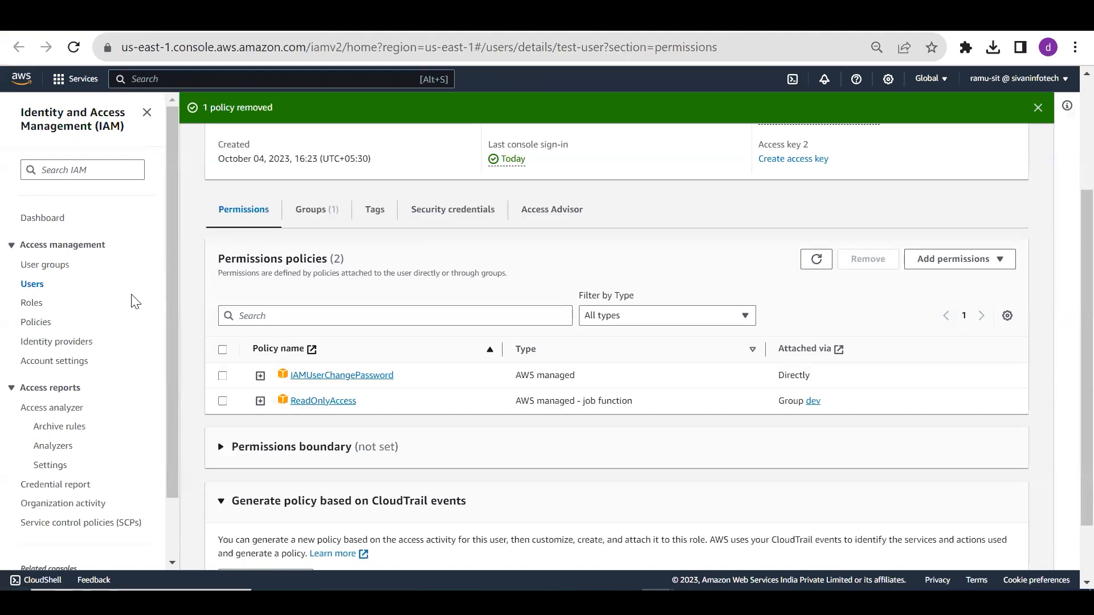
- Browse the IAM Policies list and begin filtering it
scroll(134, 302, down, 2)
scroll(269, 365, up, 2)
scroll(110, 321, up, 2)
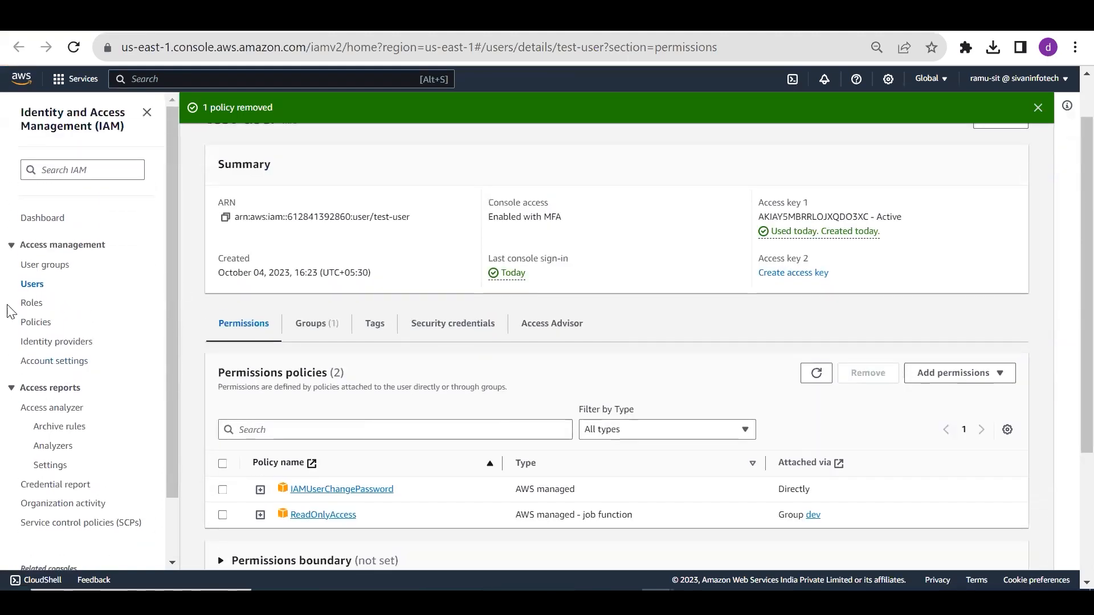
click(31, 324)
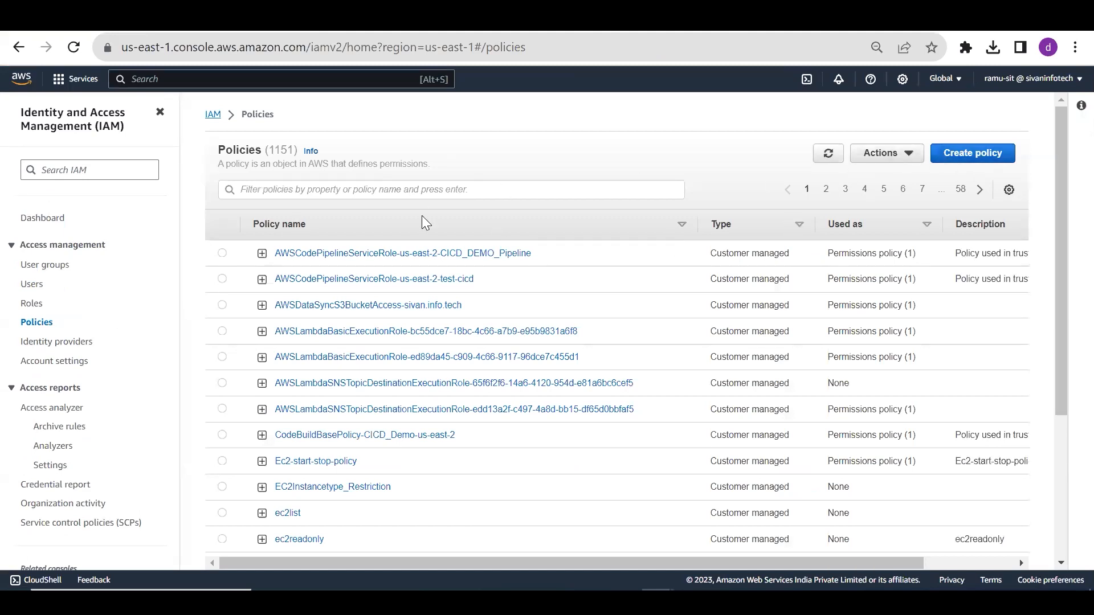
click(573, 195)
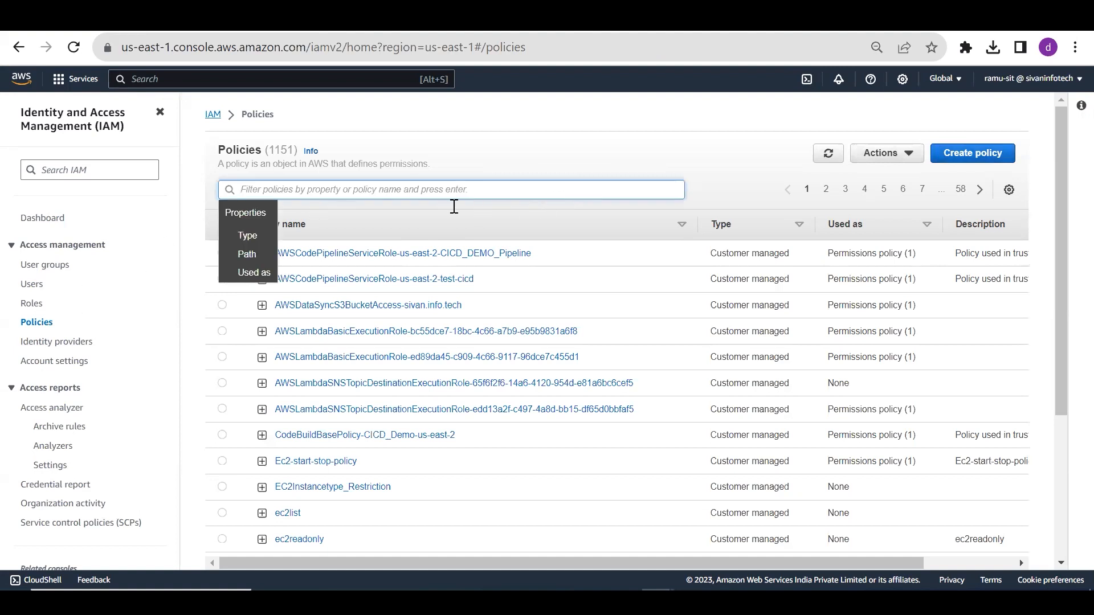
- In User groups, open dev's Permissions and choose Add permissions > Attach policies
click(26, 265)
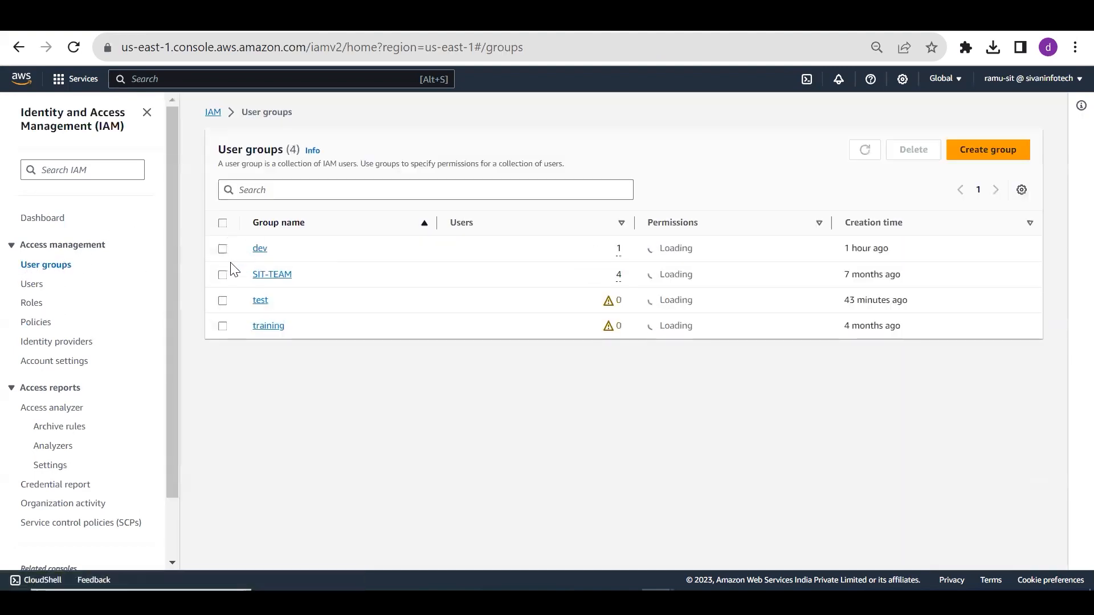
click(260, 251)
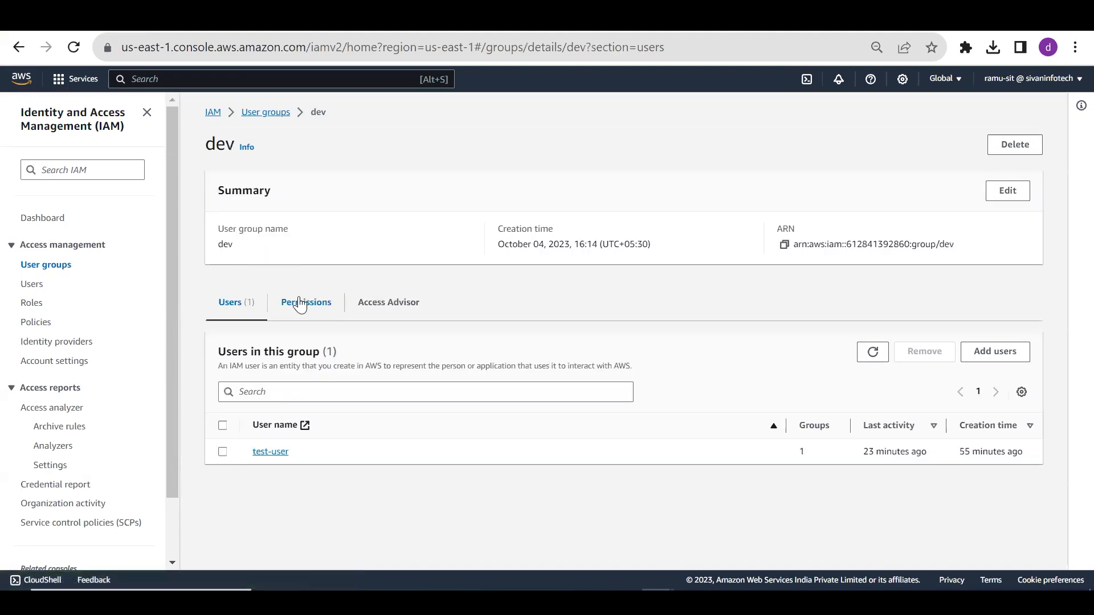
click(300, 303)
click(963, 352)
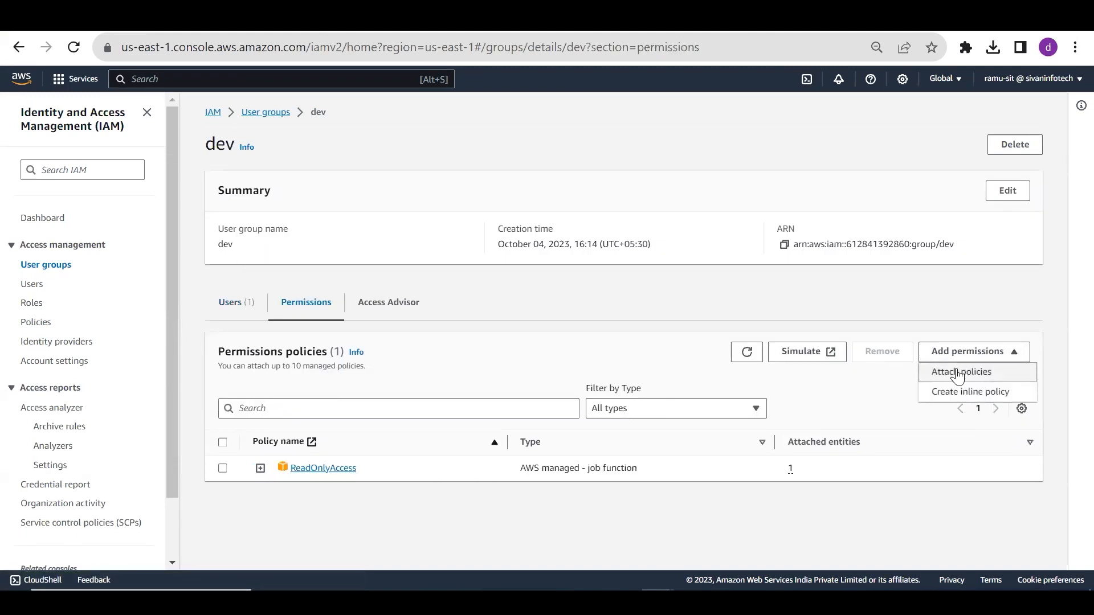
click(958, 374)
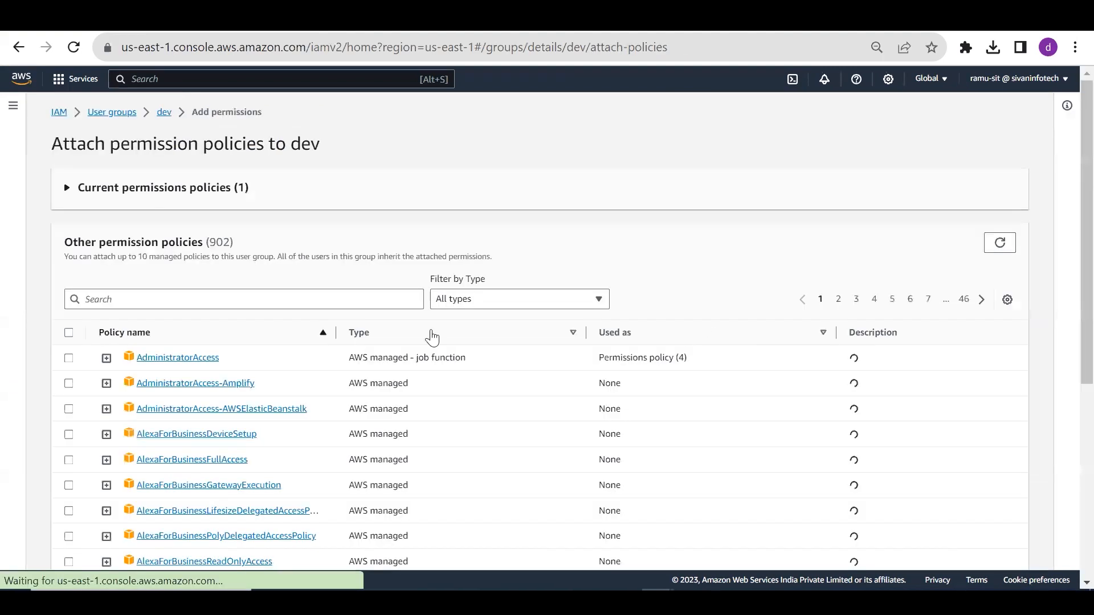
- Search 'ec2', tick AmazonEC2FullAccess and attach it to dev, then switch to test-user's EC2 window
click(119, 298)
text(ec2)
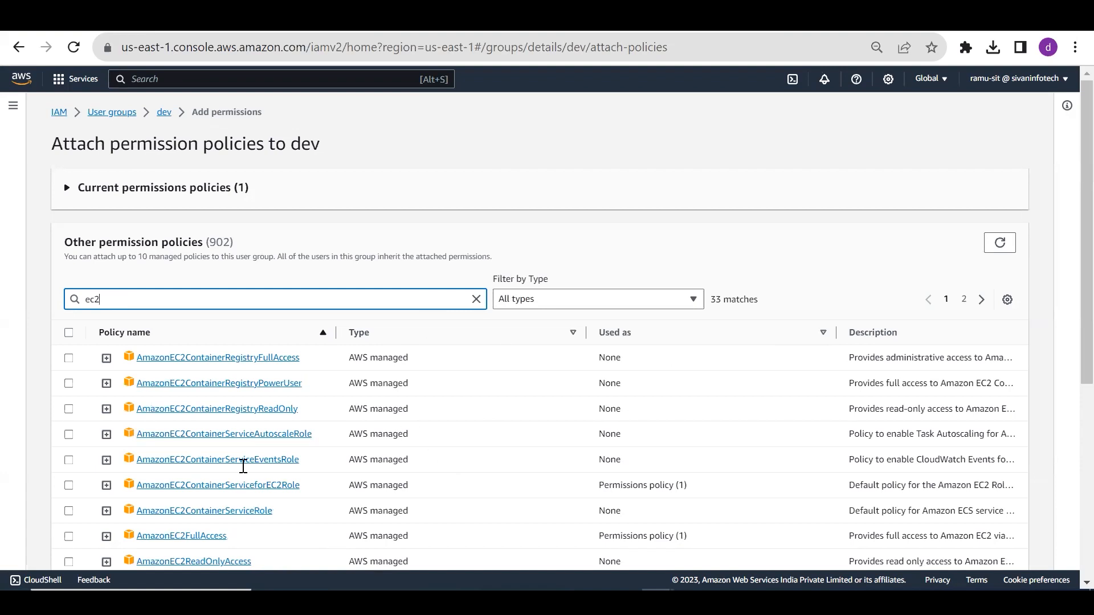
click(68, 536)
scroll(1010, 536, down, 6)
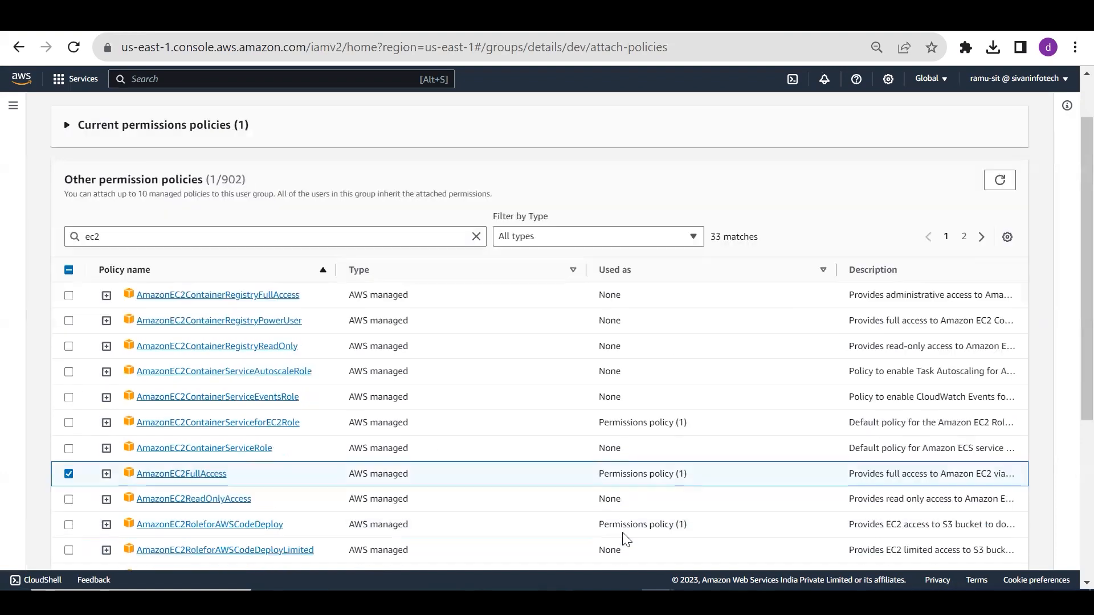
click(1002, 553)
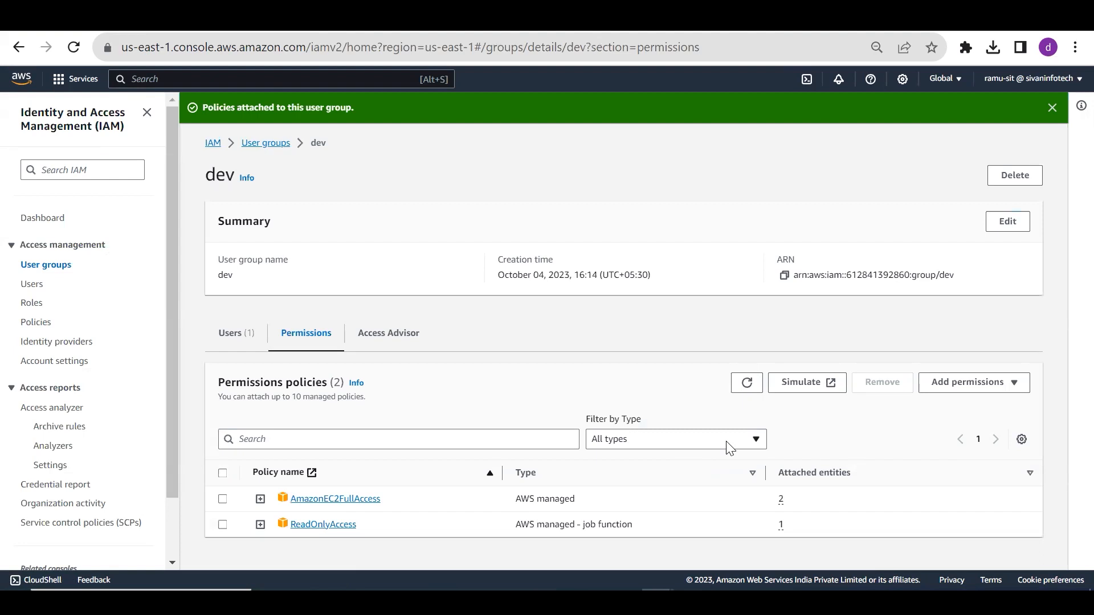
key(alt+Tab)
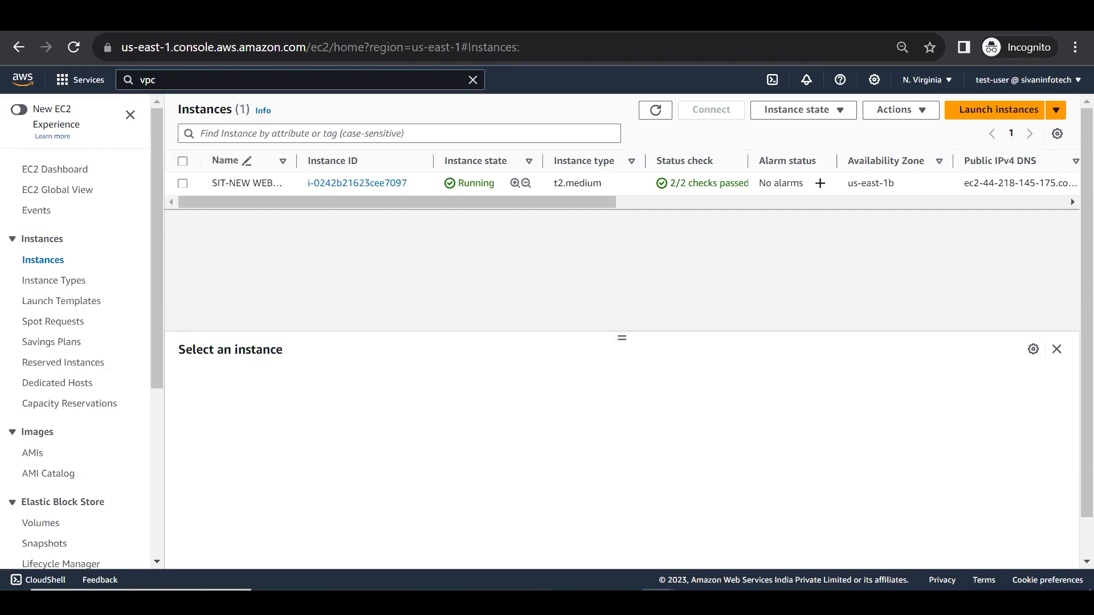
- Start a new instance launch, enter its name, and select key pair SIT-Prod
click(996, 112)
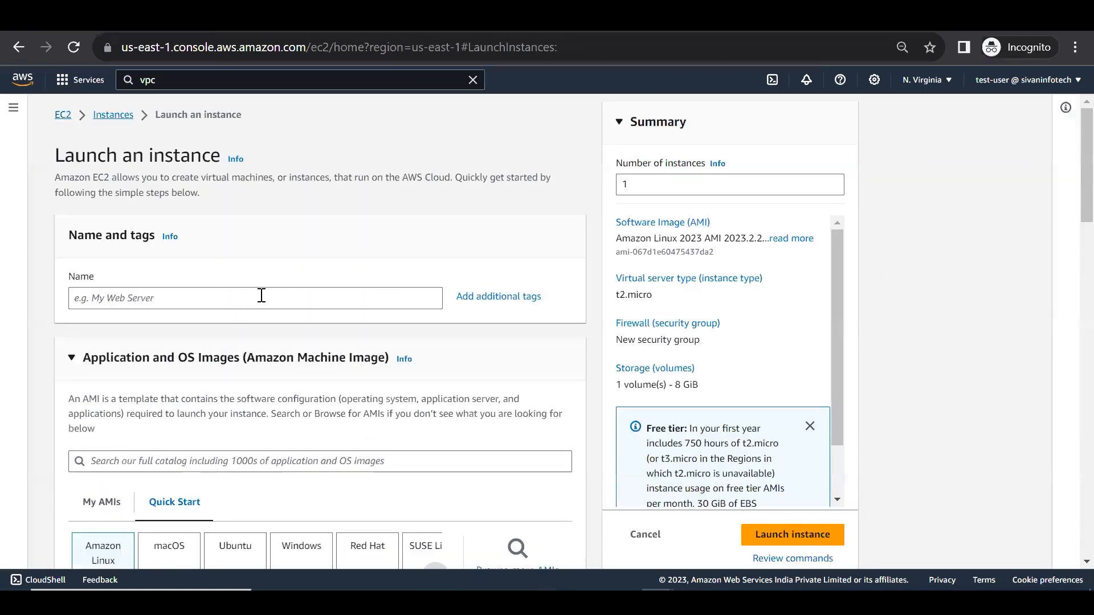
click(261, 295)
text(r)
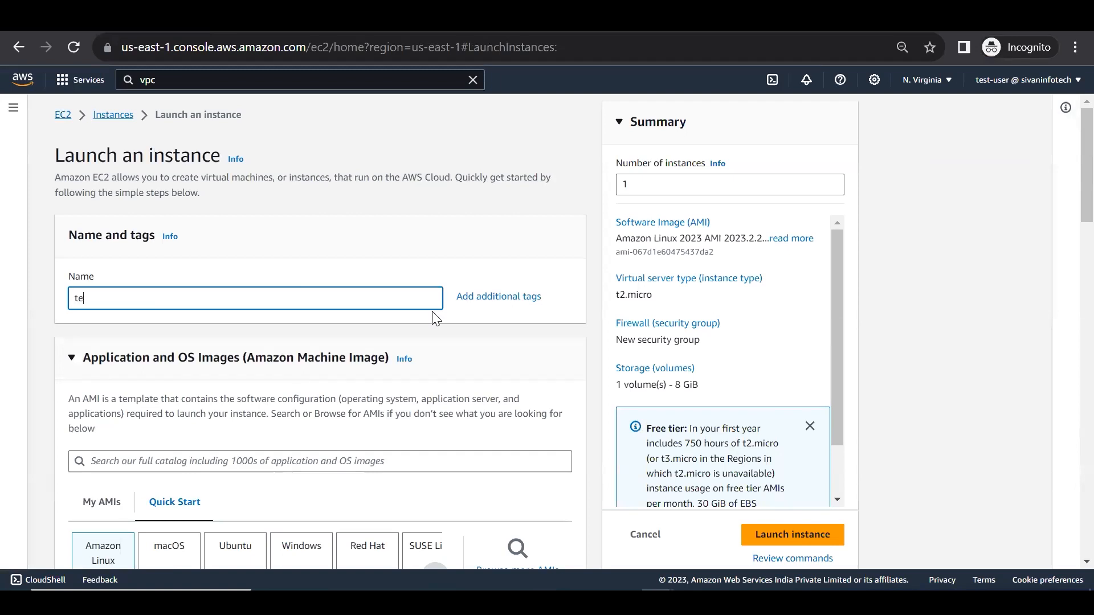
scroll(461, 354, down, 8)
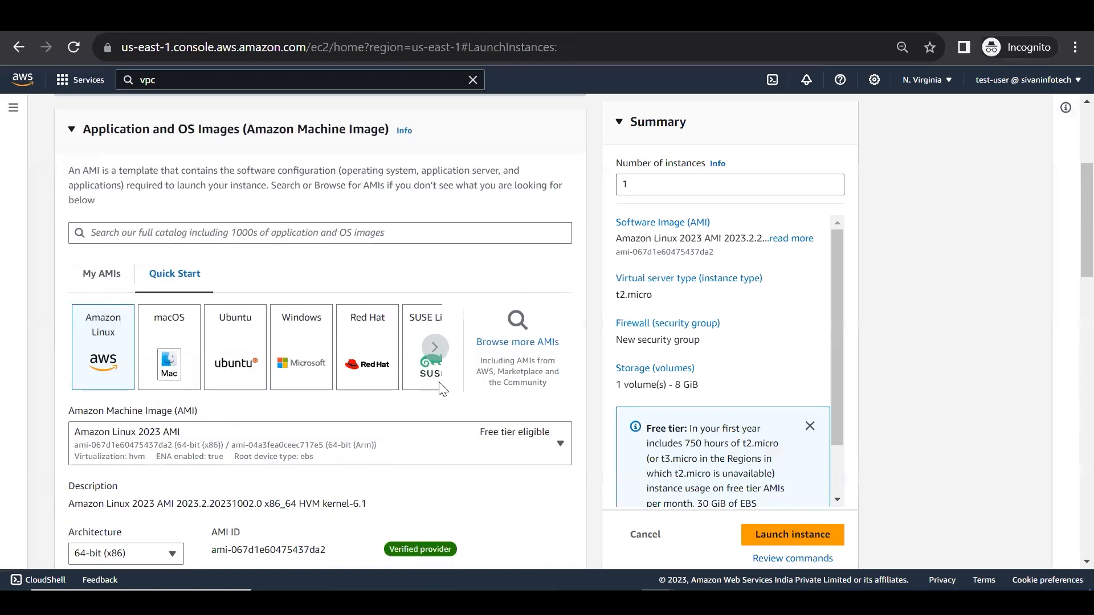
scroll(379, 297, down, 4)
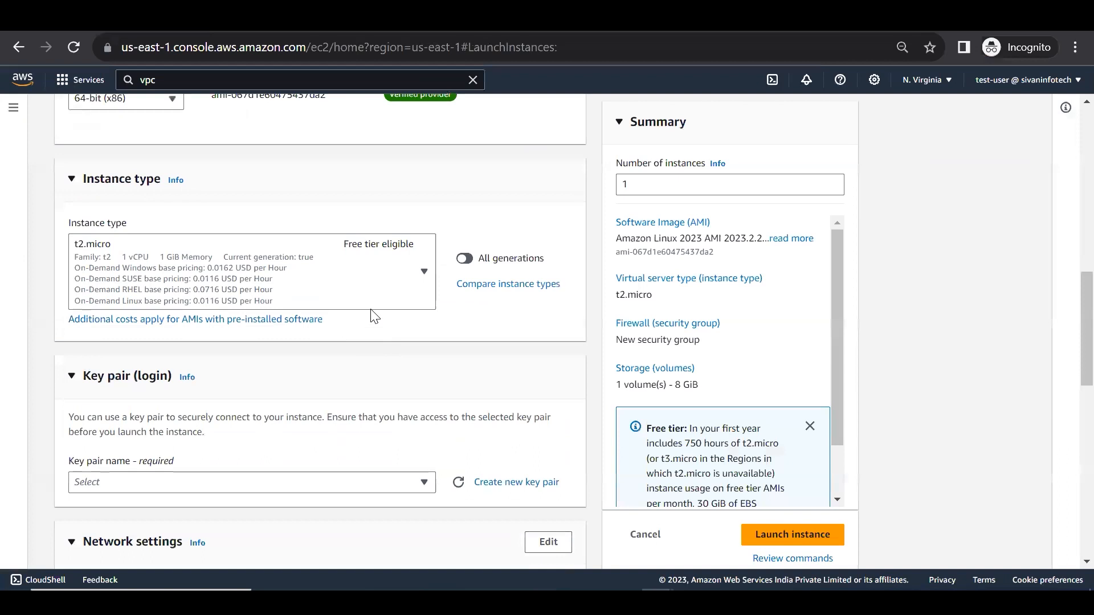
scroll(377, 342, down, 3)
click(393, 312)
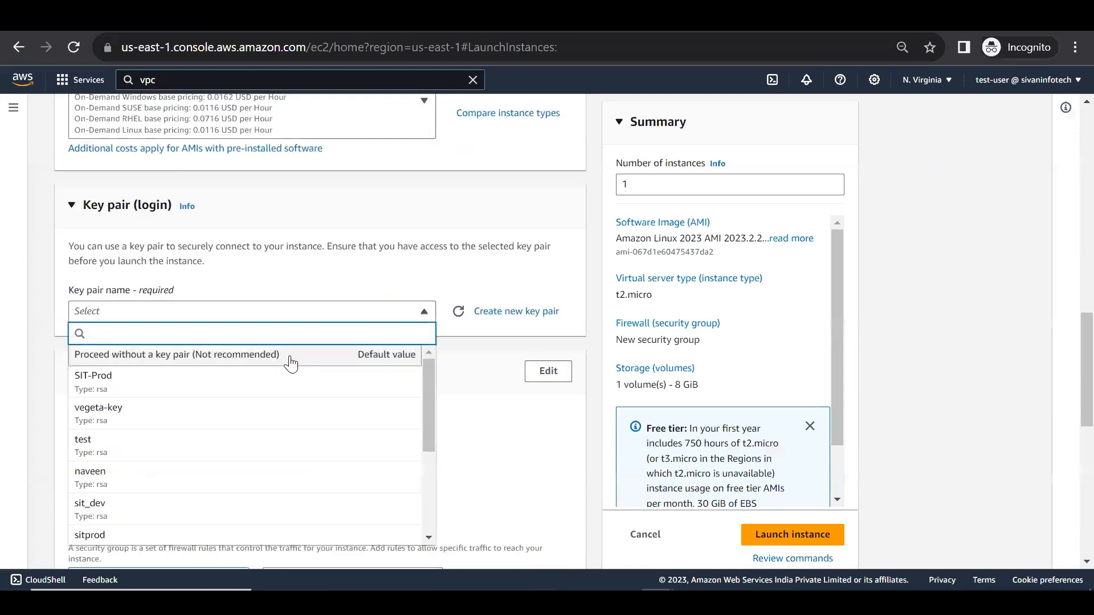
click(279, 391)
- Select existing security group launch-wizard-7, replacing the mistakenly picked sitprod-sg
scroll(376, 330, down, 3)
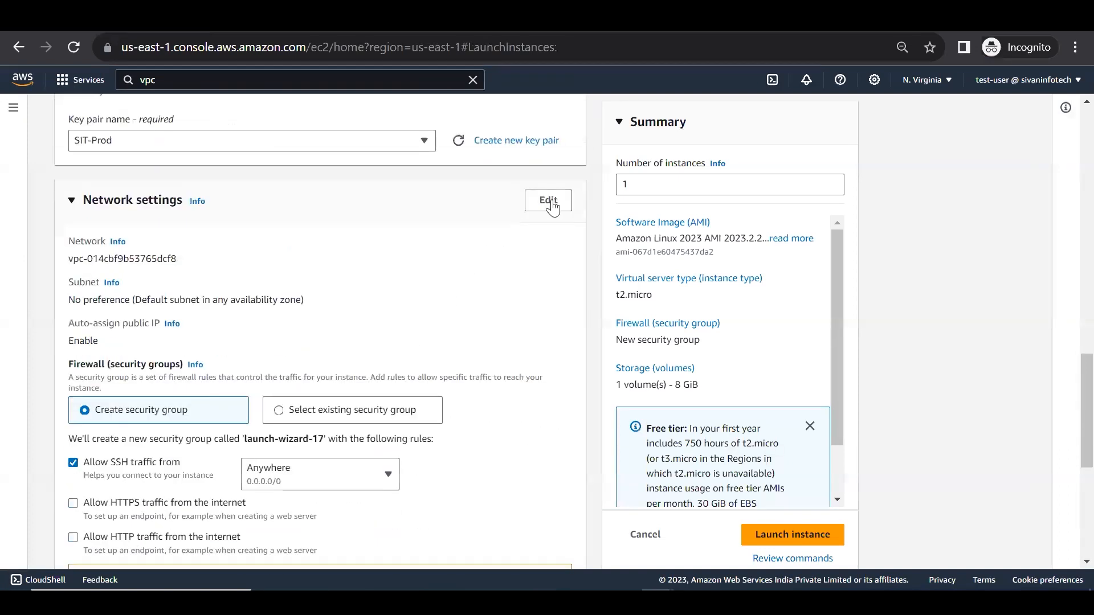
scroll(513, 261, down, 2)
click(365, 297)
click(292, 346)
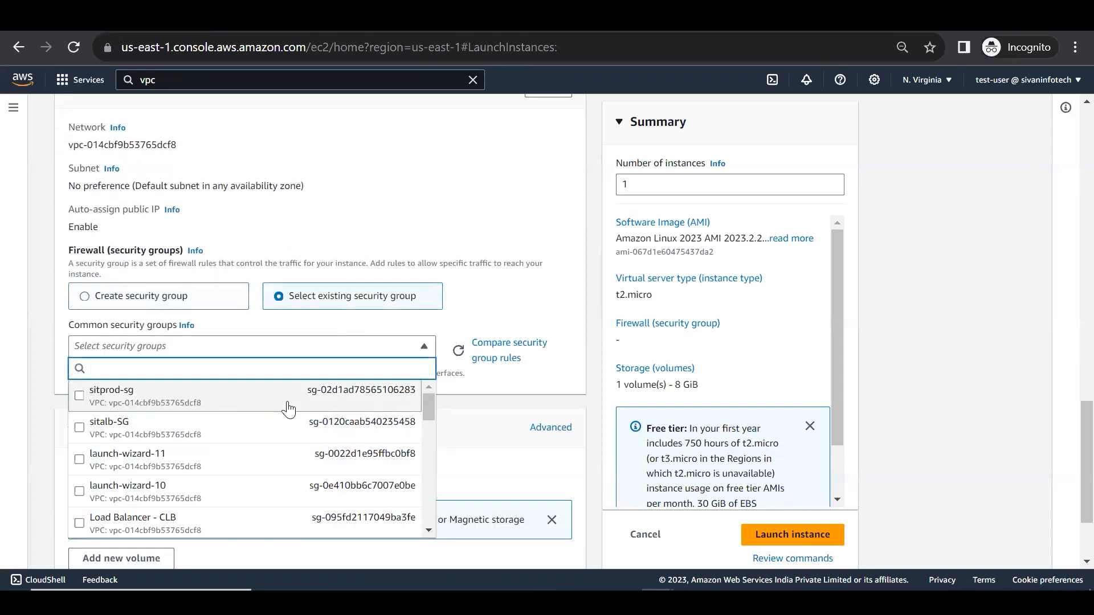
click(290, 400)
click(246, 374)
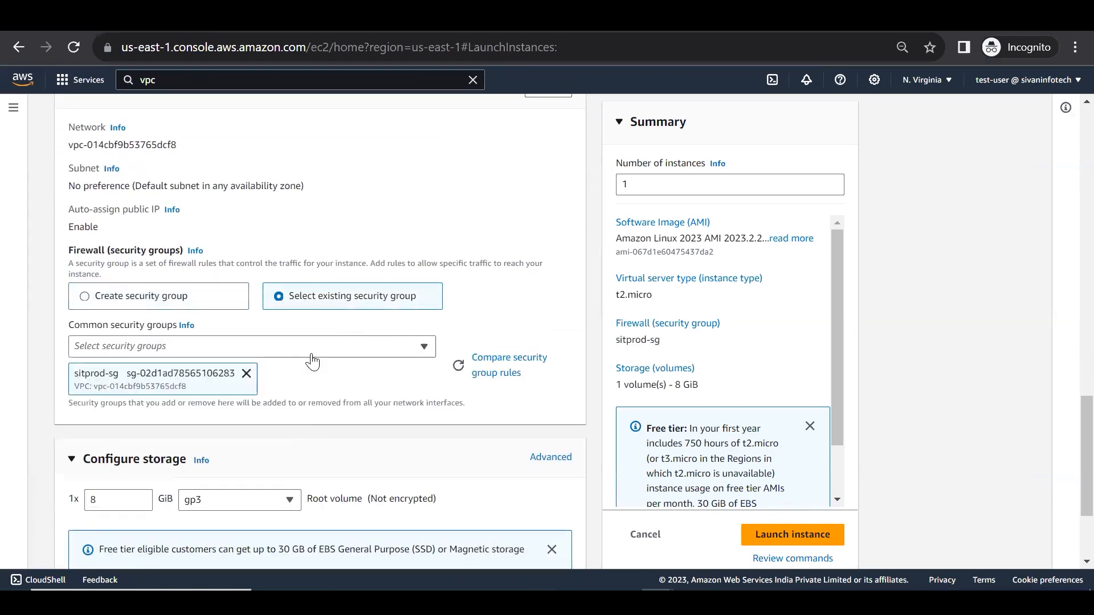
click(309, 353)
click(245, 330)
click(514, 329)
scroll(516, 334, down, 3)
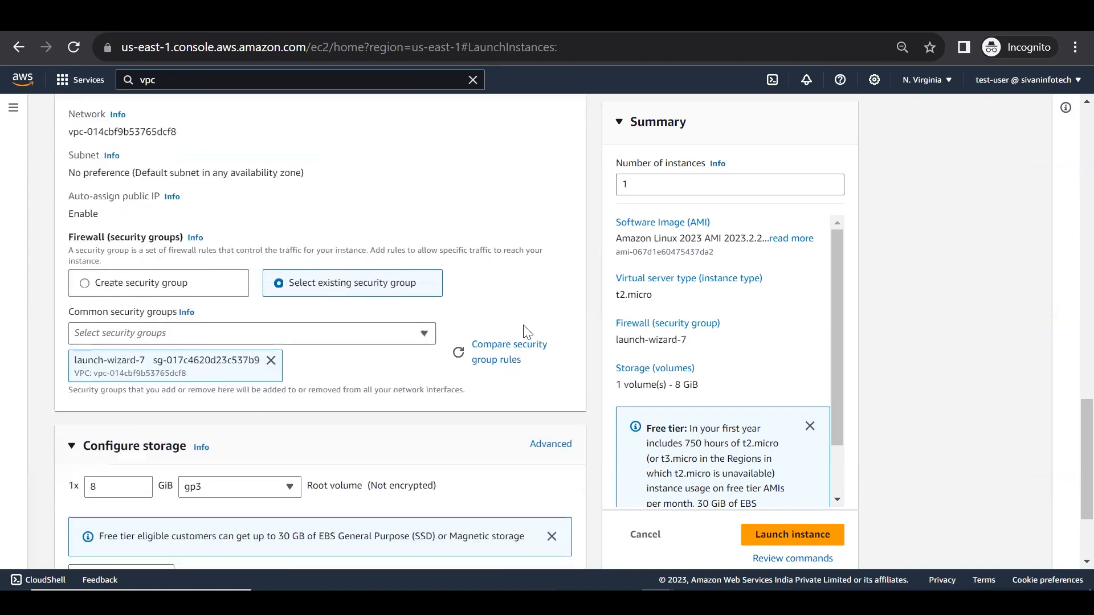
scroll(858, 388, up, 7)
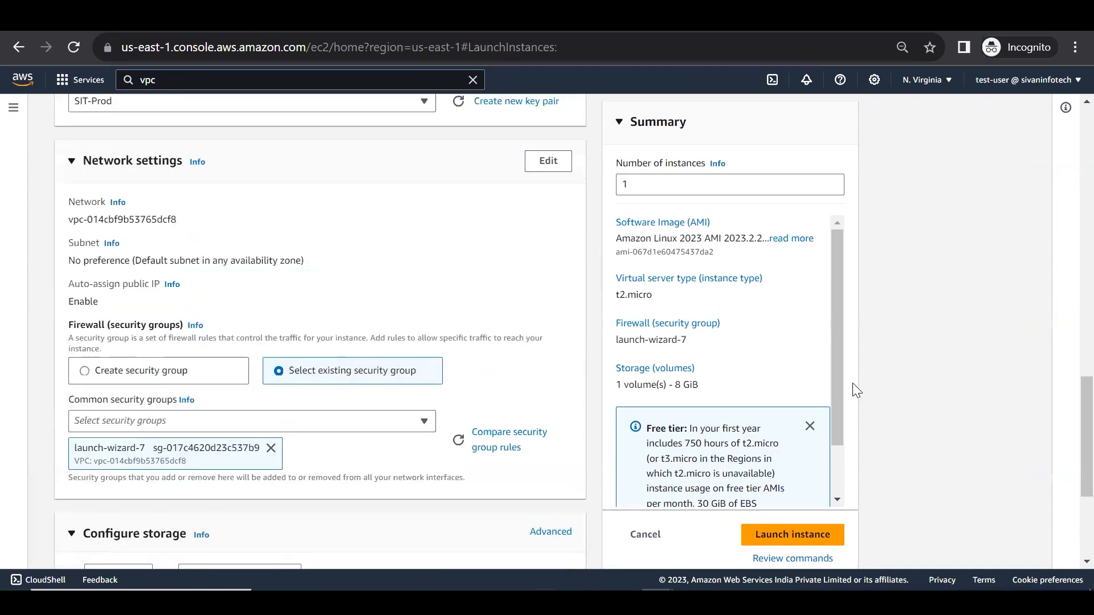
scroll(858, 361, up, 6)
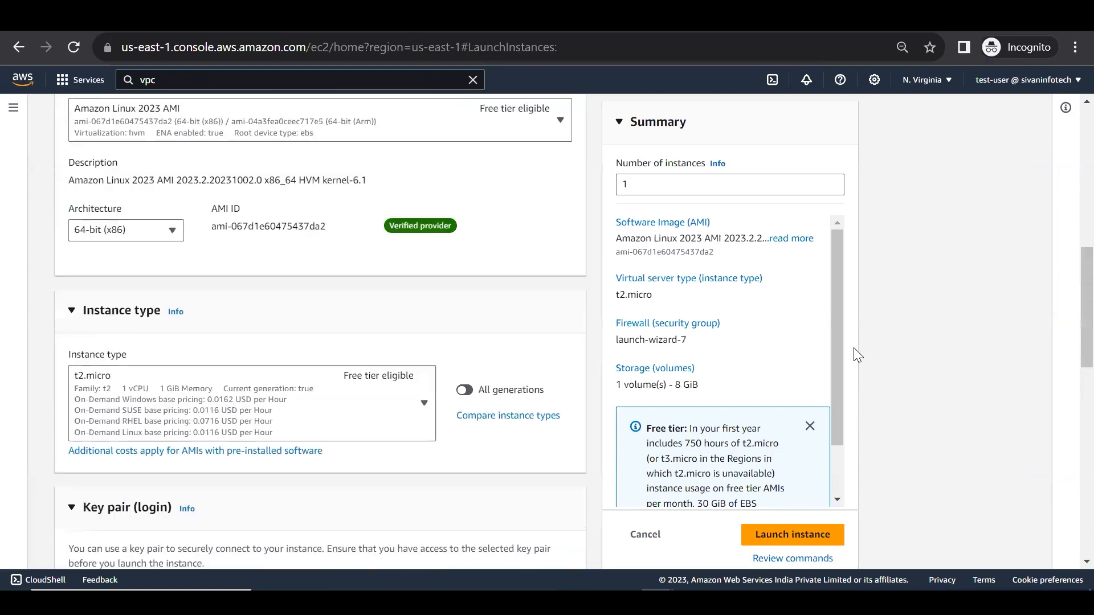
- Launch the instance and open it from the Success banner to see it Pending in Instances
click(804, 533)
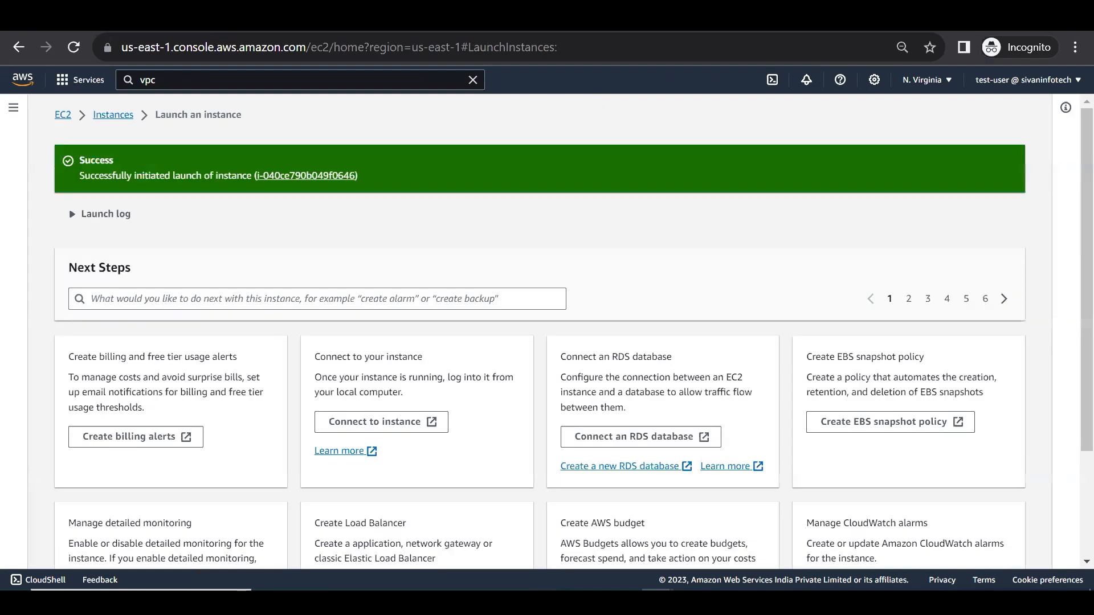
click(319, 176)
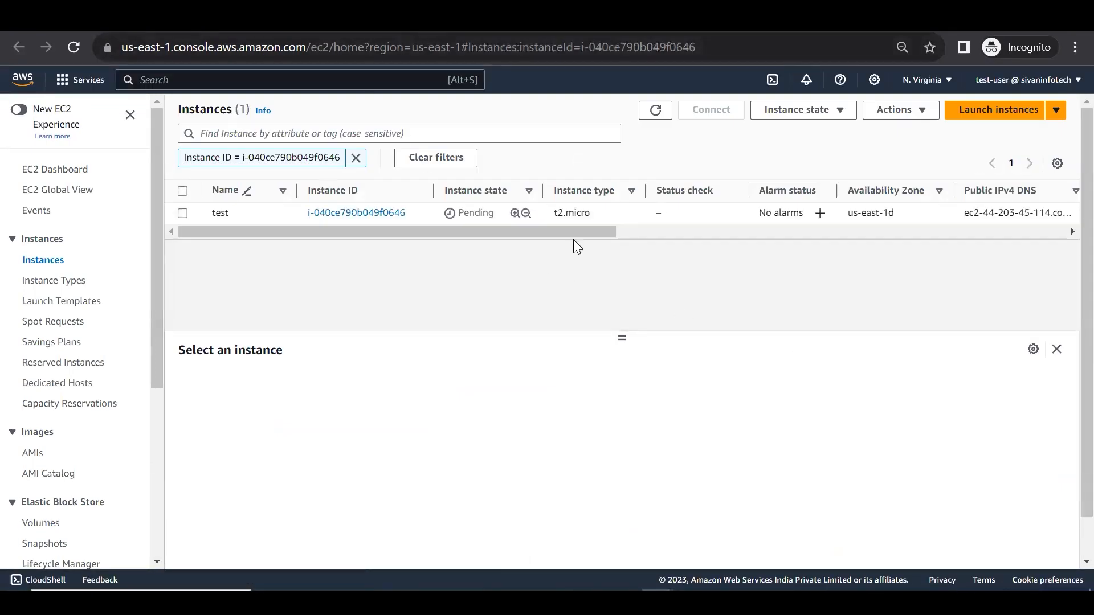
drag(586, 233, 438, 209)
- Switch back to the IAM admin window and open the Policies list of 1151 policies
key(alt+Tab)
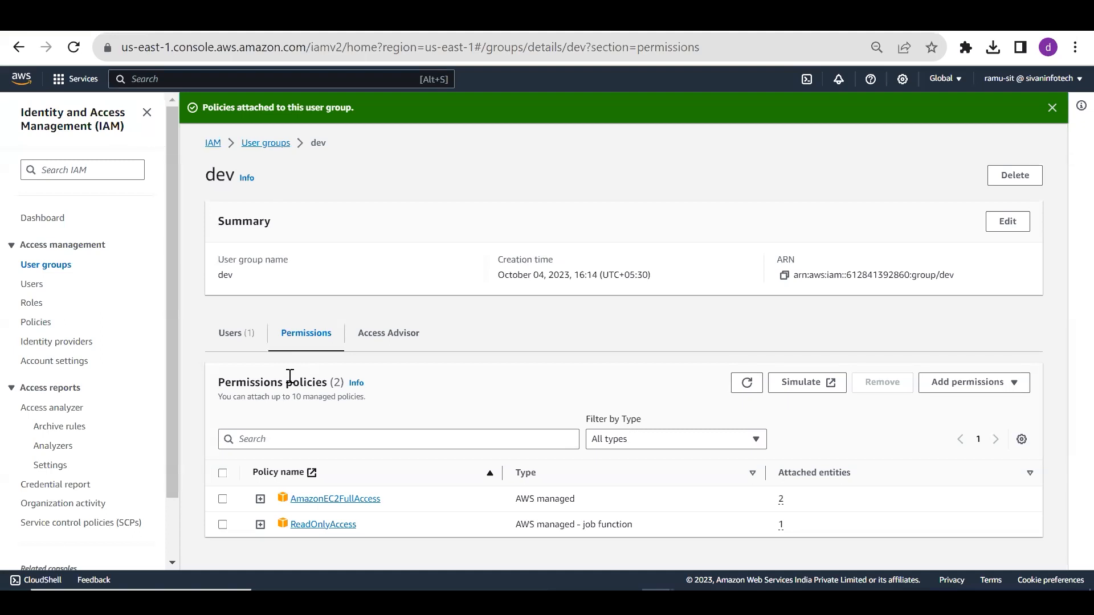
click(33, 322)
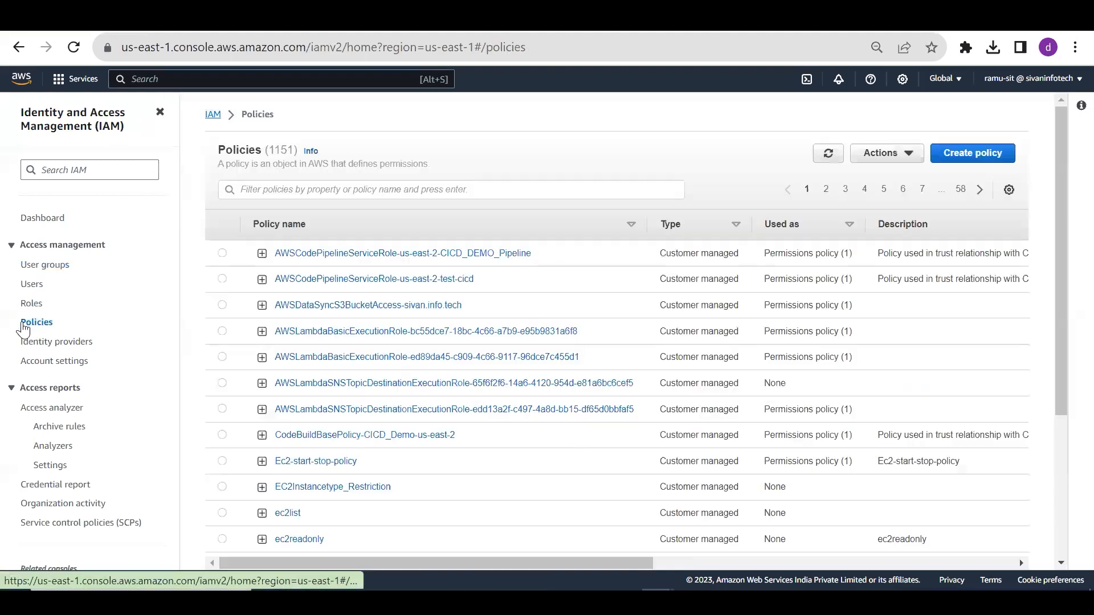
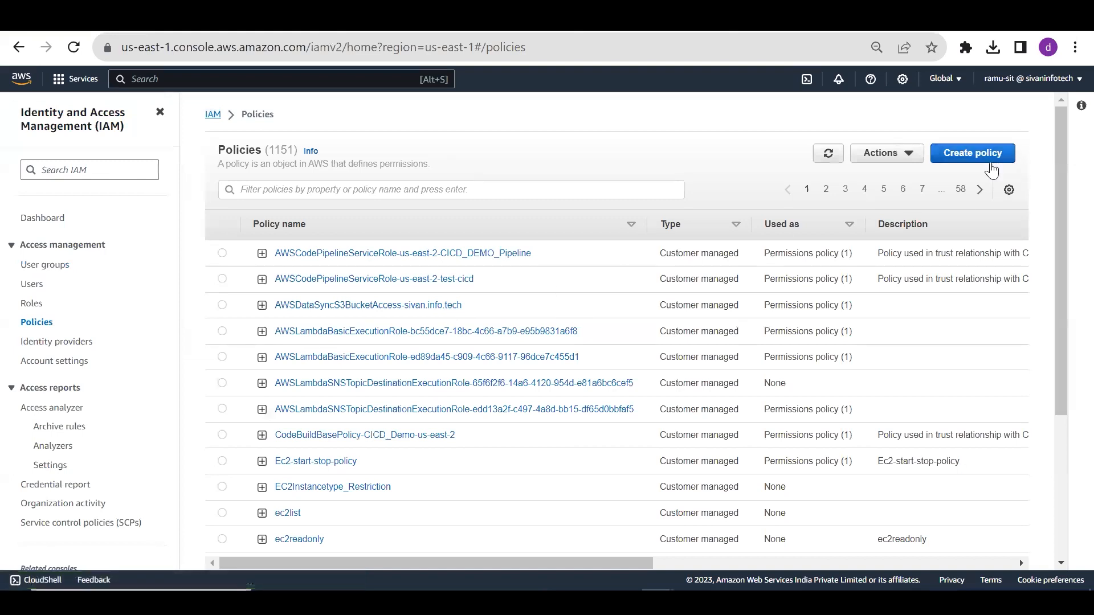
- Begin a new policy from the IAM Policies page to reach the Specify permissions editor
click(972, 160)
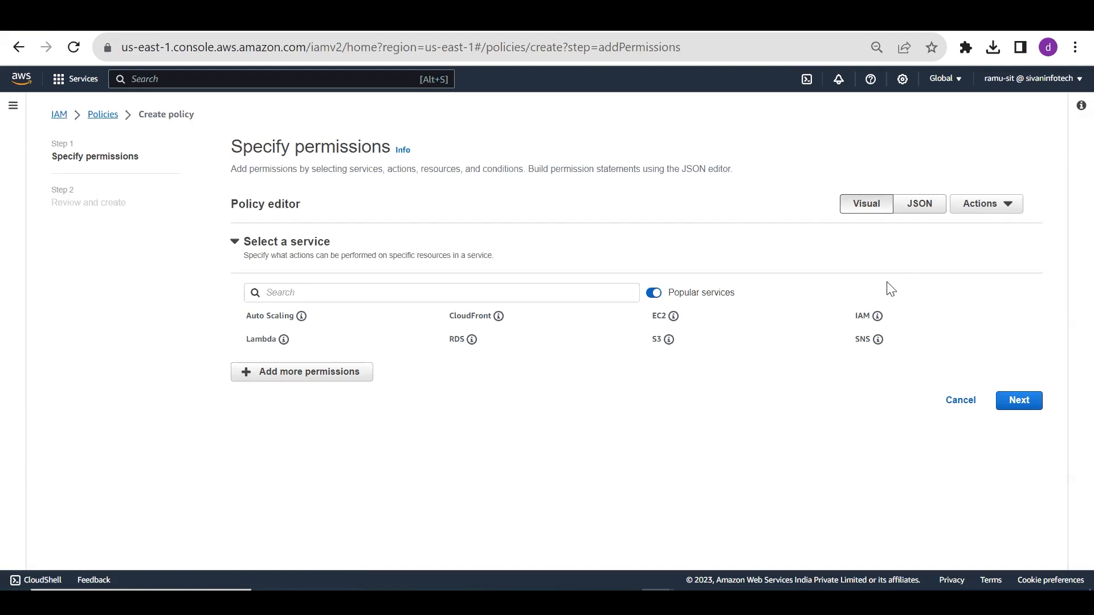
click(925, 208)
click(925, 209)
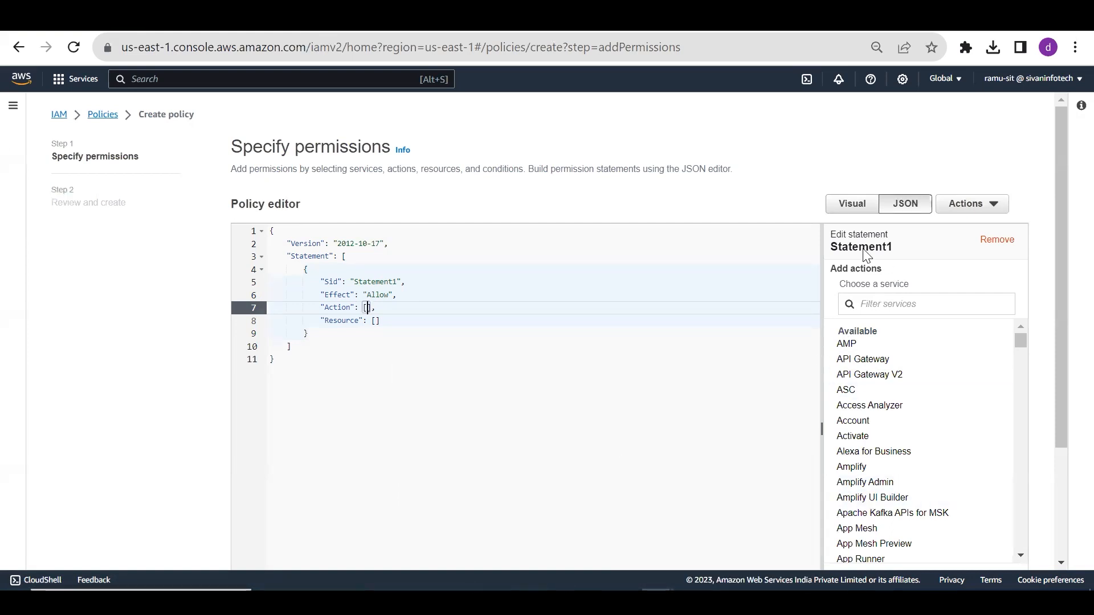
click(855, 206)
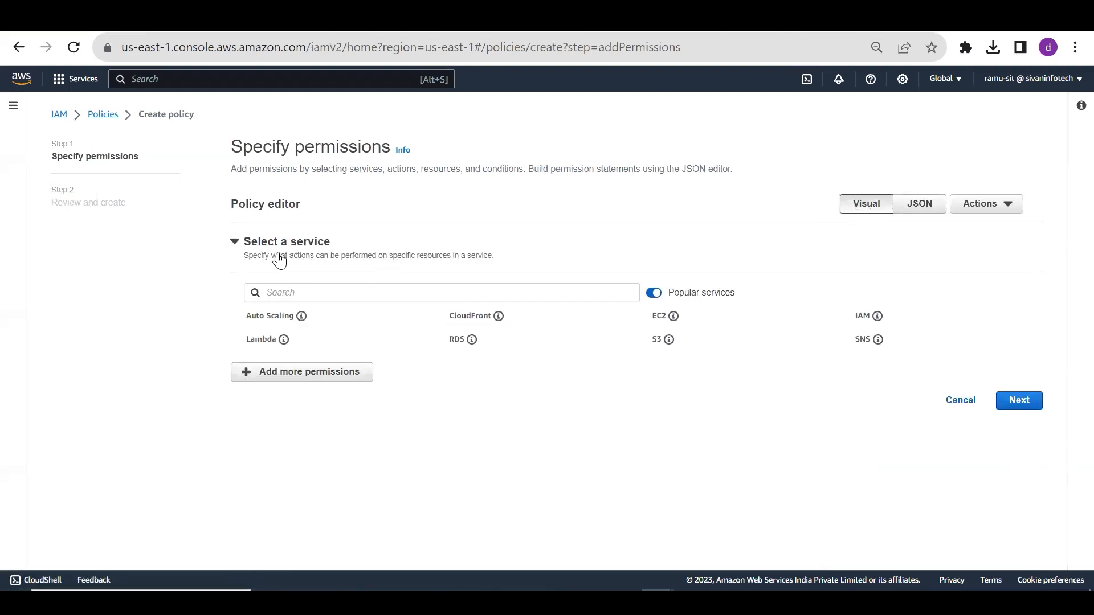
click(660, 316)
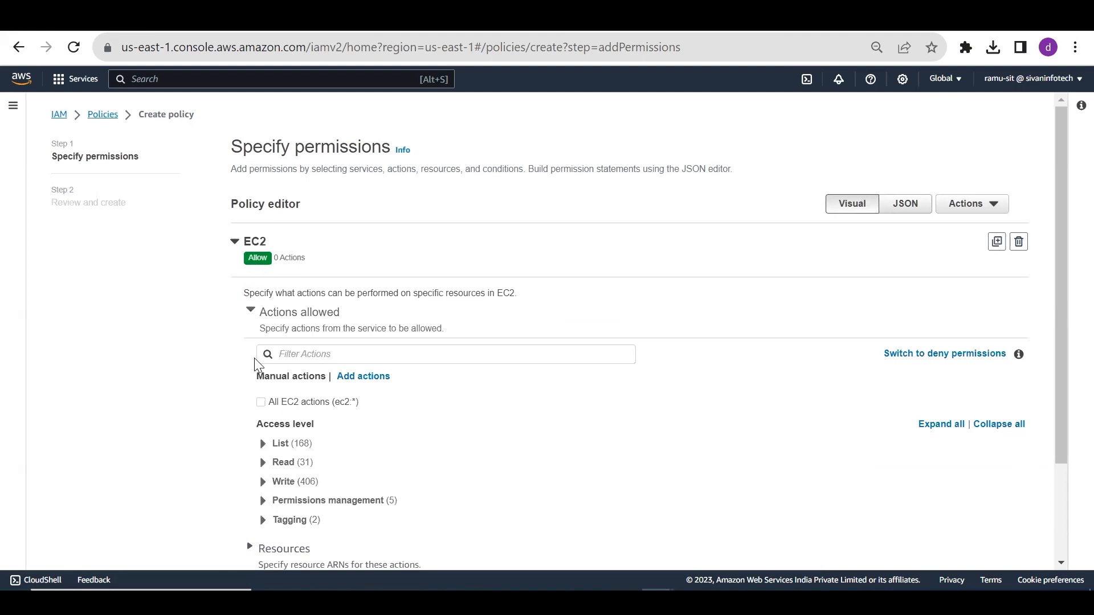
scroll(438, 353, down, 2)
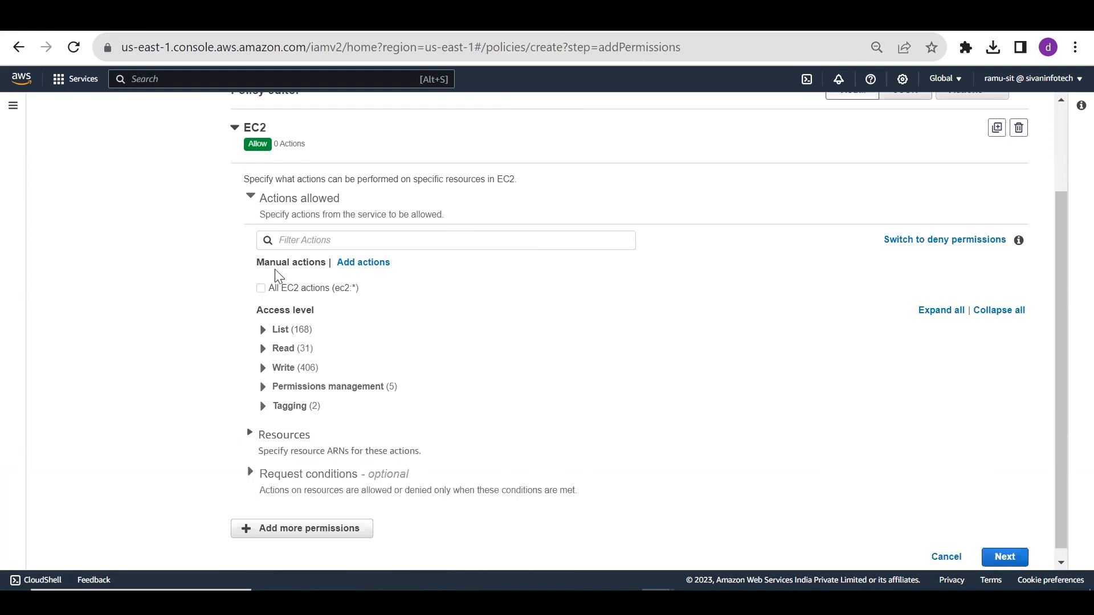
click(263, 334)
click(264, 334)
click(264, 349)
click(265, 350)
click(264, 370)
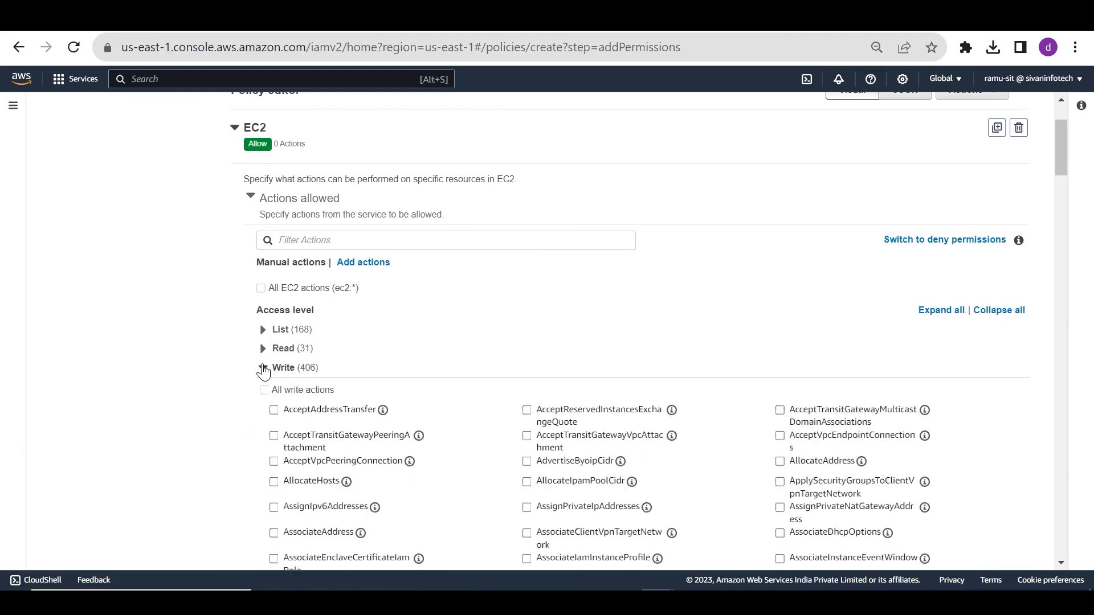
click(263, 370)
click(263, 387)
click(263, 387)
click(263, 406)
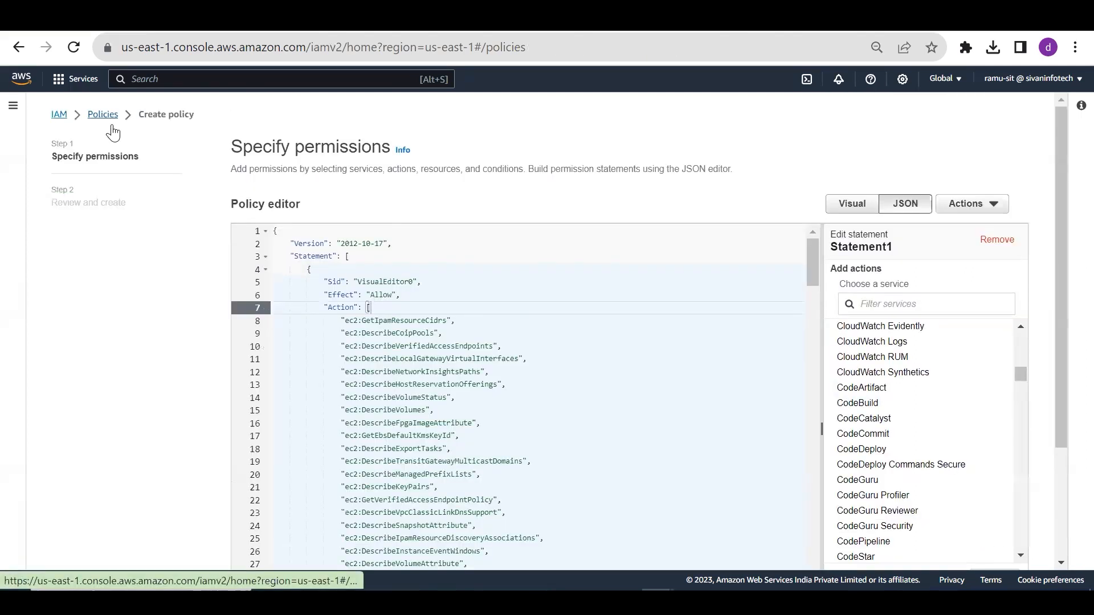
click(113, 118)
click(973, 153)
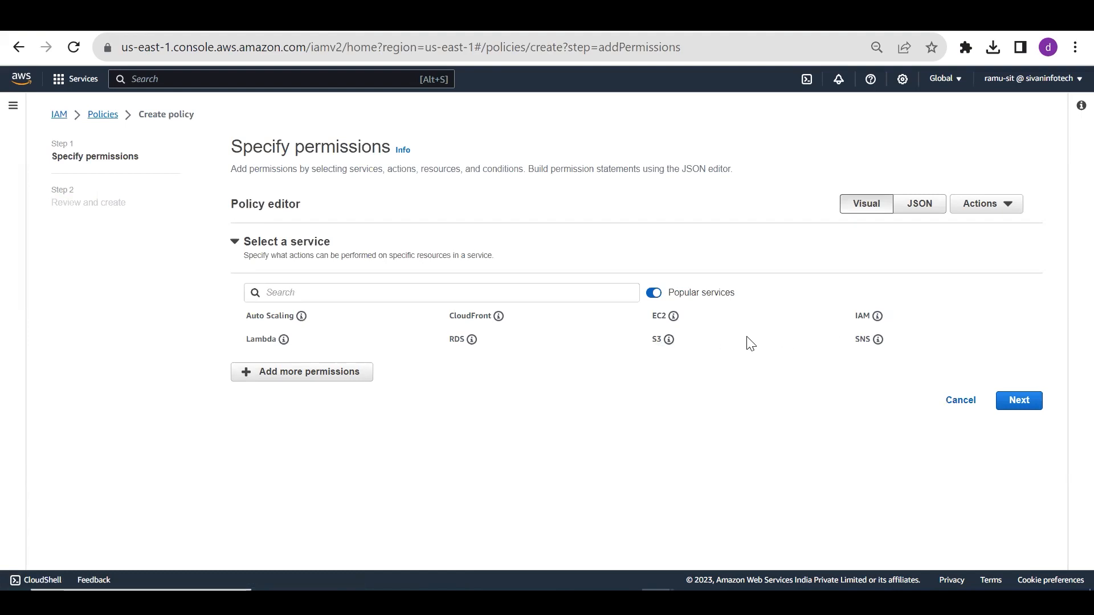
- For the EC2 service, allow all List actions on all resources
click(659, 317)
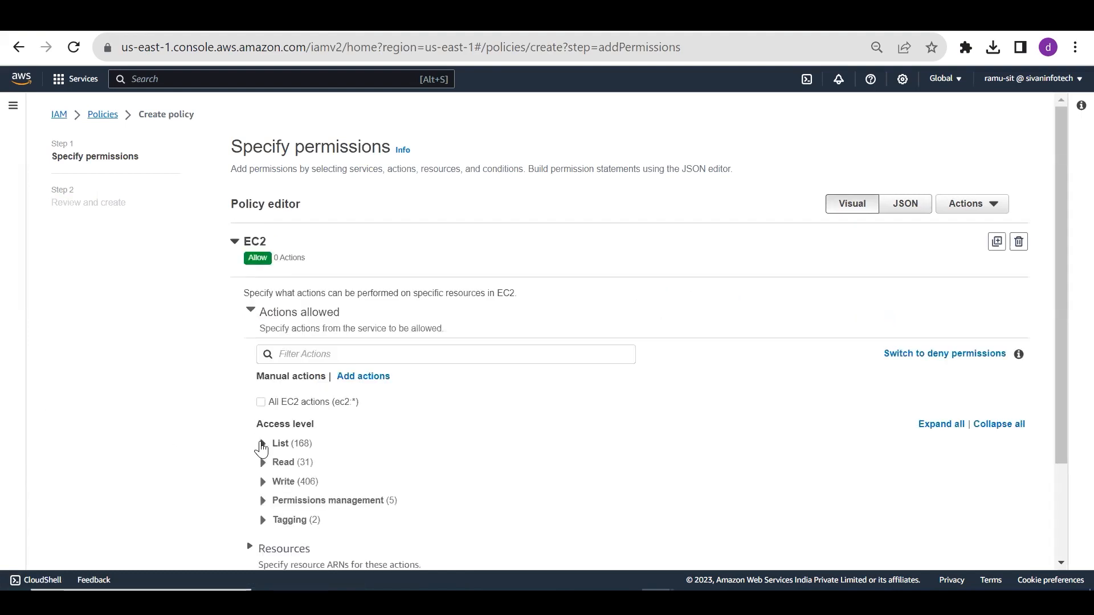
click(263, 444)
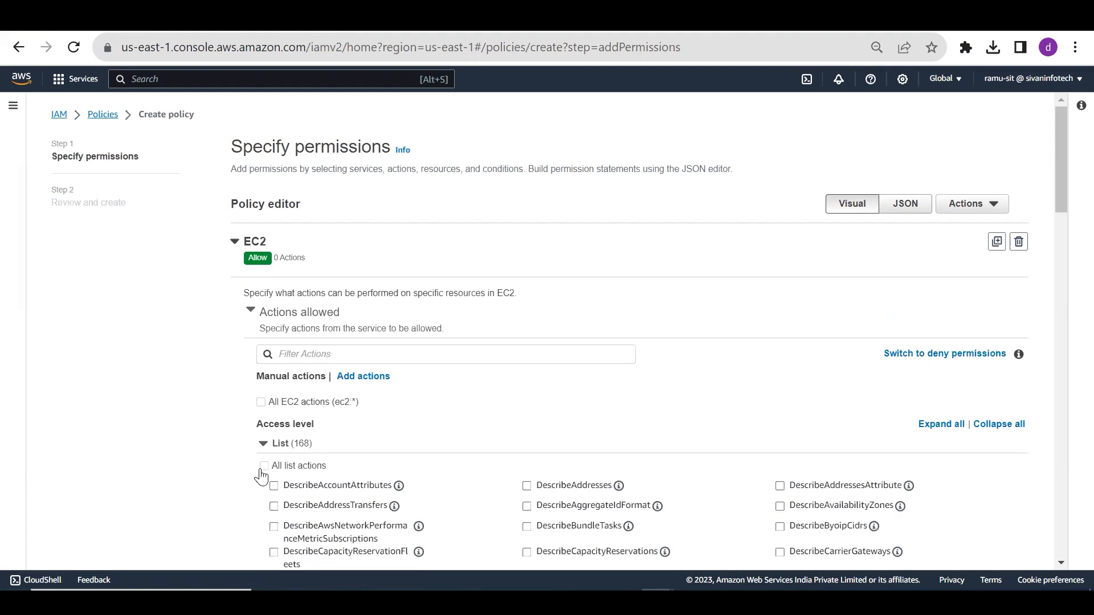
click(264, 466)
click(263, 444)
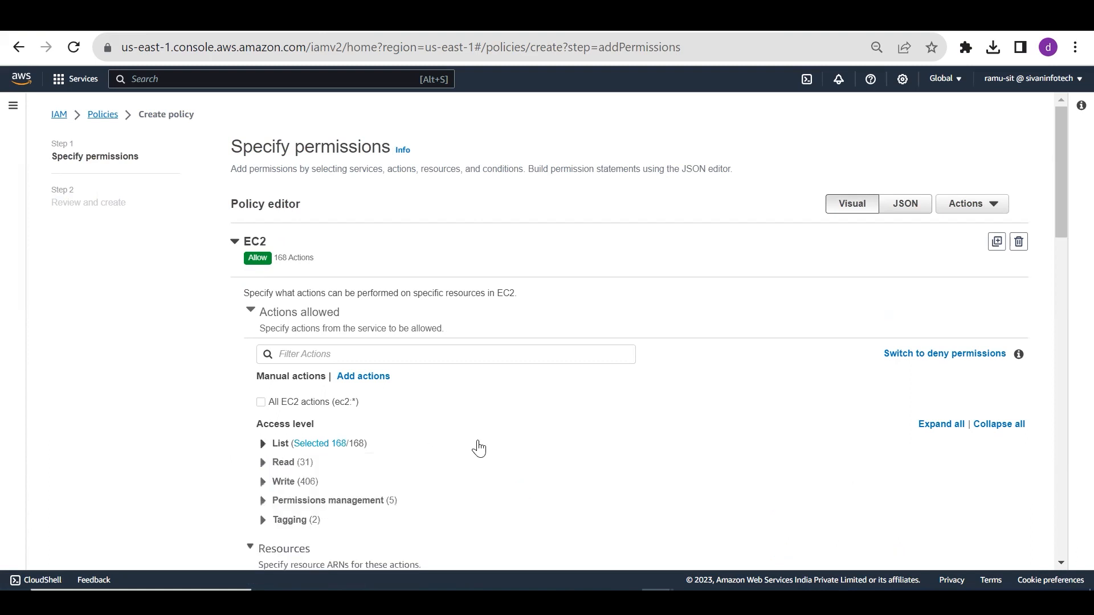
scroll(478, 449, down, 5)
scroll(520, 440, up, 1)
scroll(520, 442, down, 1)
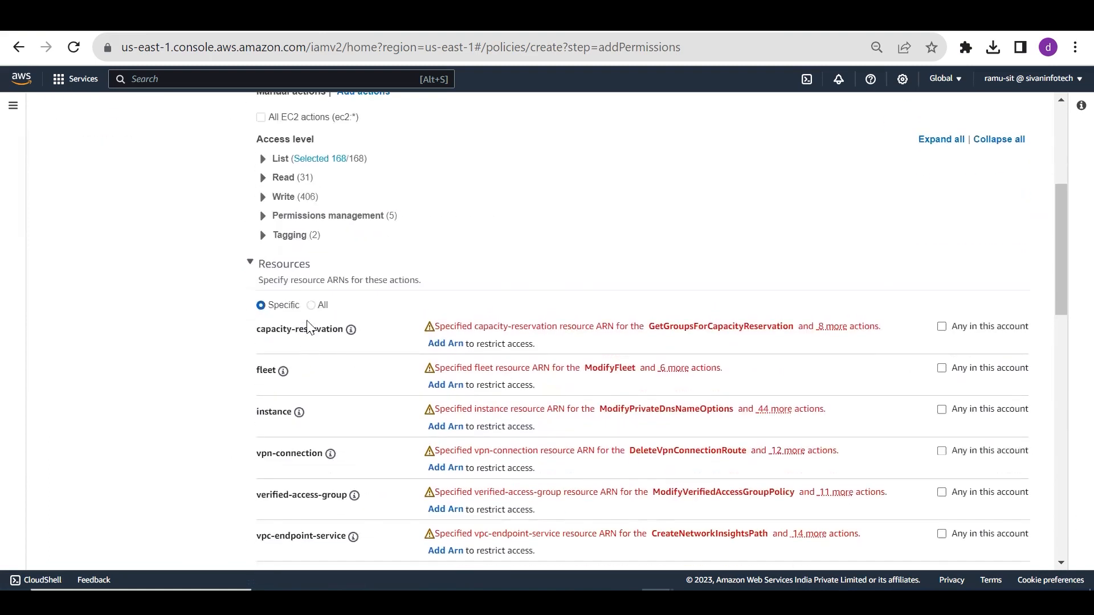
click(311, 306)
- Review the Full: List access summary, name the policy ec2-list and create it
click(1016, 551)
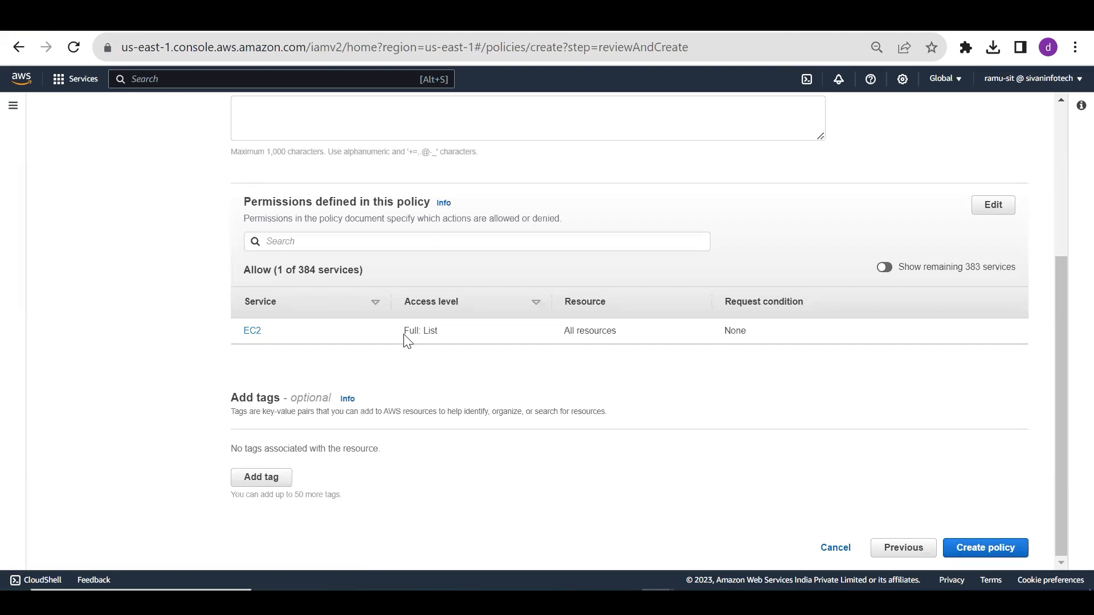
drag(404, 336, 463, 341)
click(459, 393)
scroll(793, 464, up, 5)
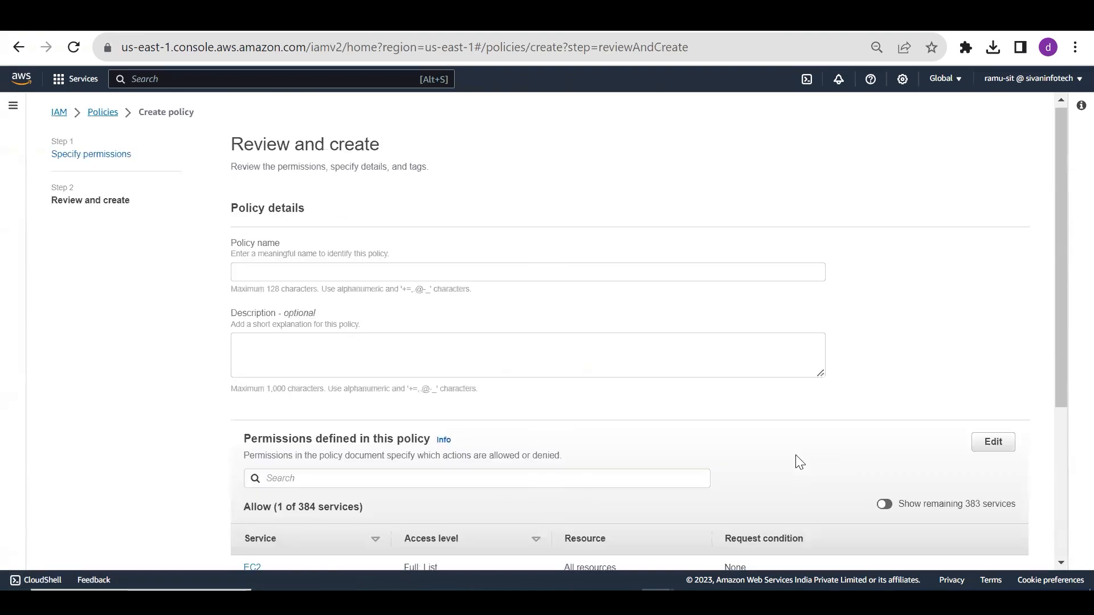
click(330, 271)
text(ed2-)
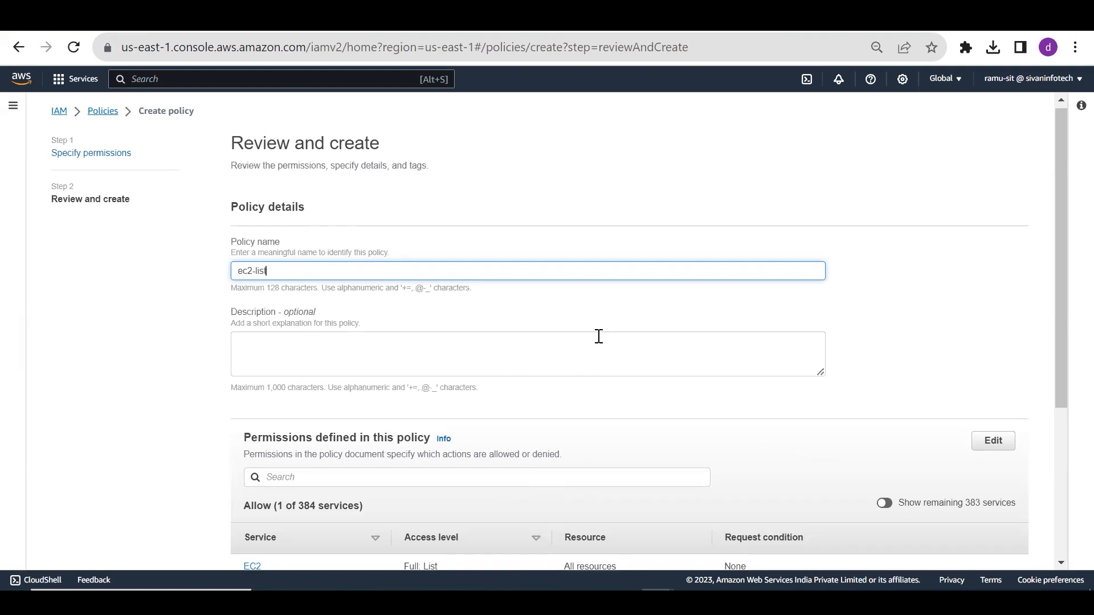
scroll(946, 489, down, 4)
click(1018, 556)
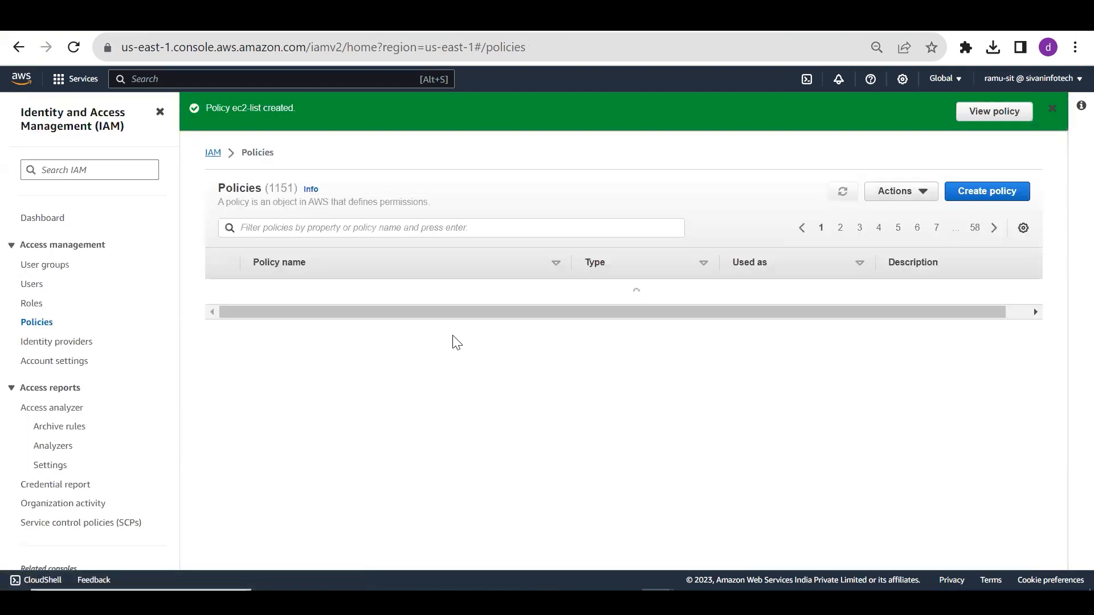
- Attach the ec2-list policy to the dev user group
click(221, 500)
click(882, 191)
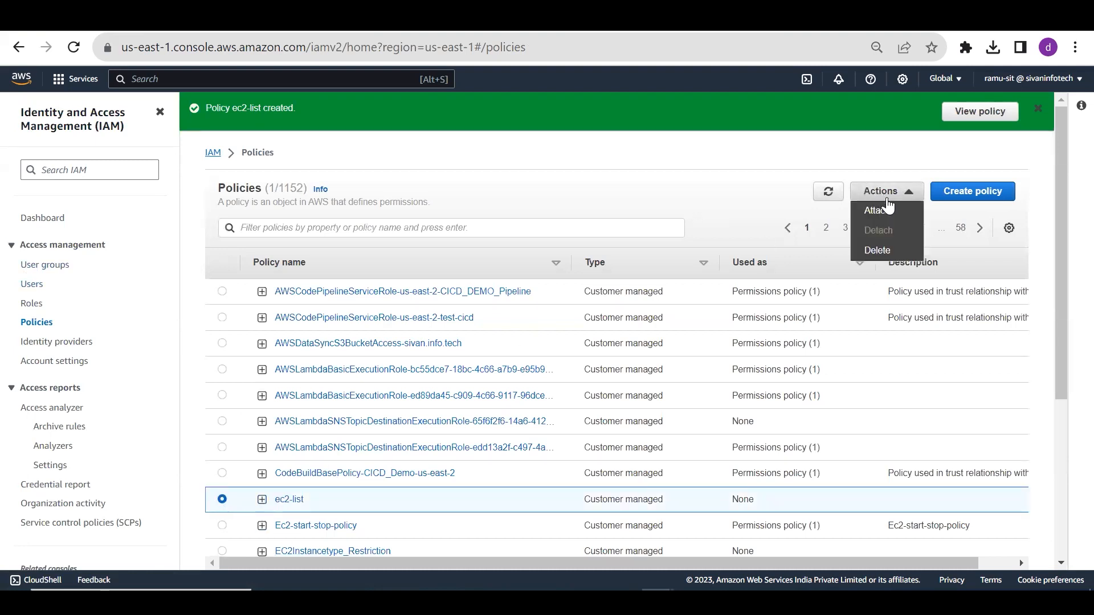
click(890, 213)
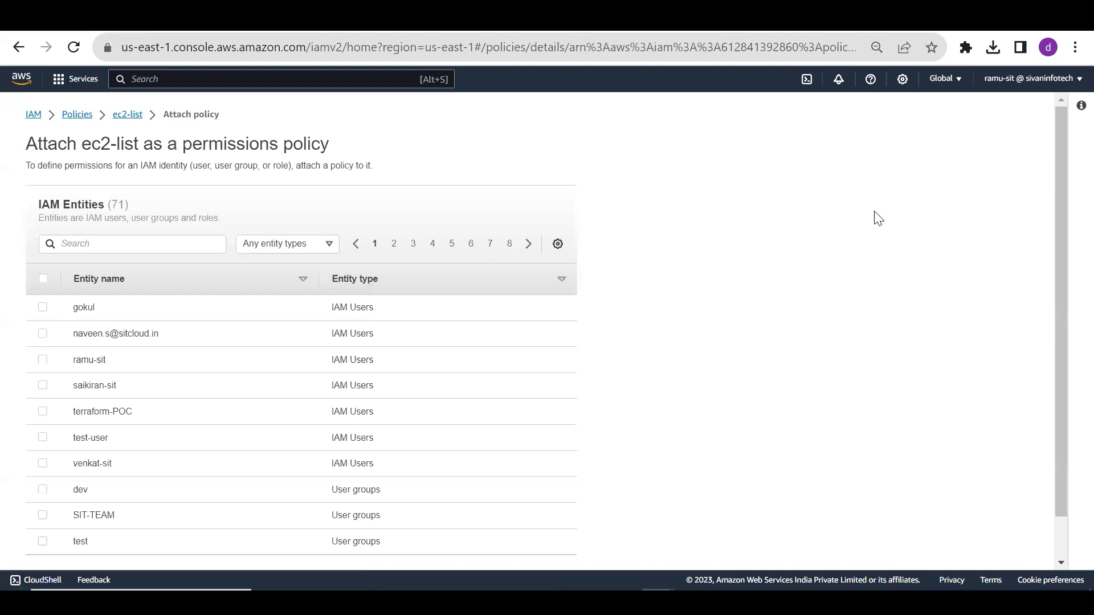
scroll(235, 460, down, 1)
scroll(235, 460, up, 1)
drag(50, 217, 136, 216)
scroll(313, 434, down, 1)
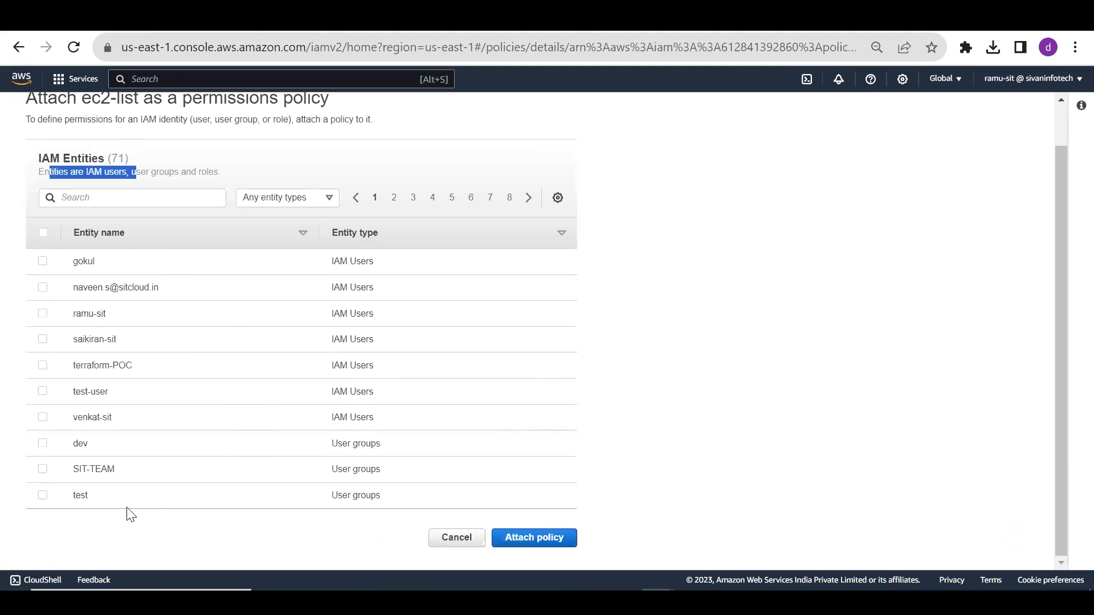
click(371, 239)
click(374, 239)
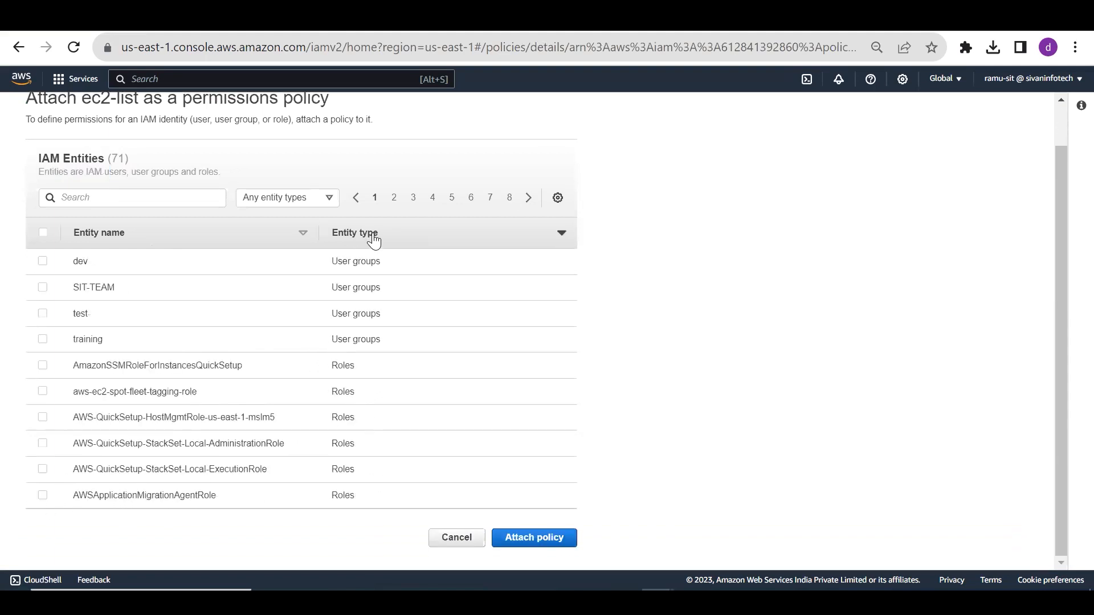
scroll(245, 365, up, 1)
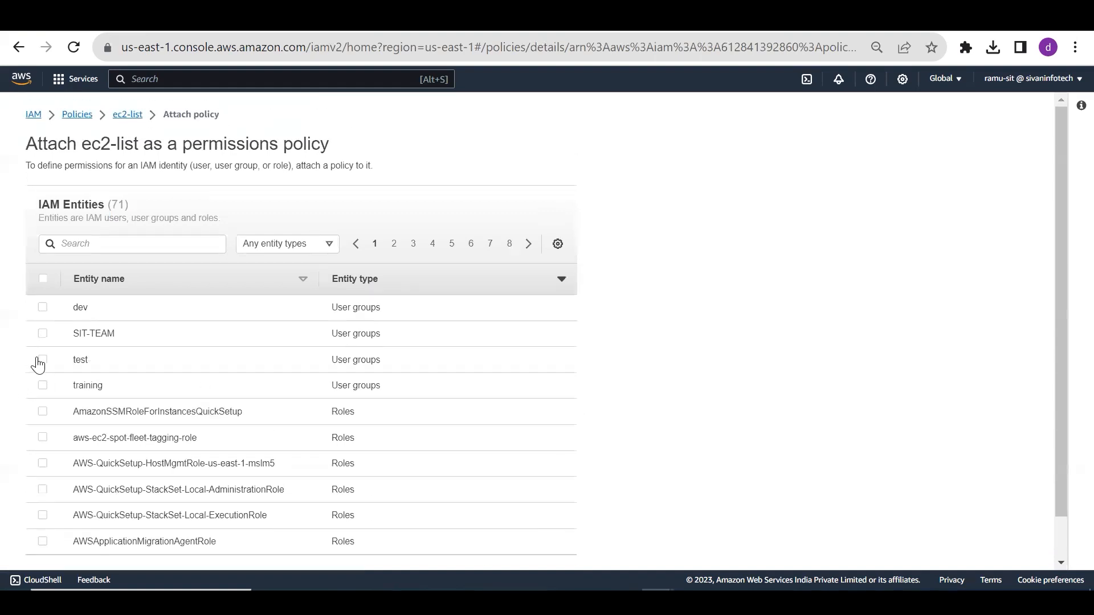
click(42, 307)
scroll(661, 448, down, 1)
click(539, 538)
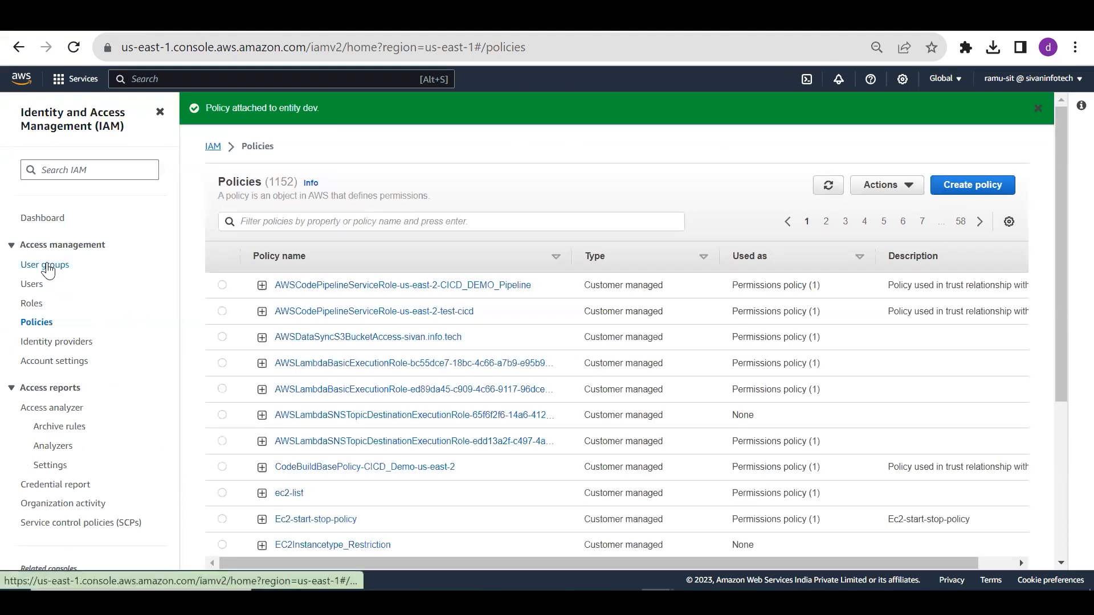
- Remove AmazonEC2FullAccess from the dev group's permission policies
click(48, 272)
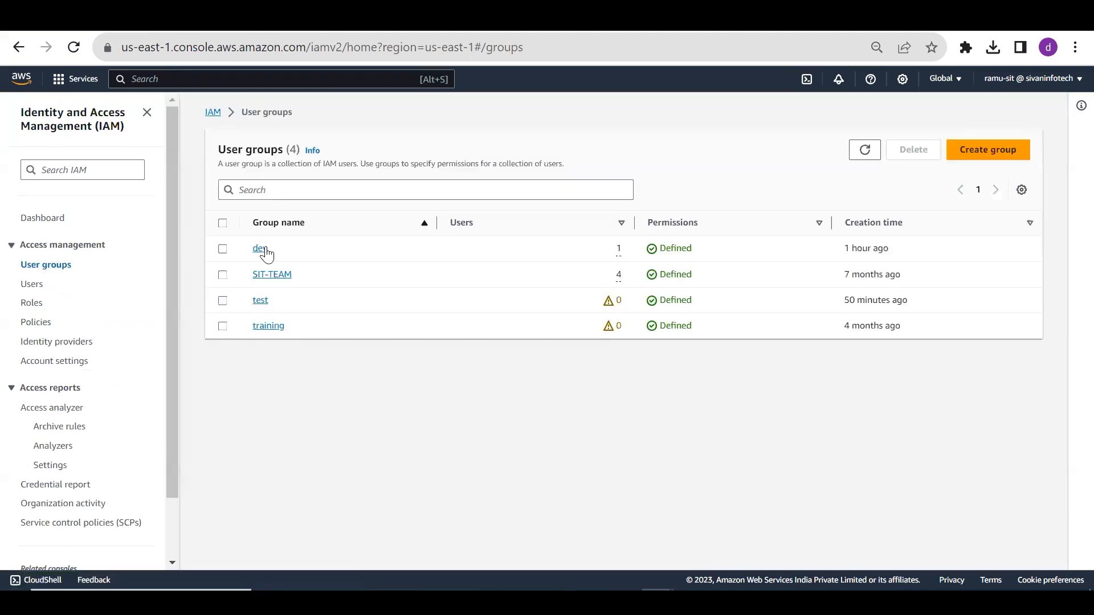
click(260, 249)
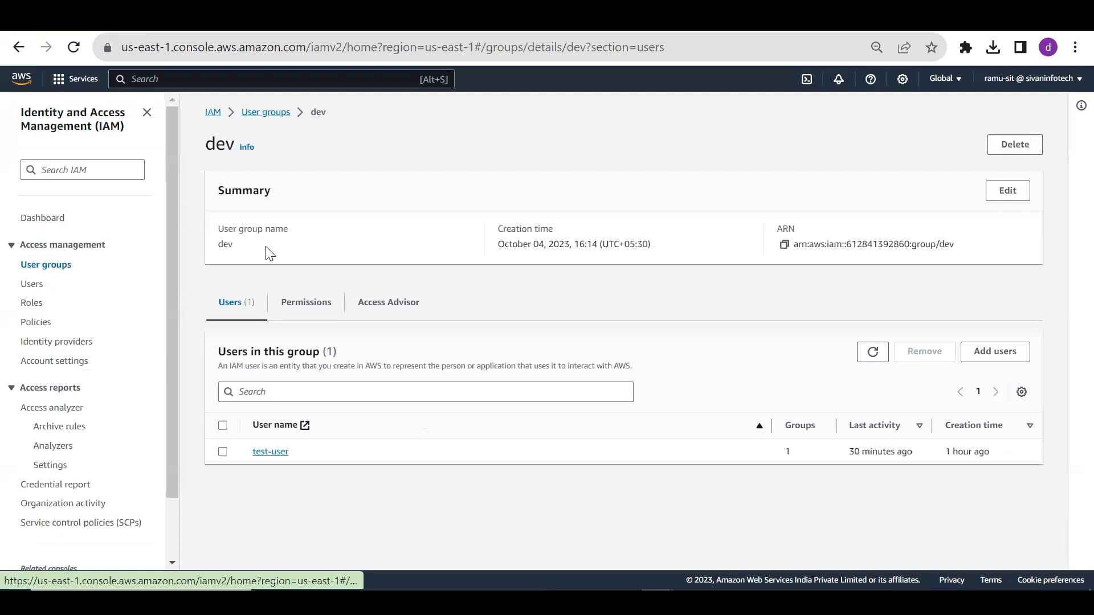
click(305, 309)
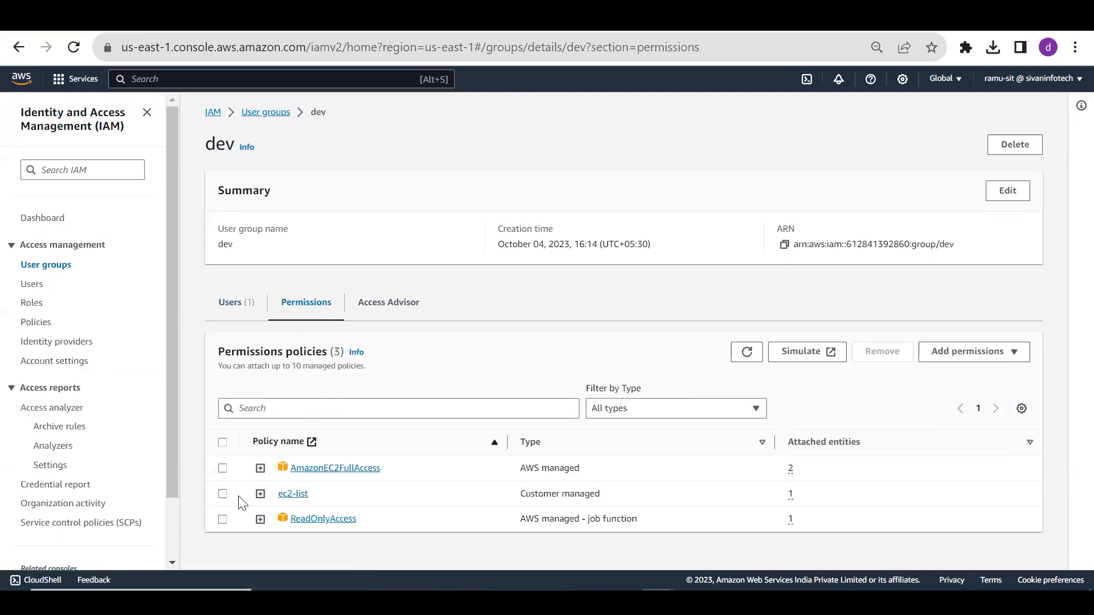
click(223, 469)
click(881, 351)
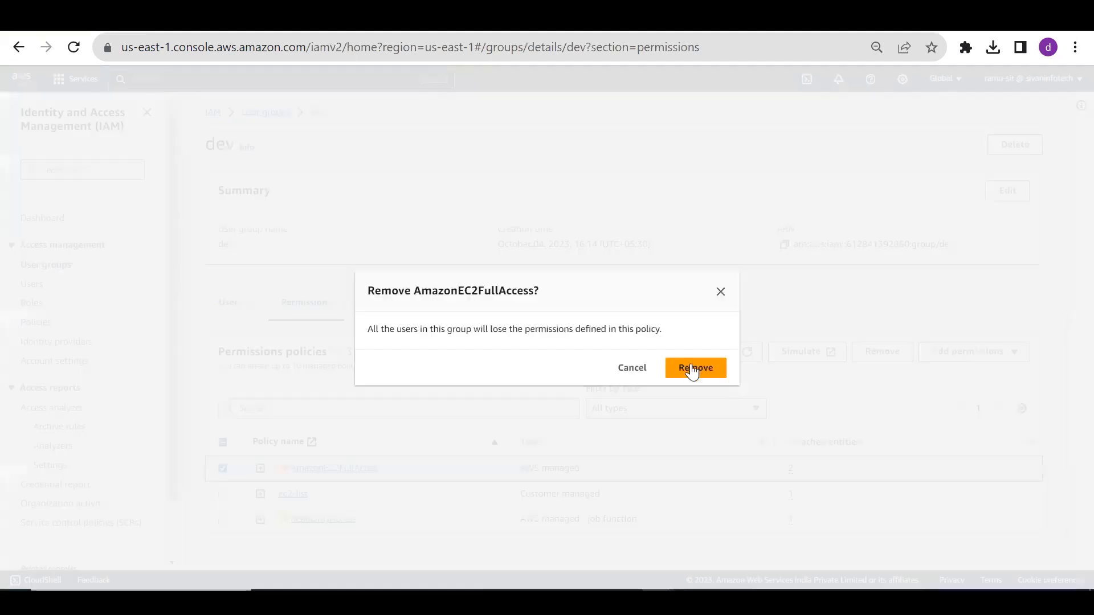
click(695, 367)
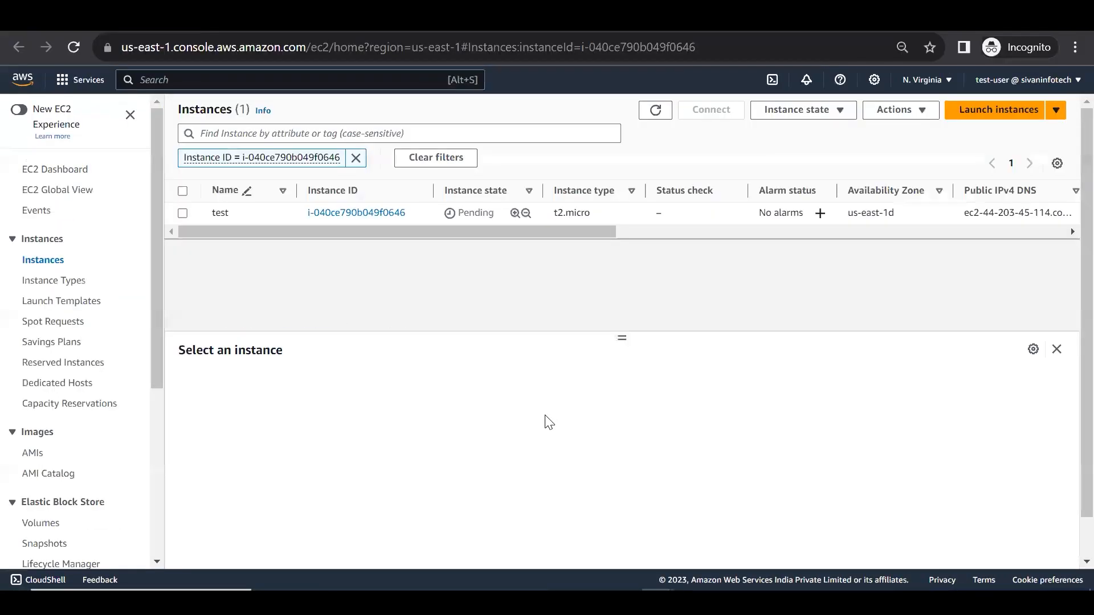
- From the running instances list, attempt to stop the test instance, which is refused
click(356, 158)
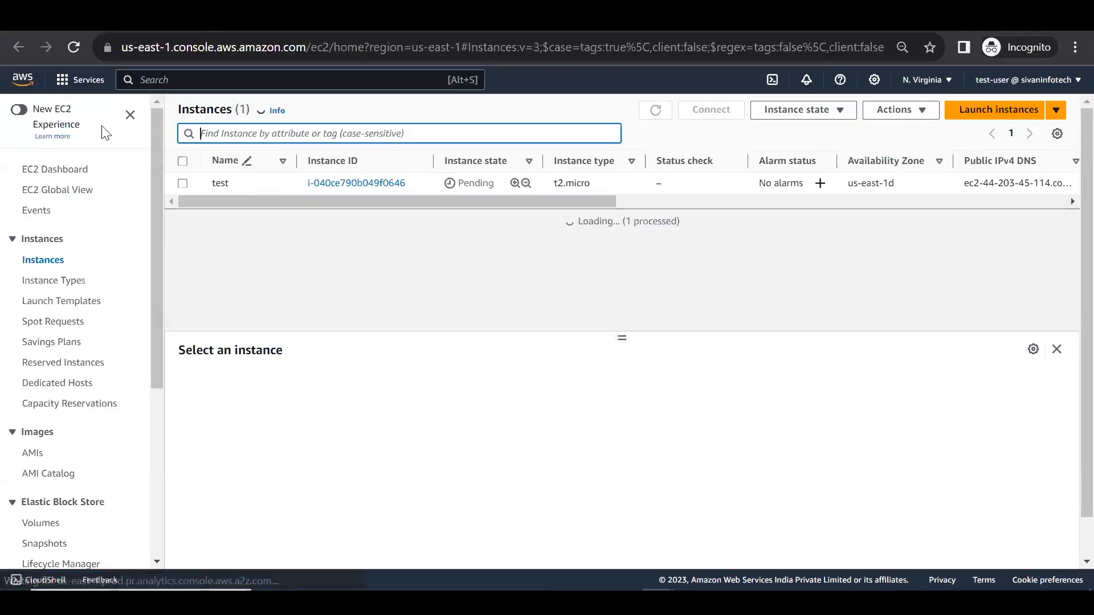
click(56, 170)
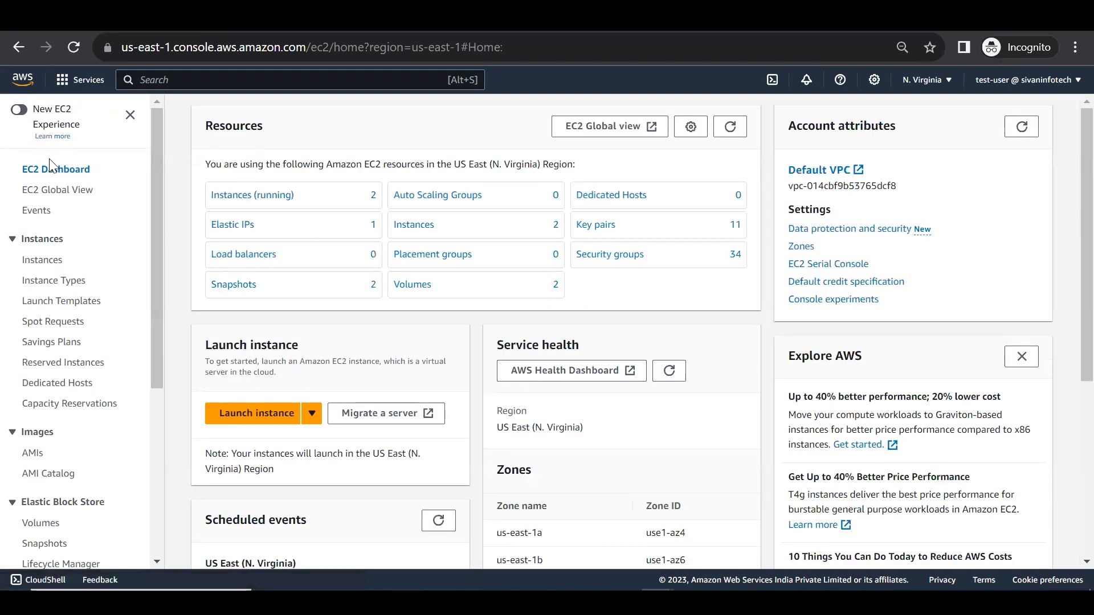
click(222, 200)
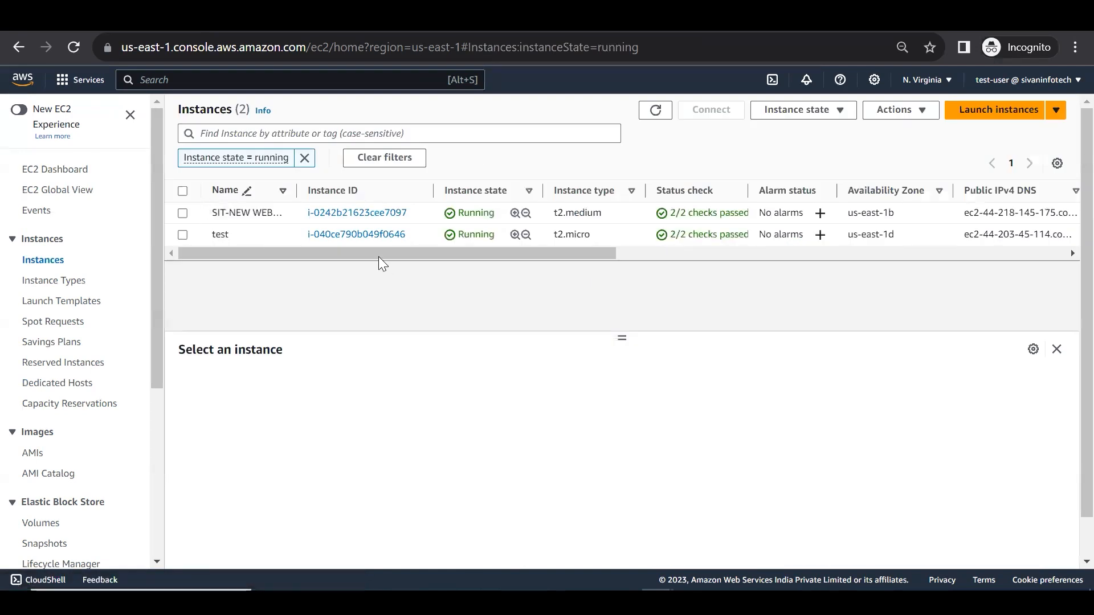
click(182, 234)
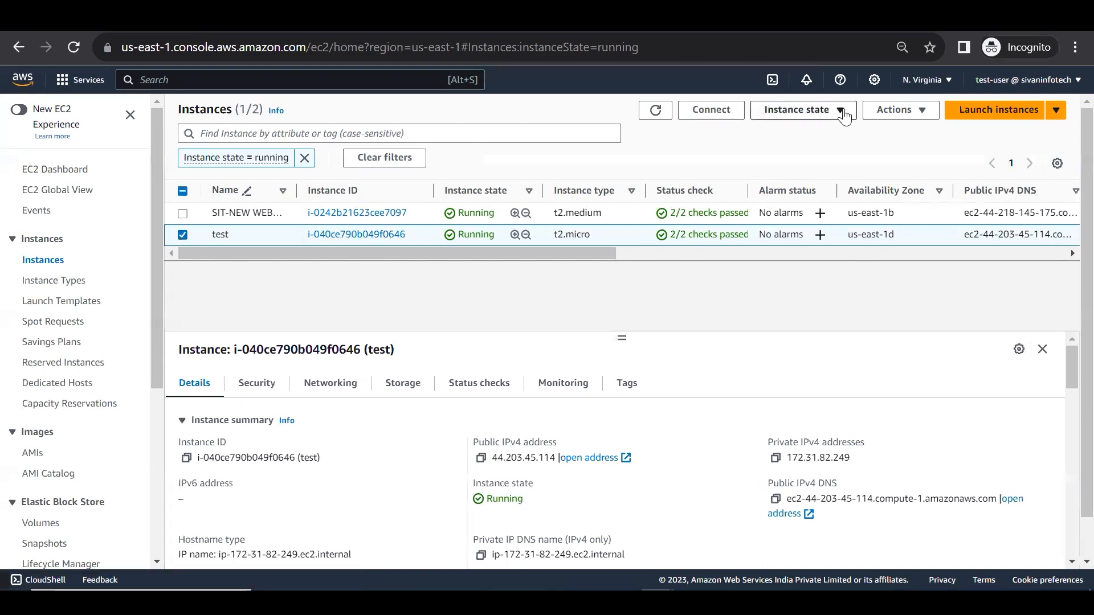
click(796, 118)
click(806, 137)
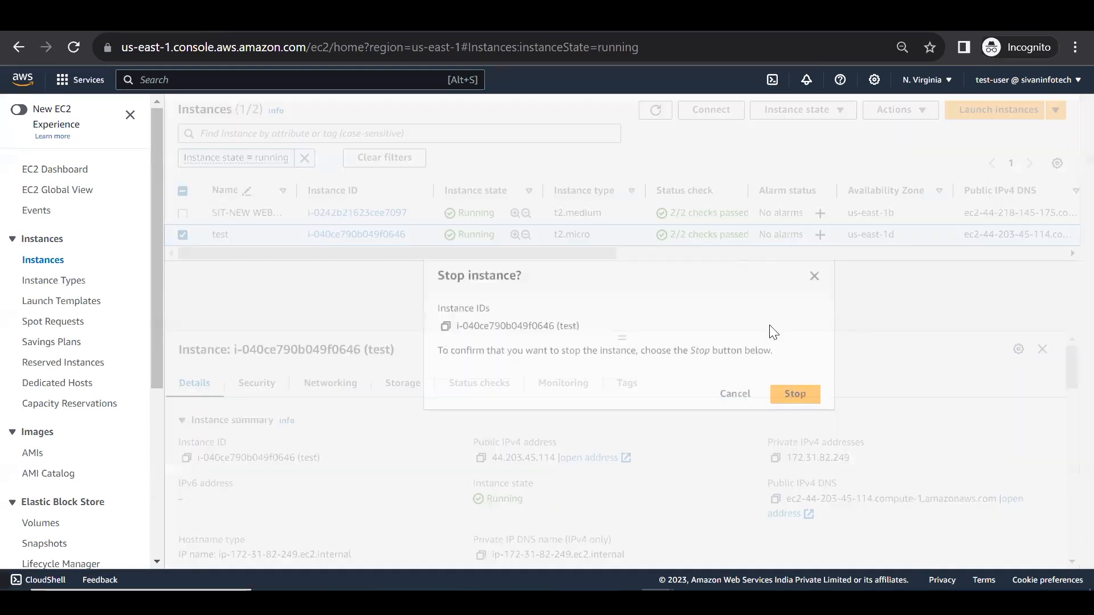
click(793, 389)
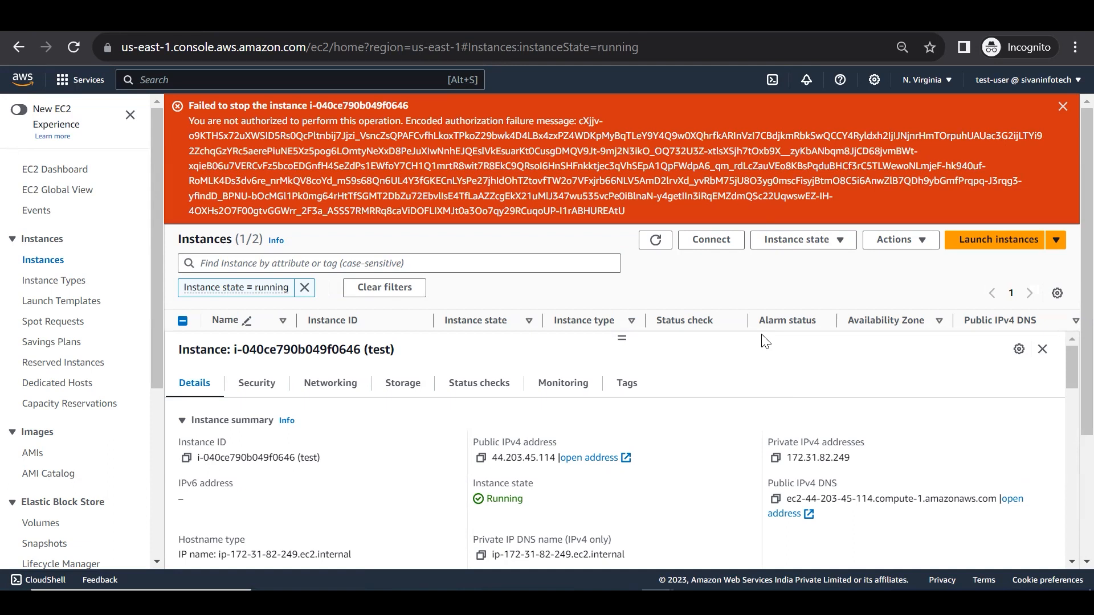
key(alt+Tab)
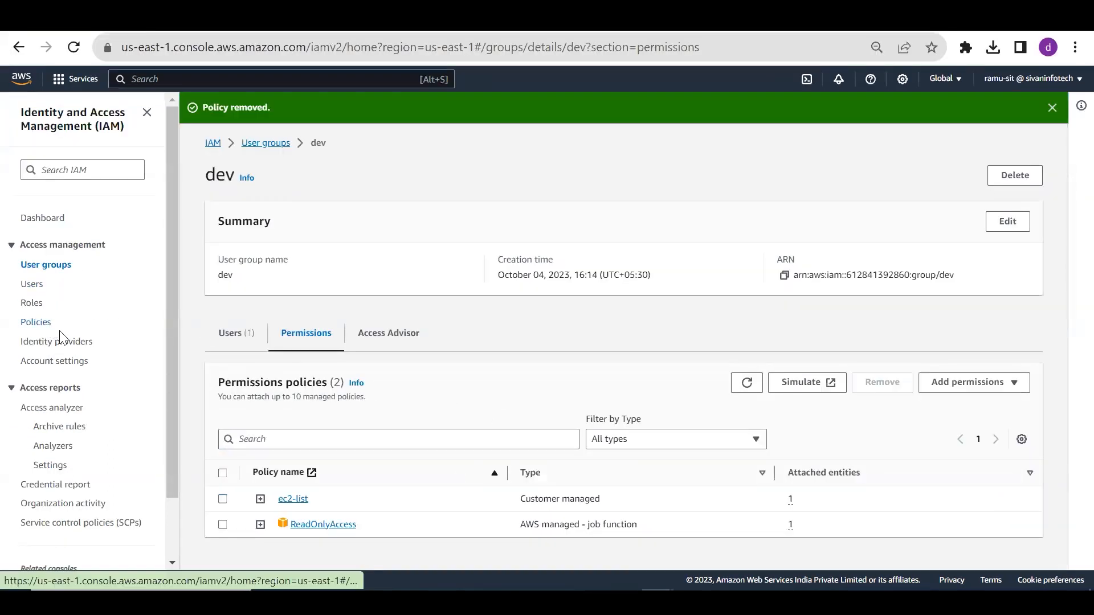
- Open the ec2-list policy for editing in the visual editor and expand its EC2 statement
click(292, 500)
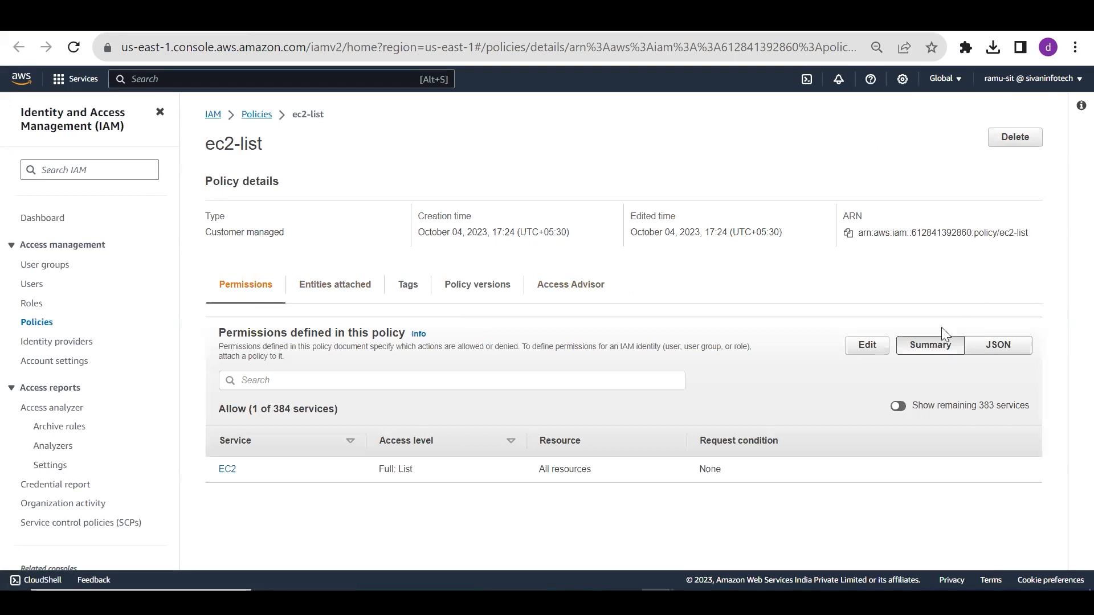
click(871, 352)
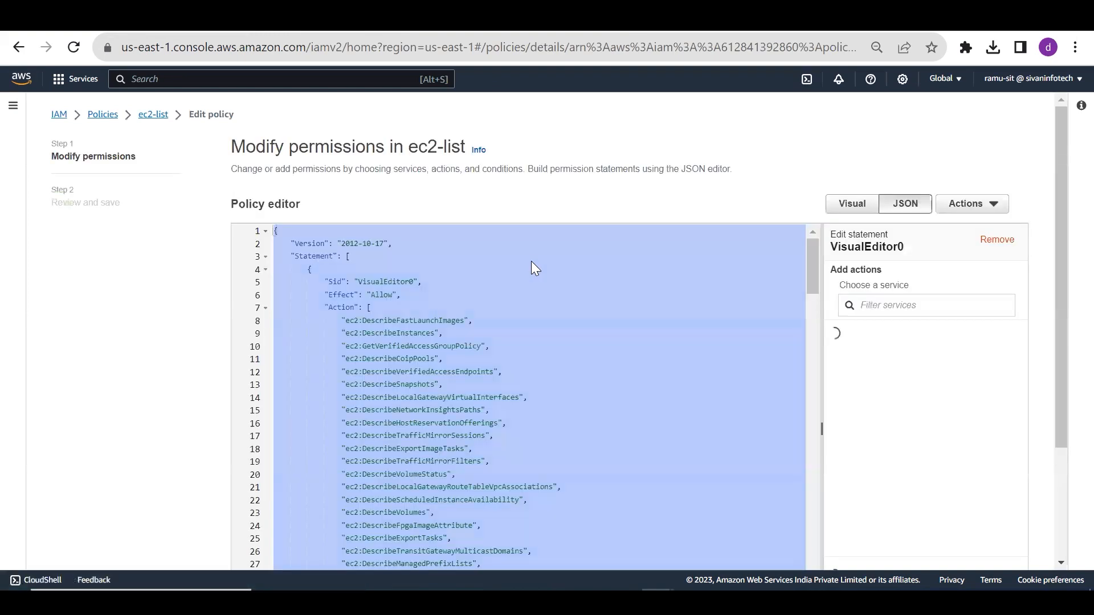
scroll(535, 294, down, 5)
scroll(538, 300, up, 4)
click(847, 202)
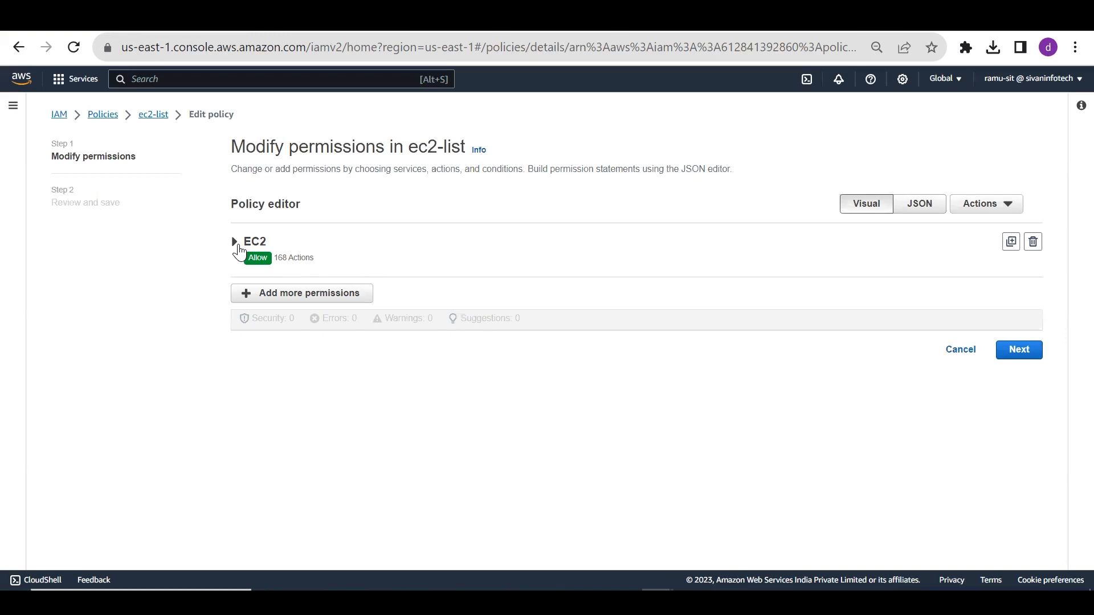
click(235, 244)
click(236, 243)
click(233, 242)
- Allow the StopInstances Write action, located by searching for 'stop'
scroll(358, 300, down, 3)
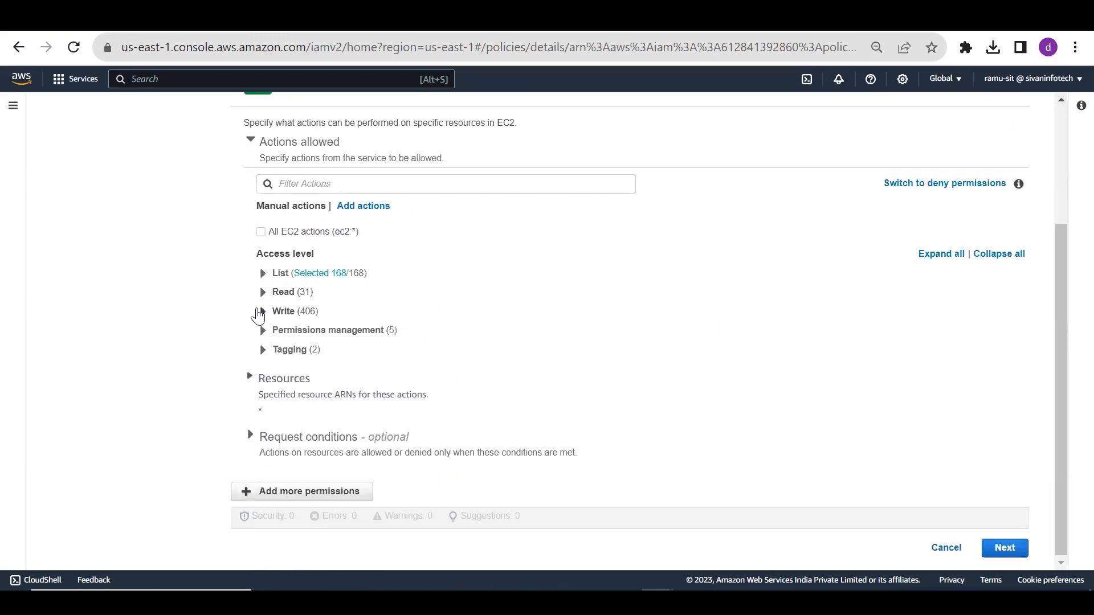
click(263, 311)
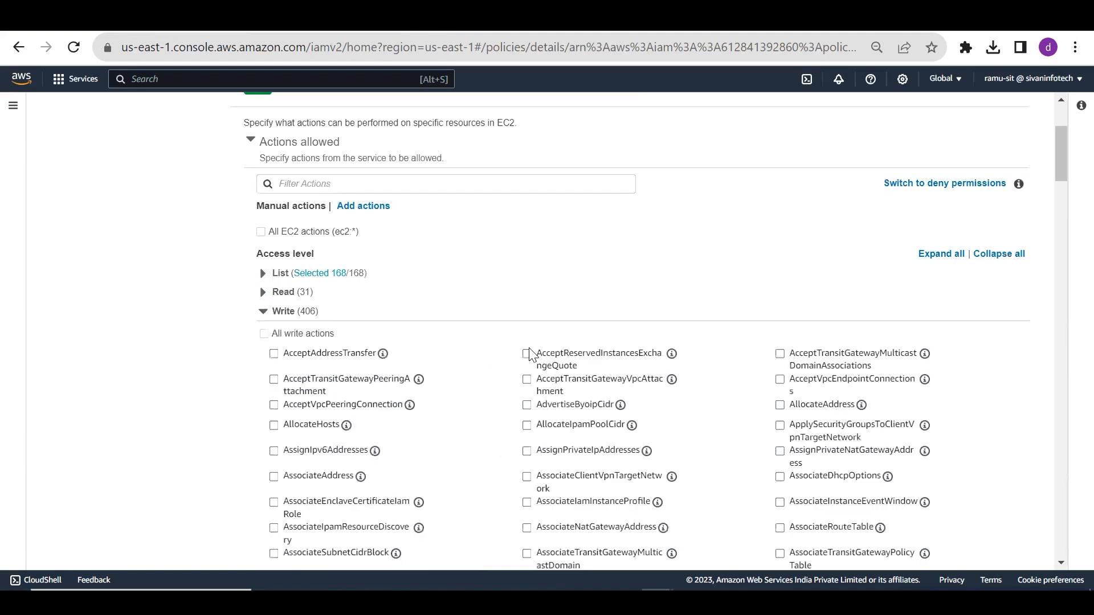
scroll(605, 351, down, 1)
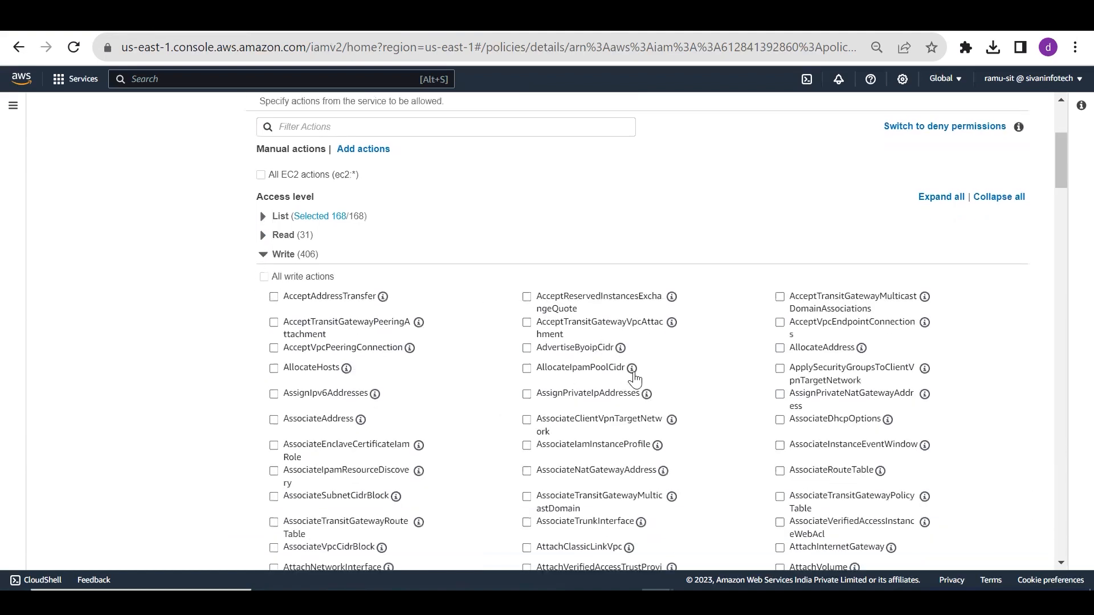
scroll(461, 383, down, 3)
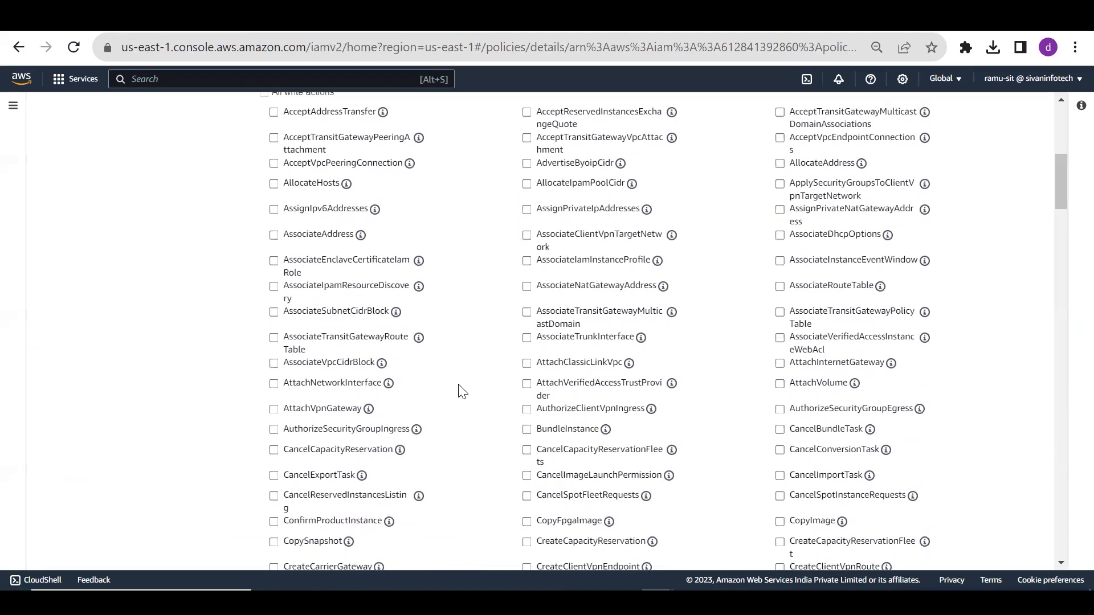
scroll(457, 385, down, 3)
key(ctrl+f)
text(stop)
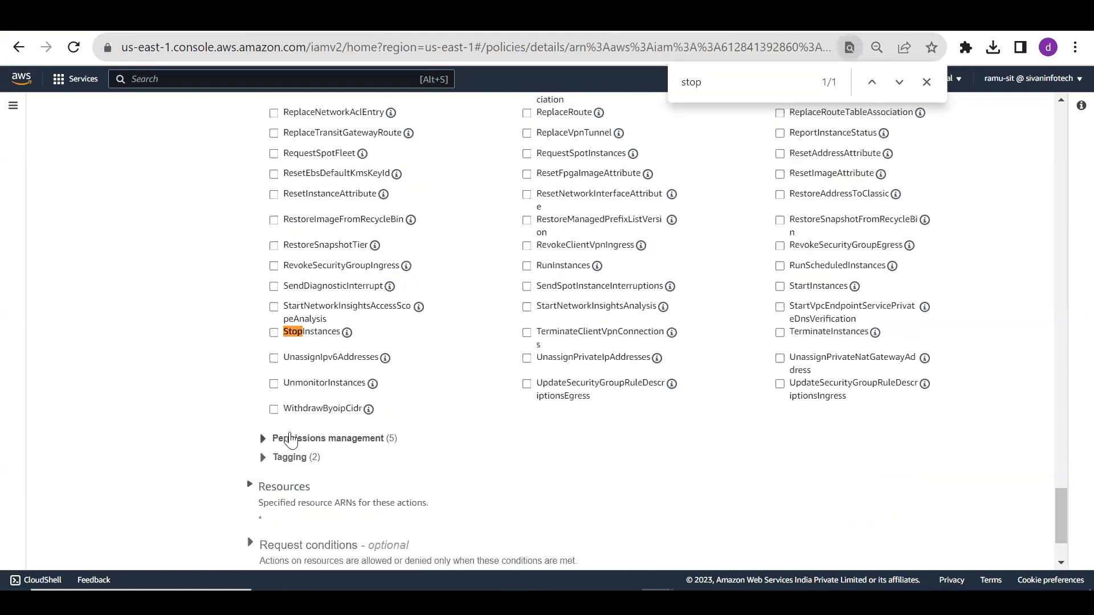
click(275, 333)
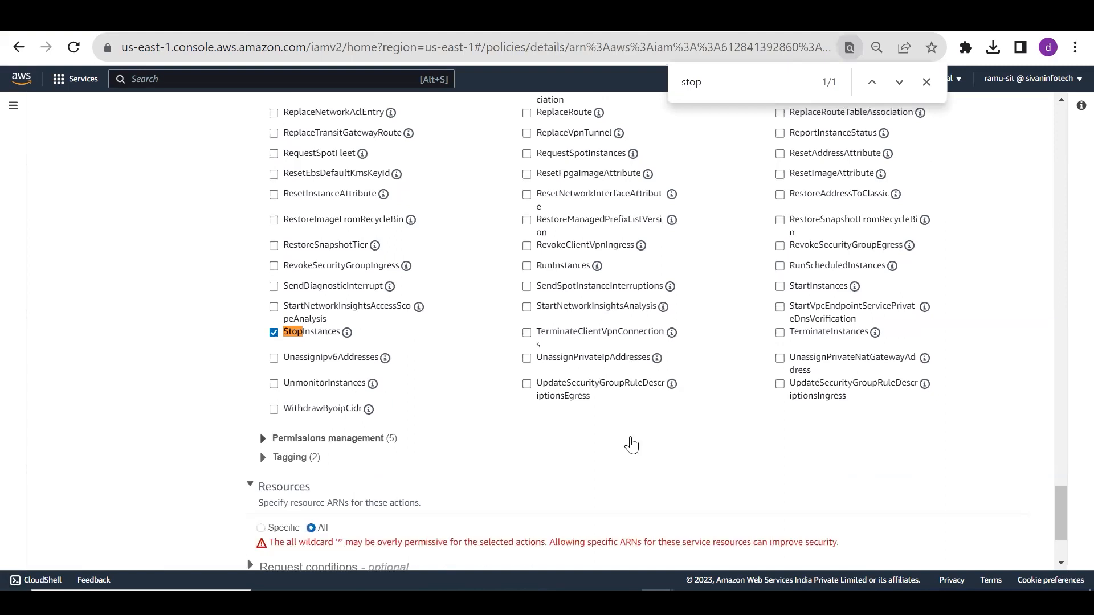
scroll(631, 444, down, 2)
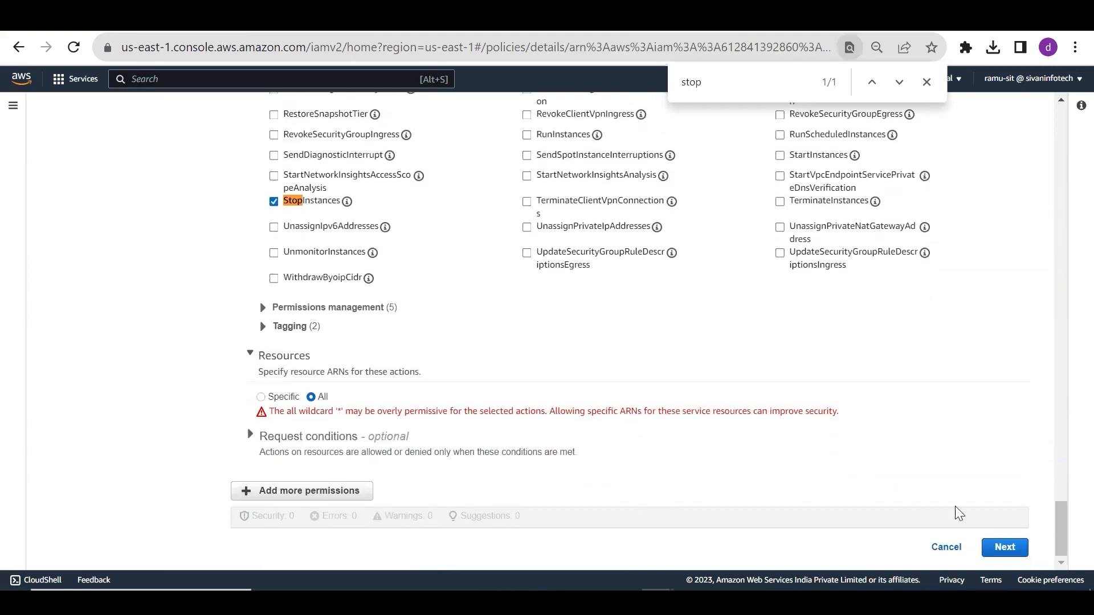
- Review the added Limited Write access and save the policy changes
click(1004, 547)
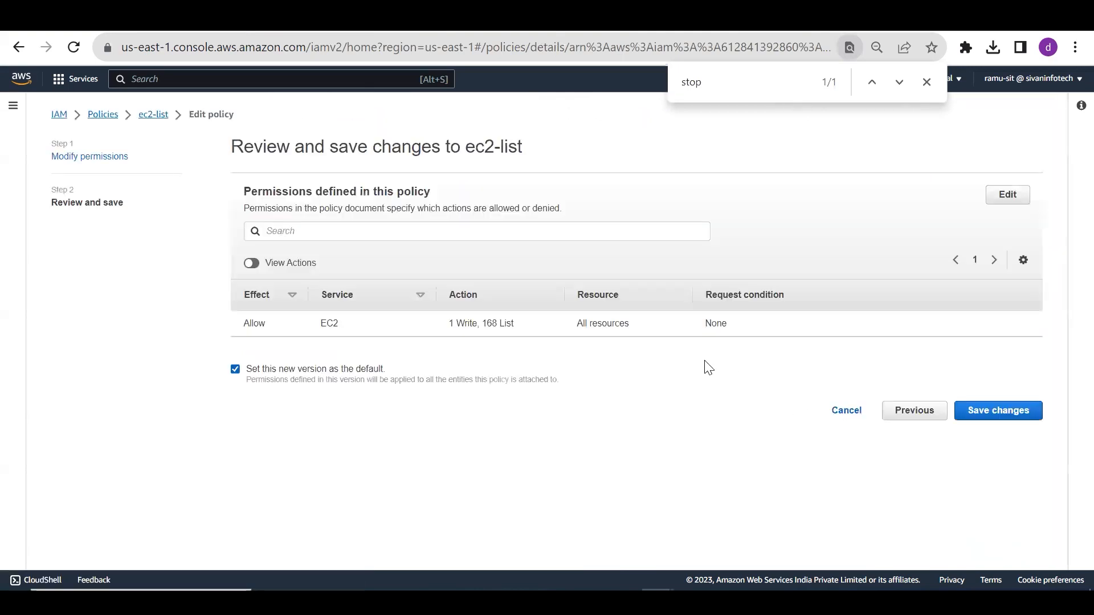
drag(454, 326, 477, 329)
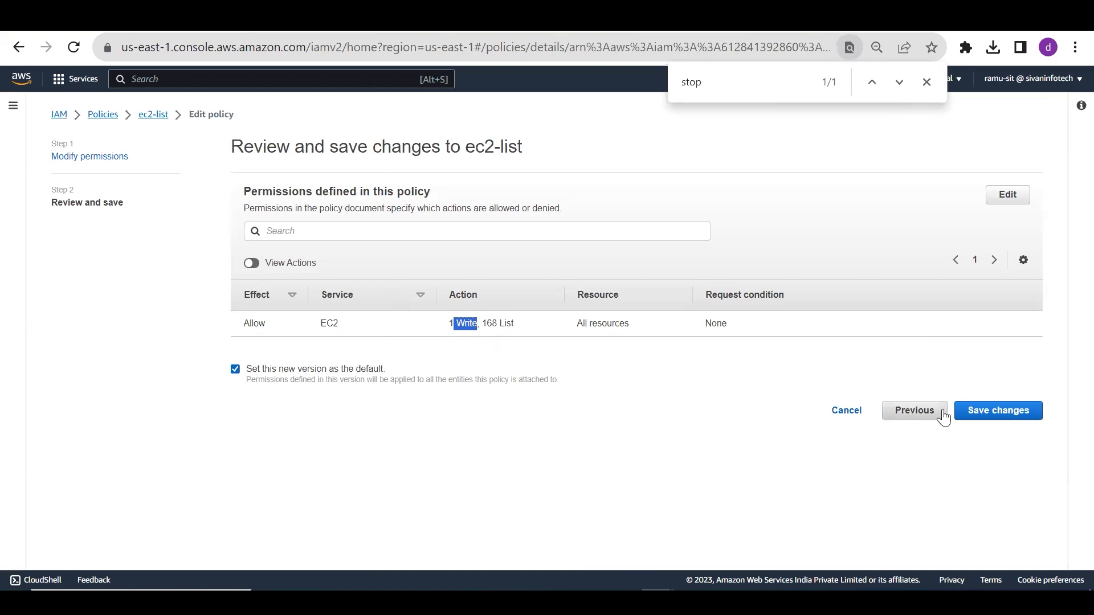
click(998, 419)
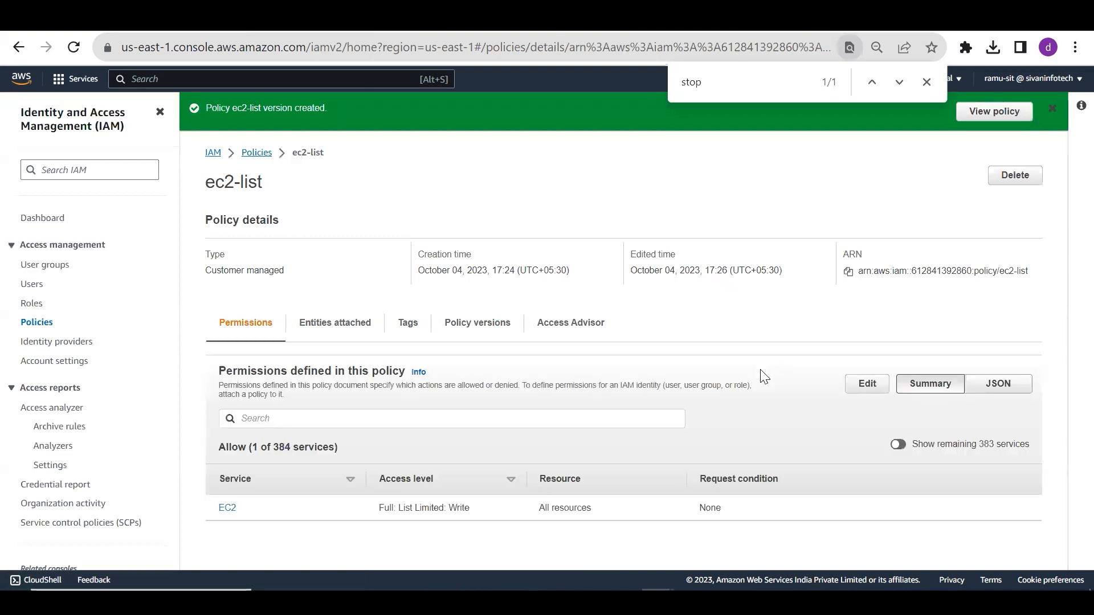
key(alt+Tab)
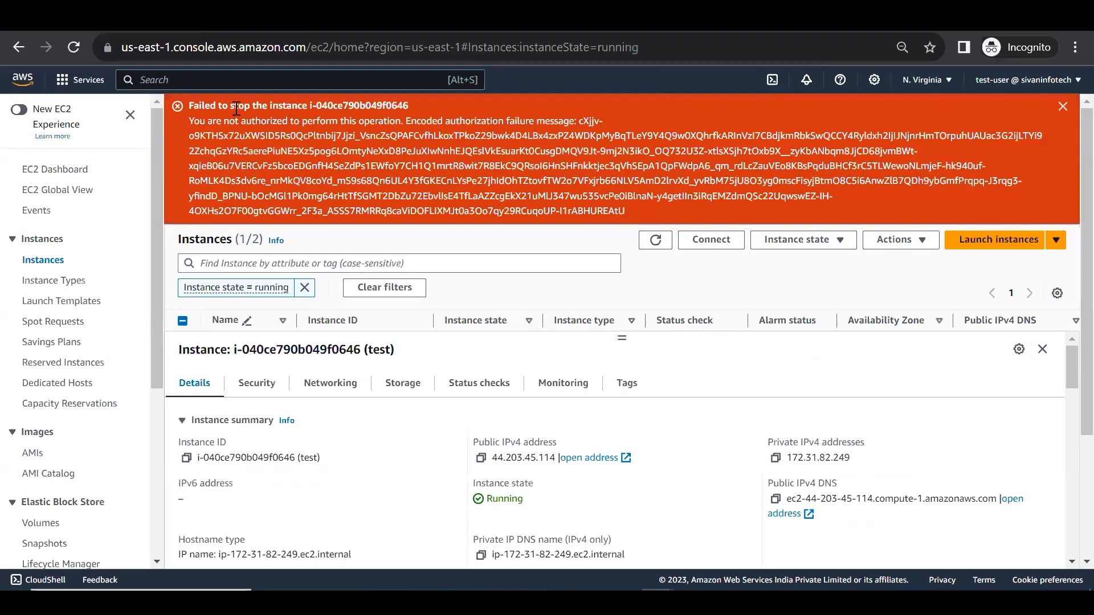
- Stop the test instance after reloading Instances, then refresh and clear the running filter
key(ctrl+l)
key(Return)
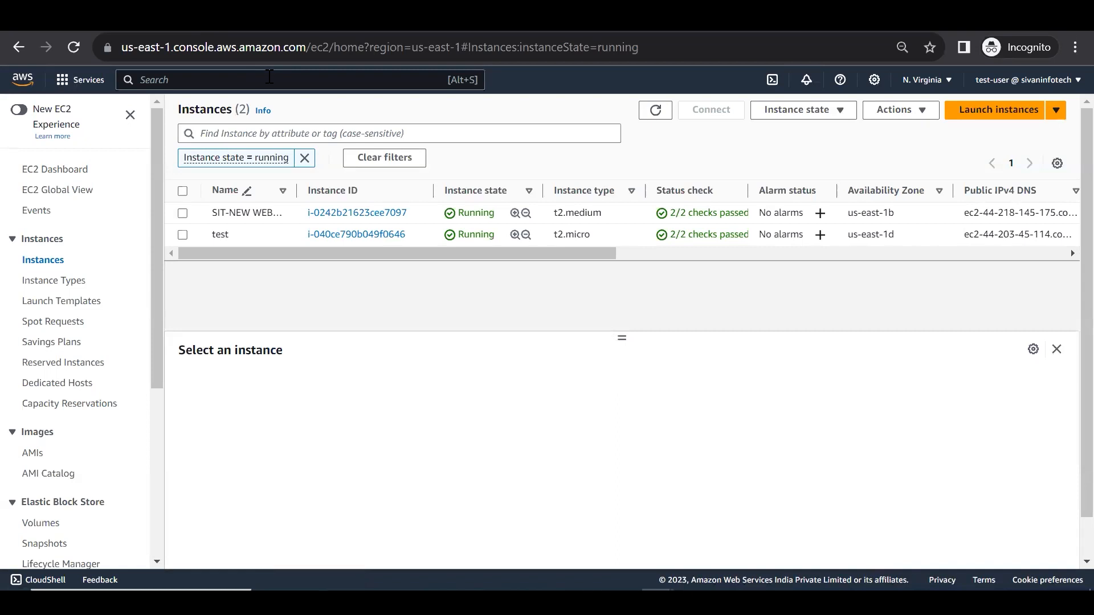
click(181, 235)
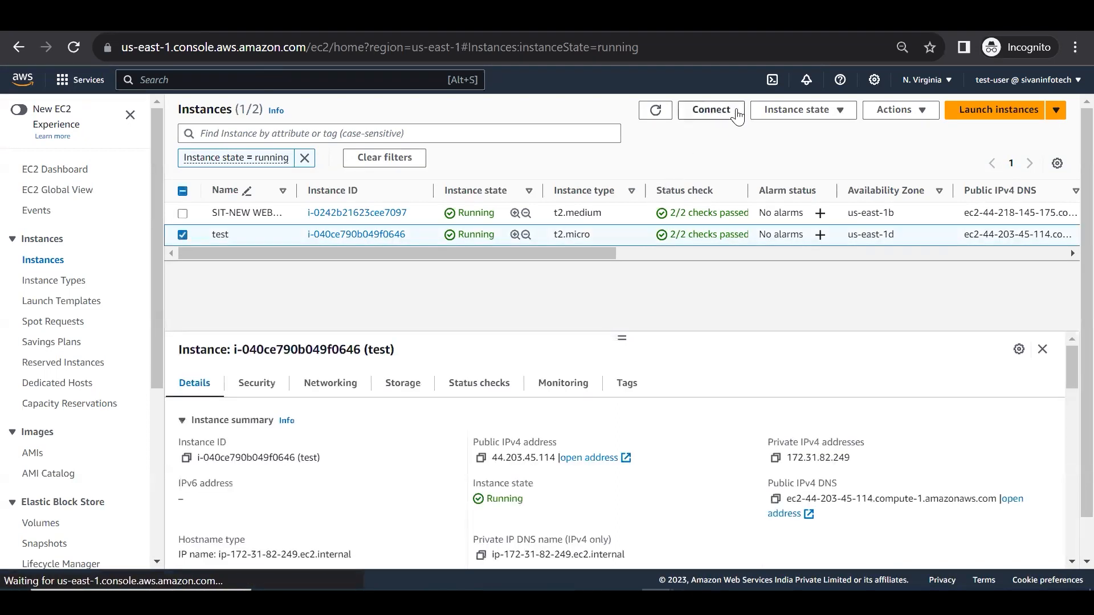
click(787, 109)
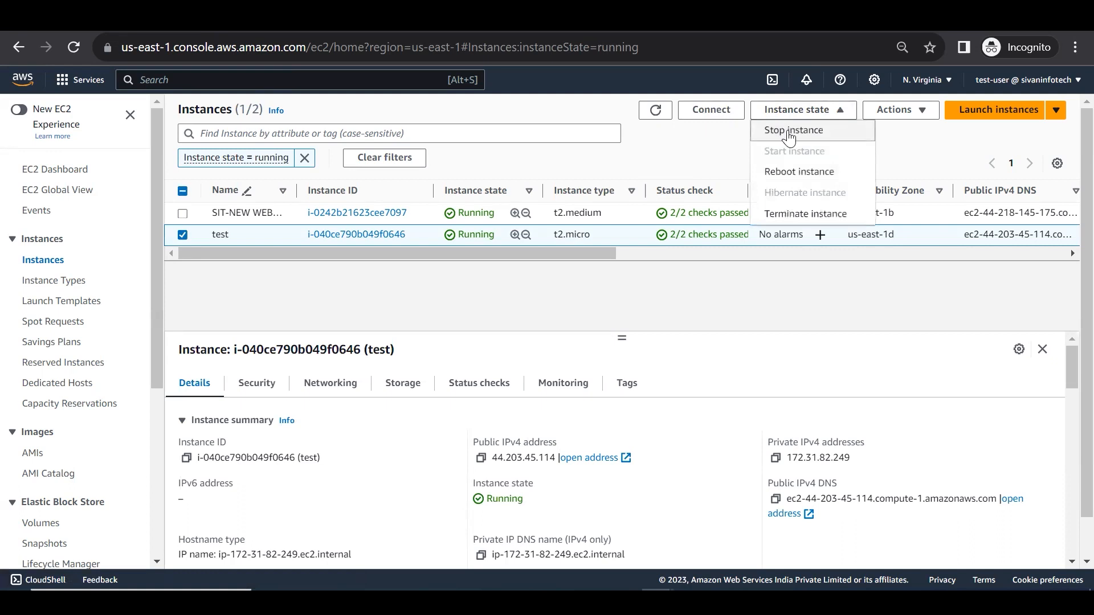
click(792, 131)
click(797, 392)
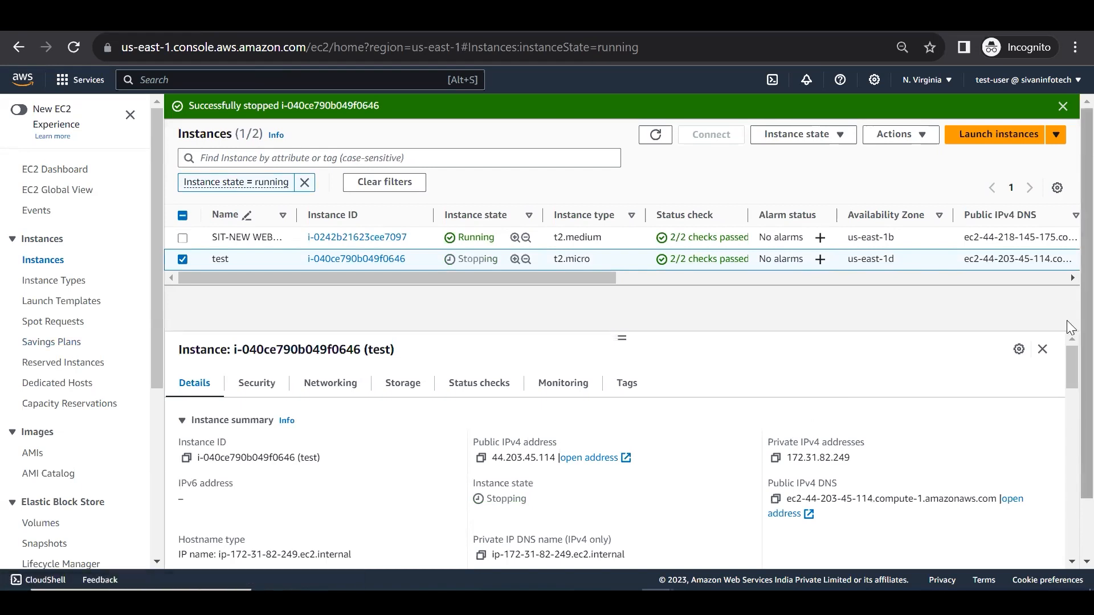
click(663, 141)
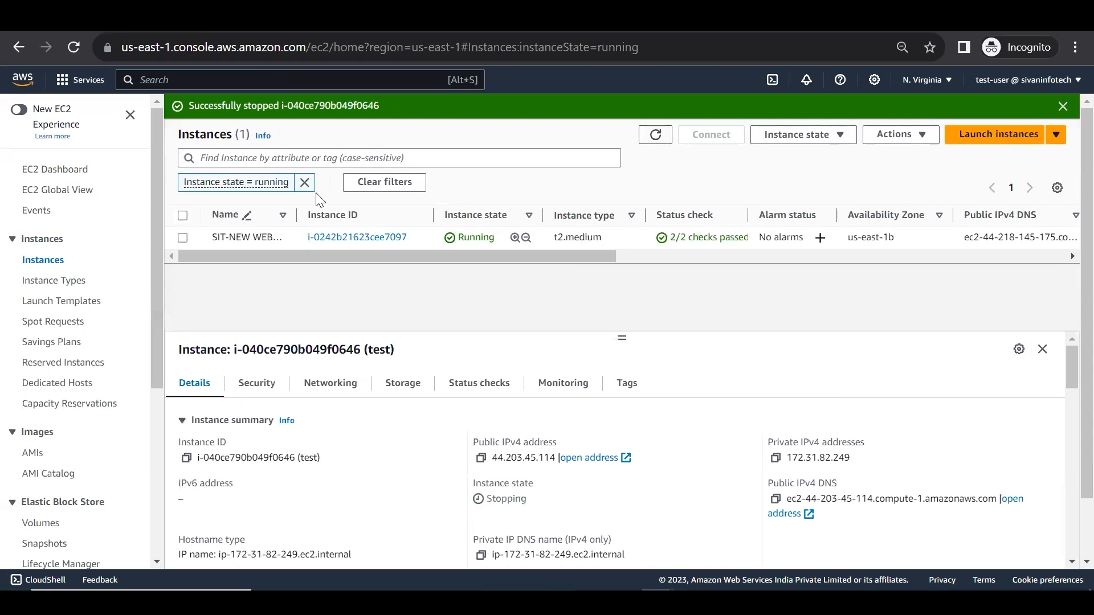
click(305, 181)
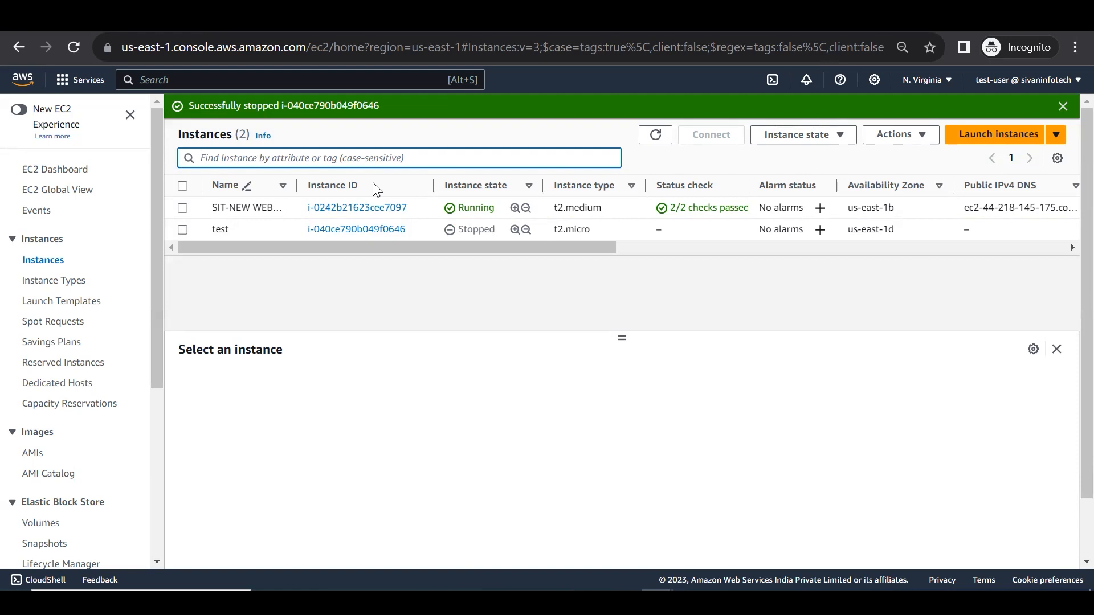
- Attempt to start the test instance and read the not-authorized failure message
click(652, 132)
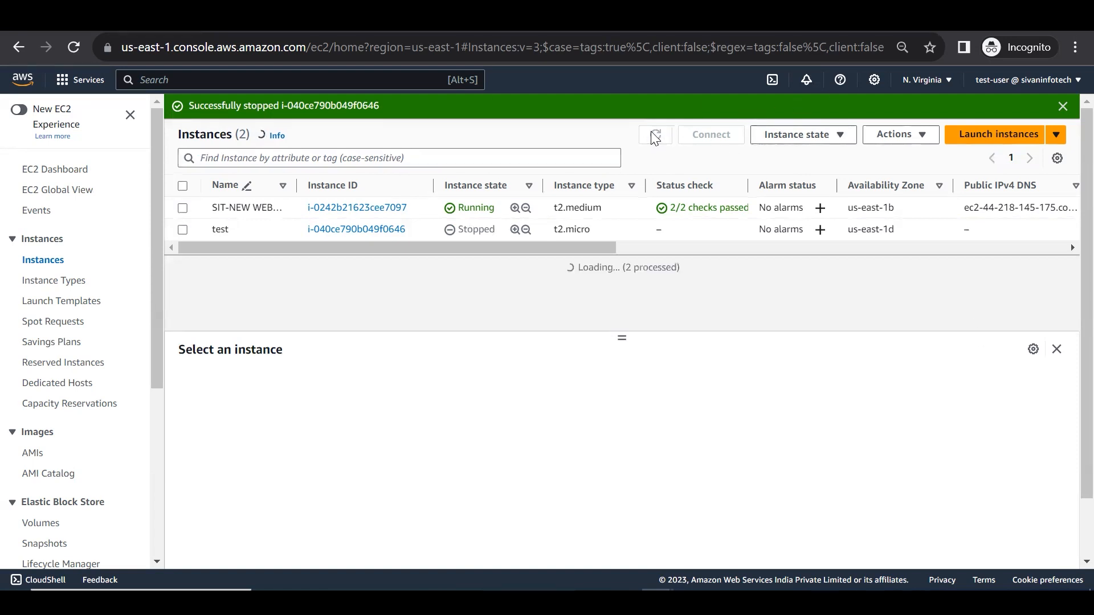
click(182, 230)
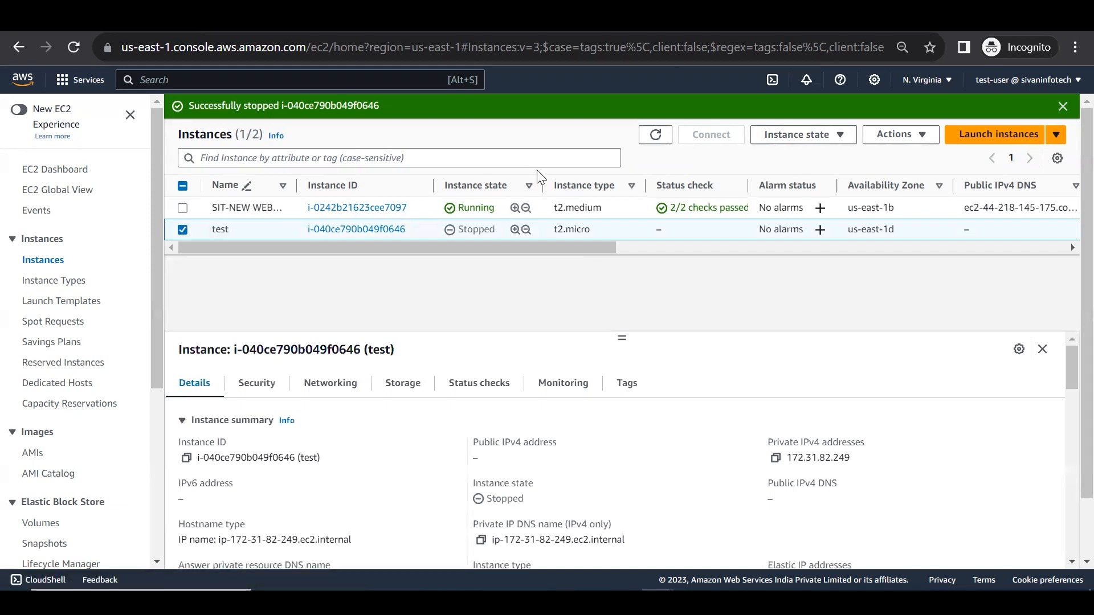
click(801, 135)
click(791, 178)
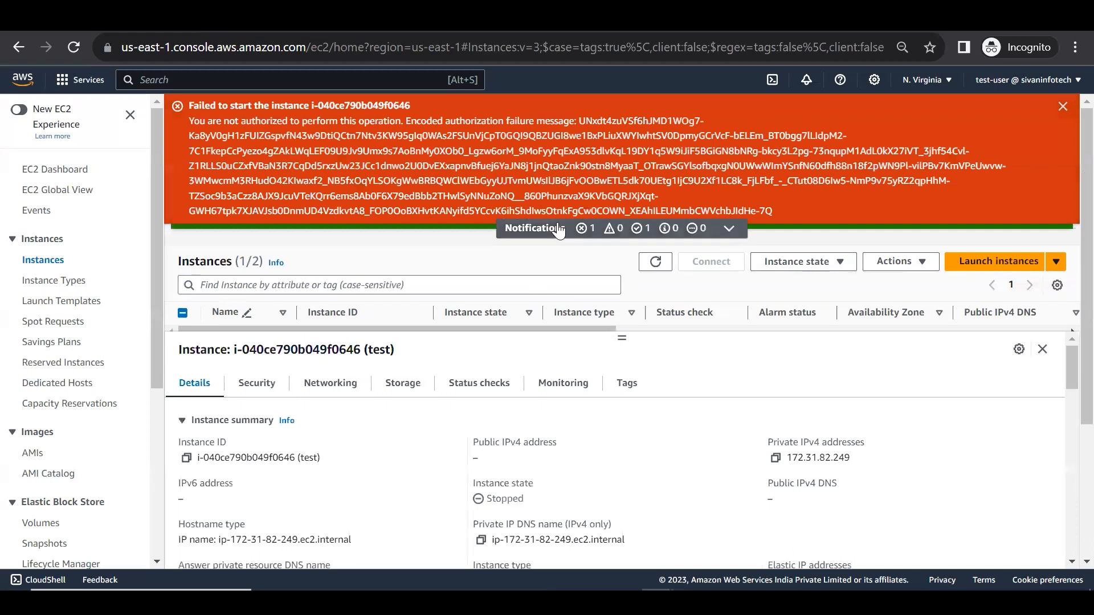
drag(190, 104, 399, 111)
click(490, 126)
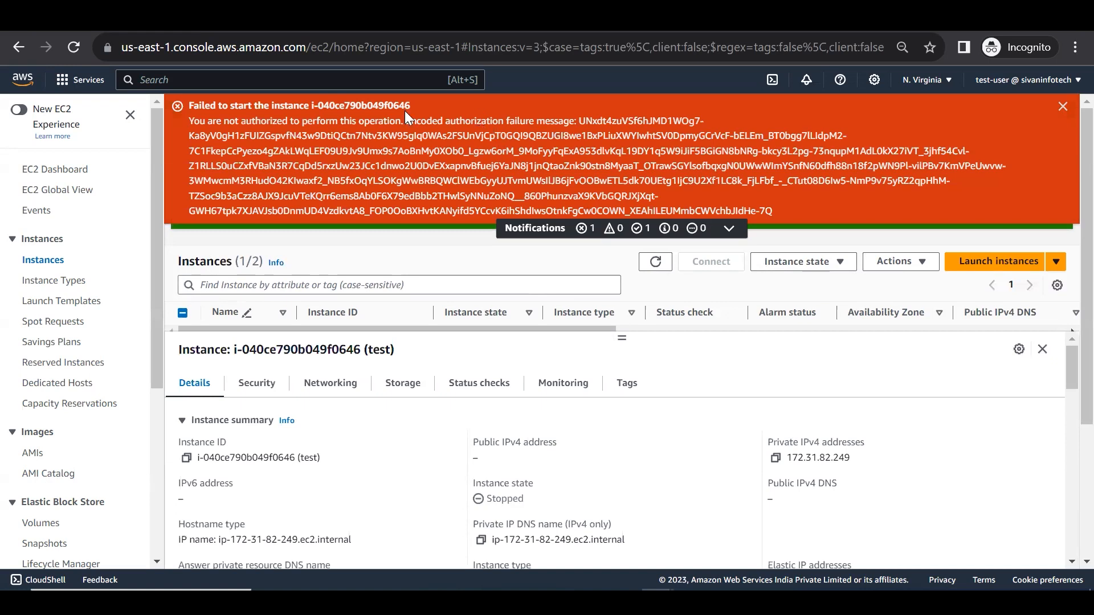
drag(190, 121, 563, 130)
click(616, 143)
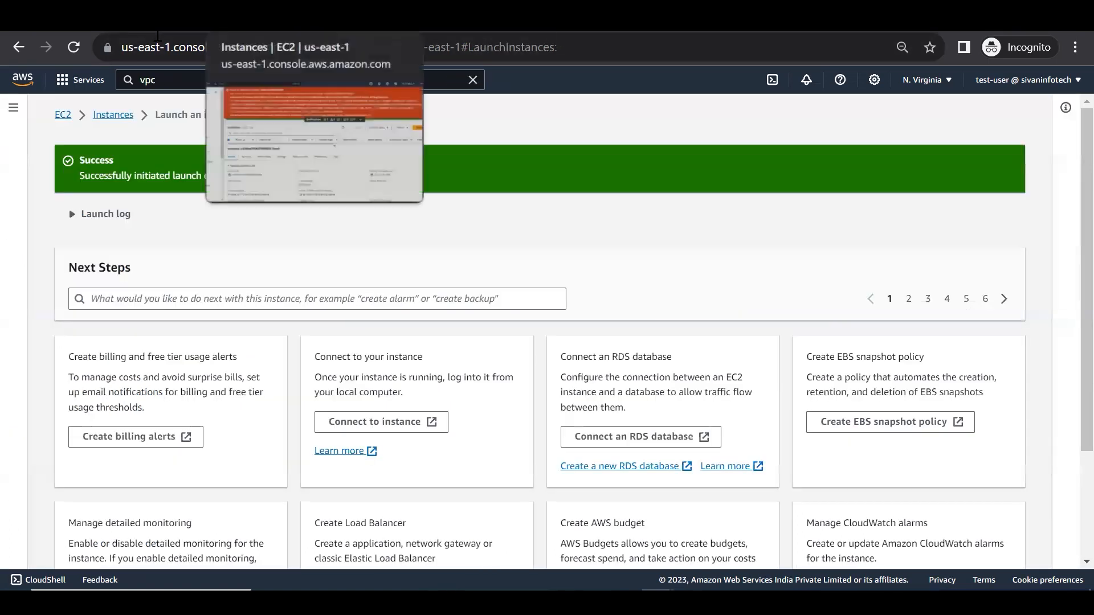
- Return to the administrator's IAM window
click(262, 21)
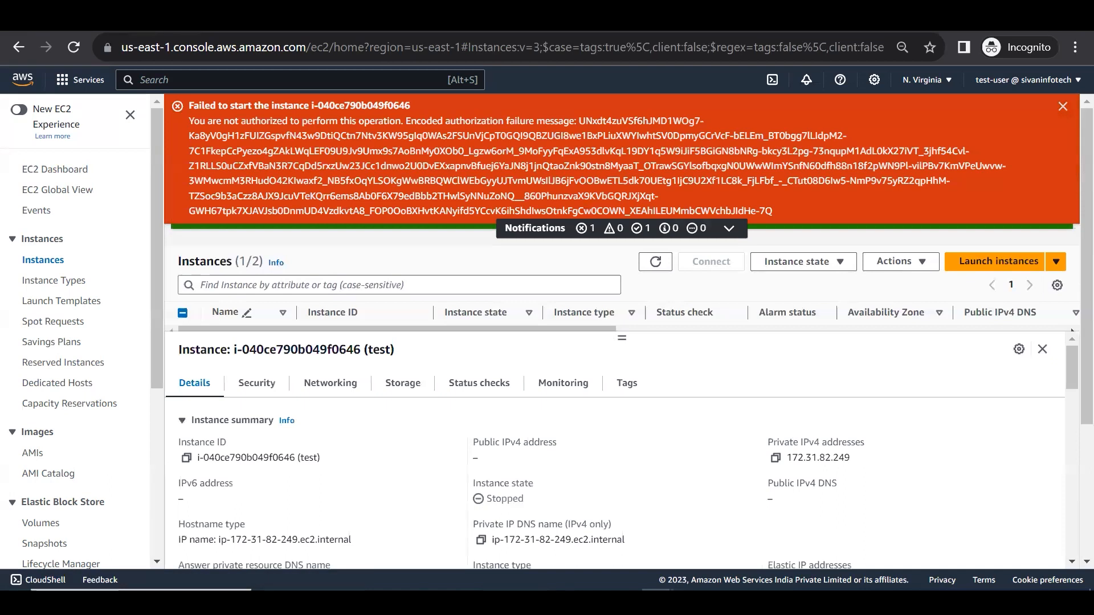
key(alt+Tab)
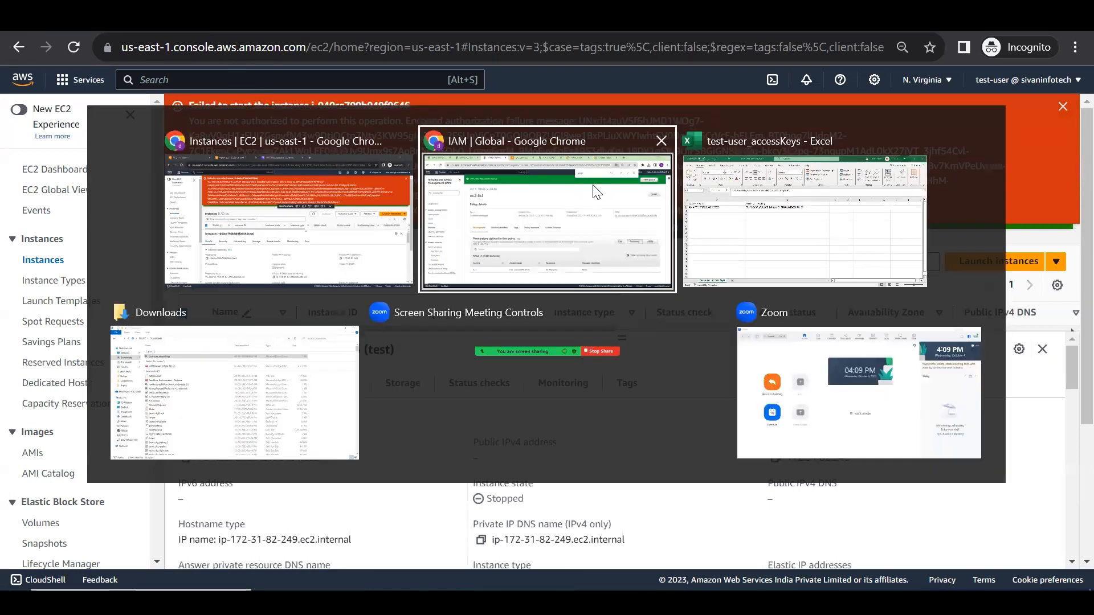
click(610, 235)
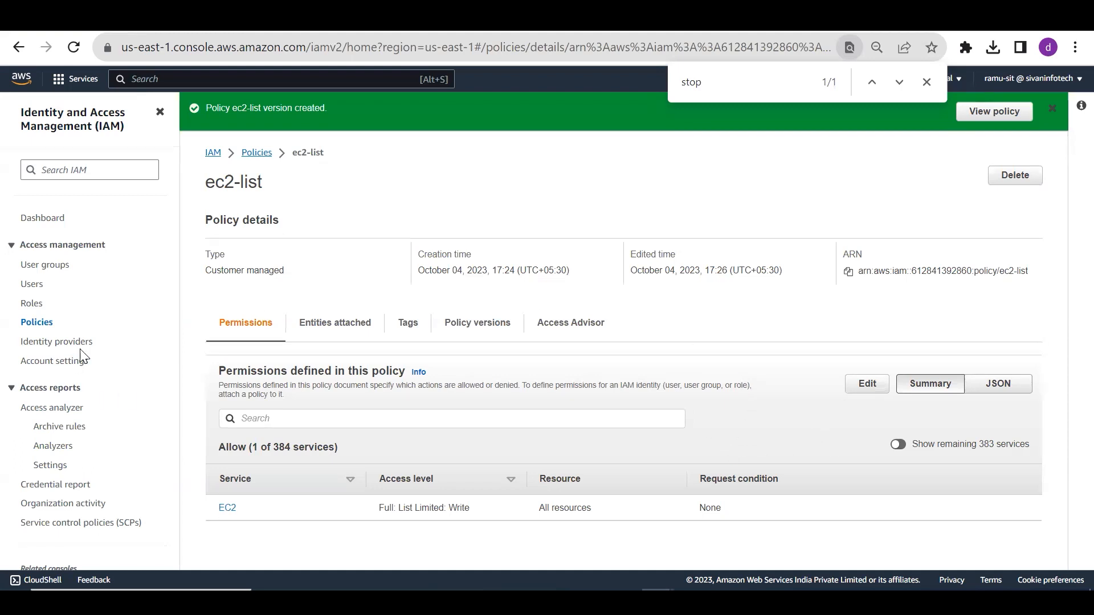
- Confirm the dev group holds ec2-list and ReadOnlyAccess, then go to the IAM Users list
click(46, 269)
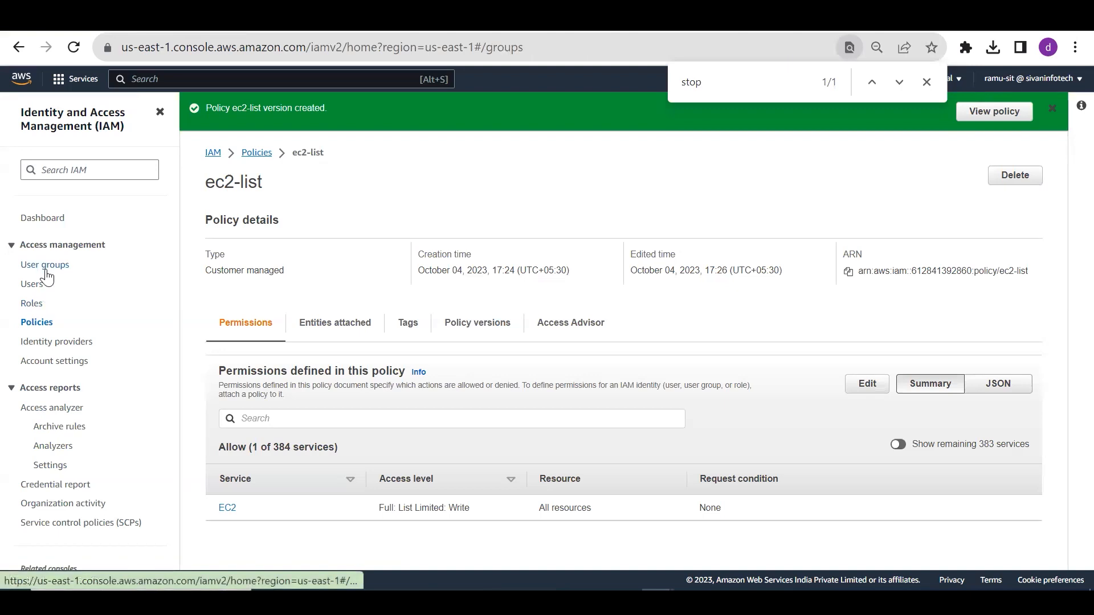
click(256, 249)
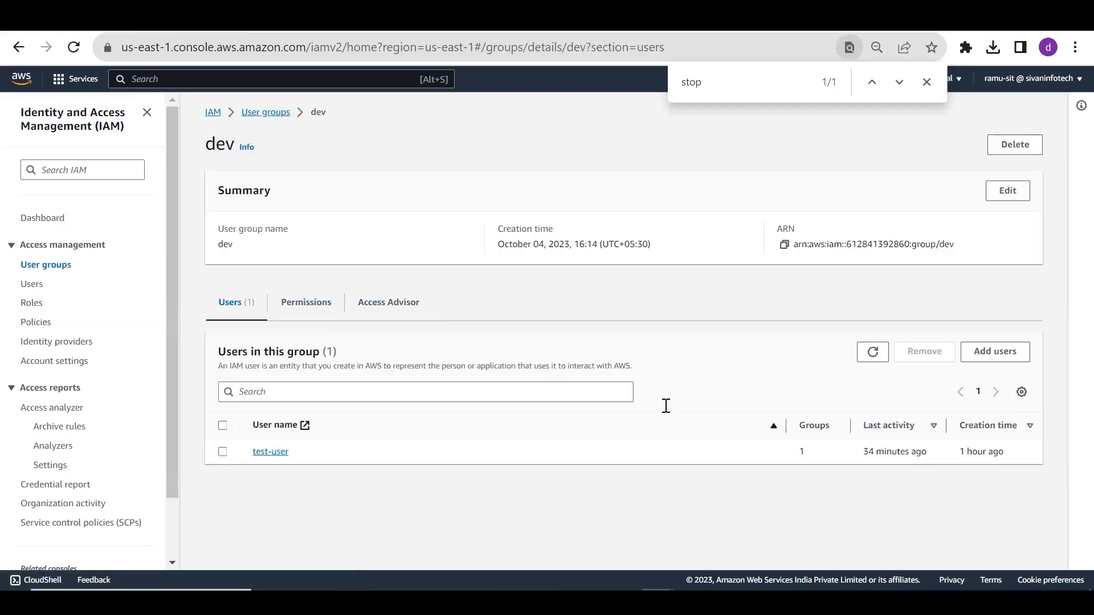
click(318, 310)
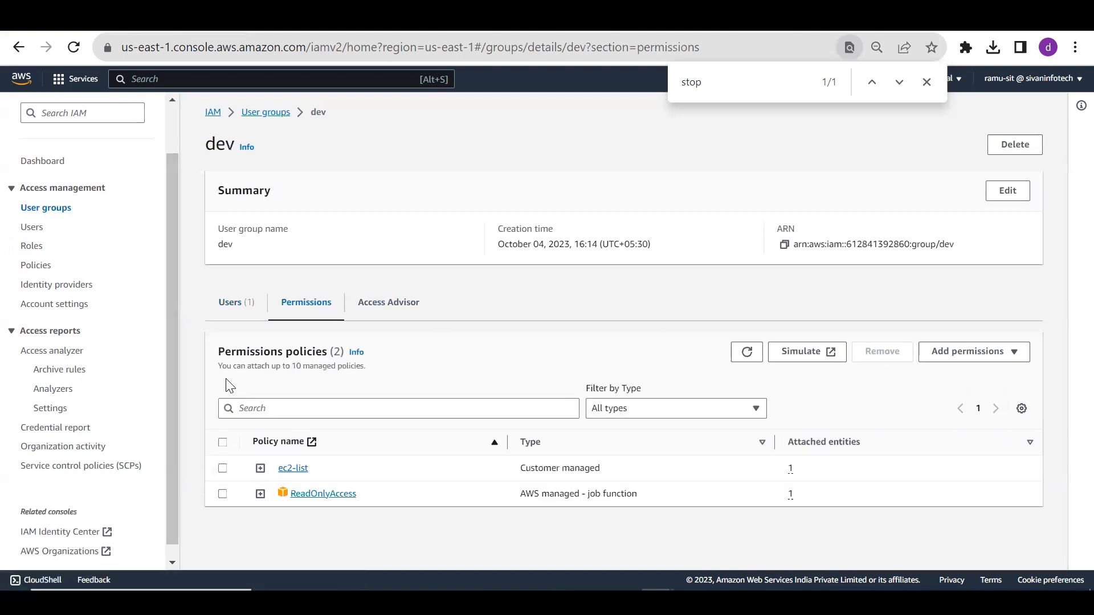
drag(350, 385, 383, 380)
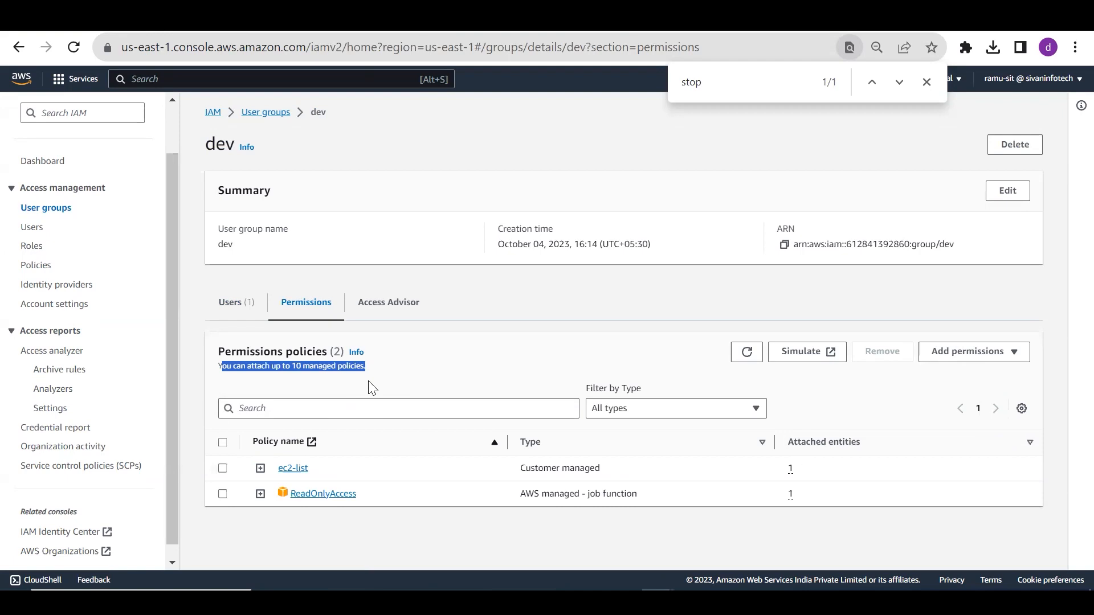
click(33, 229)
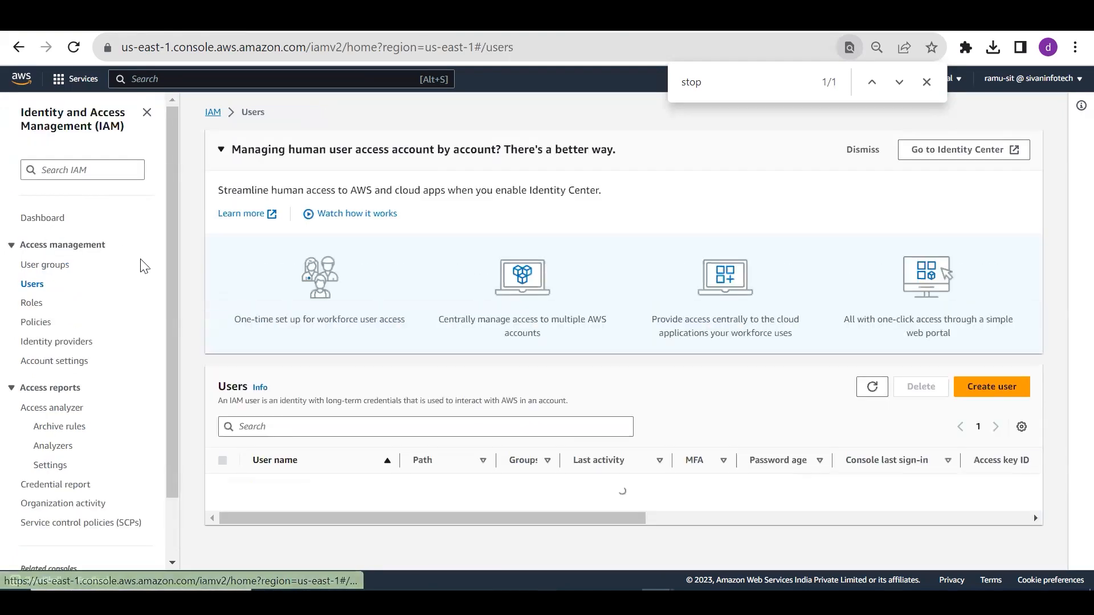
- Inspect test-user's three permission policies, then open the IAM Policies list
scroll(342, 428, down, 2)
click(278, 509)
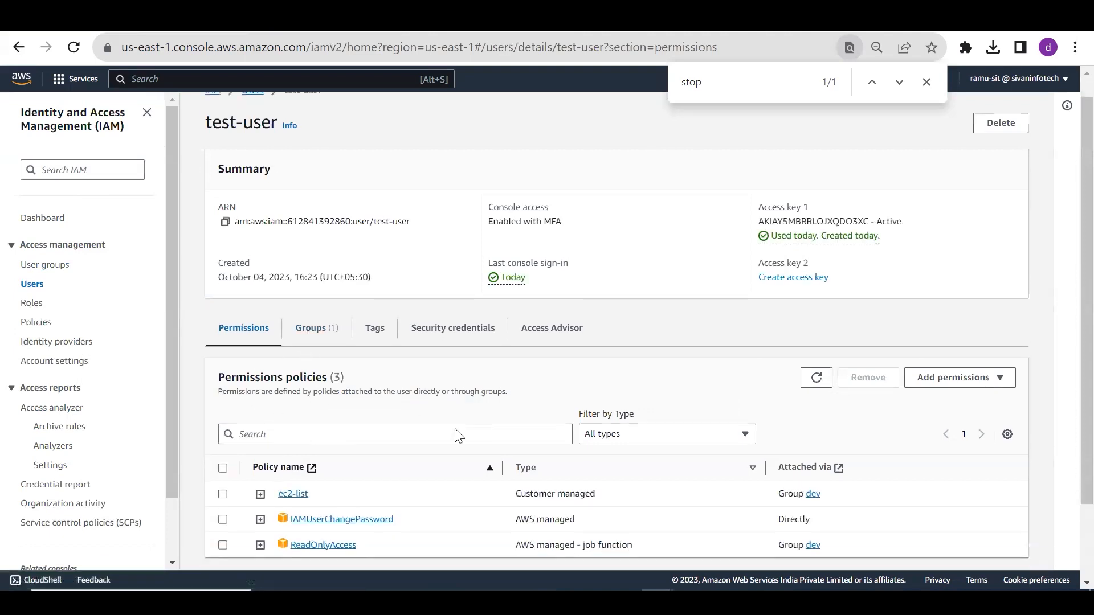
scroll(459, 436, down, 3)
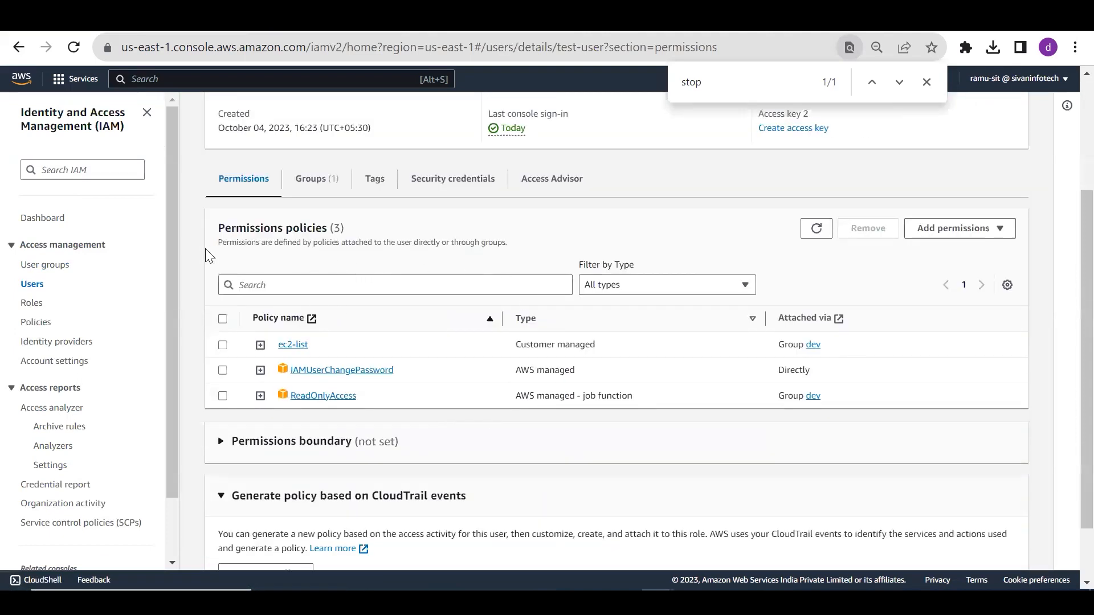
drag(218, 247, 519, 258)
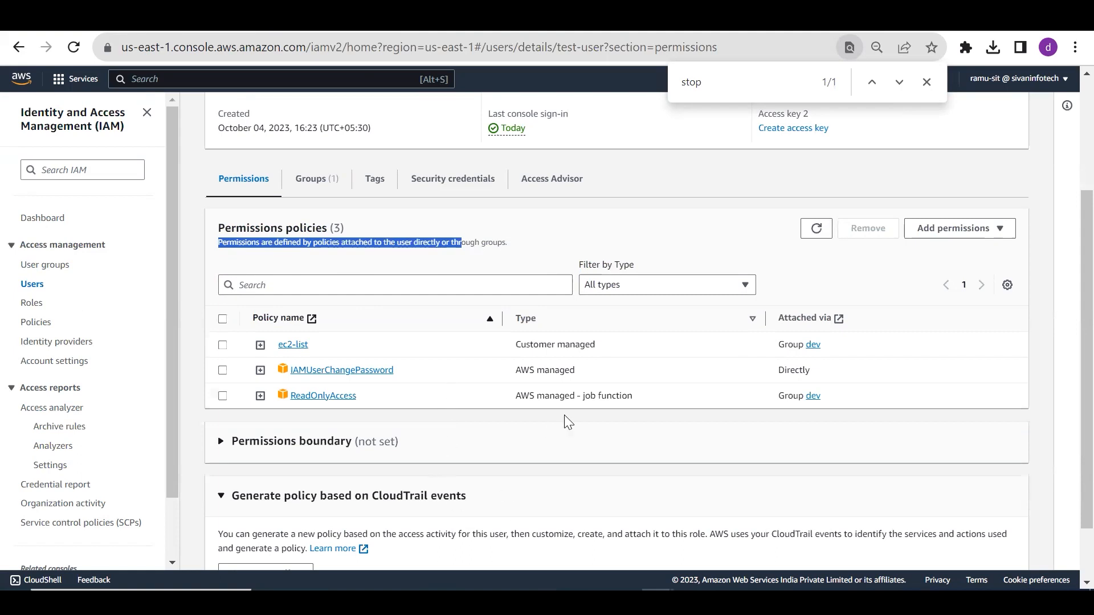
scroll(564, 420, down, 1)
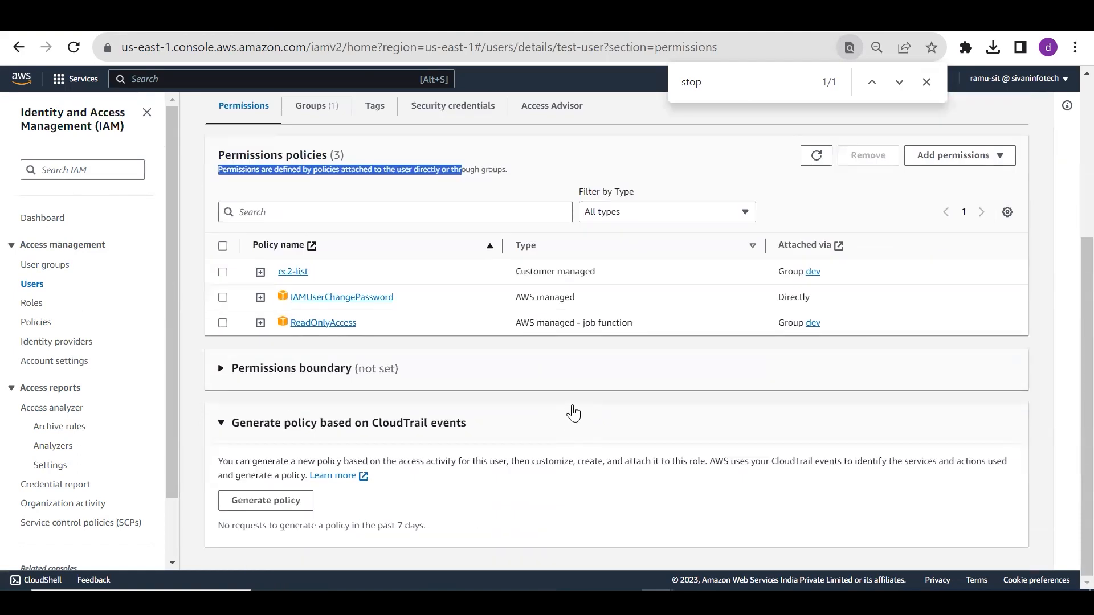
scroll(573, 414, up, 3)
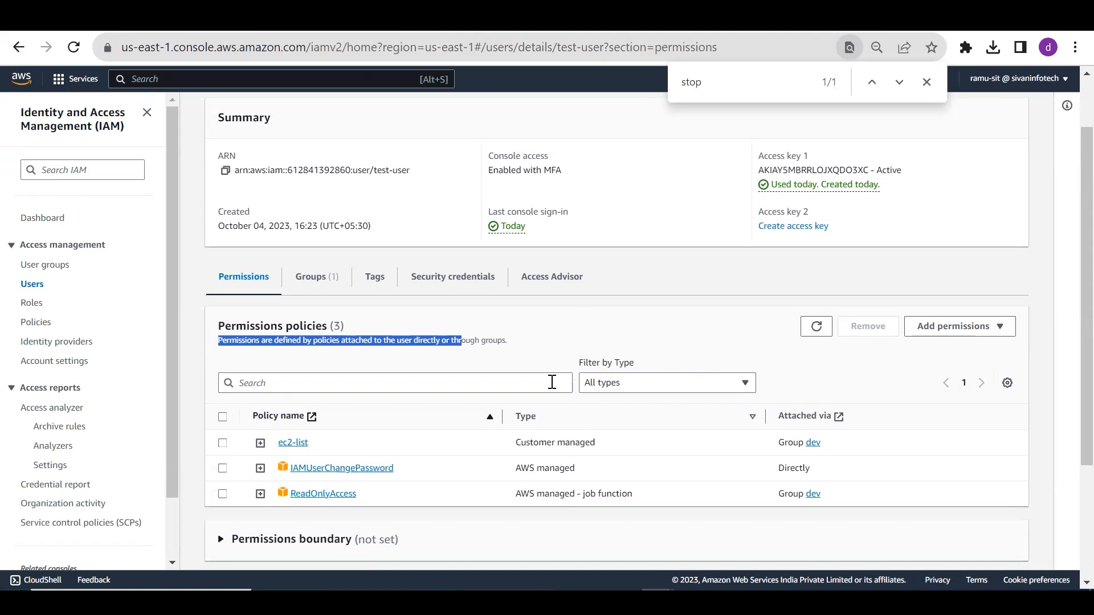
scroll(576, 447, up, 1)
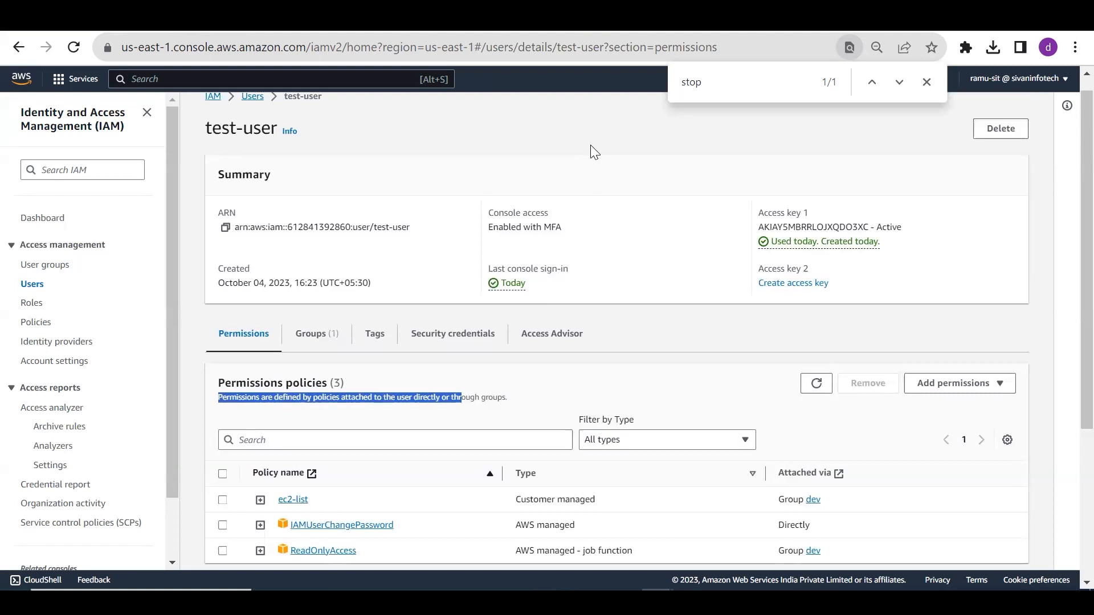
click(38, 323)
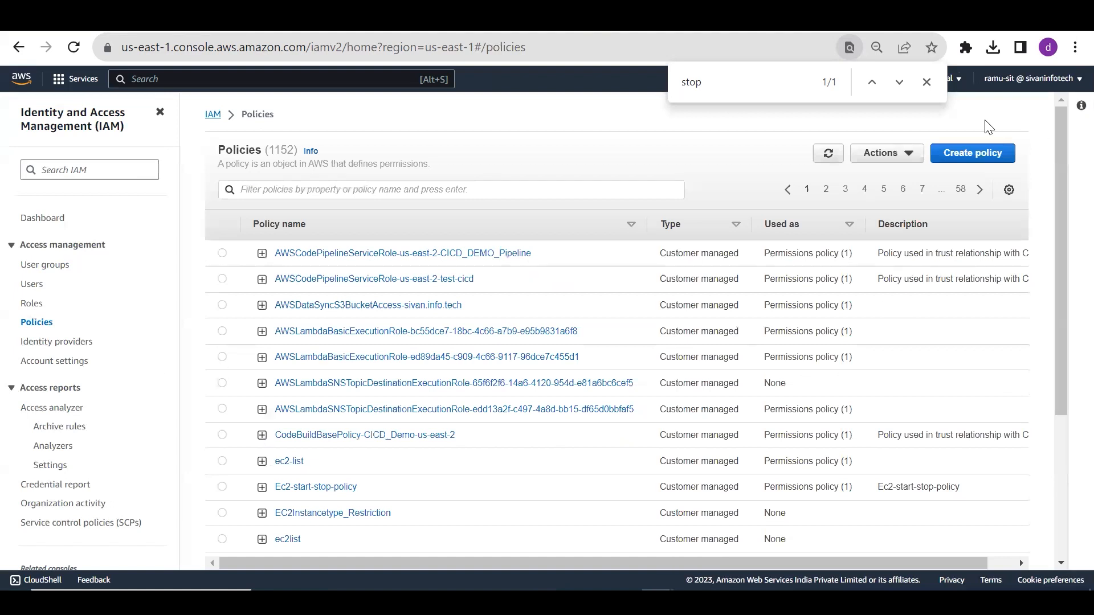
- Start a new policy allowing all EC2 actions on all resources
click(964, 149)
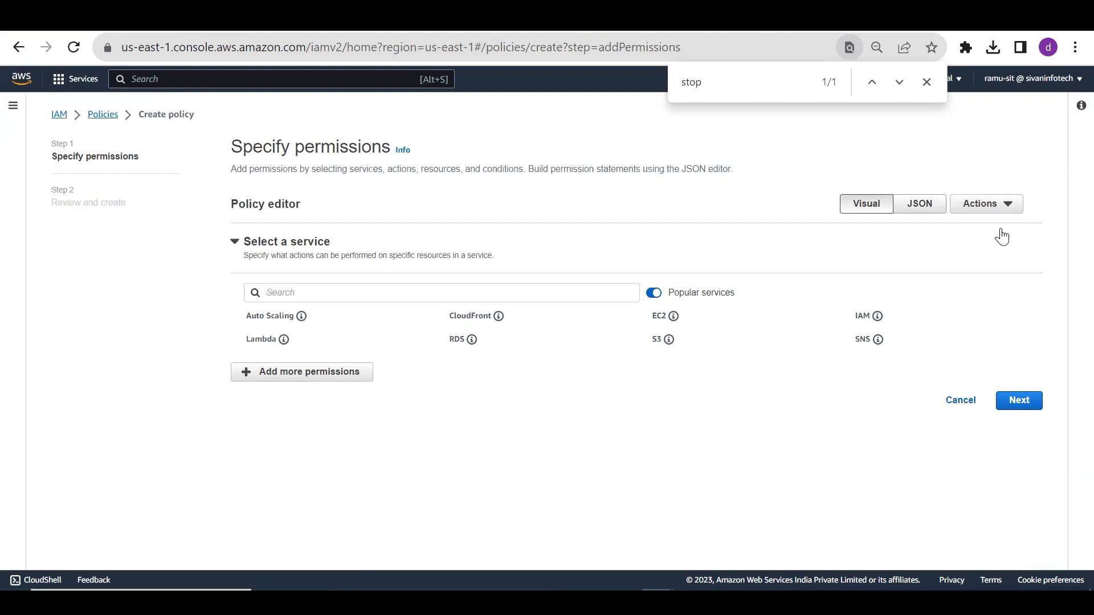
click(660, 319)
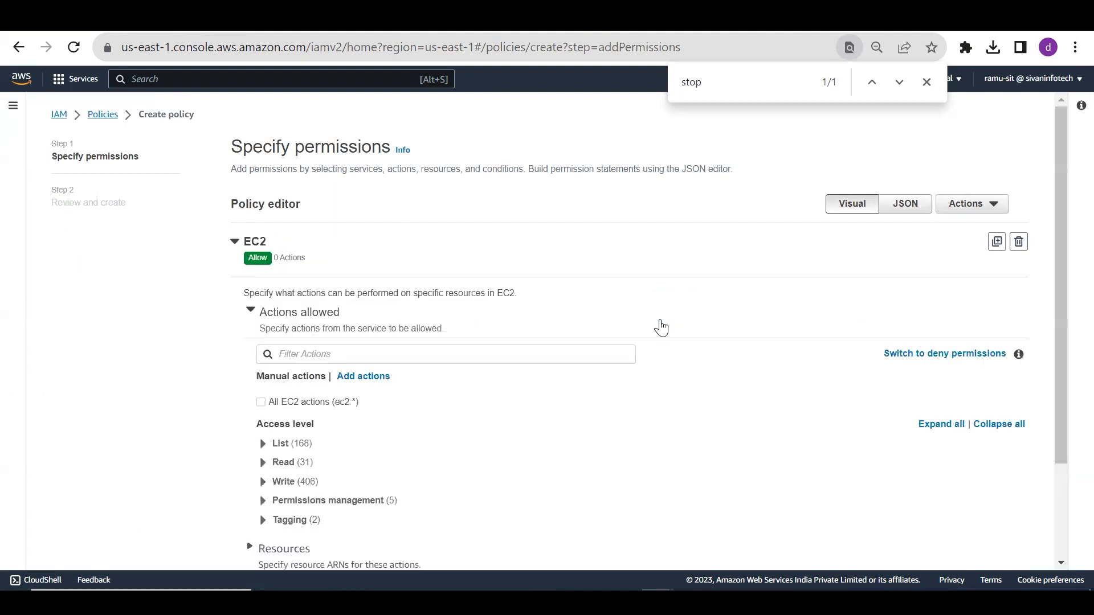
click(262, 403)
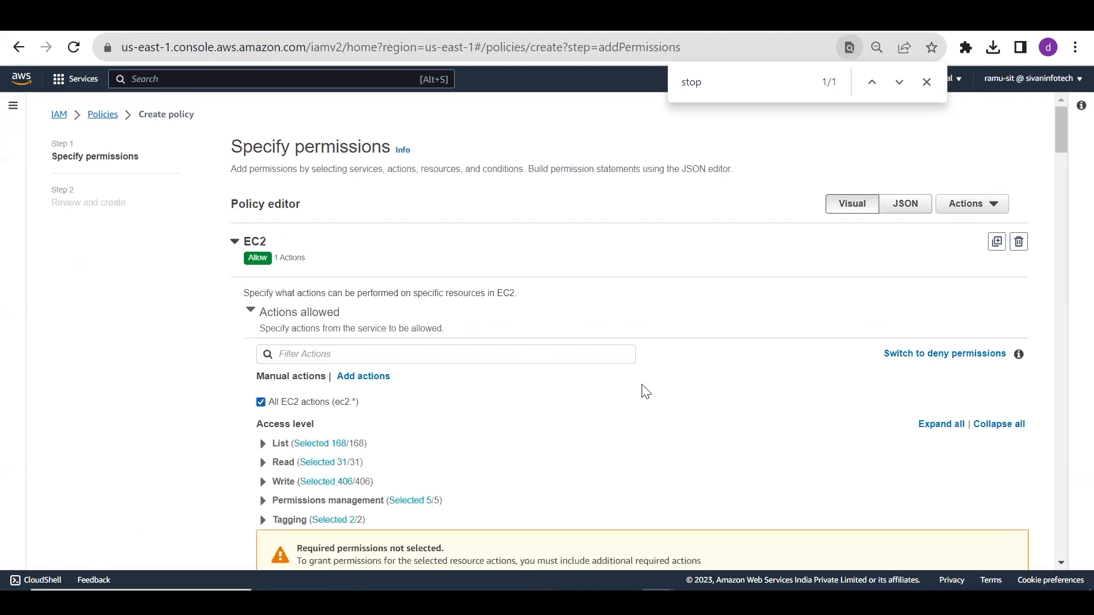
scroll(684, 382, down, 10)
scroll(686, 379, down, 2)
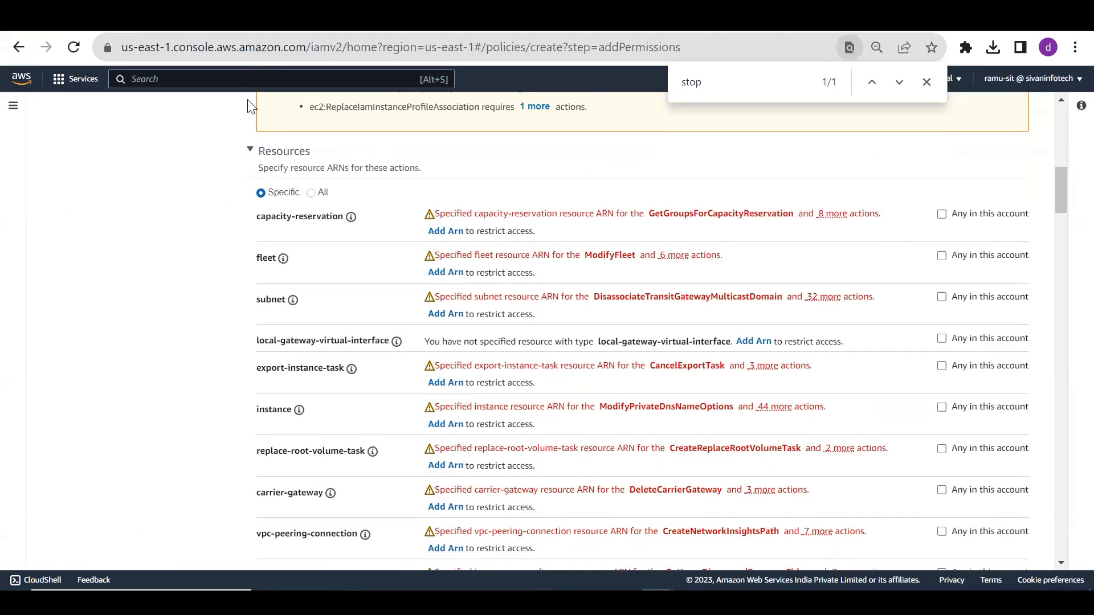
click(315, 194)
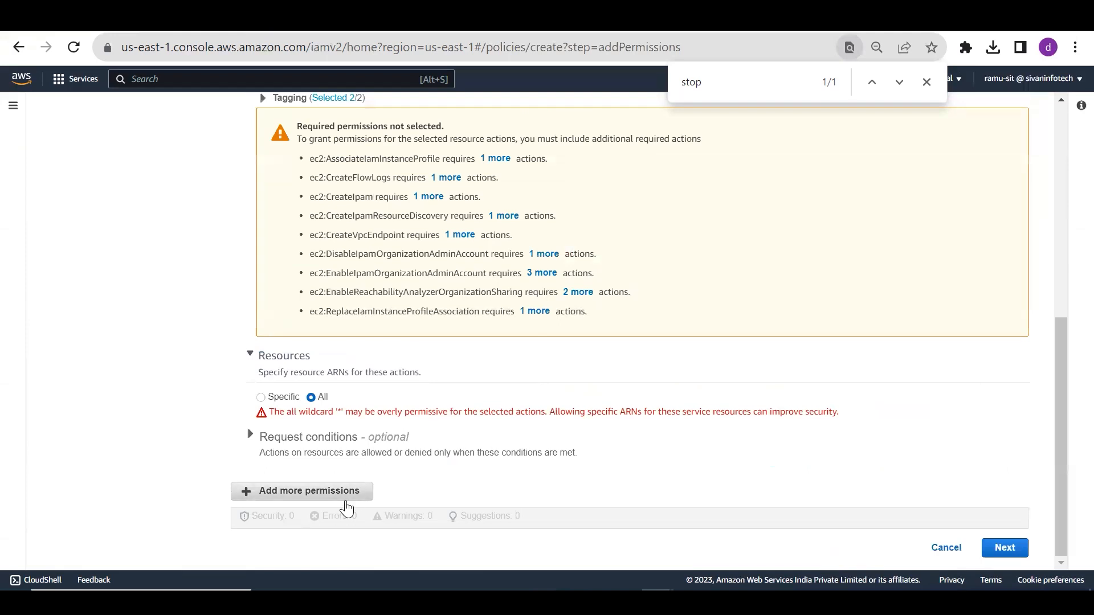
- Add a second permission block allowing all S3 actions on all resources
click(346, 507)
scroll(455, 445, down, 1)
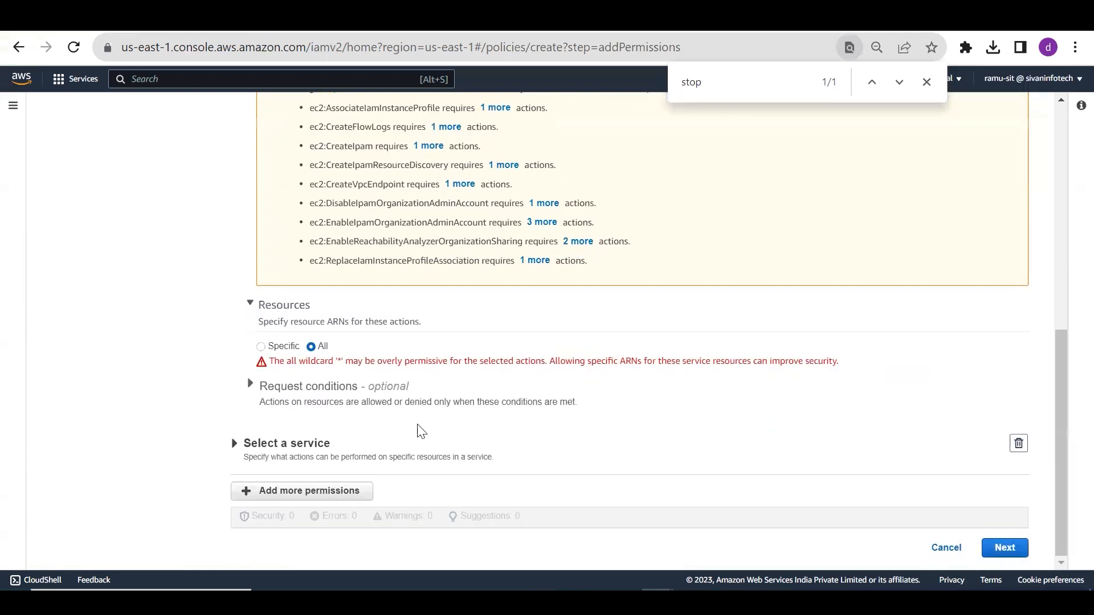
click(240, 454)
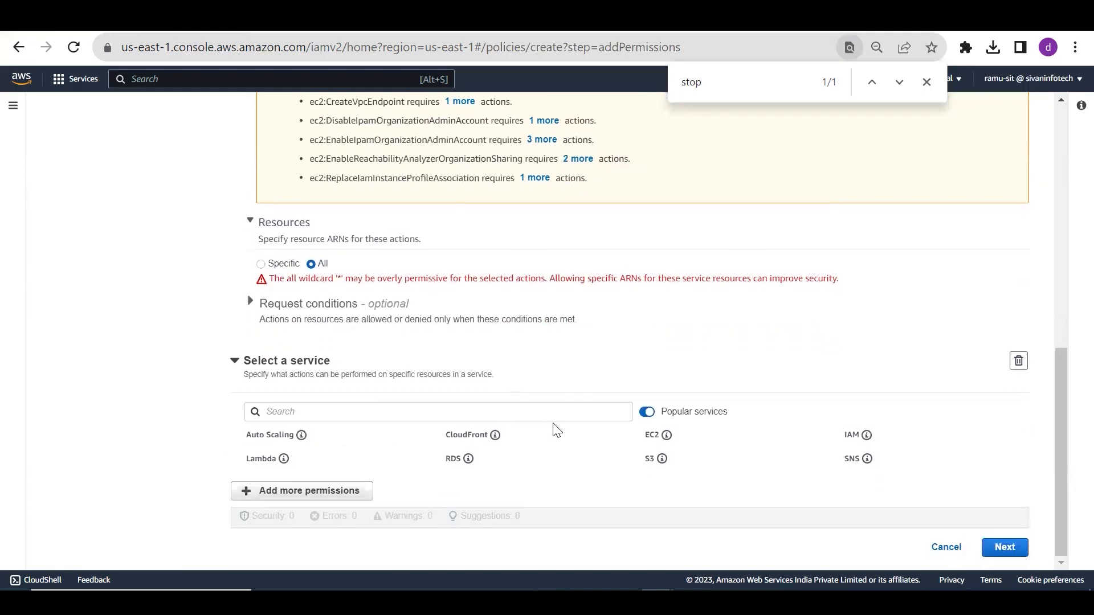
click(650, 460)
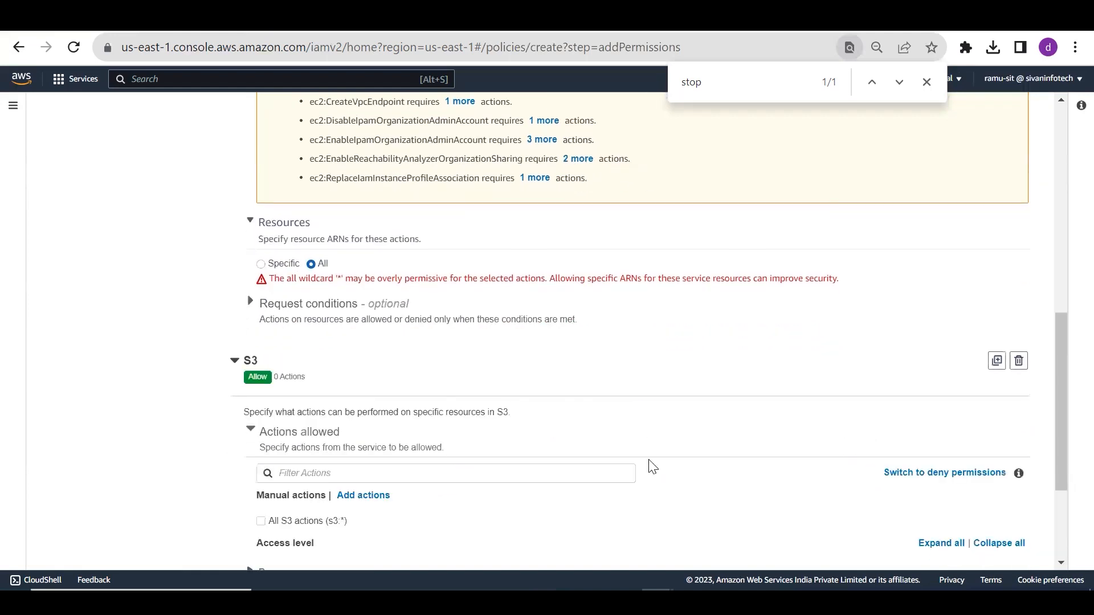
scroll(661, 433, down, 3)
click(261, 294)
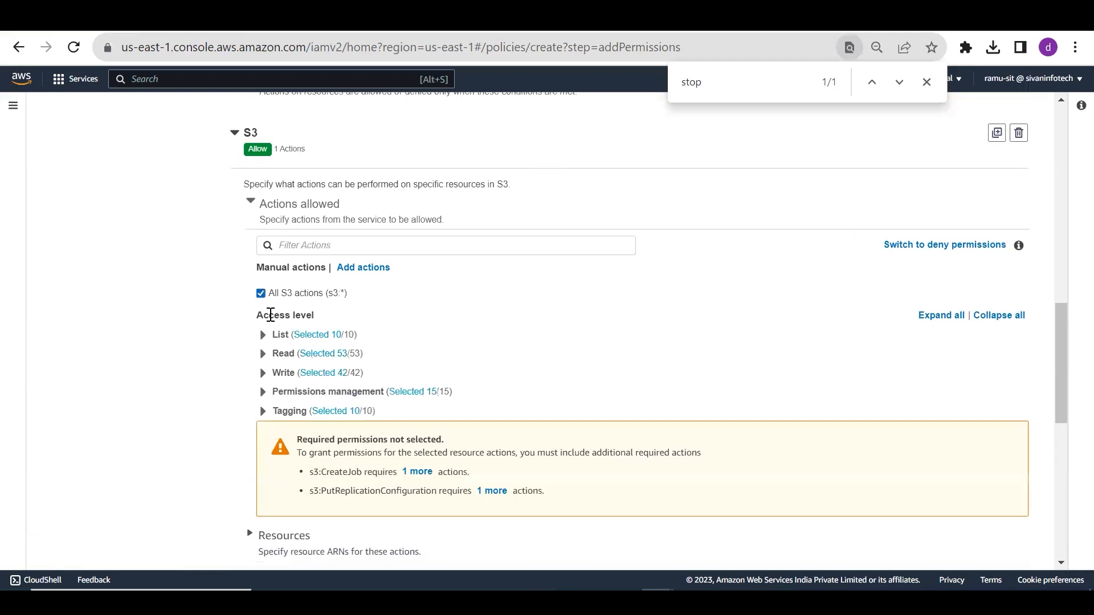
scroll(285, 319, down, 4)
scroll(322, 314, down, 2)
click(312, 235)
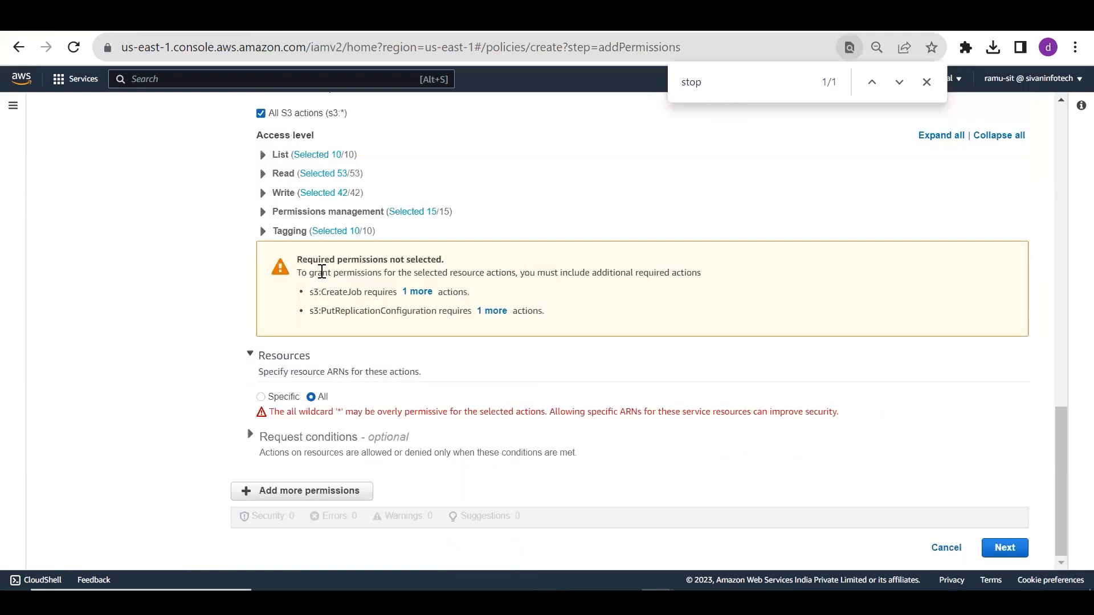
- Add a third block allowing all IAM actions on all resources, then continue to review
click(281, 492)
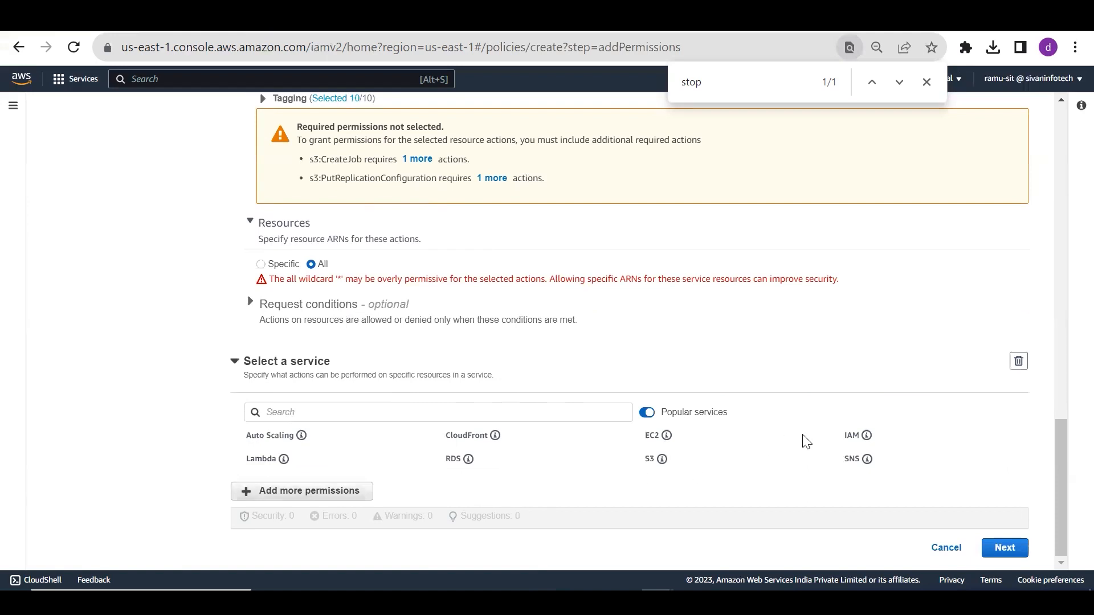
click(845, 436)
scroll(747, 429, down, 5)
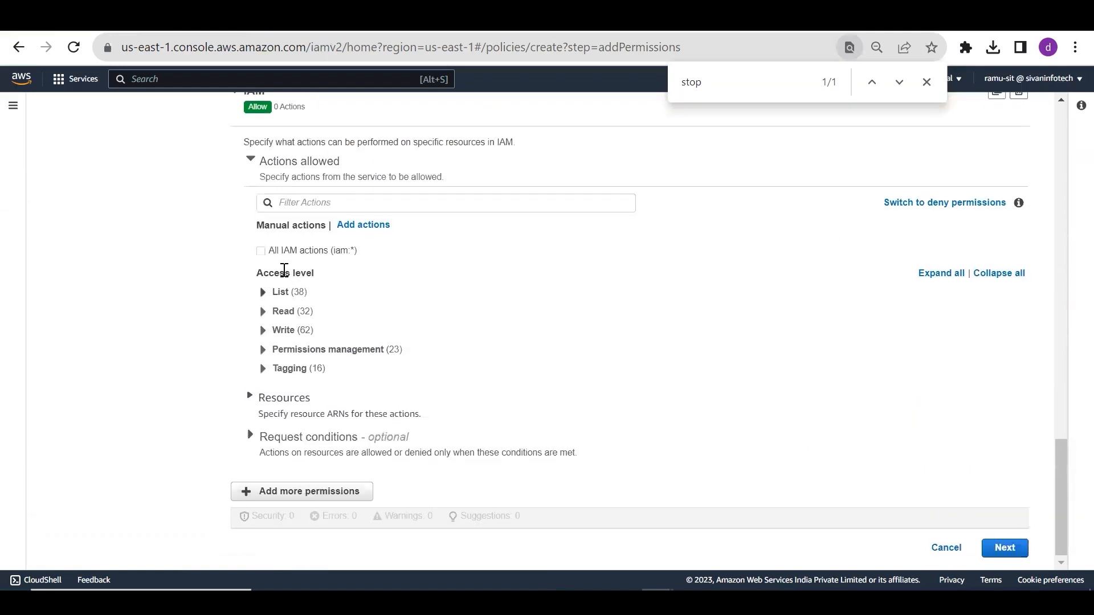
click(260, 252)
scroll(364, 342, down, 5)
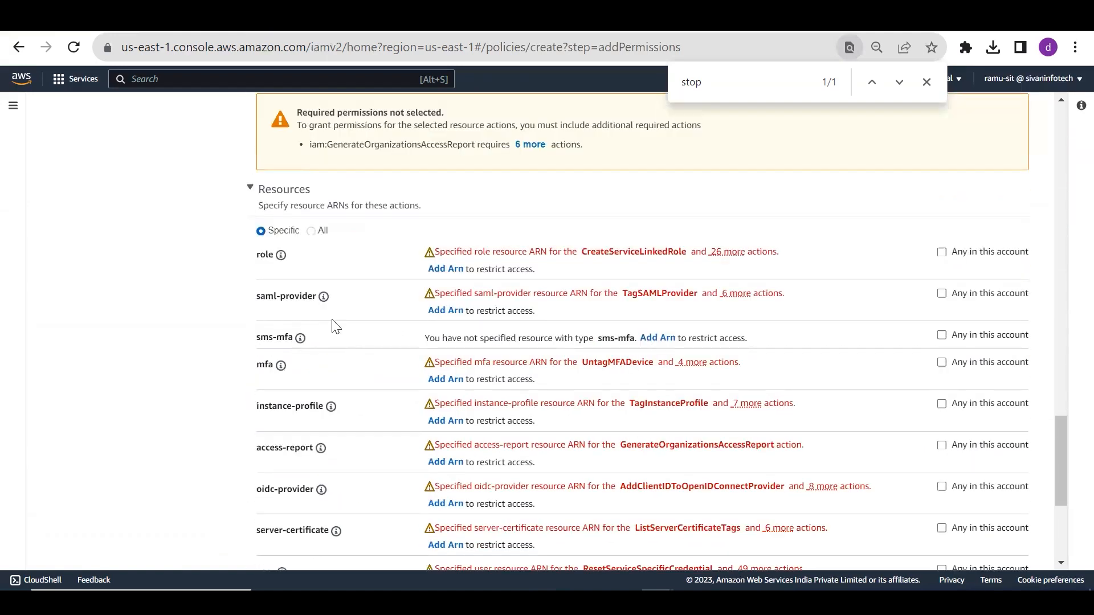
click(311, 230)
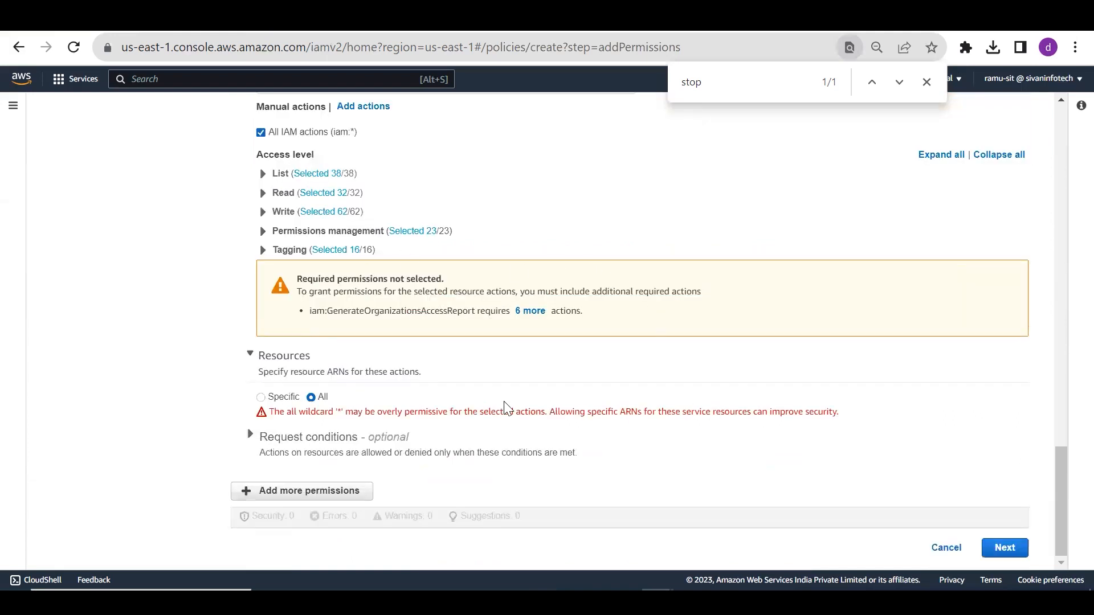
click(1005, 548)
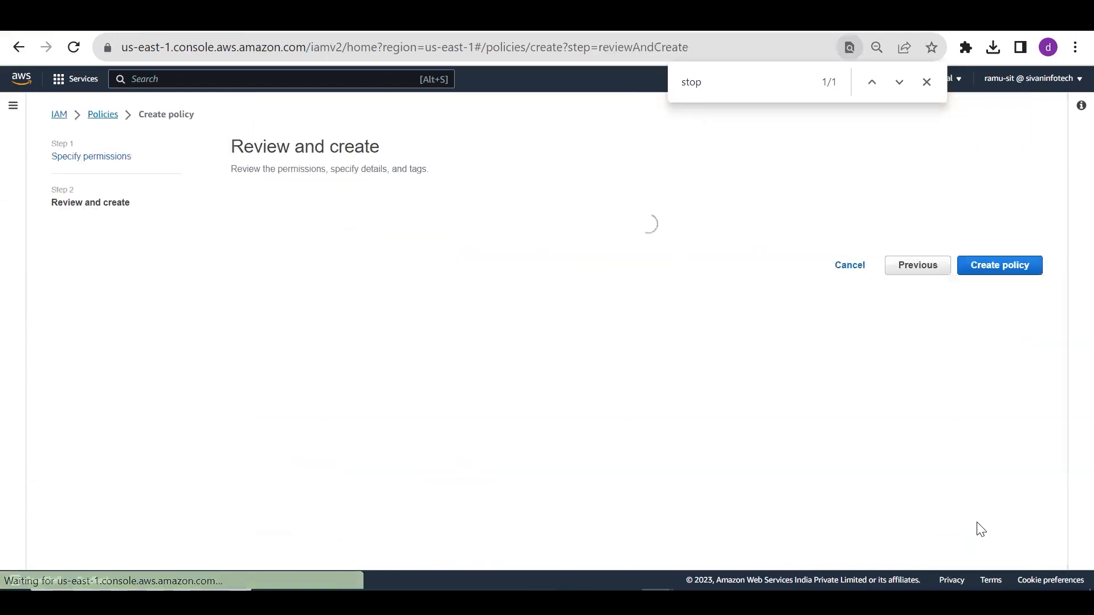
- Check the count of allowed services and begin naming the policy s3ec2iam-policy
scroll(564, 335, down, 5)
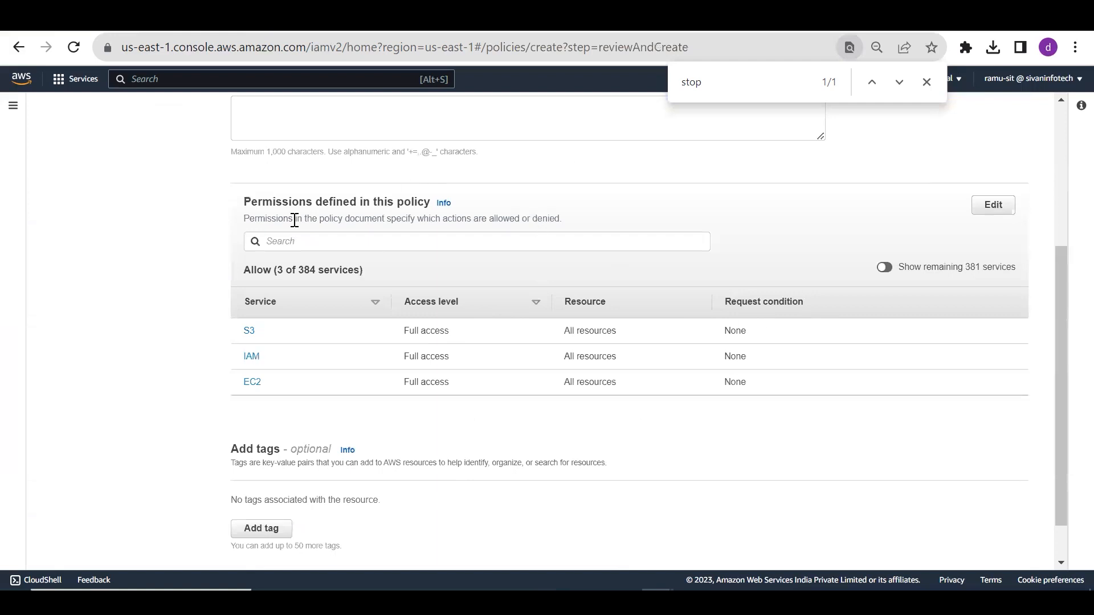
drag(240, 269, 337, 283)
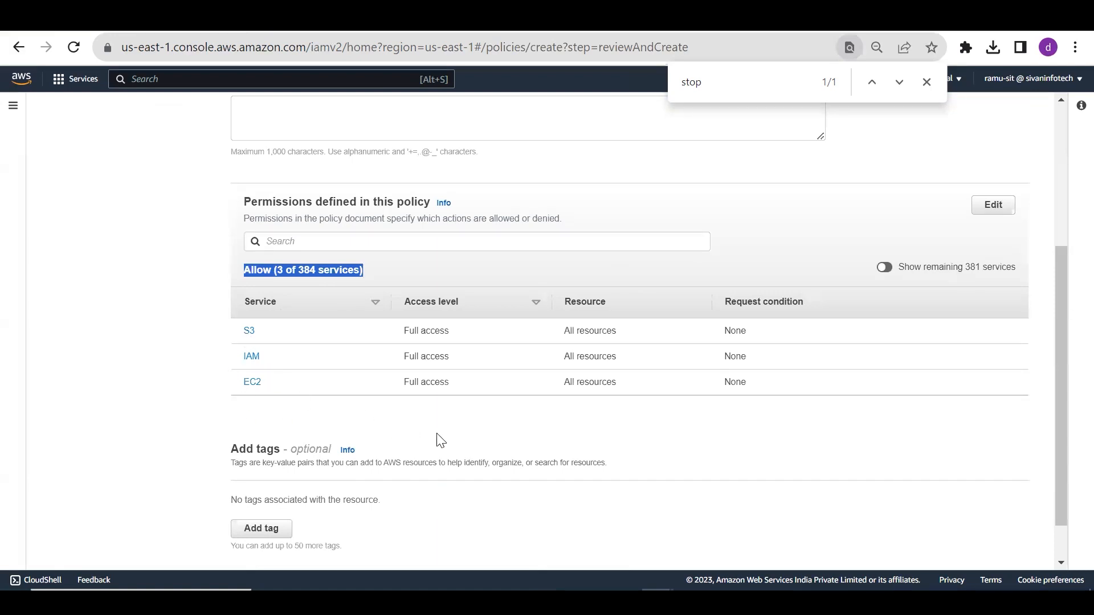
scroll(440, 435, up, 1)
scroll(434, 435, up, 3)
click(287, 277)
text(s3ec2iam-policy)
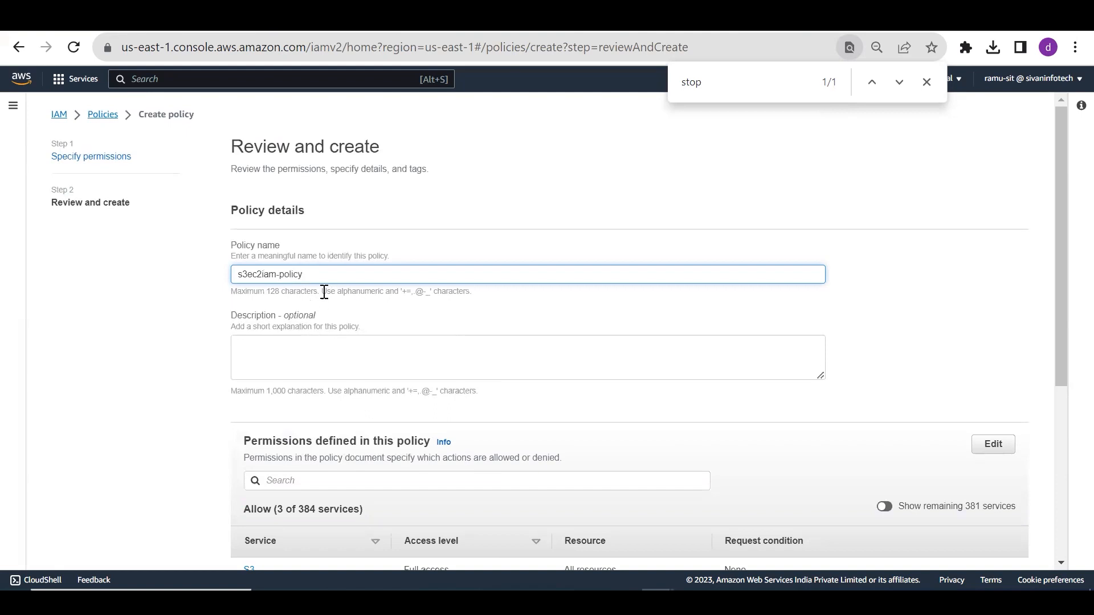
- Describe the policy as 'S3,Ec2 IAM' and create the s3ec2iam-policy
click(309, 356)
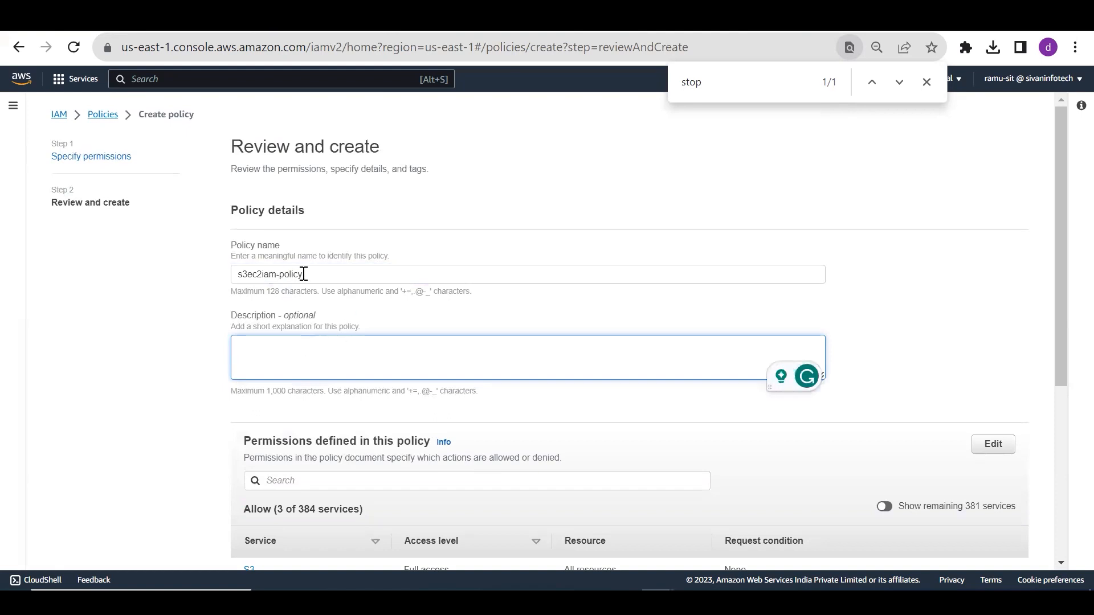
click(277, 274)
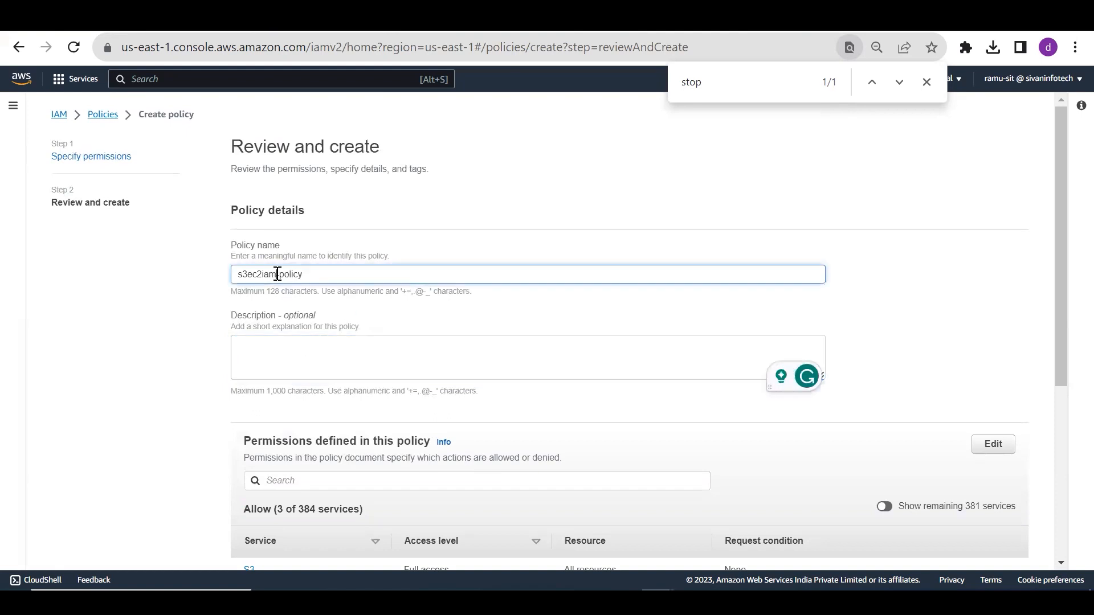
click(292, 351)
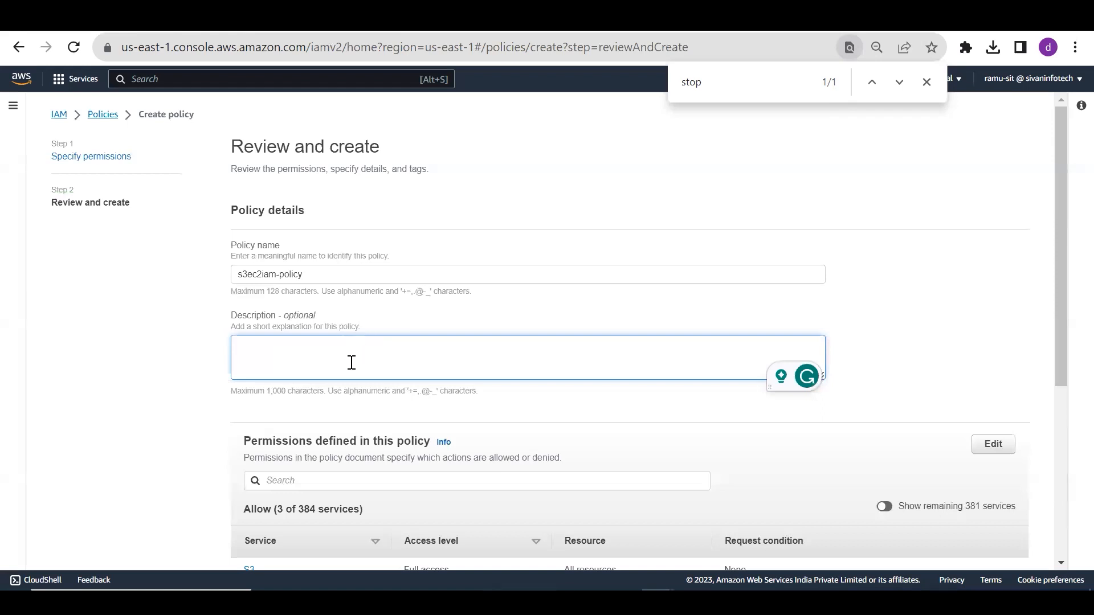
text(3)
scroll(231, 220, down, 2)
text(,Ec)
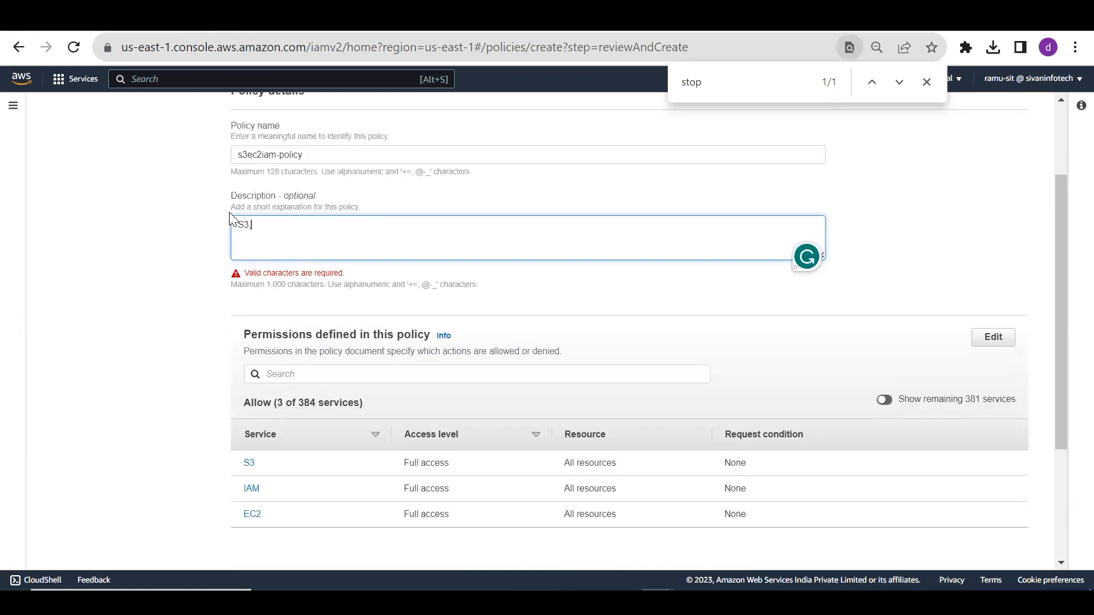
text(2)
text( IAM)
scroll(914, 348, down, 3)
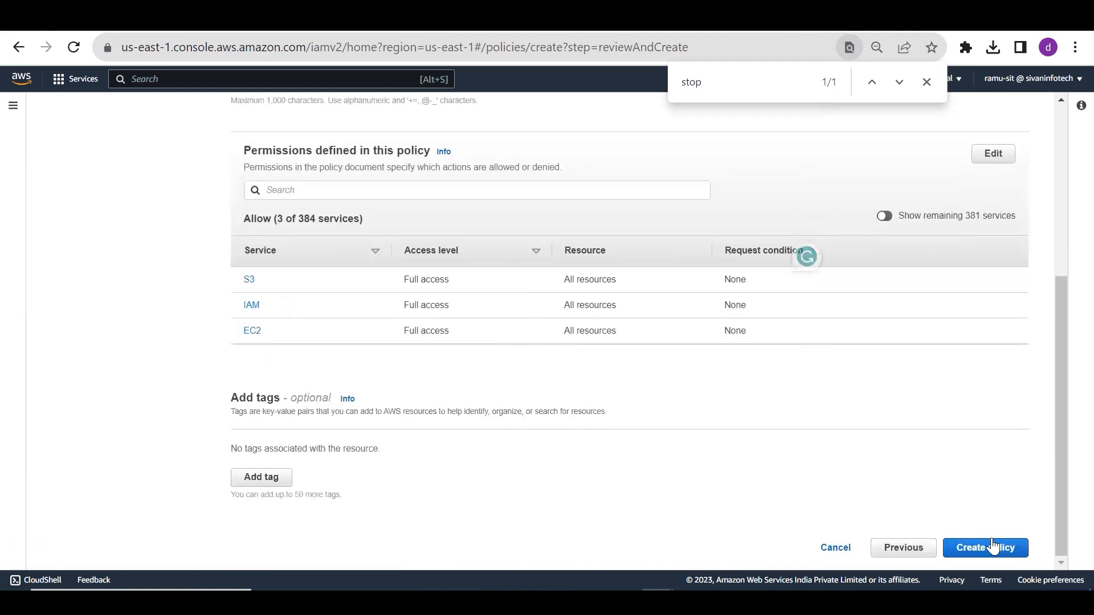
click(990, 545)
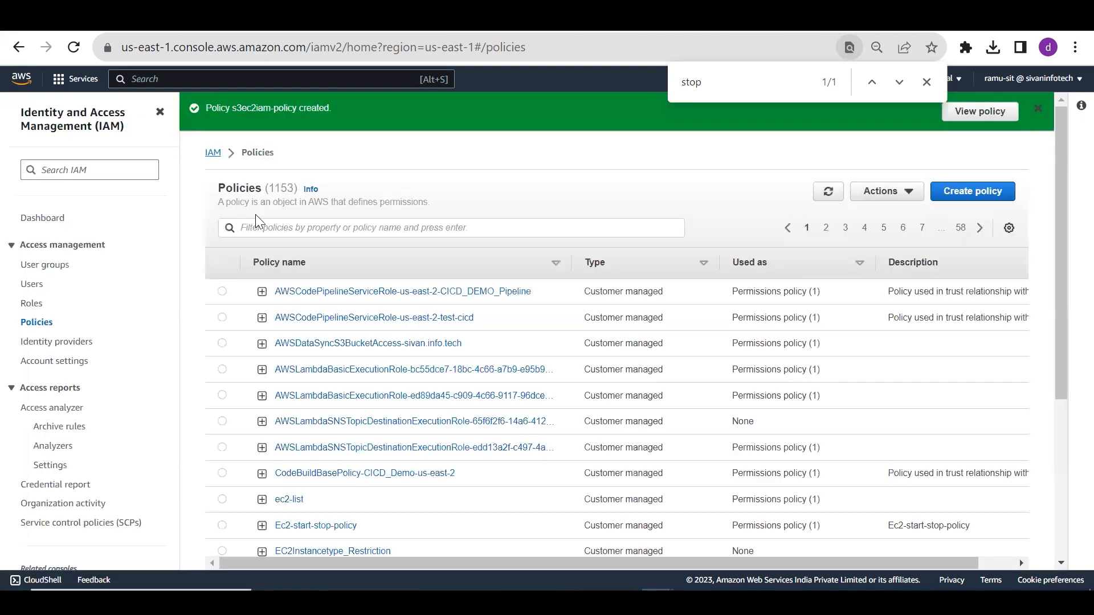
- Read the test user's authorization failure message, then return to the admin IAM Policies window
scroll(256, 217, down, 3)
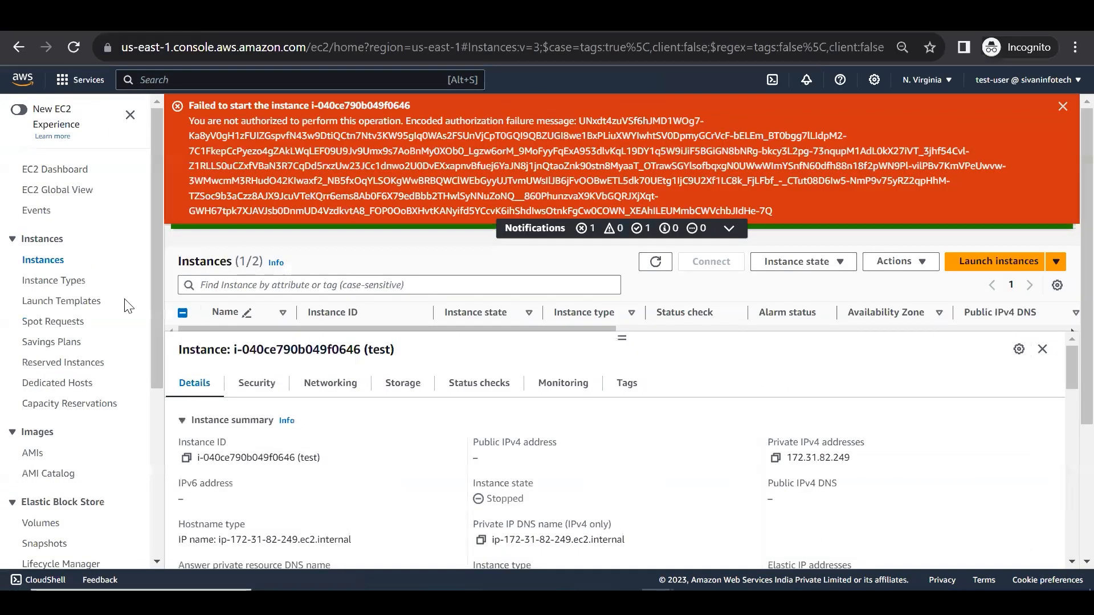
drag(187, 103, 816, 207)
click(818, 208)
key(alt+Tab)
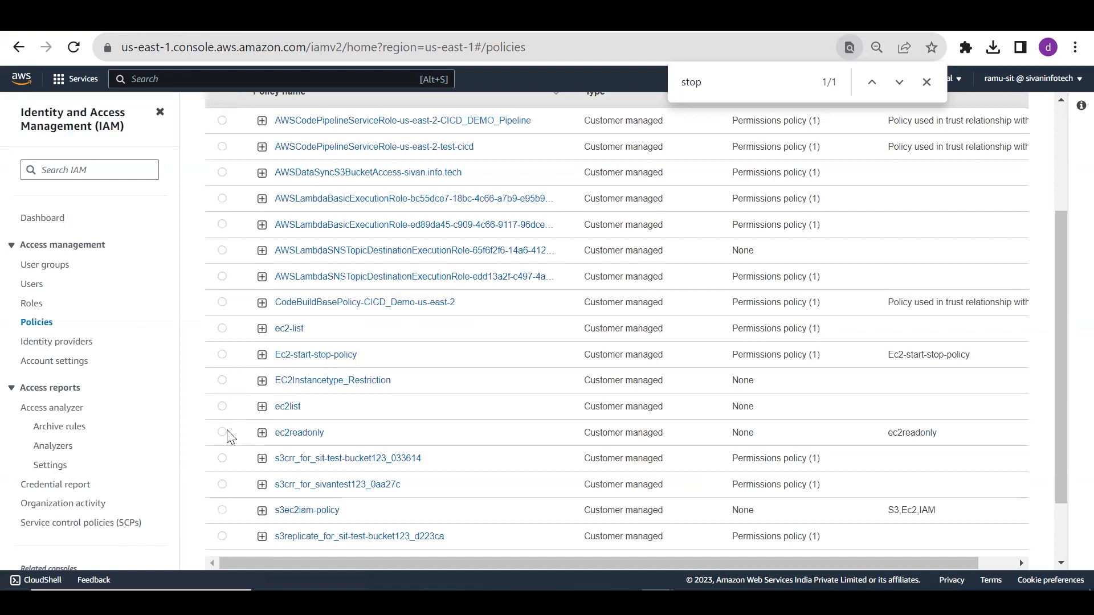
scroll(298, 484, down, 2)
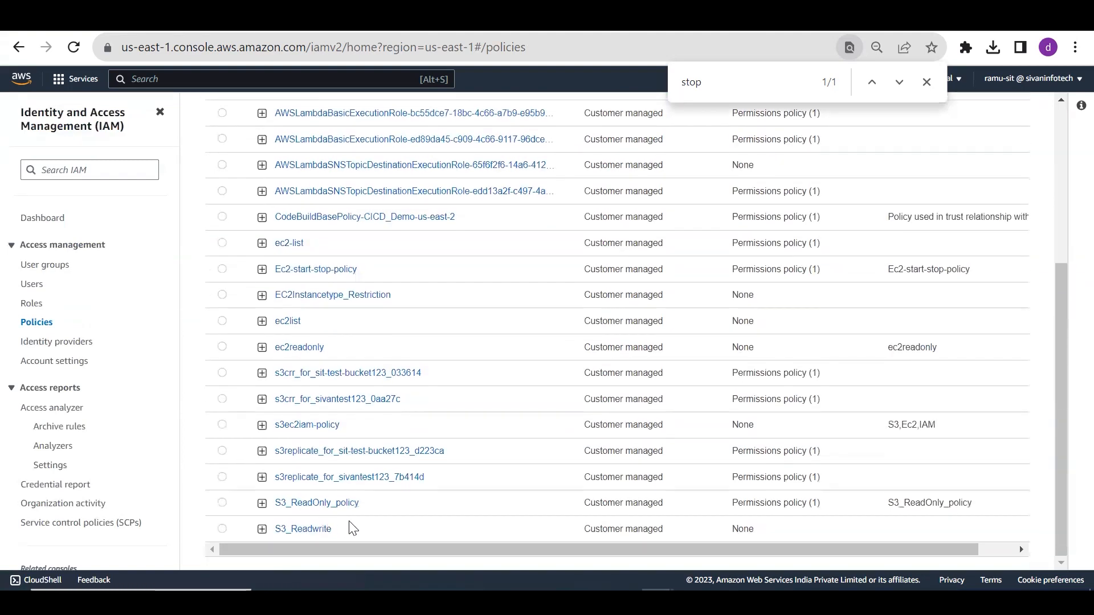
scroll(317, 531, up, 6)
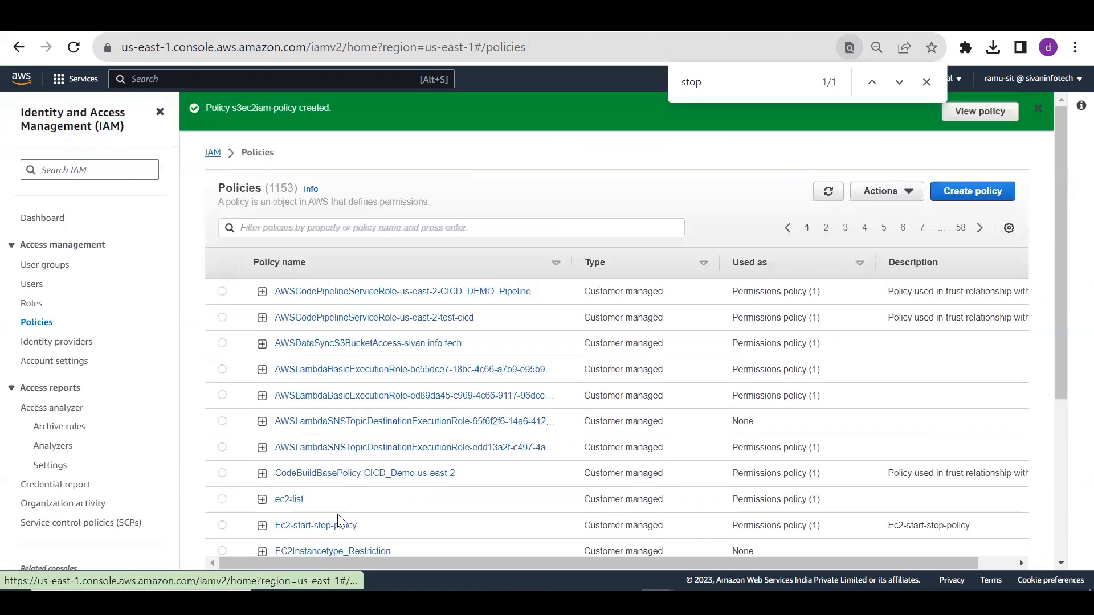
- Filter policies by 's3' and attach s3ec2iam-policy to the dev user group
click(317, 228)
text(s3)
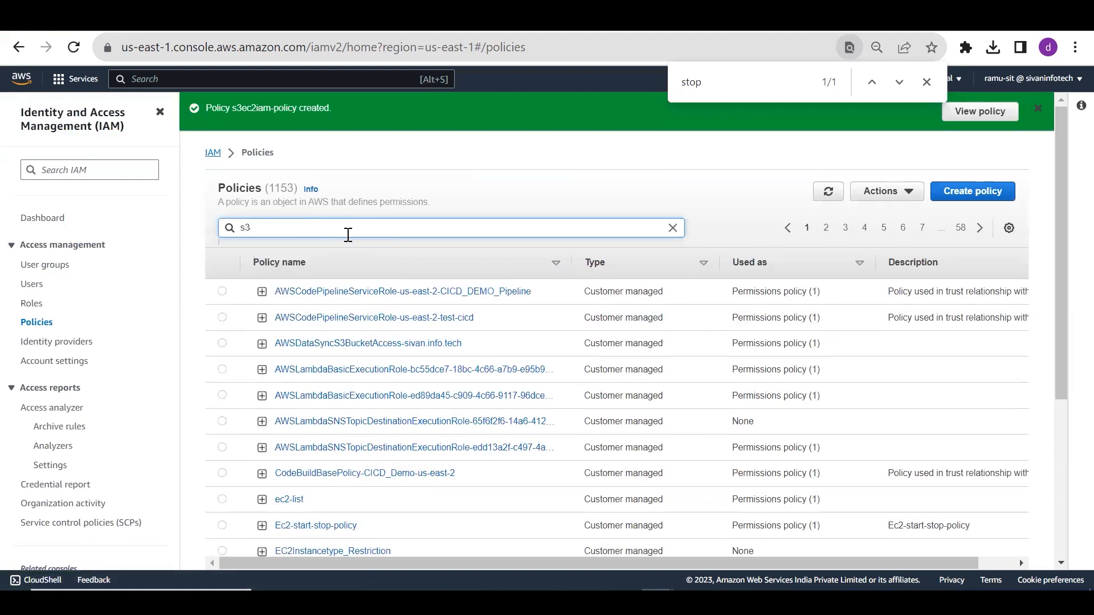
key(Return)
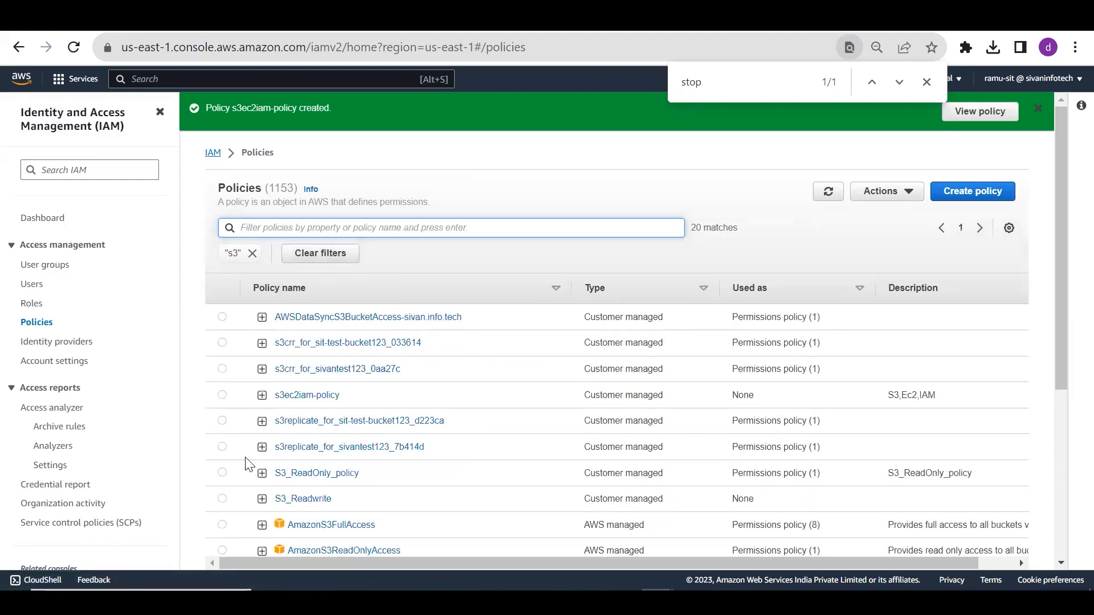
click(223, 396)
click(887, 192)
click(888, 216)
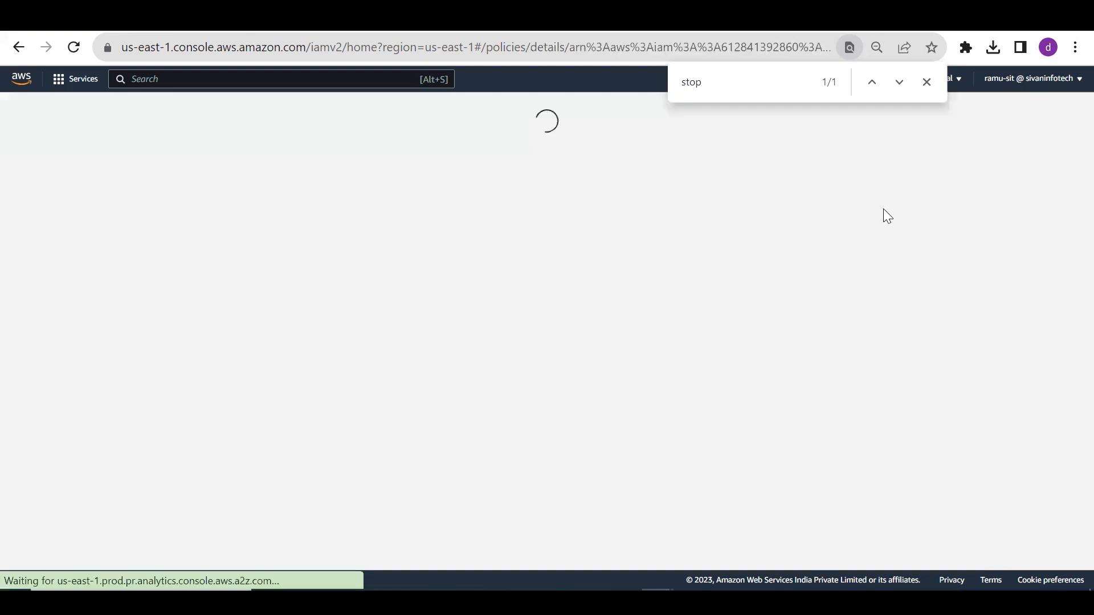
click(36, 316)
scroll(650, 450, down, 2)
click(542, 536)
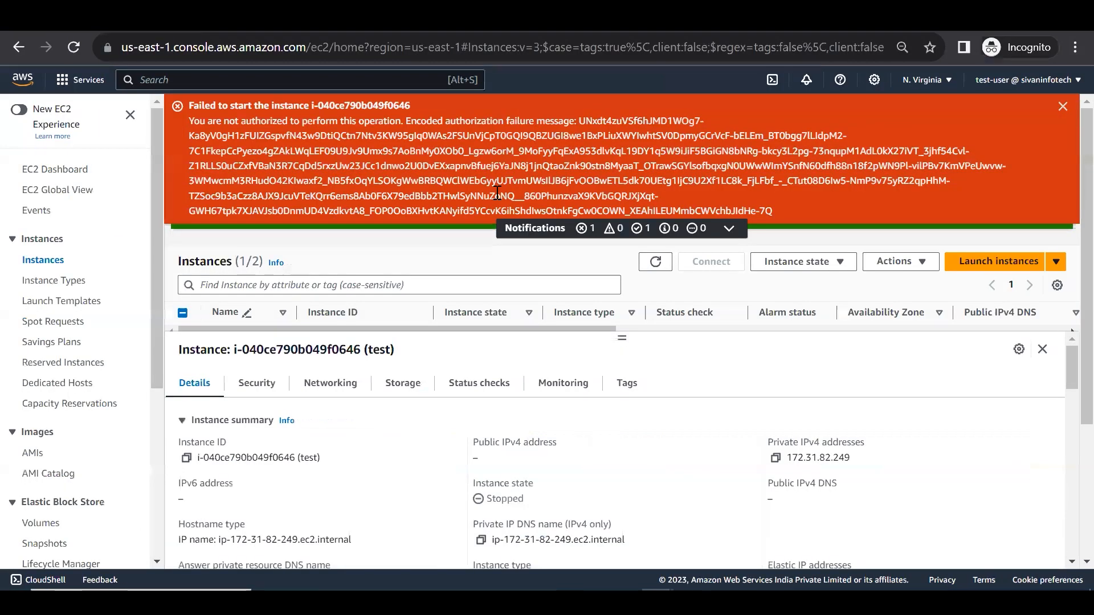
- Start the stopped test instance as the test user and refresh the instances list
click(130, 114)
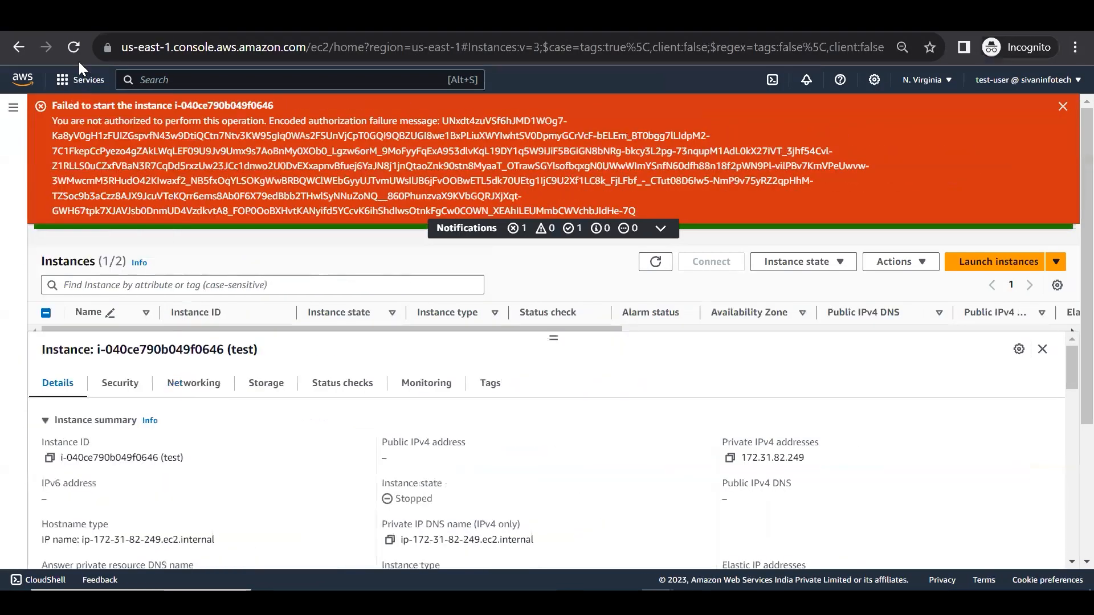
click(75, 52)
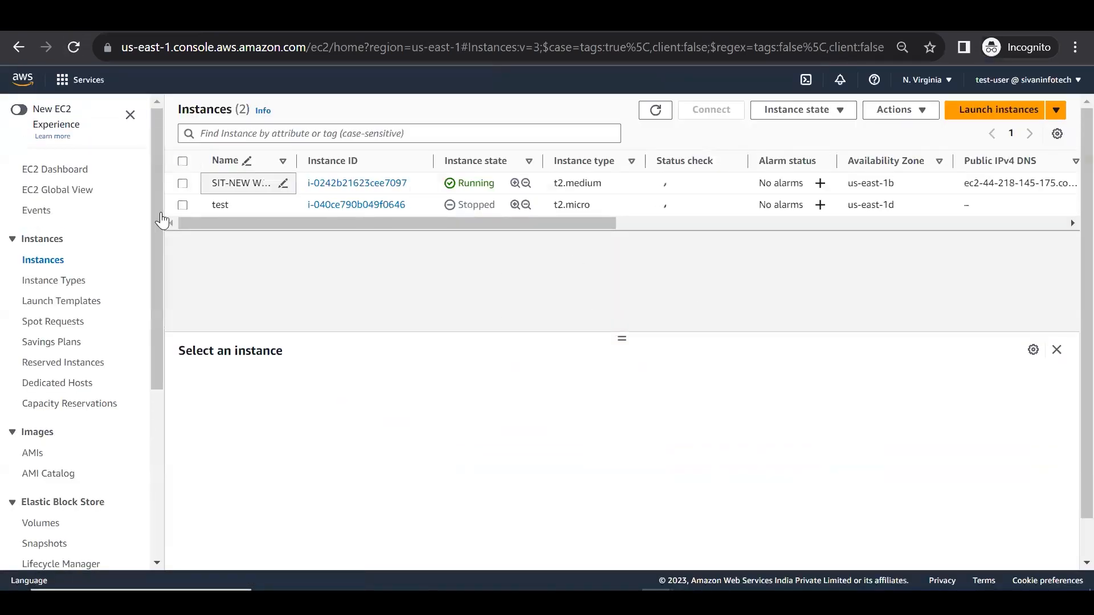
click(209, 206)
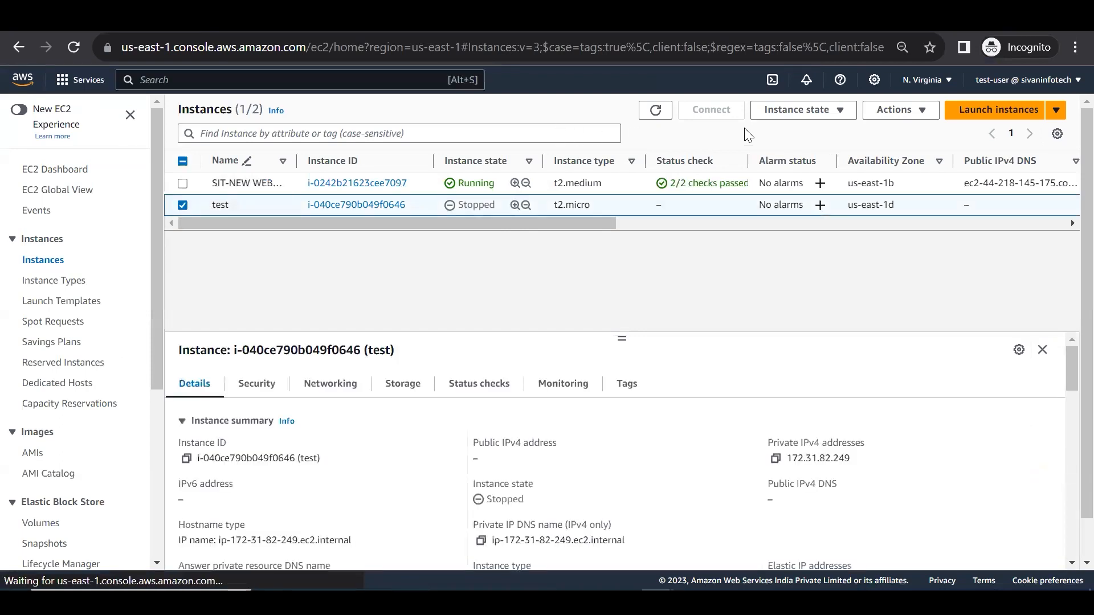
click(824, 111)
click(804, 152)
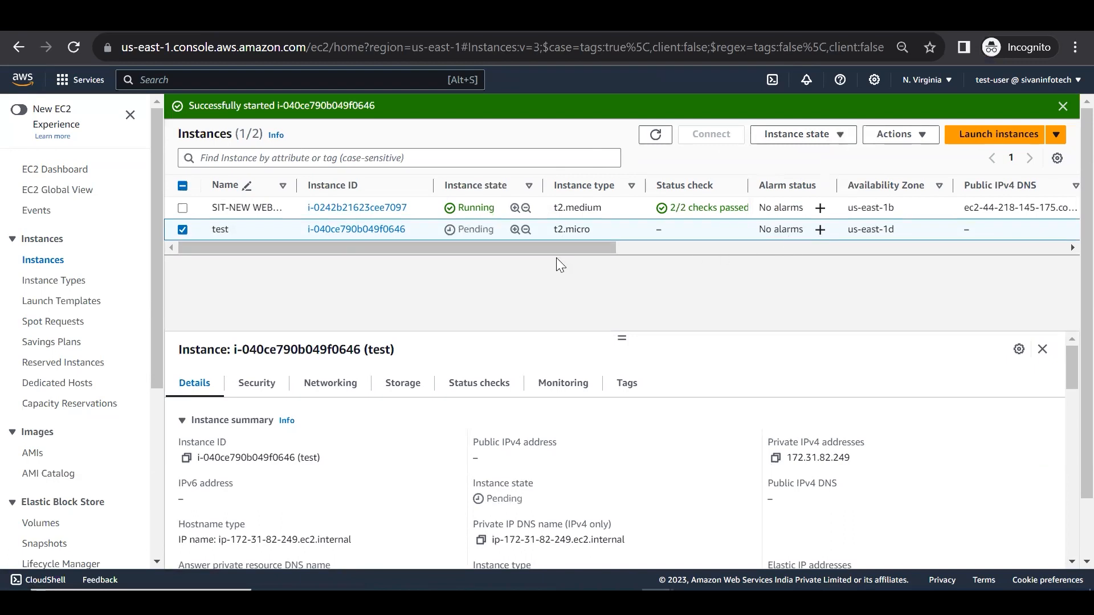
click(664, 135)
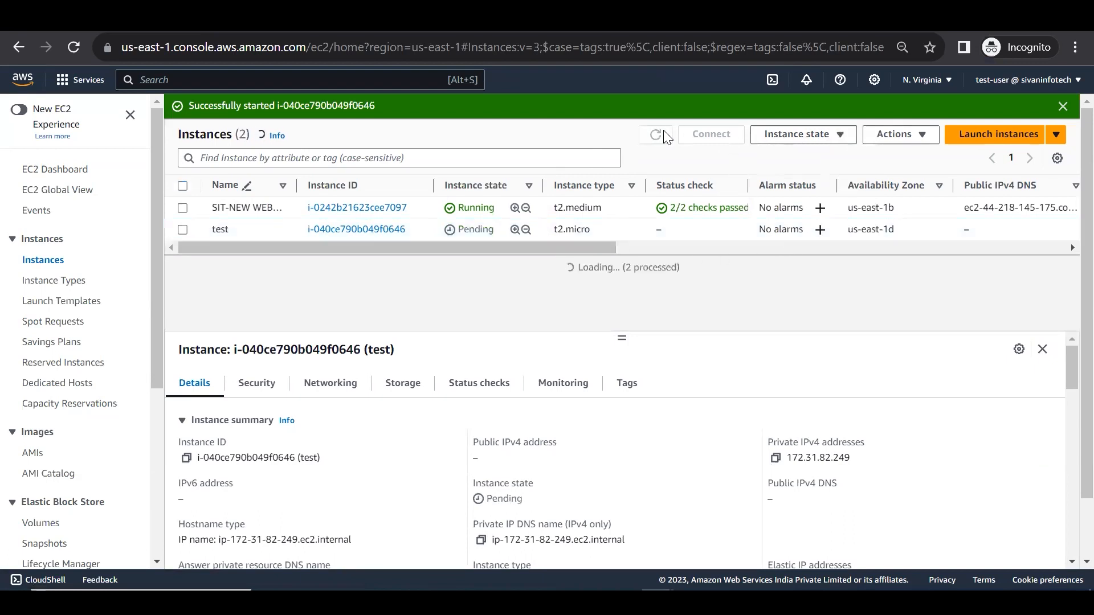
- Open the S3 console to view the buckets, then return to the admin IAM window
click(291, 79)
text(s3)
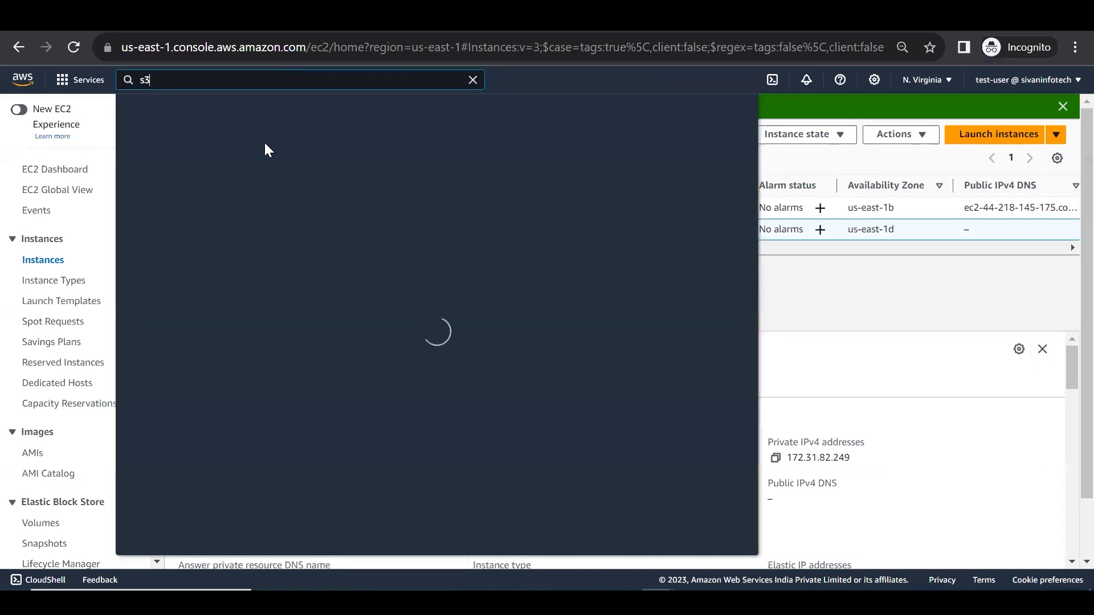
click(334, 212)
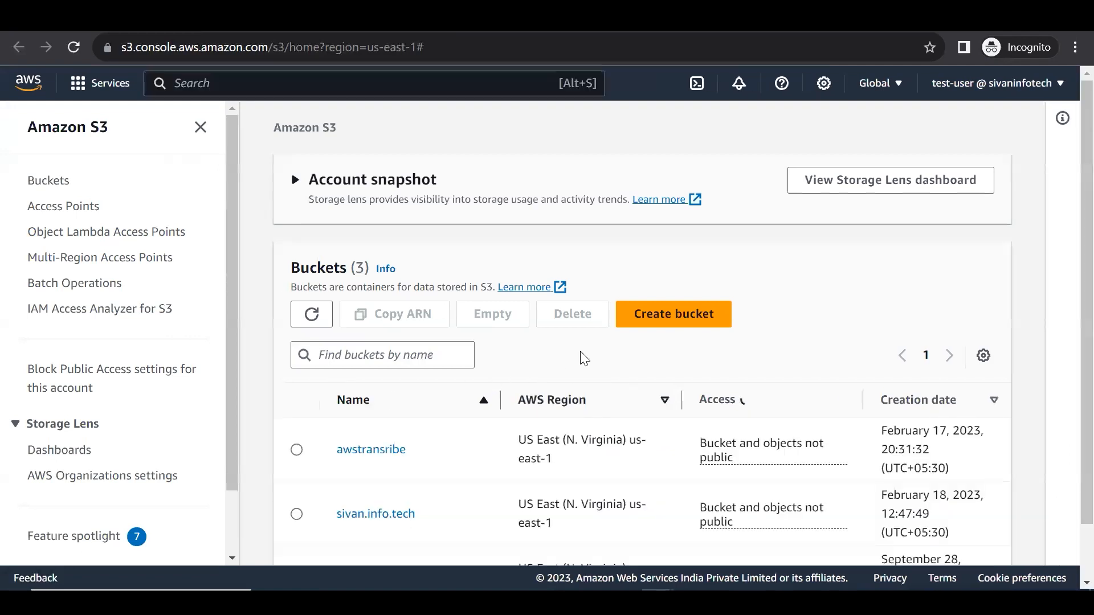
scroll(593, 511, down, 1)
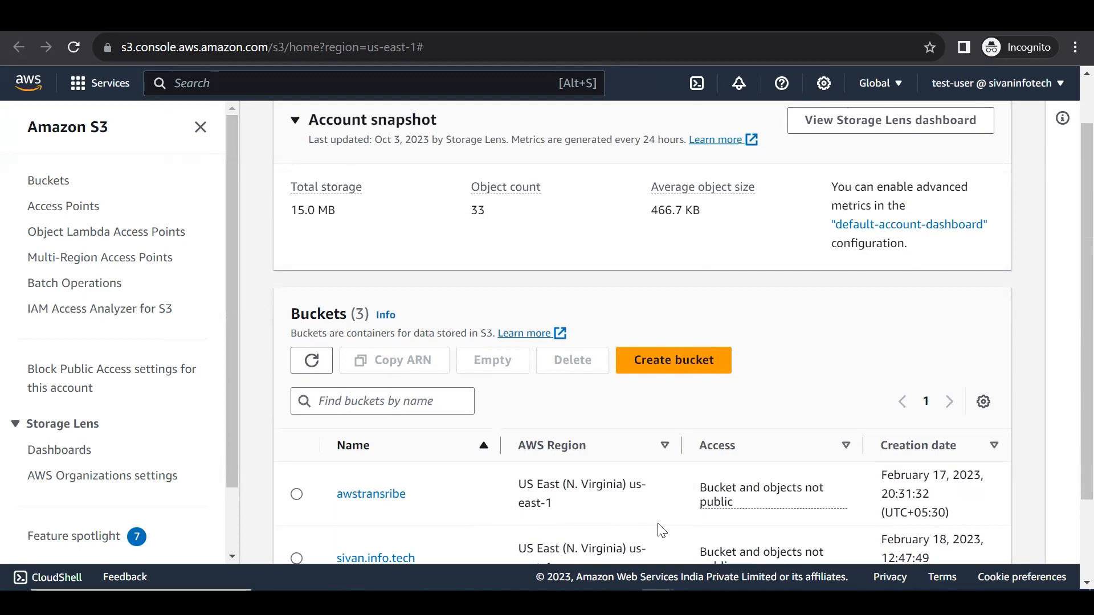
key(alt+Tab)
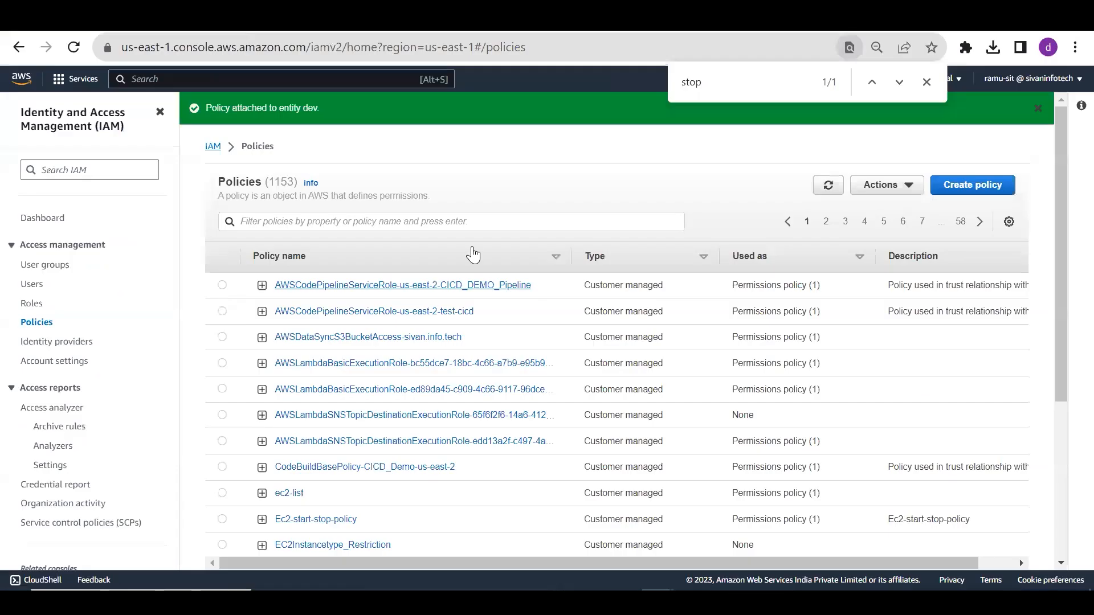
- Open test-user's details and review its attached policies, including ec2-list
click(32, 285)
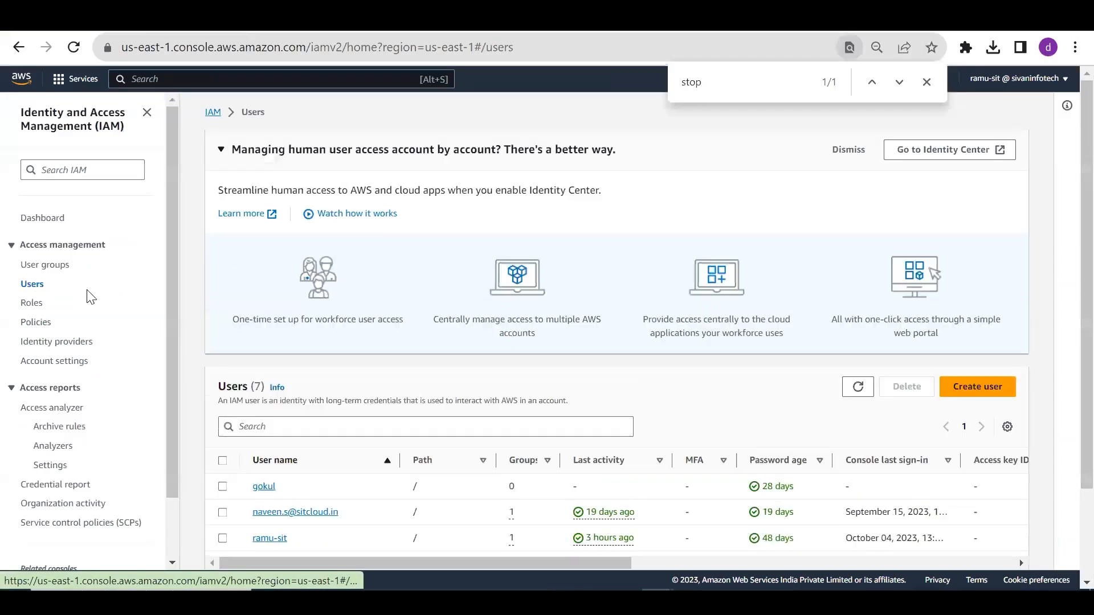
scroll(630, 339, down, 2)
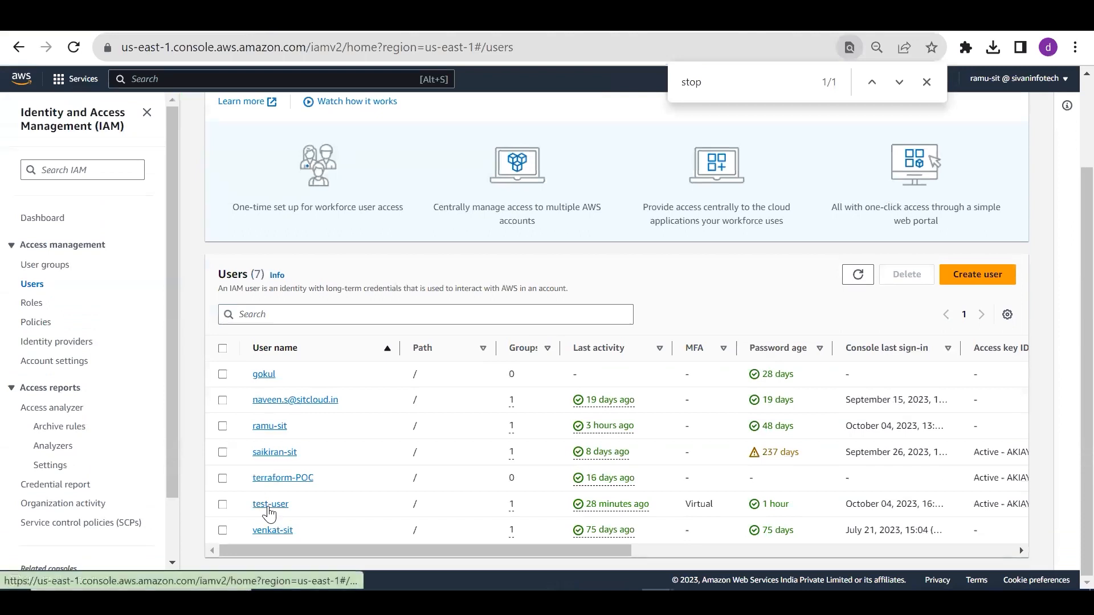
click(269, 503)
scroll(305, 270, down, 3)
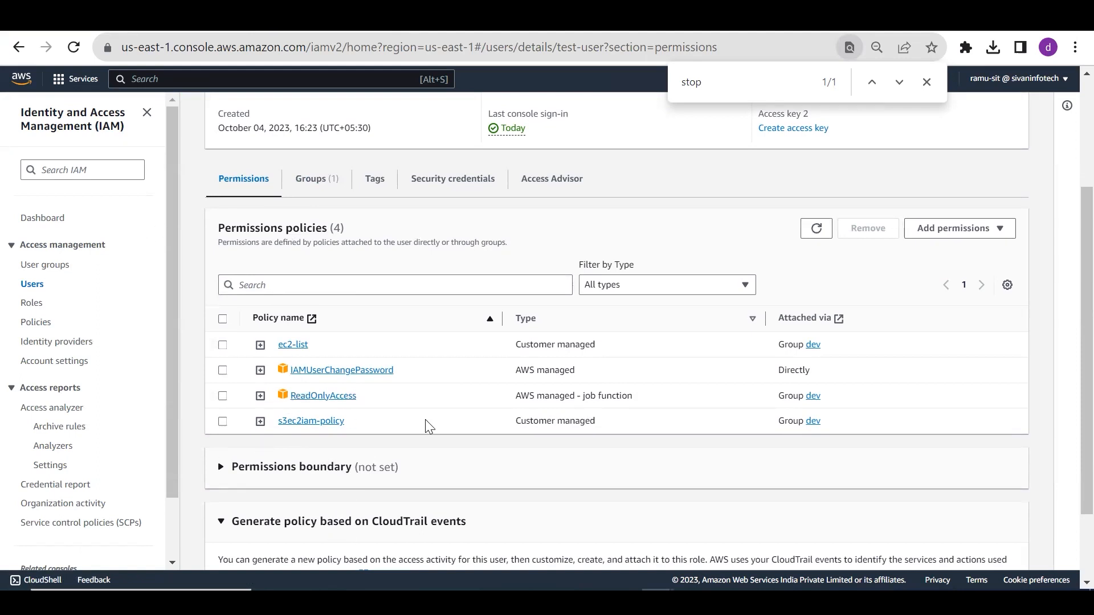
drag(277, 345, 318, 350)
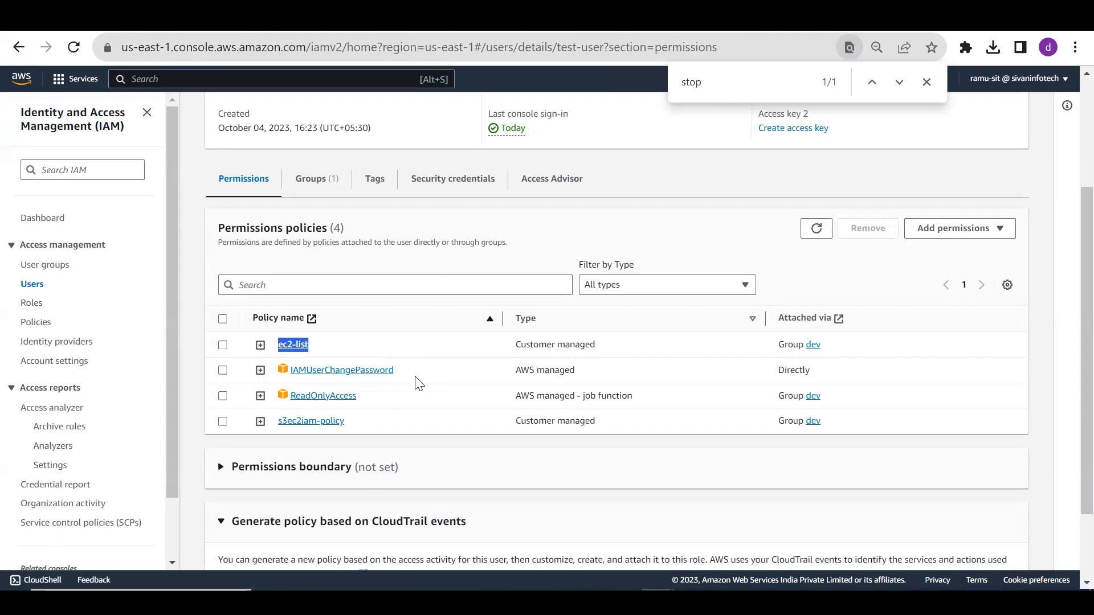
- Inspect the s3ec2iam-policy JSON (Allow effect, iam:* actions) and select test-user in the dev group
click(261, 422)
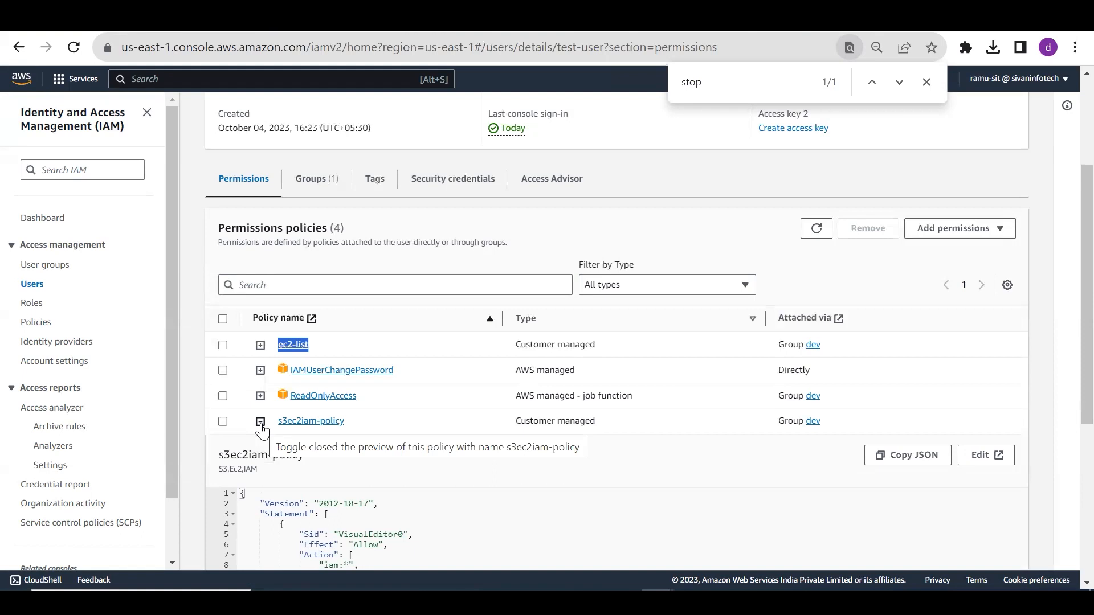
scroll(485, 362, down, 5)
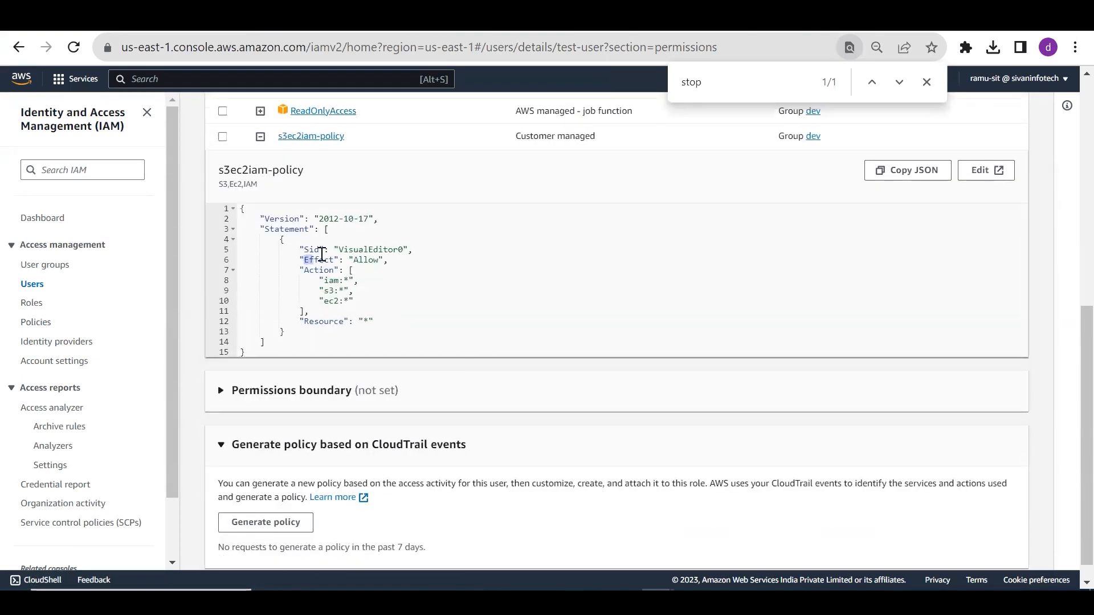
drag(306, 260, 417, 264)
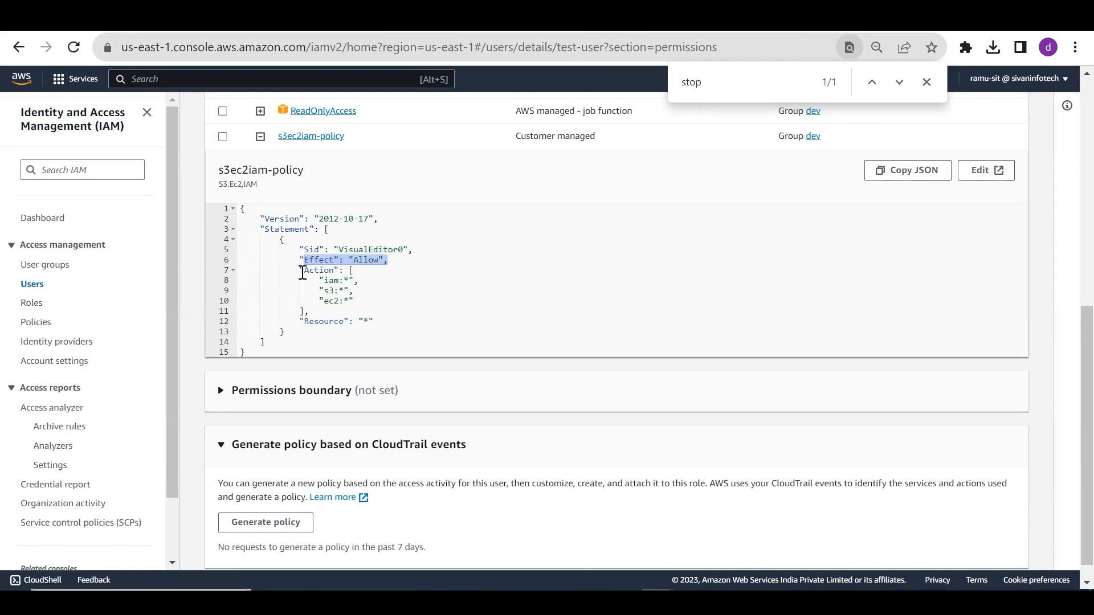
drag(301, 271, 354, 280)
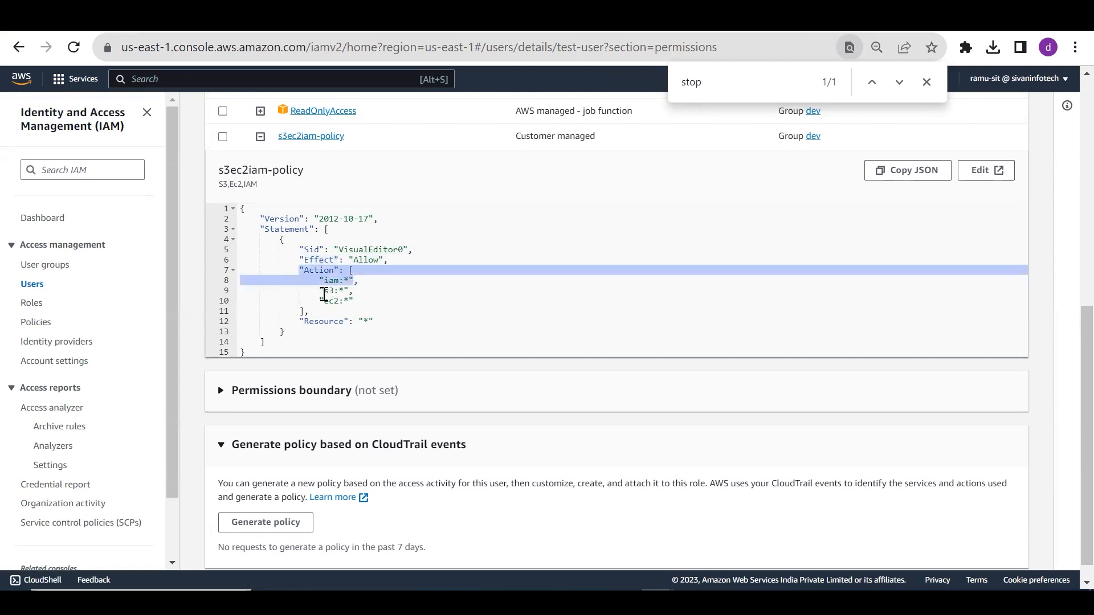
click(324, 293)
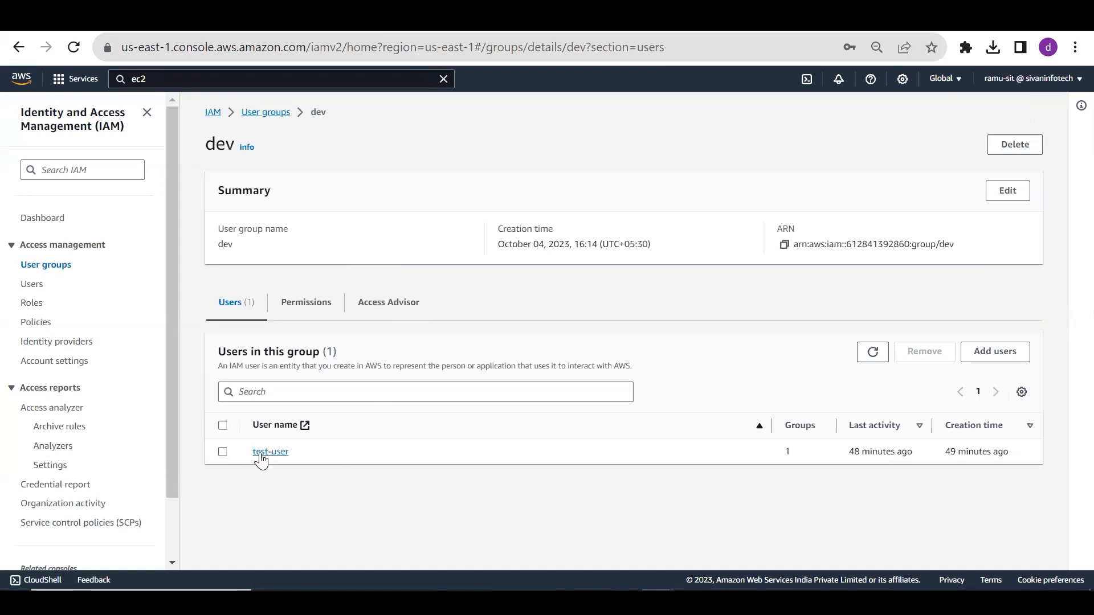
click(223, 452)
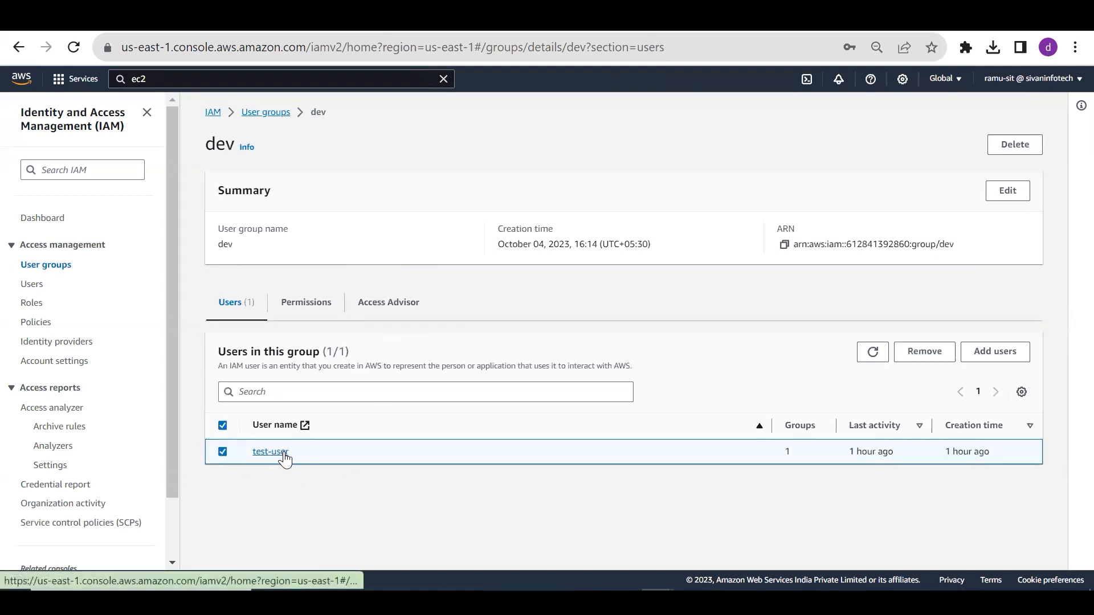
- Check the dev group's permissions, then open the ec2list policy from the Policies list
click(315, 308)
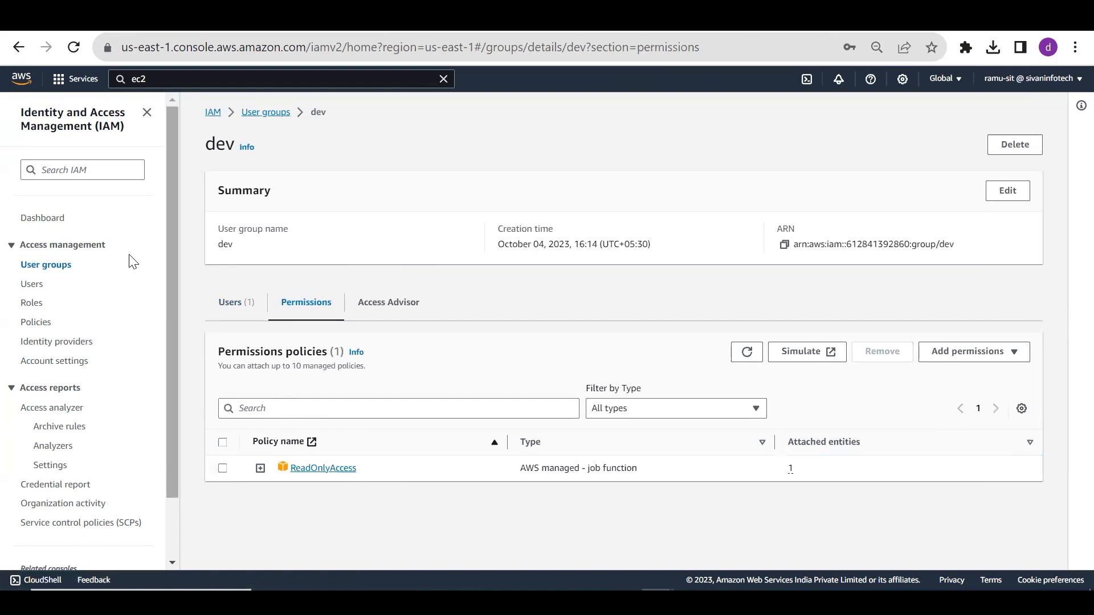
click(32, 324)
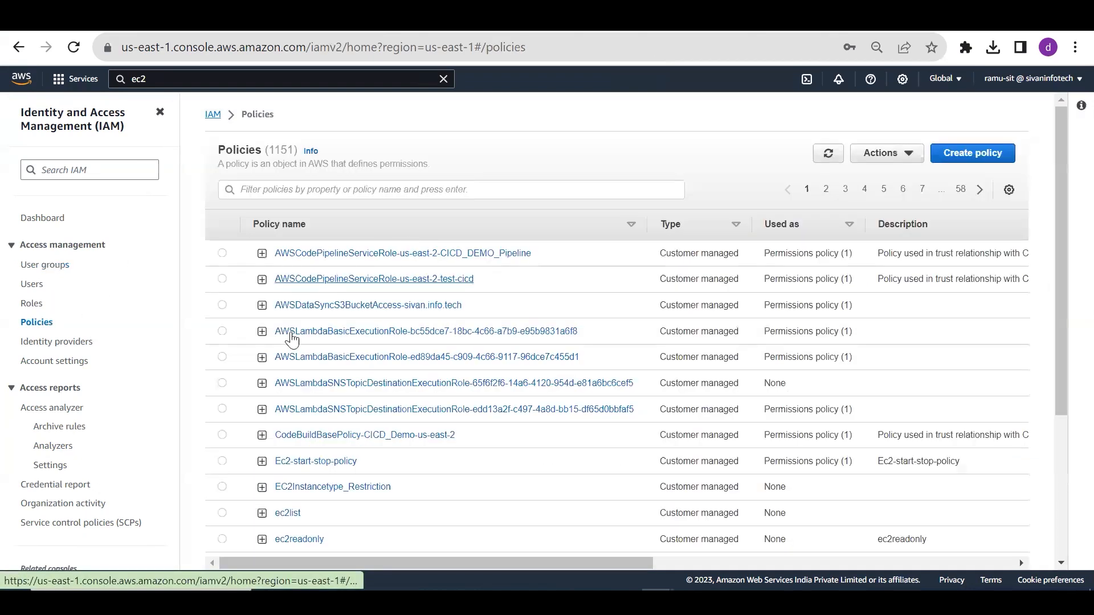
scroll(302, 448, down, 3)
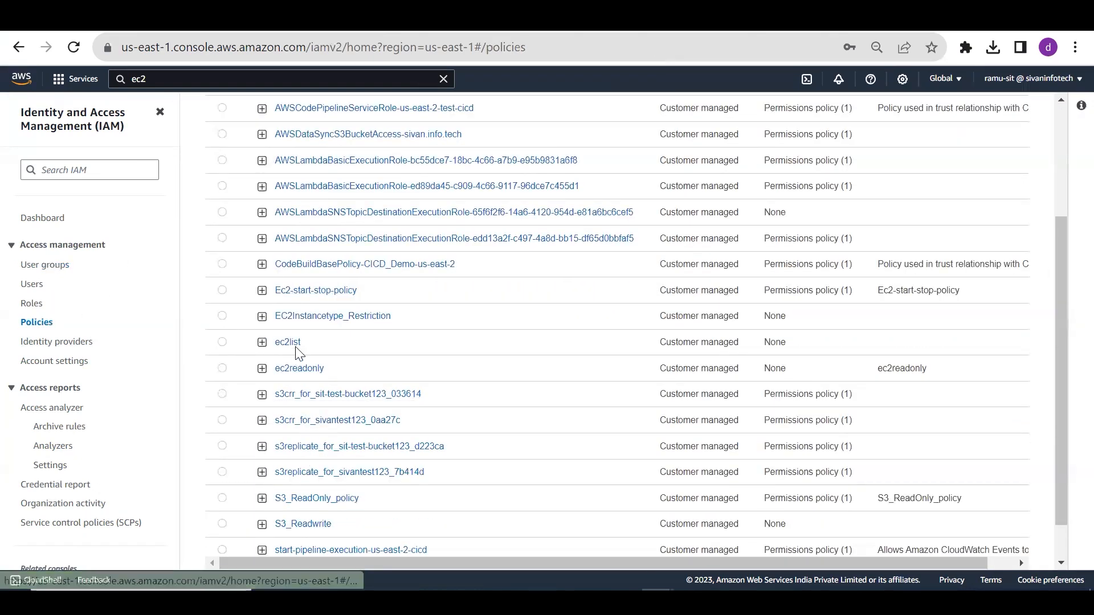
click(291, 344)
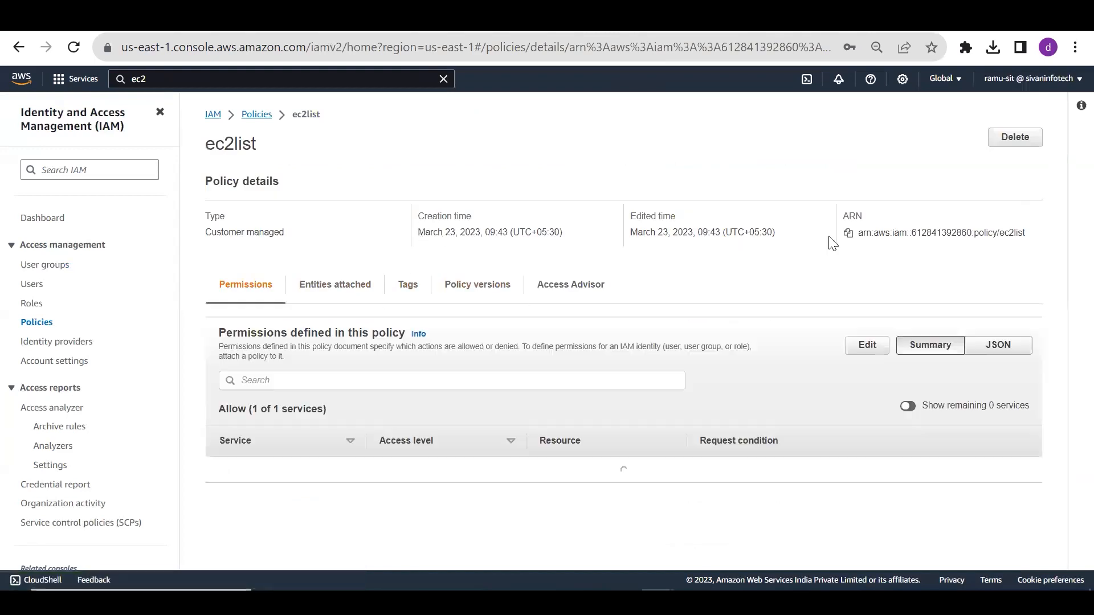
- Edit the ec2list policy in the visual editor and expand its EC2 statement's allowed actions
click(867, 346)
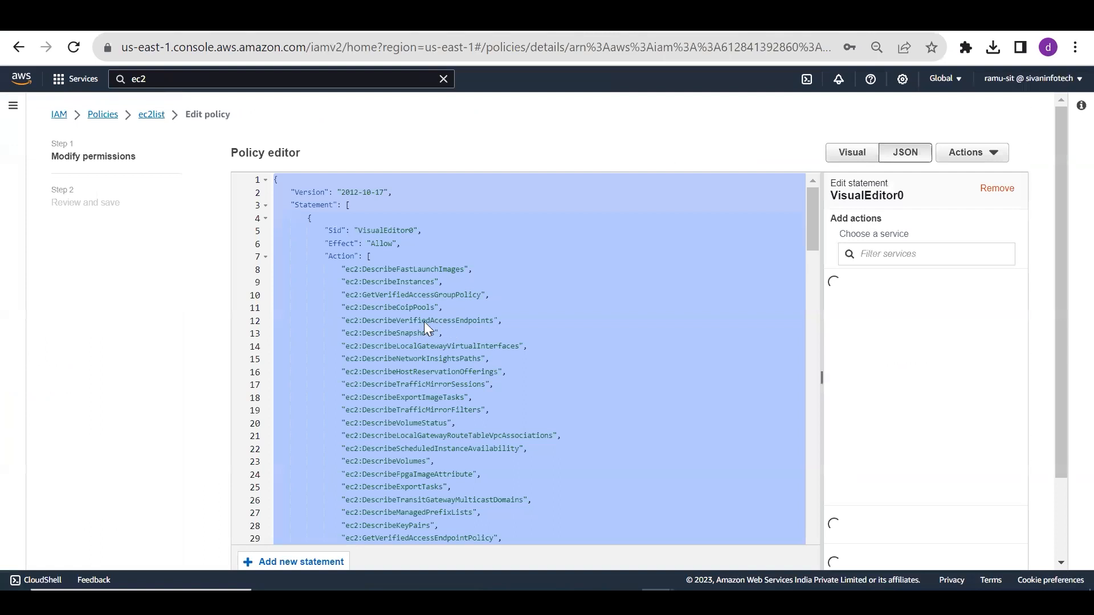
click(851, 151)
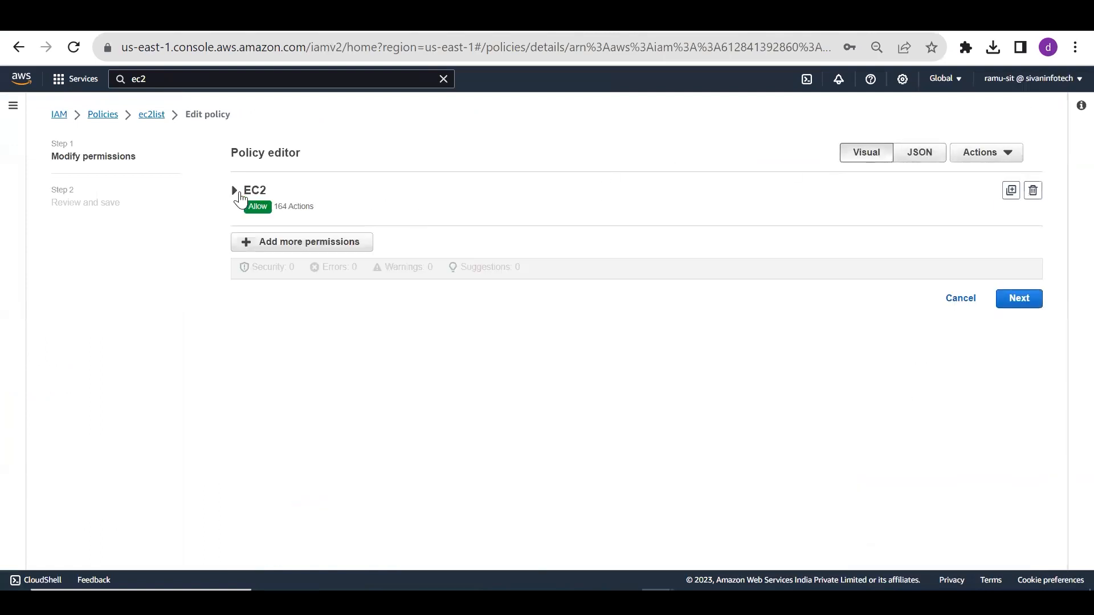
click(236, 191)
click(236, 192)
click(236, 192)
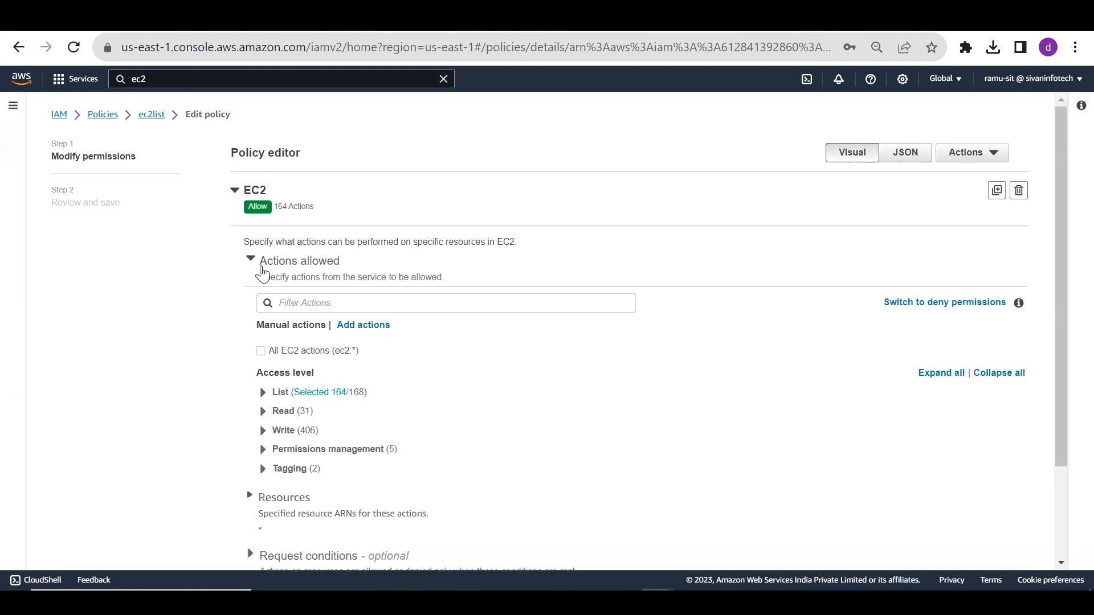
click(251, 261)
click(252, 260)
- Switch the EC2 statement of 164 actions from allow to deny permissions
key(ctrl+plus)
key(ctrl+plus)
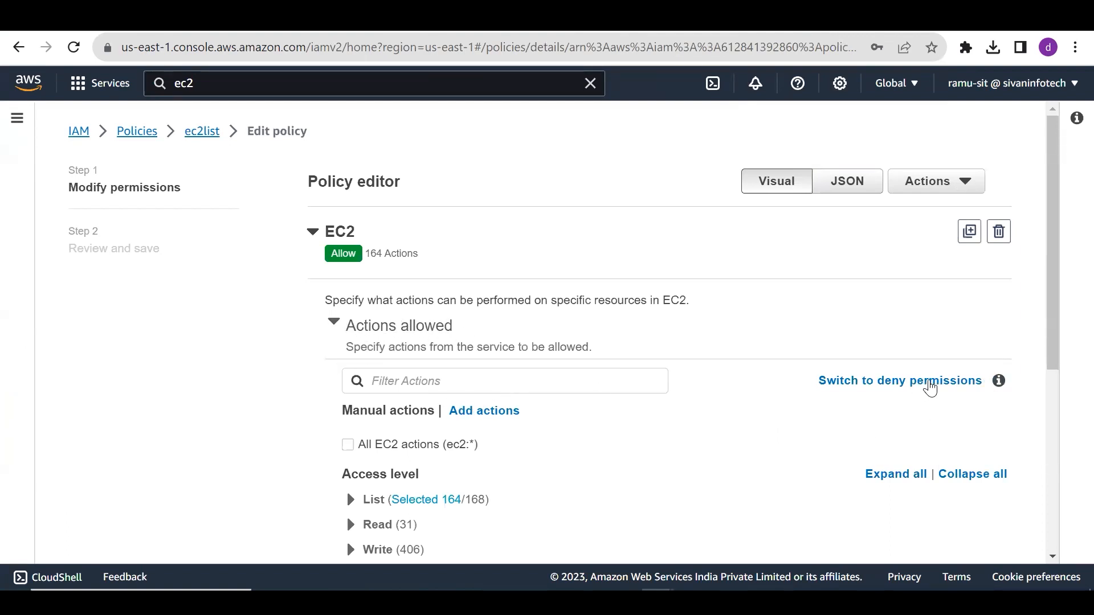
click(932, 387)
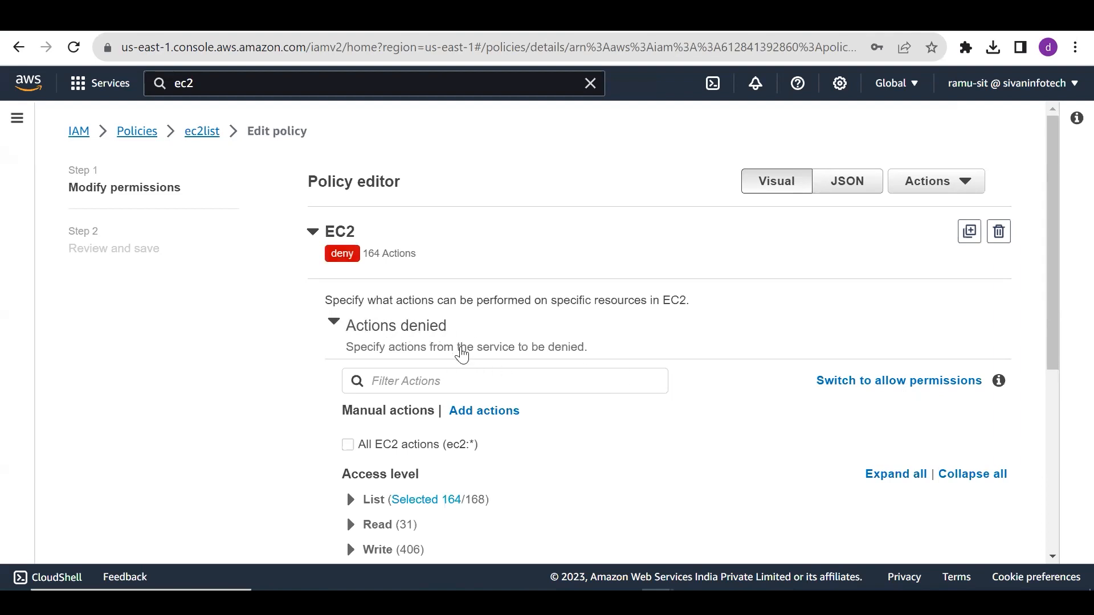
key(ctrl+minus)
key(ctrl+minus)
key(ctrl+minus)
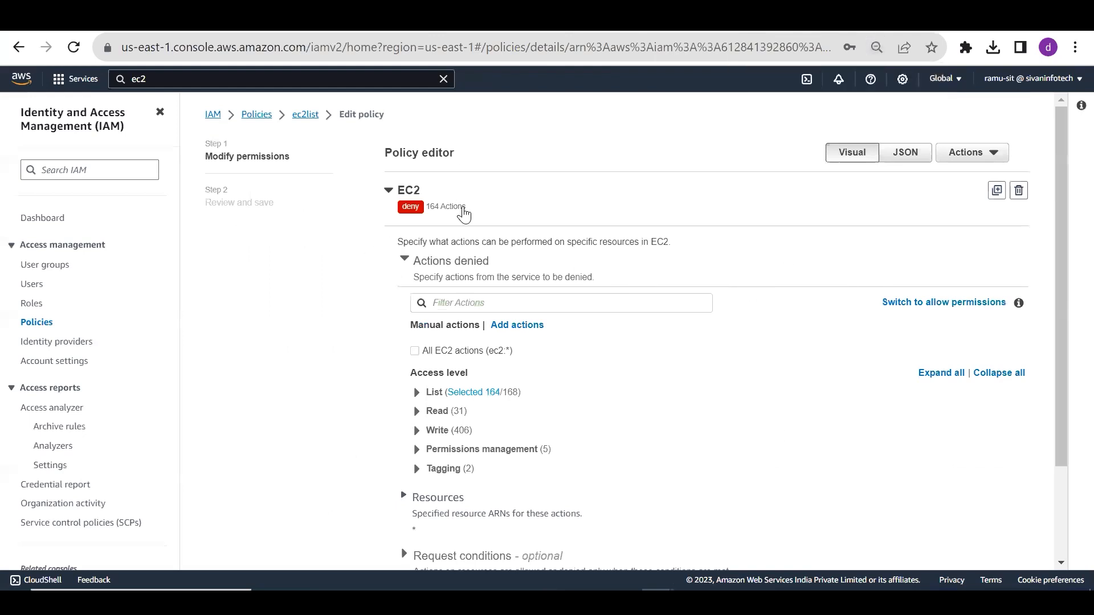
click(945, 303)
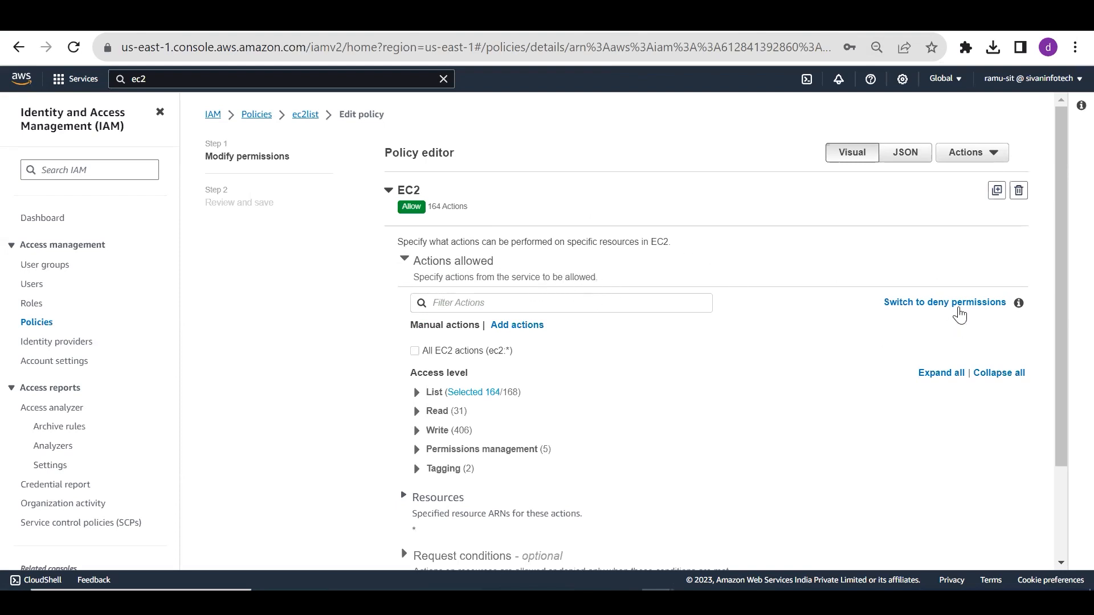
click(967, 306)
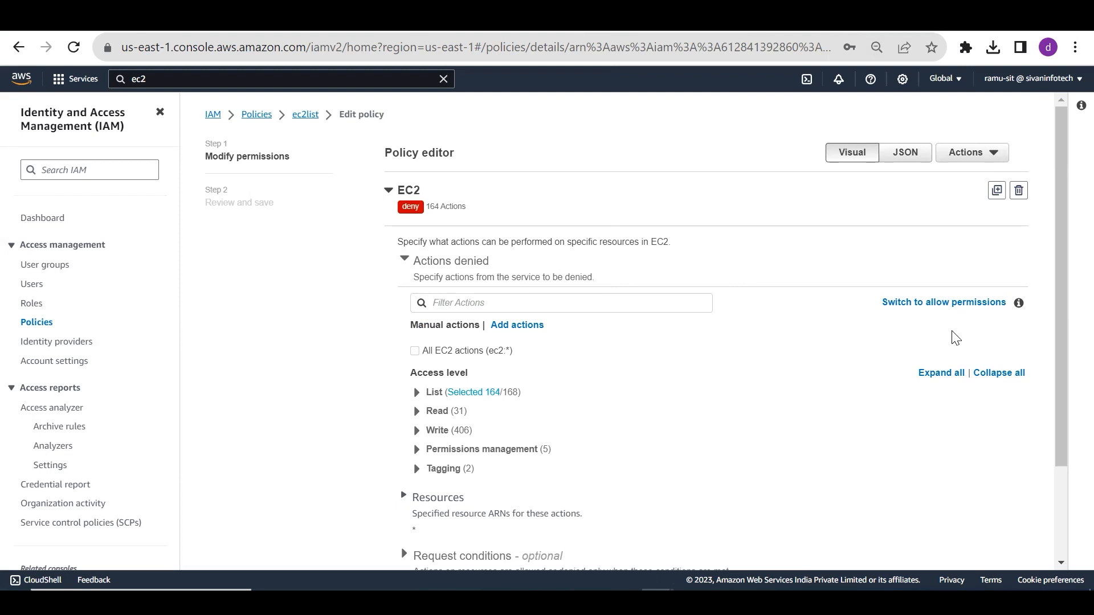
scroll(956, 338, down, 2)
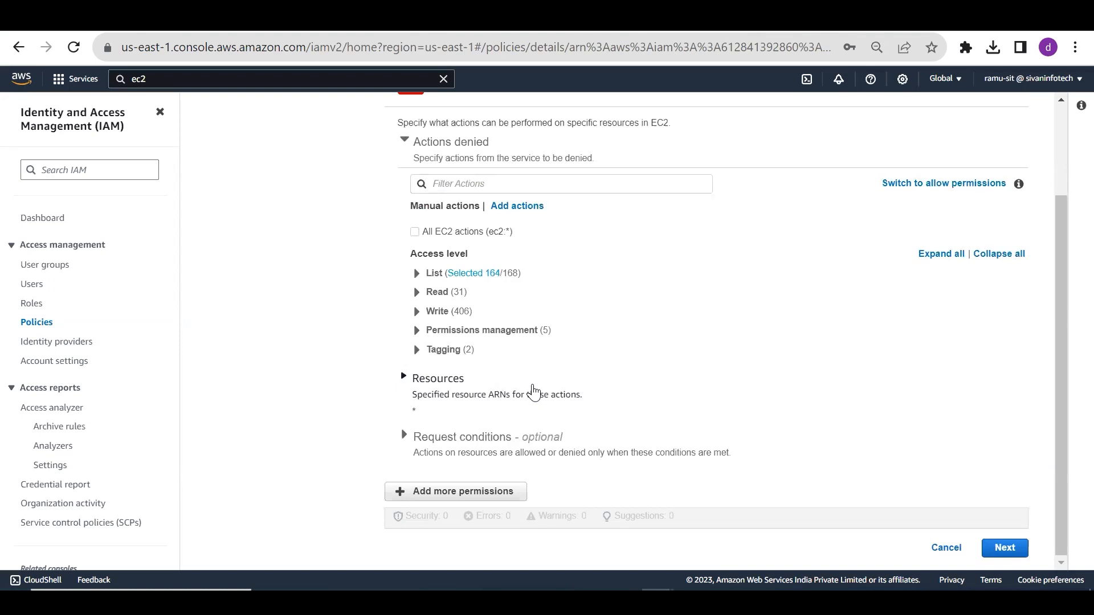
click(32, 303)
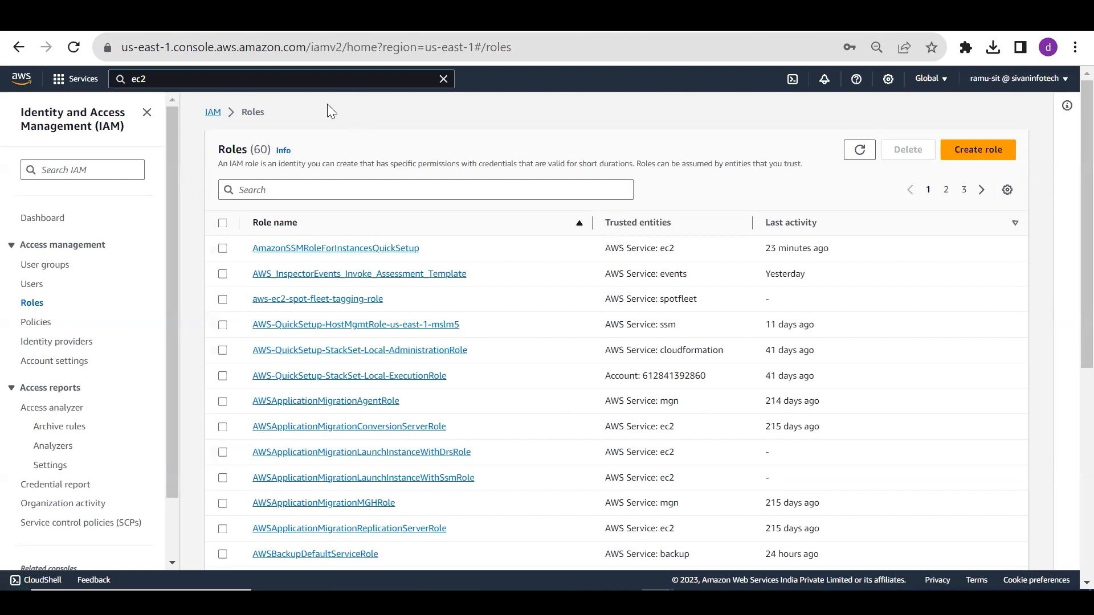
- Confirm the ec2_s3_policy role has AmazonS3FullAccess as its only permission policy, then go back to Roles
scroll(345, 279, down, 10)
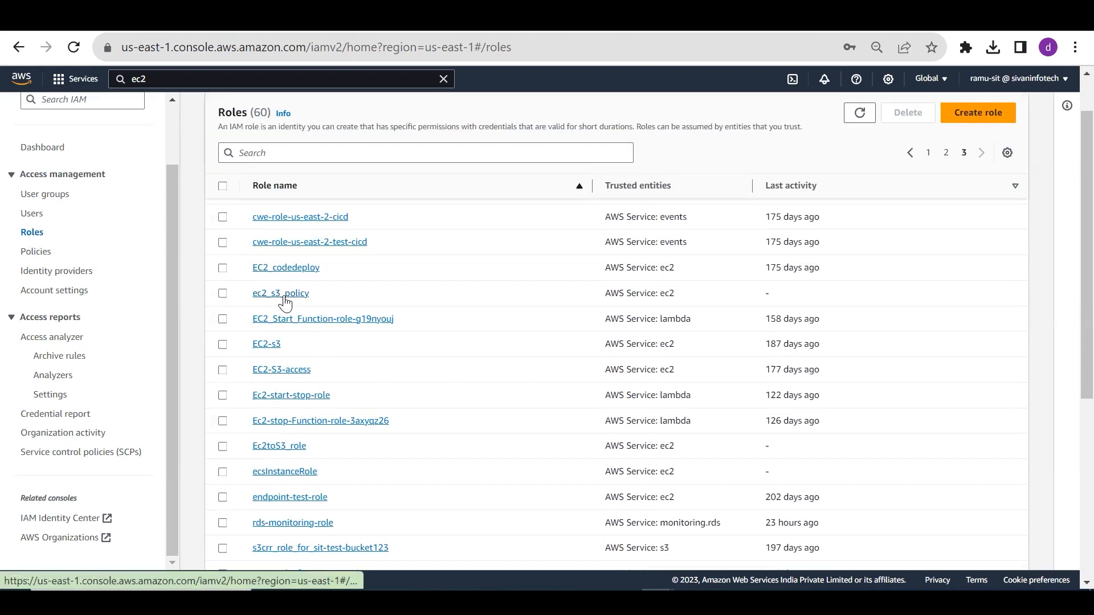
click(282, 294)
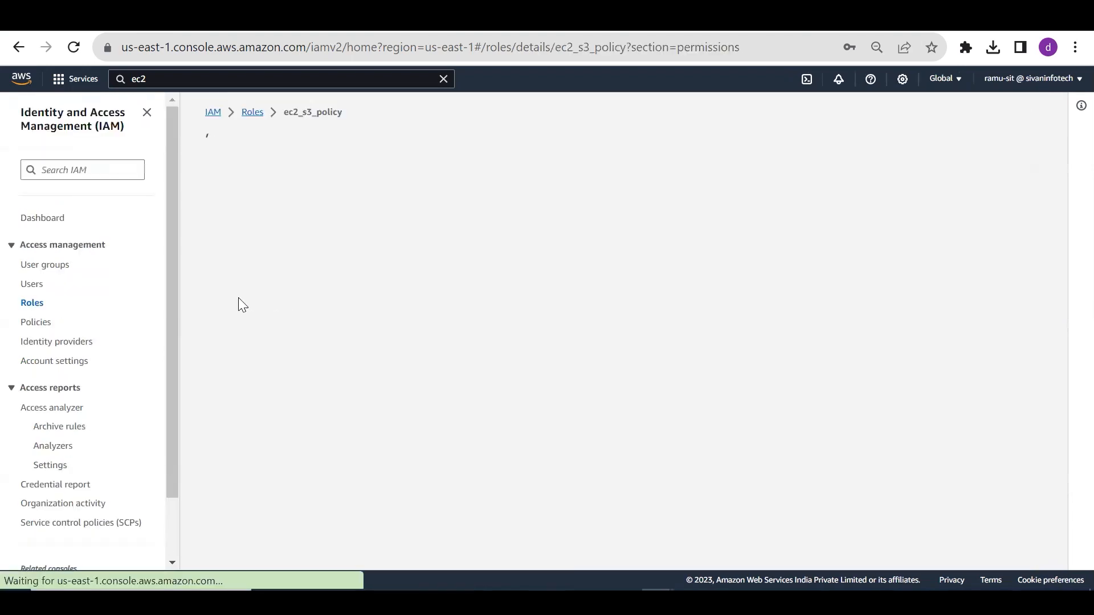
scroll(575, 285, down, 2)
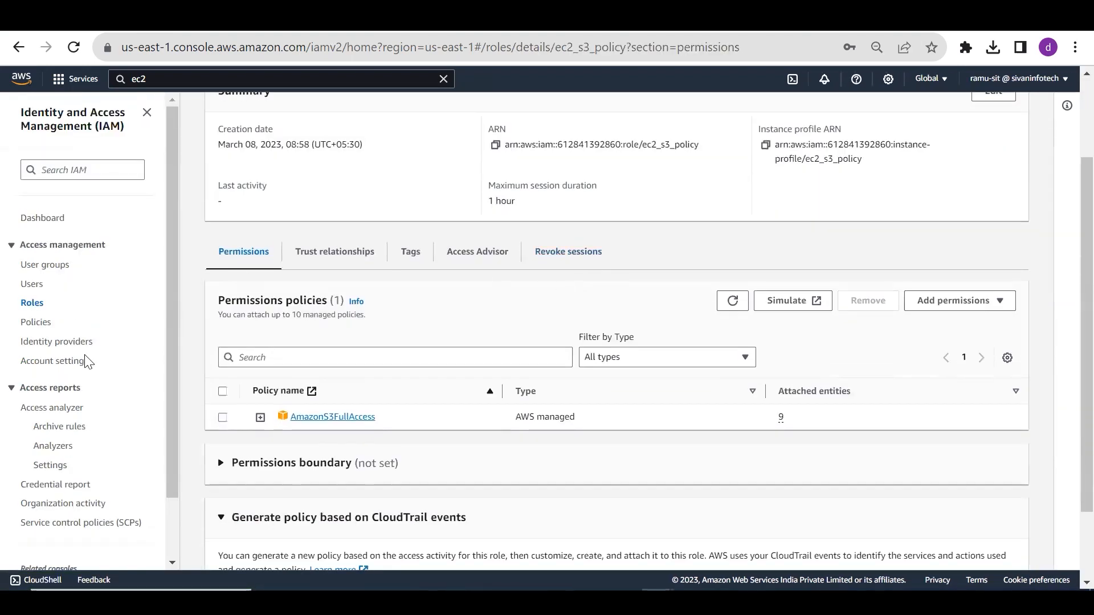
drag(379, 419, 292, 419)
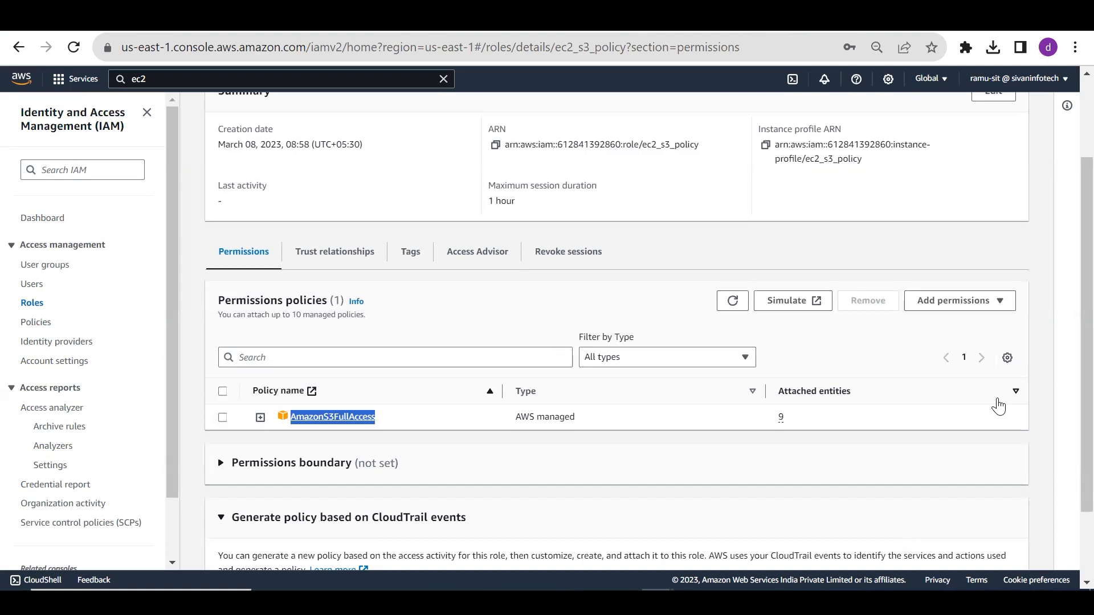
scroll(513, 435, up, 2)
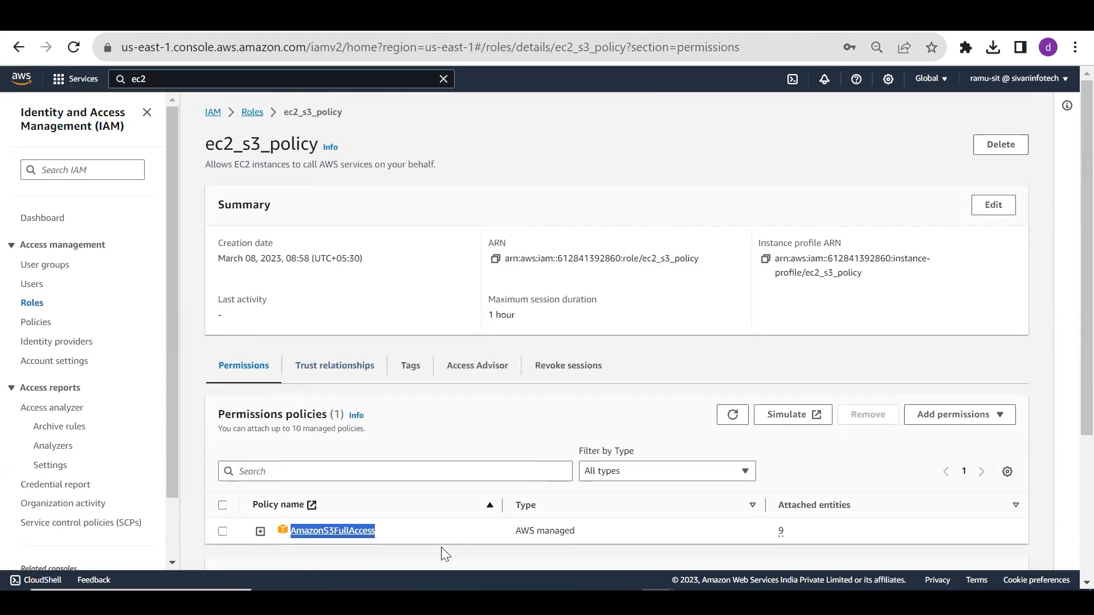
scroll(521, 469, down, 2)
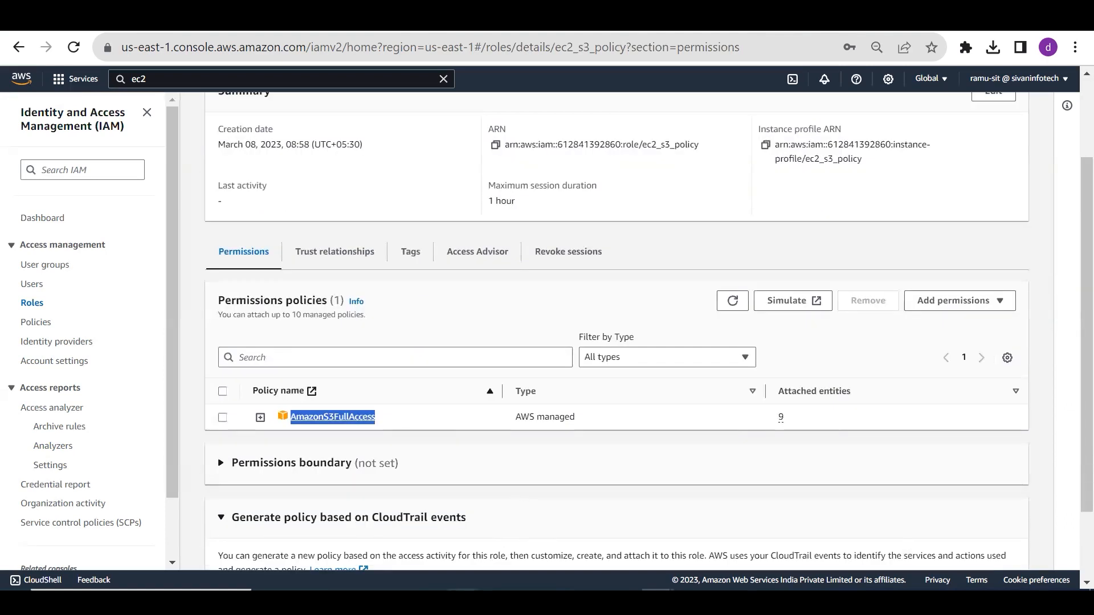
scroll(515, 473, up, 2)
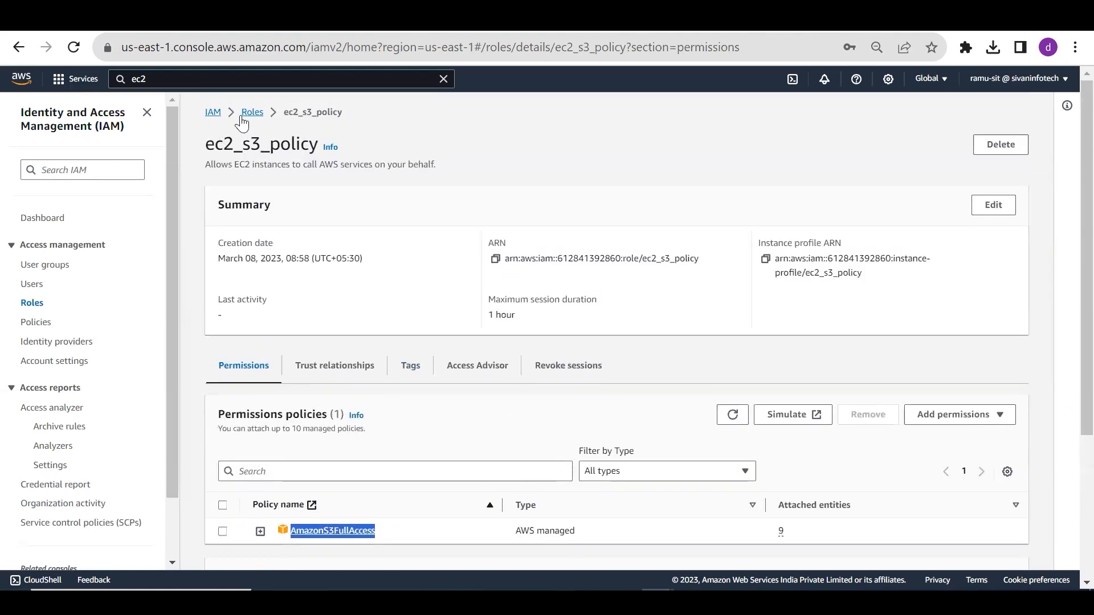
click(242, 118)
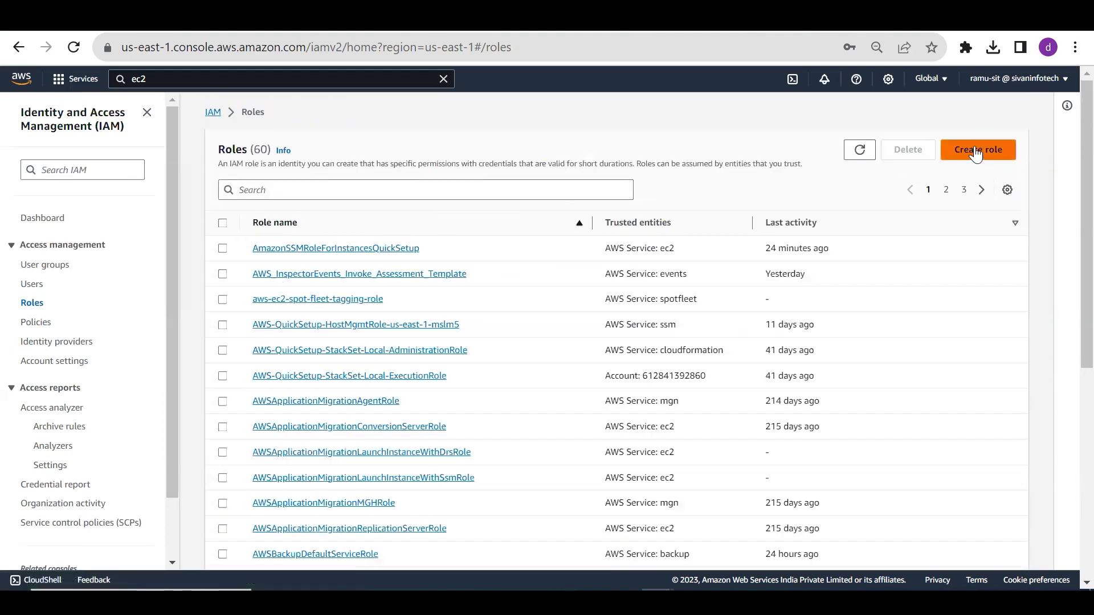
- Start a new role with AWS service EC2 as the trusted entity and continue to permissions
click(976, 152)
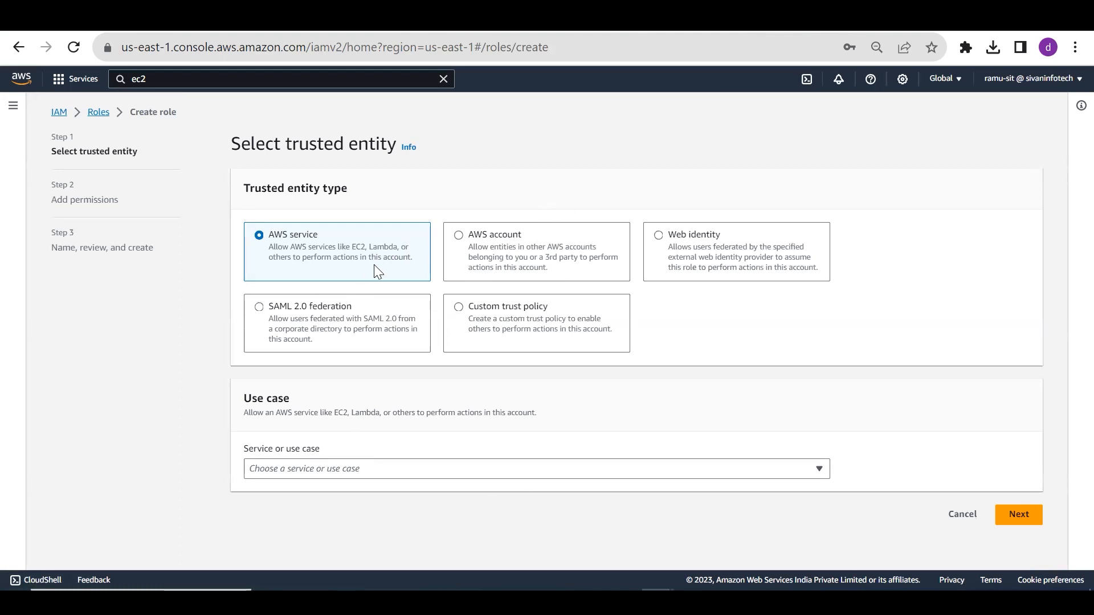
drag(328, 253, 326, 251)
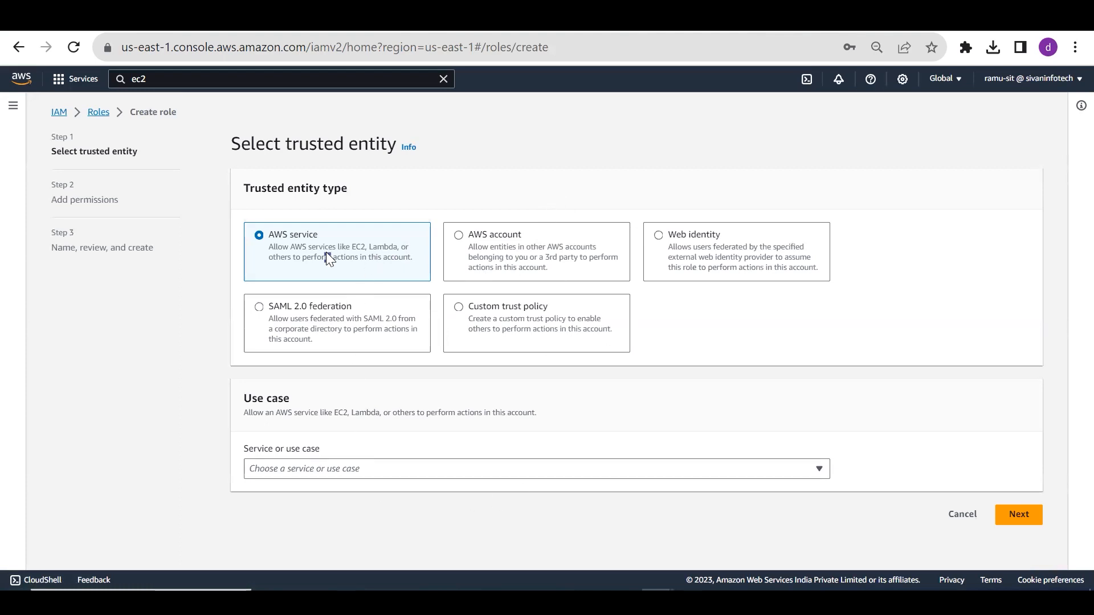
click(548, 474)
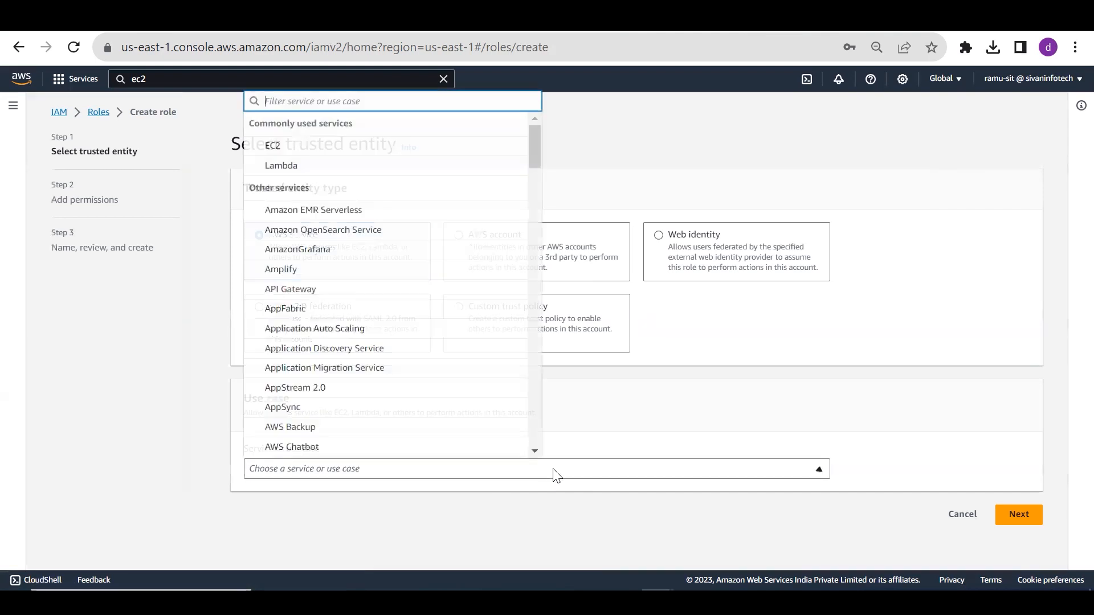
click(332, 146)
scroll(442, 305, down, 5)
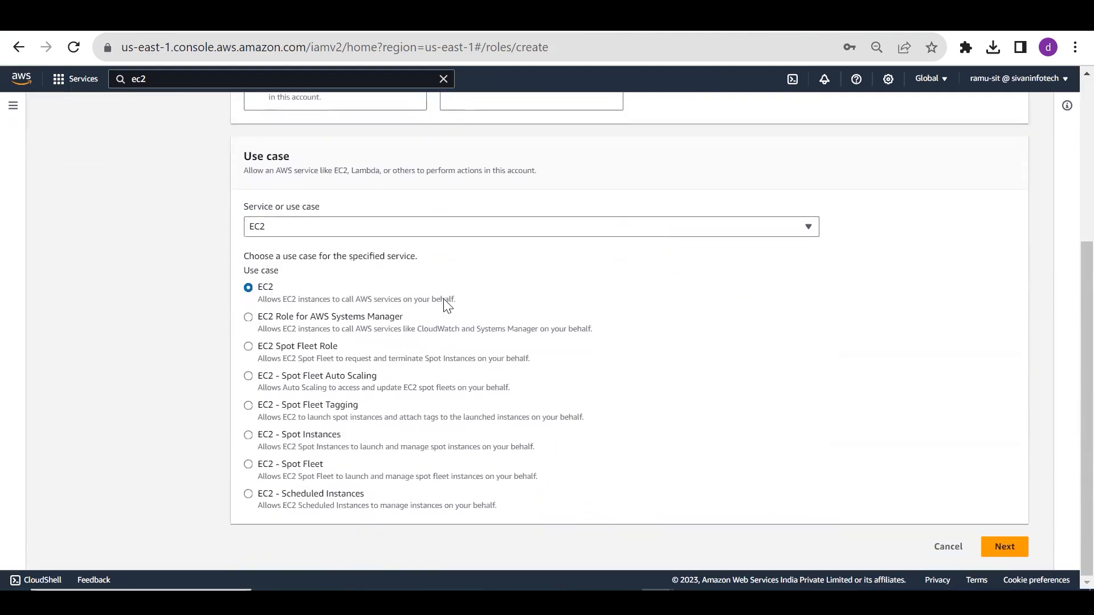
click(1003, 546)
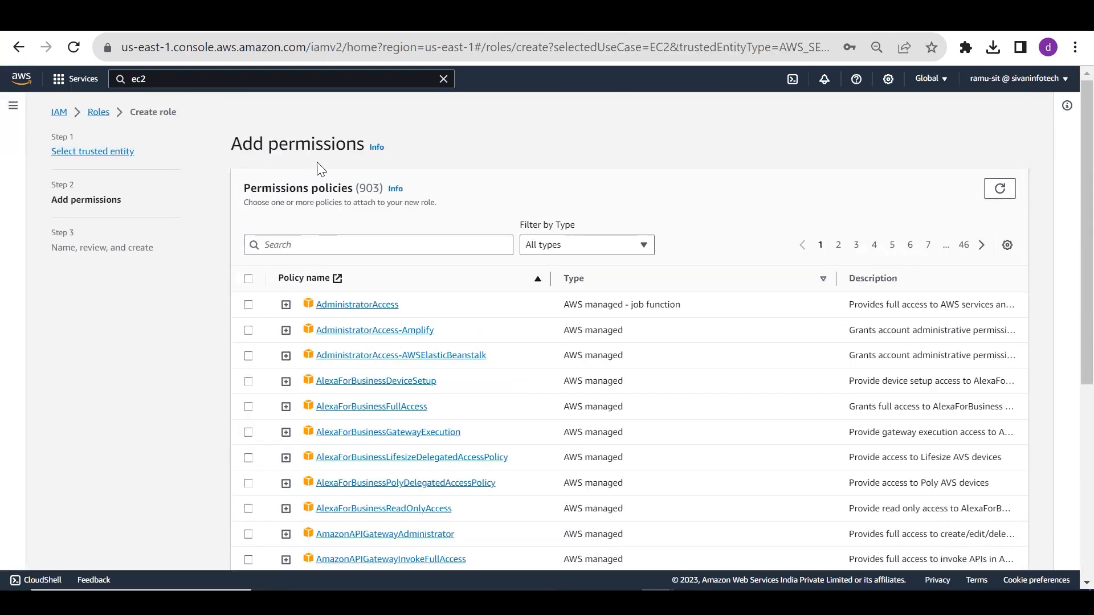
- Recheck the trusted entity step, then proceed to Add permissions again
scroll(696, 330, down, 5)
click(934, 547)
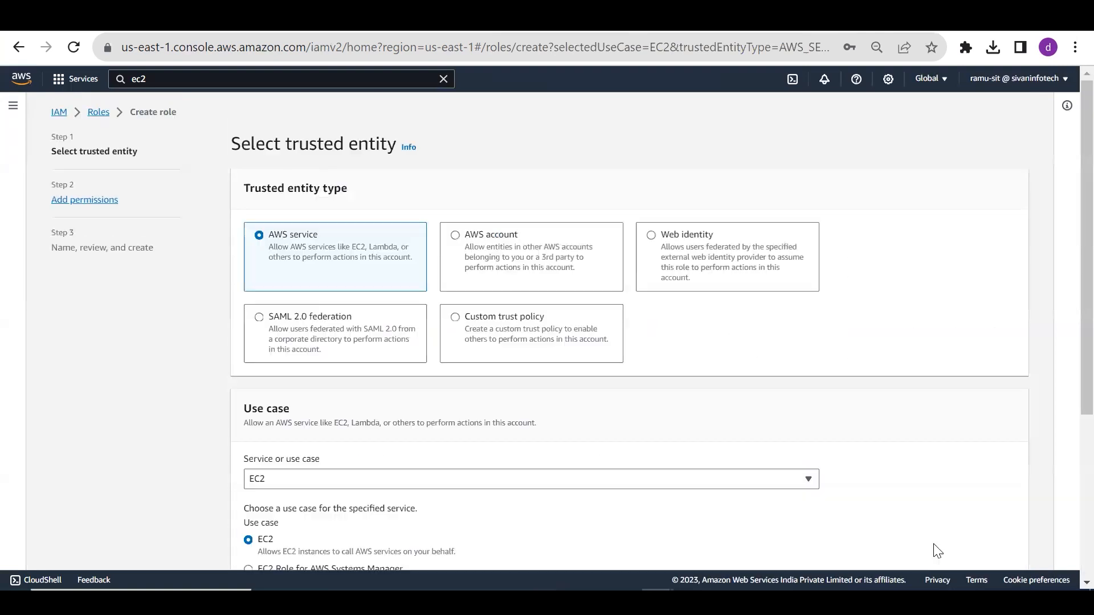
scroll(701, 399, down, 1)
scroll(700, 400, up, 1)
scroll(527, 387, down, 3)
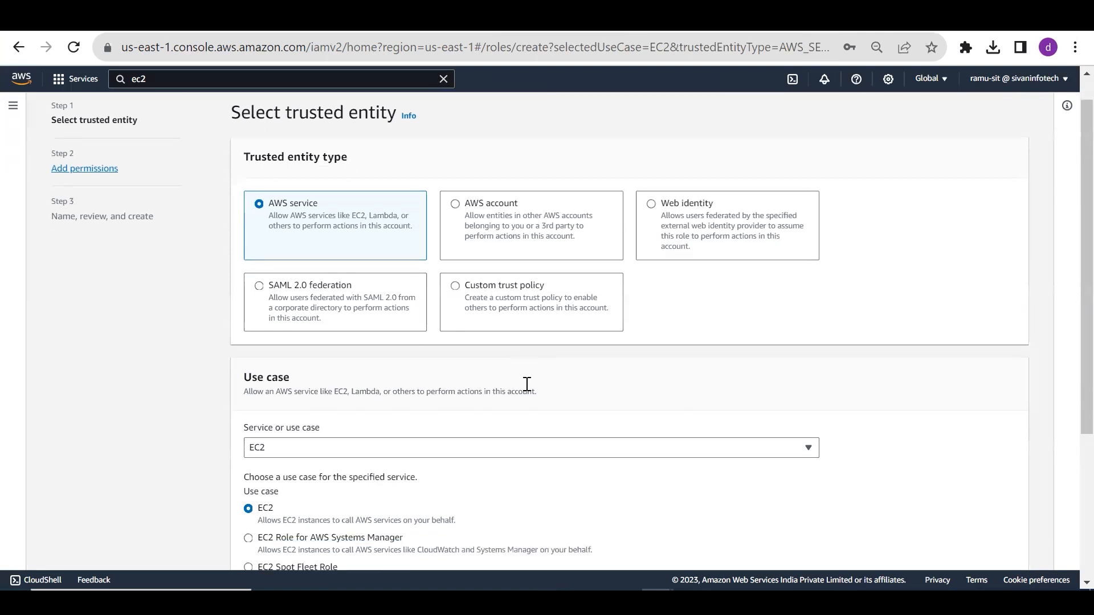
scroll(308, 380, down, 2)
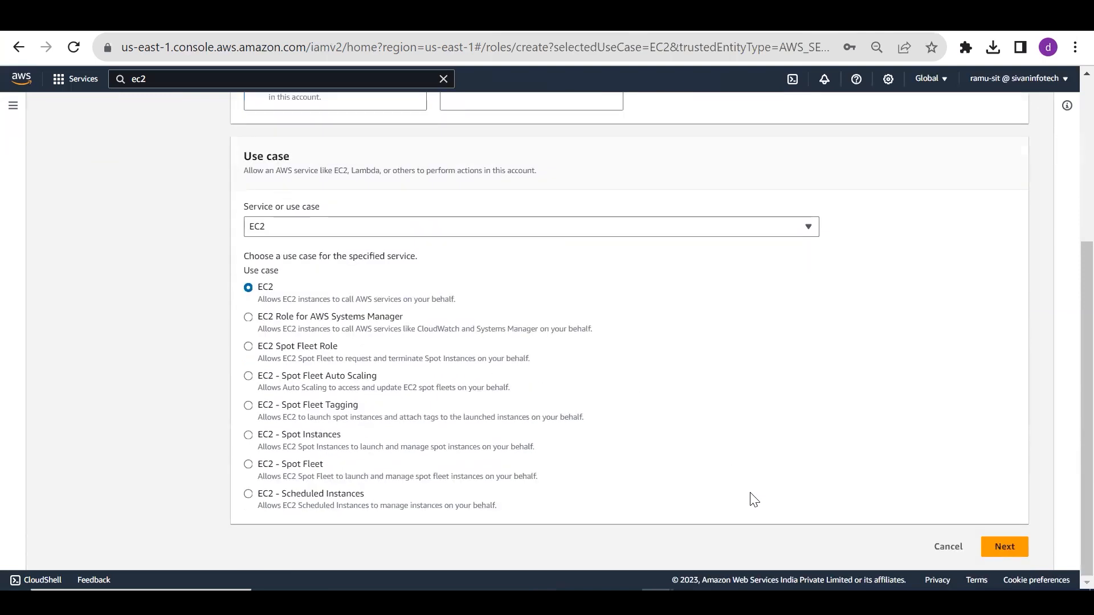
click(998, 546)
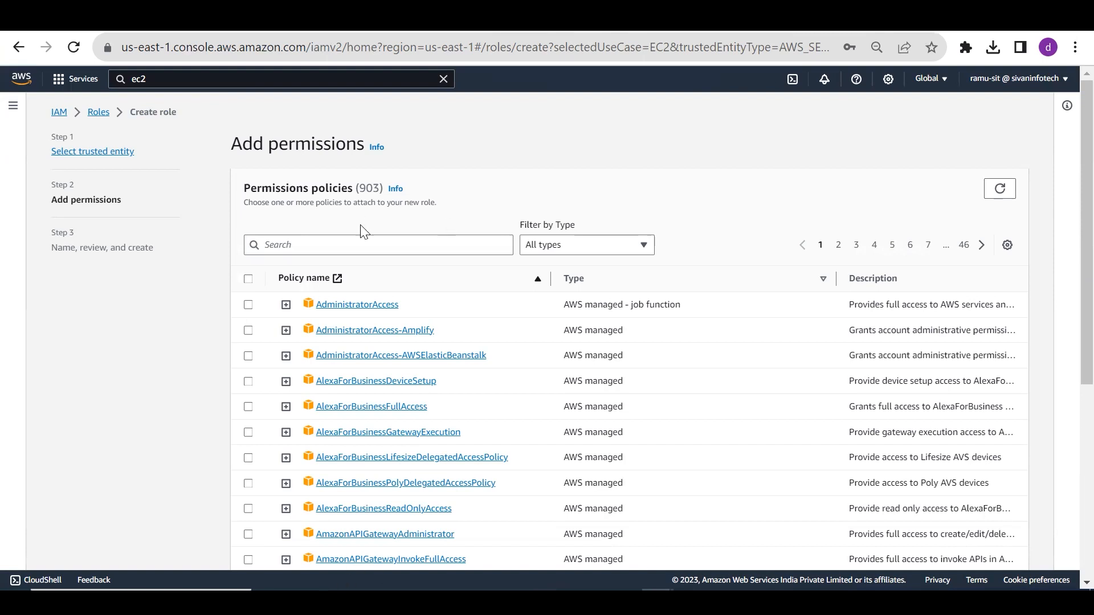
- Filter permission policies by 's3' and select AmazonS3FullAccess for the new role
scroll(365, 240, down, 2)
scroll(371, 285, up, 1)
scroll(359, 227, up, 1)
click(368, 187)
text(s3)
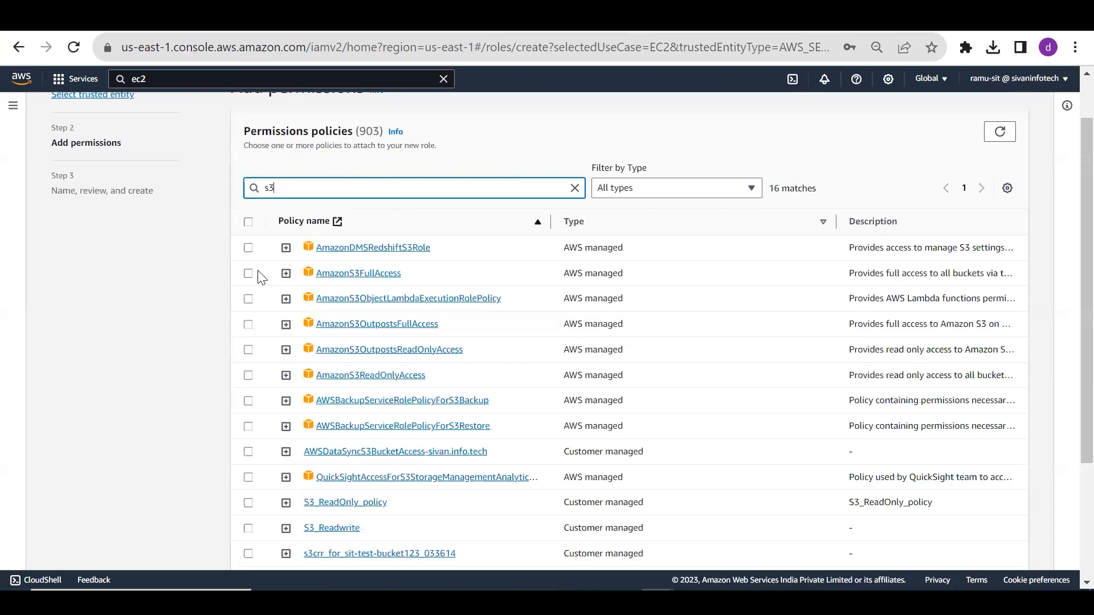
click(249, 274)
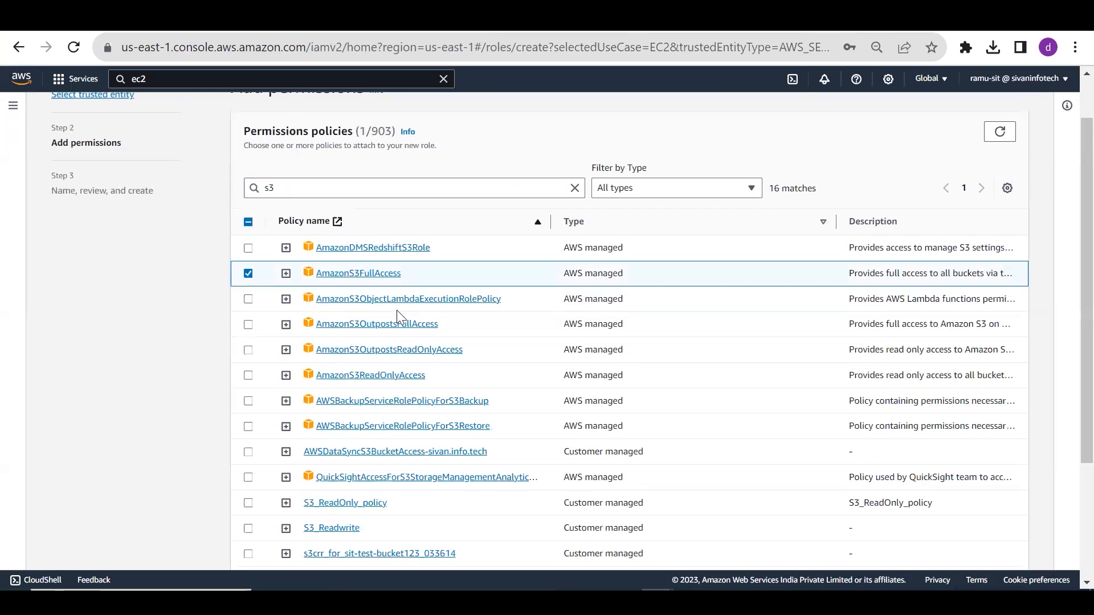
scroll(500, 334, down, 3)
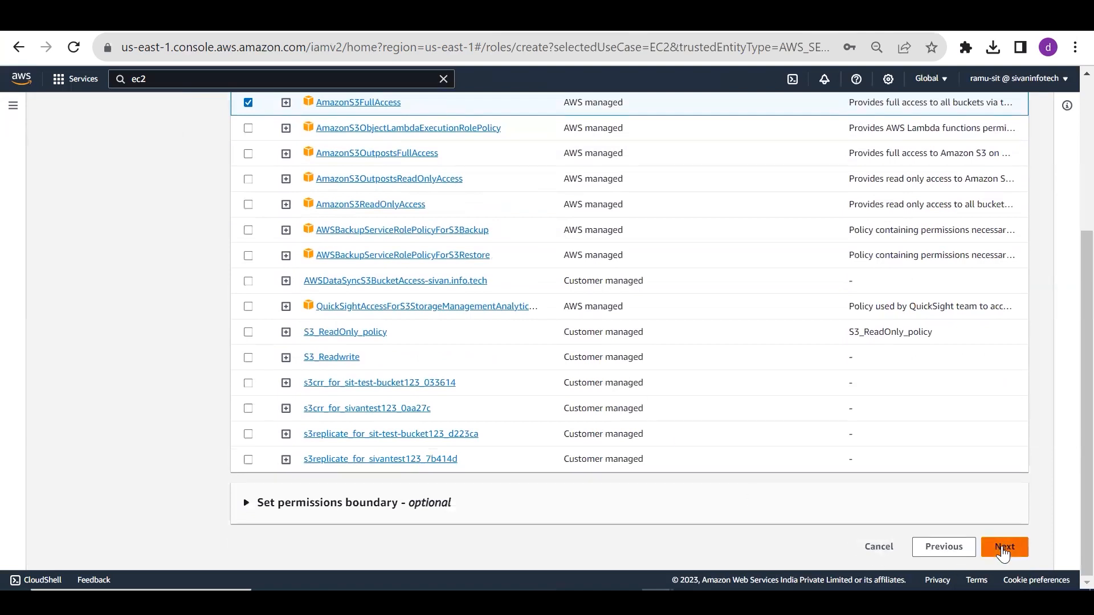
click(1003, 548)
- Name the role 'ec2-s3-role' and create it
click(326, 193)
text(ec2-s3)
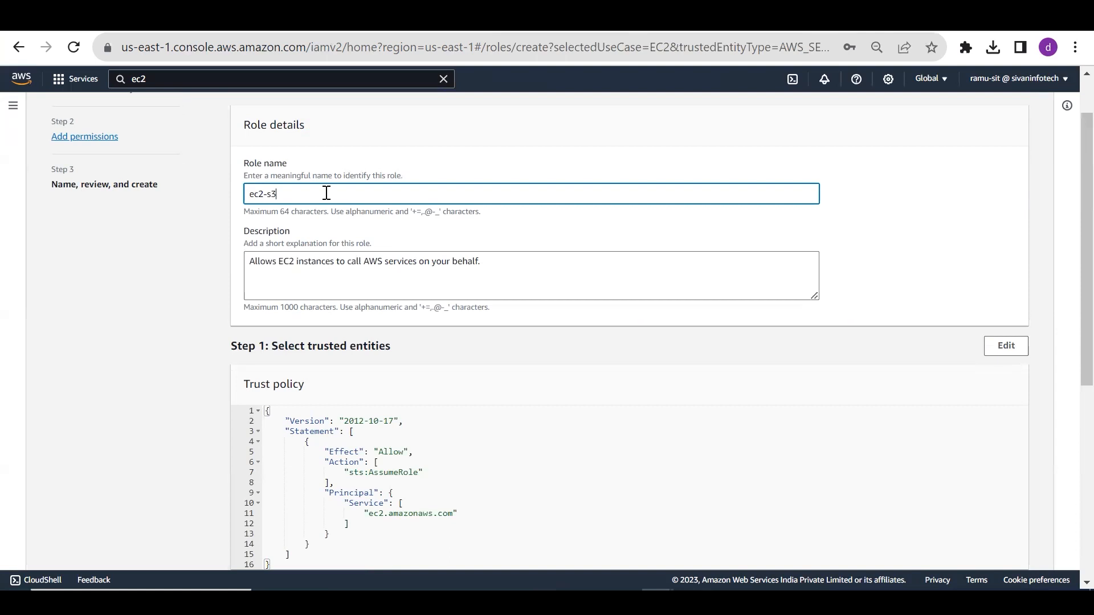
text(-role)
drag(307, 194, 236, 188)
key(ctrl+c)
click(860, 228)
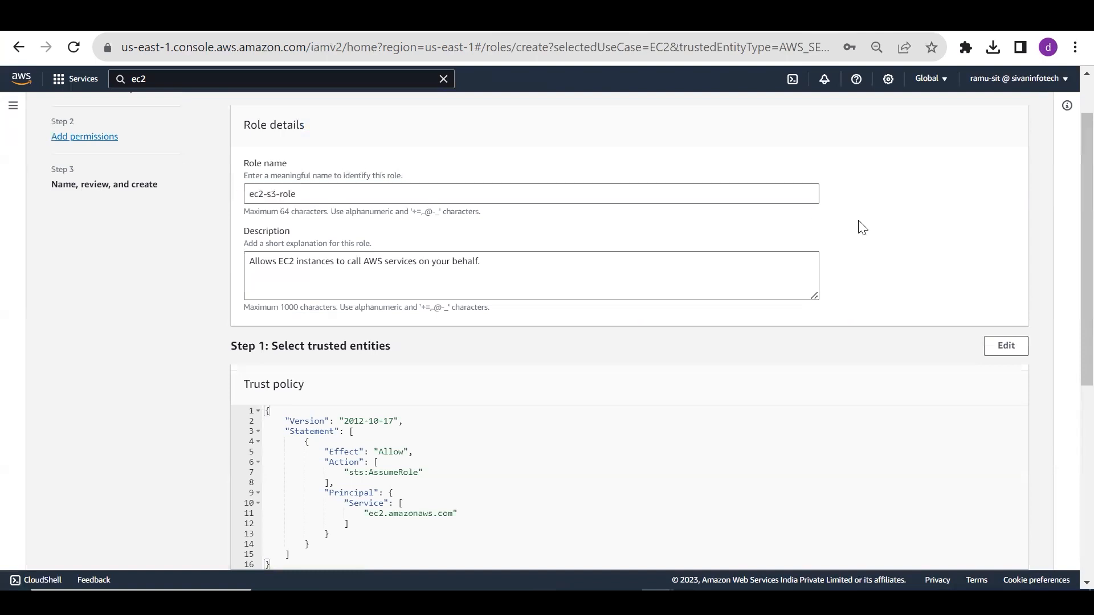
scroll(860, 227, down, 5)
click(986, 548)
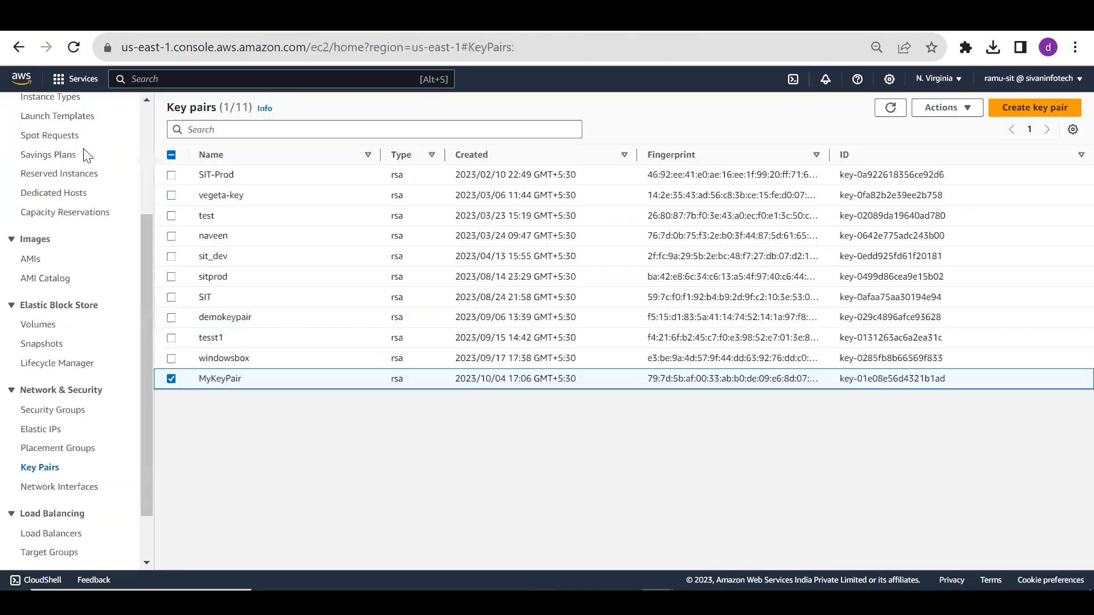
scroll(85, 153, up, 4)
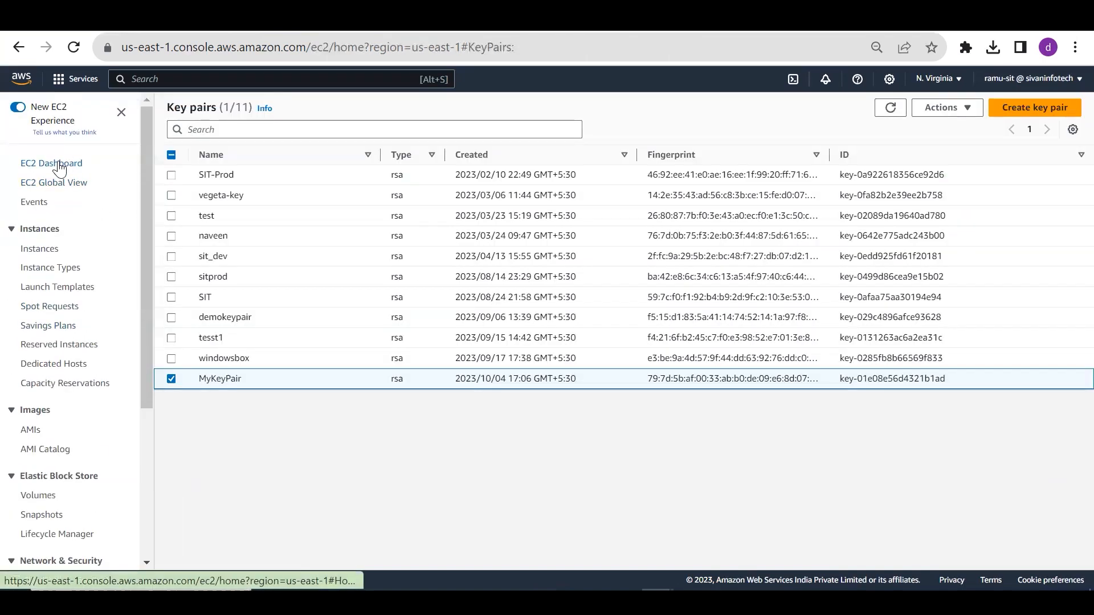
- Open the test instance's details from the EC2 Dashboard's instances list
click(57, 164)
click(222, 187)
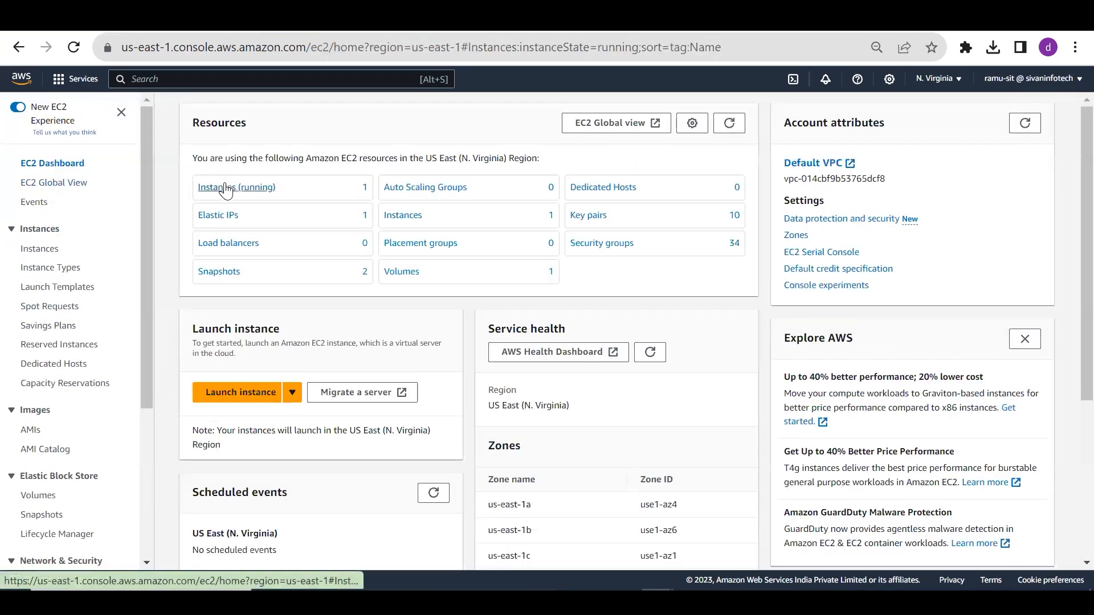
click(285, 160)
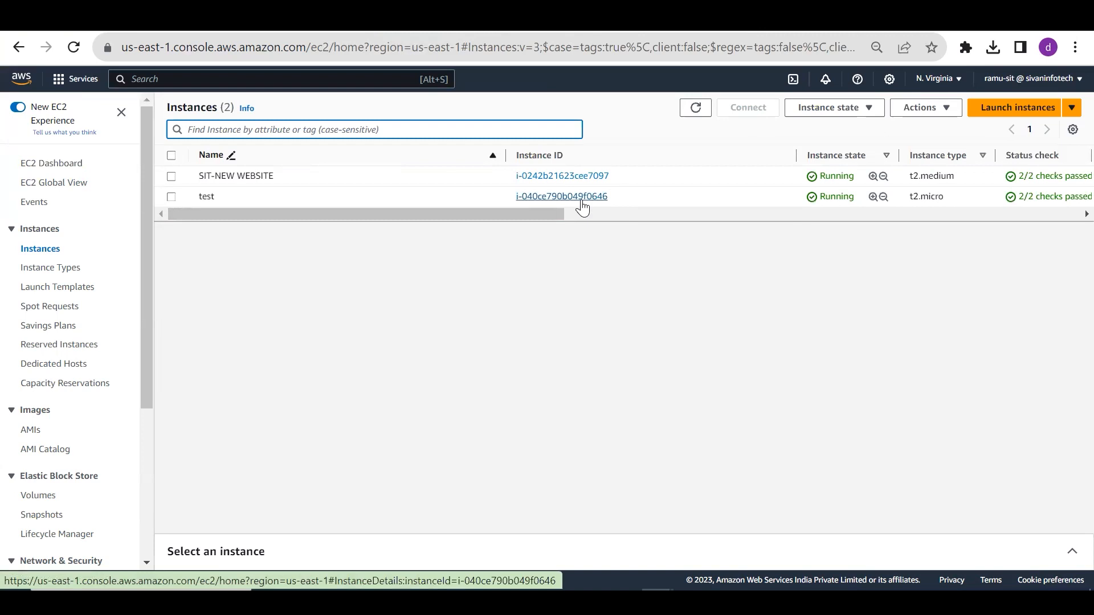
click(582, 206)
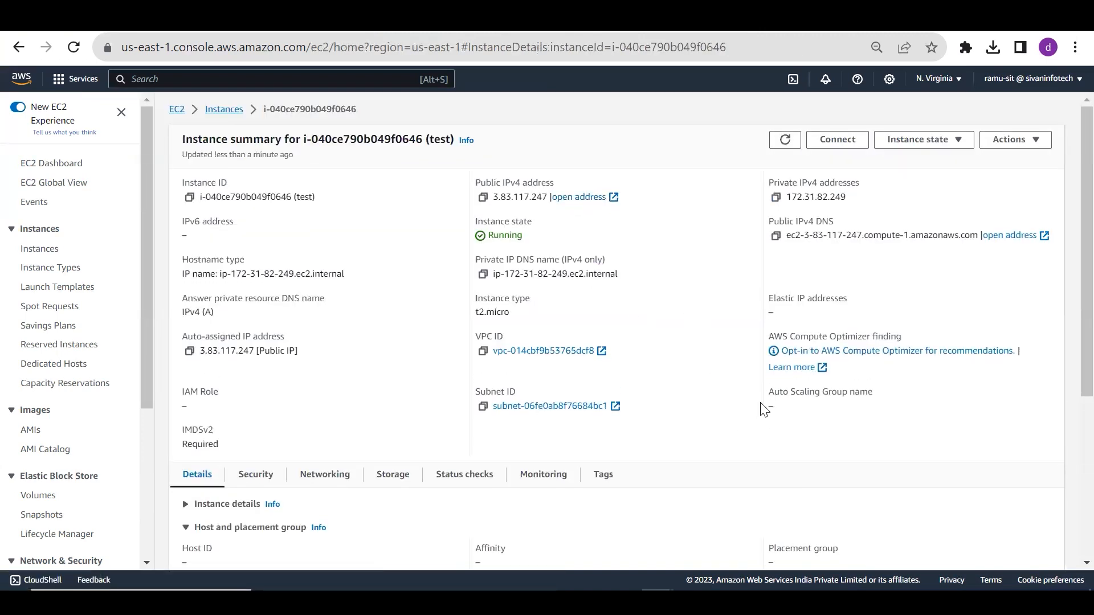
- Choose ec2-s3-role on the test instance's Modify IAM role page
click(1018, 141)
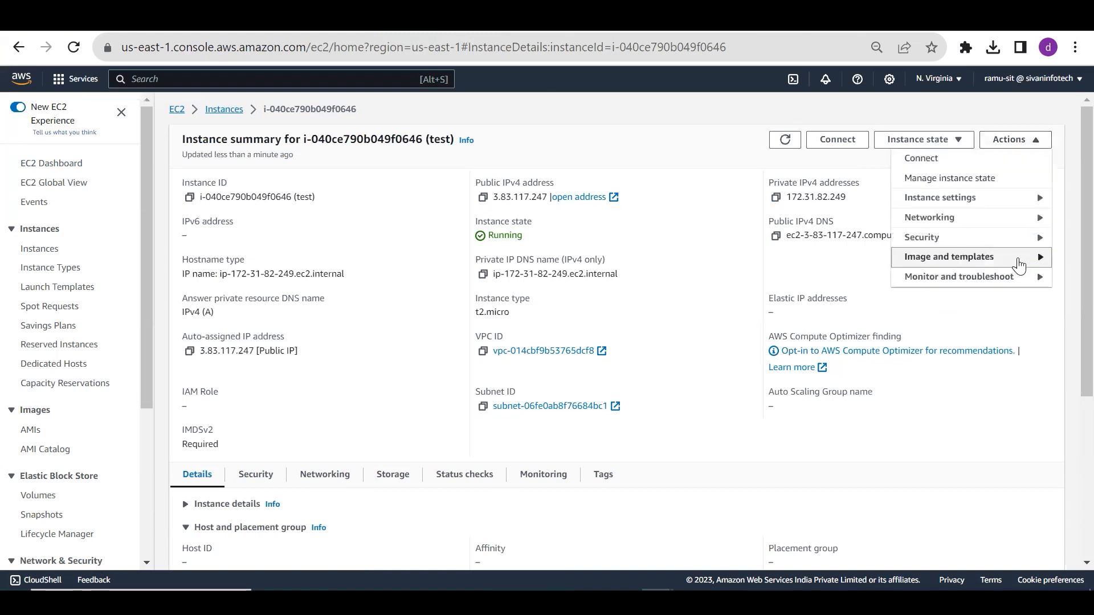
click(1034, 240)
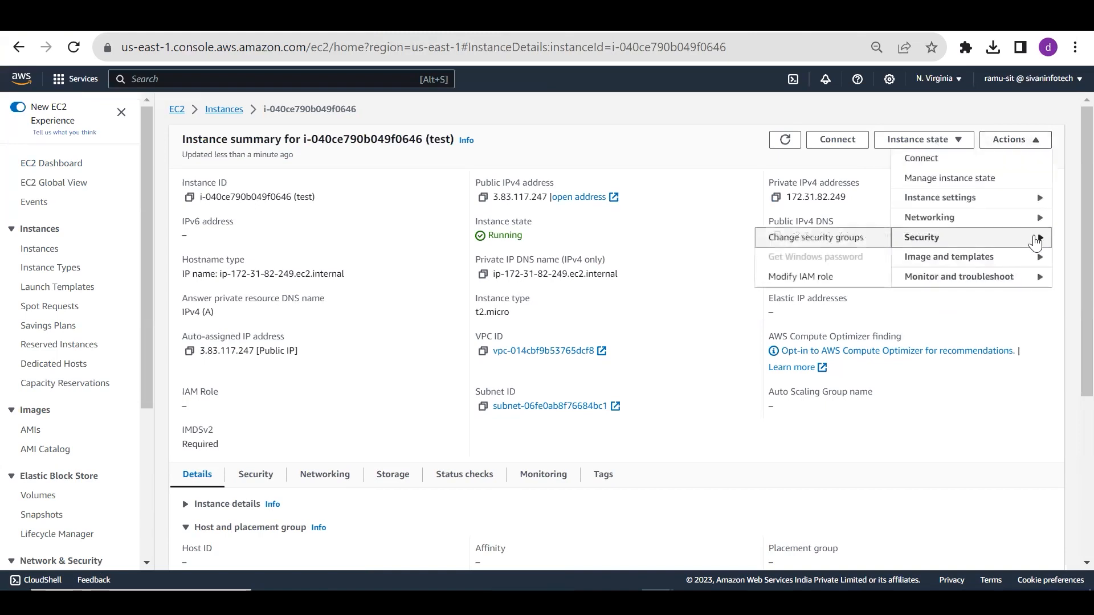
click(872, 278)
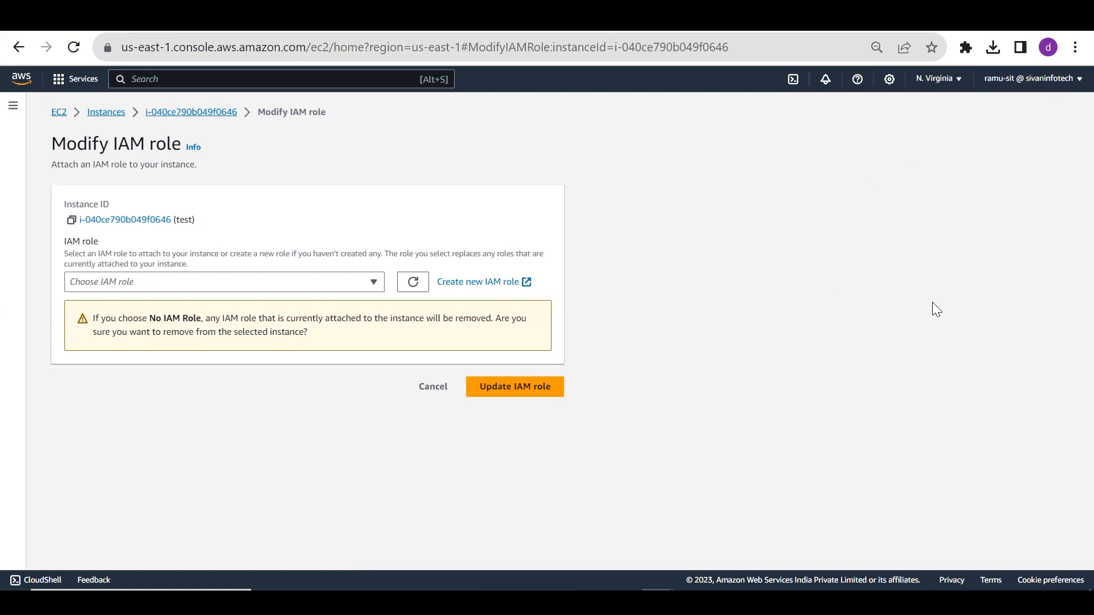
click(205, 283)
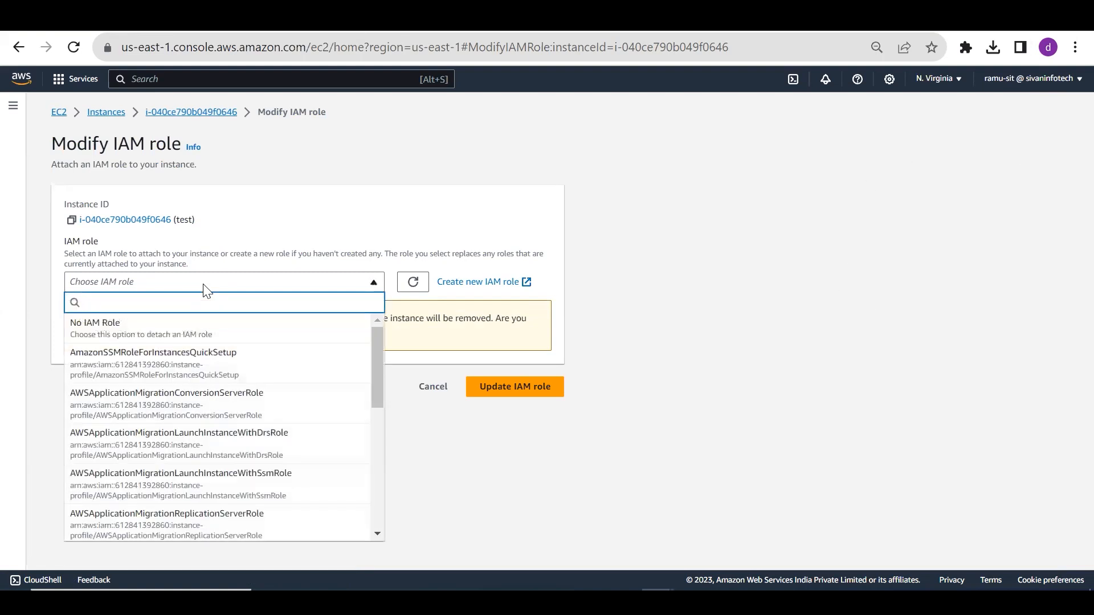
key(ctrl+v)
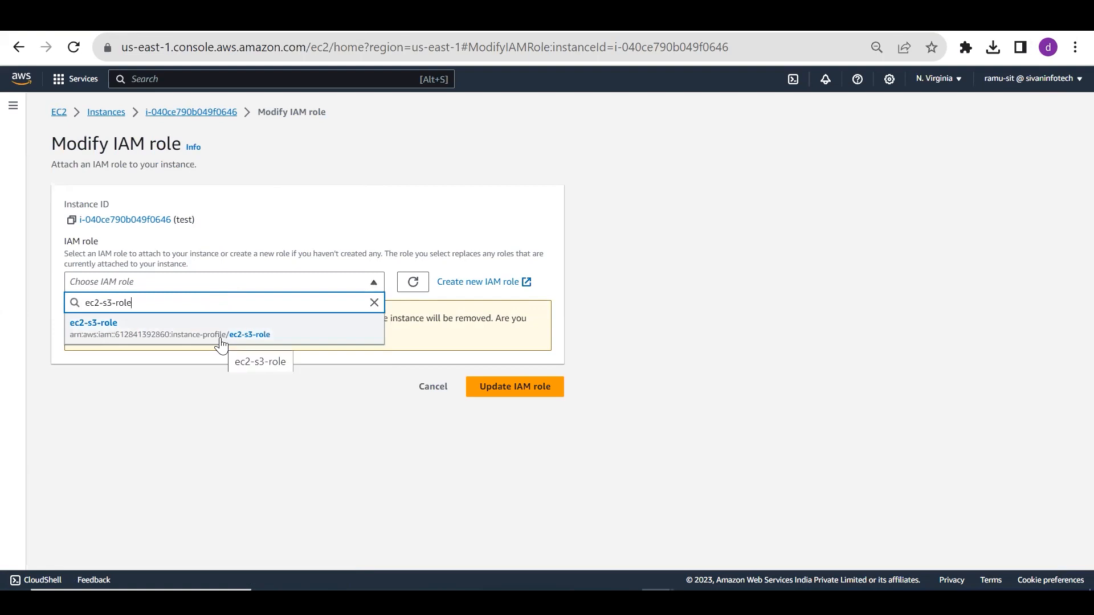
click(221, 336)
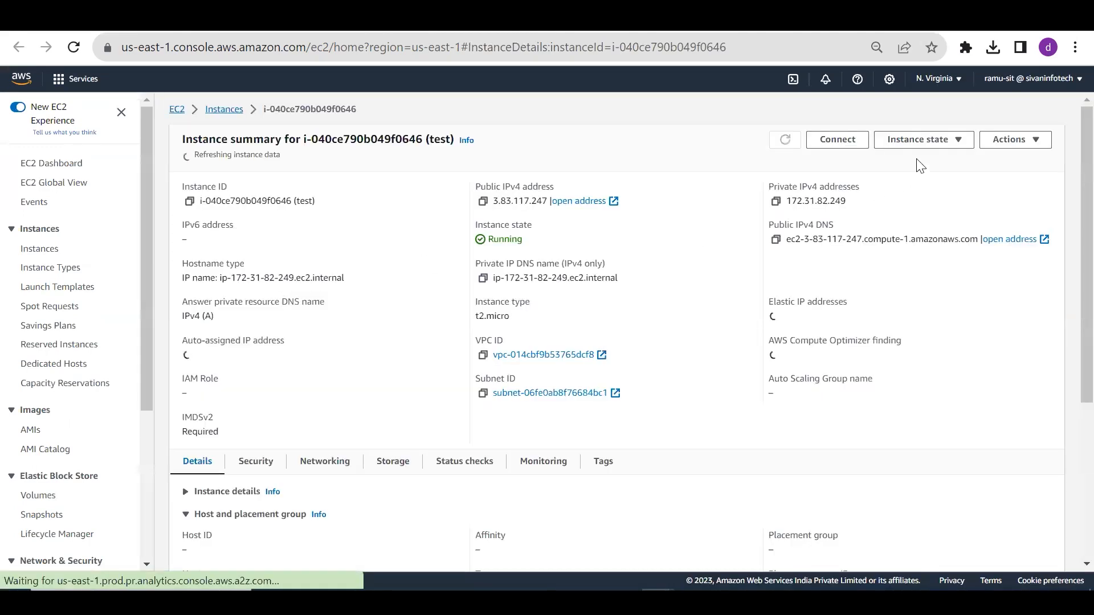
- Copy the test instance's public IP 3.83.117.247 from its Connect page
click(837, 139)
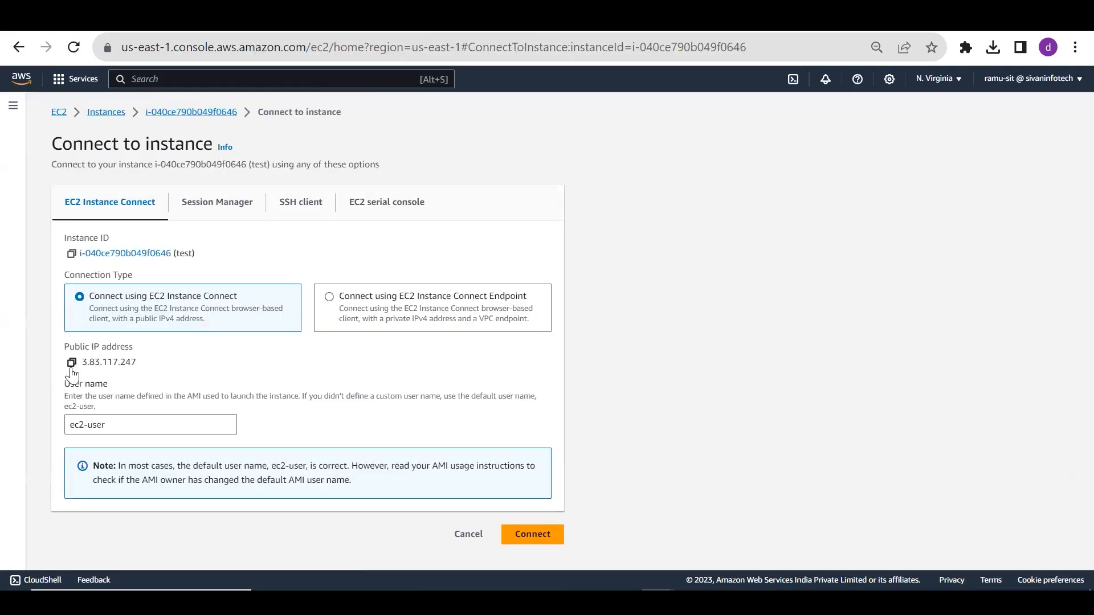
click(72, 363)
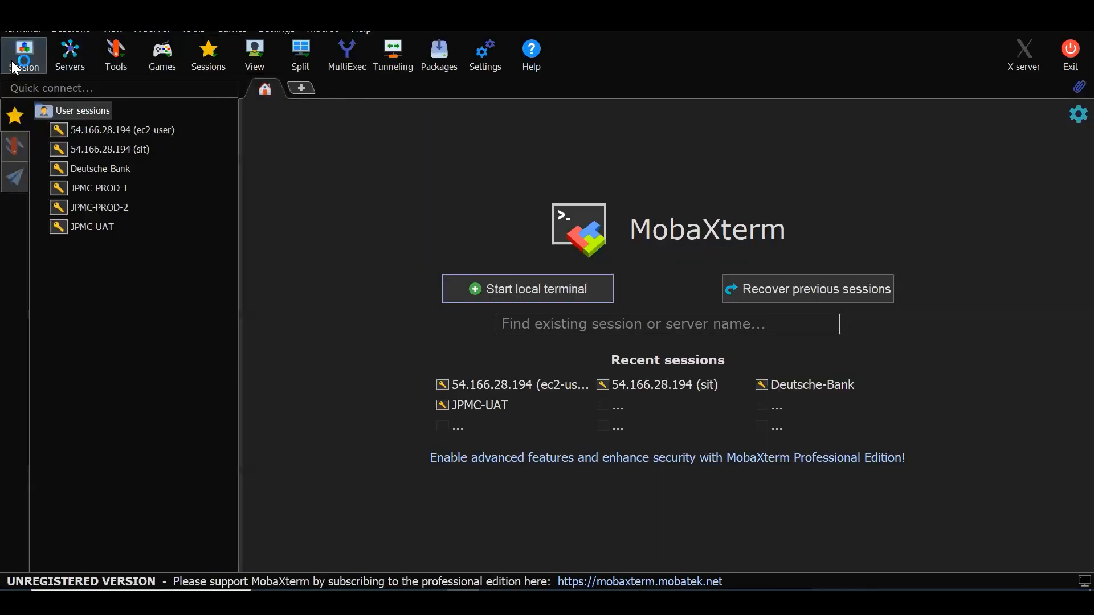
- Set up a new SSH session to 3.83.117.247 with username ec2-user
click(17, 57)
click(223, 133)
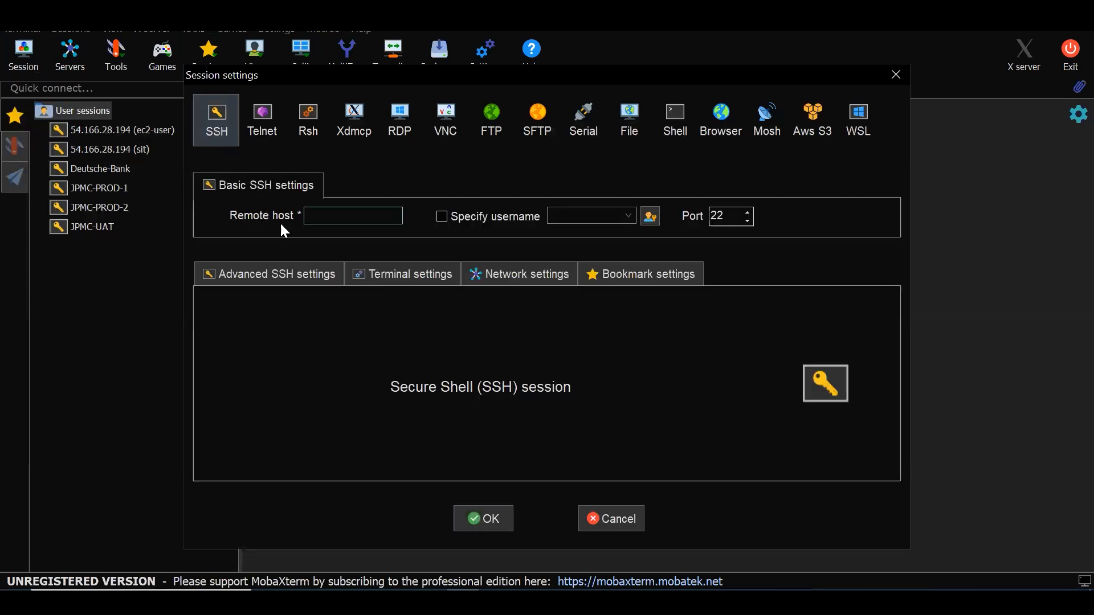
key(ctrl+v)
click(464, 217)
text(ec2-user)
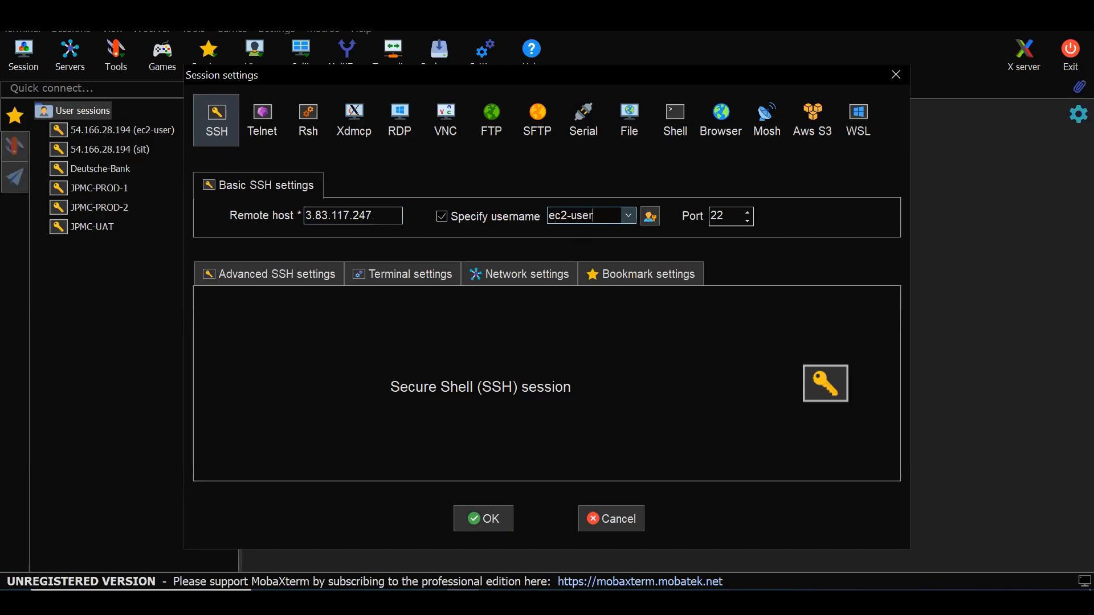
- Use the SIT-Prod private key for authentication and connect
click(317, 278)
click(260, 421)
click(525, 420)
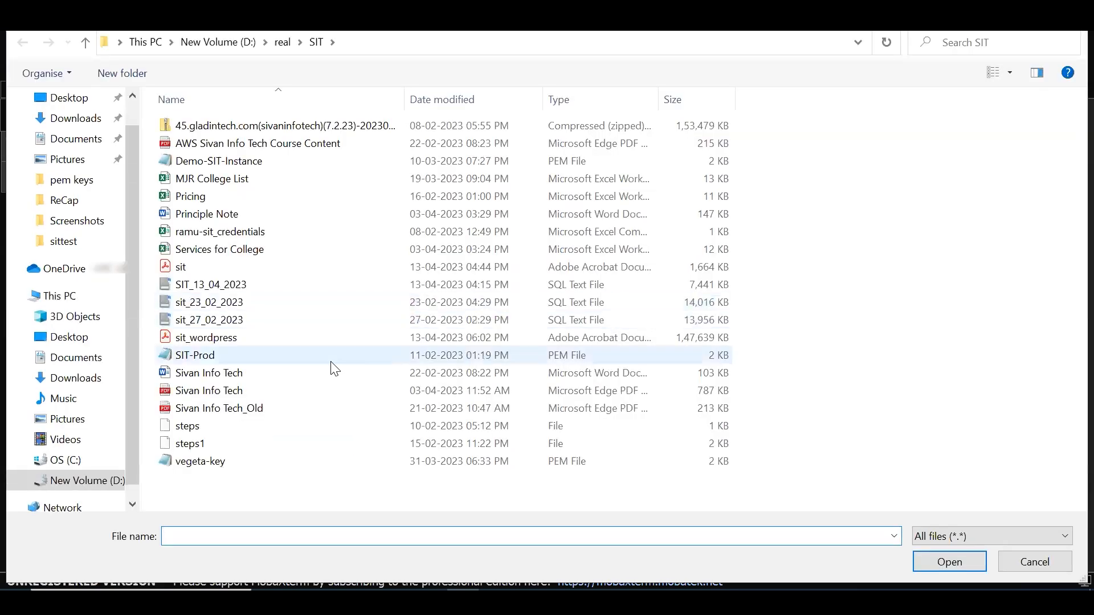
click(330, 357)
click(938, 559)
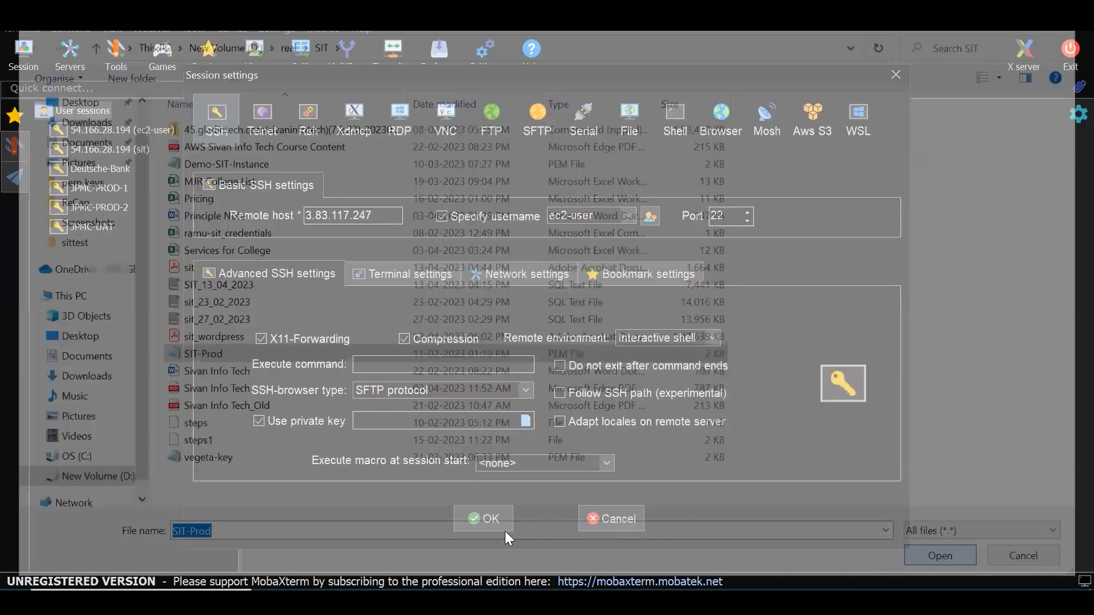
click(495, 529)
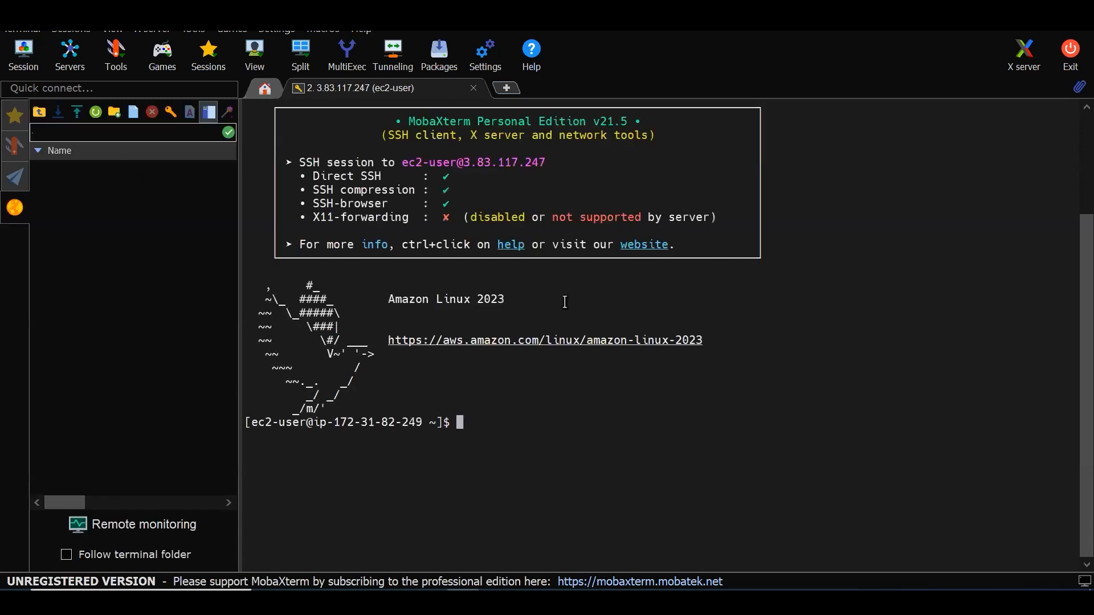
- Clear the terminal and check the AWS CLI version, 2.9.19
key(ctrl+l)
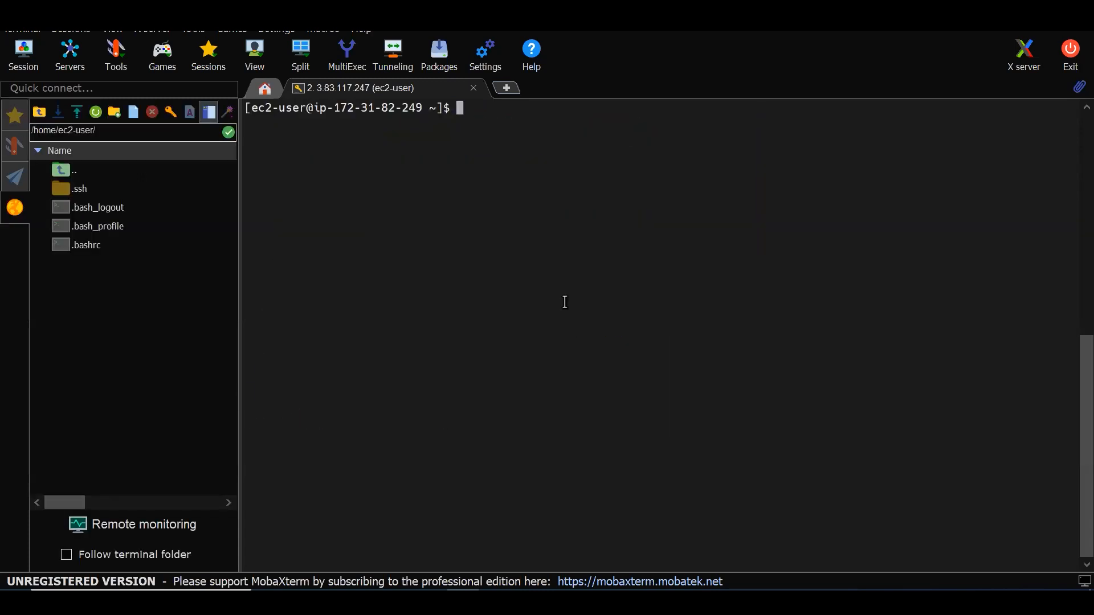
text(aws --version)
key(Return)
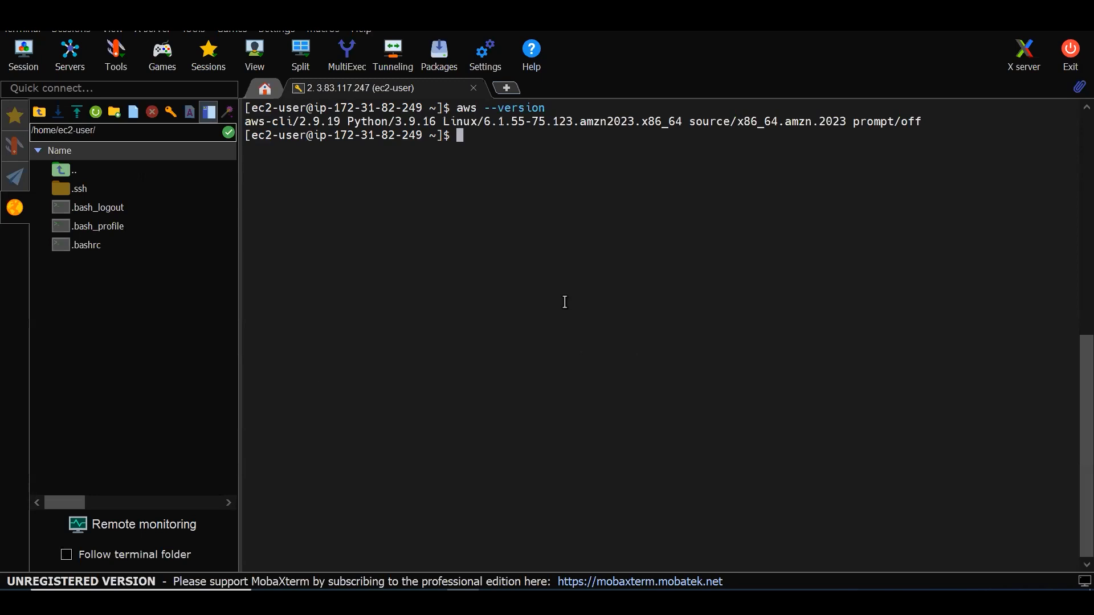
- Try aws s3 ls and aws configure, skipping every prompt, then return to Chrome
text(aws configure)
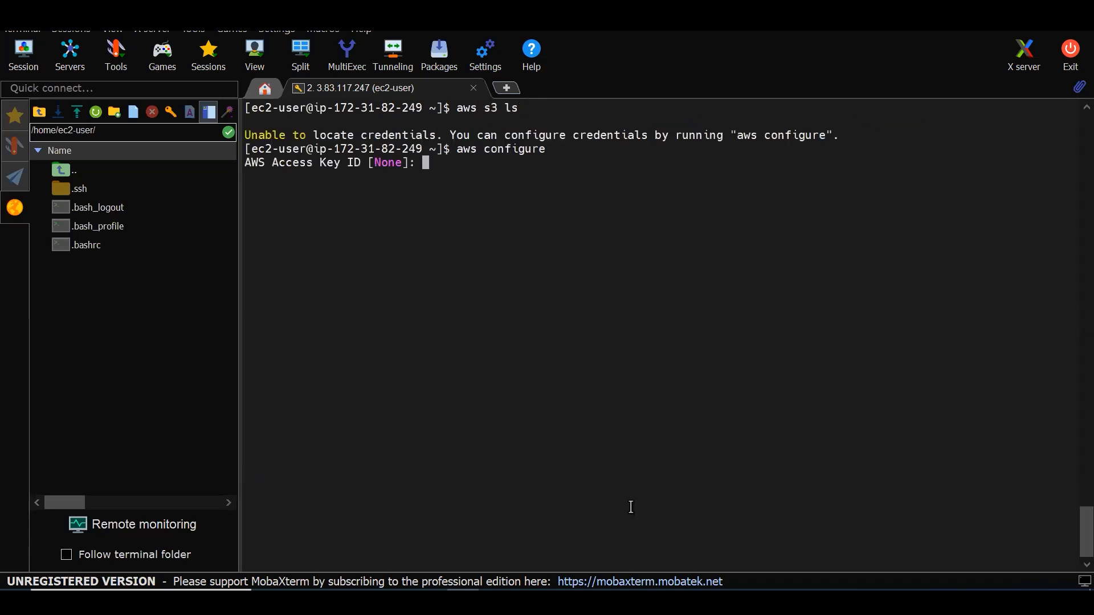
key(Return)
key(Return)
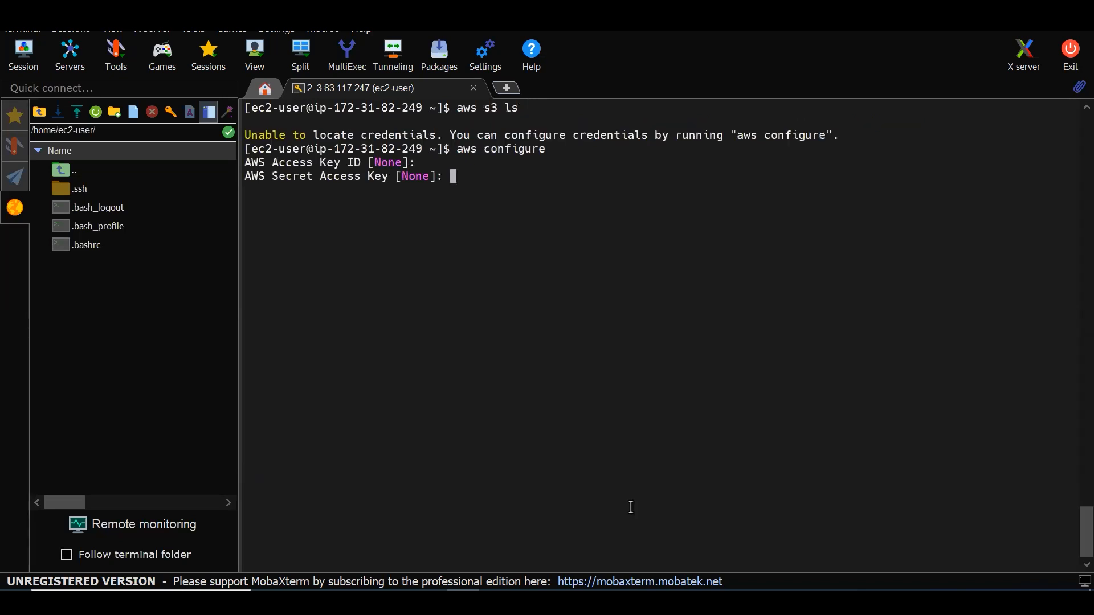
key(Return)
key(Return)
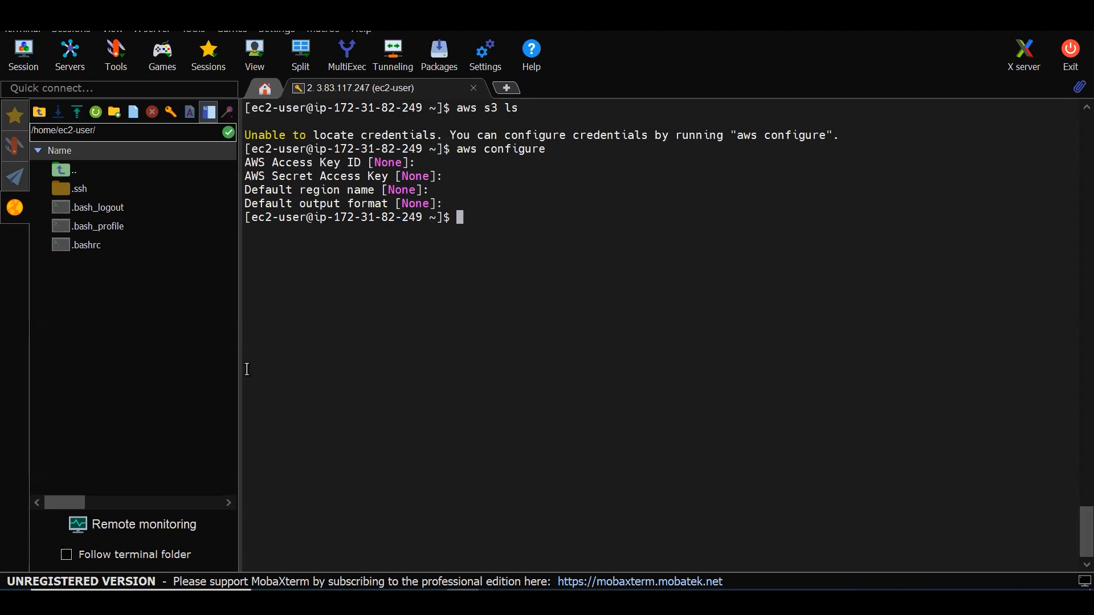
key(alt+Tab)
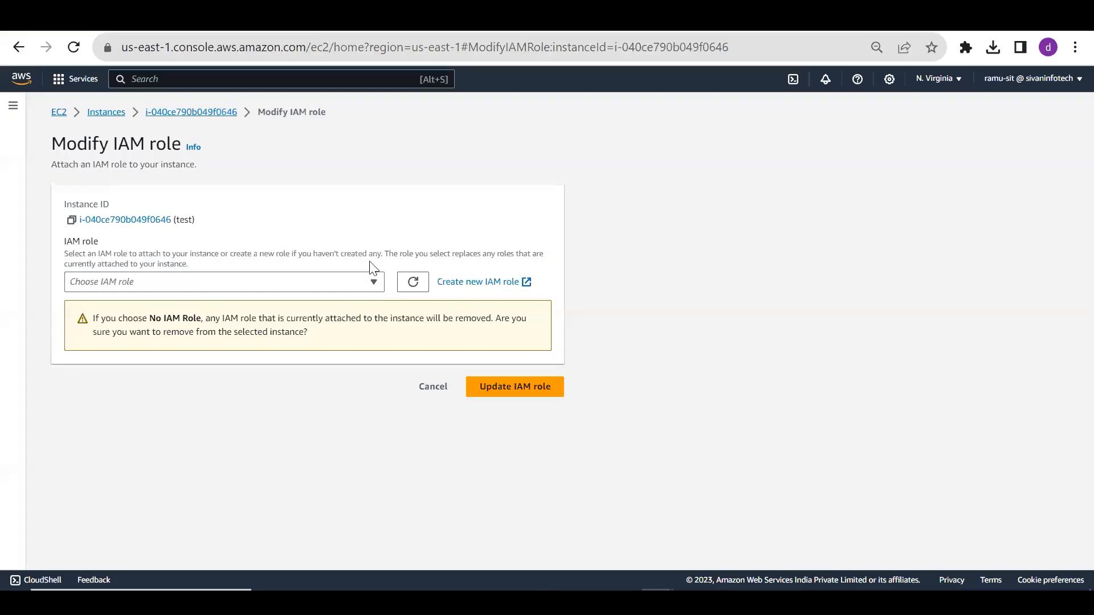
- Attach Ec2toS3_role to the test instance
click(362, 282)
key(ctrl+v)
drag(330, 303, 39, 294)
key(BackSpace)
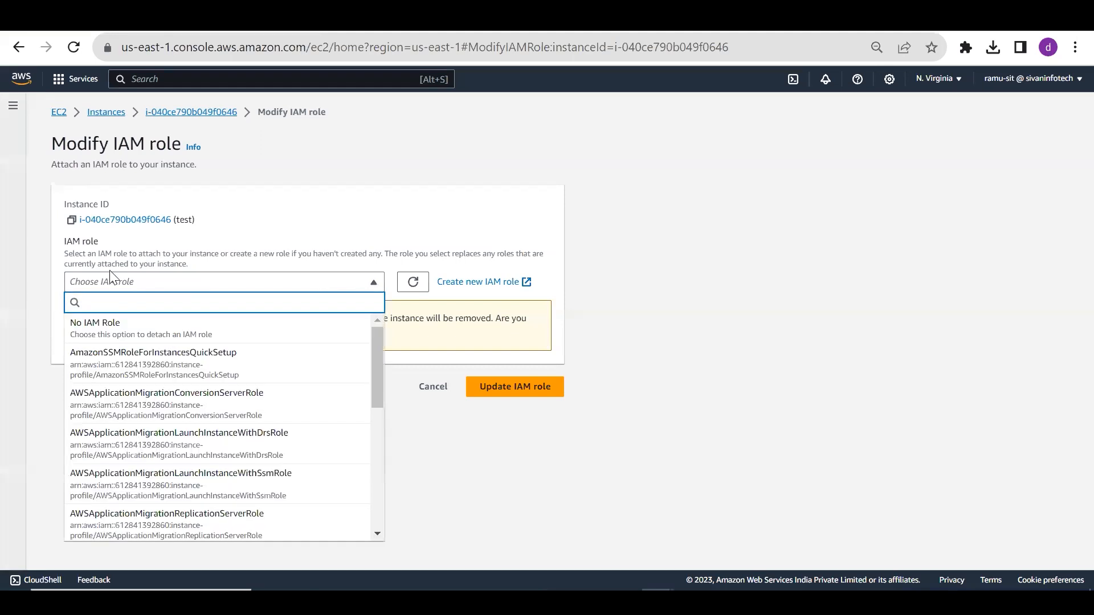
scroll(216, 399, down, 10)
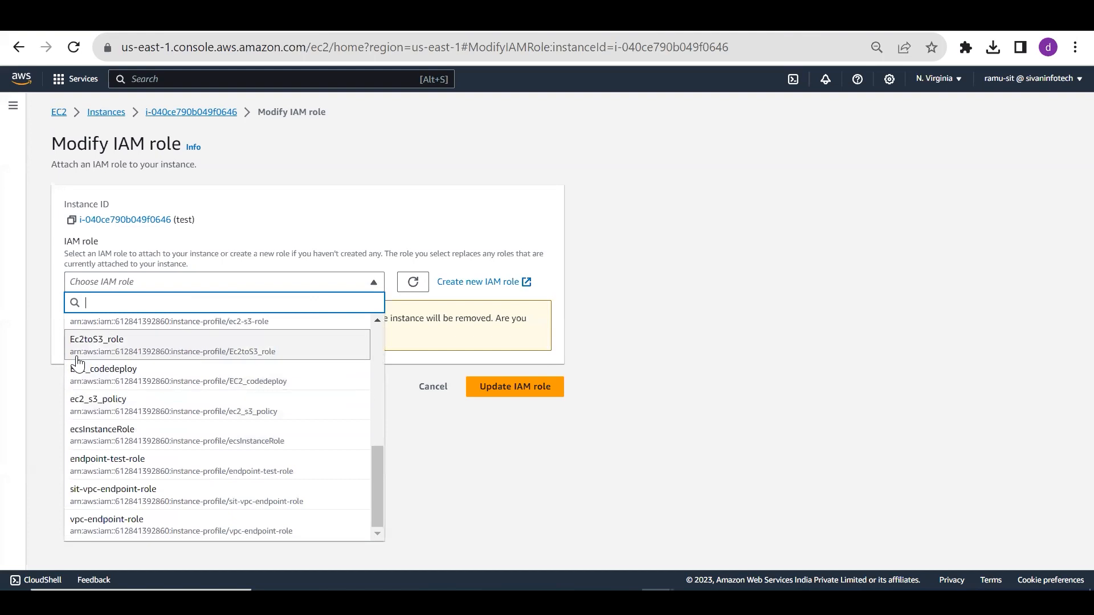
click(122, 348)
click(511, 329)
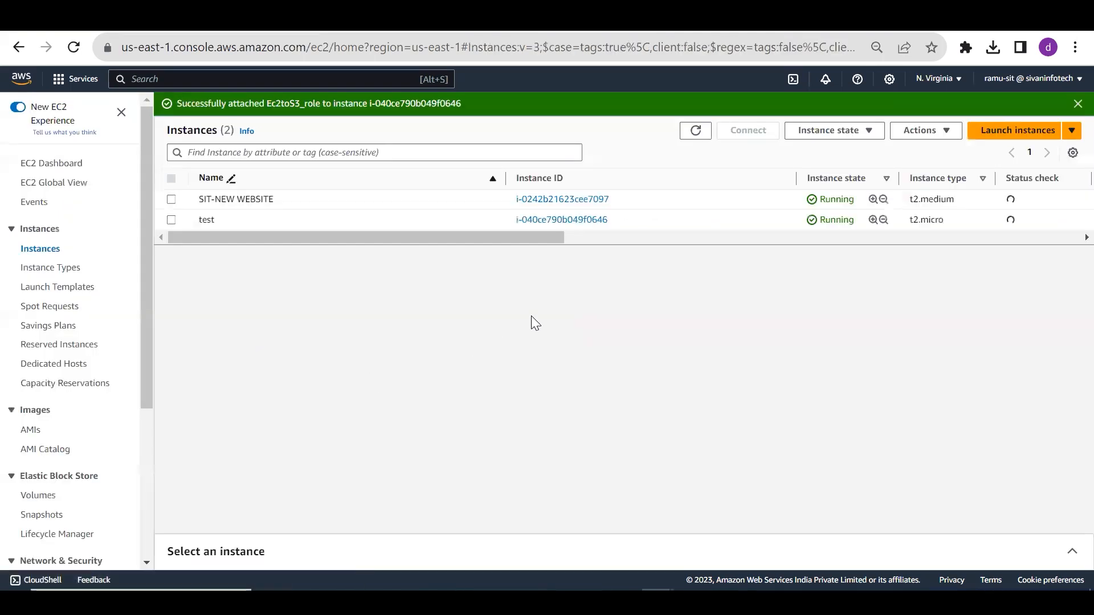
- Rerun aws s3 ls in the terminal, now listing three buckets
key(alt+Tab)
key(Up)
key(Up)
key(Return)
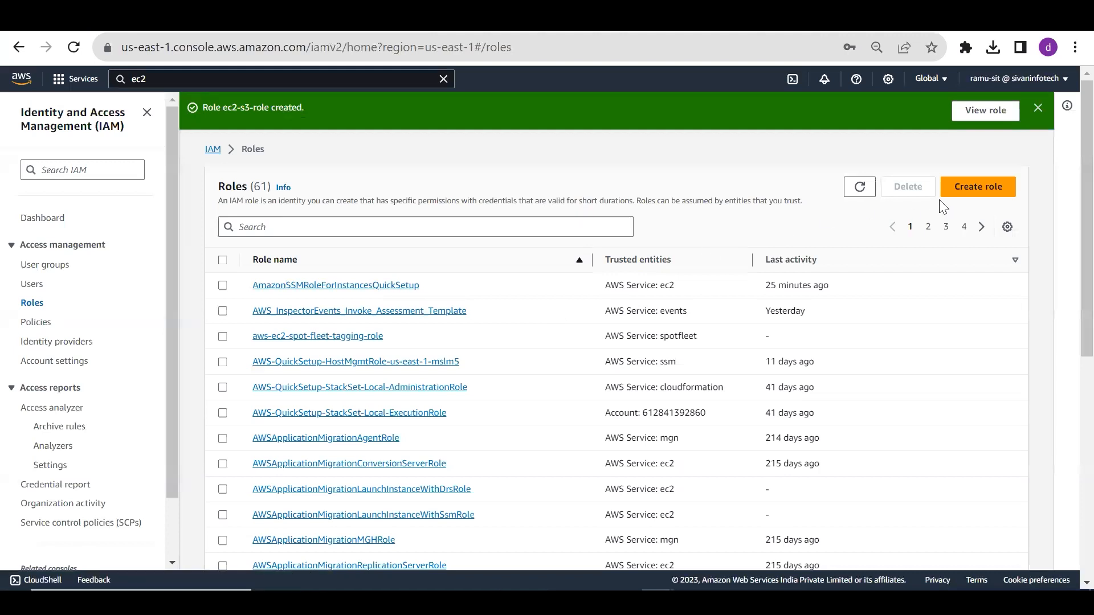
- Start a new IAM role and compare trusted entity types, ending on Web identity
click(978, 186)
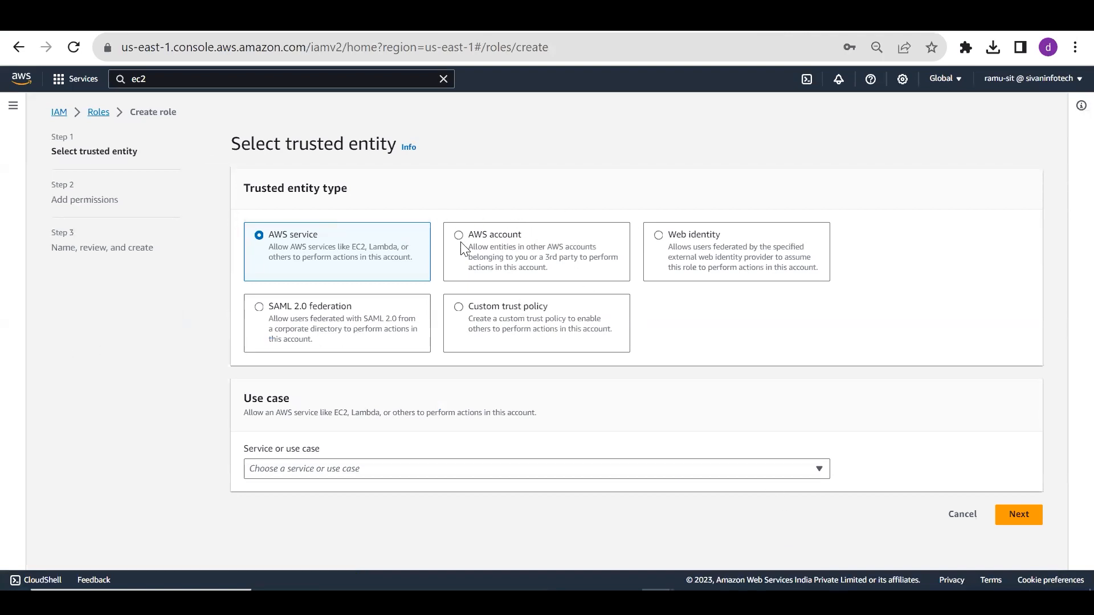
click(538, 249)
drag(674, 236, 701, 249)
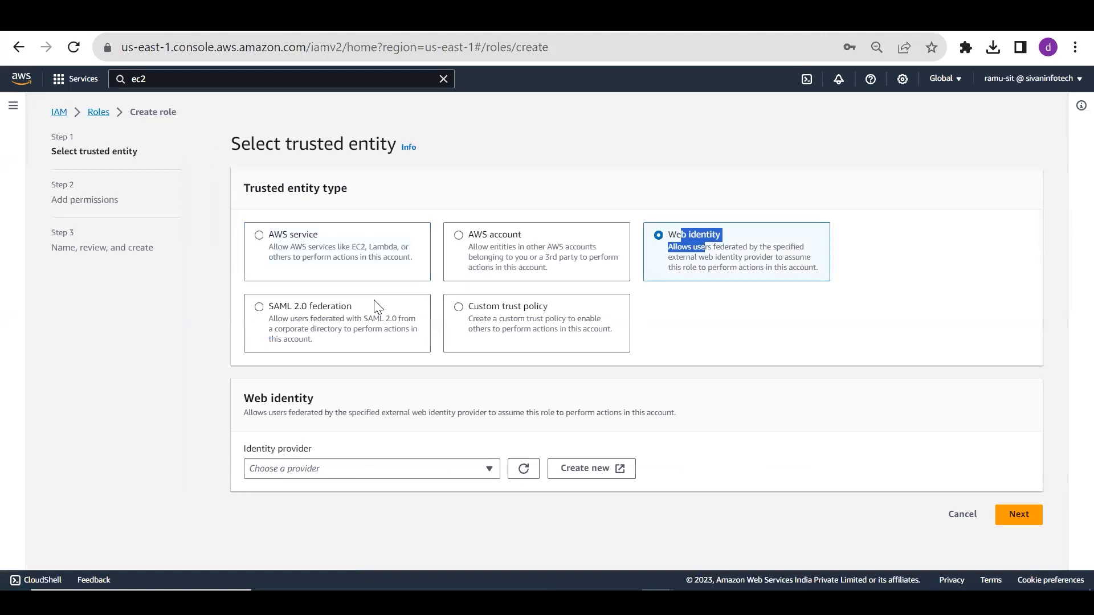
click(738, 327)
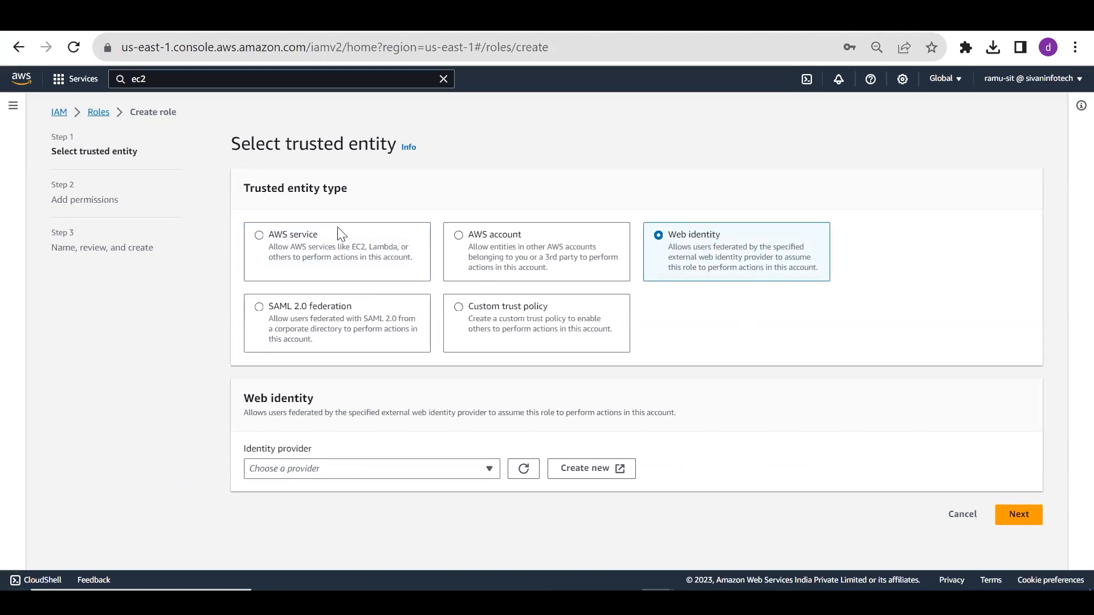
click(264, 245)
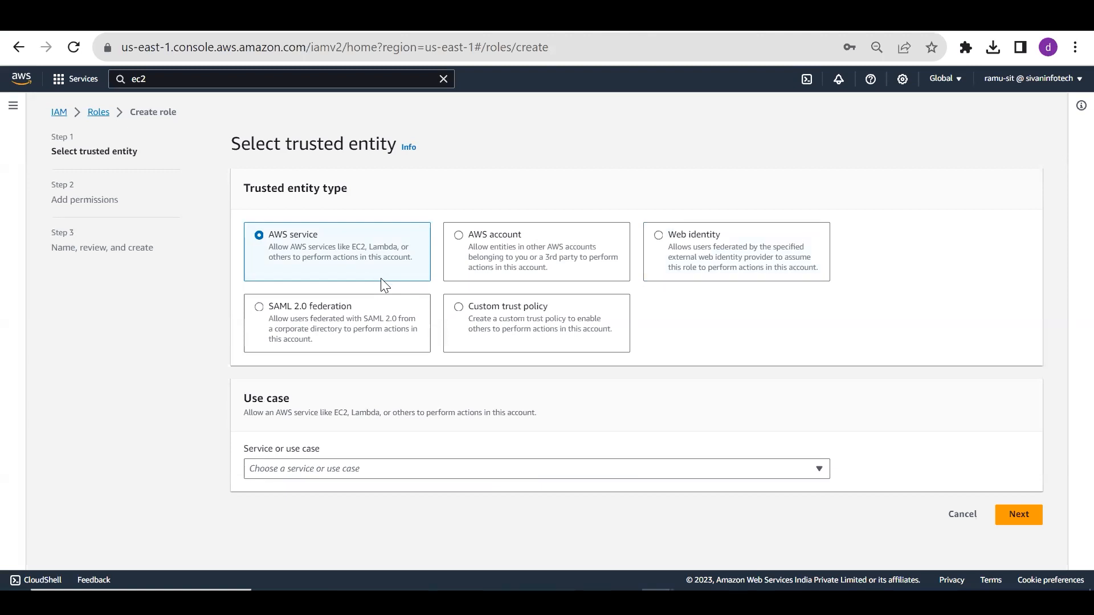
click(482, 241)
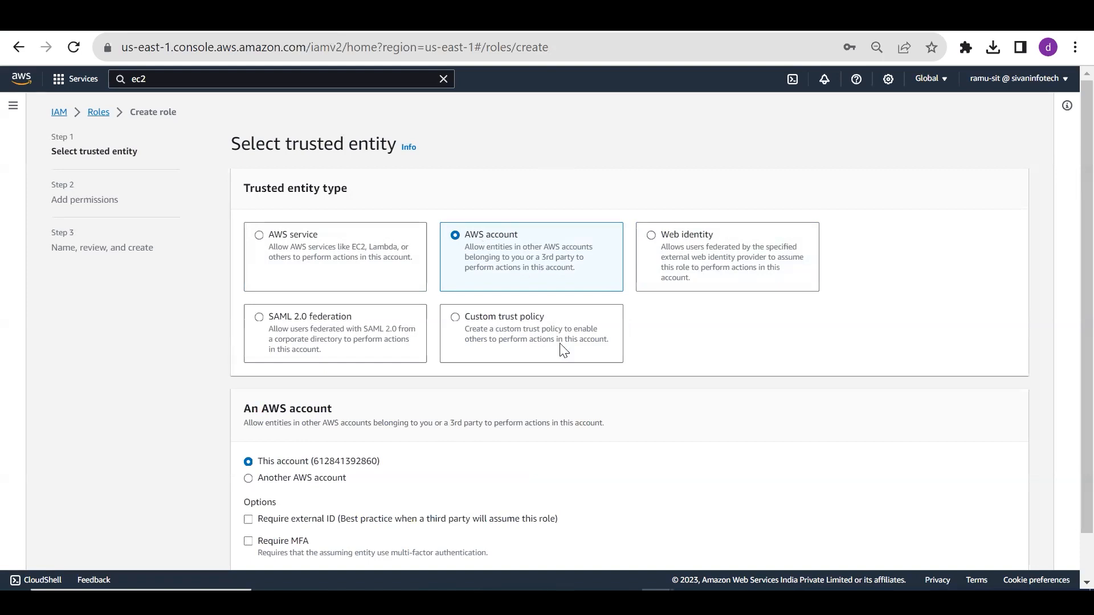
scroll(473, 427, down, 2)
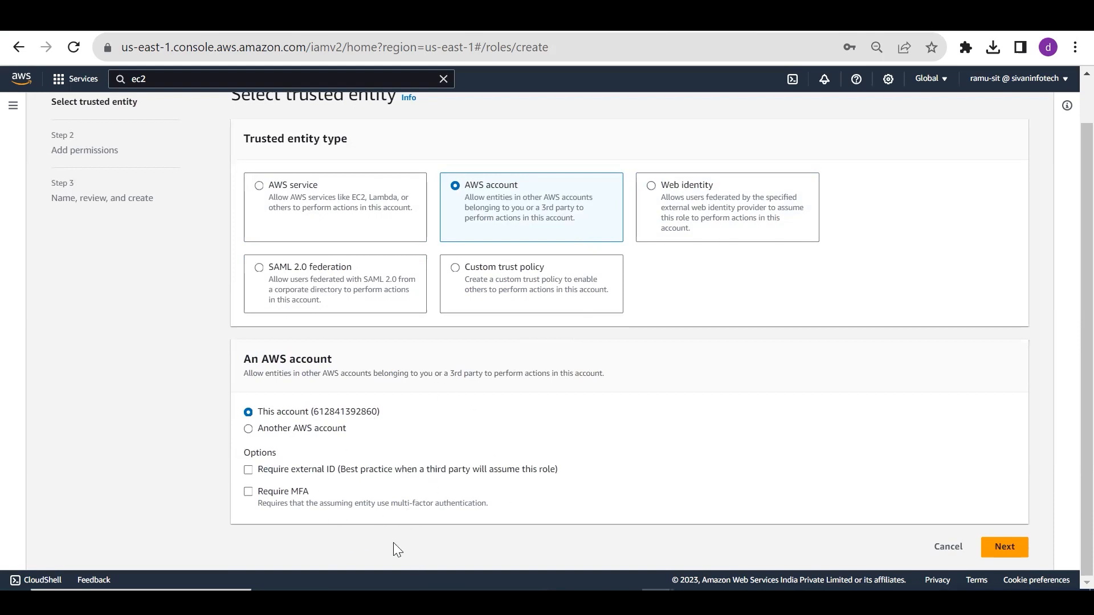
click(703, 193)
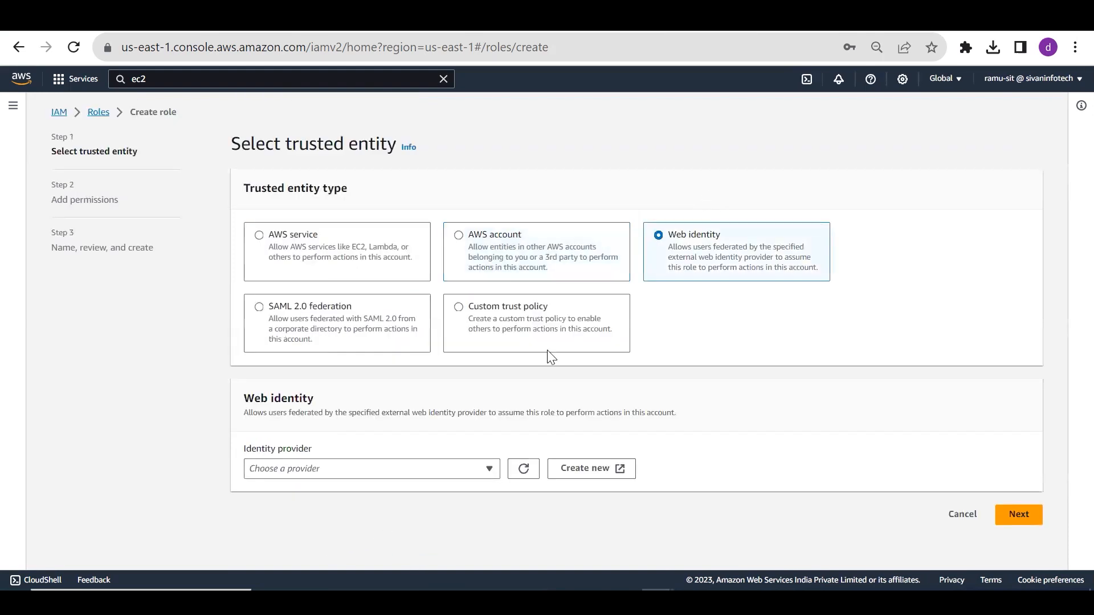
- Cycle through SAML 2.0 federation, Custom trust policy and AWS account, settling on AWS service
click(312, 311)
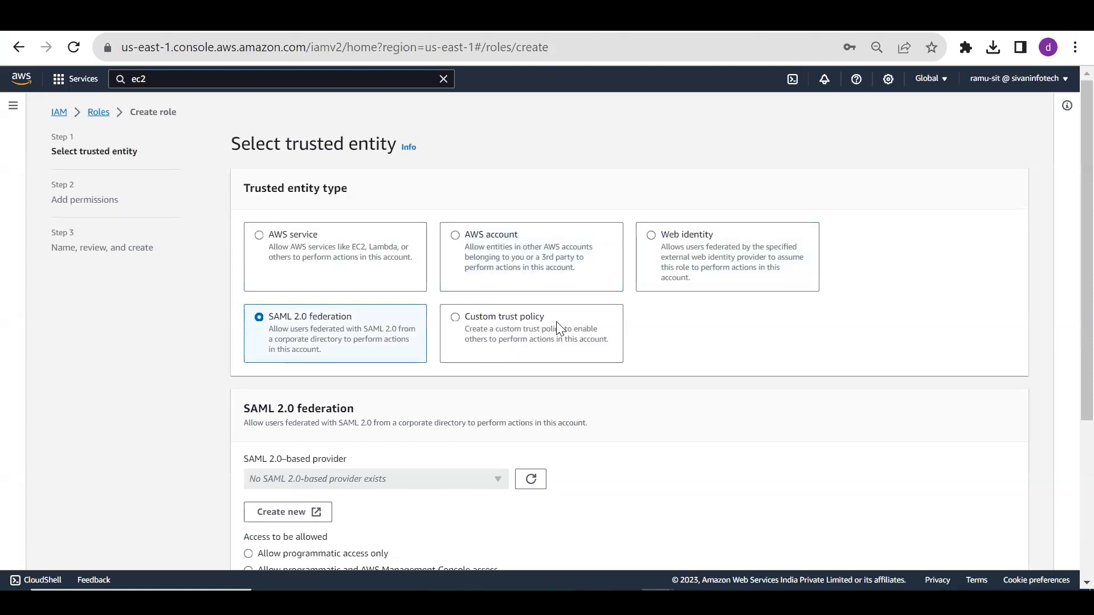
click(495, 340)
scroll(564, 321, down, 2)
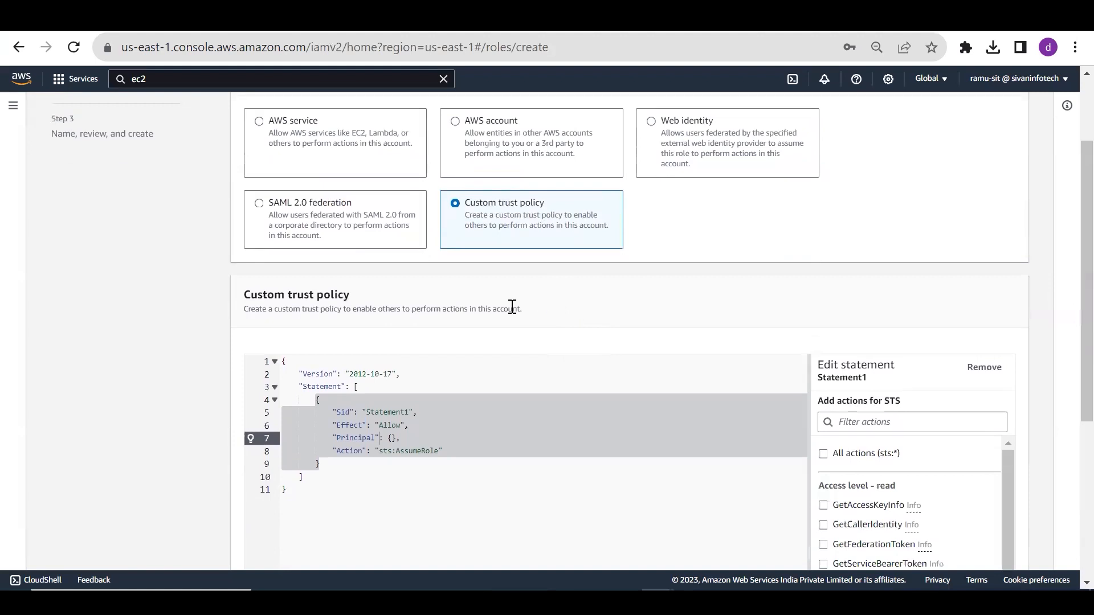
scroll(457, 325, up, 2)
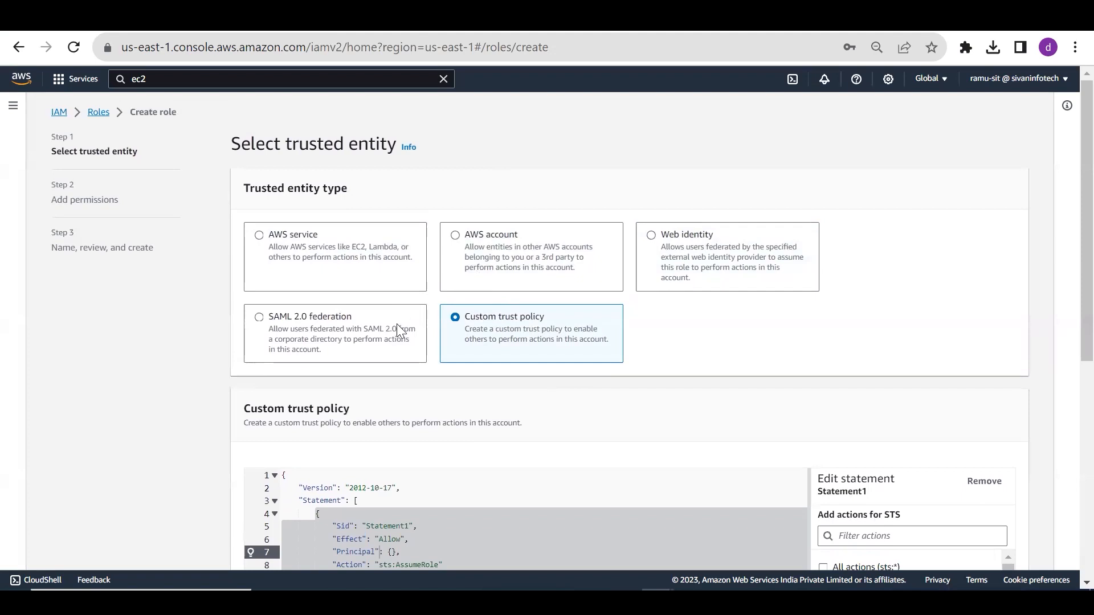
click(272, 261)
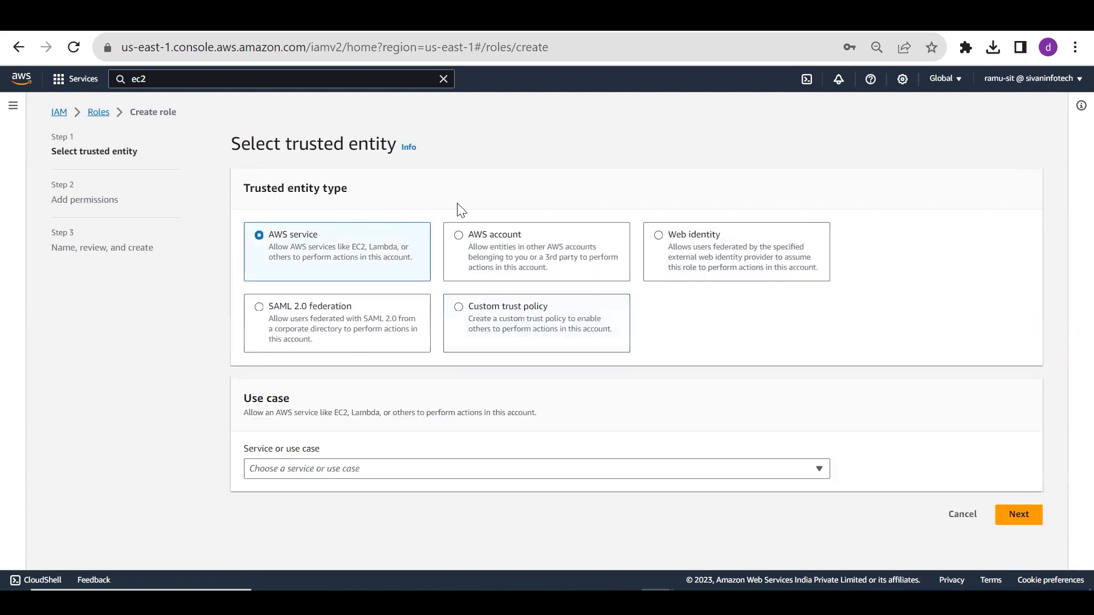
click(514, 245)
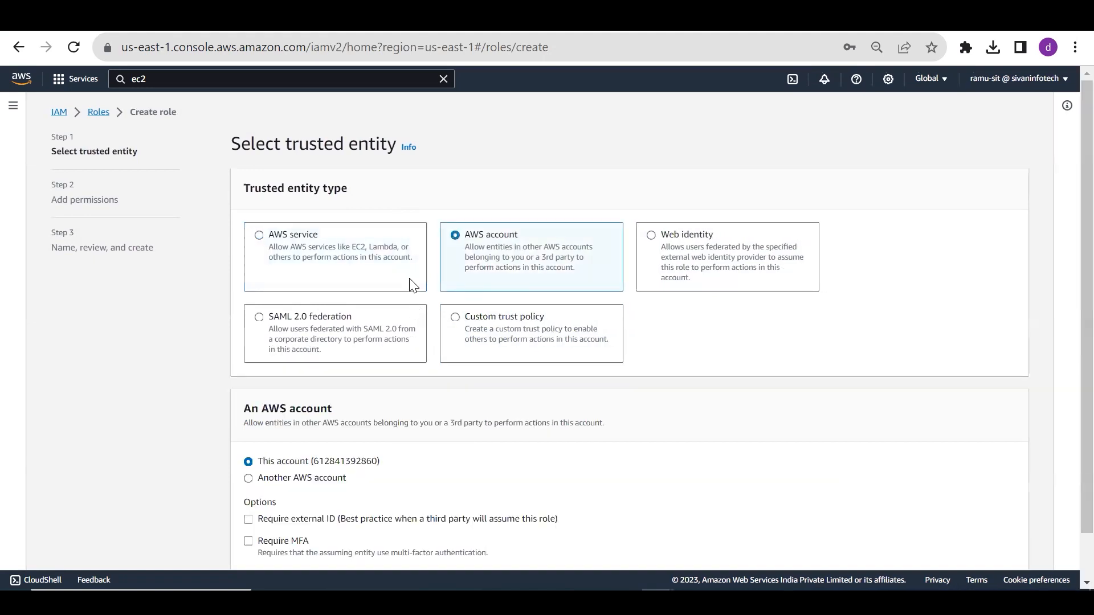
click(321, 280)
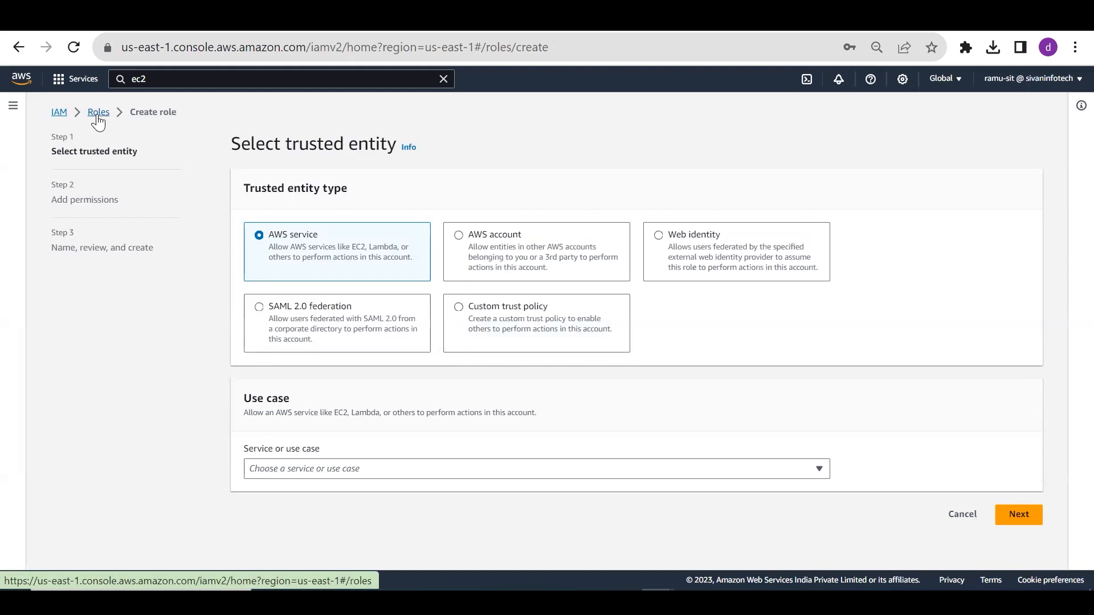
- Leave the unsaved role, view the empty Identity providers list, and begin adding one
click(93, 117)
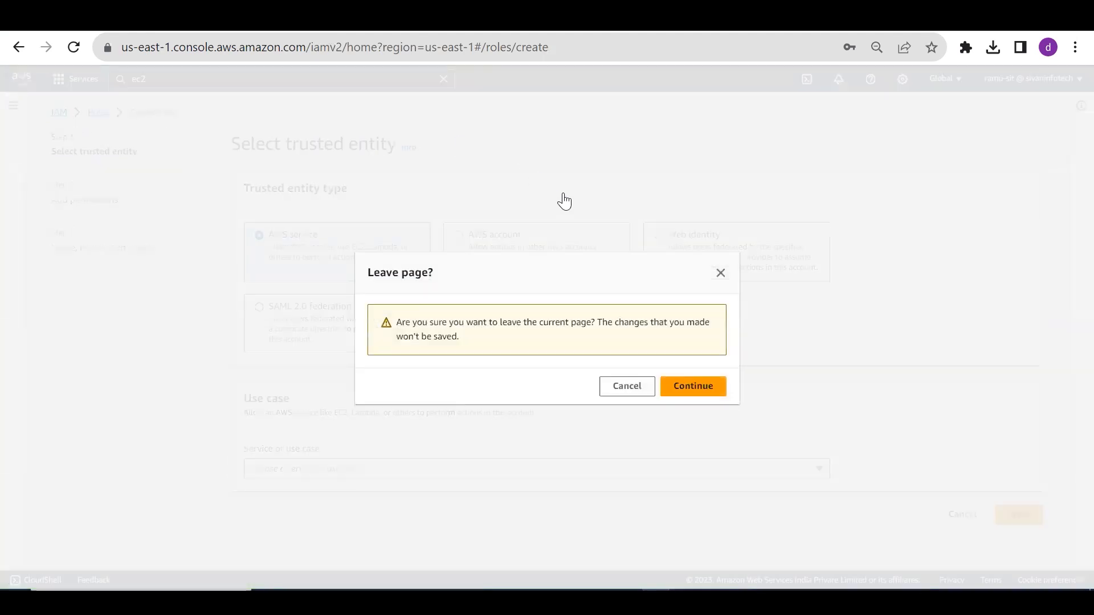
click(691, 392)
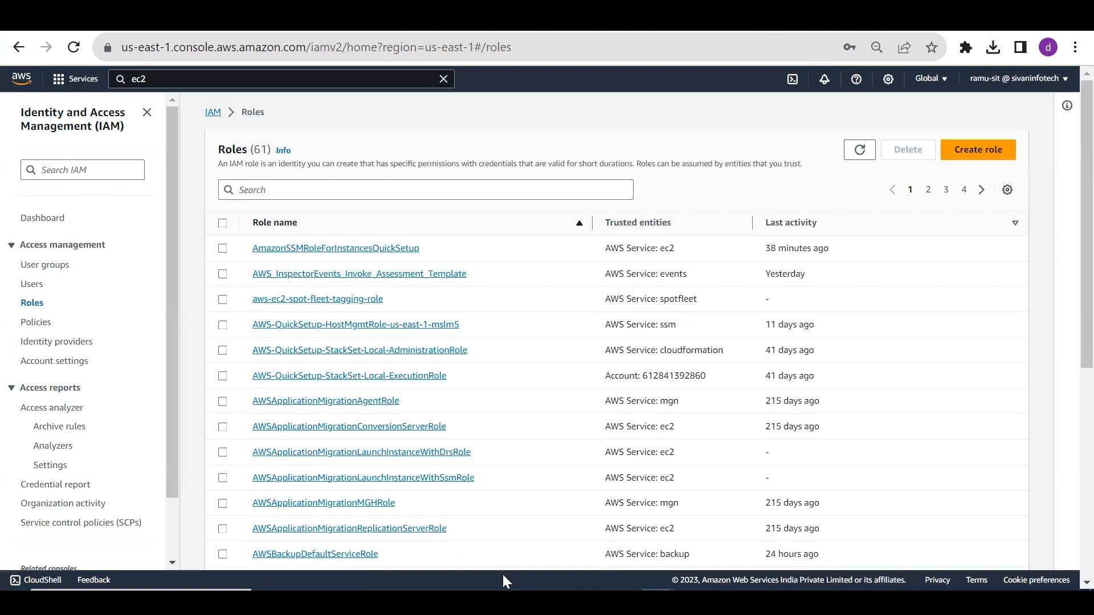
click(78, 345)
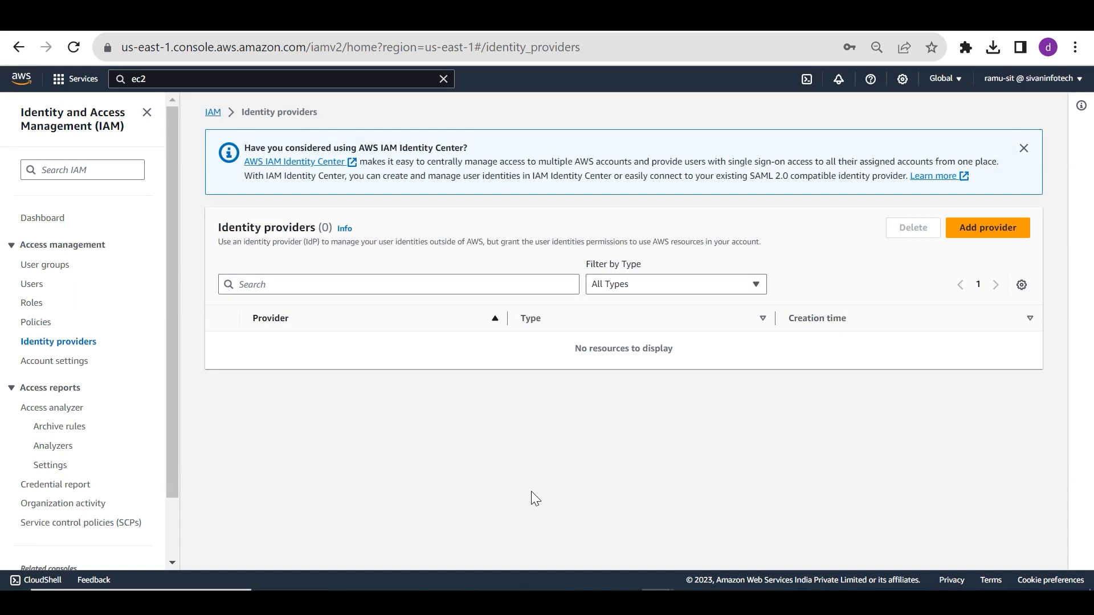
click(980, 226)
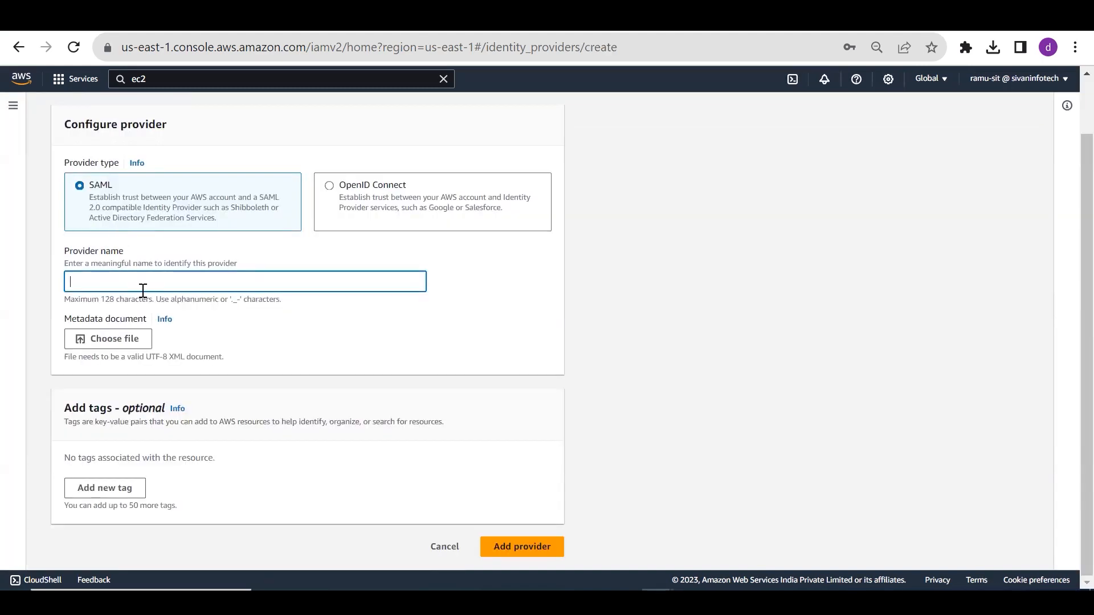
drag(282, 300, 167, 322)
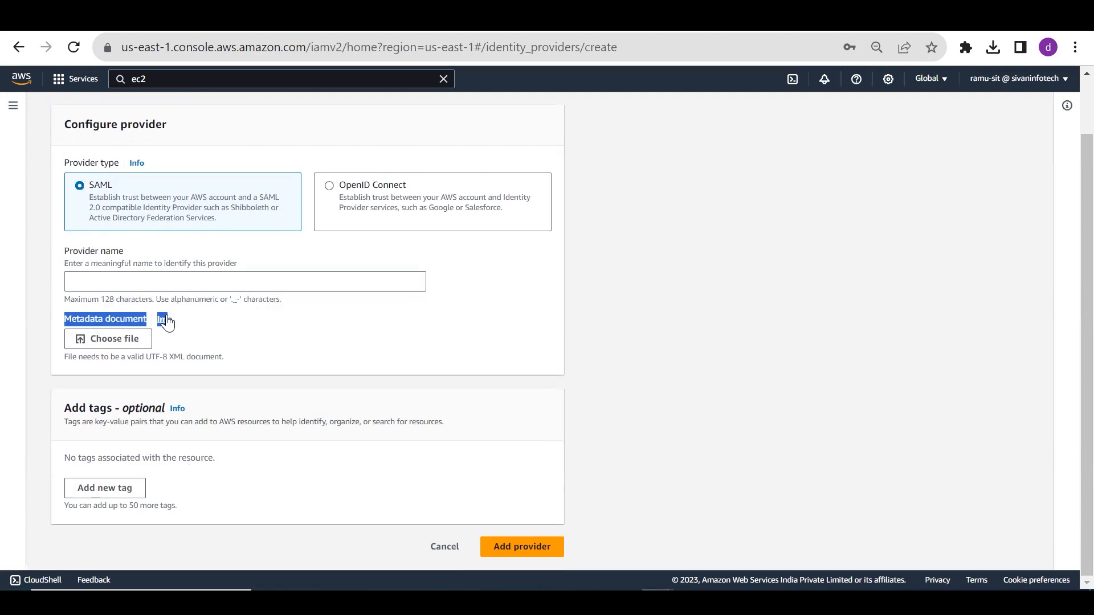
drag(167, 323, 172, 320)
click(443, 548)
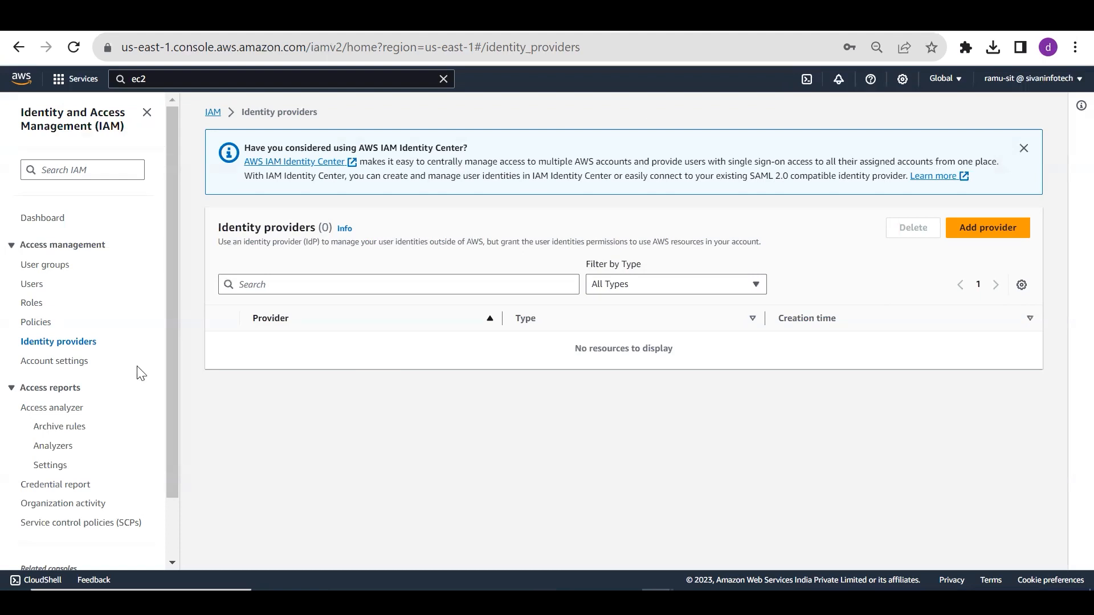
- Open Account settings and highlight the default policy's 8-character minimum and uppercase rule
click(67, 362)
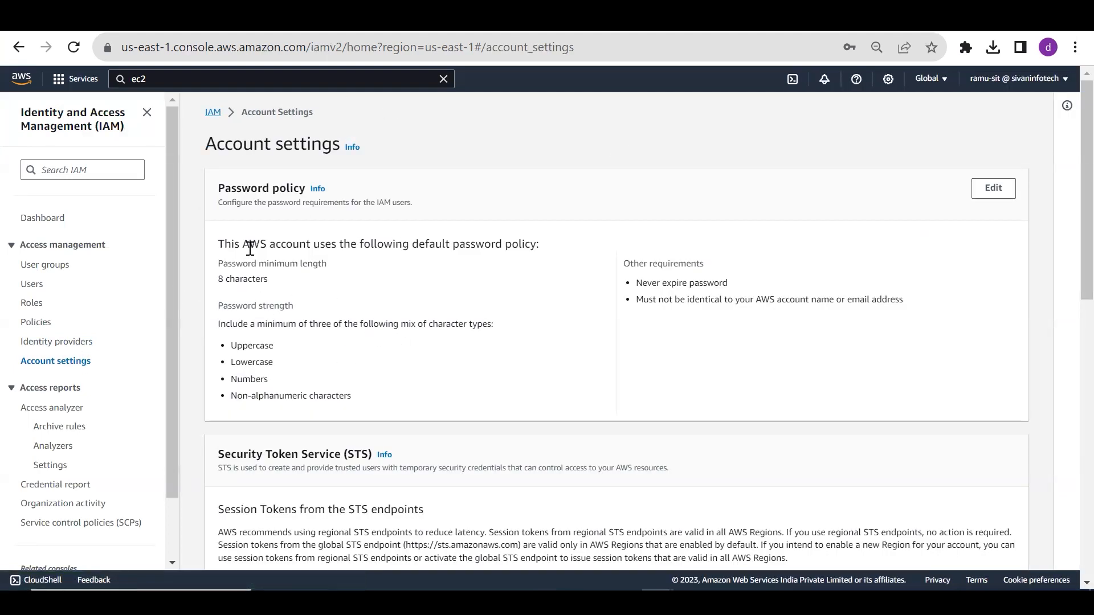
drag(224, 250, 563, 244)
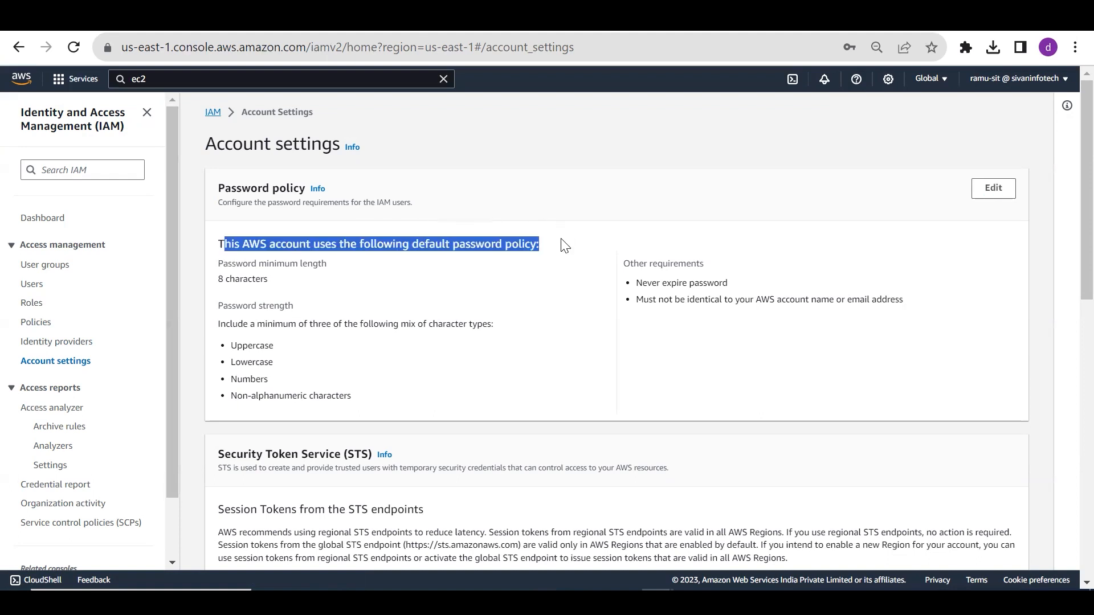
drag(219, 285, 281, 285)
drag(227, 355, 263, 339)
click(247, 380)
- Highlight the numbers rule and other requirements, including no account-name match, then edit the policy
drag(247, 380, 280, 381)
click(231, 396)
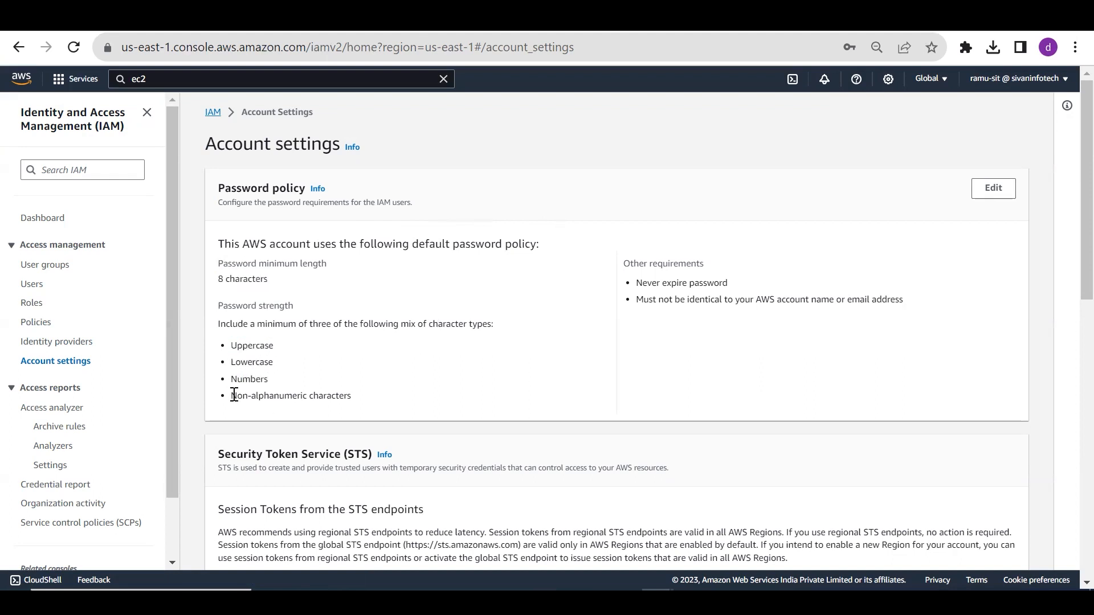
drag(624, 264, 696, 264)
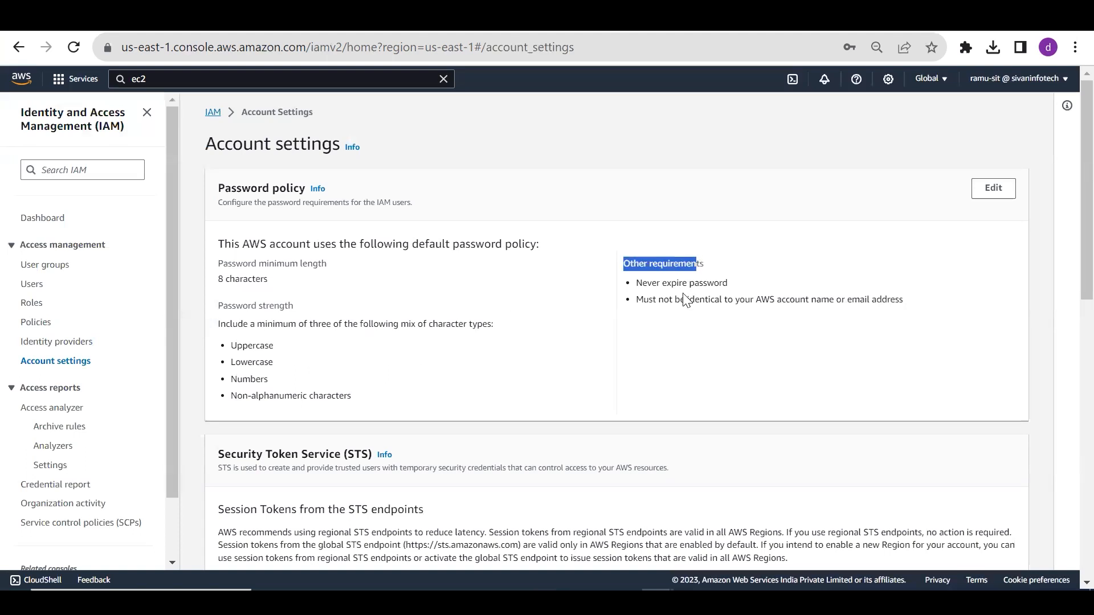
drag(645, 297, 722, 290)
drag(637, 300, 895, 299)
click(894, 299)
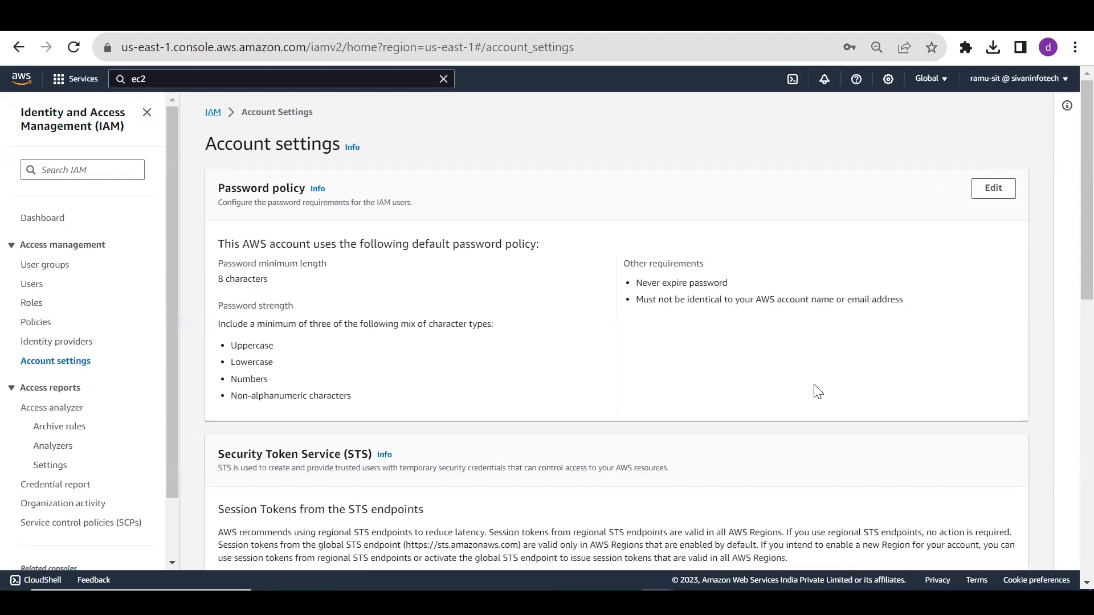
click(994, 189)
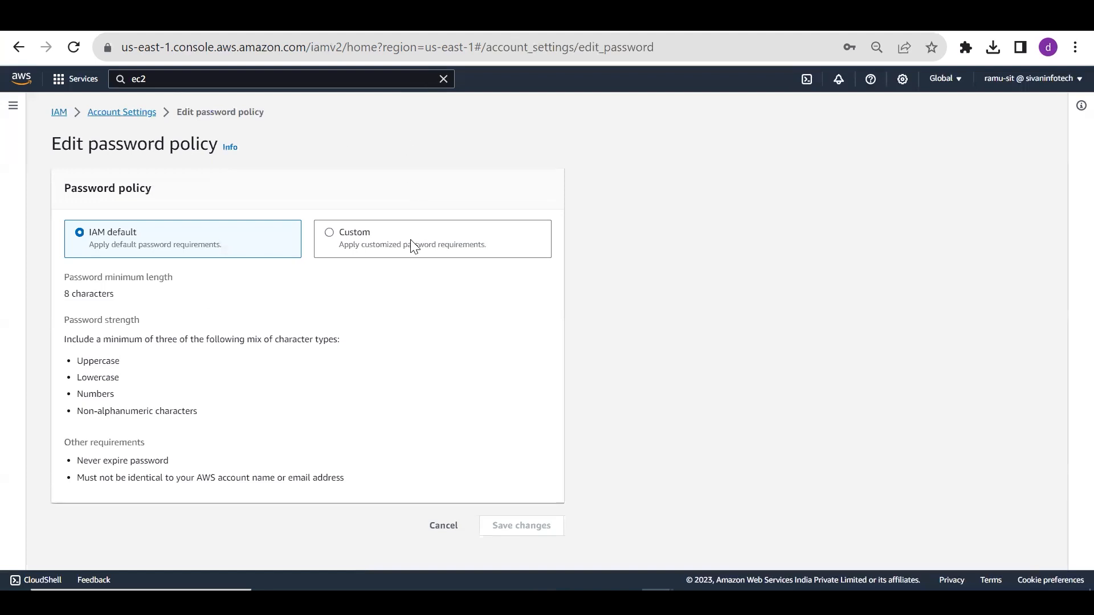
- Switch to a Custom password policy with a 12-character minimum and required uppercase letters
click(382, 243)
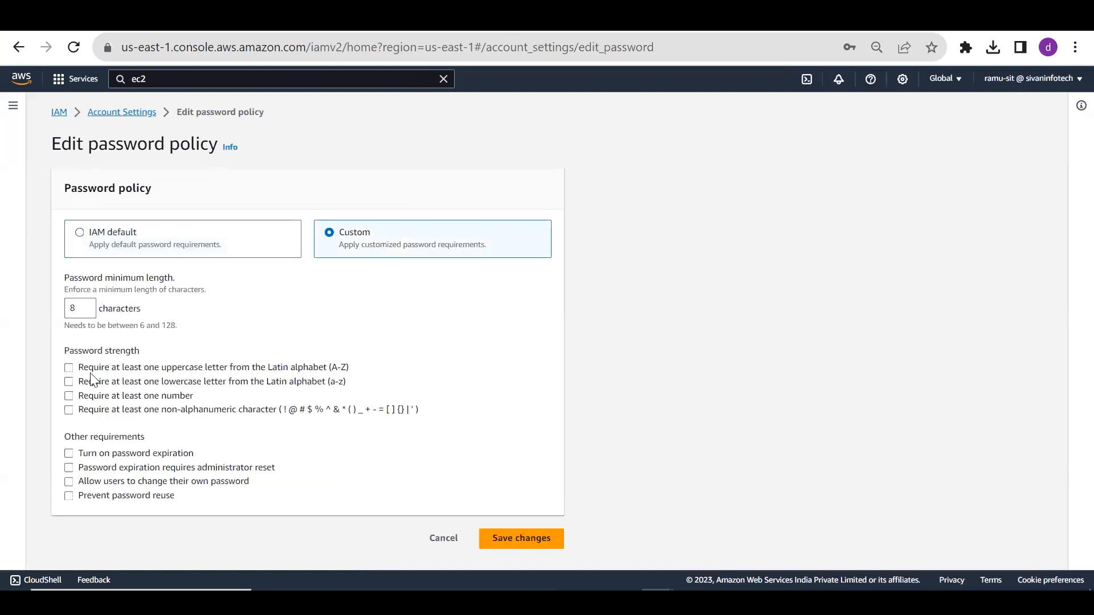
double_click(91, 314)
text(12)
click(527, 281)
click(68, 370)
click(68, 371)
click(68, 371)
- Turn on 7-day password expiration and enable password reuse prevention
click(69, 454)
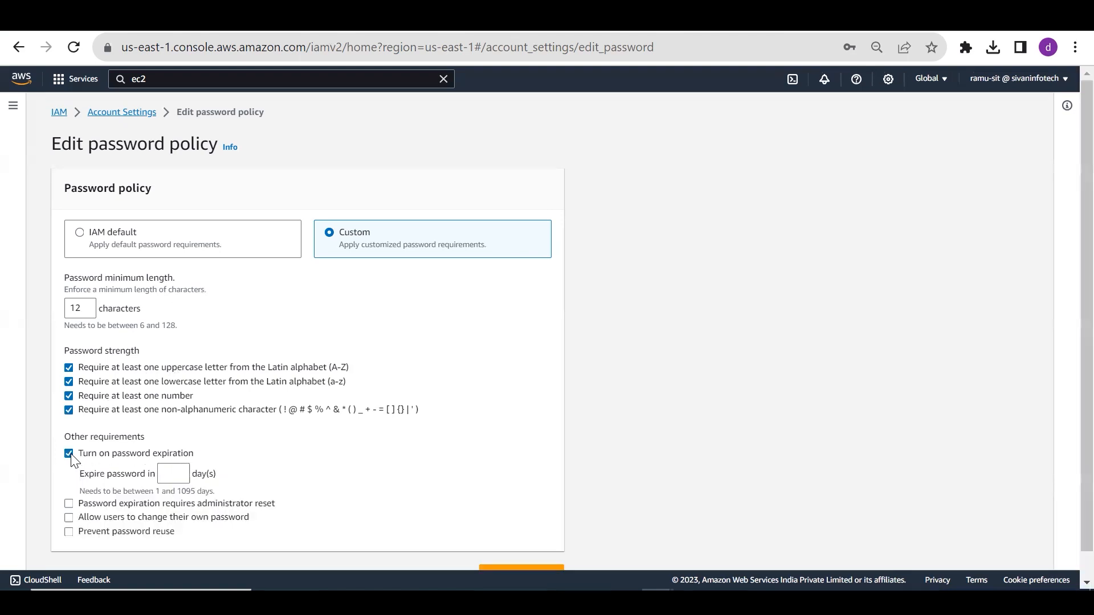
click(181, 468)
text(7)
click(249, 436)
double_click(167, 474)
click(179, 471)
click(69, 532)
- Set remembered passwords to 2 (first tried 3), then discard the policy changes
scroll(494, 485, down, 2)
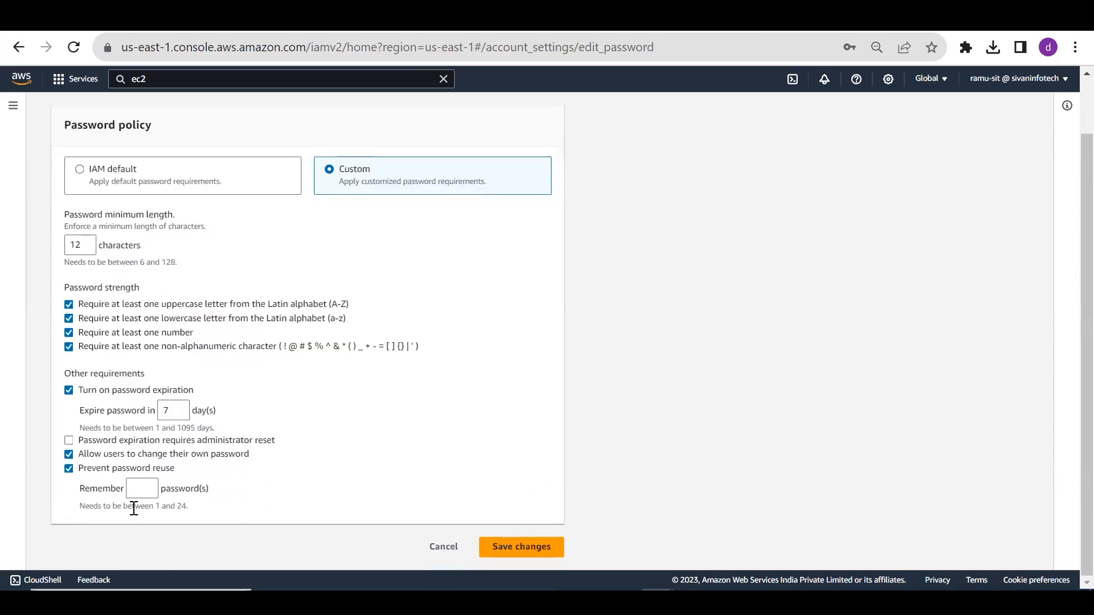
click(139, 489)
text(3)
click(336, 392)
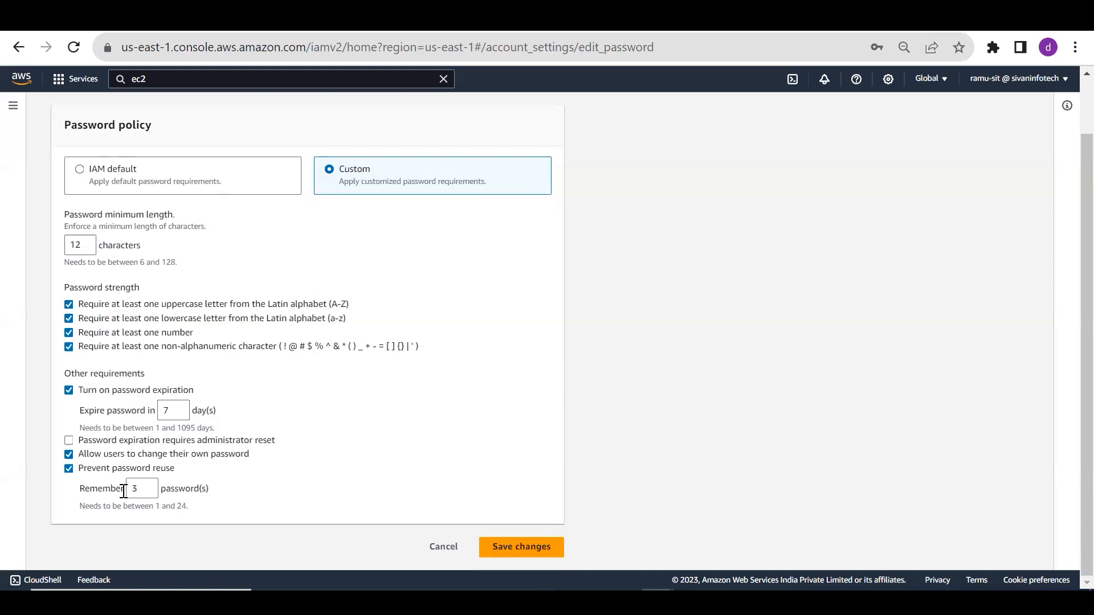
click(154, 493)
key(BackSpace)
text(2)
click(450, 547)
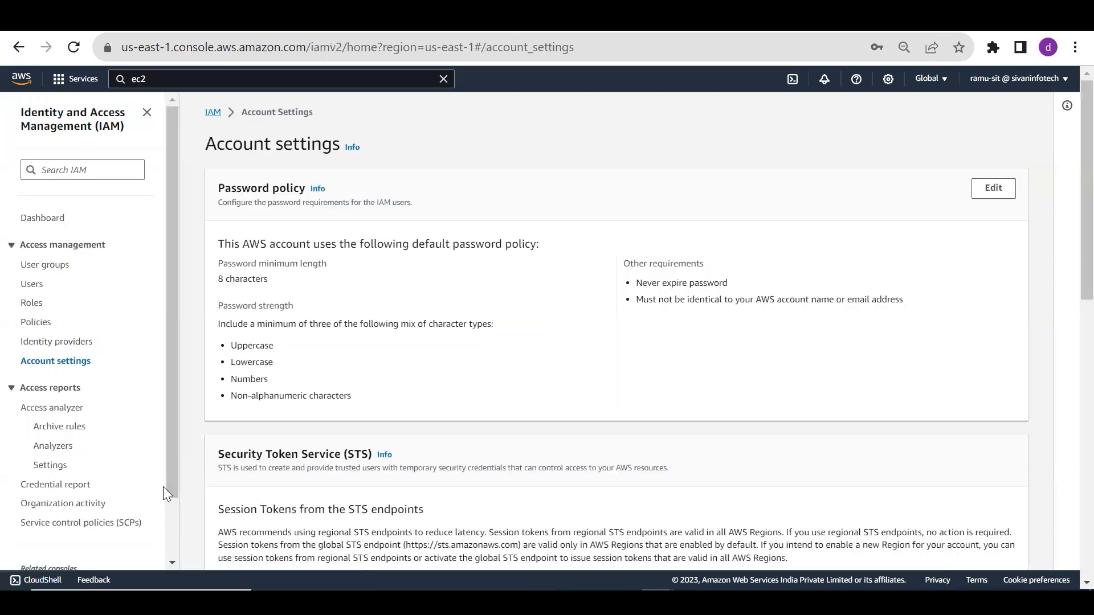
- Leave the Account settings page for Access Analyzer and start creating a new analyzer
scroll(302, 276, down, 2)
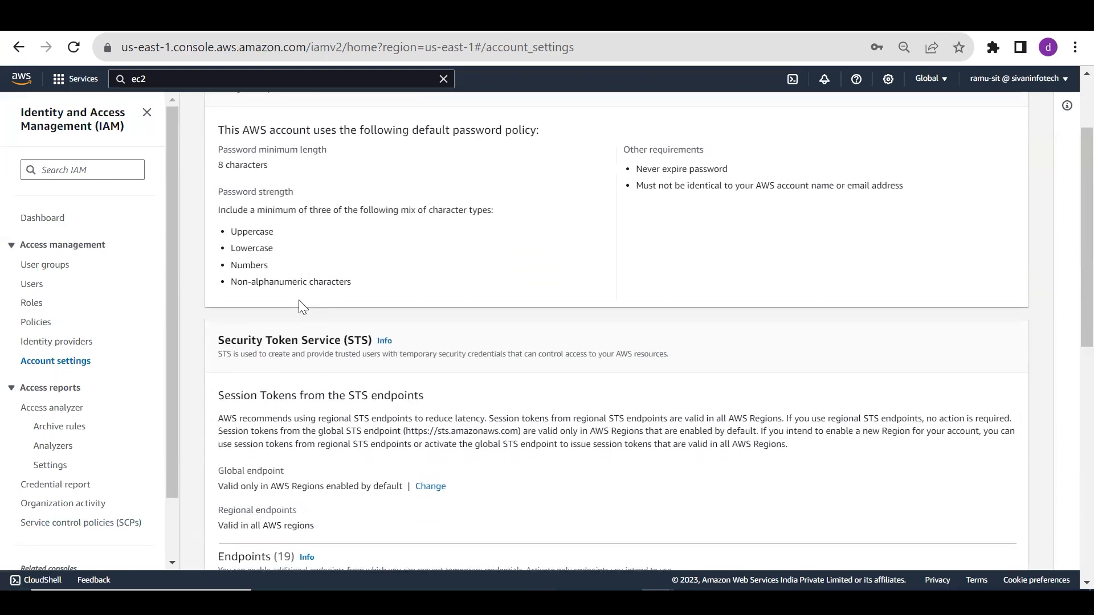
scroll(91, 413, down, 2)
scroll(108, 345, down, 2)
scroll(114, 342, up, 2)
scroll(119, 353, down, 2)
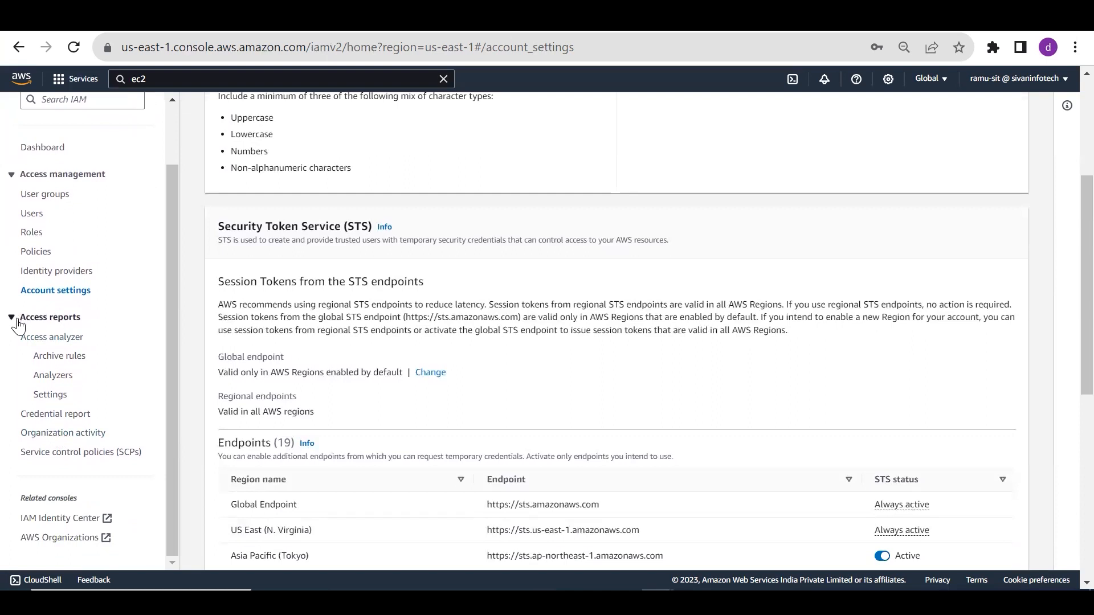
click(58, 338)
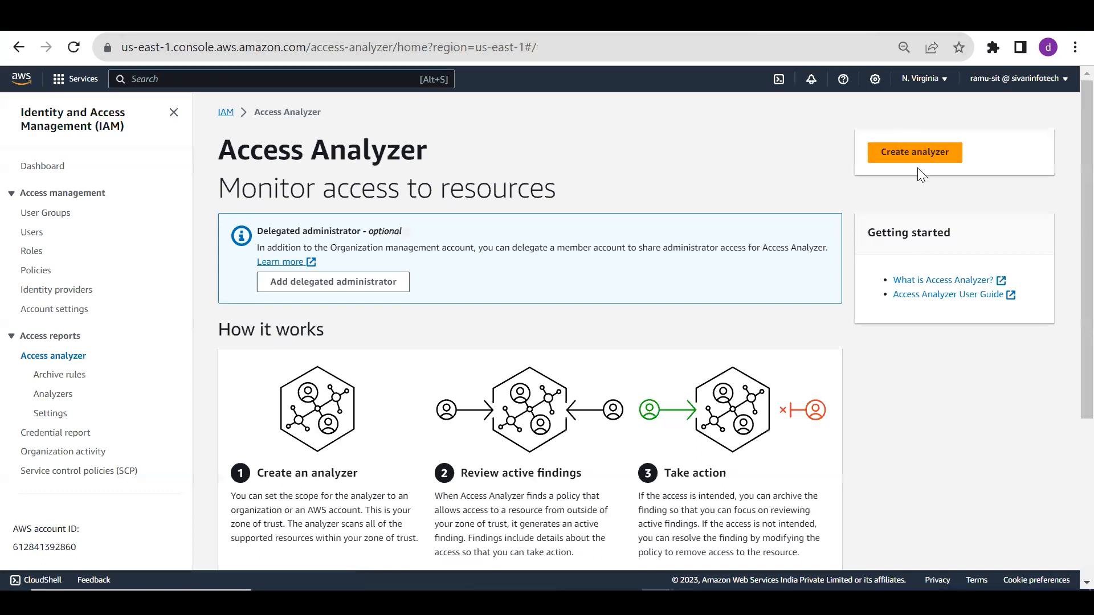
click(915, 152)
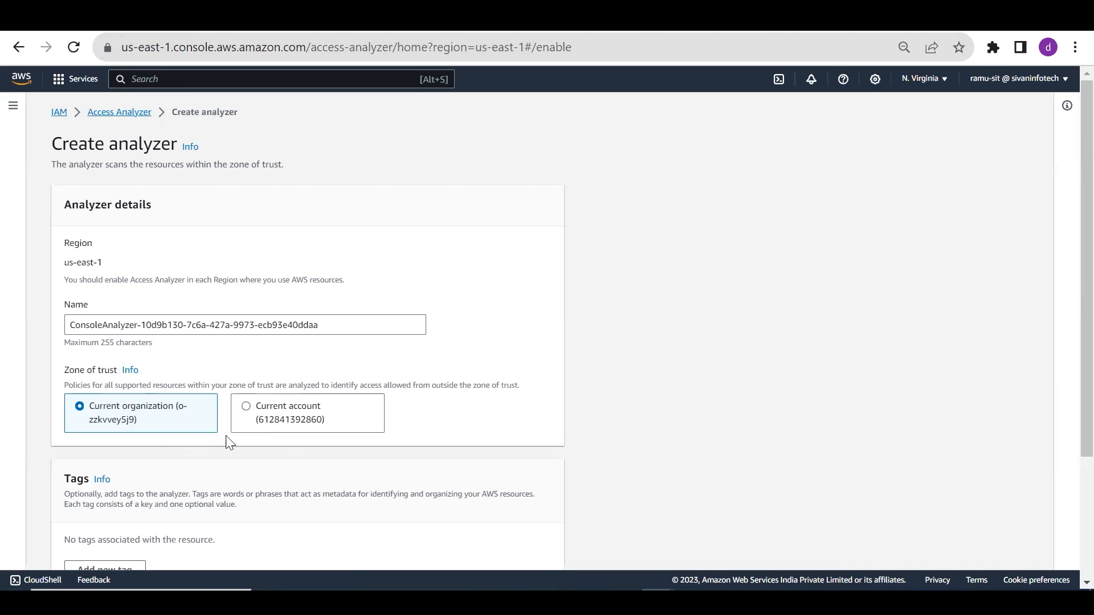
- Set the analyzer's zone of trust to the current account, then cancel the Create analyzer form
scroll(227, 513, down, 1)
scroll(305, 420, up, 1)
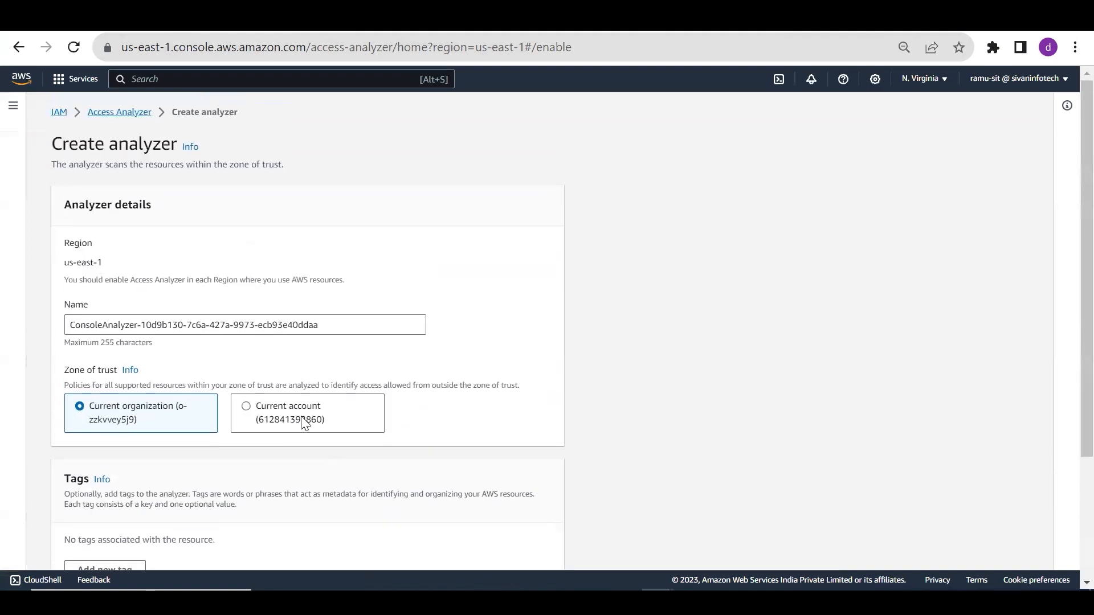
click(259, 419)
scroll(318, 403, down, 3)
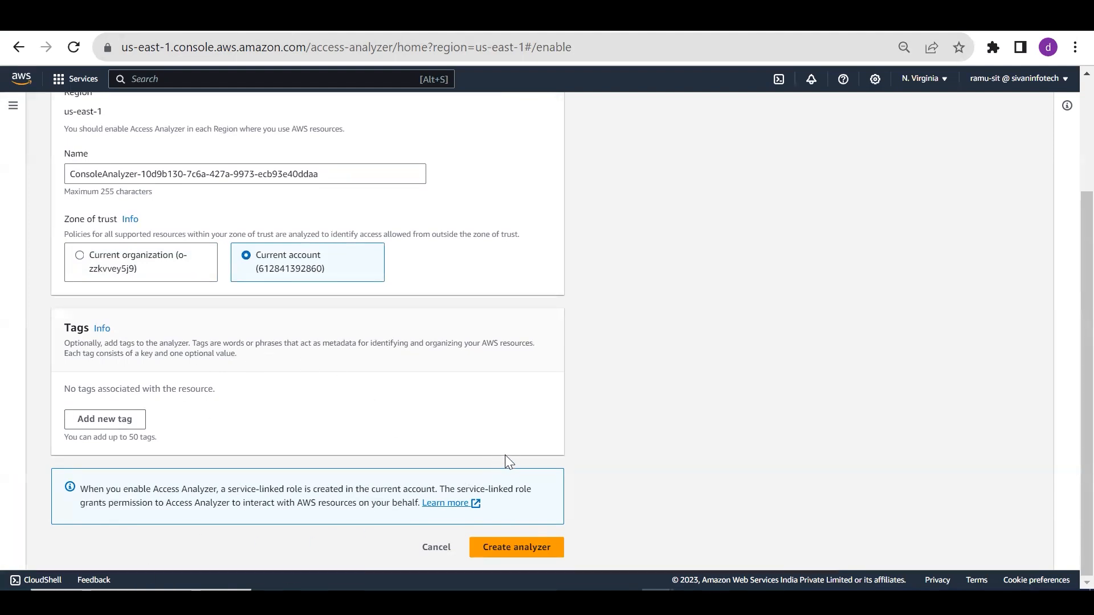
click(436, 548)
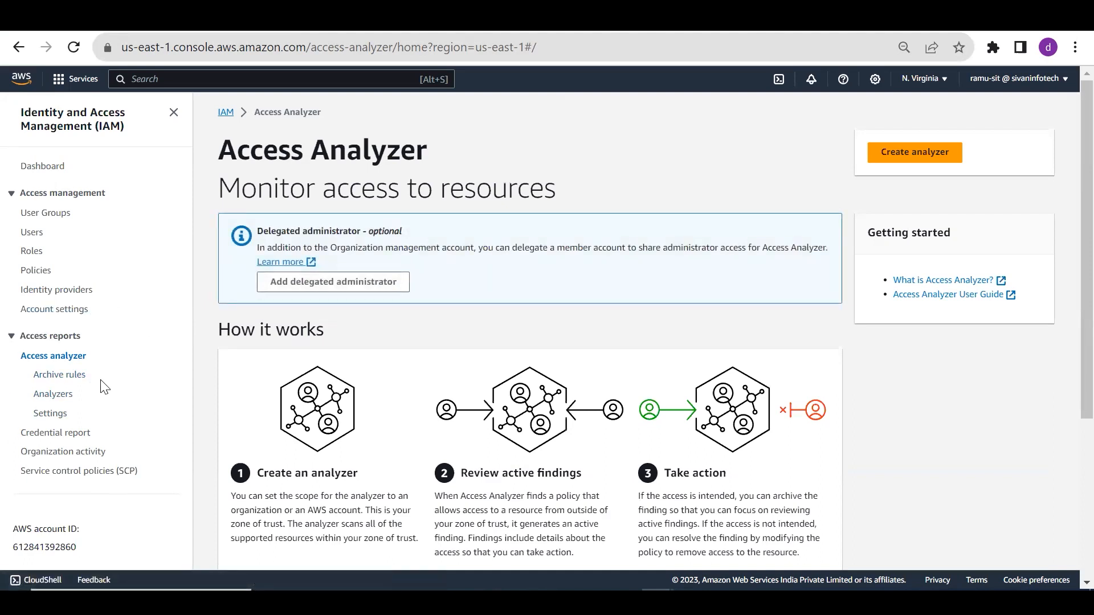
- Open Access Analyzer settings and review the management and Sandbox accounts in the organization's accounts list
click(57, 418)
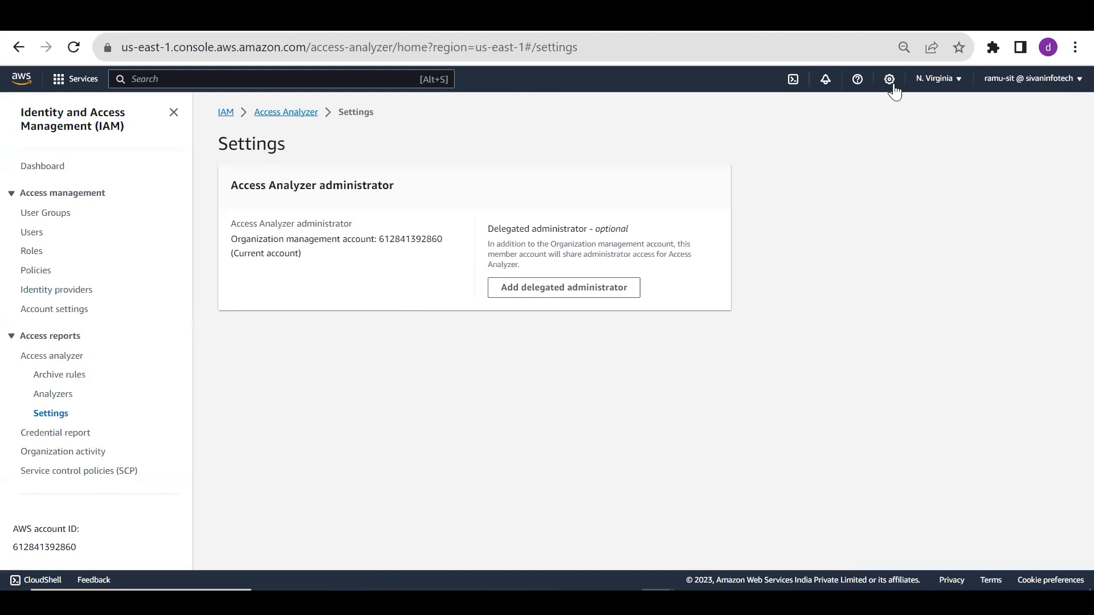
click(1063, 79)
click(928, 186)
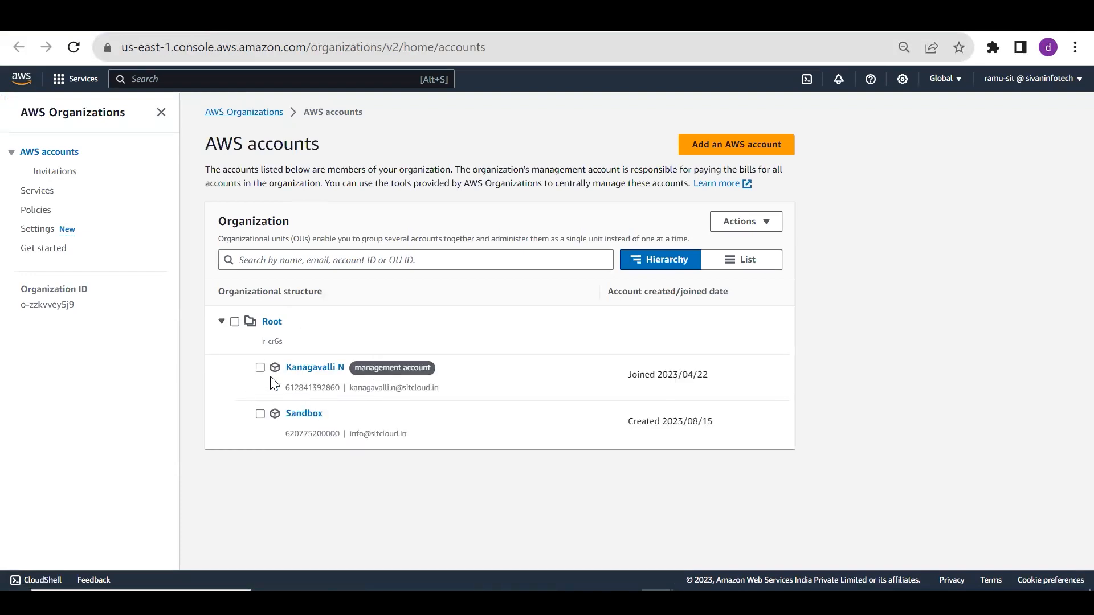
drag(278, 370, 427, 401)
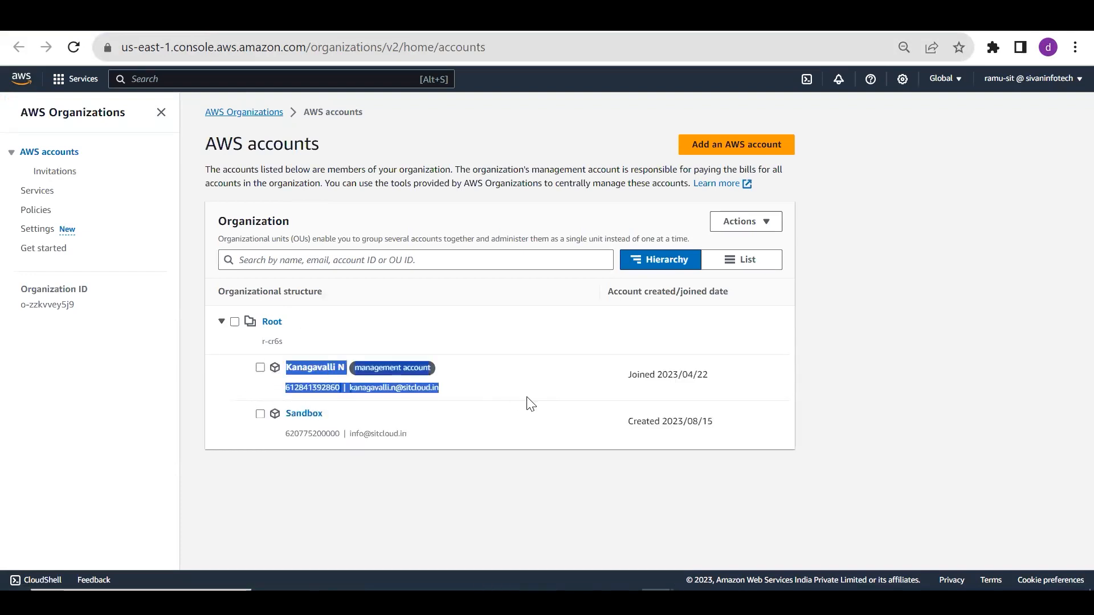
click(353, 481)
drag(278, 414, 510, 454)
click(522, 454)
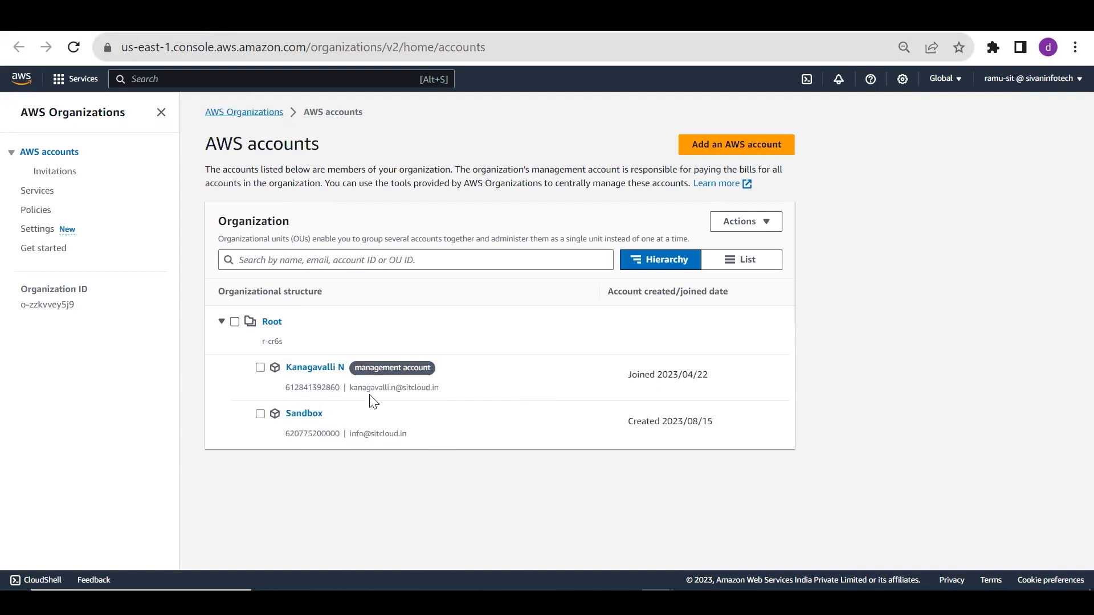
drag(279, 370, 442, 391)
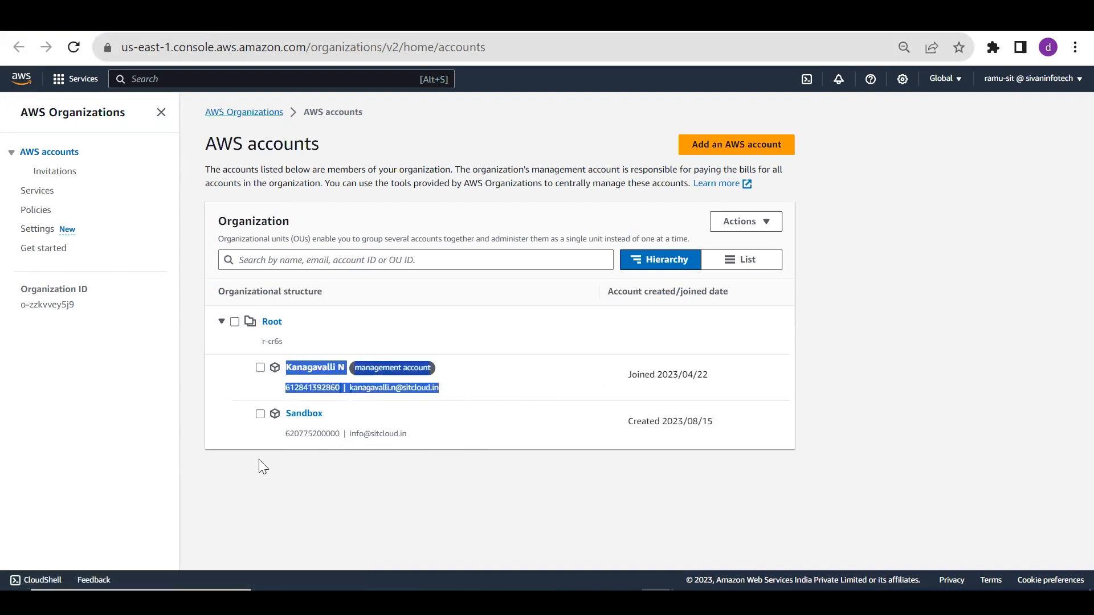
- Start adding a delegated administrator and copy the Sandbox account's ID from the accounts list
click(9, 22)
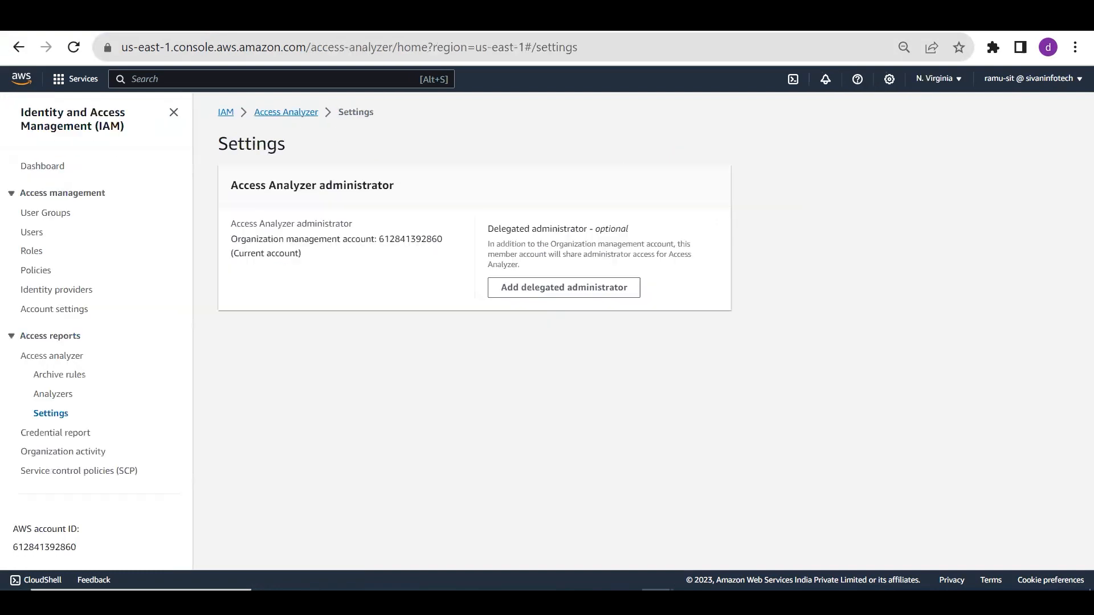
click(565, 288)
click(118, 260)
click(147, 21)
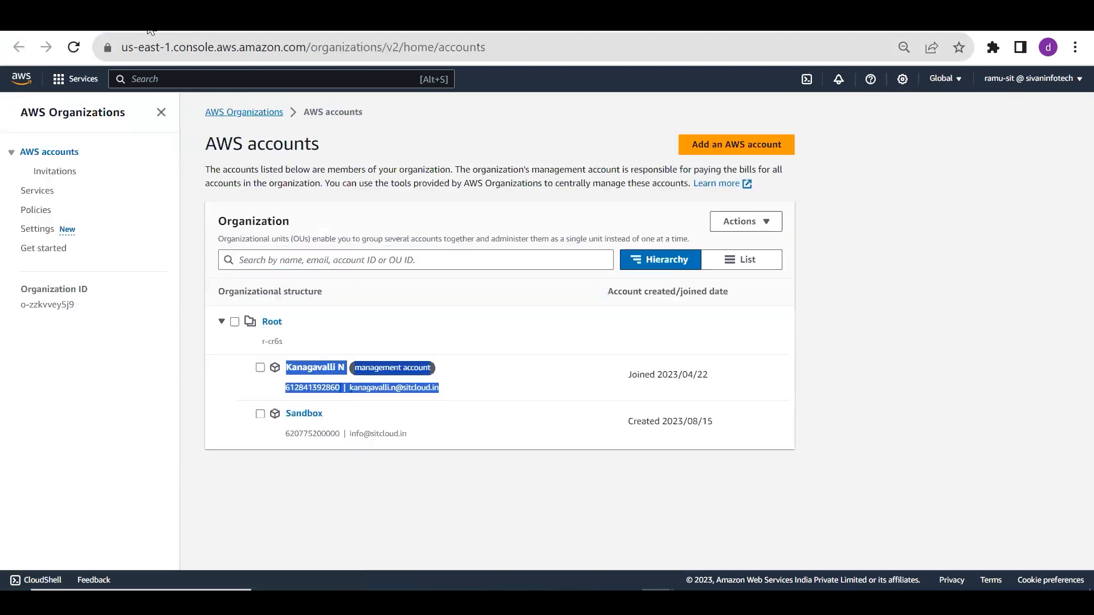
drag(286, 434, 343, 434)
key(ctrl+c)
click(290, 22)
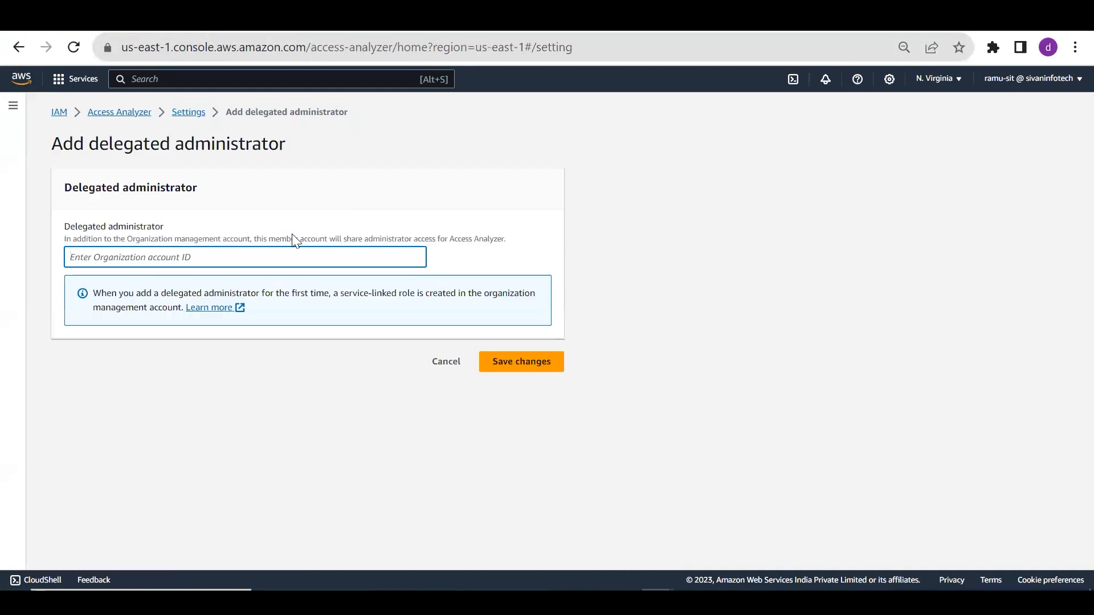
- Paste the Sandbox account ID into the Delegated administrator field, then return to Access Analyzer settings
key(ctrl+v)
click(394, 390)
click(206, 261)
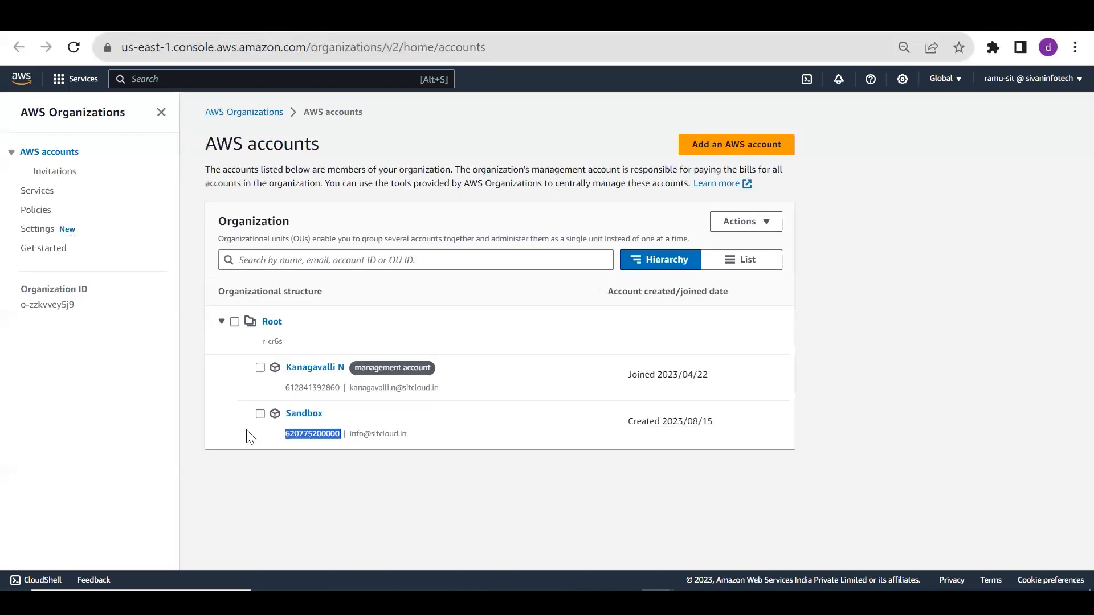
drag(283, 410, 417, 436)
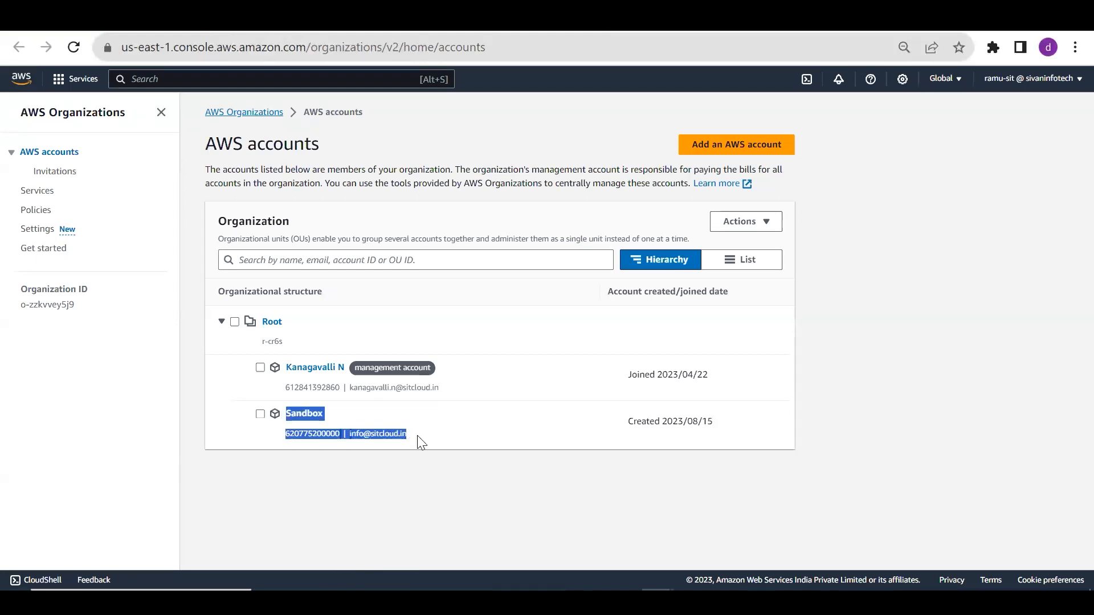
click(44, 25)
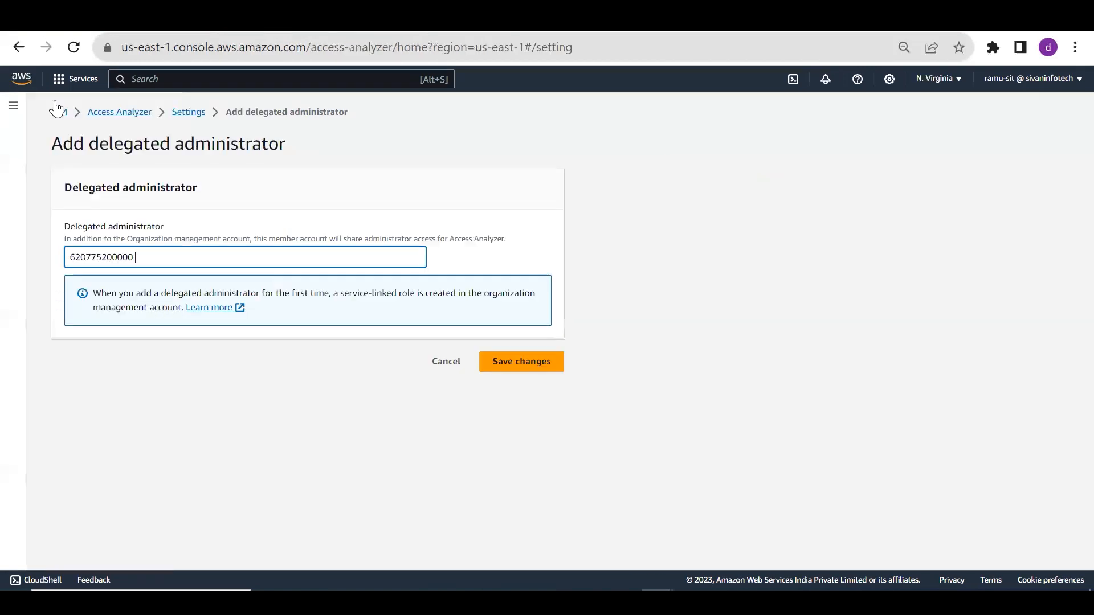
click(178, 113)
- Download the credential report CSV listing the root account and seven IAM users
click(64, 434)
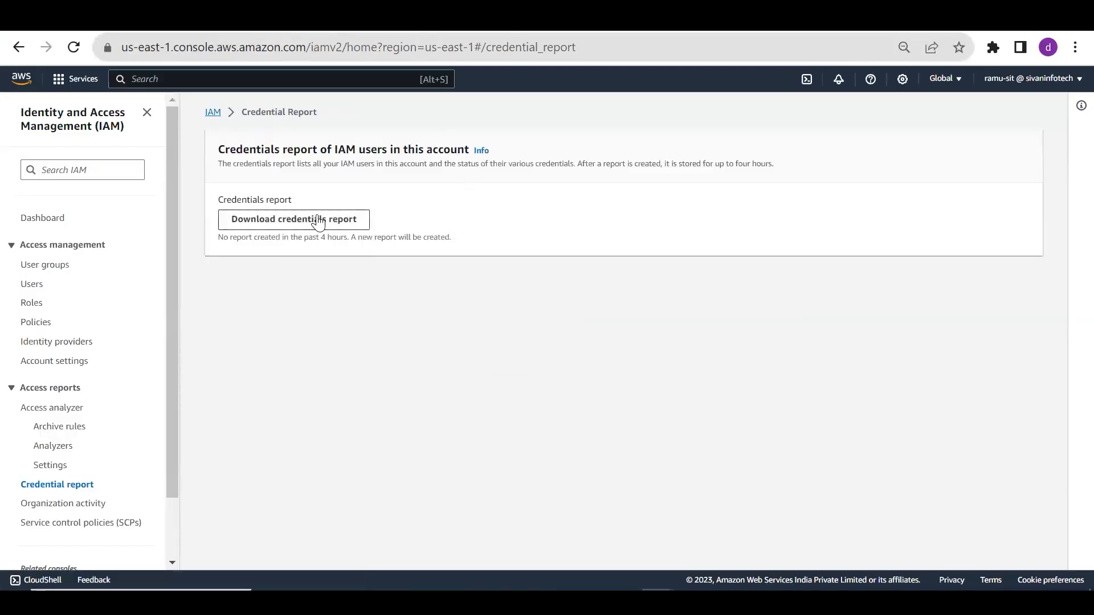
click(320, 221)
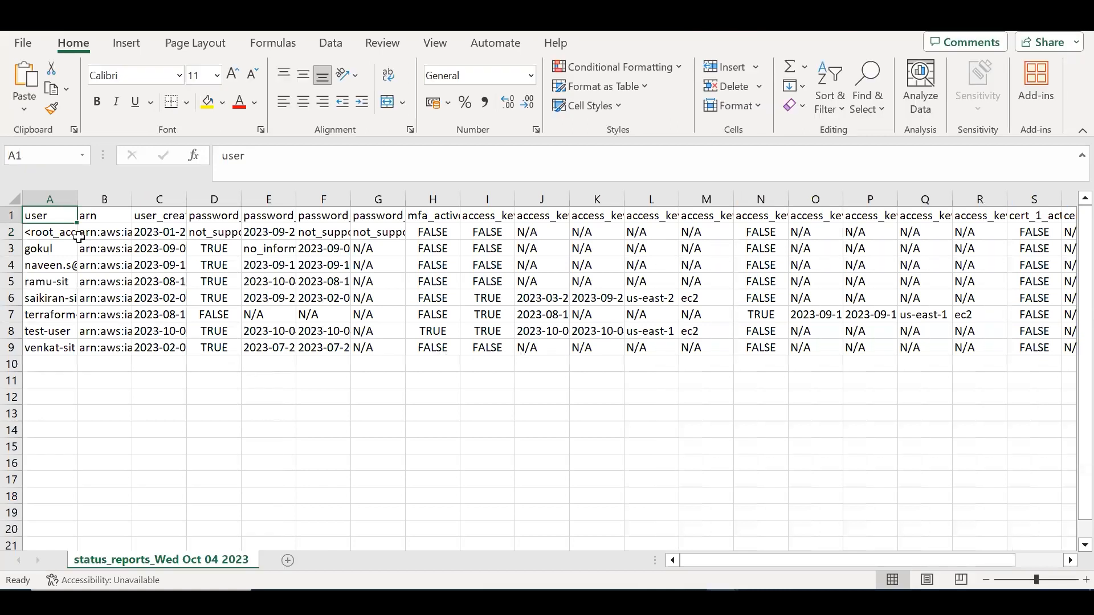
- Widen column A and review the root and IAM user entries in A2:A8
drag(78, 203, 175, 193)
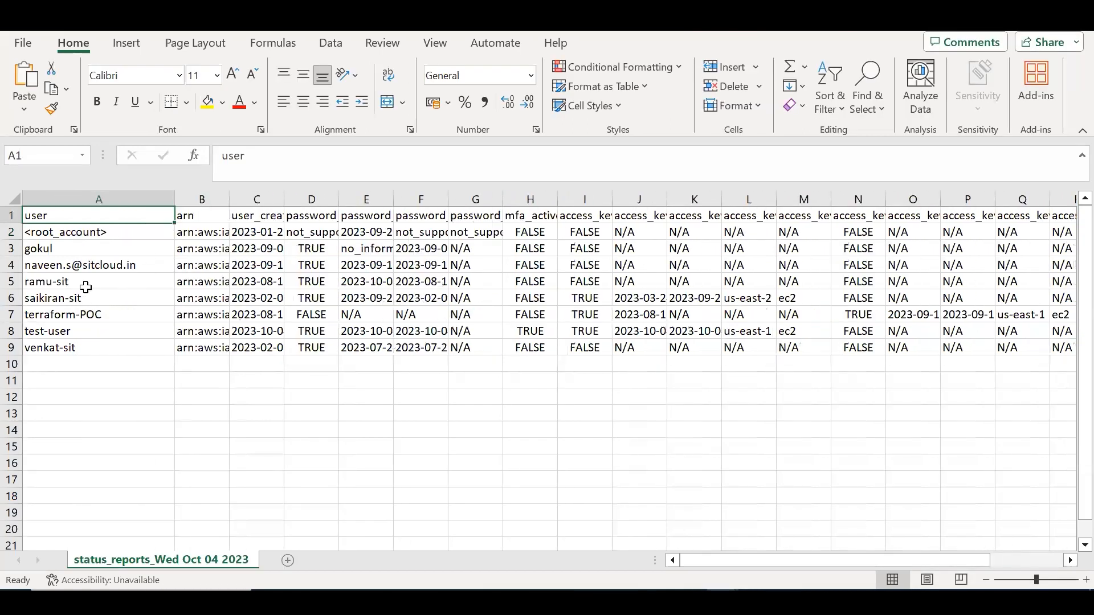
click(67, 229)
click(77, 266)
click(72, 296)
click(67, 227)
drag(68, 226, 103, 328)
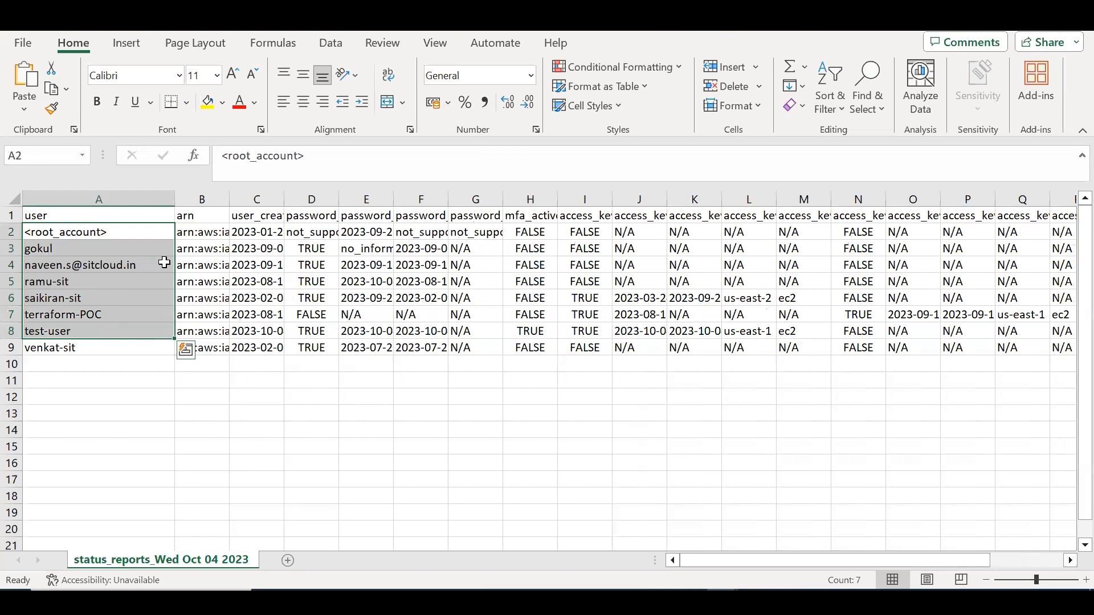
- Inspect the arn, creation, password-last-used and access key columns, then return to the console
drag(203, 216, 262, 331)
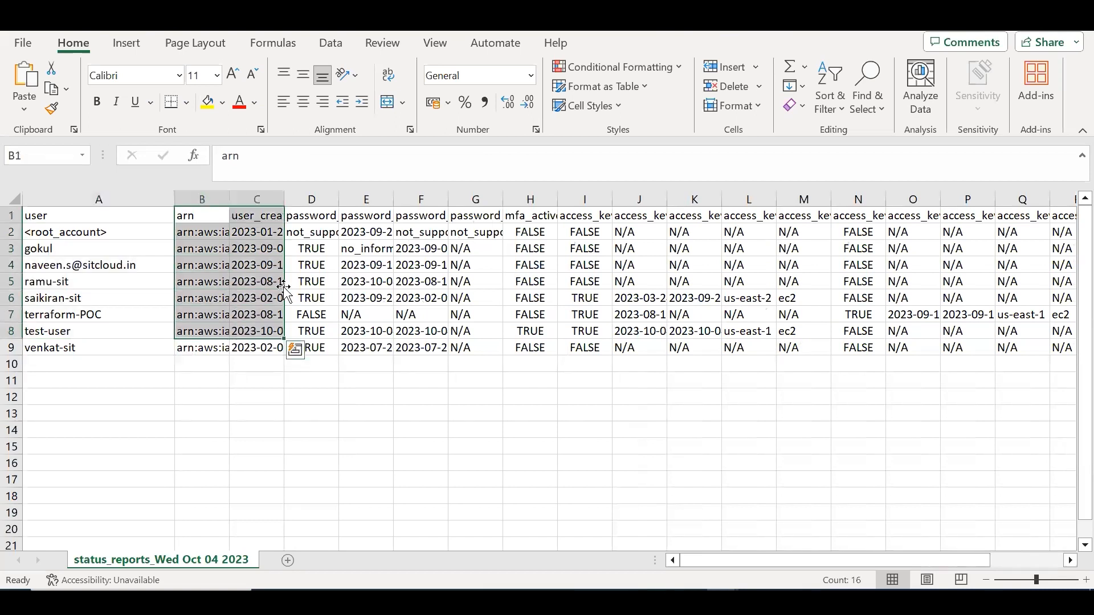
drag(326, 228, 376, 348)
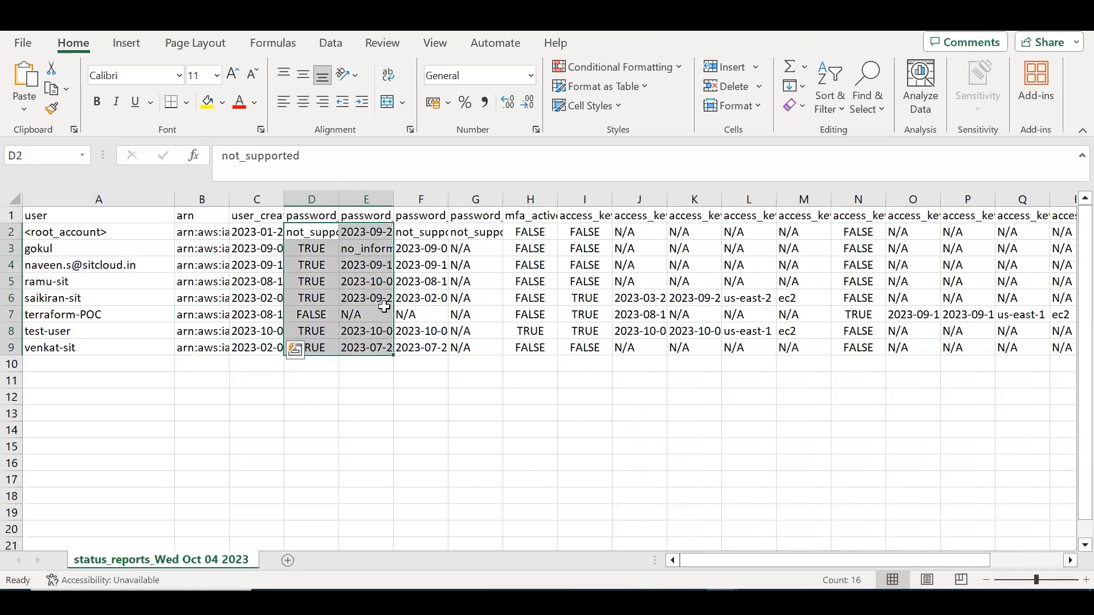
click(379, 215)
drag(608, 224, 650, 306)
click(736, 218)
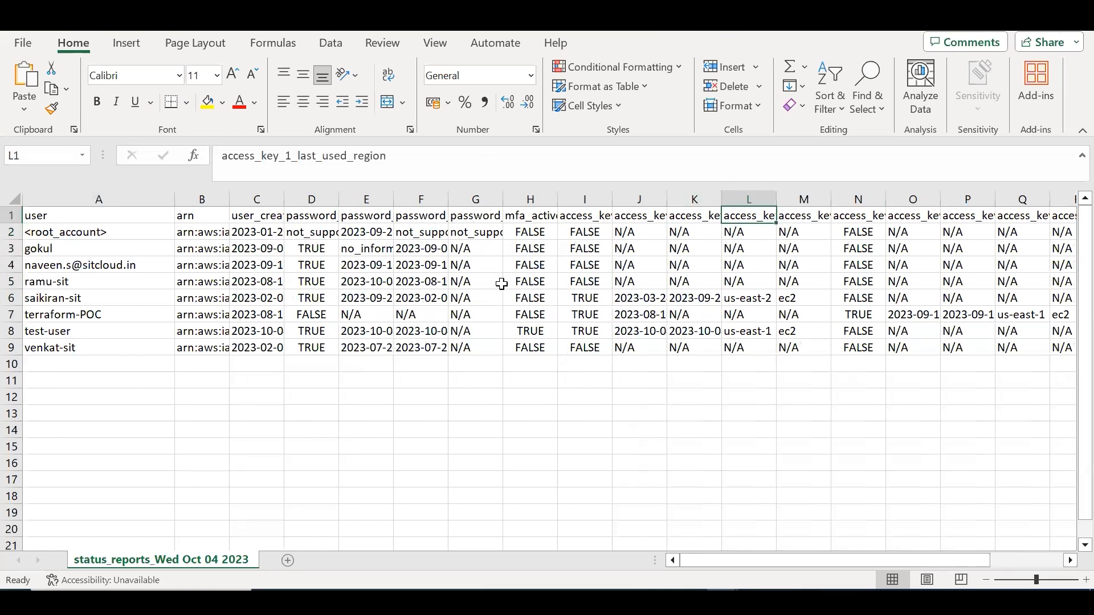
key(alt+Tab)
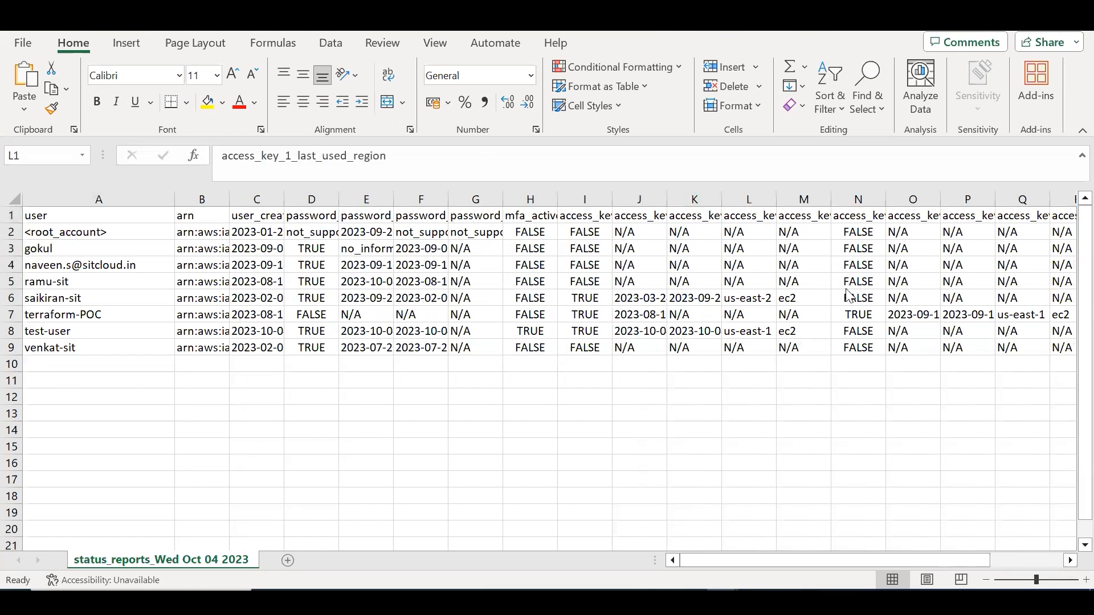
key(alt+Tab)
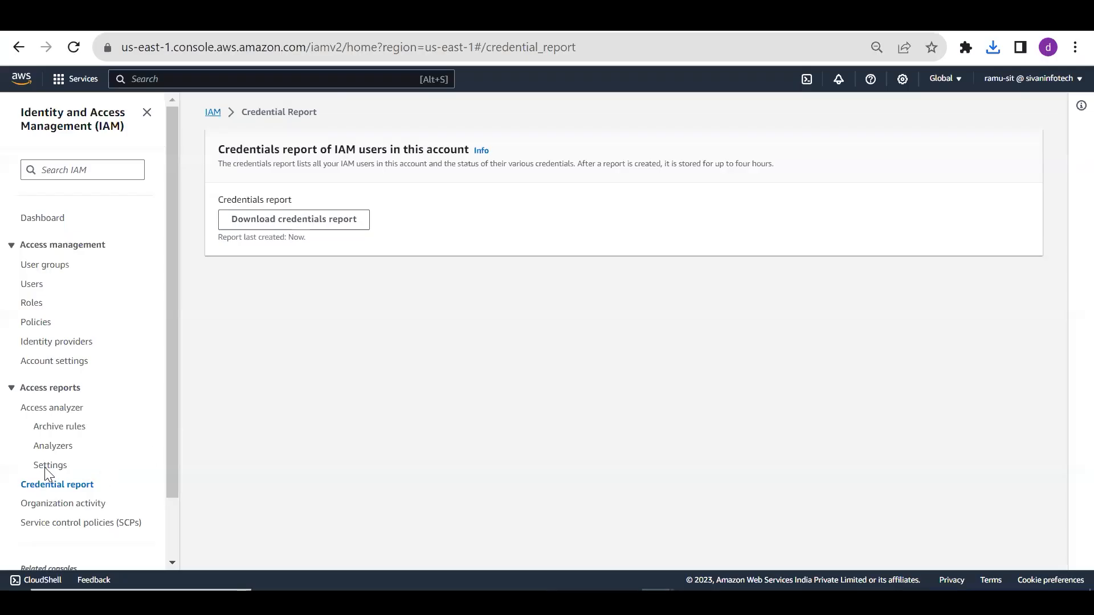
- Scroll through the management account's service access report under Organization activity, then go to Service control policies
click(73, 433)
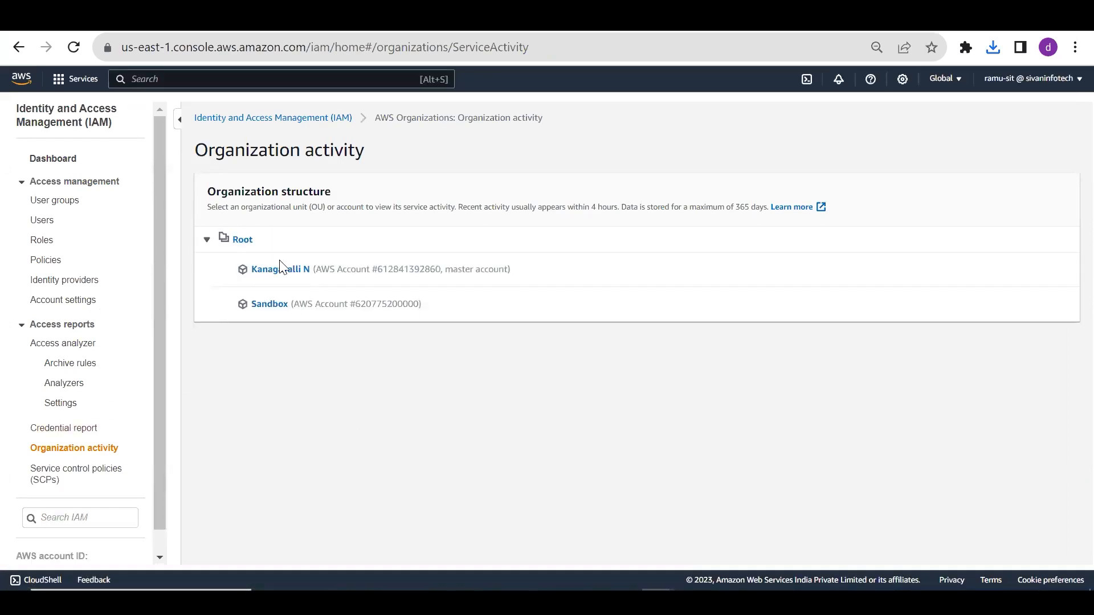
click(282, 271)
scroll(388, 300, down, 2)
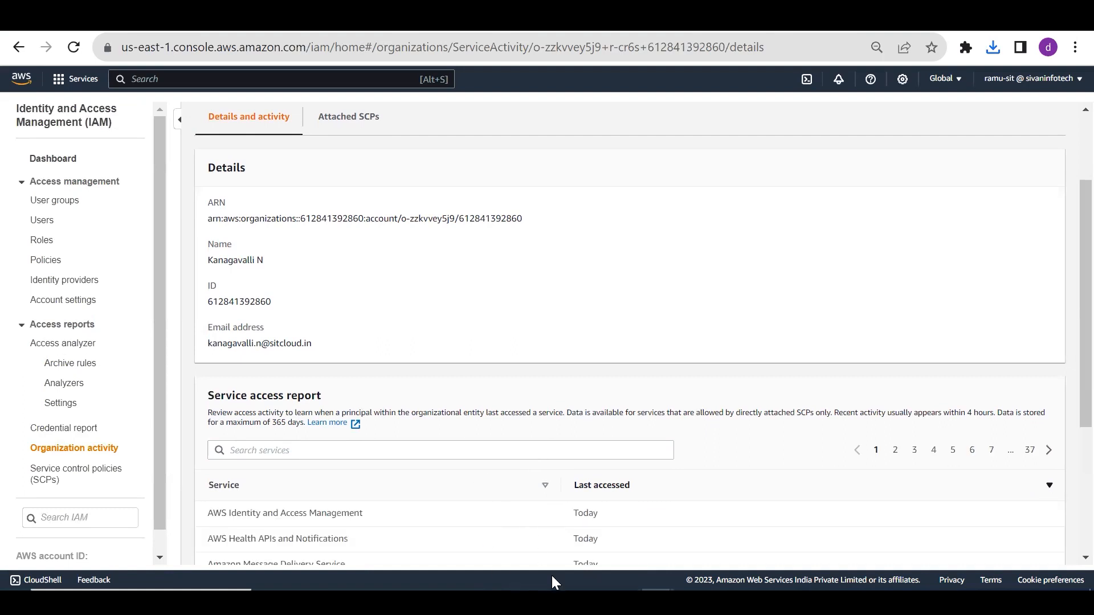
scroll(542, 505, down, 2)
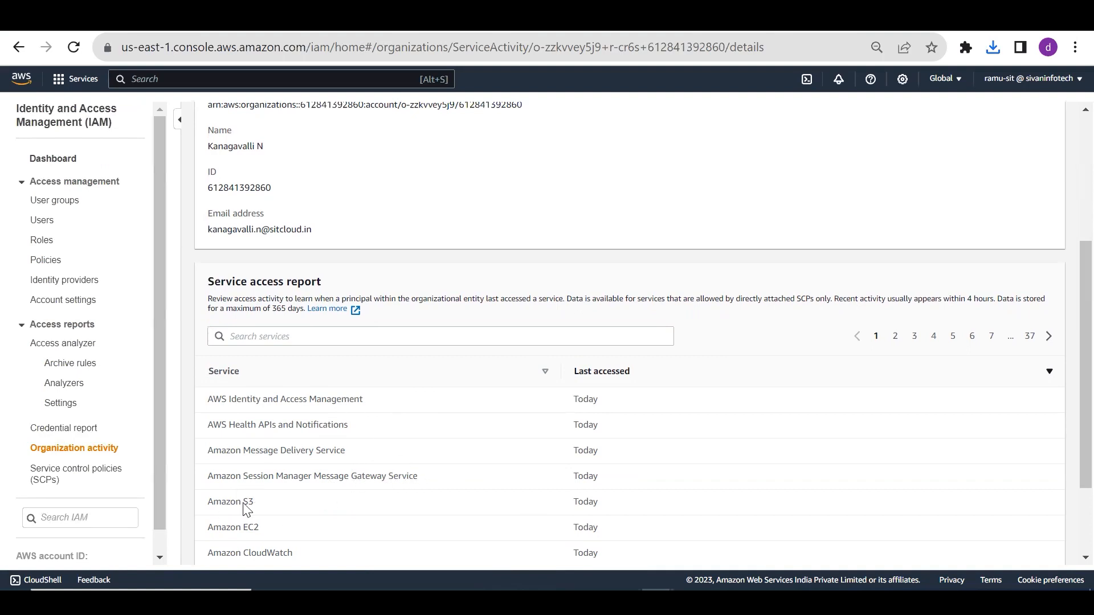
scroll(388, 518, down, 2)
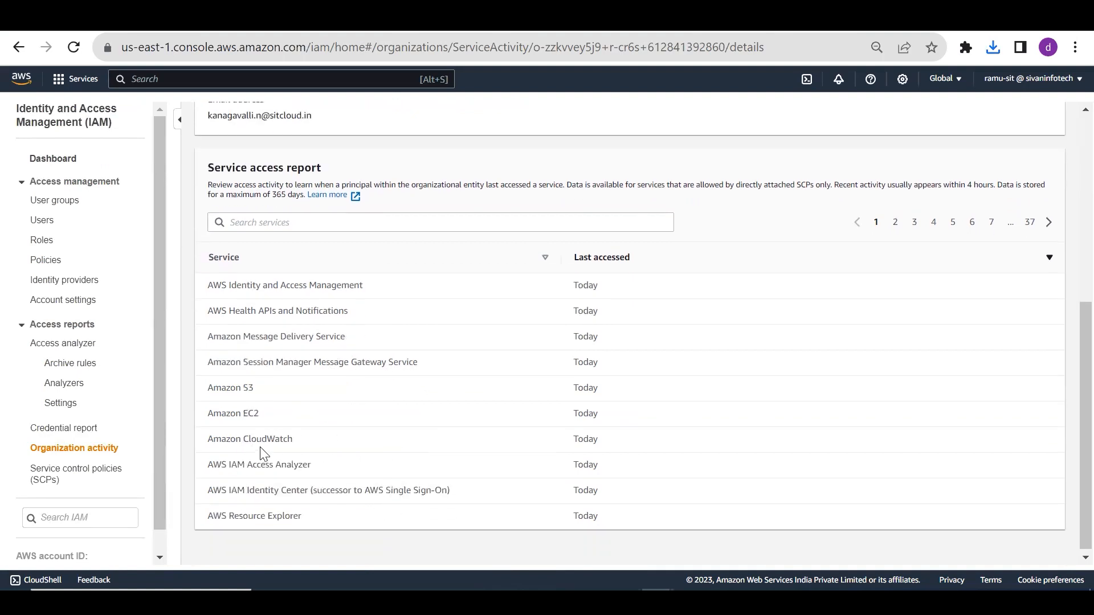
scroll(318, 439, up, 1)
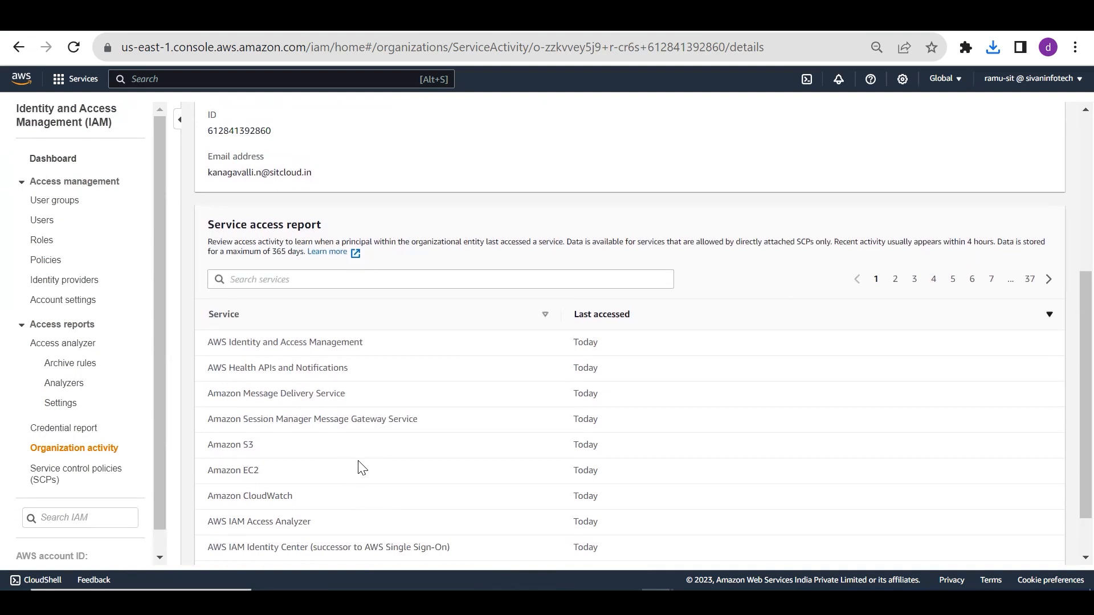
scroll(505, 418, down, 1)
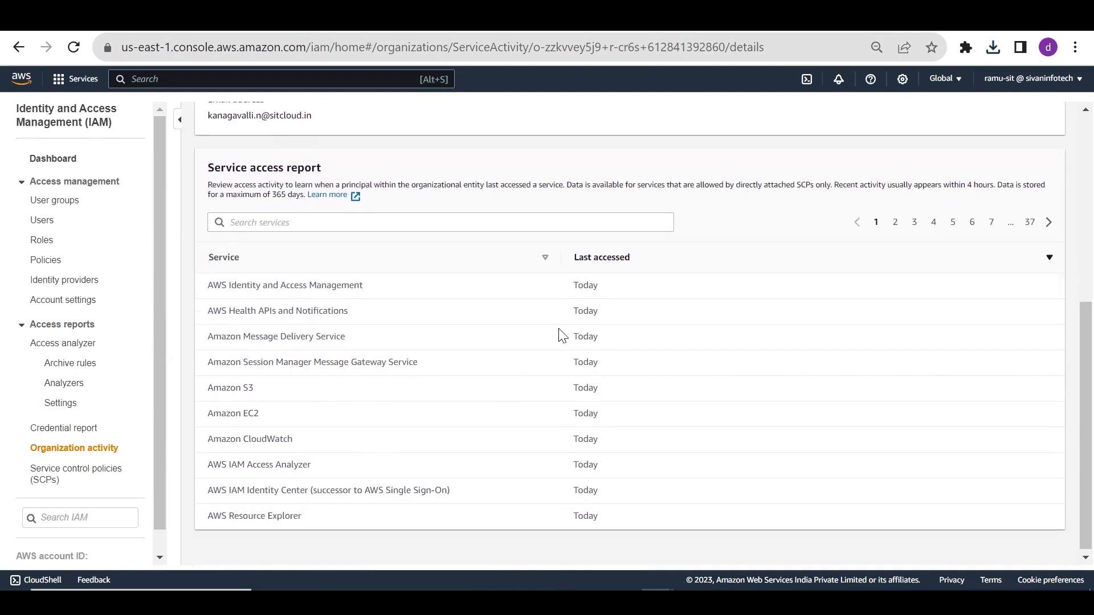
click(74, 474)
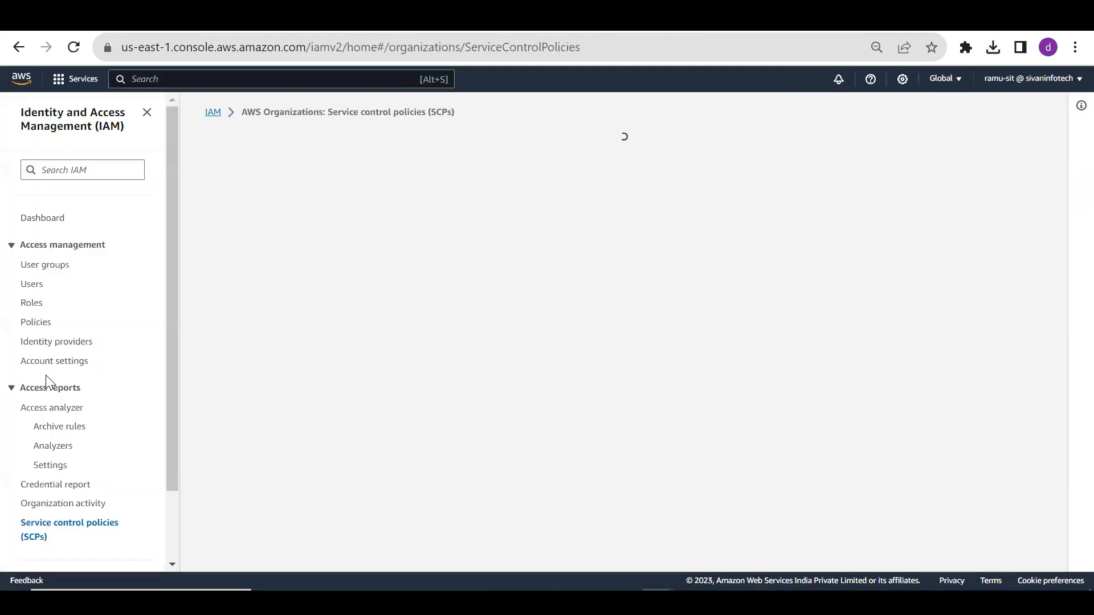
- Open the AWS Organizations Policies page and highlight Service control policies, shown as Enabled
scroll(75, 484, down, 2)
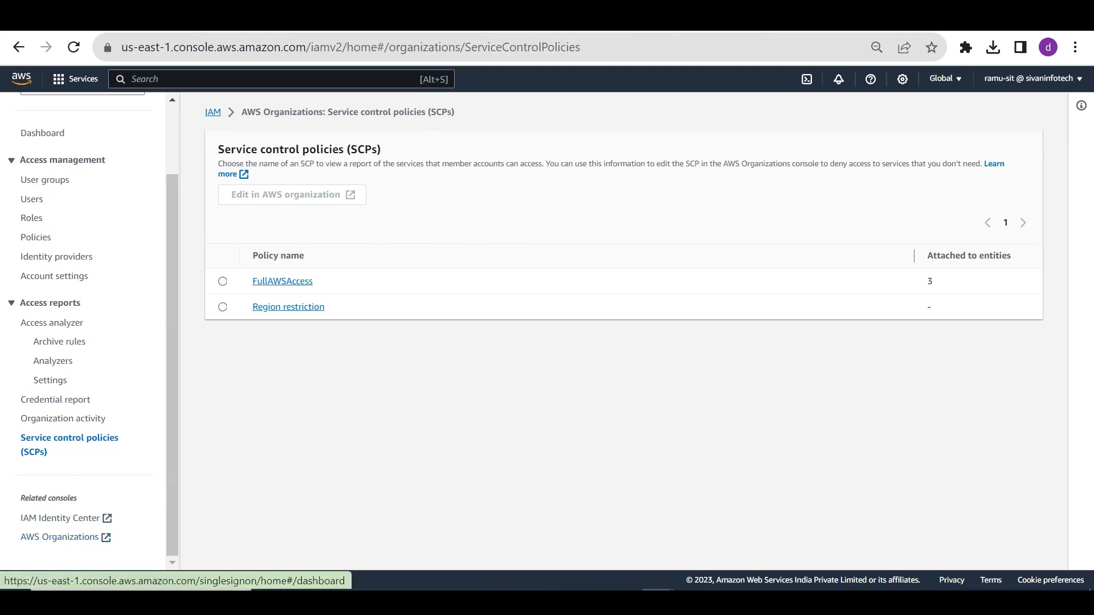
click(79, 541)
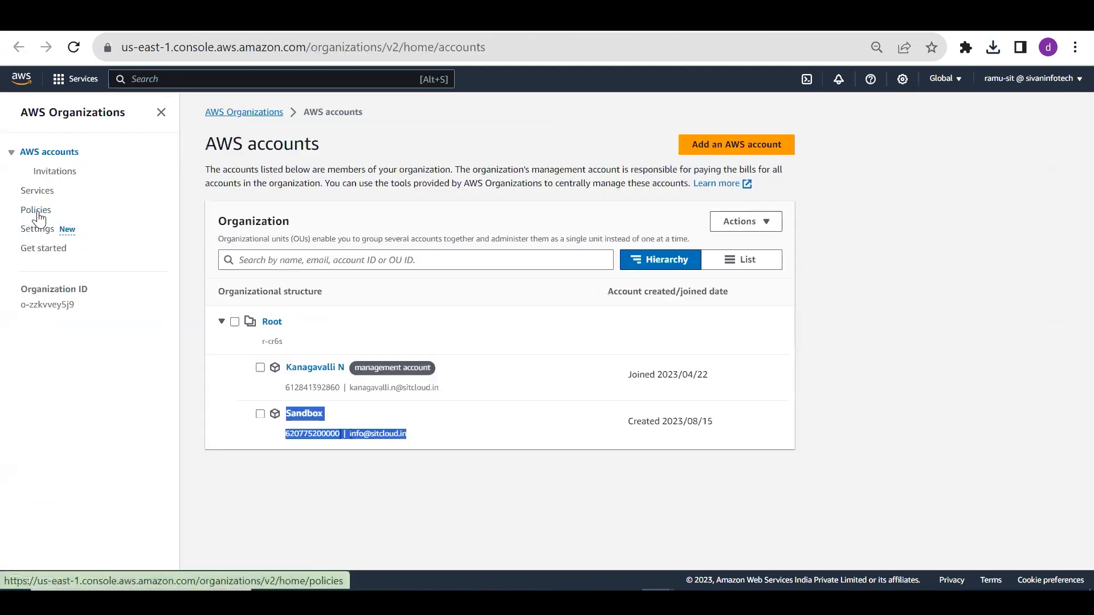
click(37, 213)
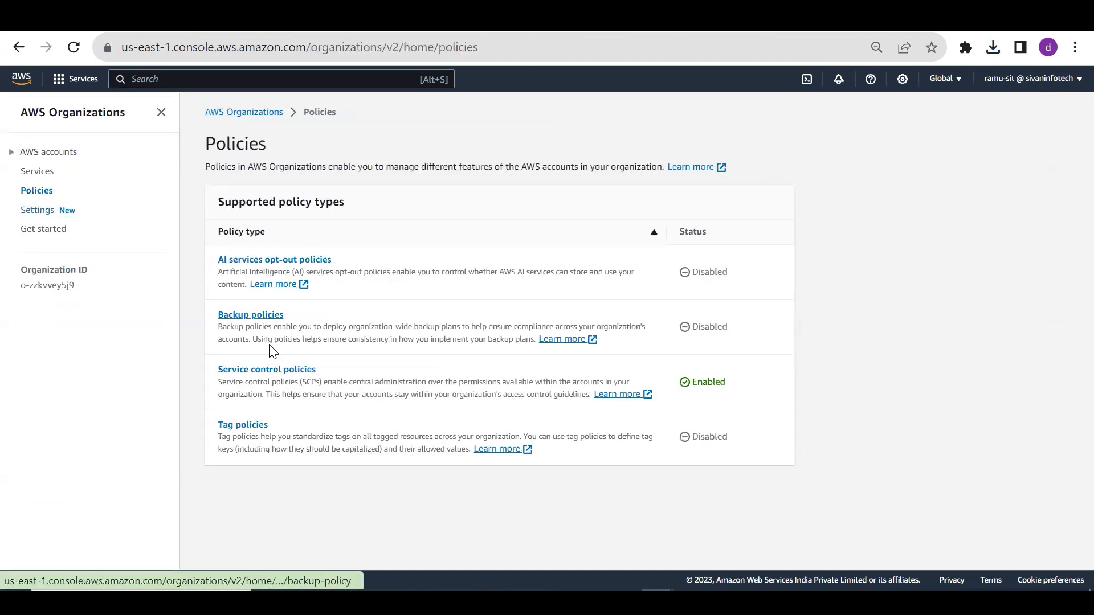
drag(215, 380, 390, 364)
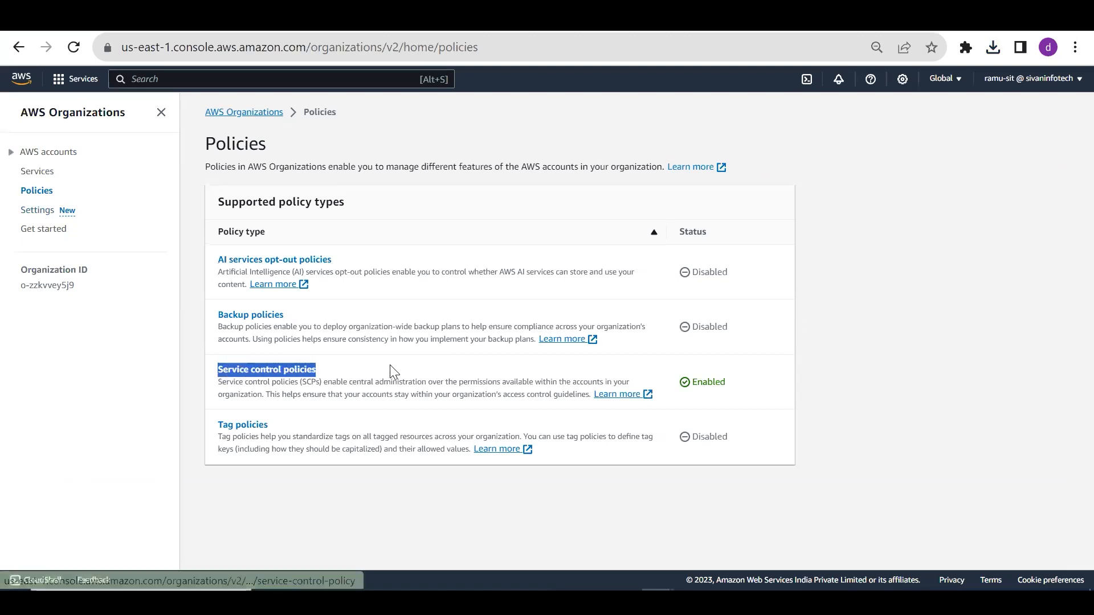